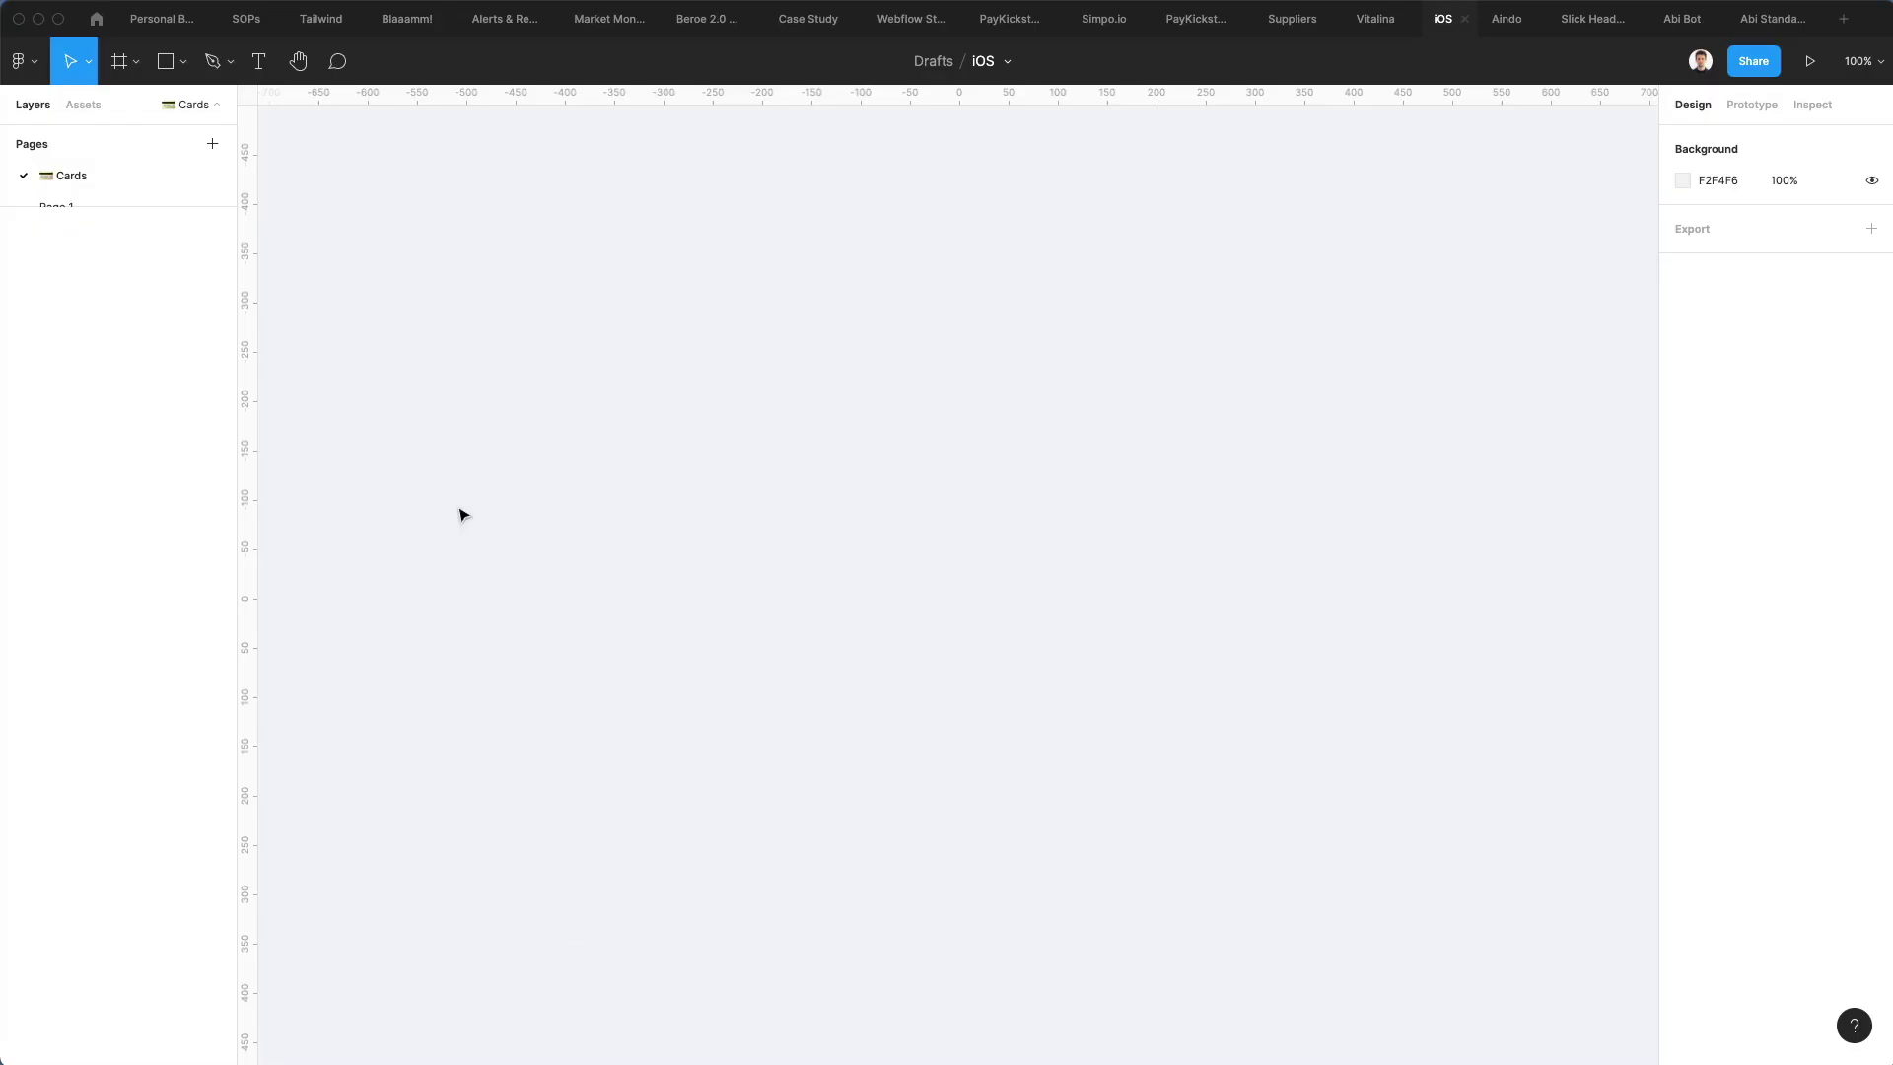
Draw a 729×451 rectangle, shift it slightly down-right, and round its corners to radius 27
left_click(169, 63)
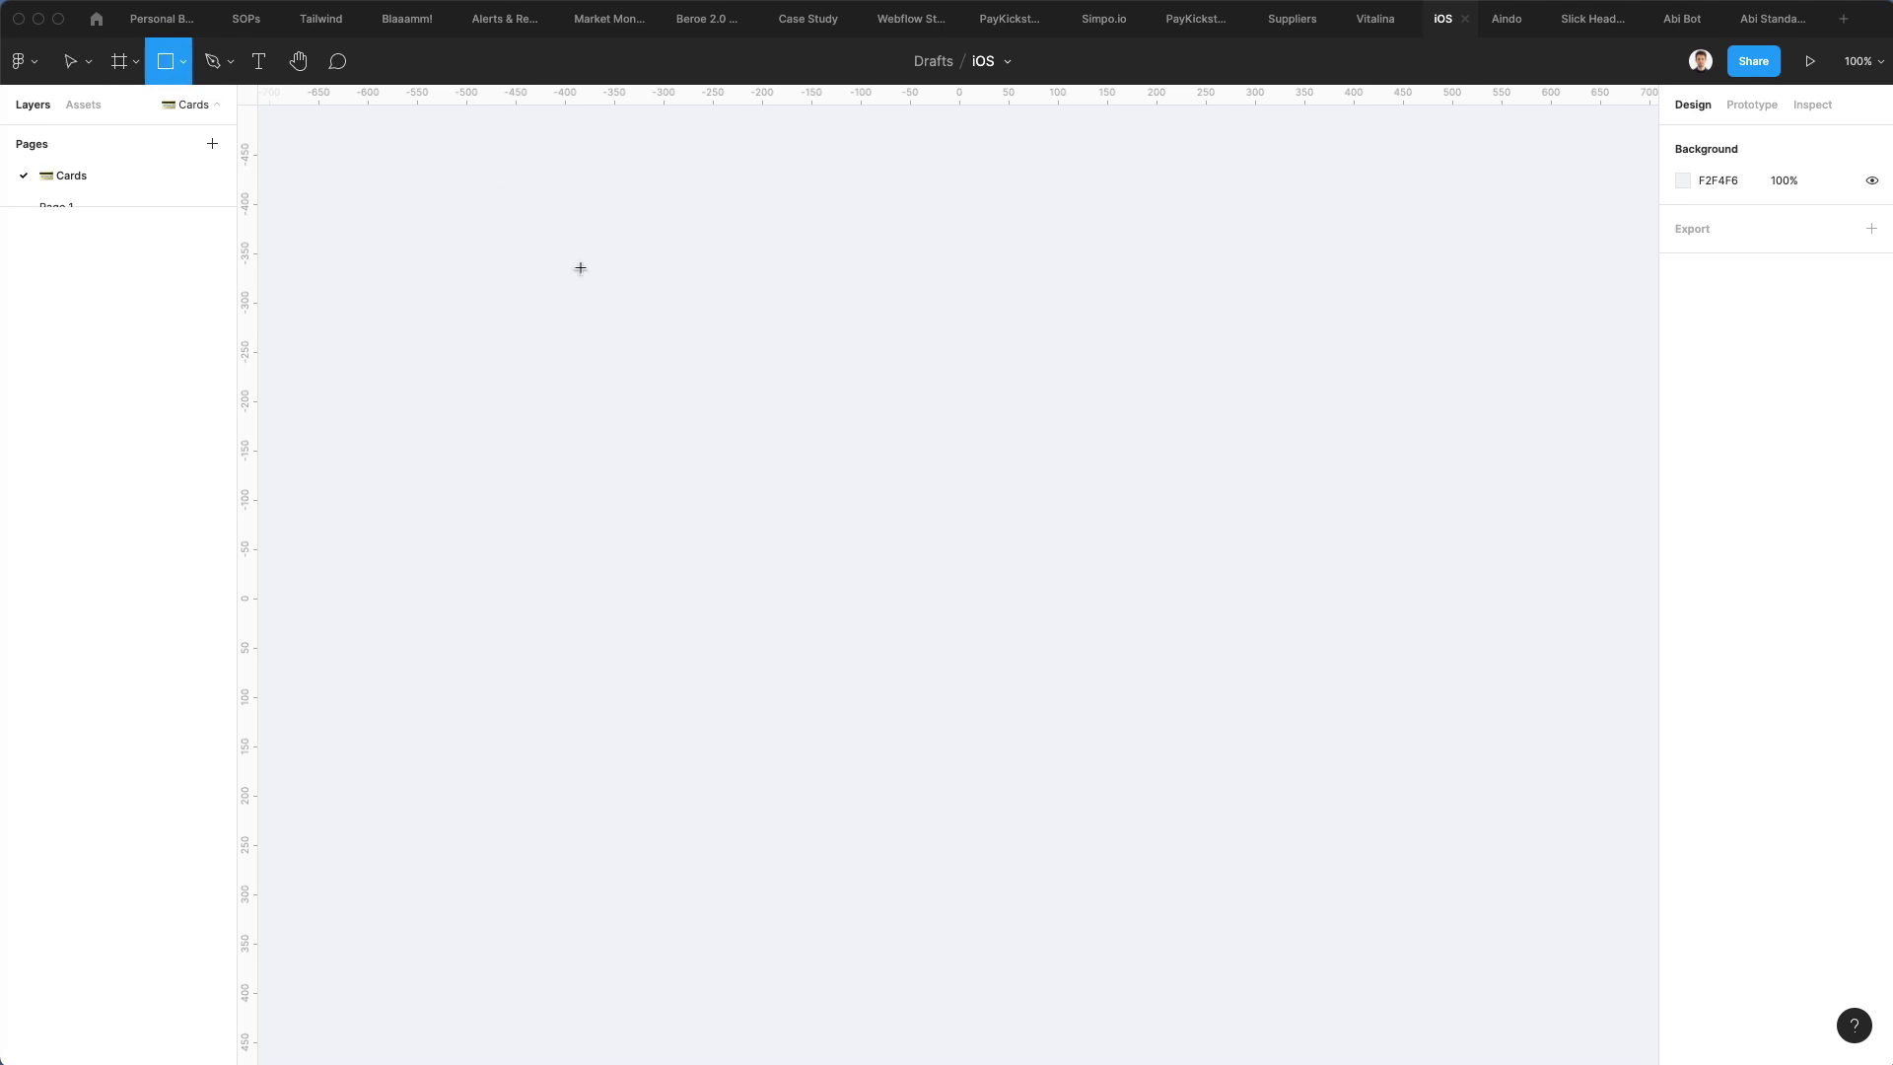
mouse_move(545, 316)
left_mouse_down()
mouse_move(1132, 697)
mouse_move(1263, 710)
mouse_move(1262, 767)
left_mouse_up()
left_click_drag(908, 376, 933, 394)
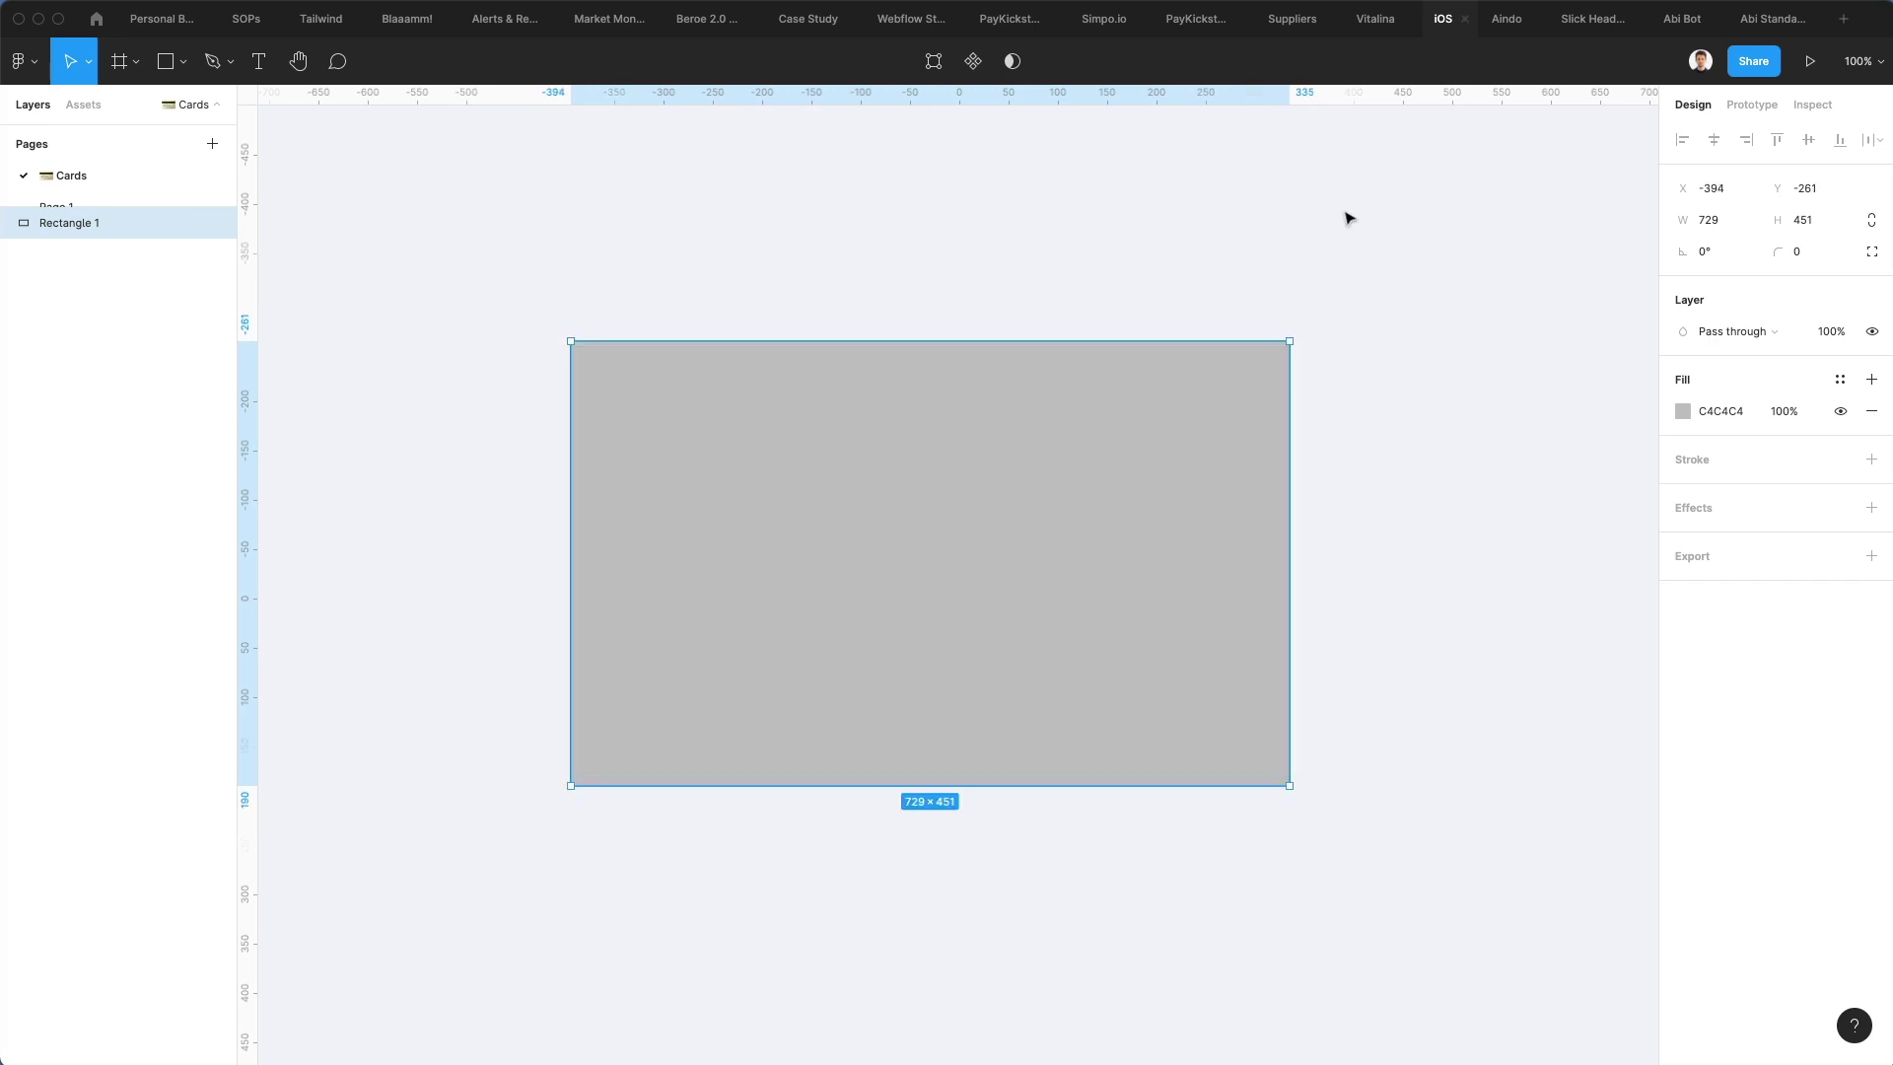
left_click_drag(1767, 253, 407, 246)
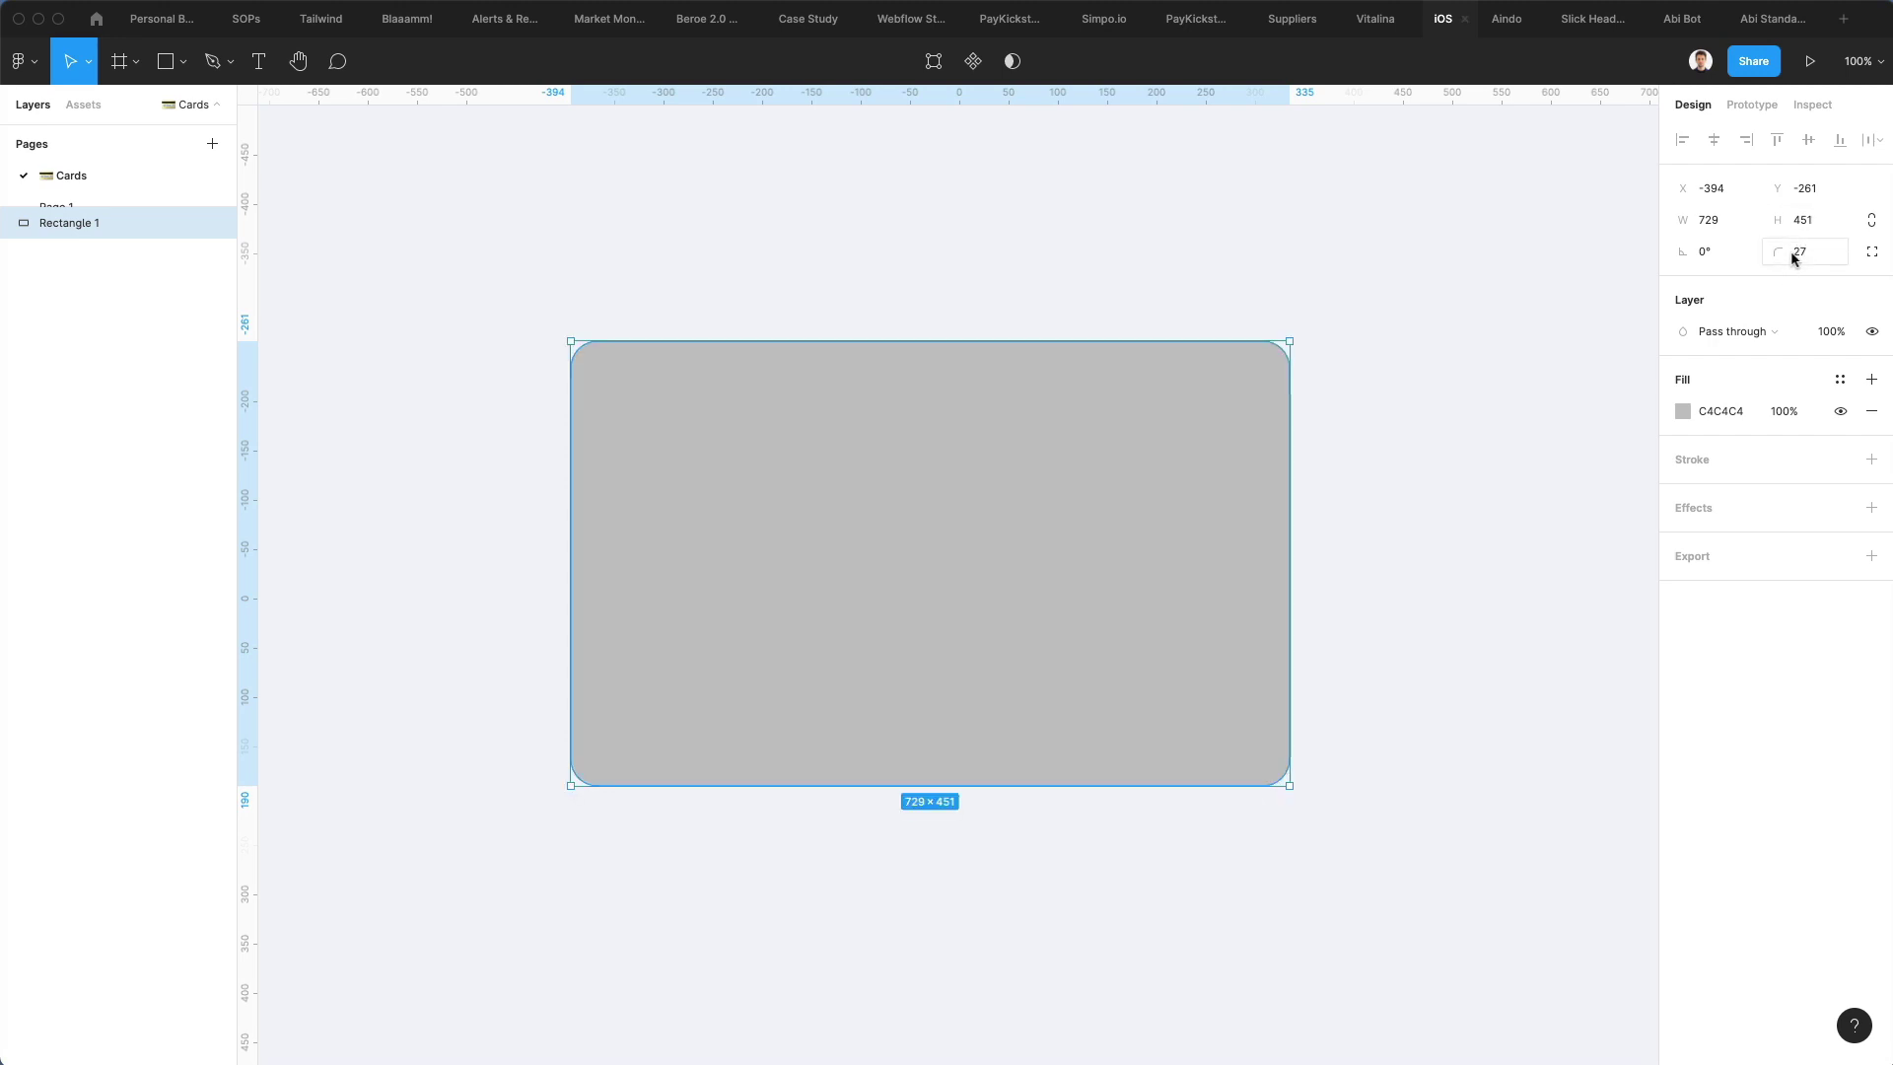
Add a drop shadow to the rectangle with a downward Y offset and blur 34
left_click(1696, 507)
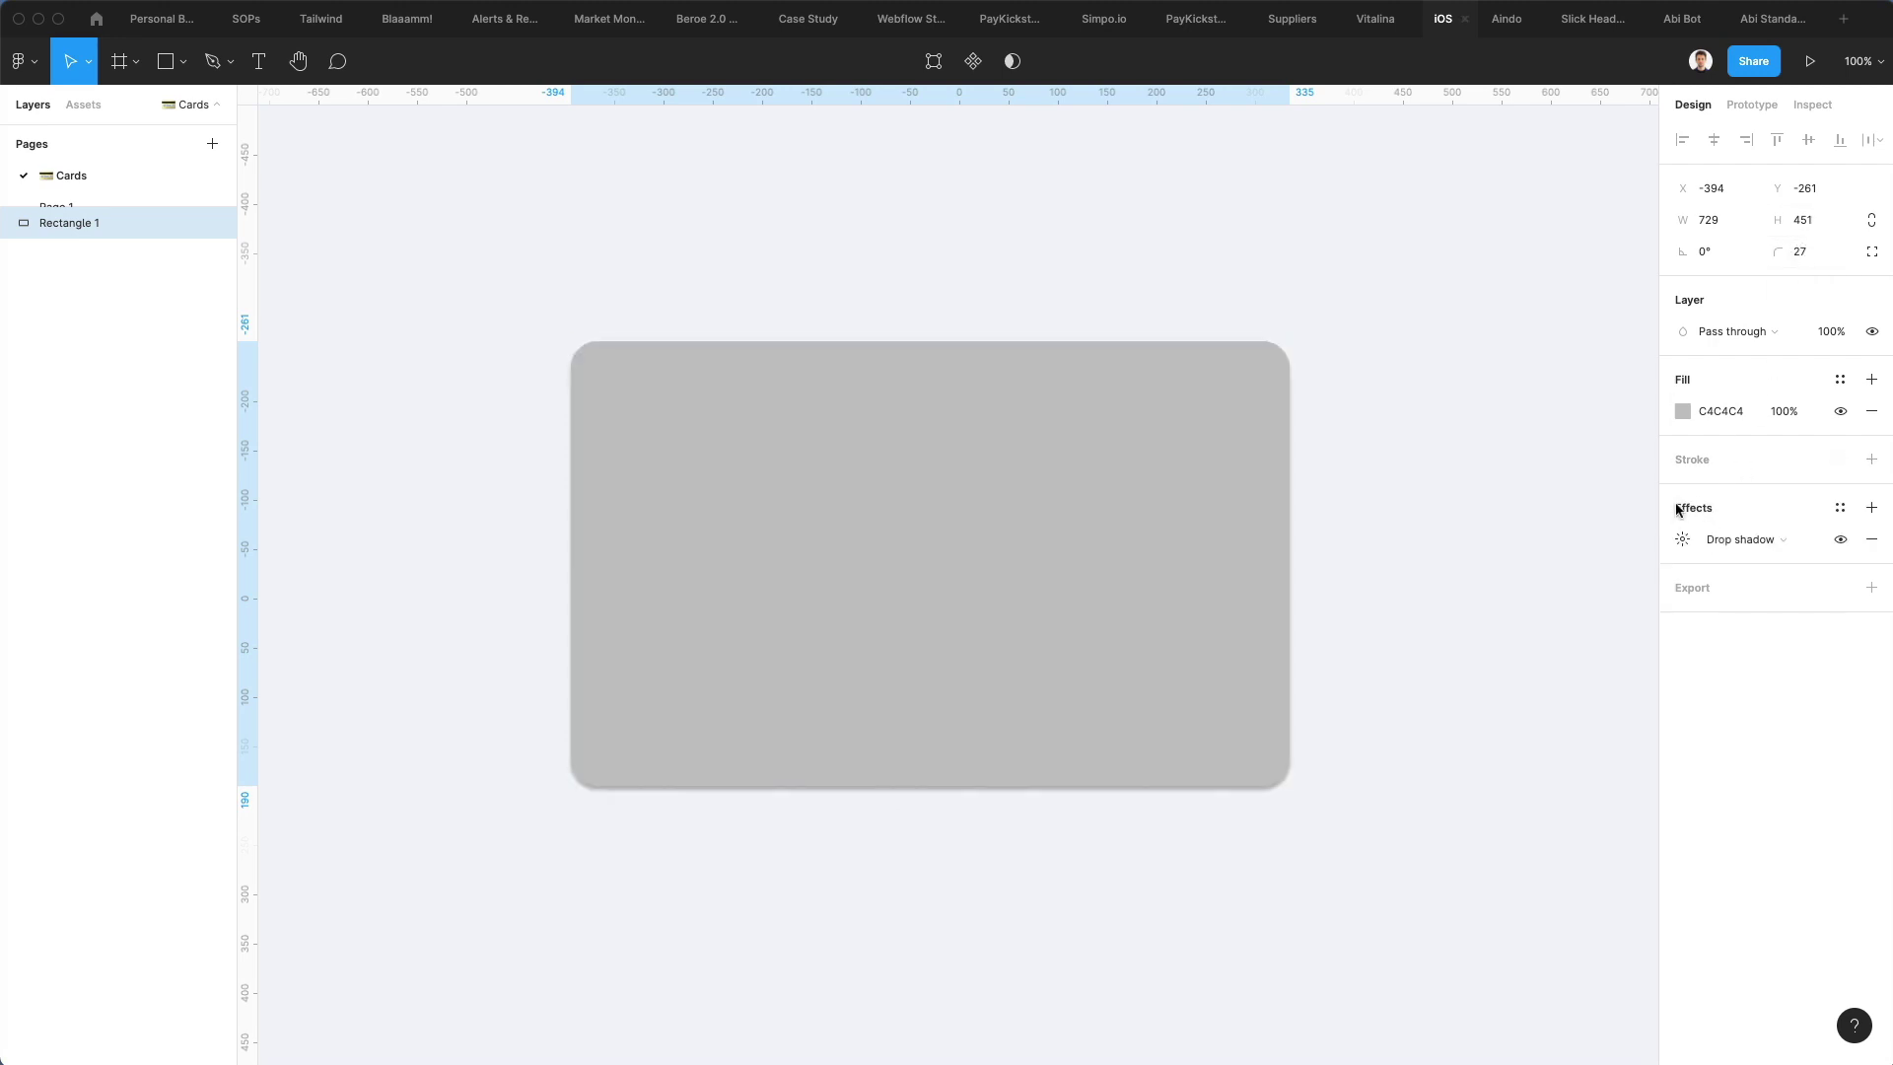
left_click(1683, 539)
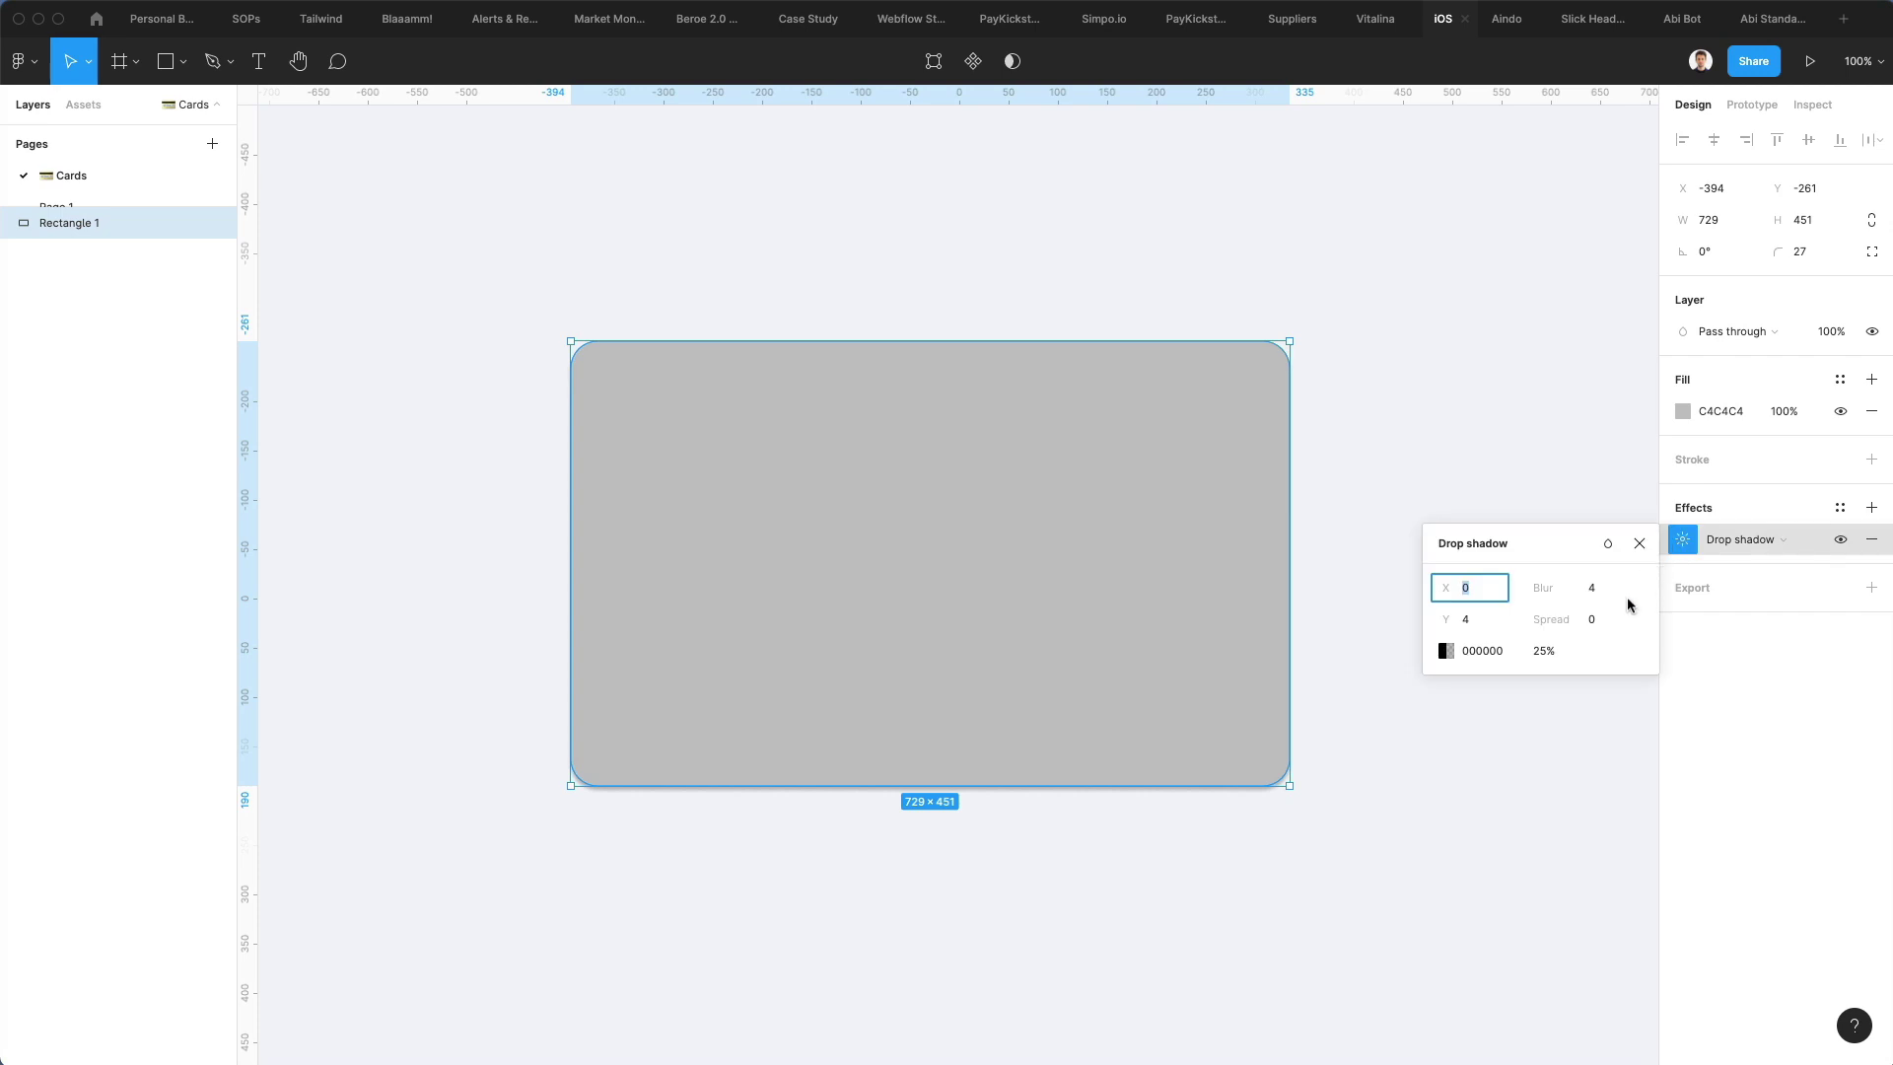
left_click(1589, 587)
type("24")
key("Return")
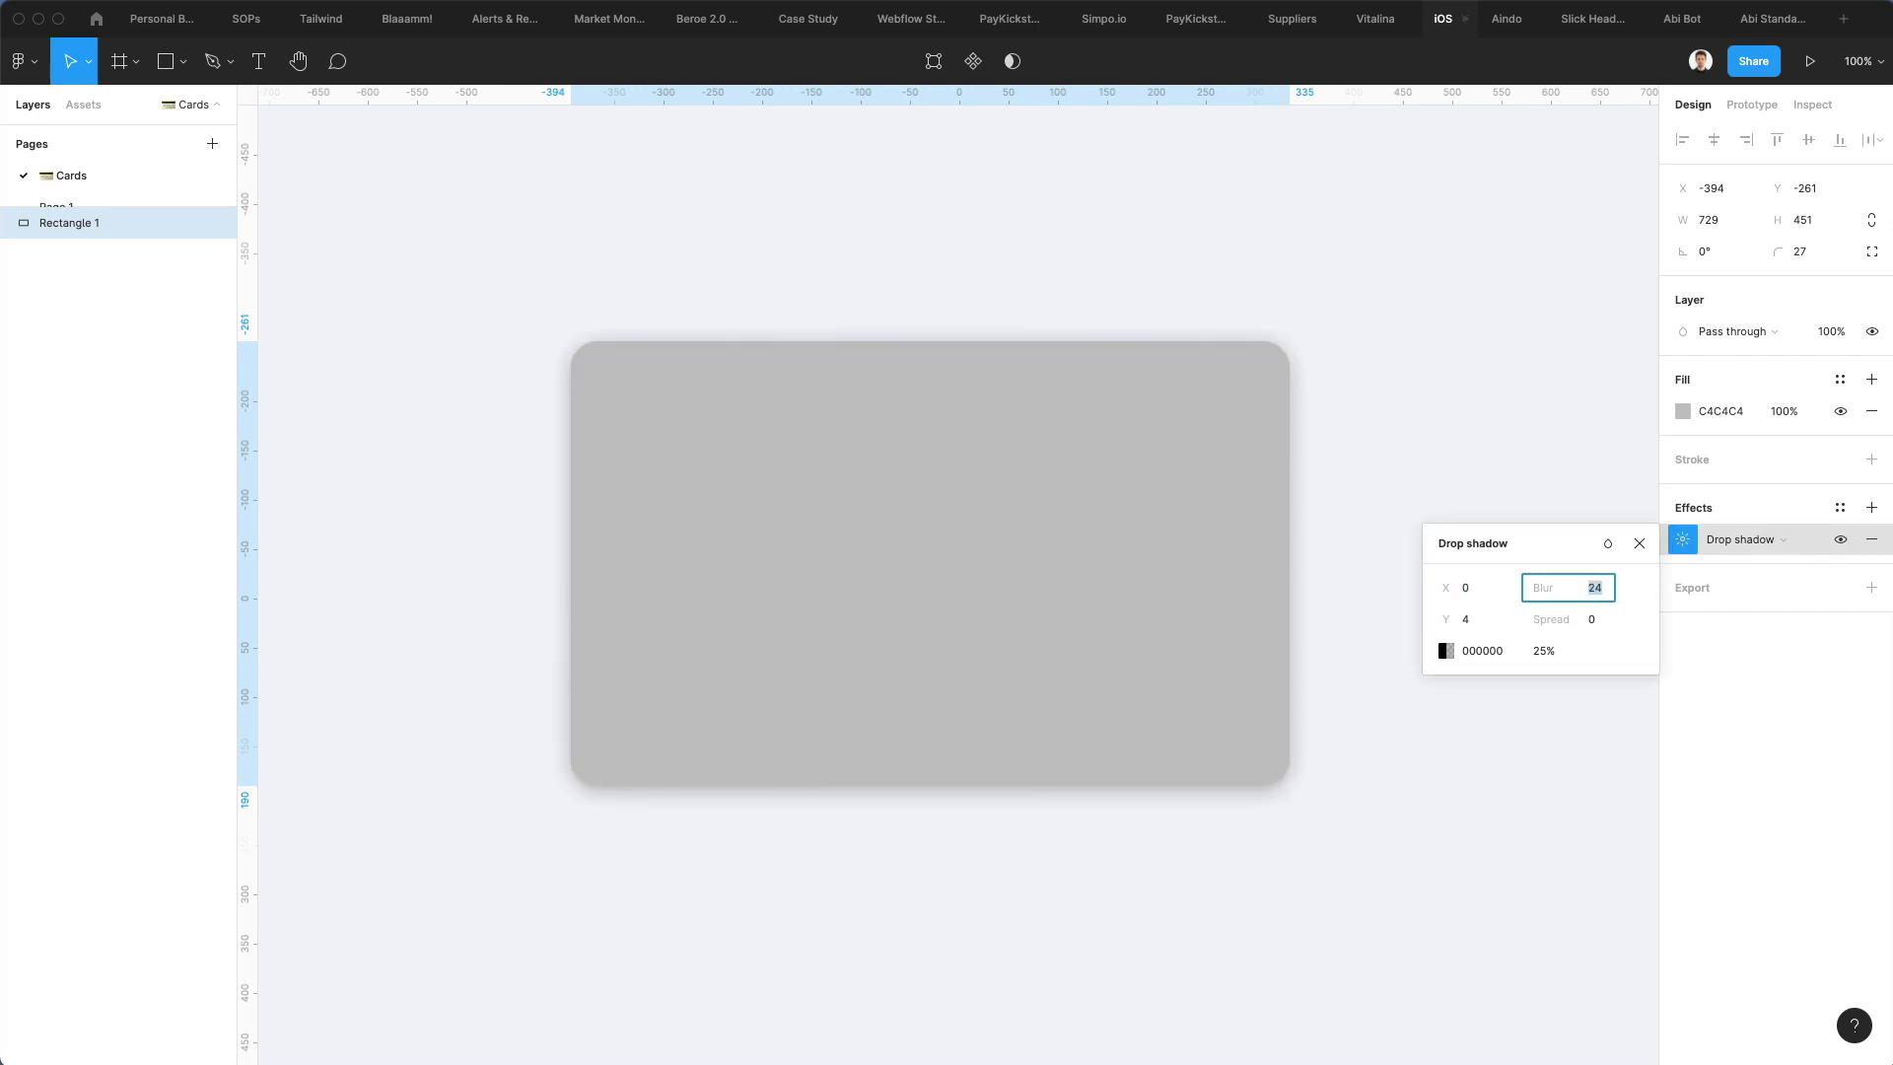
left_click(1478, 625)
type("24")
key("Return")
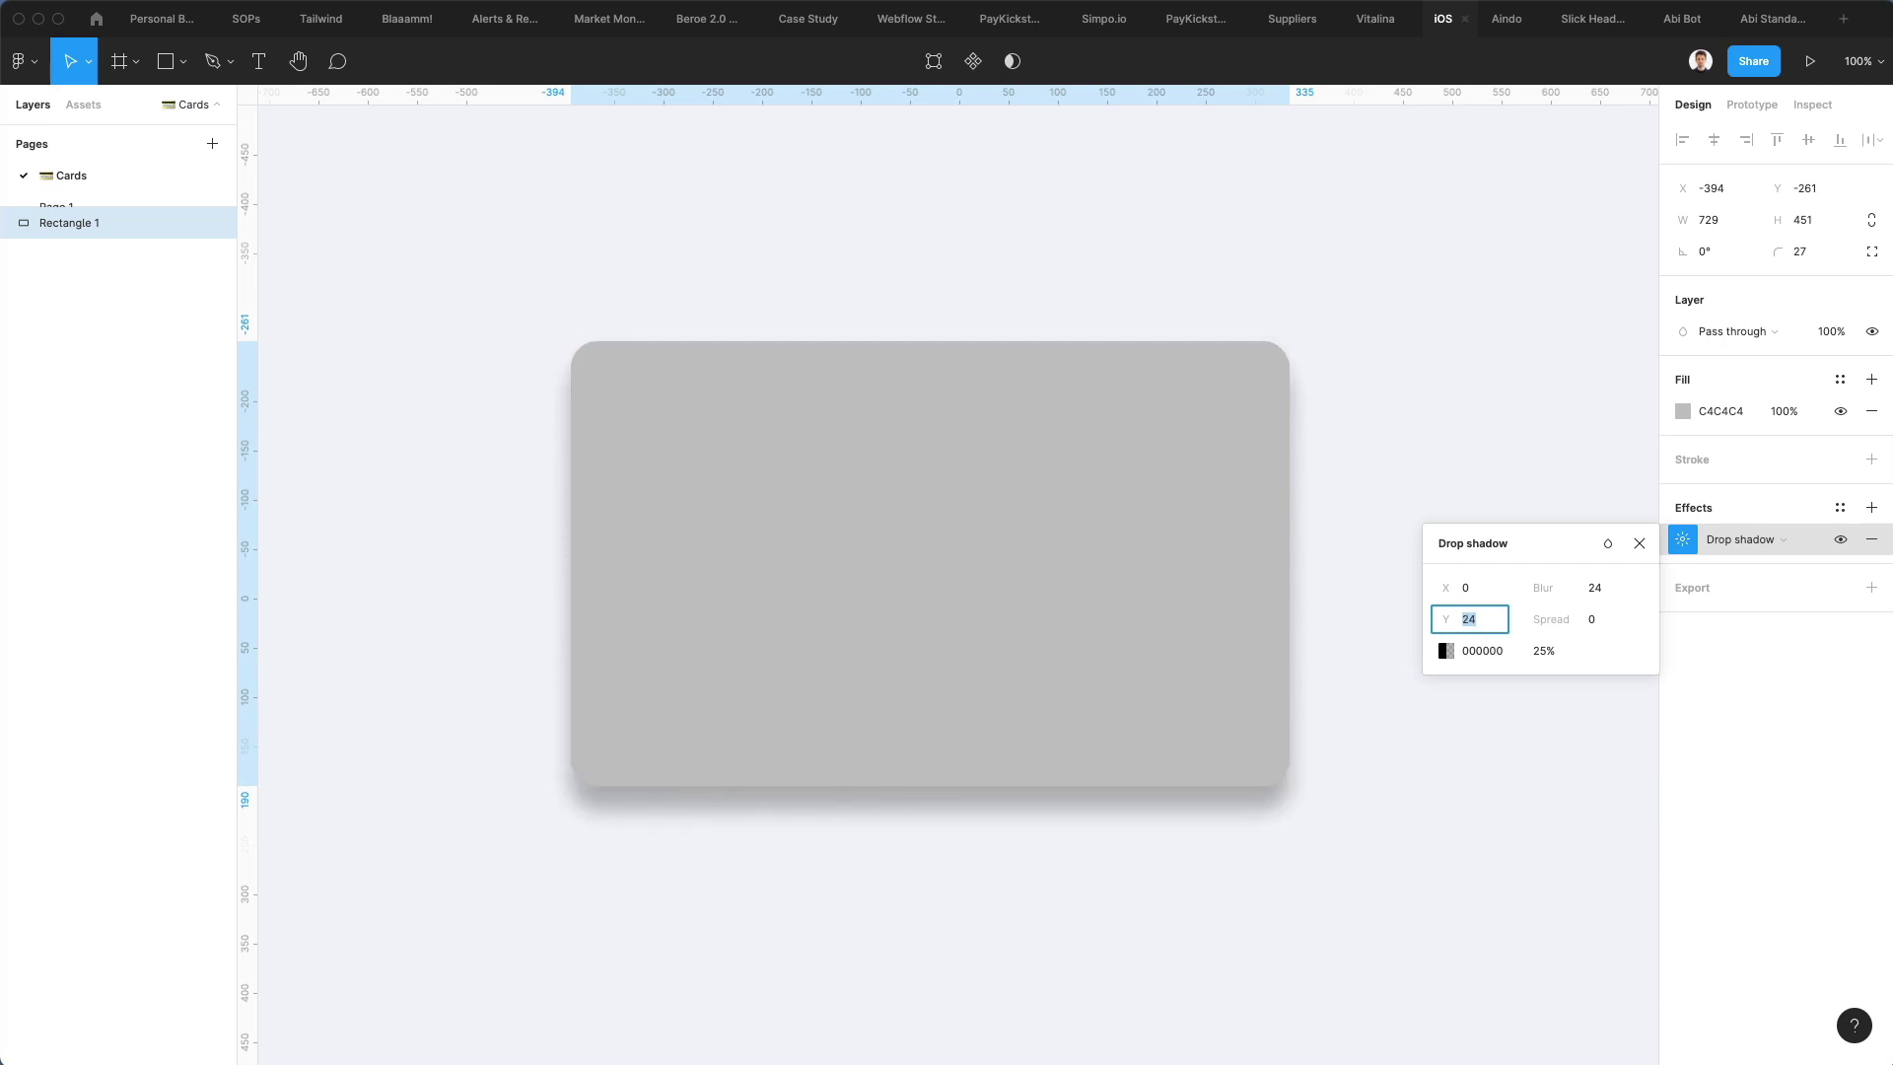
left_click(1592, 587)
type("34")
key("Return")
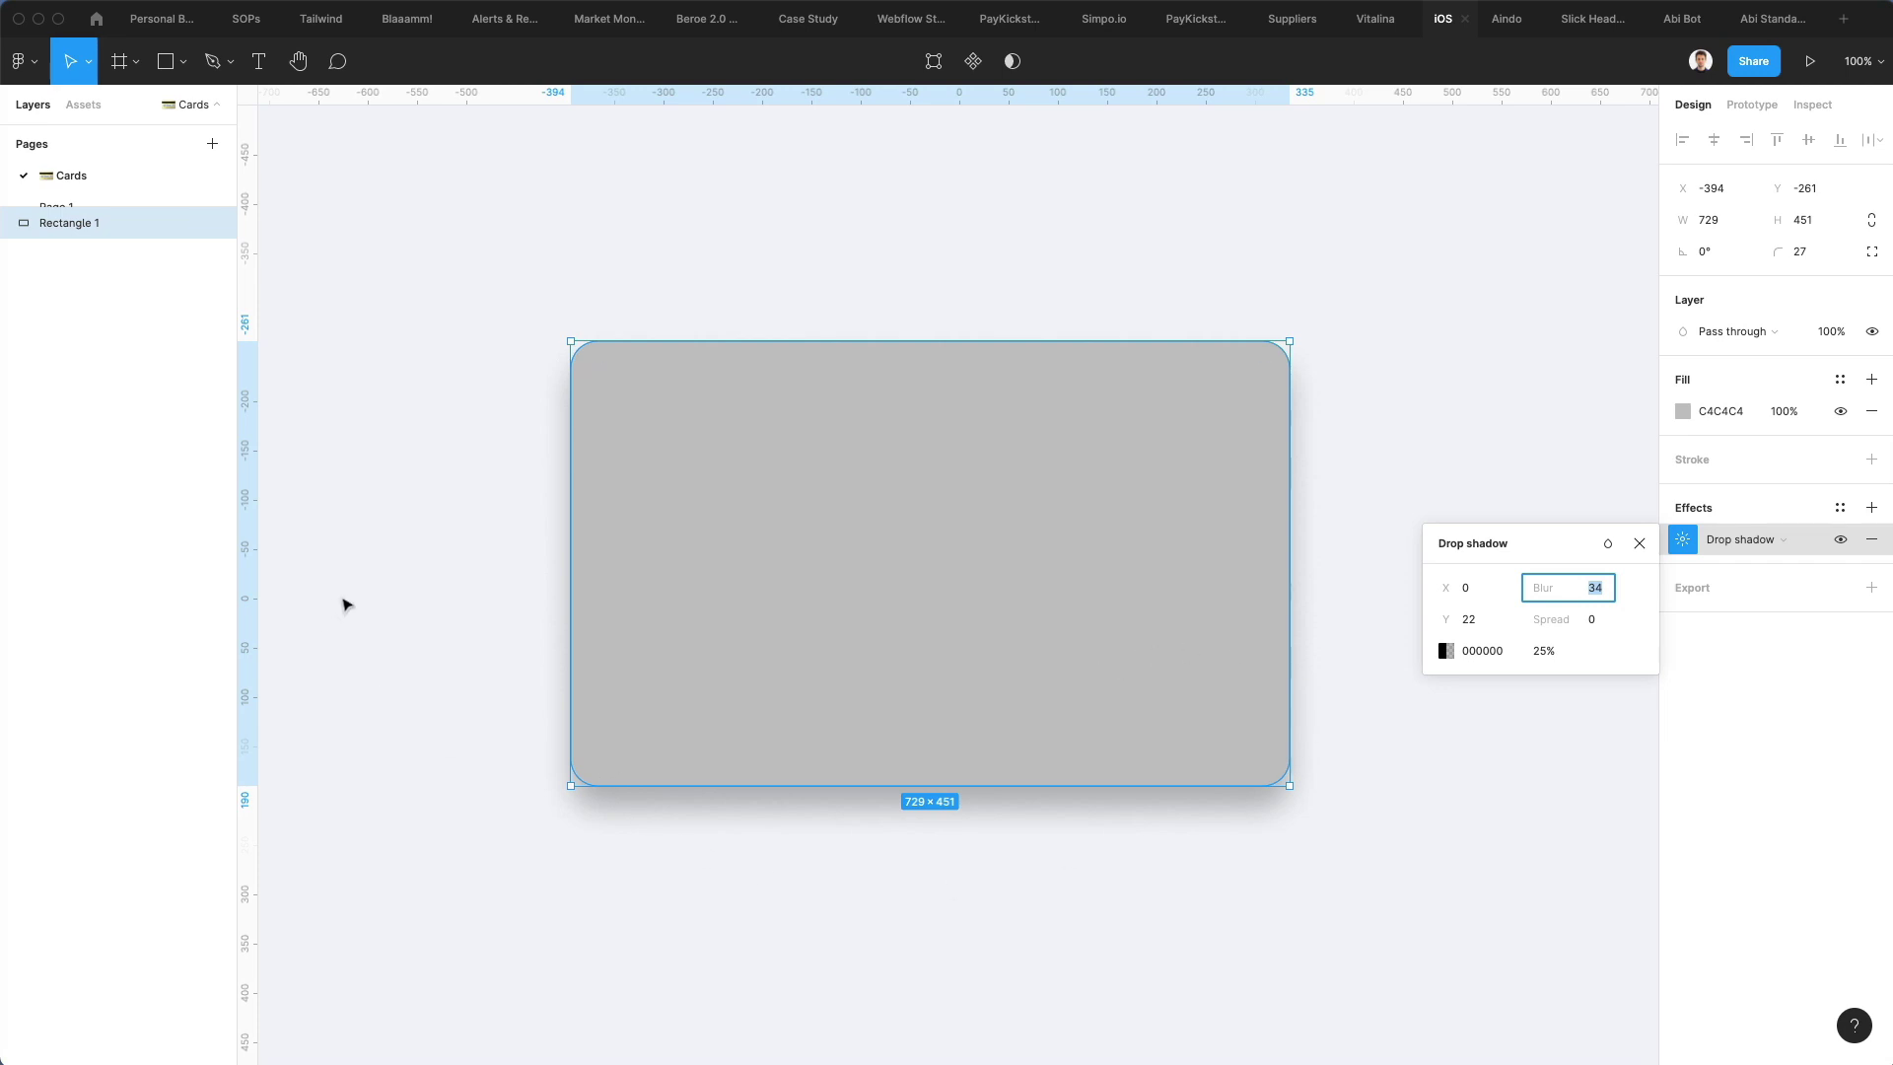
Lower the drop shadow's opacity to 9%
left_click(1544, 651)
key("shift+Down")
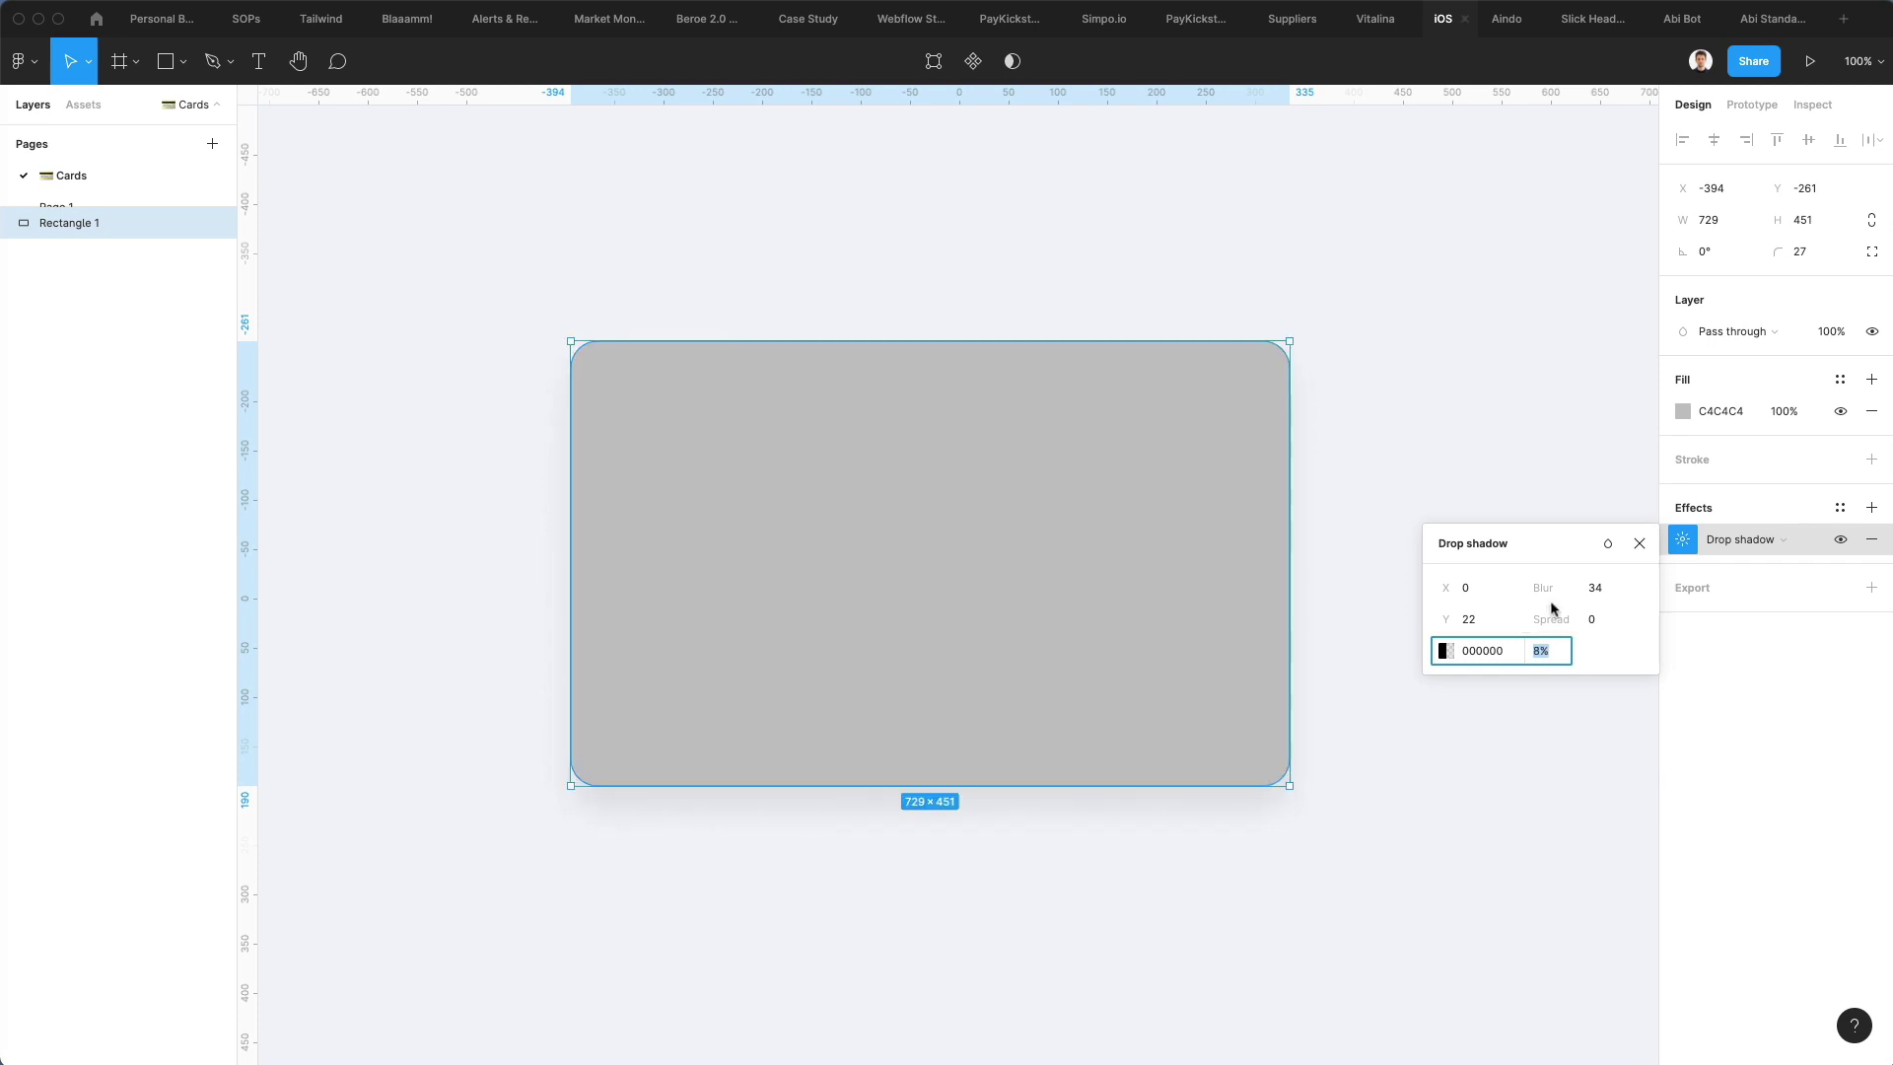
key("Up")
Change the card rectangle's fill to black
left_click(1679, 411)
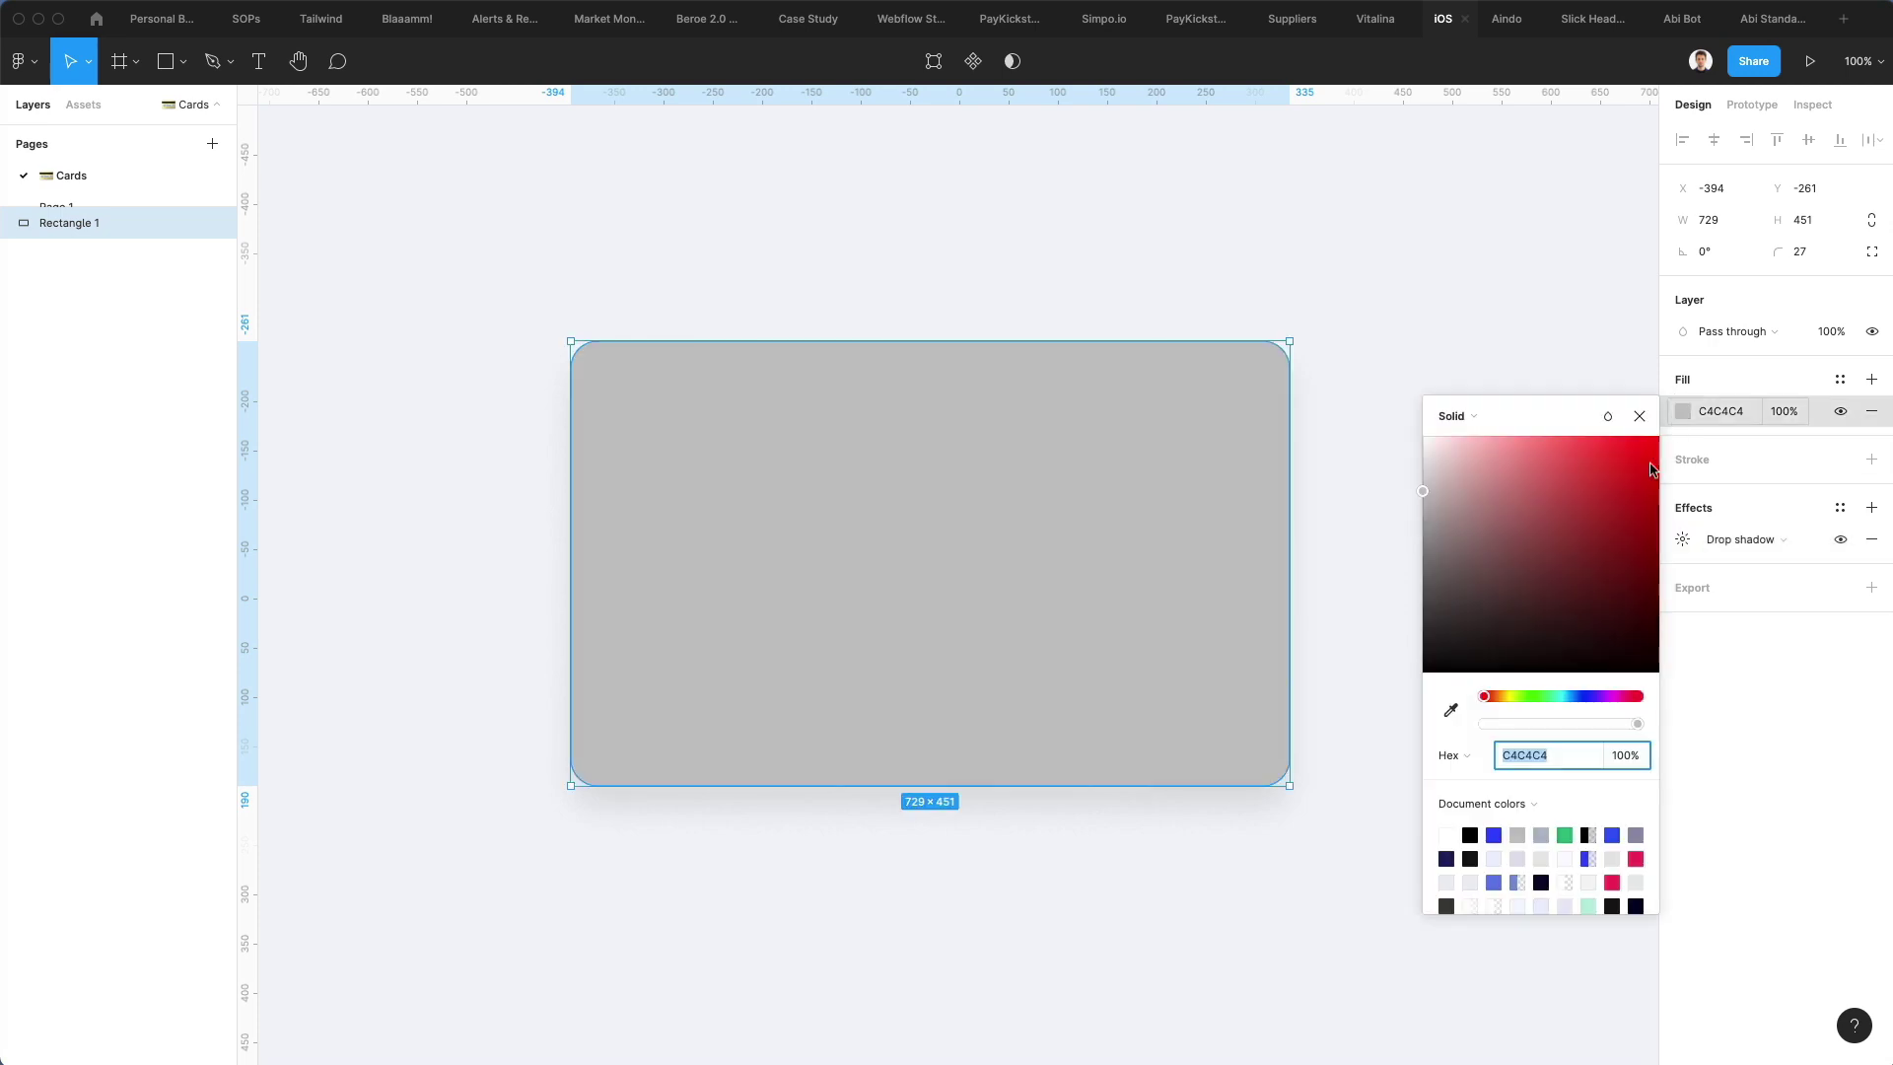
left_click_drag(1475, 613, 1217, 840)
left_click(1411, 279)
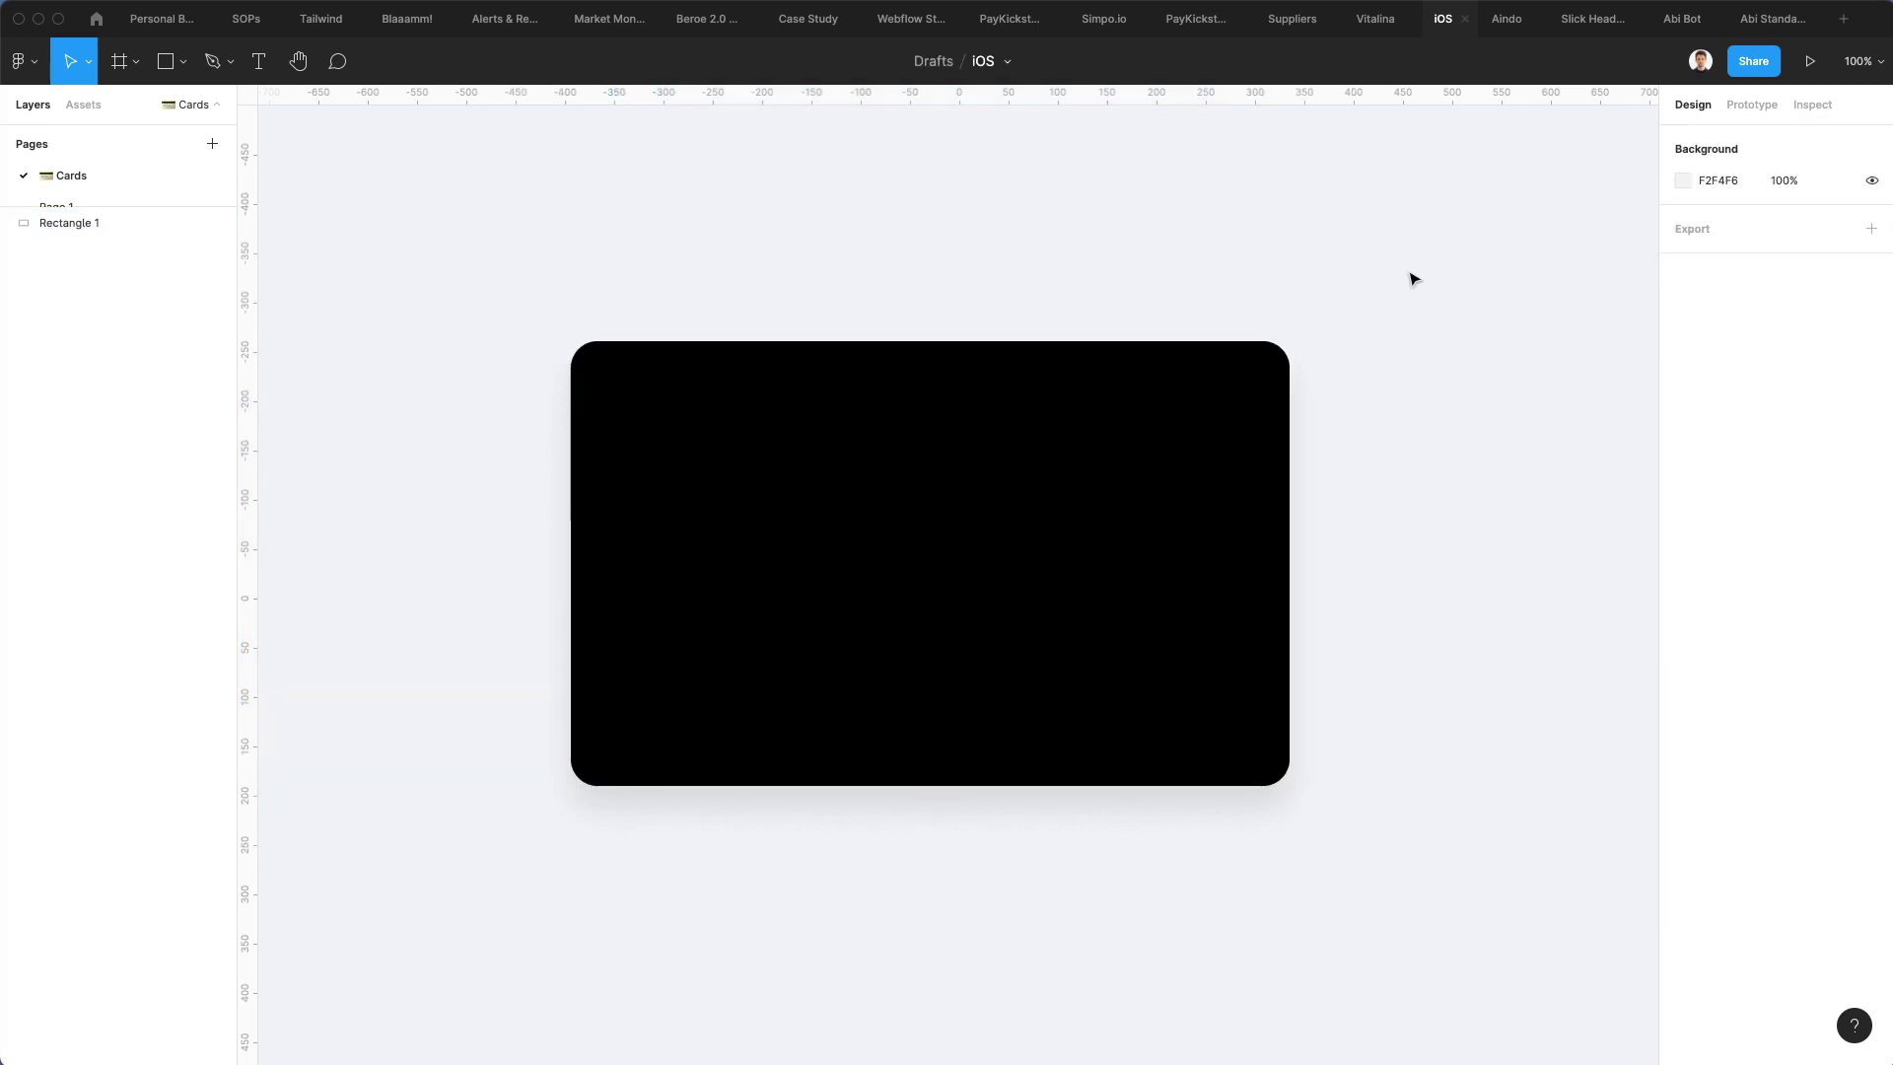
Add a text layer on the card and colour it white (FFFFFF)
key("t")
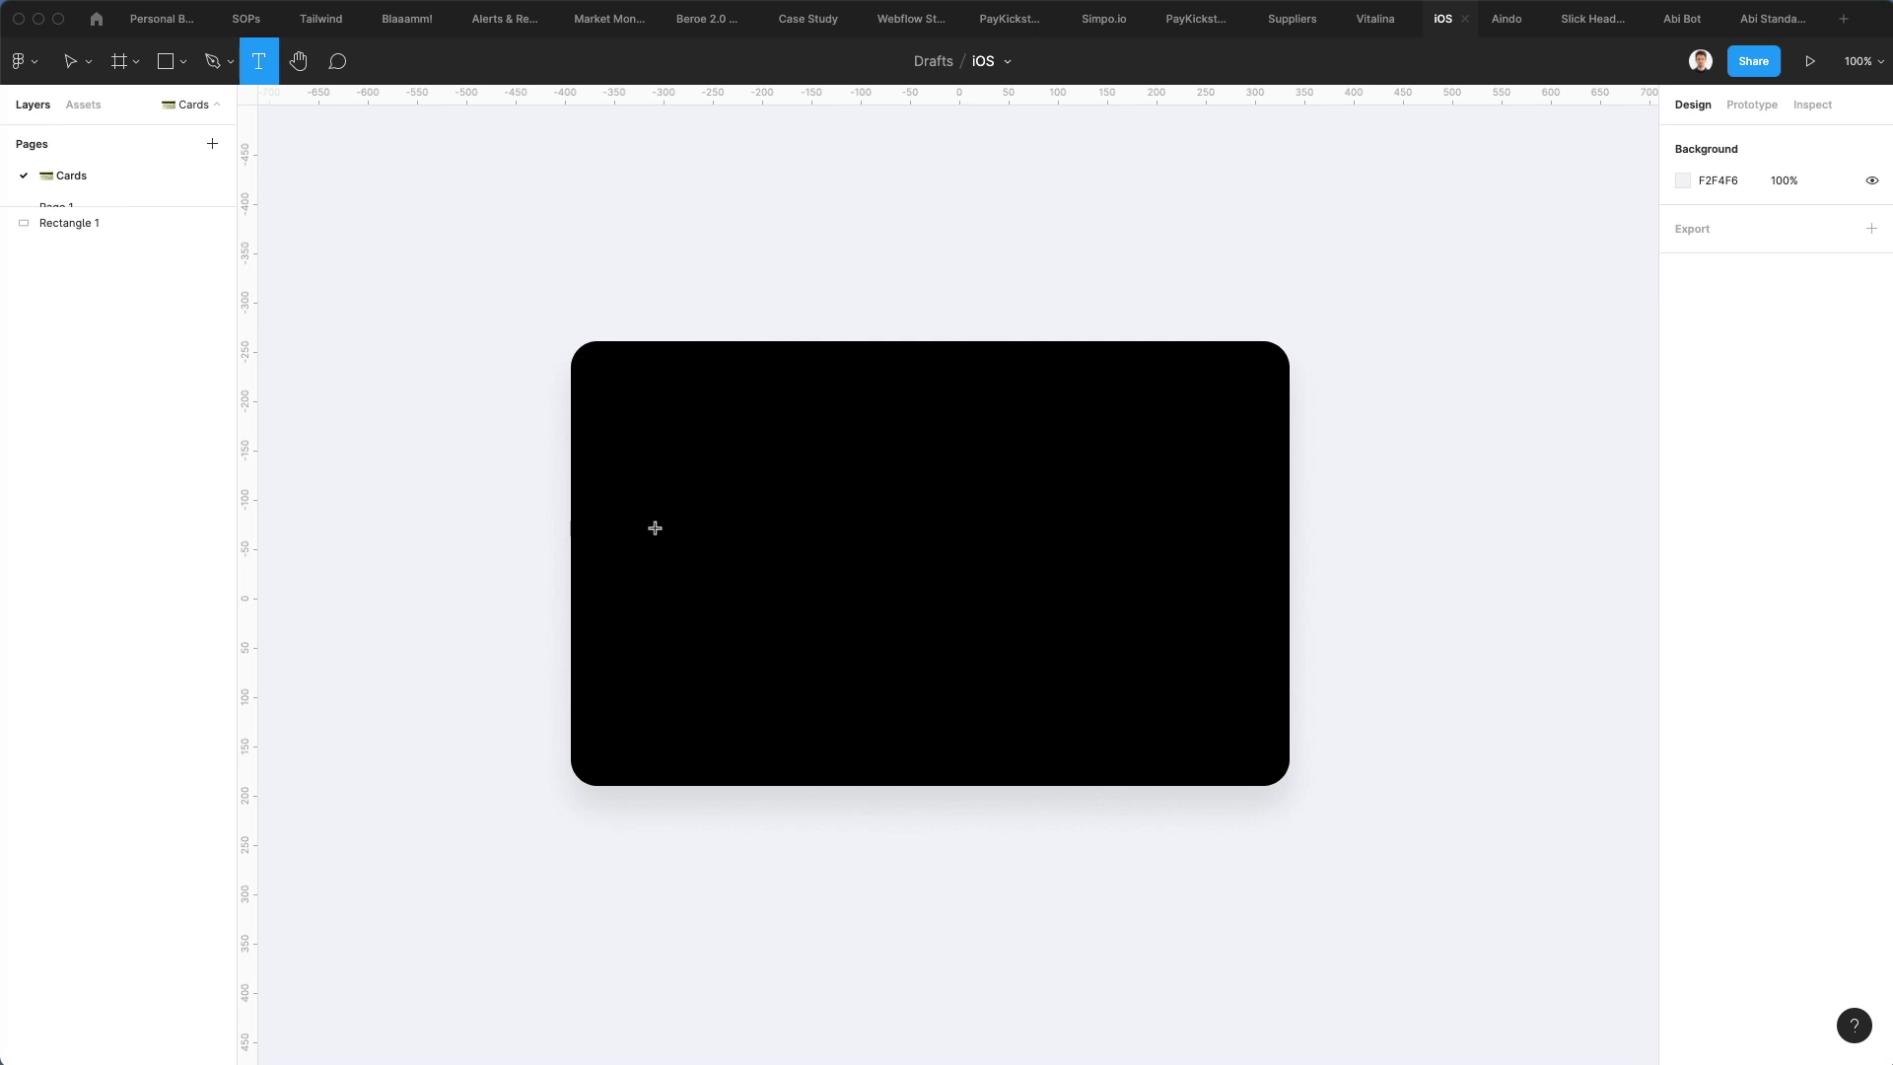
left_click(625, 548)
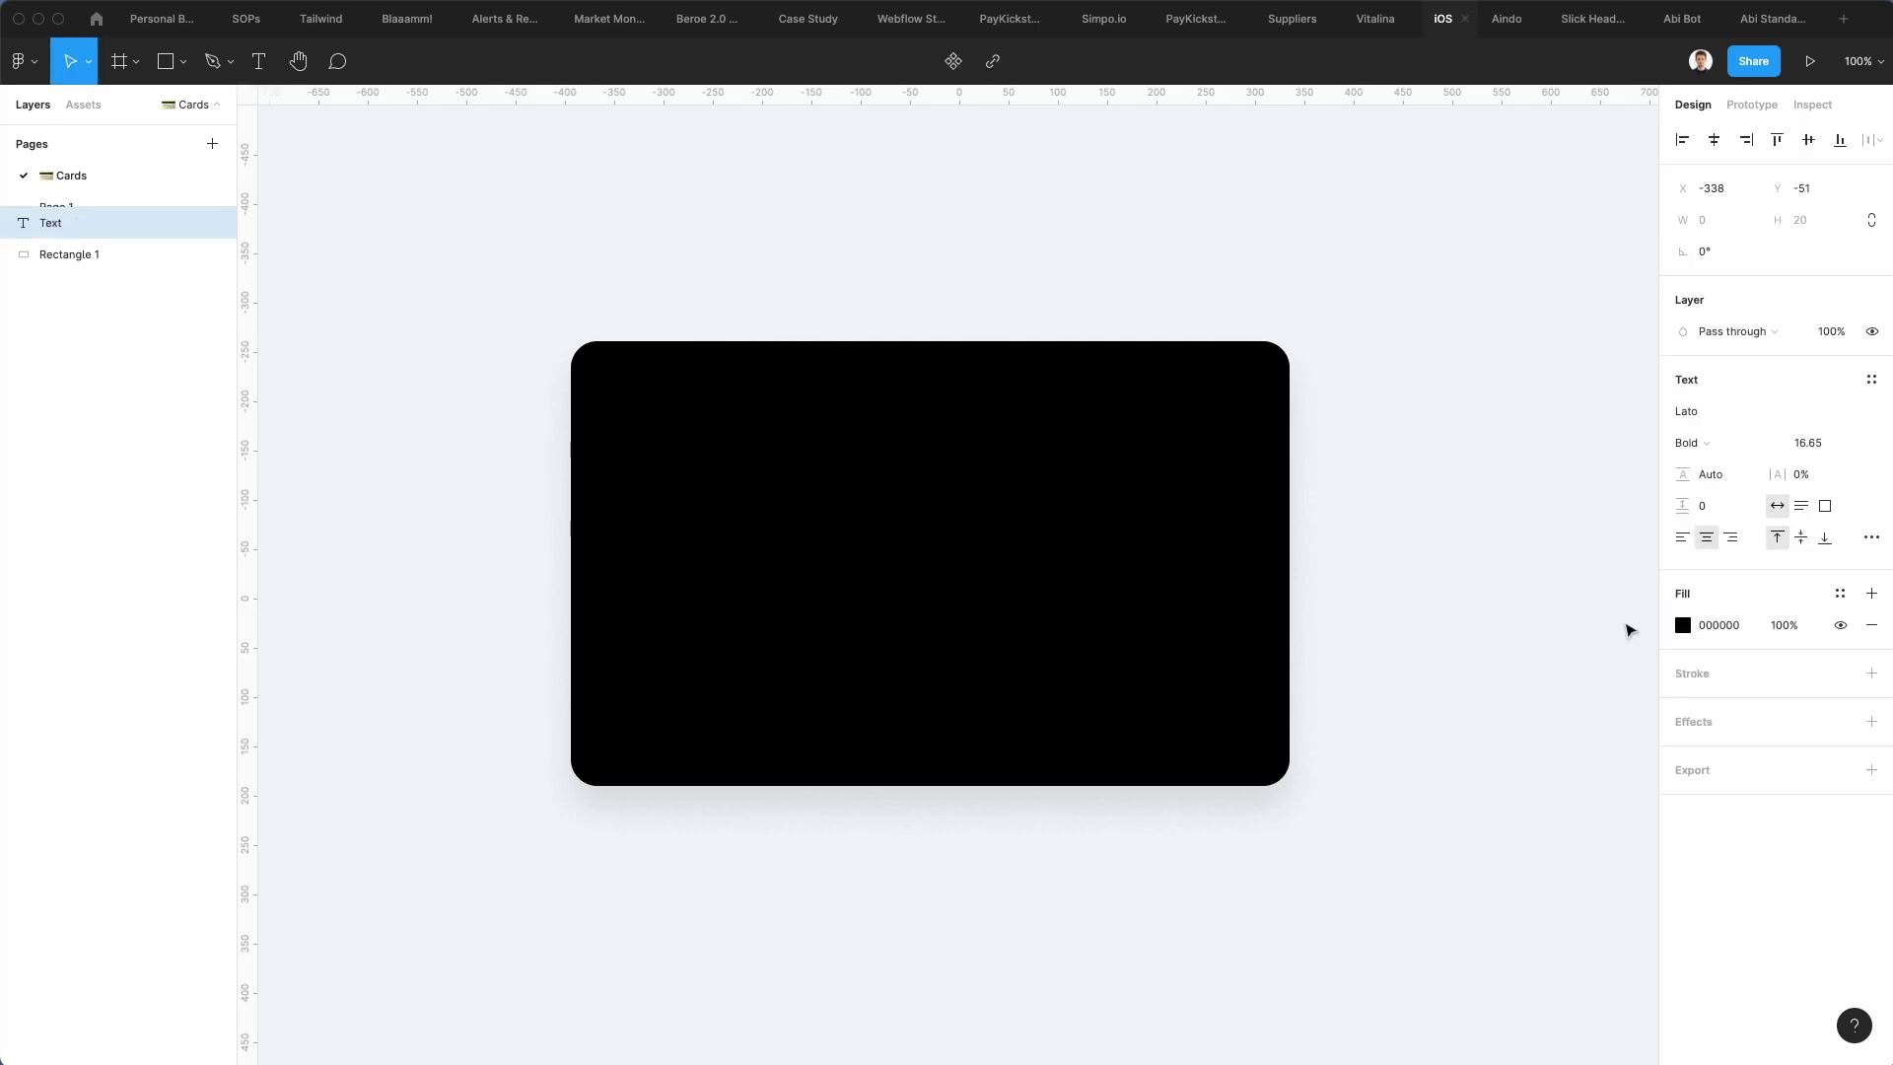
type("dgs")
key("super+a")
type("40272")
key("Escape")
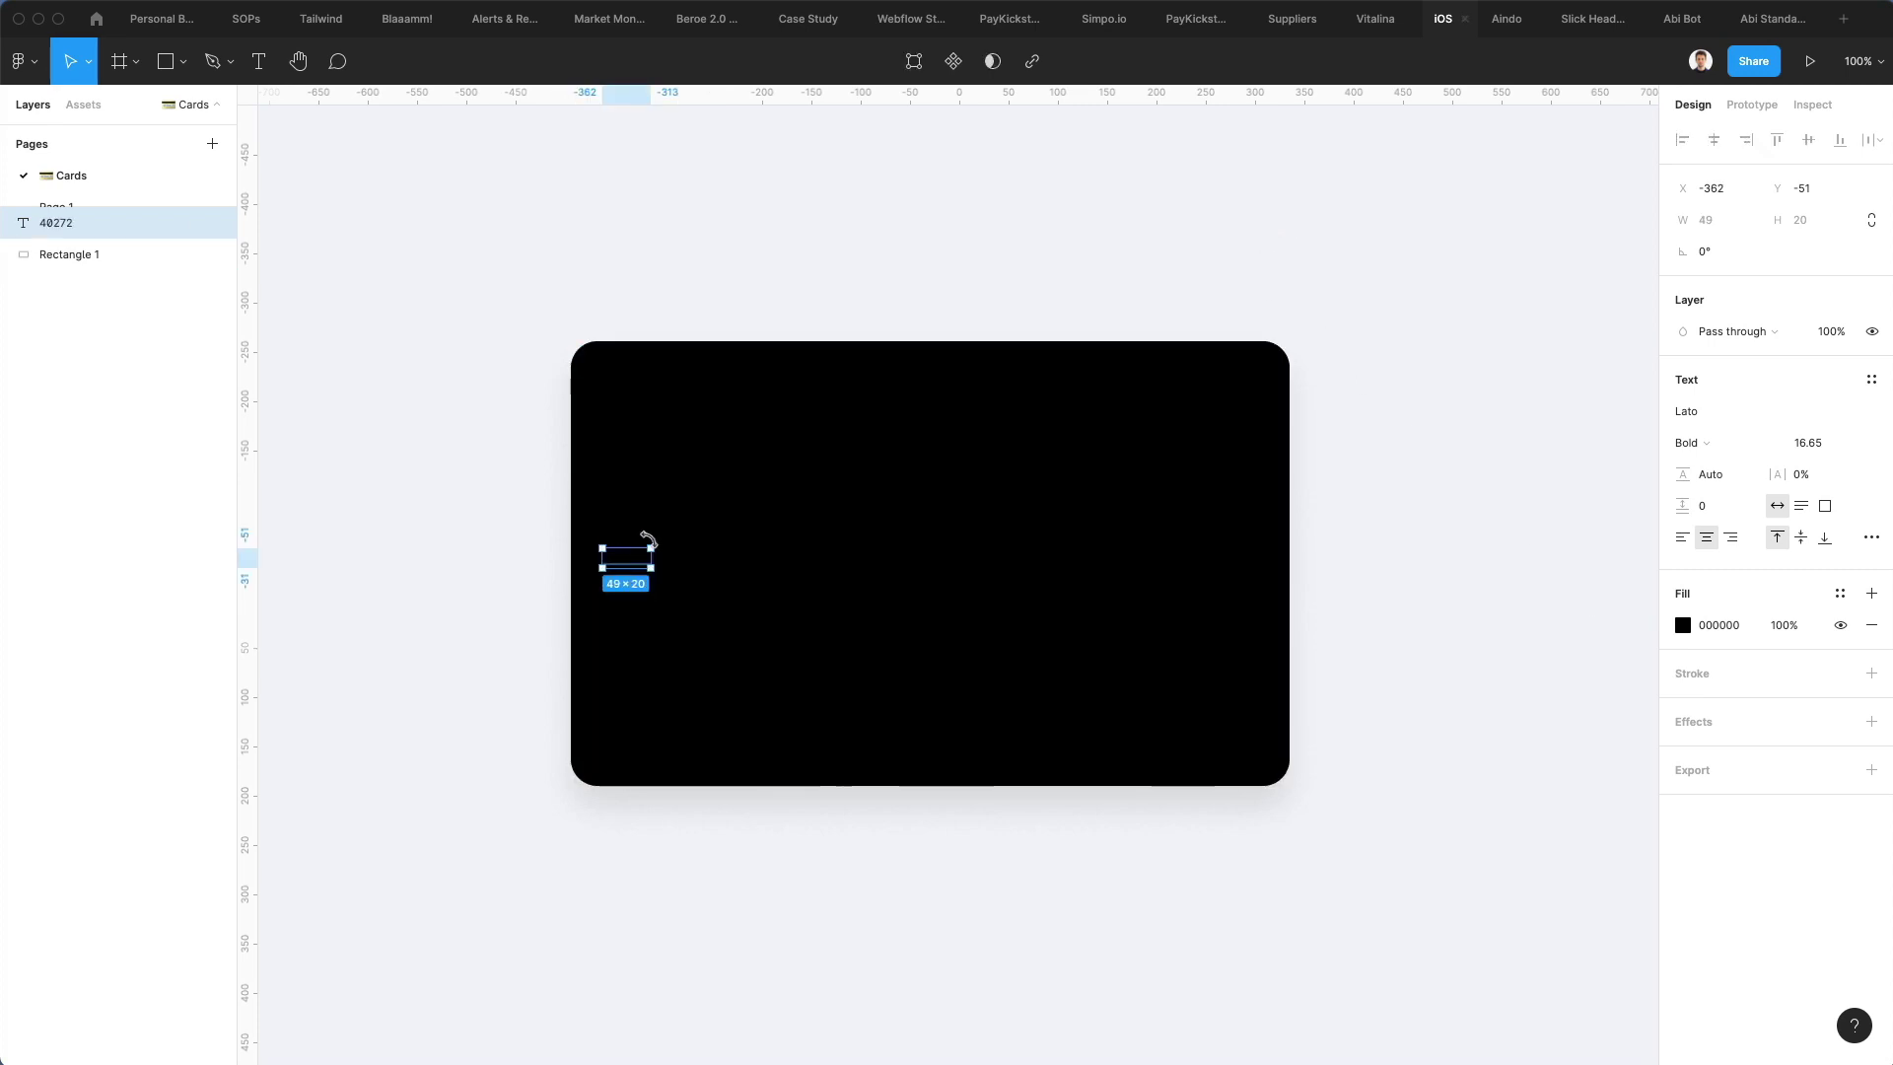
left_click(1682, 625)
type("ffffff")
key("Return")
left_click(1378, 384)
Replace the text with a sample 16-digit card number in four groups
left_click(626, 558)
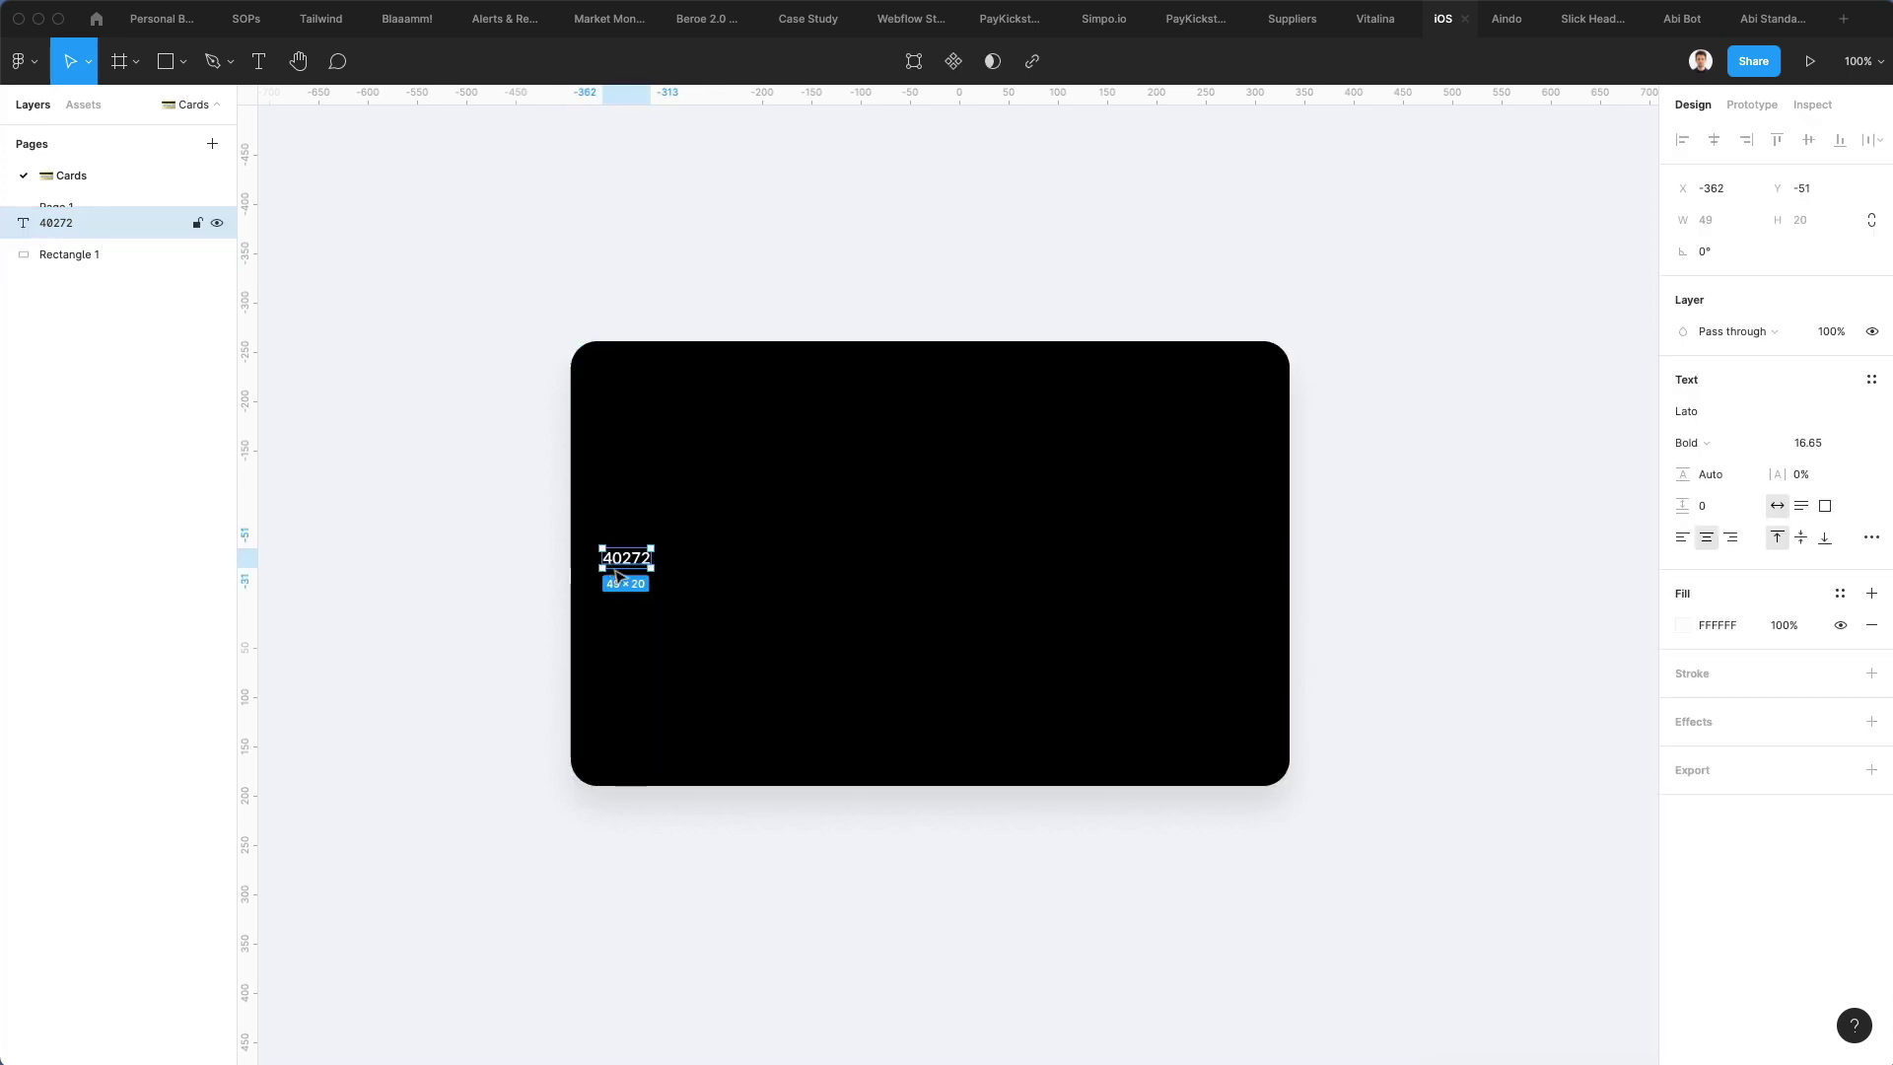
double_click(626, 558)
key("BackSpace")
type("4632 2727 2736")
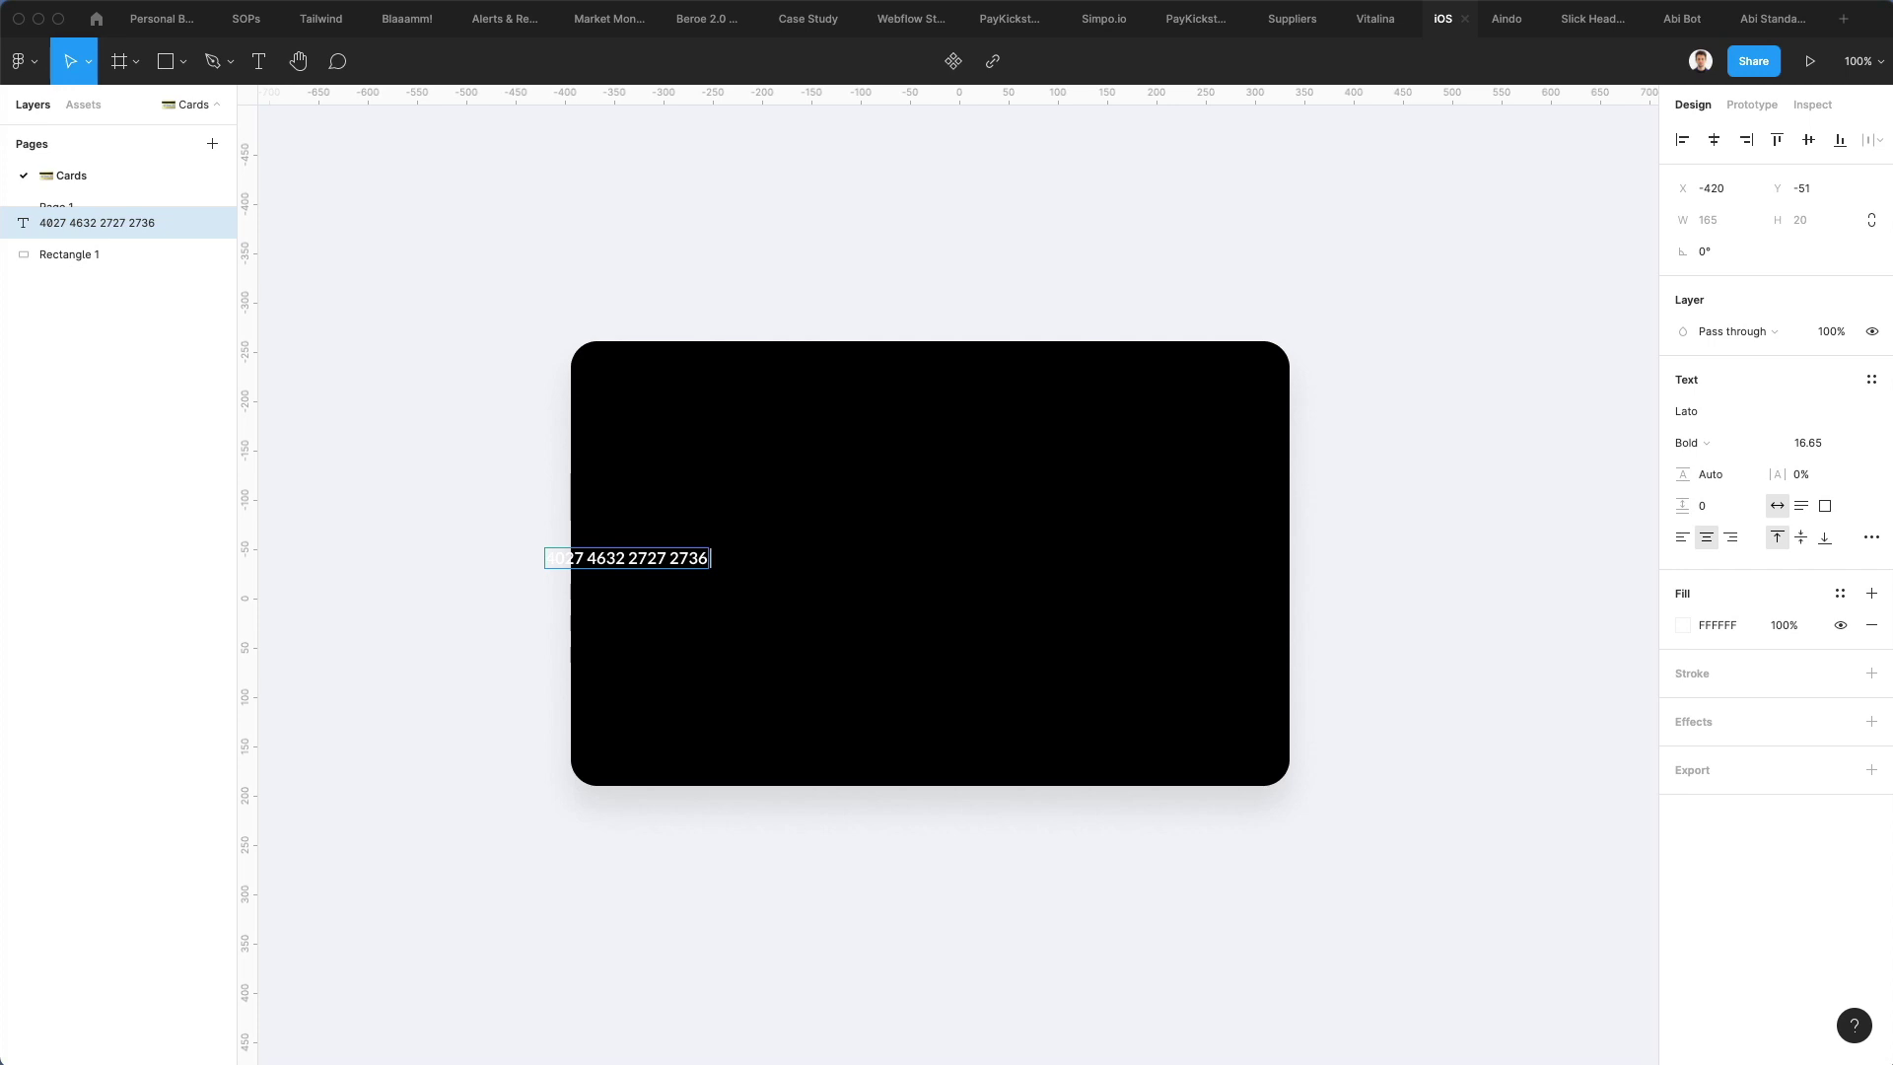
type("2672")
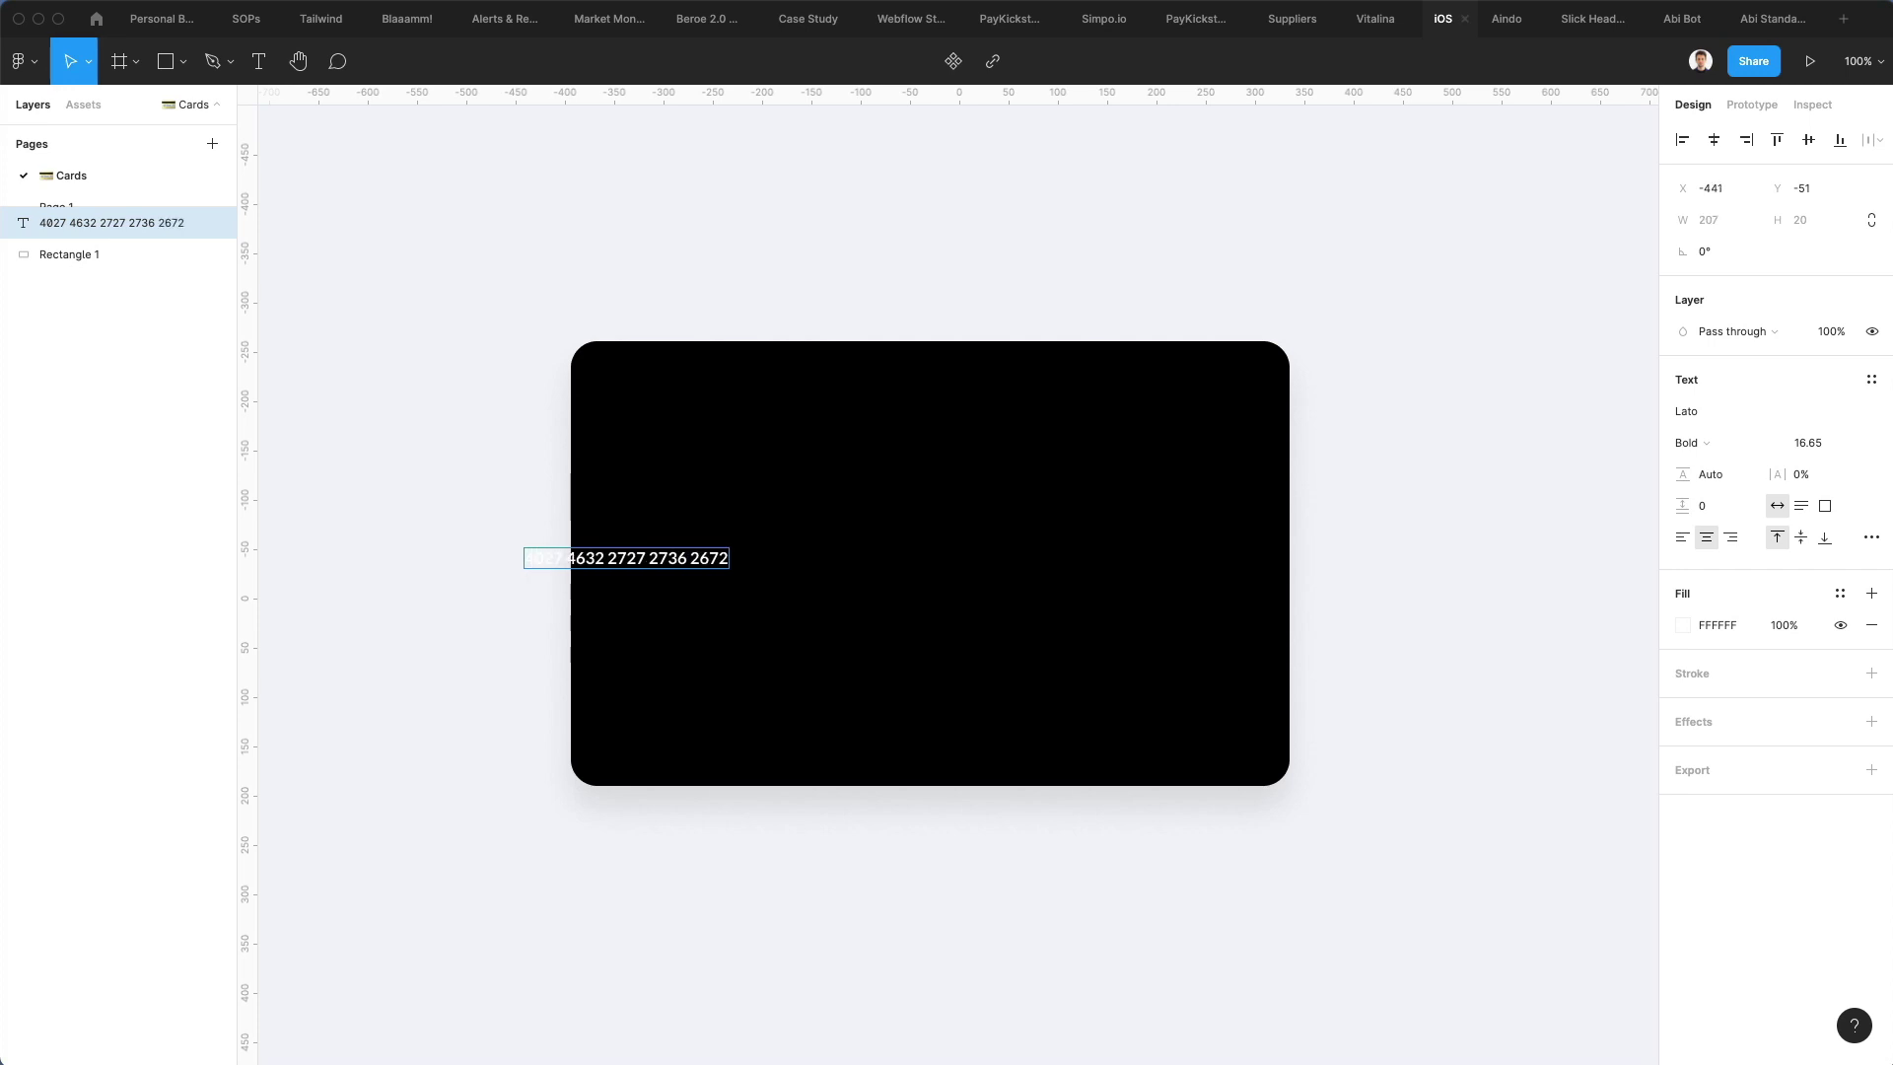
key("Escape")
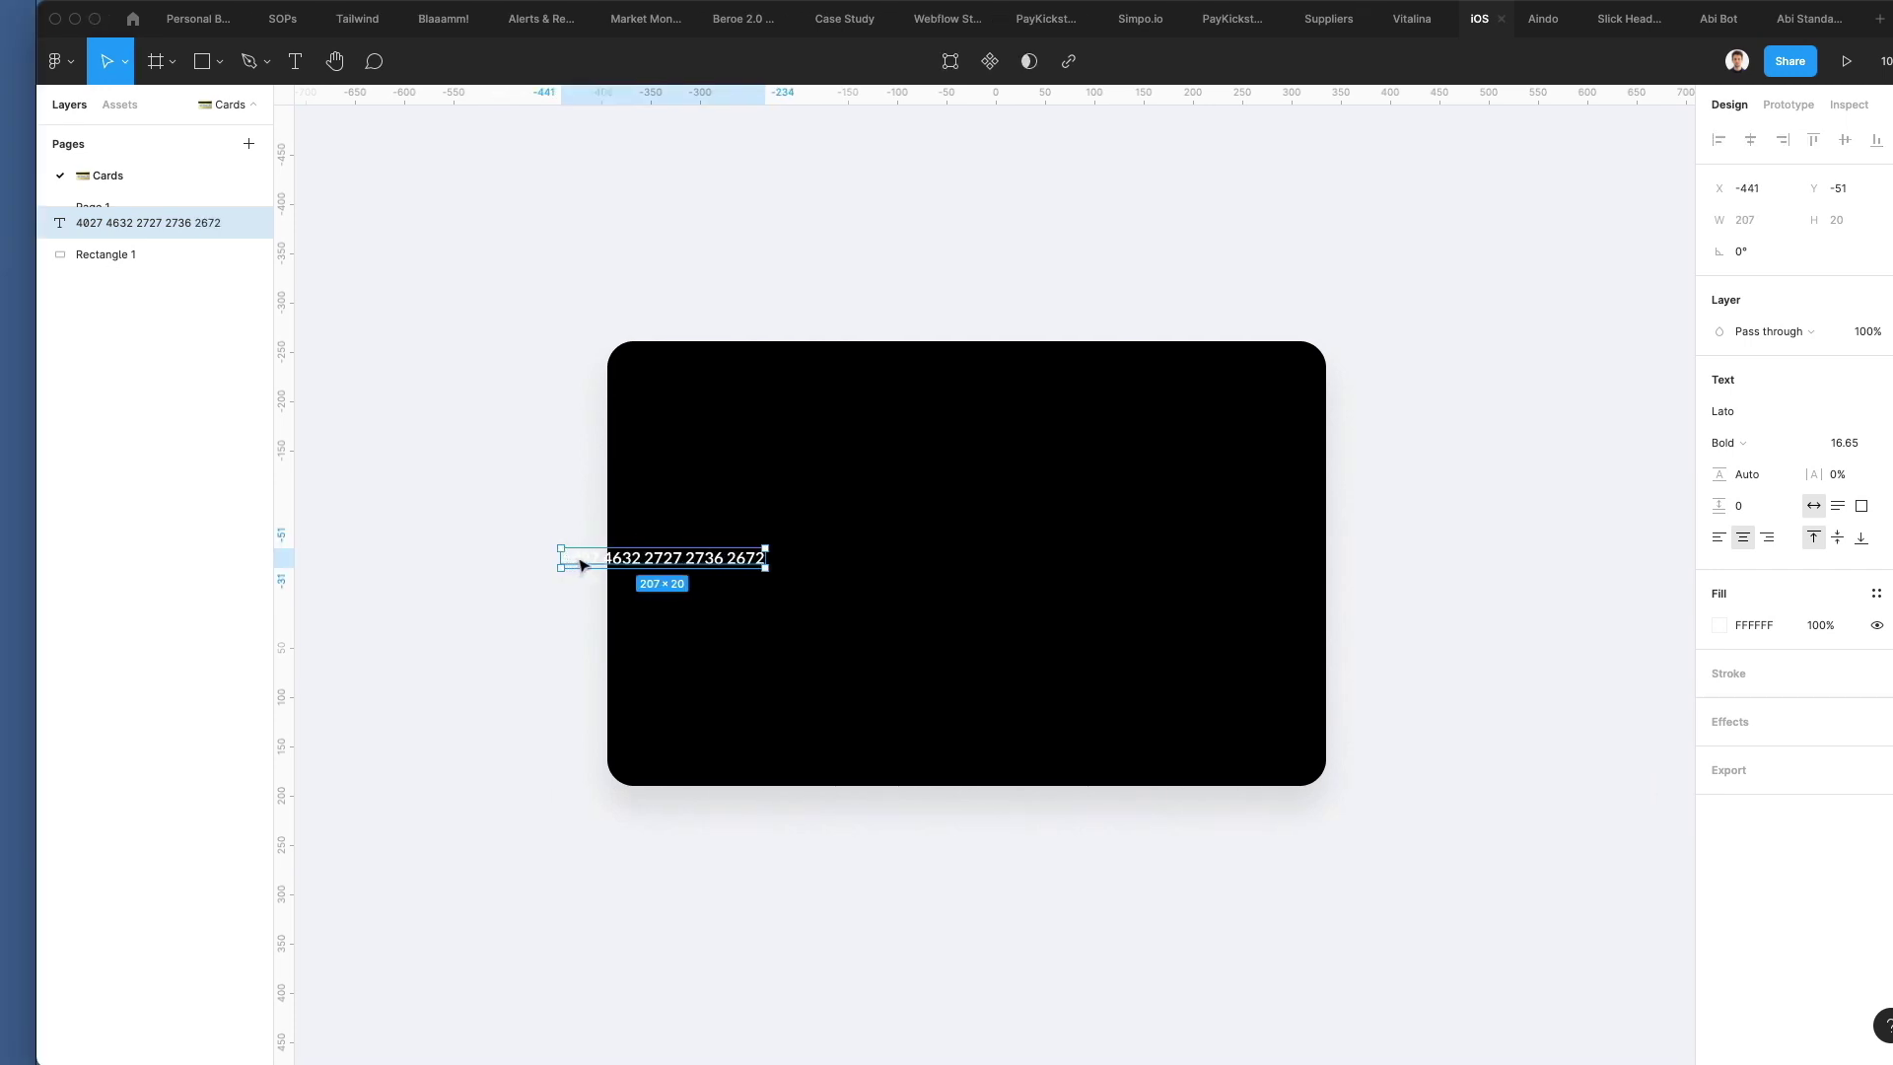
Scale the card number up to about double size, left-align it, and centre it vertically
left_click_drag(601, 567, 672, 614)
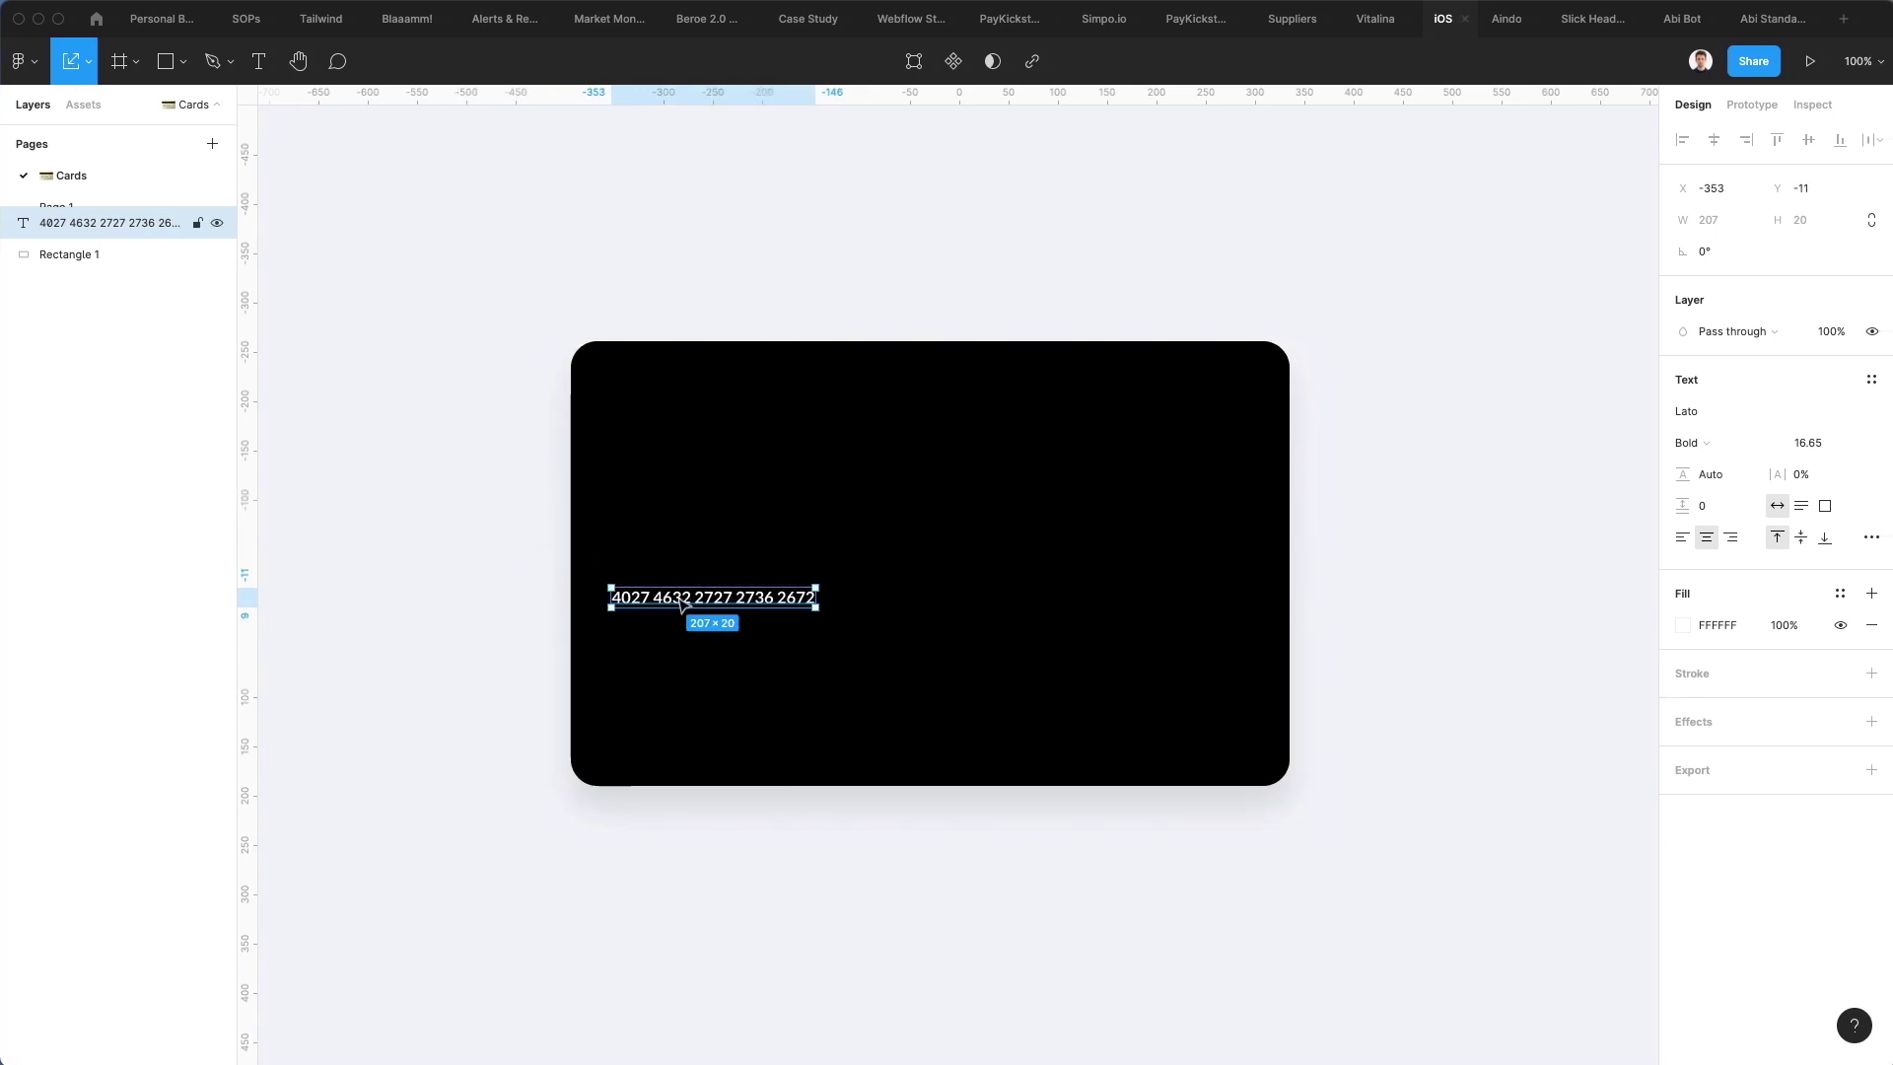
left_click_drag(808, 585, 933, 564)
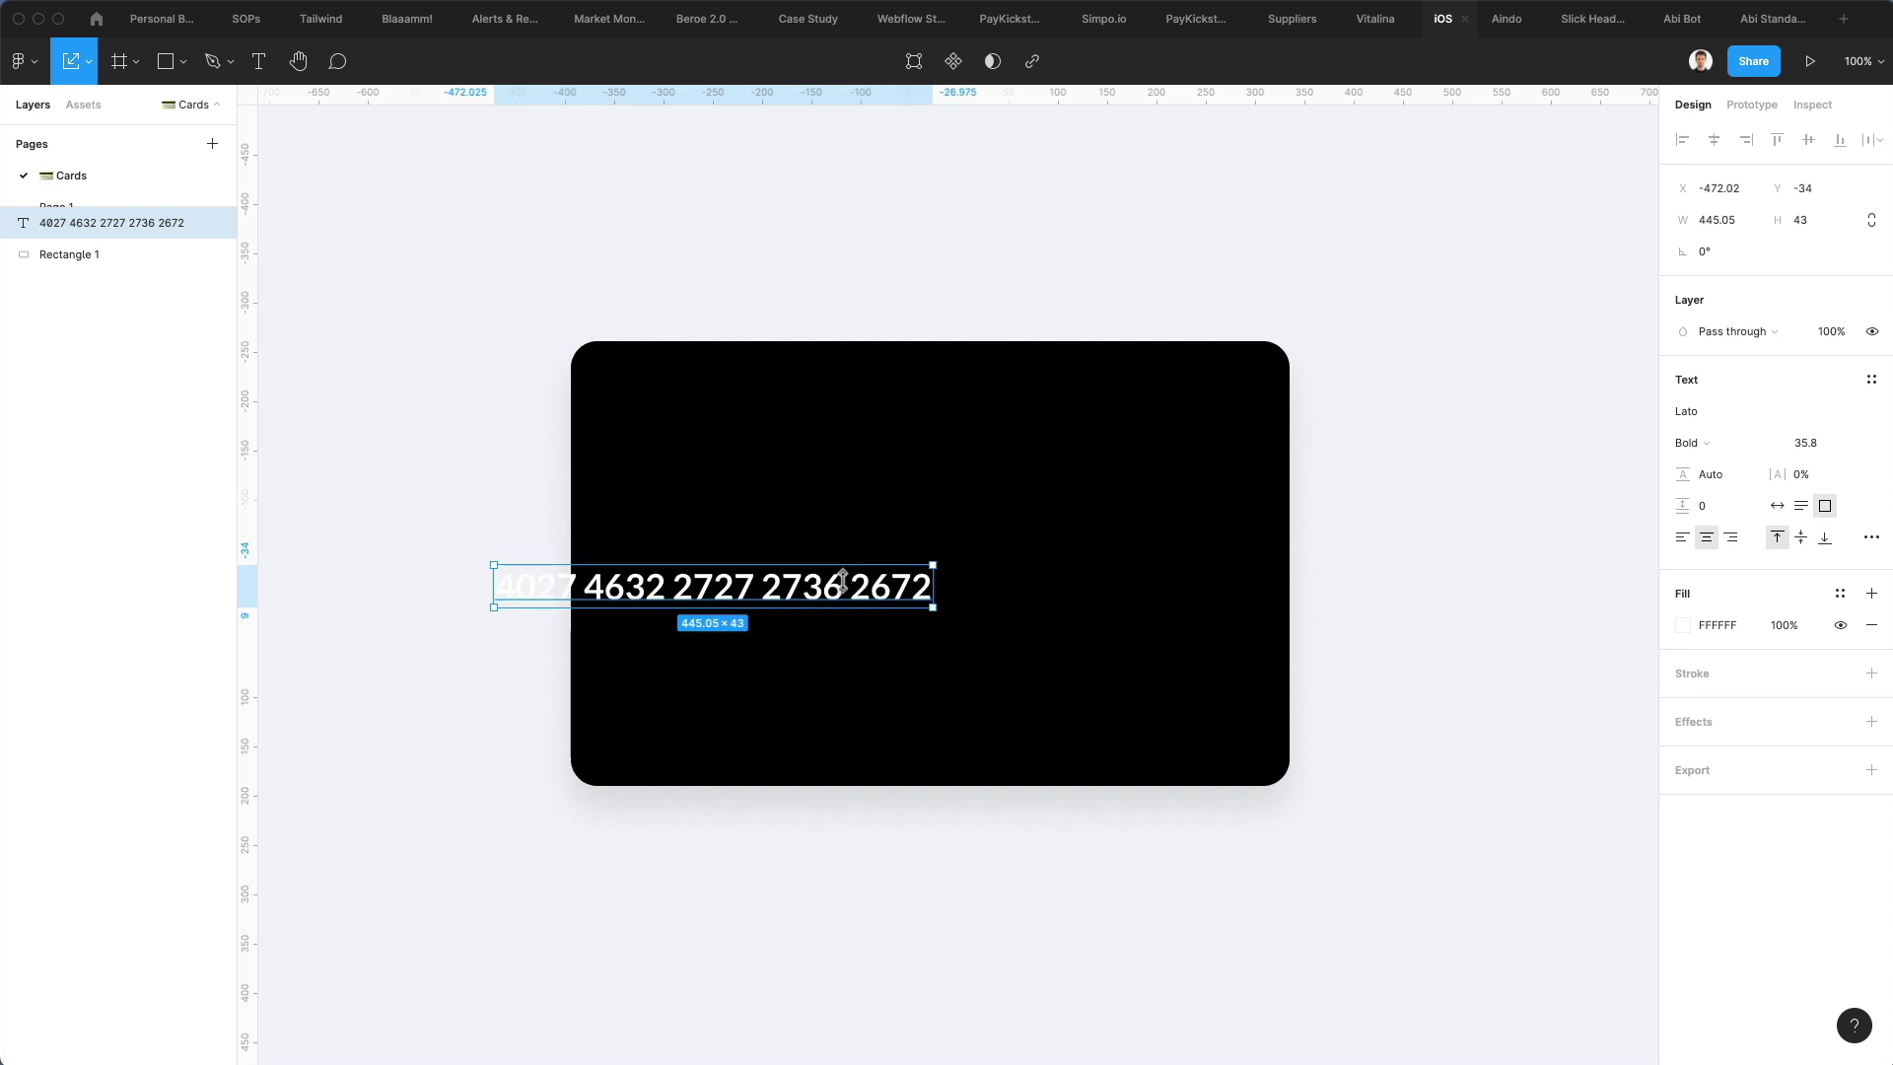
left_click_drag(809, 591, 951, 583)
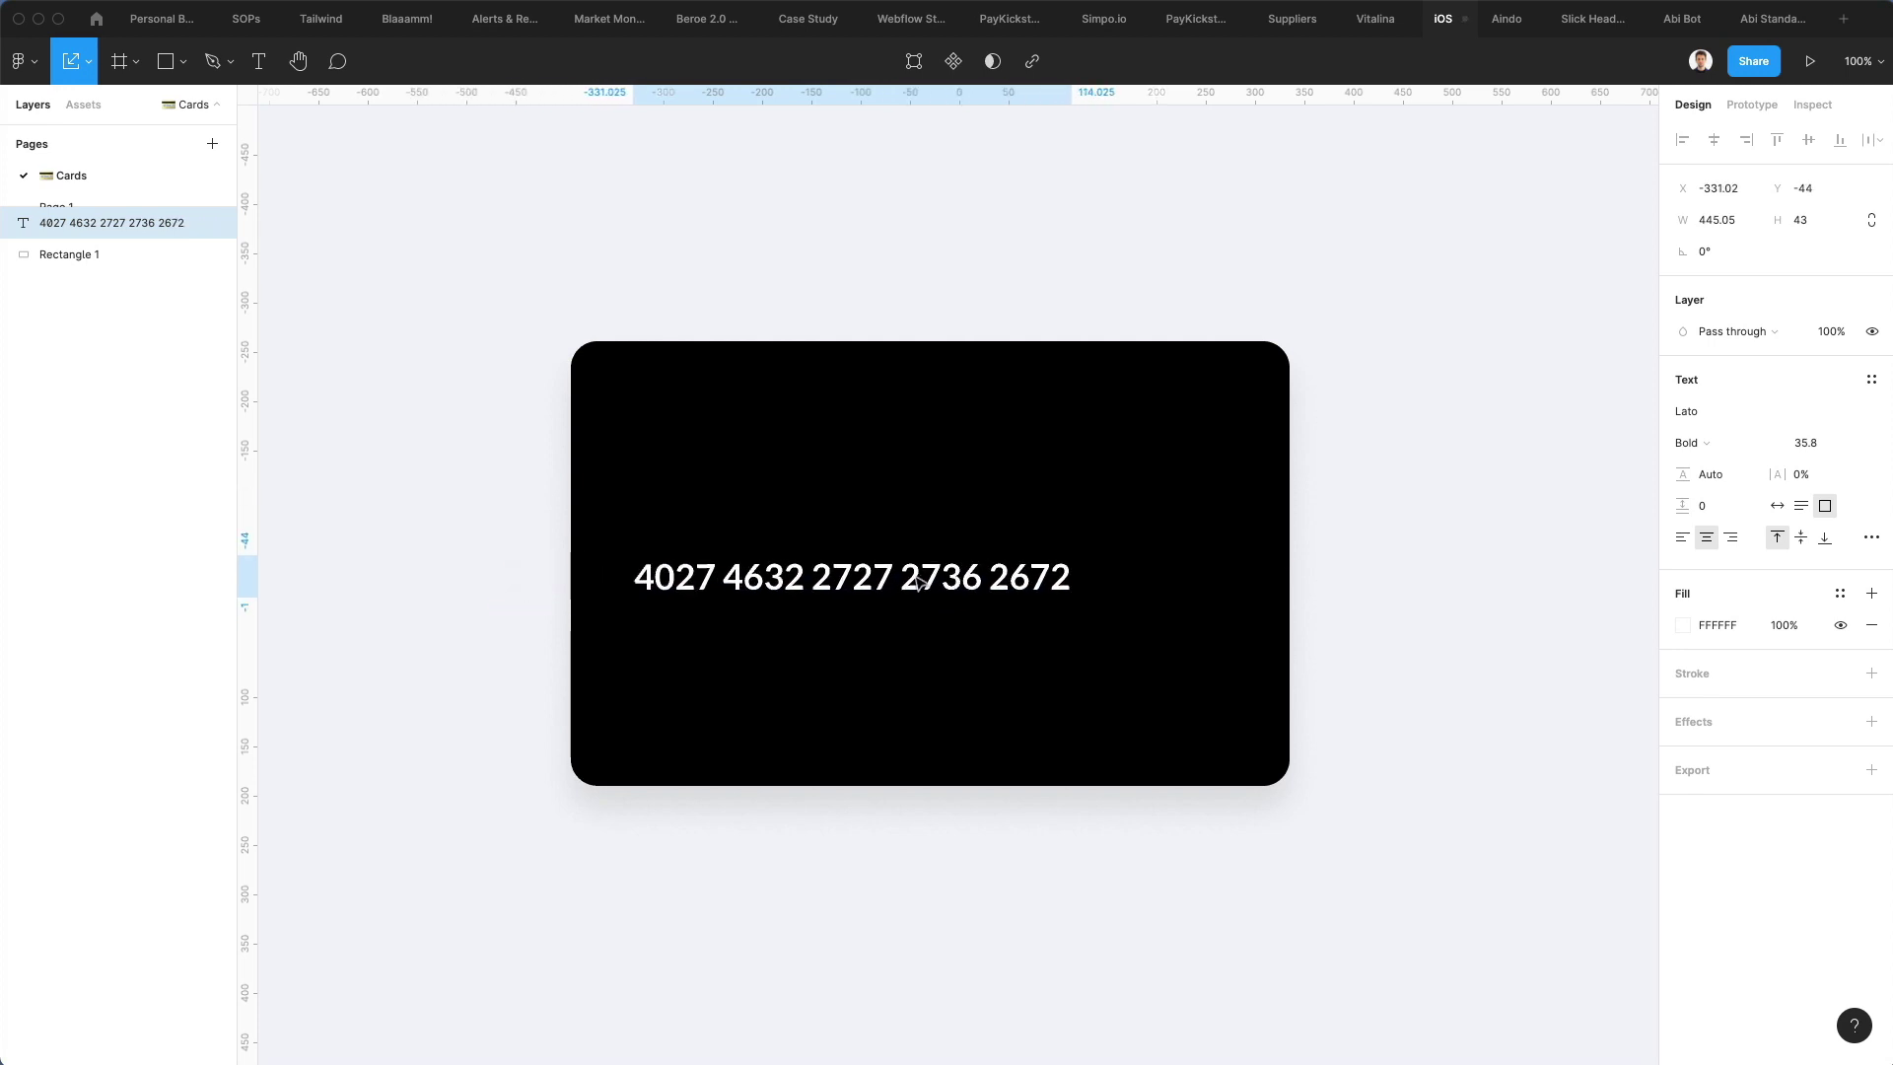
left_click(1680, 537)
left_click_drag(973, 573, 989, 656)
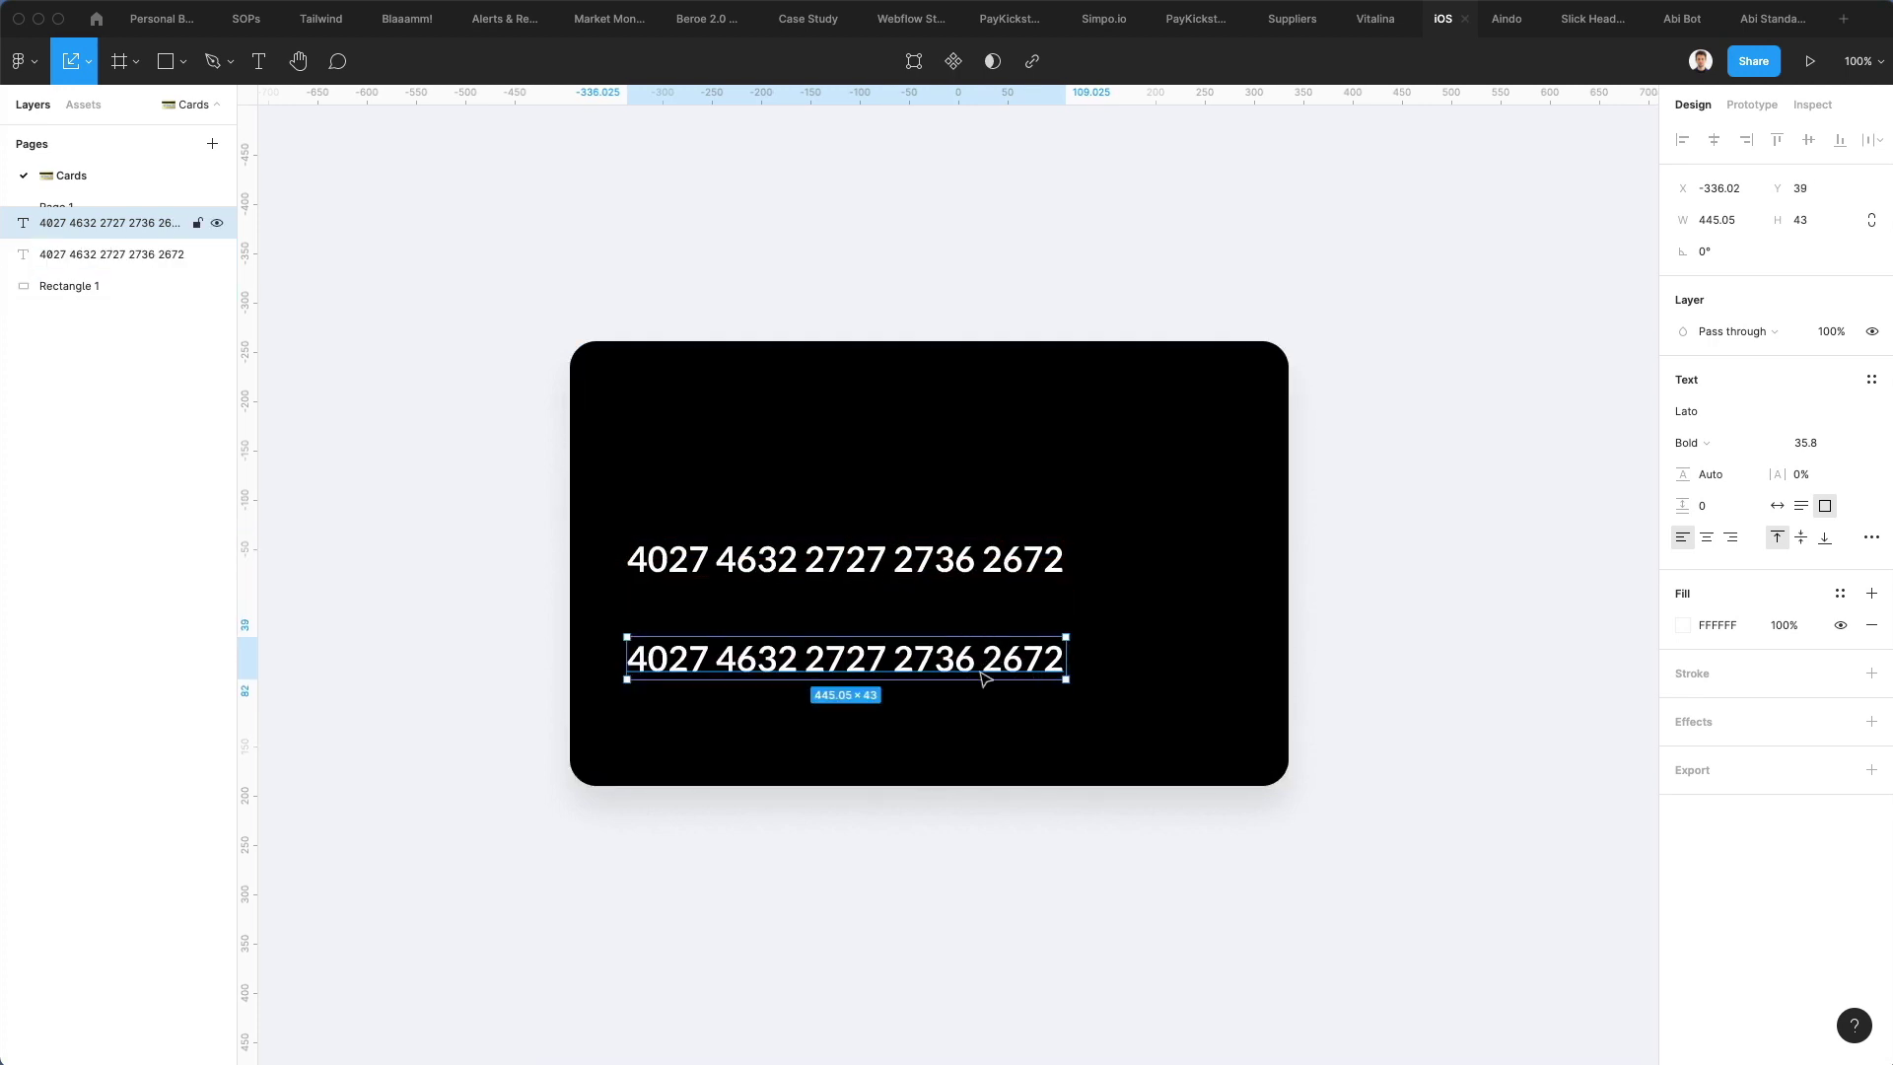
Turn the duplicated number into a 'Cardholder name' label at font size 17.8, fitted to its text
double_click(979, 671)
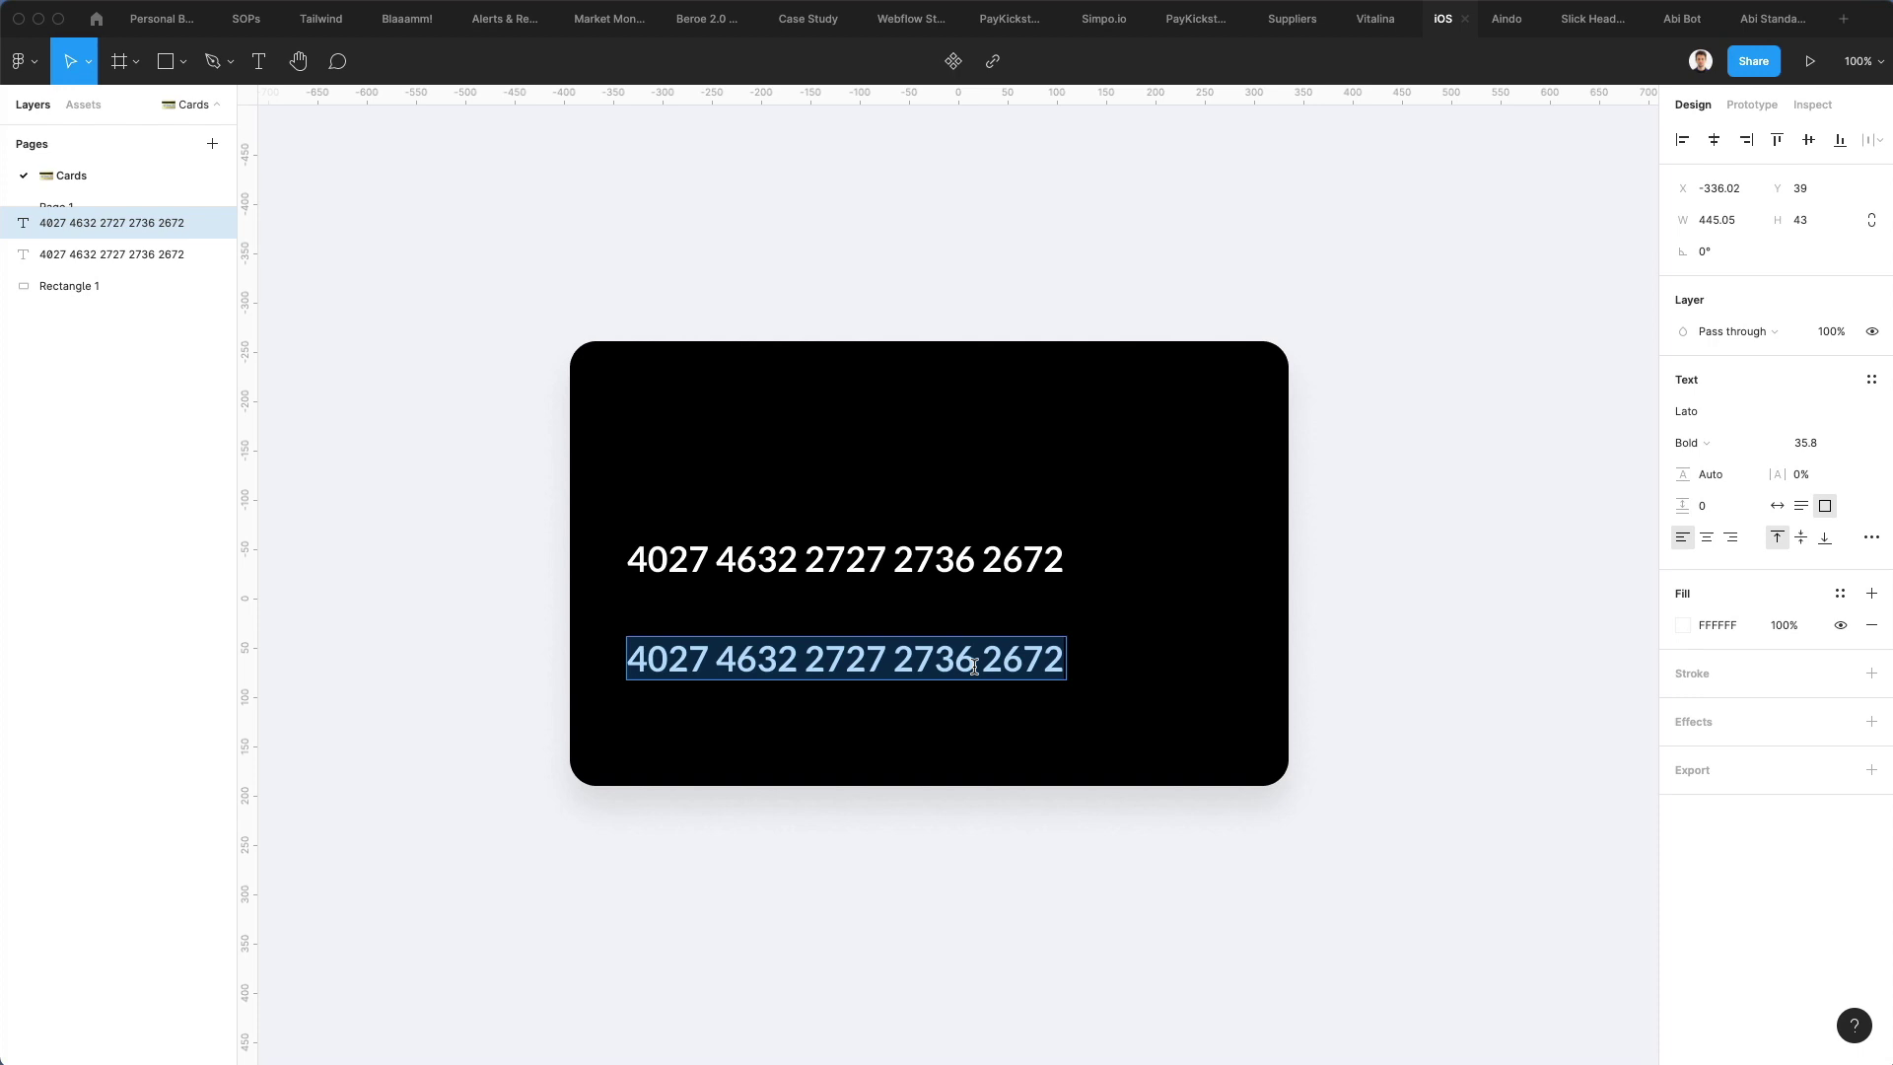
type("Ca")
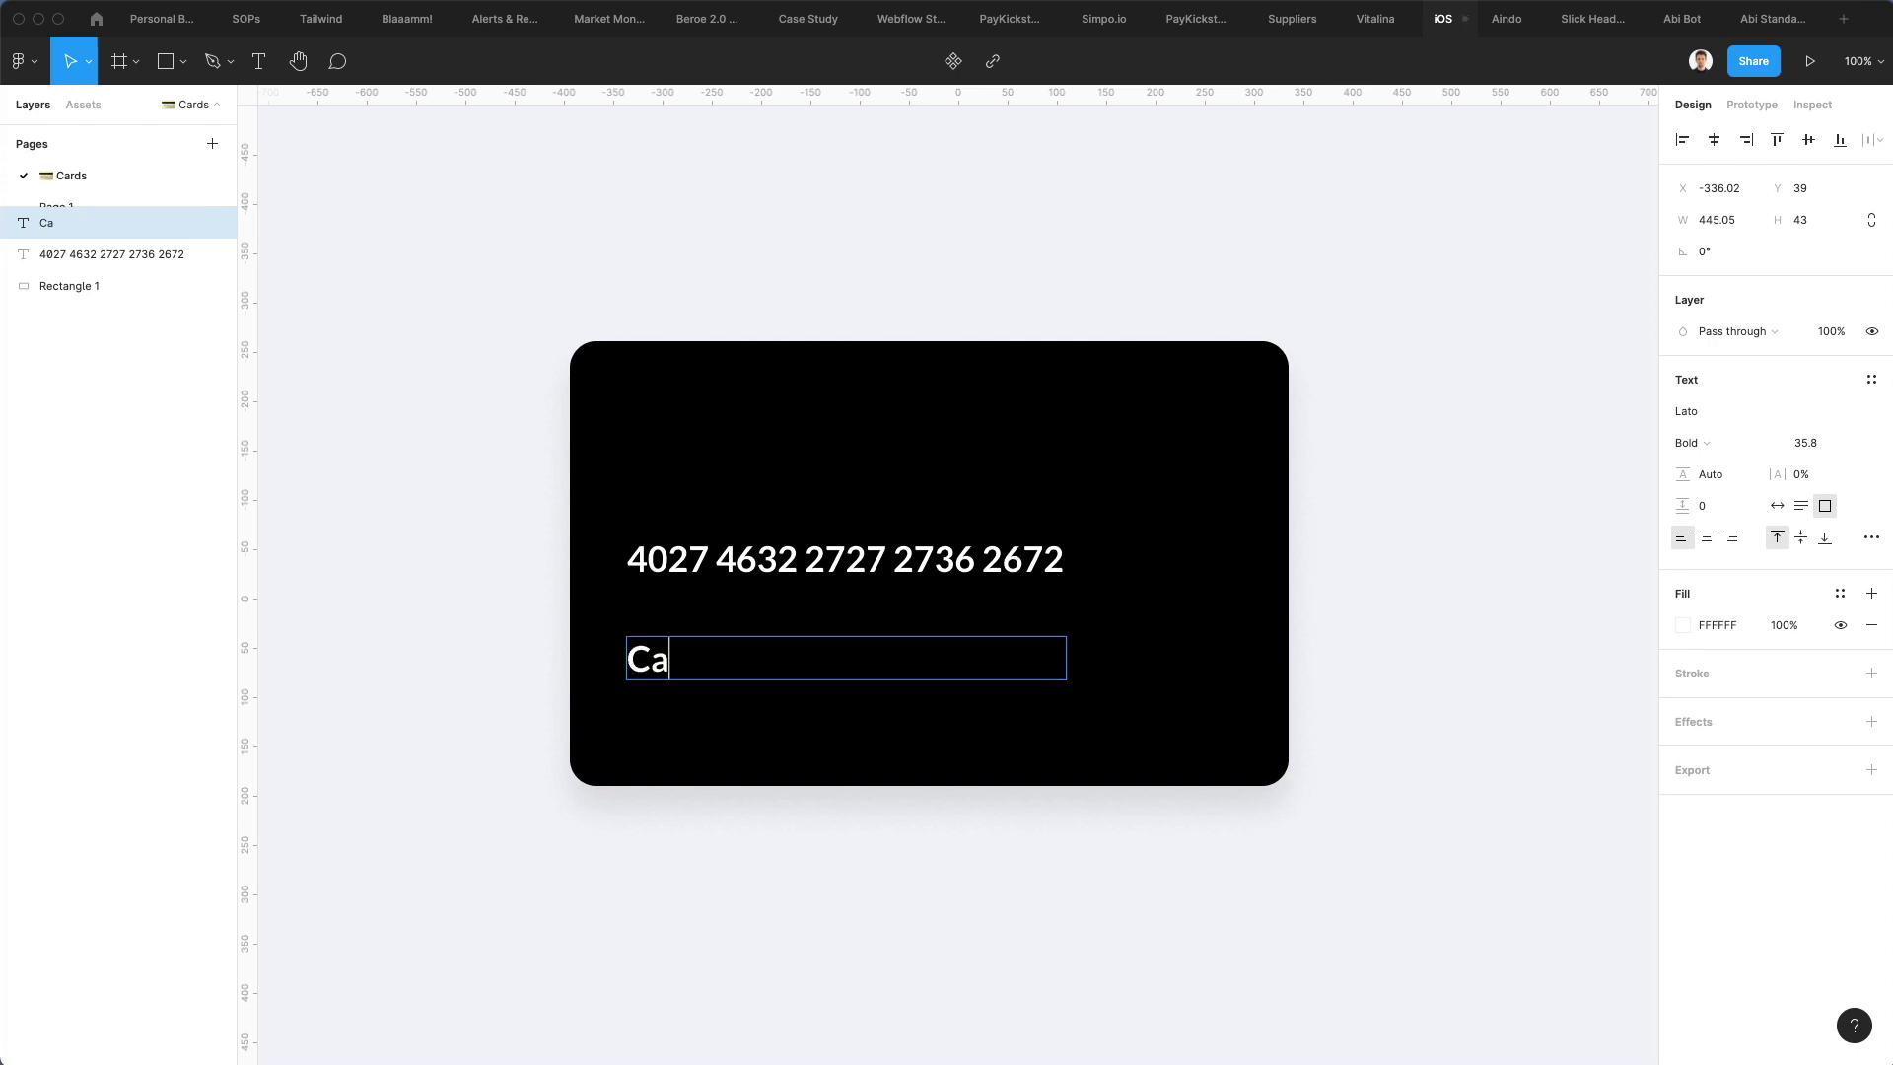
type("rholder name")
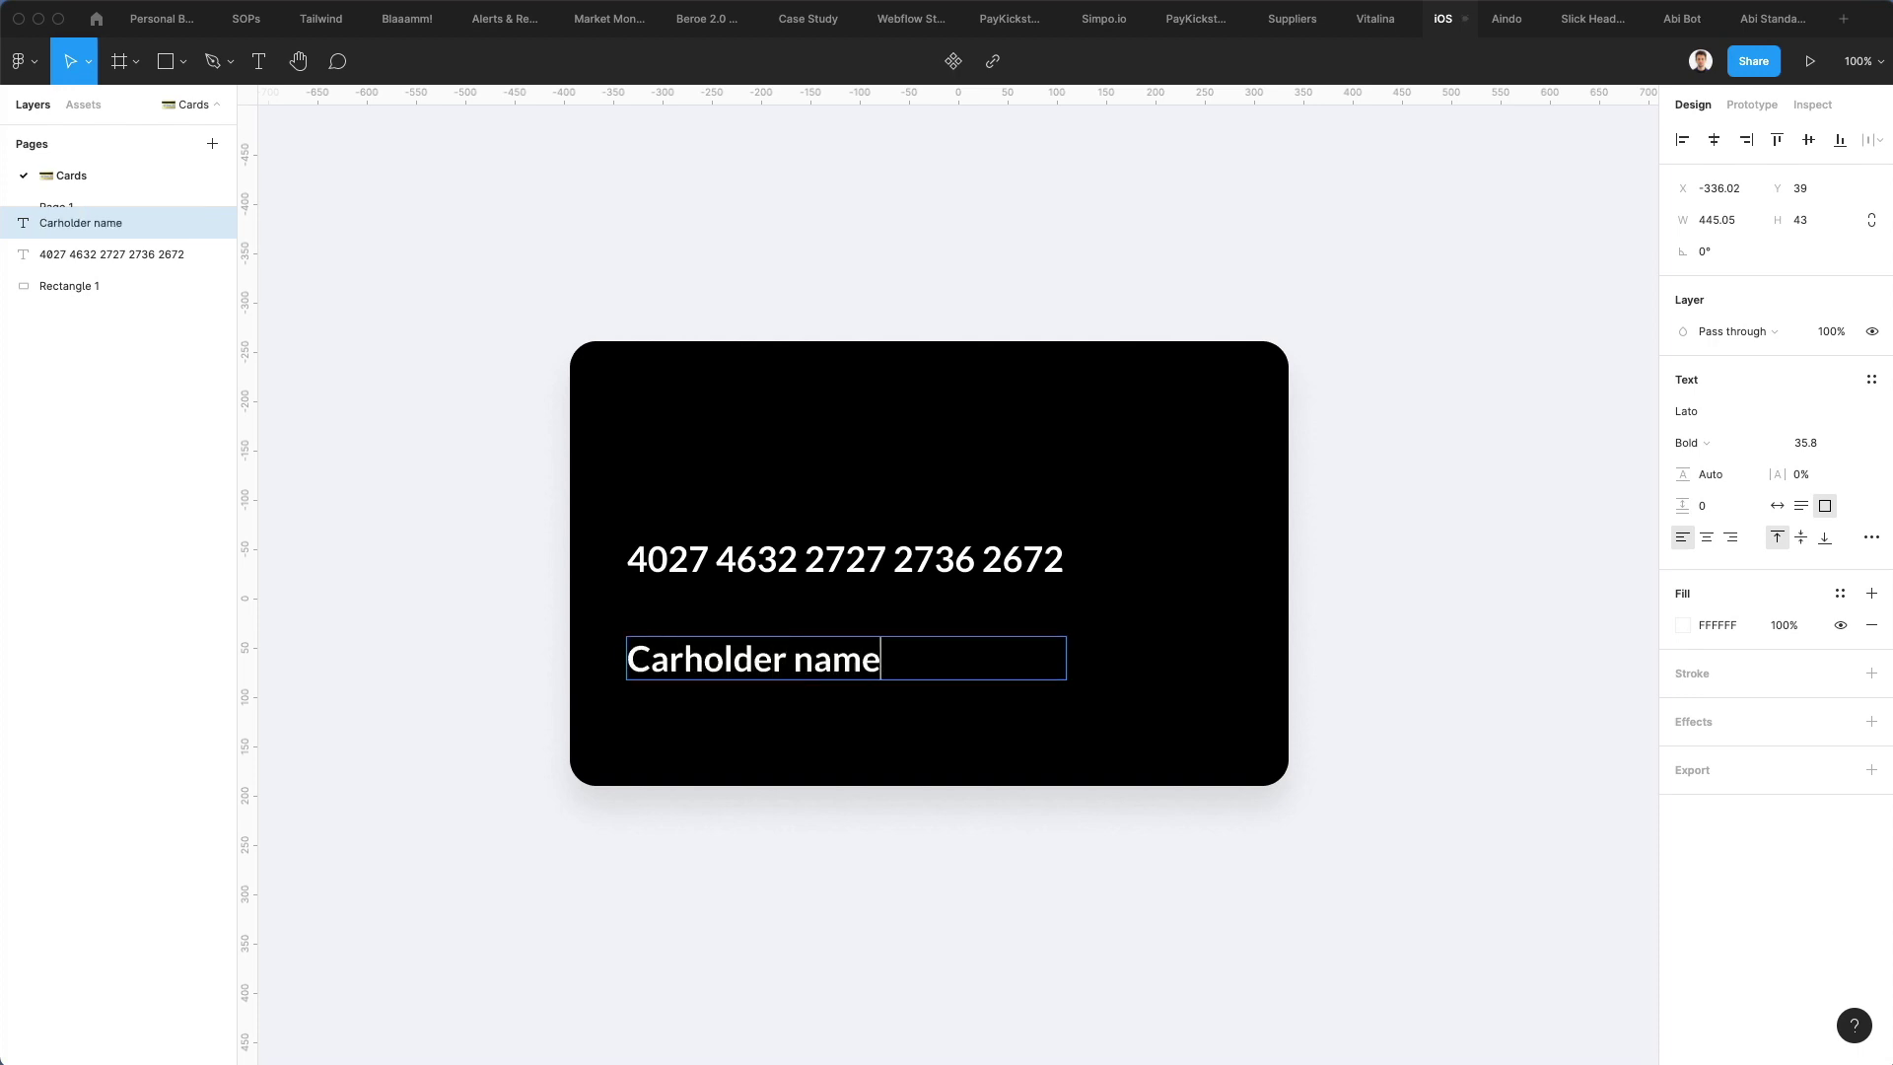
key("Escape")
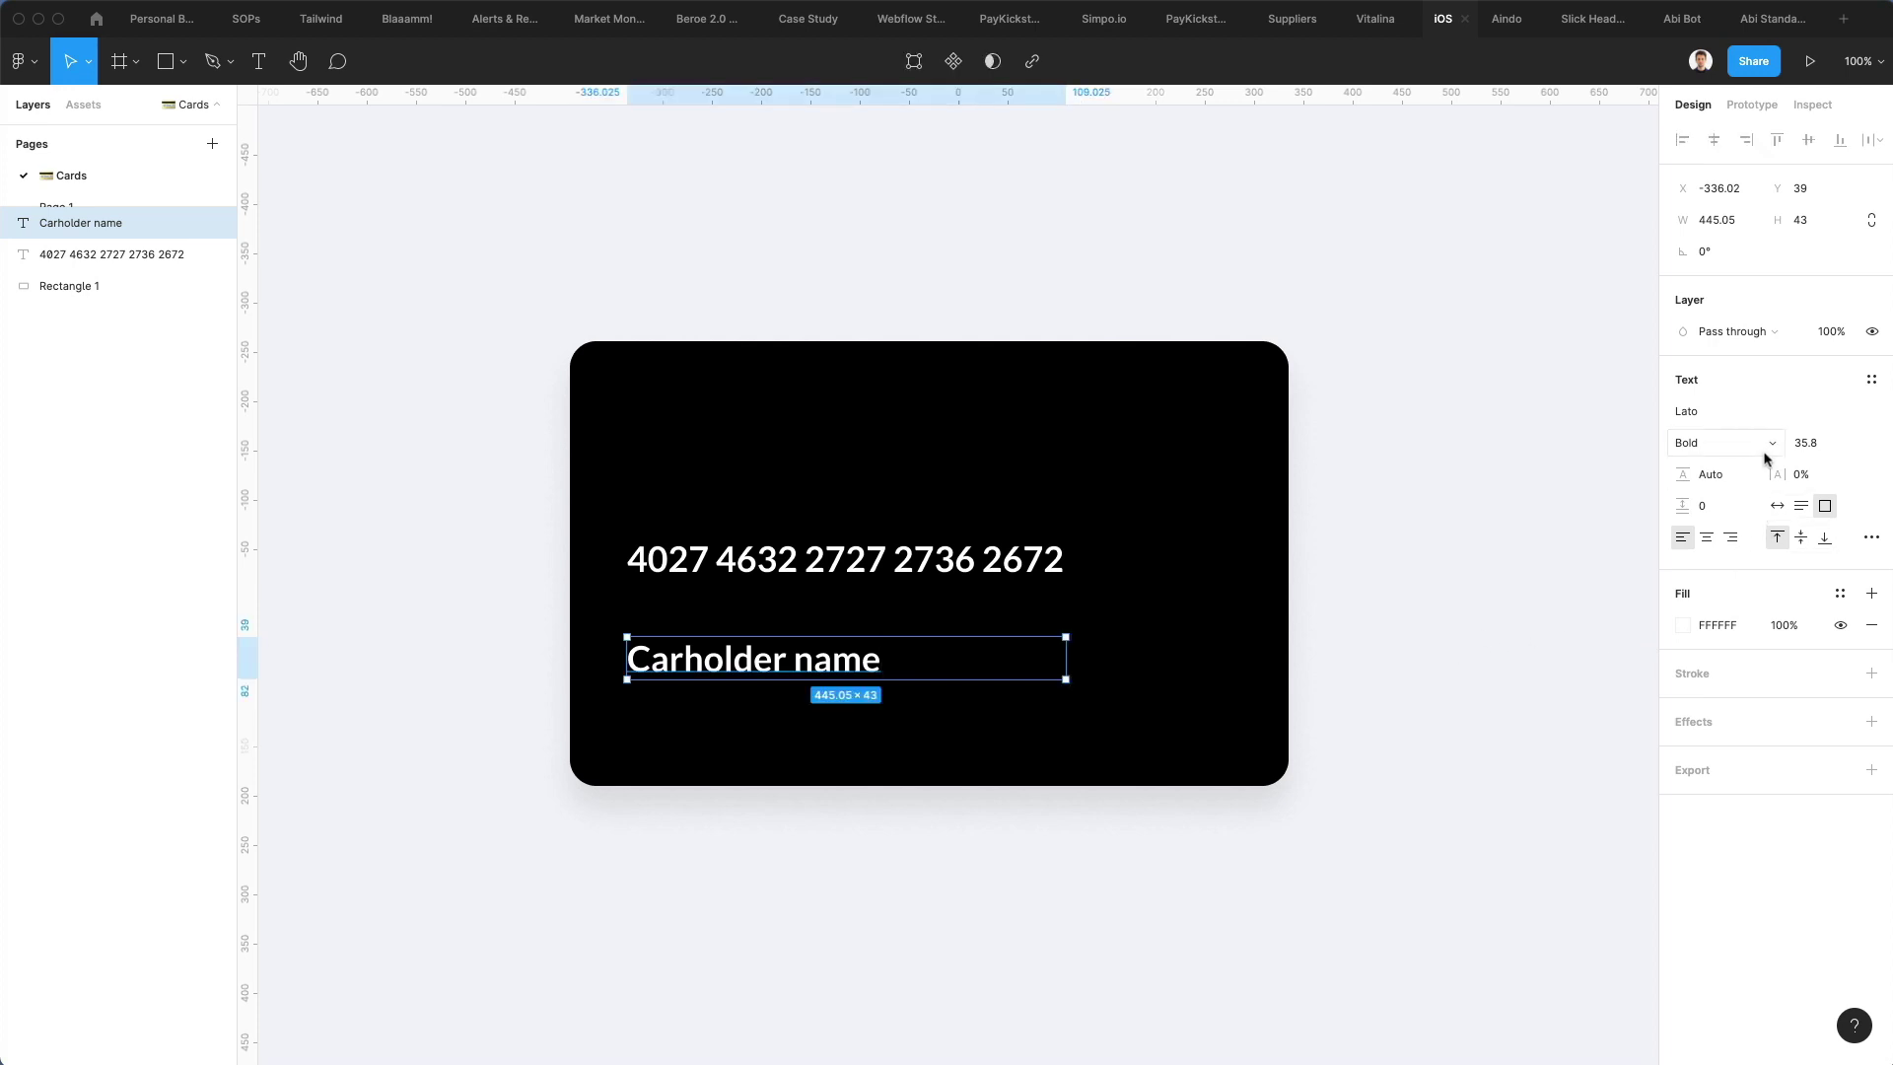
left_click(1802, 446)
type("15.8")
key("Return")
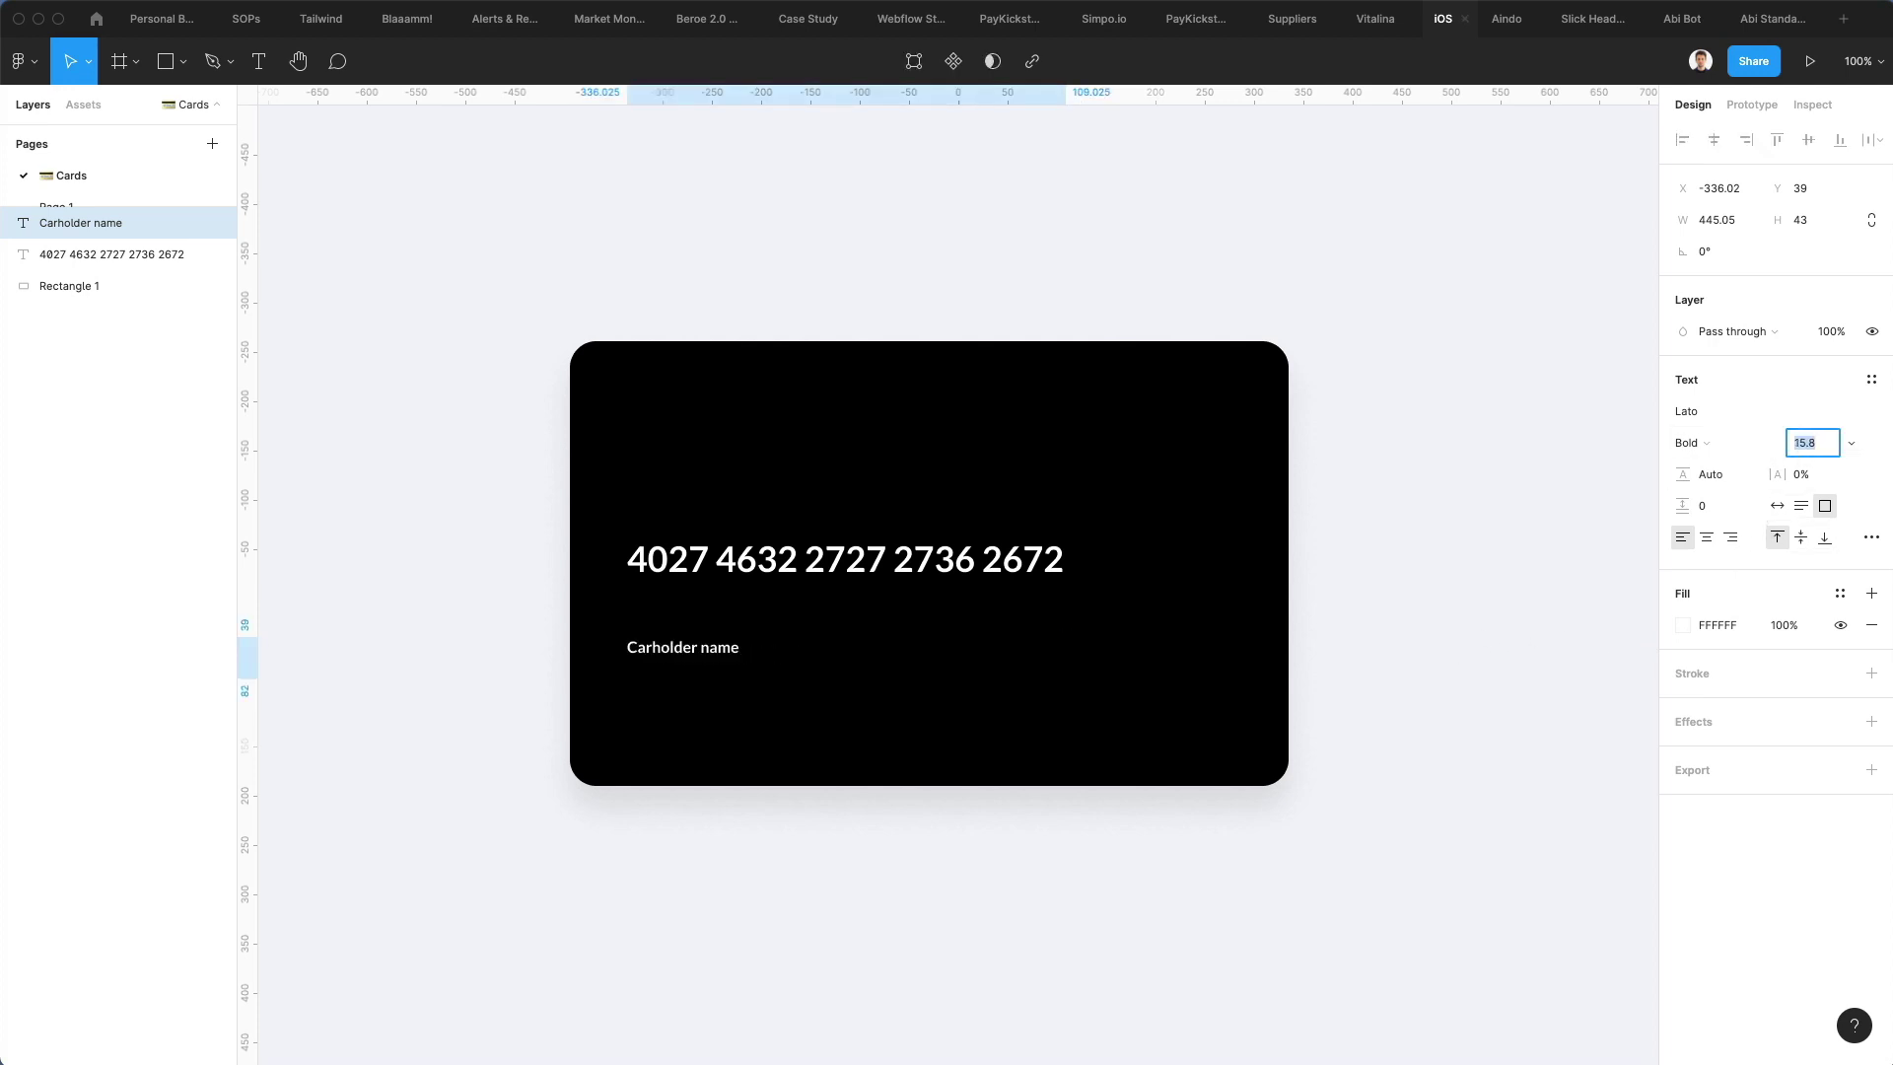
key("Up")
key("Up")
double_click(680, 645)
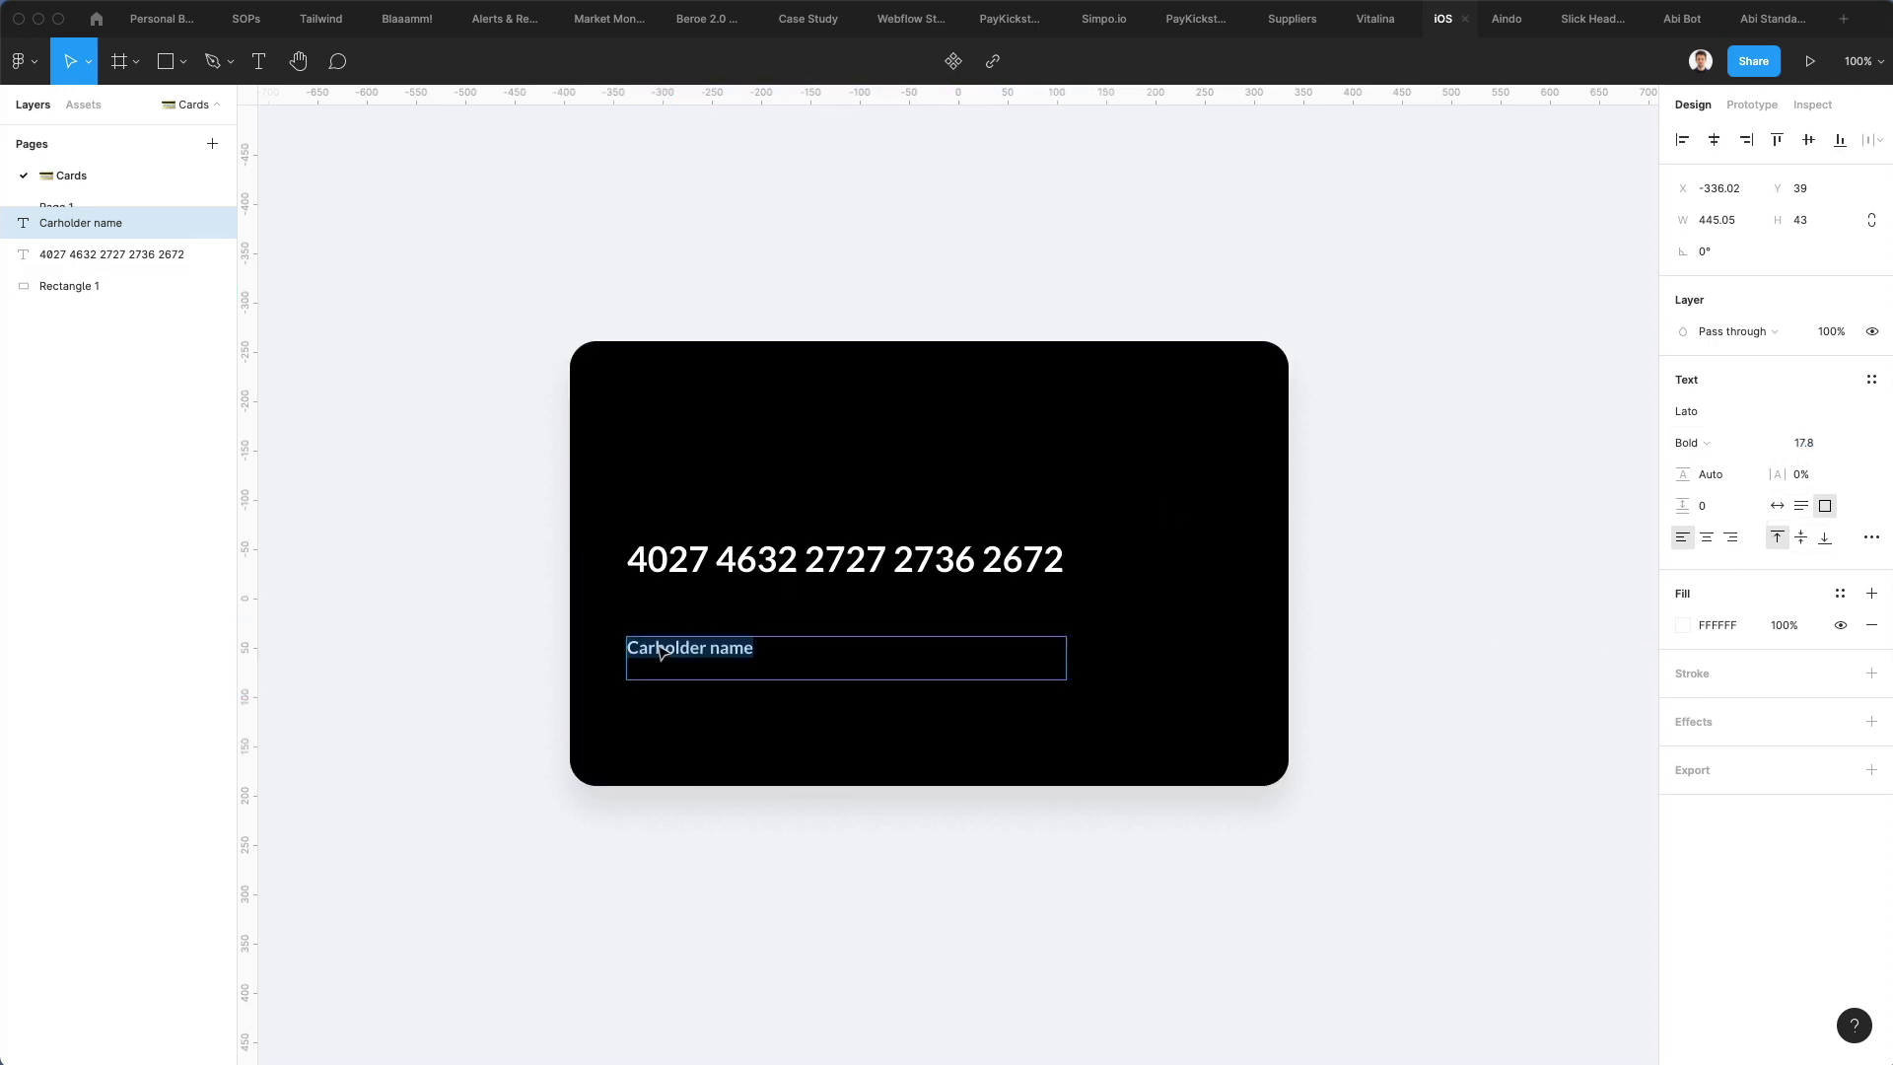
left_click(654, 647)
type("d")
key("Escape")
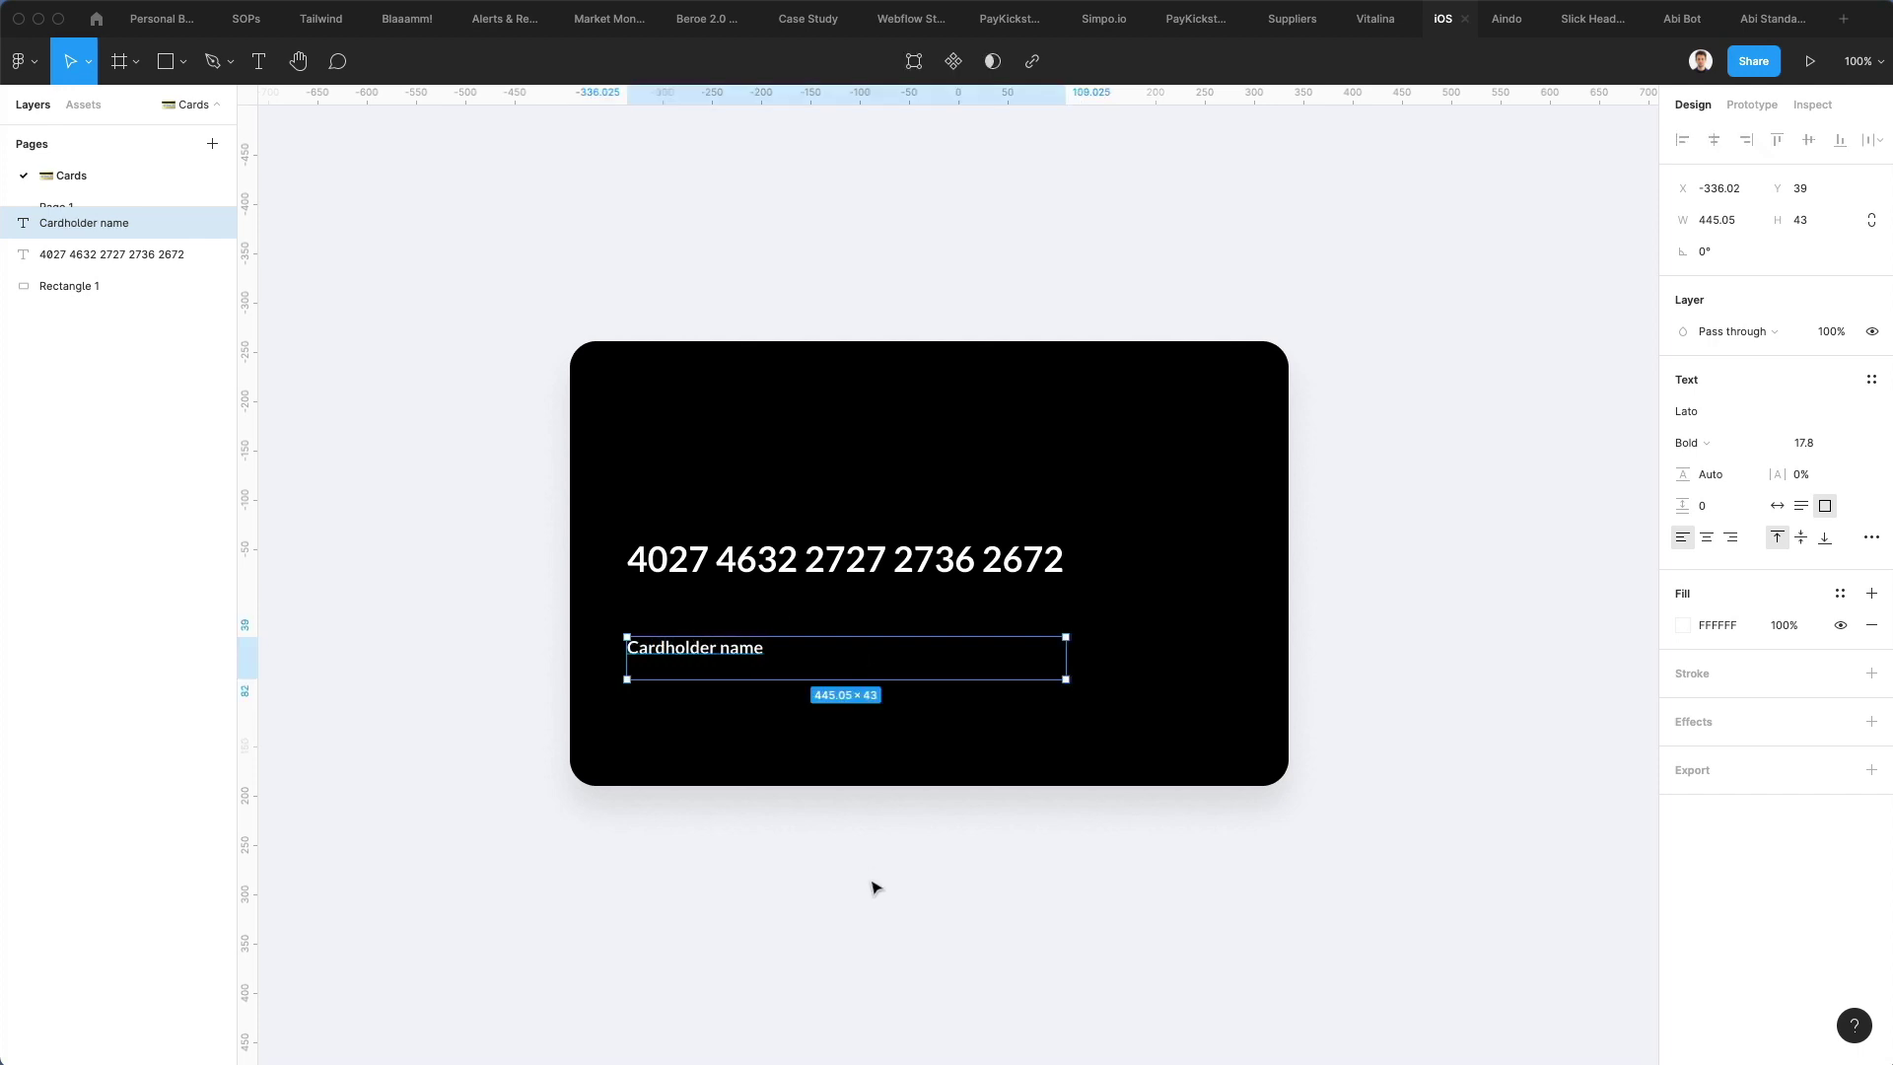
left_click(1775, 506)
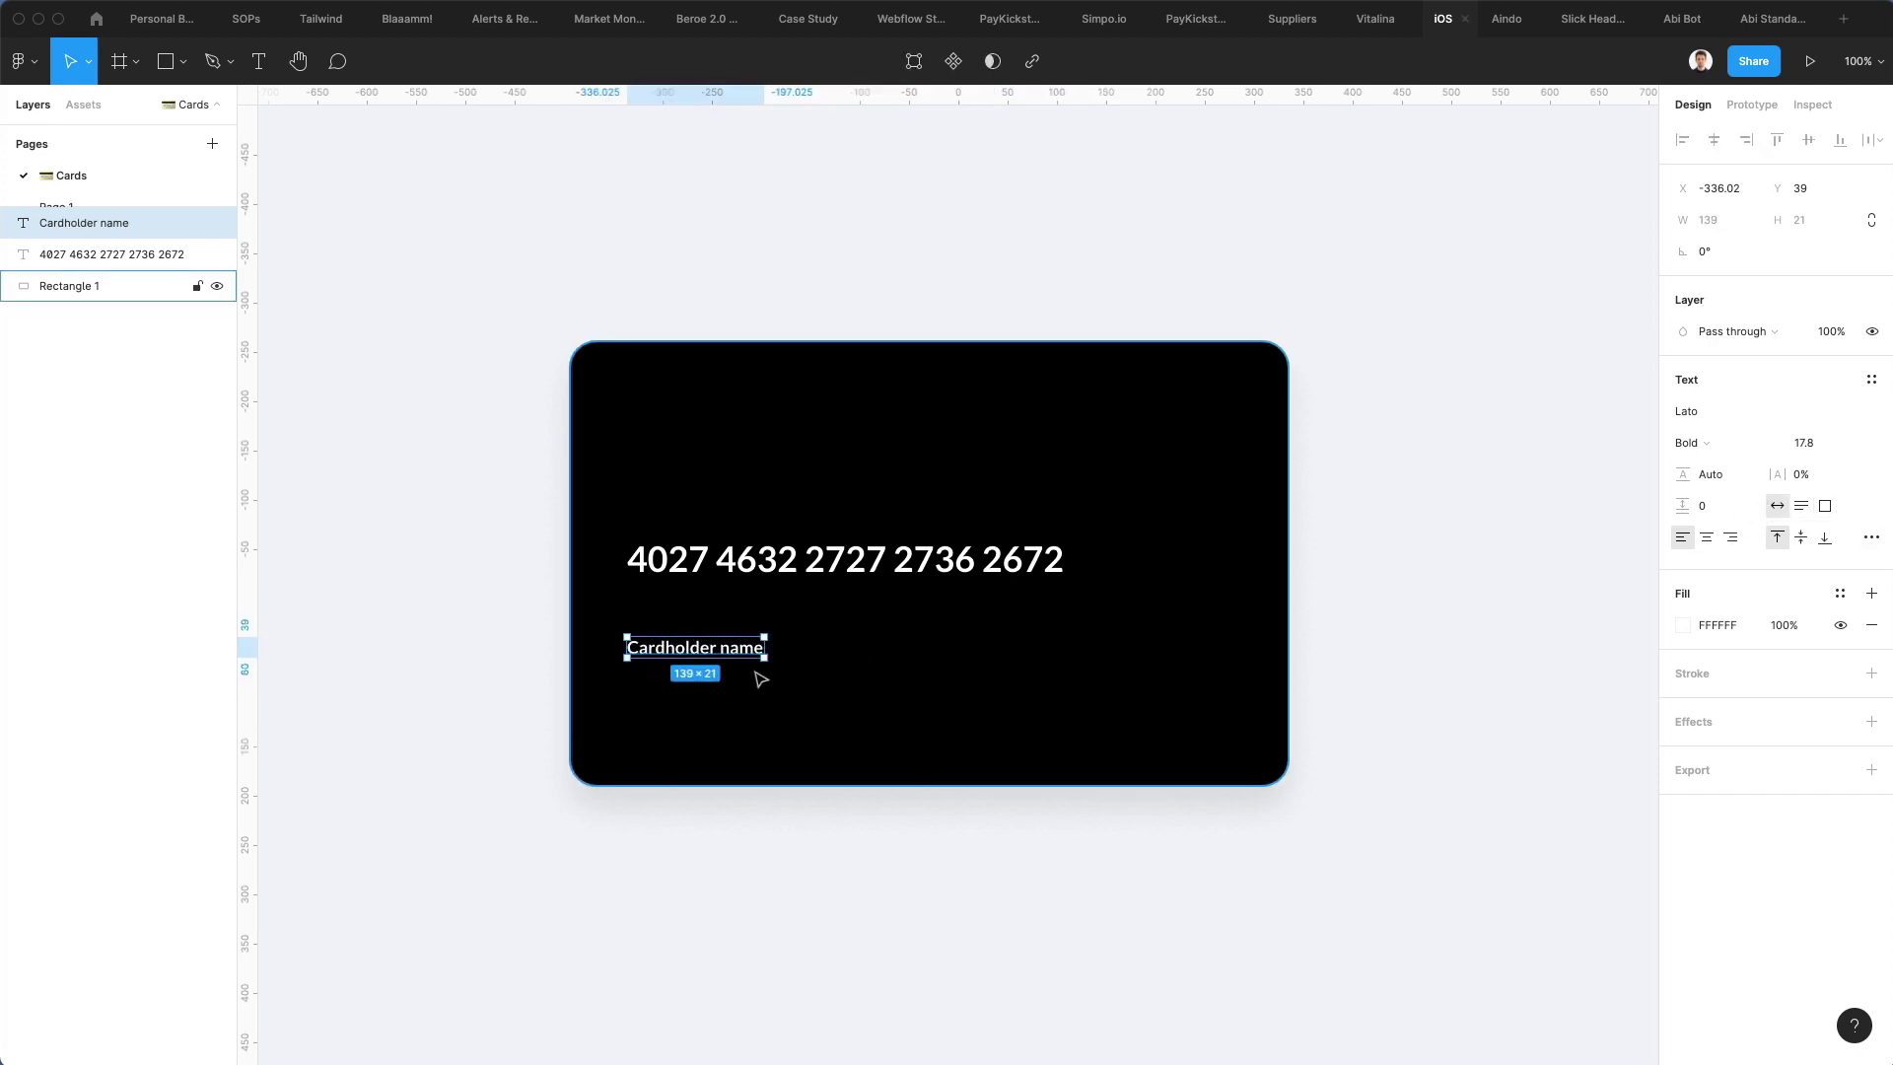
Add the cardholder's full name below the label, enlarged to font size 21
left_click_drag(723, 664, 725, 718)
double_click(725, 717)
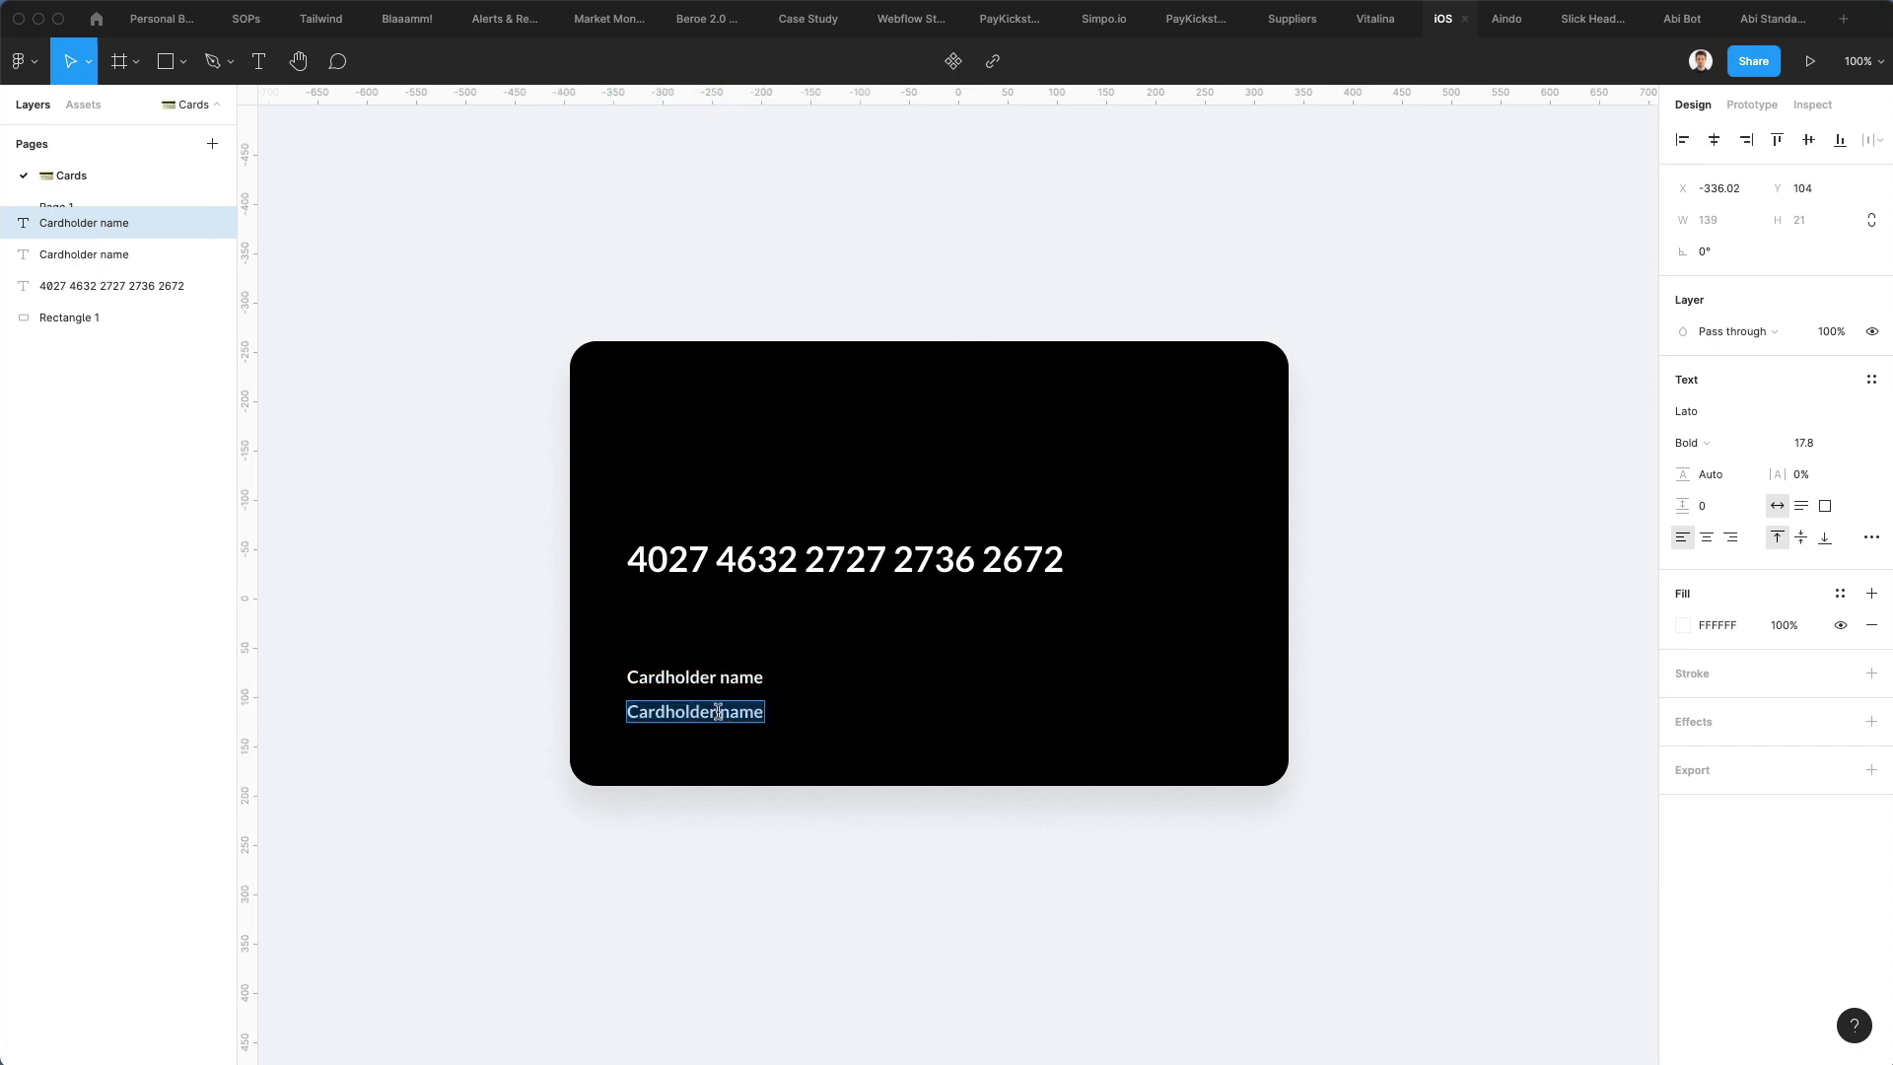
key("Escape")
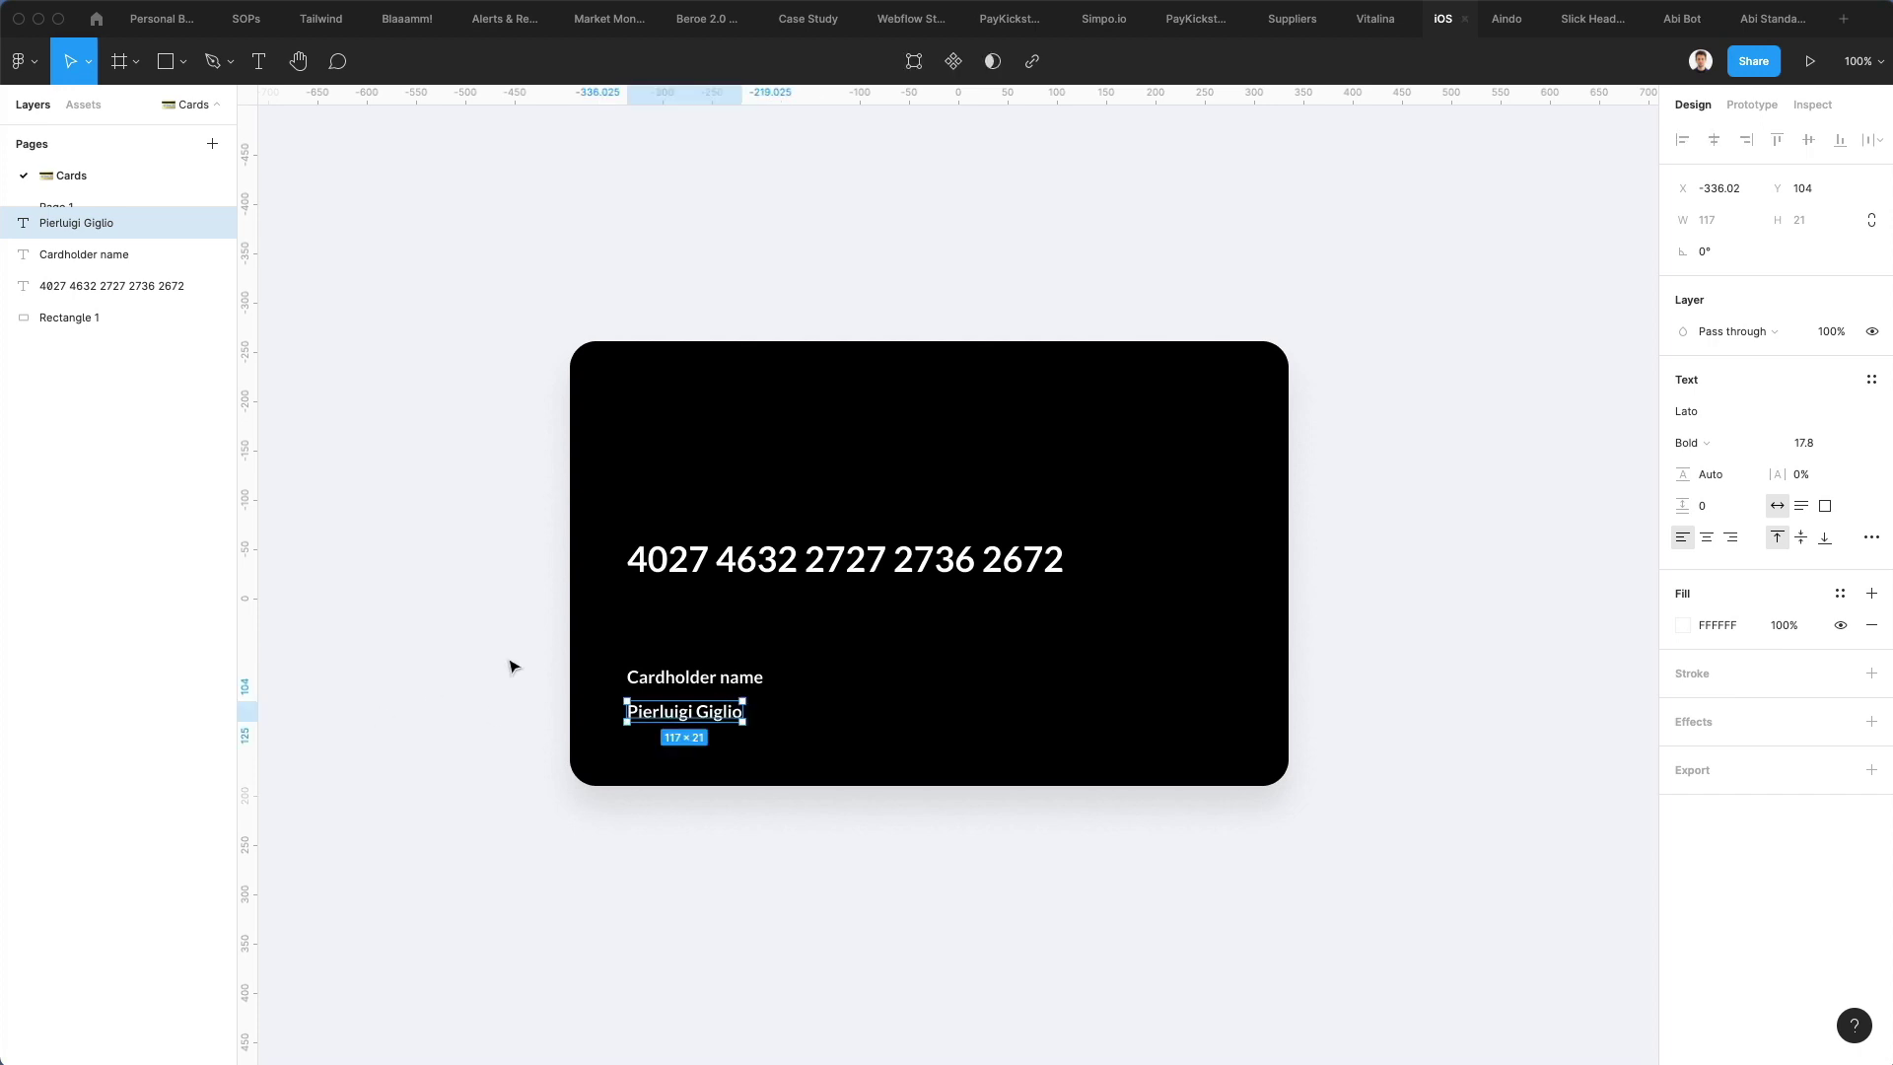
left_click(657, 681)
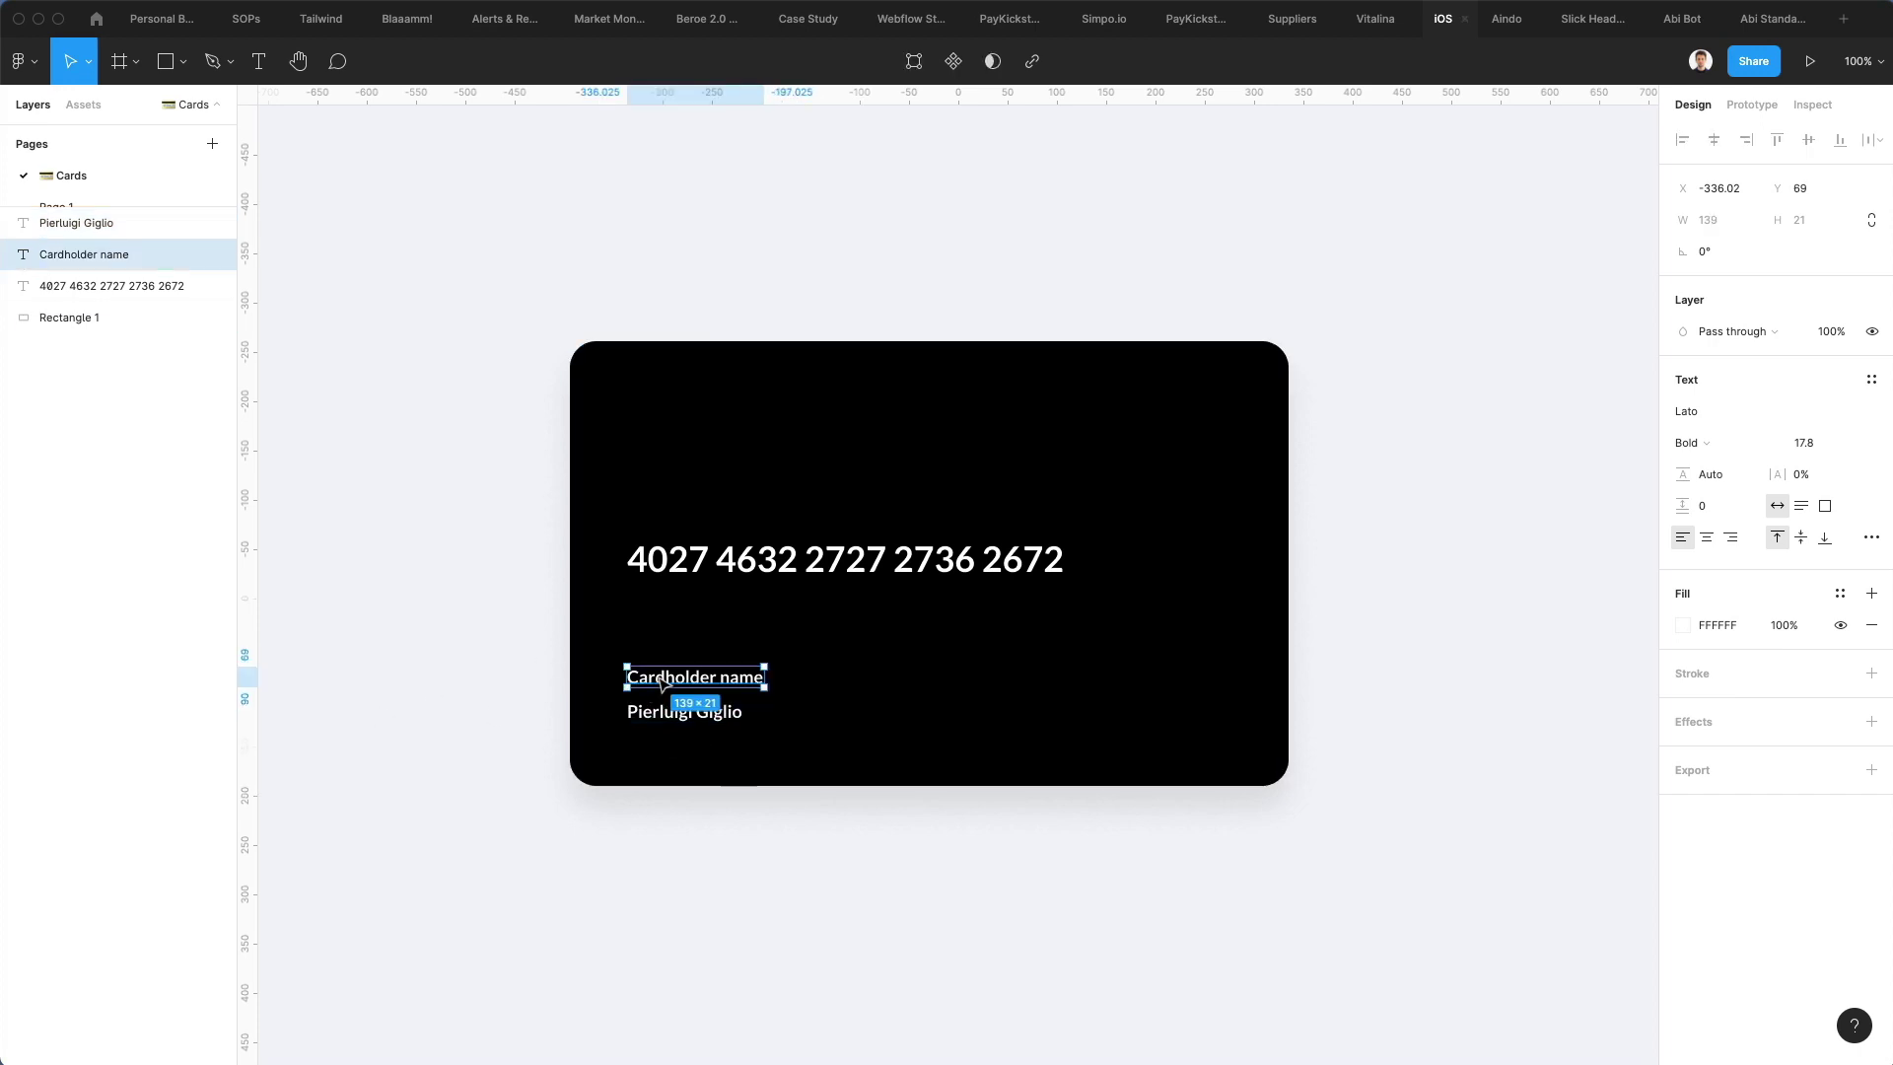
left_click(722, 715)
left_click(1804, 441)
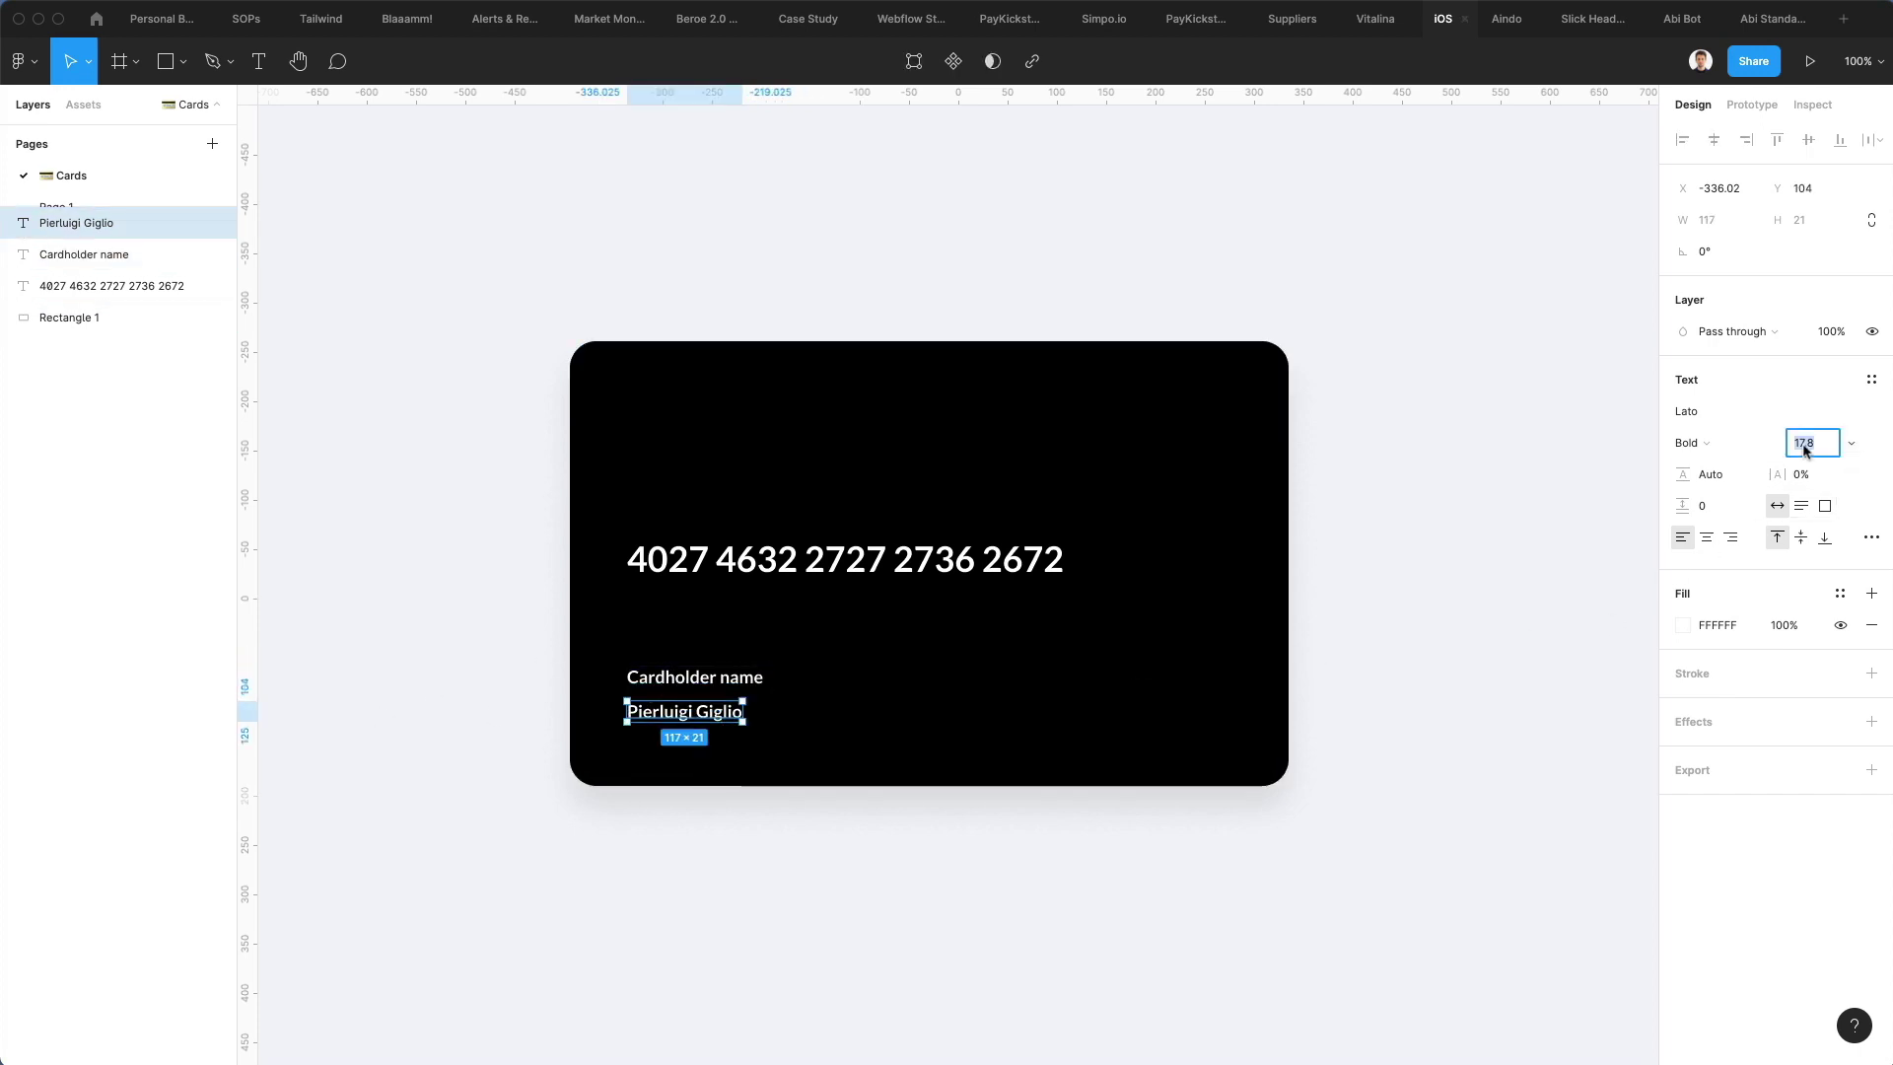
type("20")
key("Return")
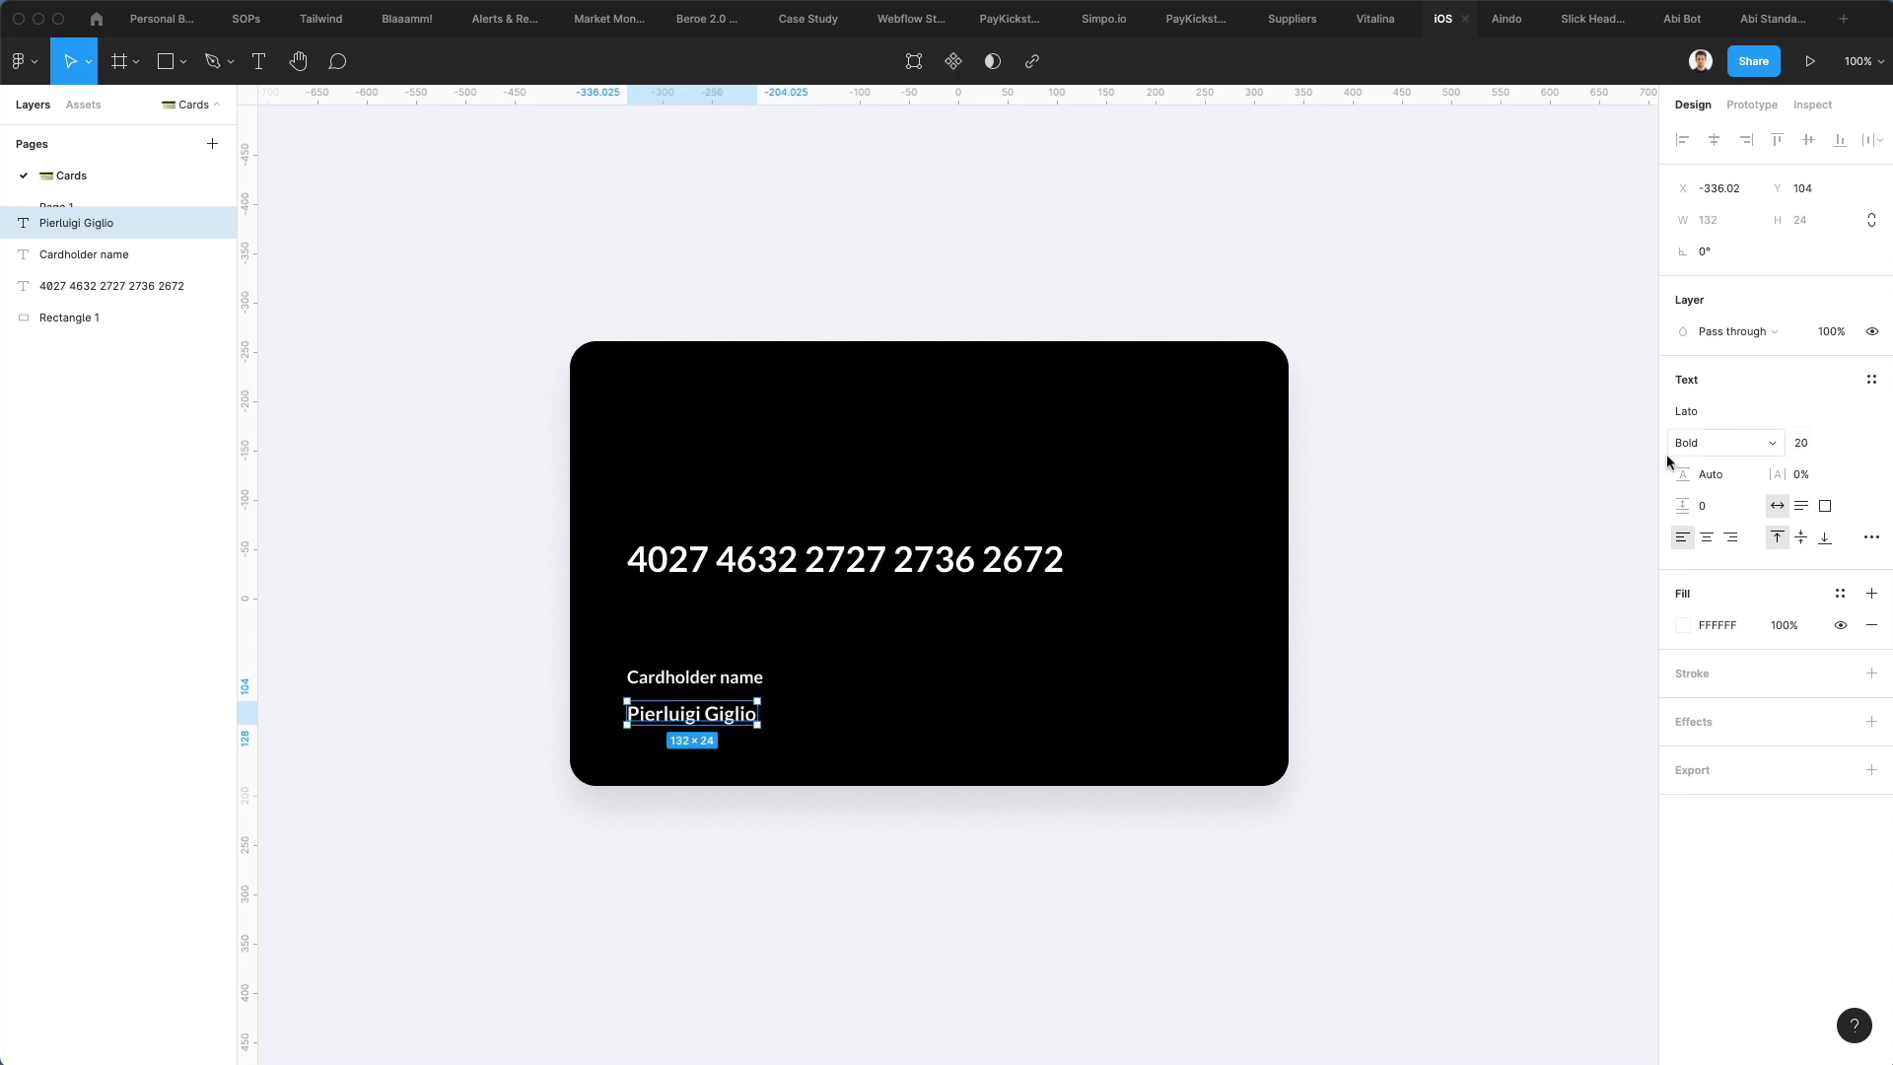
left_click(1800, 443)
key("Up")
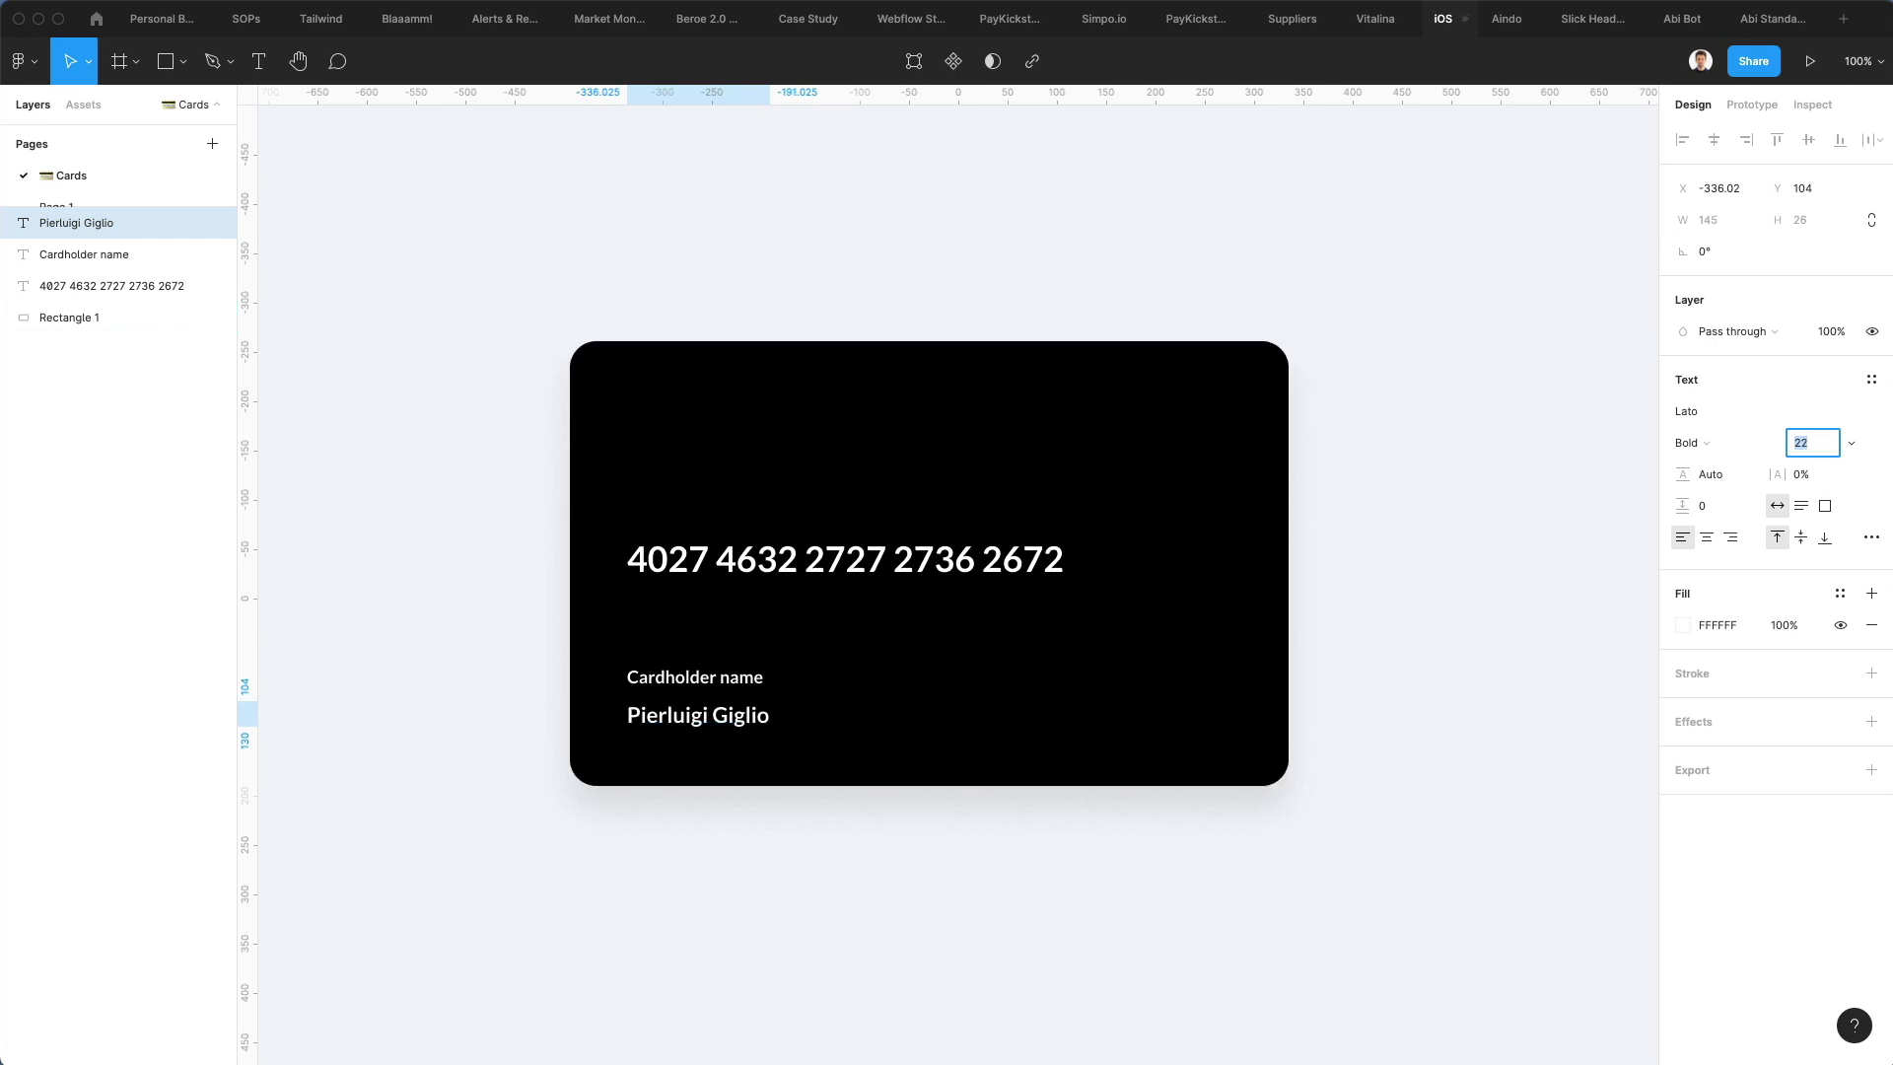
Nudge the label and name pair down, then duplicate the pair to the right
left_click(636, 681)
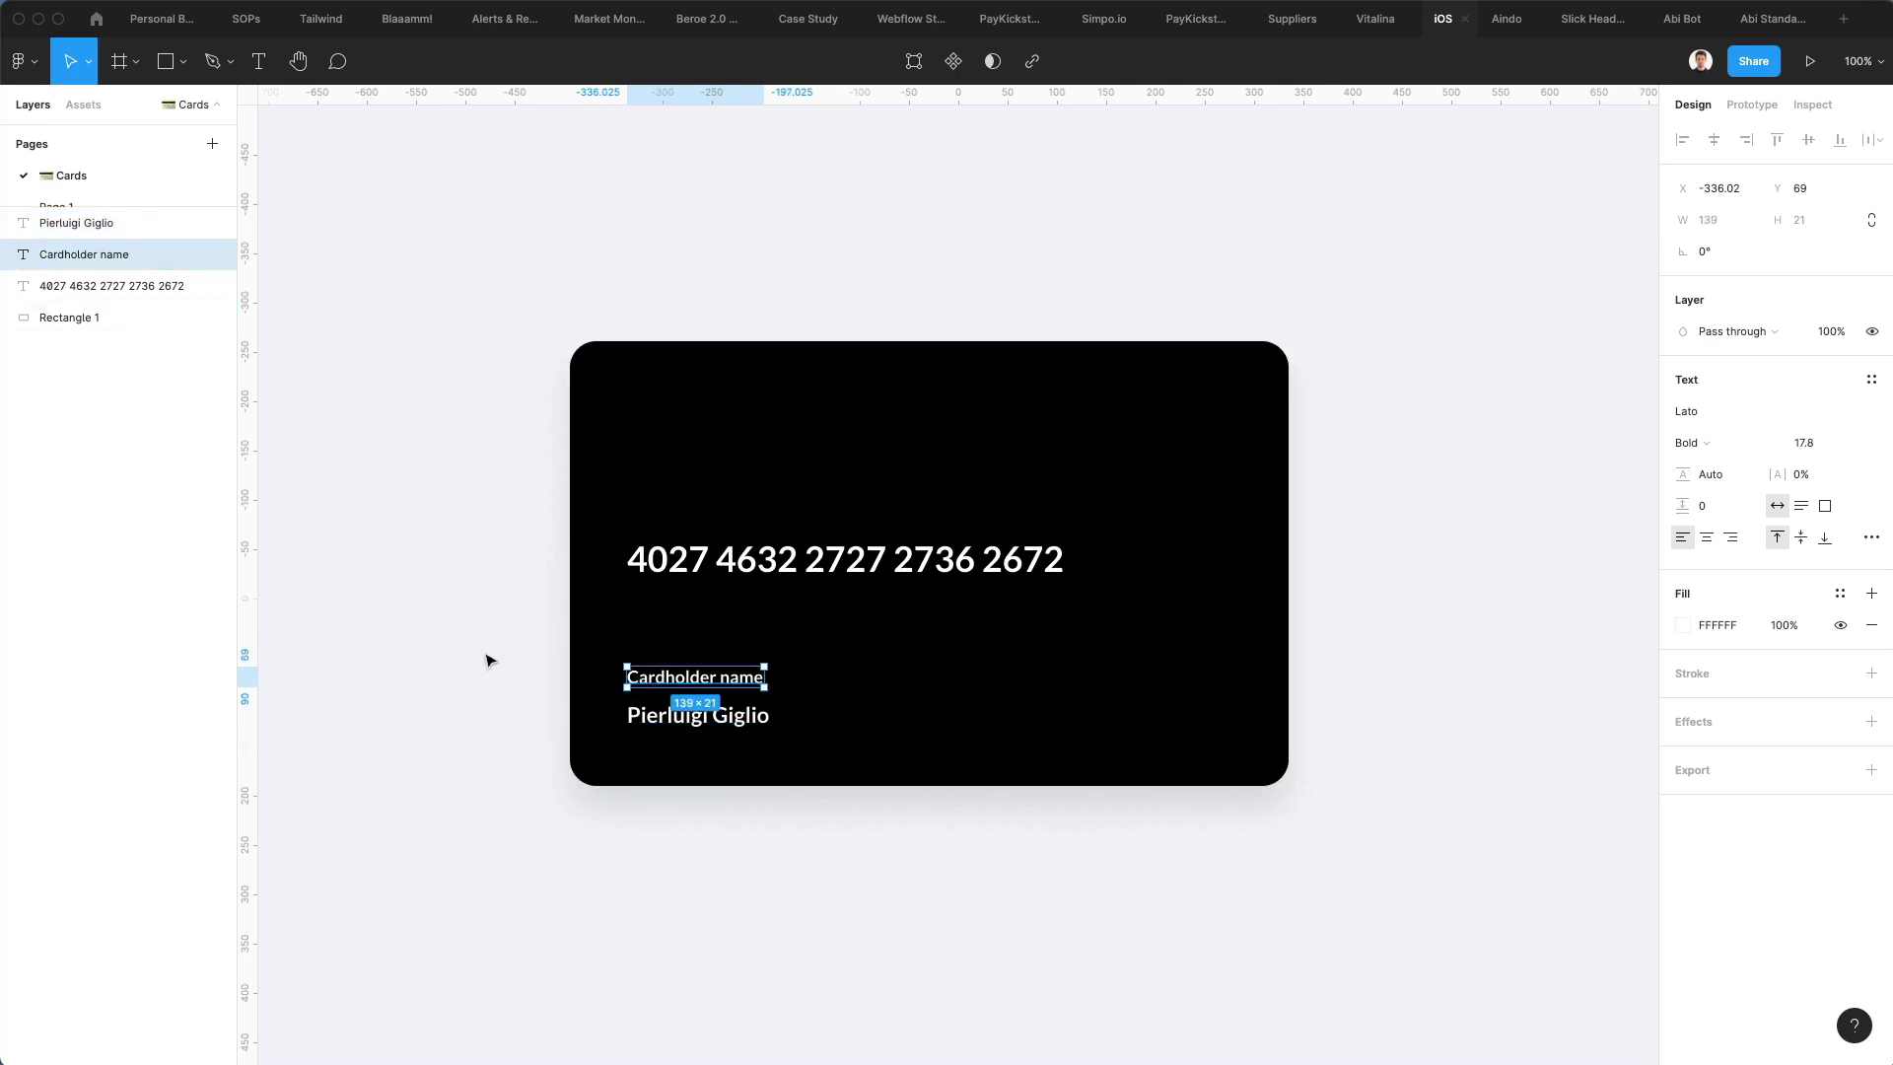
left_click(747, 724, "shift")
left_click_drag(747, 725, 748, 728)
key("Escape")
left_click_drag(647, 690, 853, 722)
left_click(645, 736, "shift")
Relabel the copied pair 'Expiry date' over '02/26' and nudge the card number slightly
key("shift+Right")
key("shift+Right")
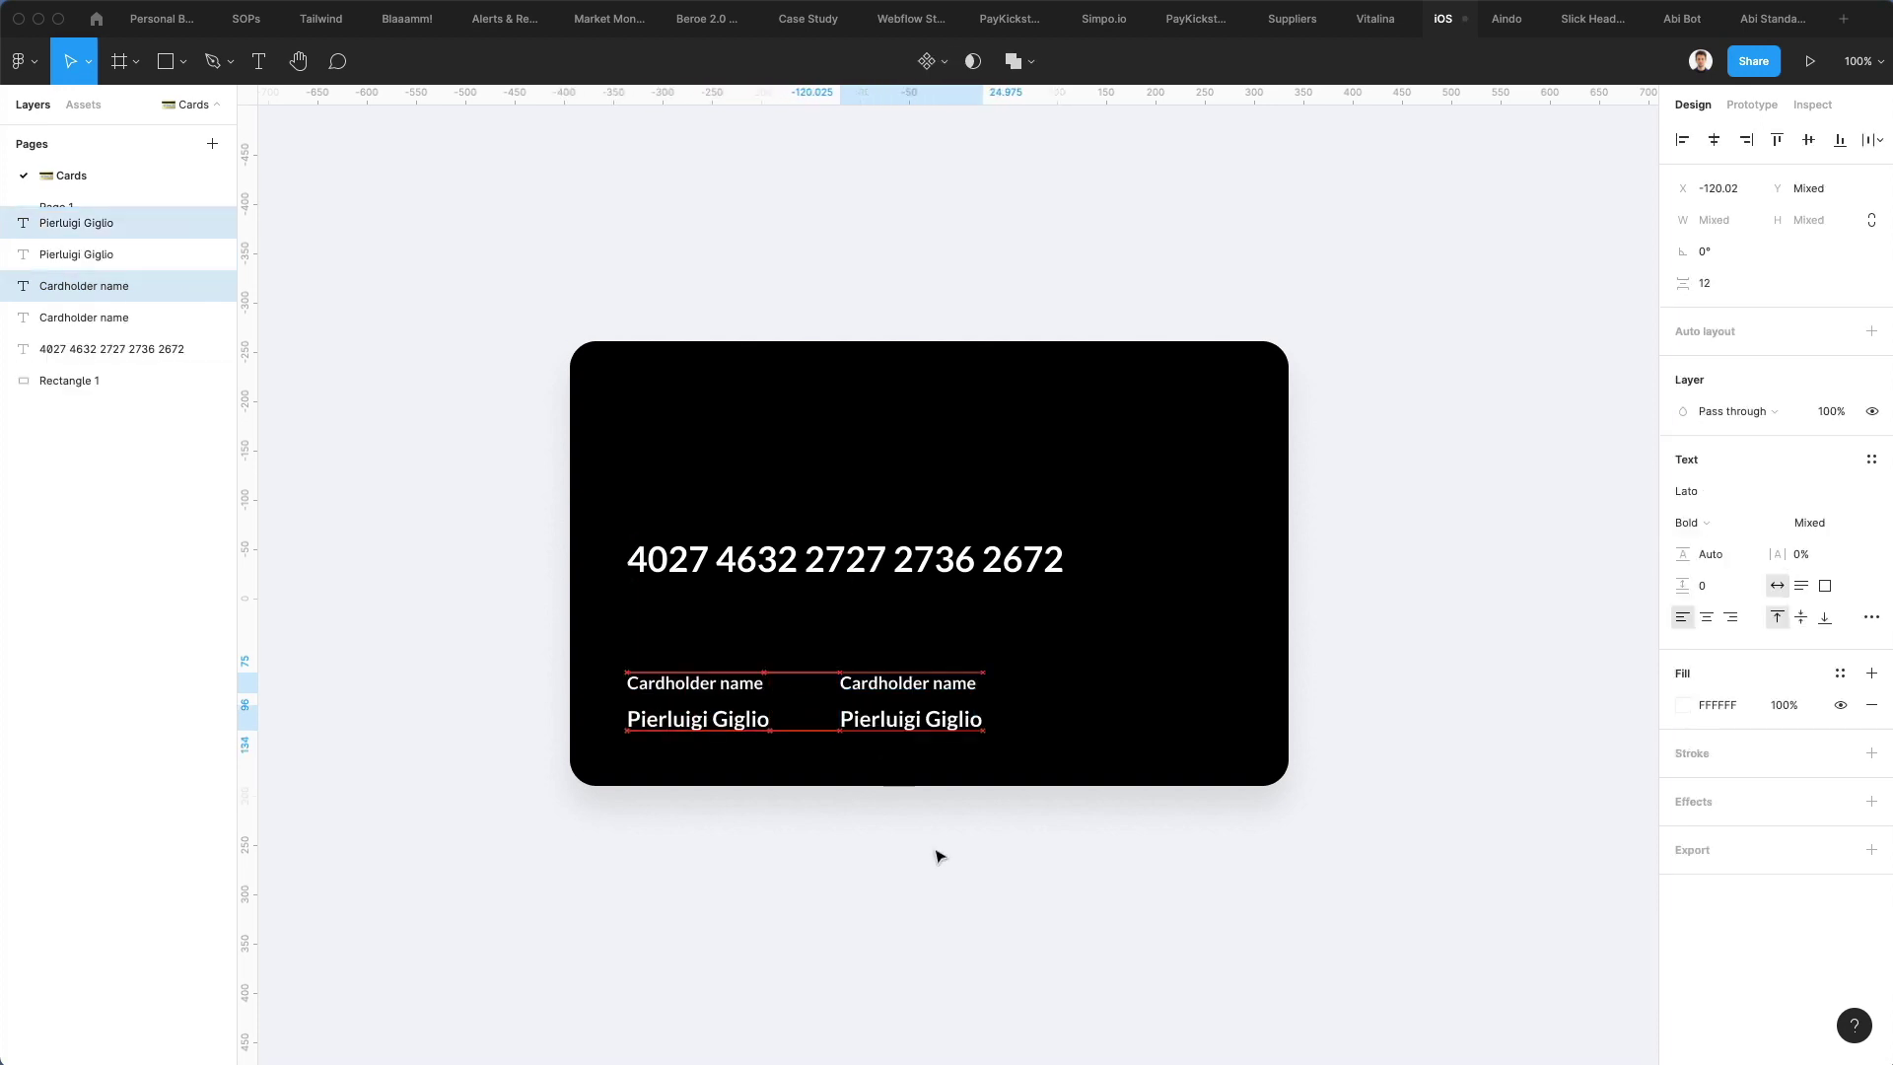
left_click(942, 854)
left_click(915, 686)
double_click(918, 687)
type("Expiry")
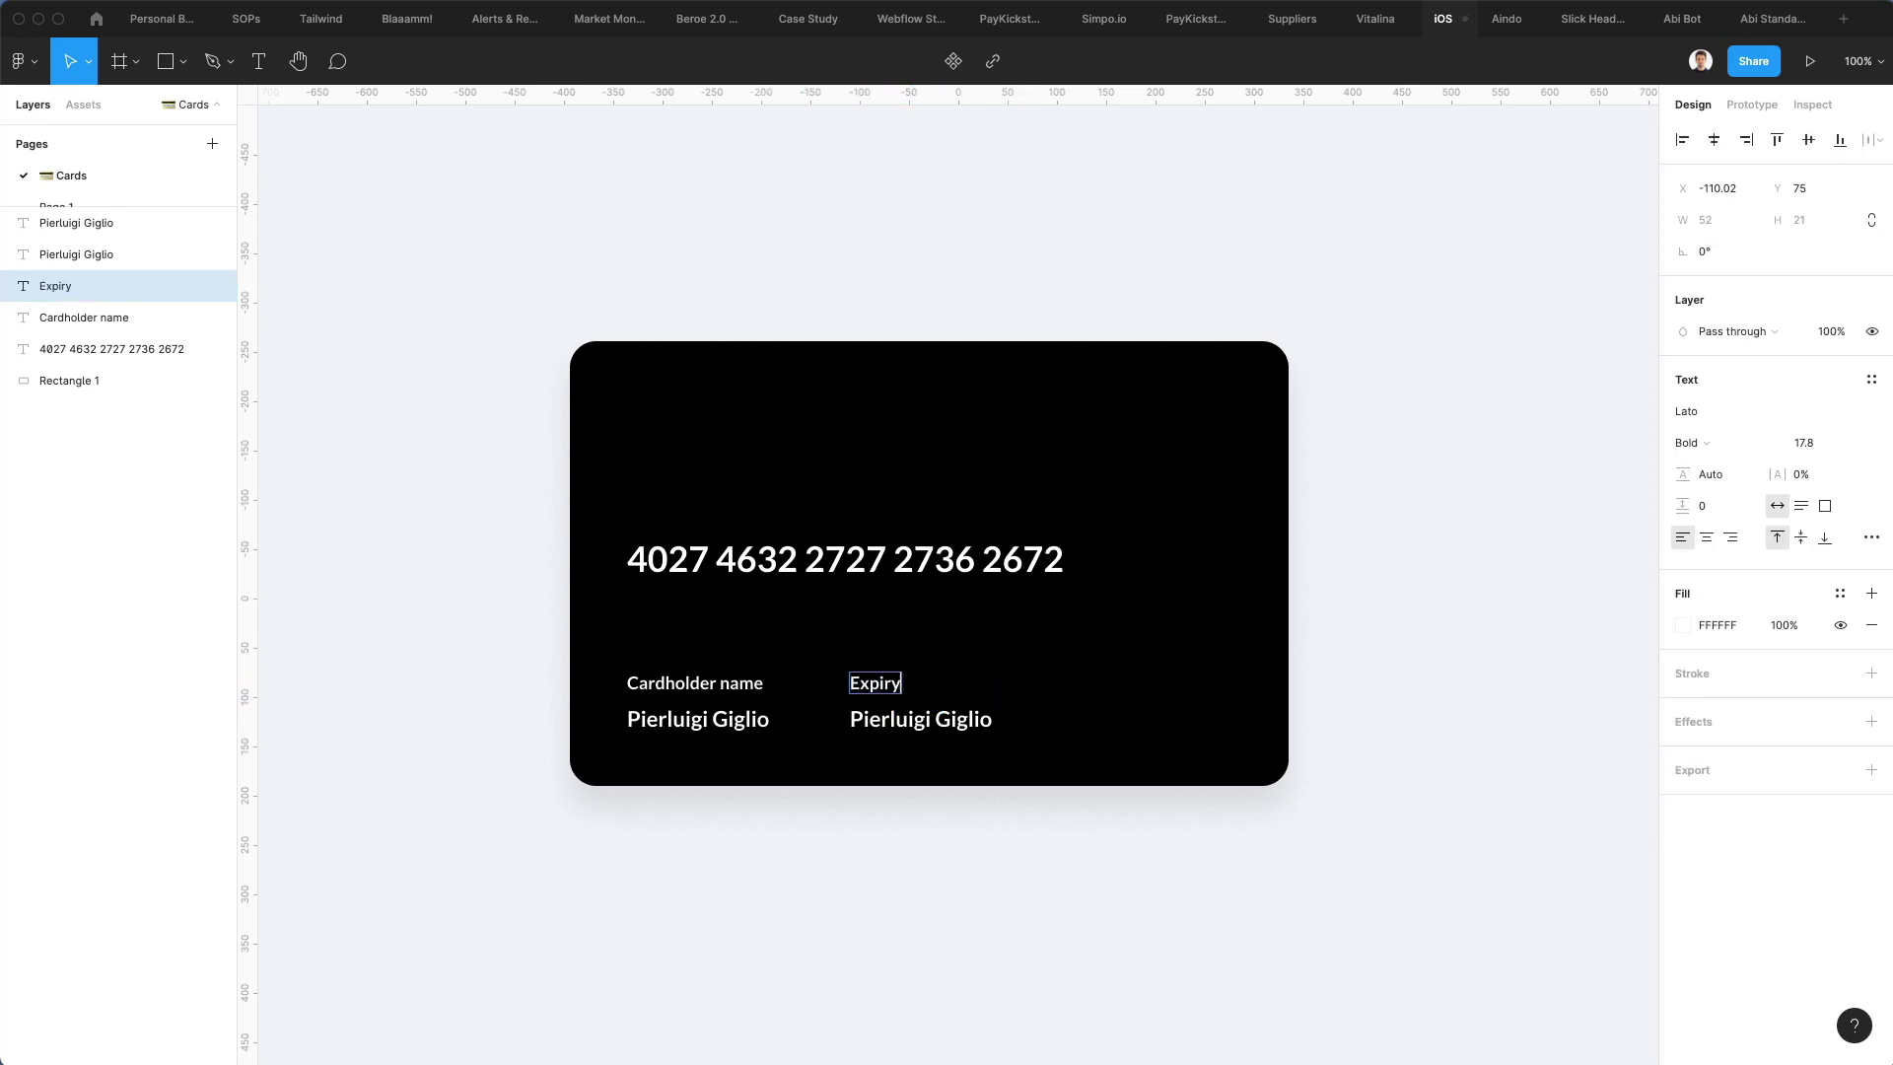
type(" date")
double_click(916, 721)
type("0")
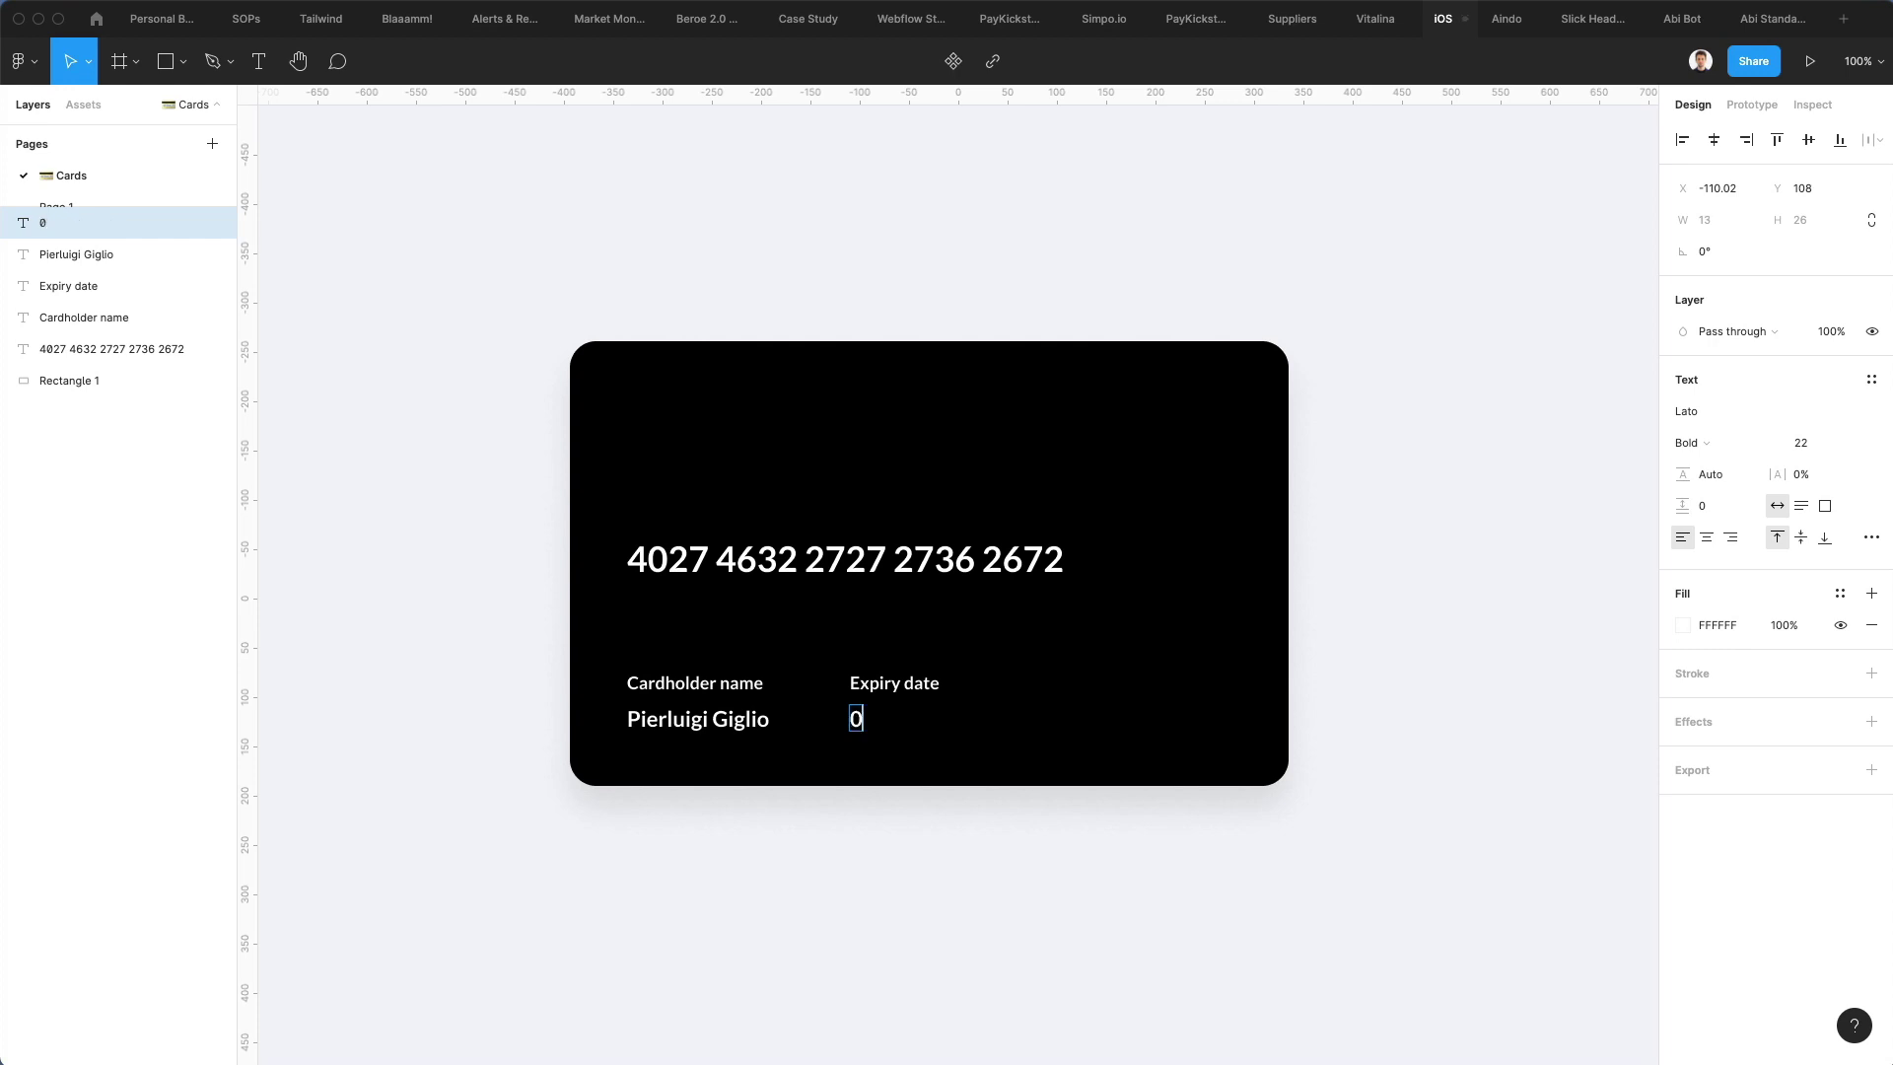
type("2/26")
left_click(892, 835)
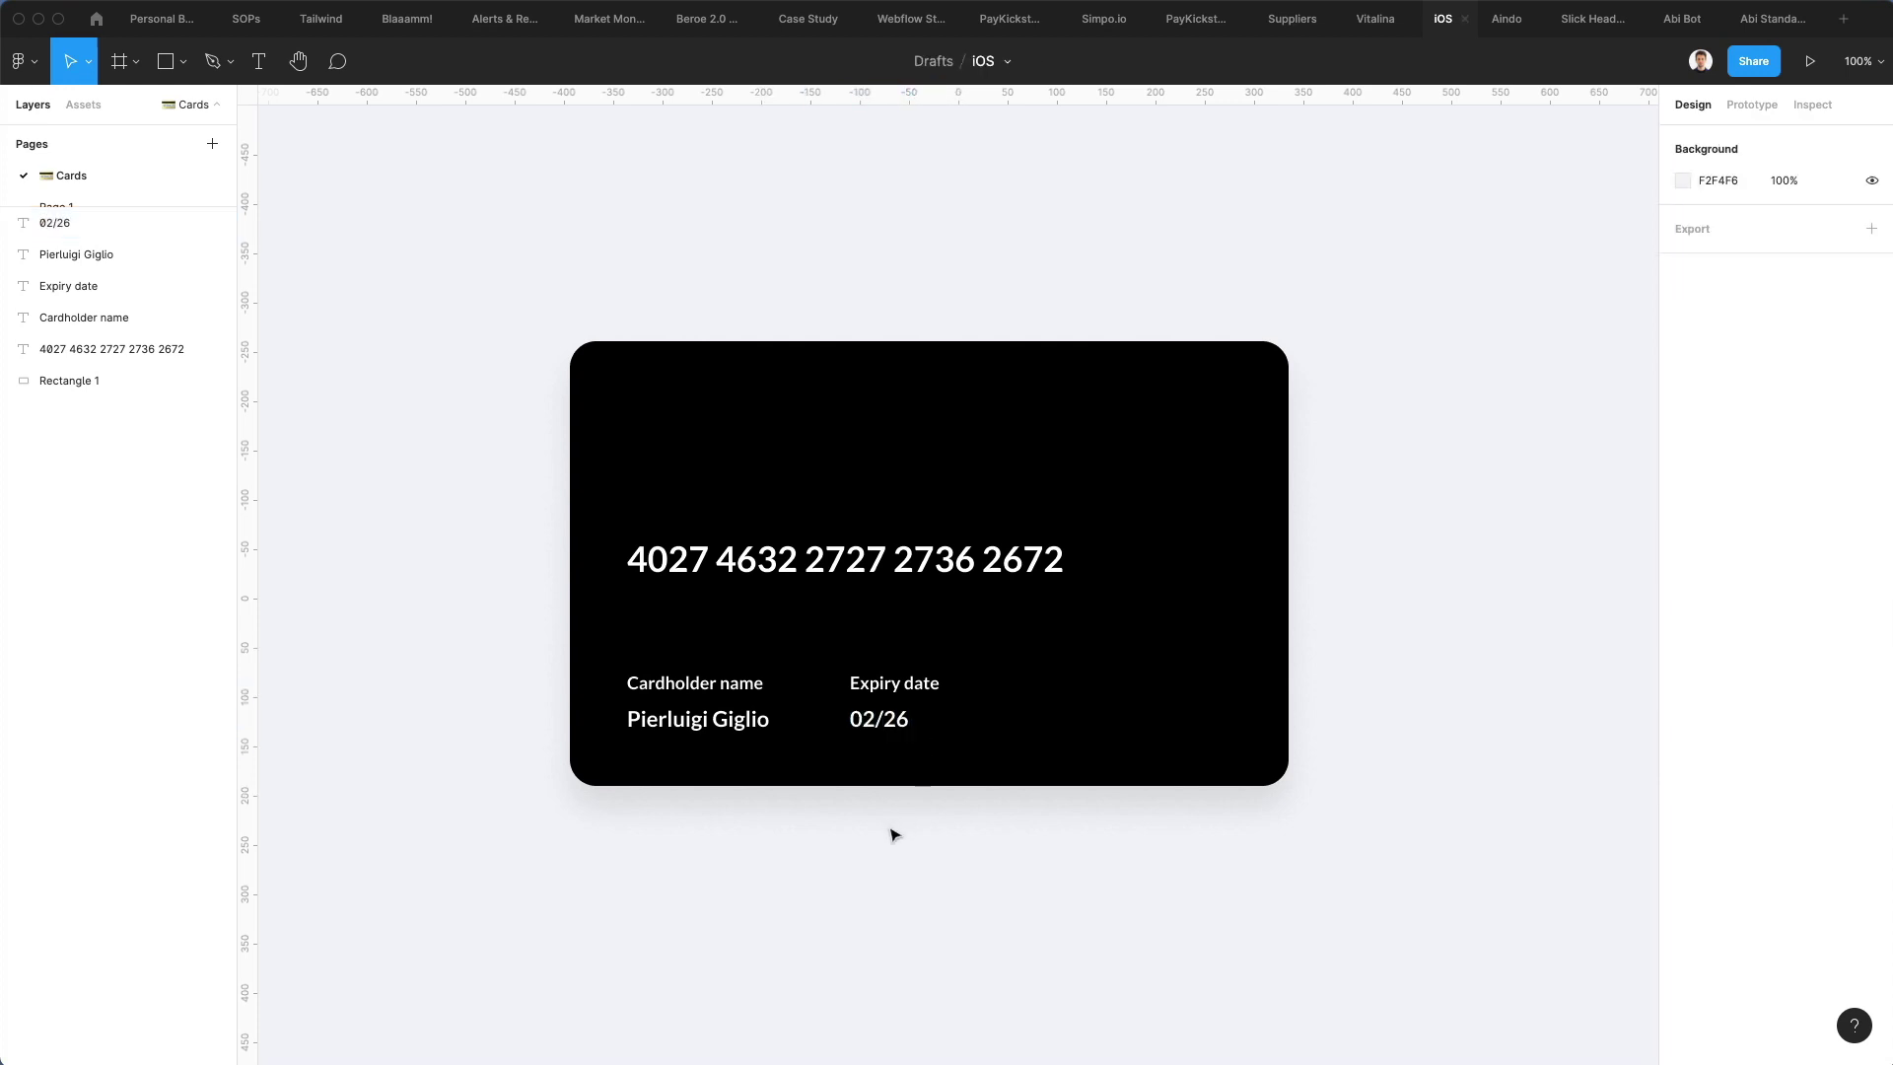
left_click(1011, 547)
left_click_drag(999, 555, 995, 545)
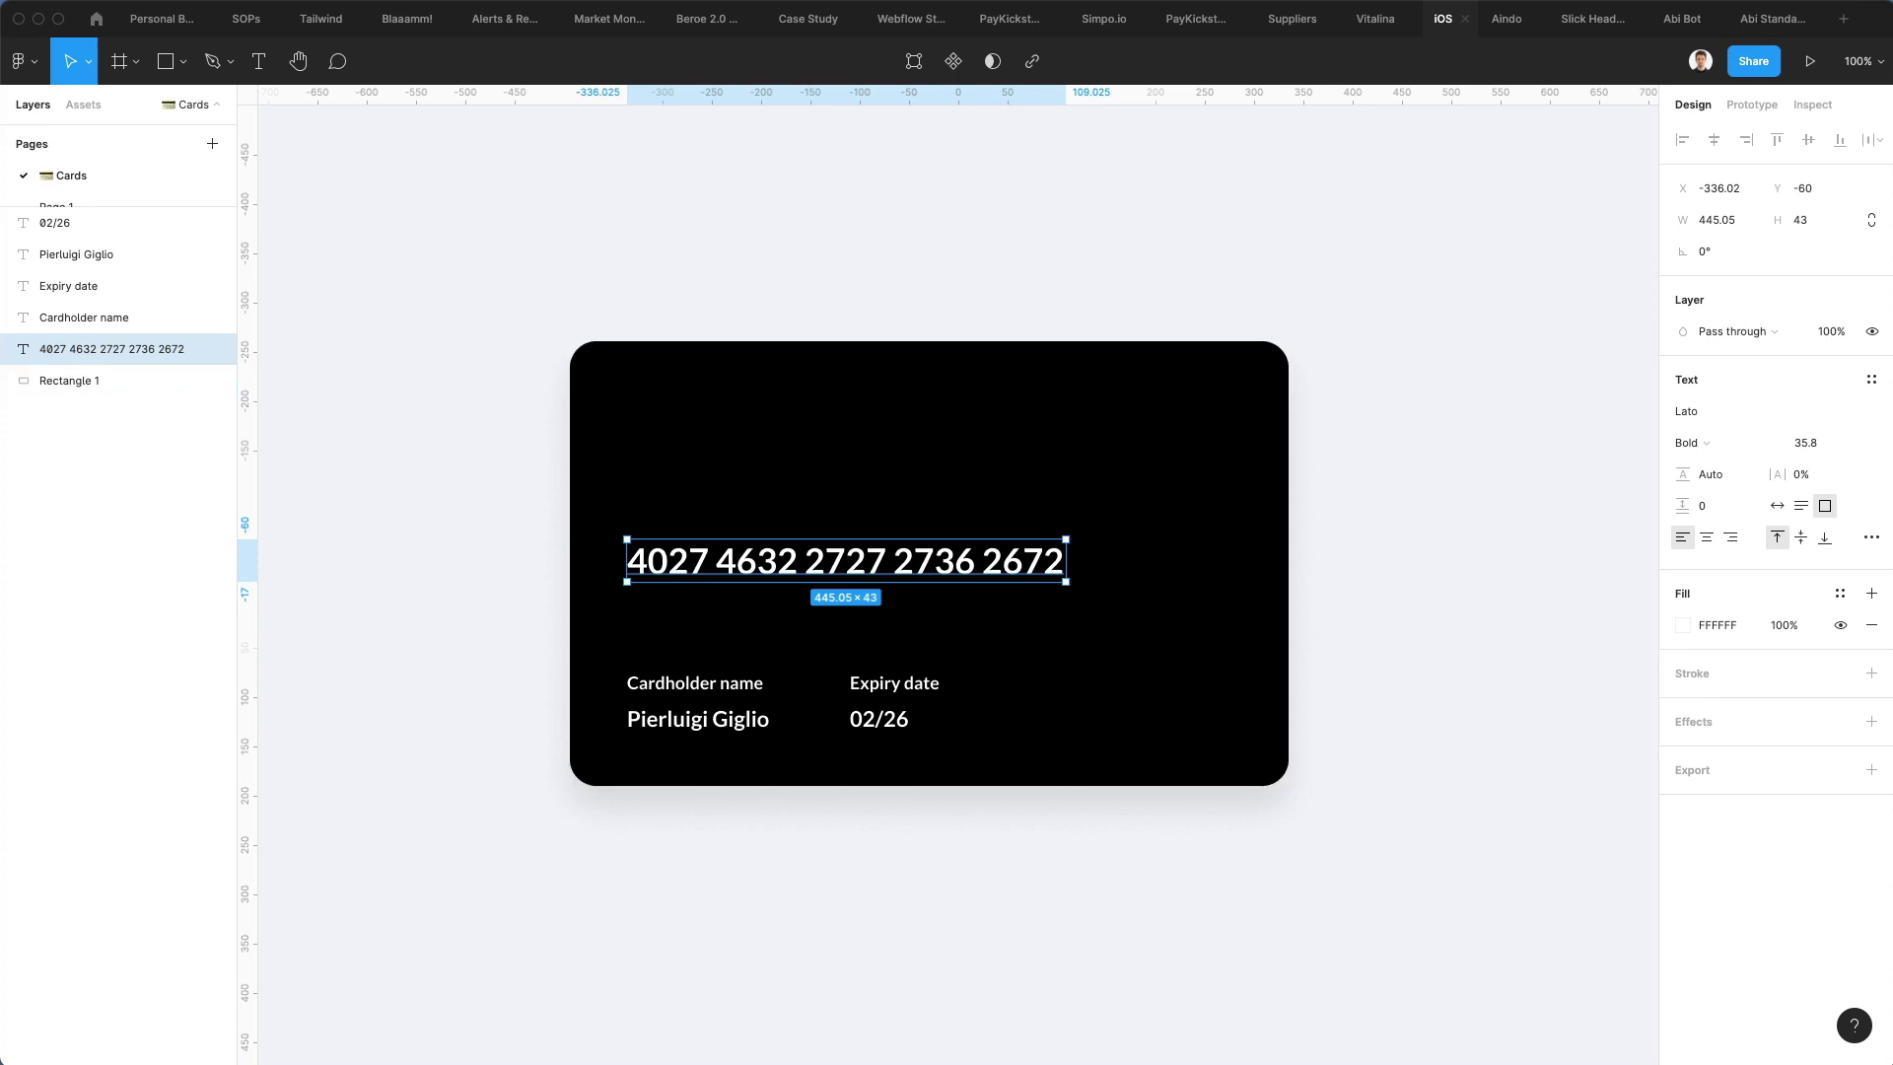
Search Nucleo for 'mastercard' and drop the icon at the card's bottom-right
key("super+Tab")
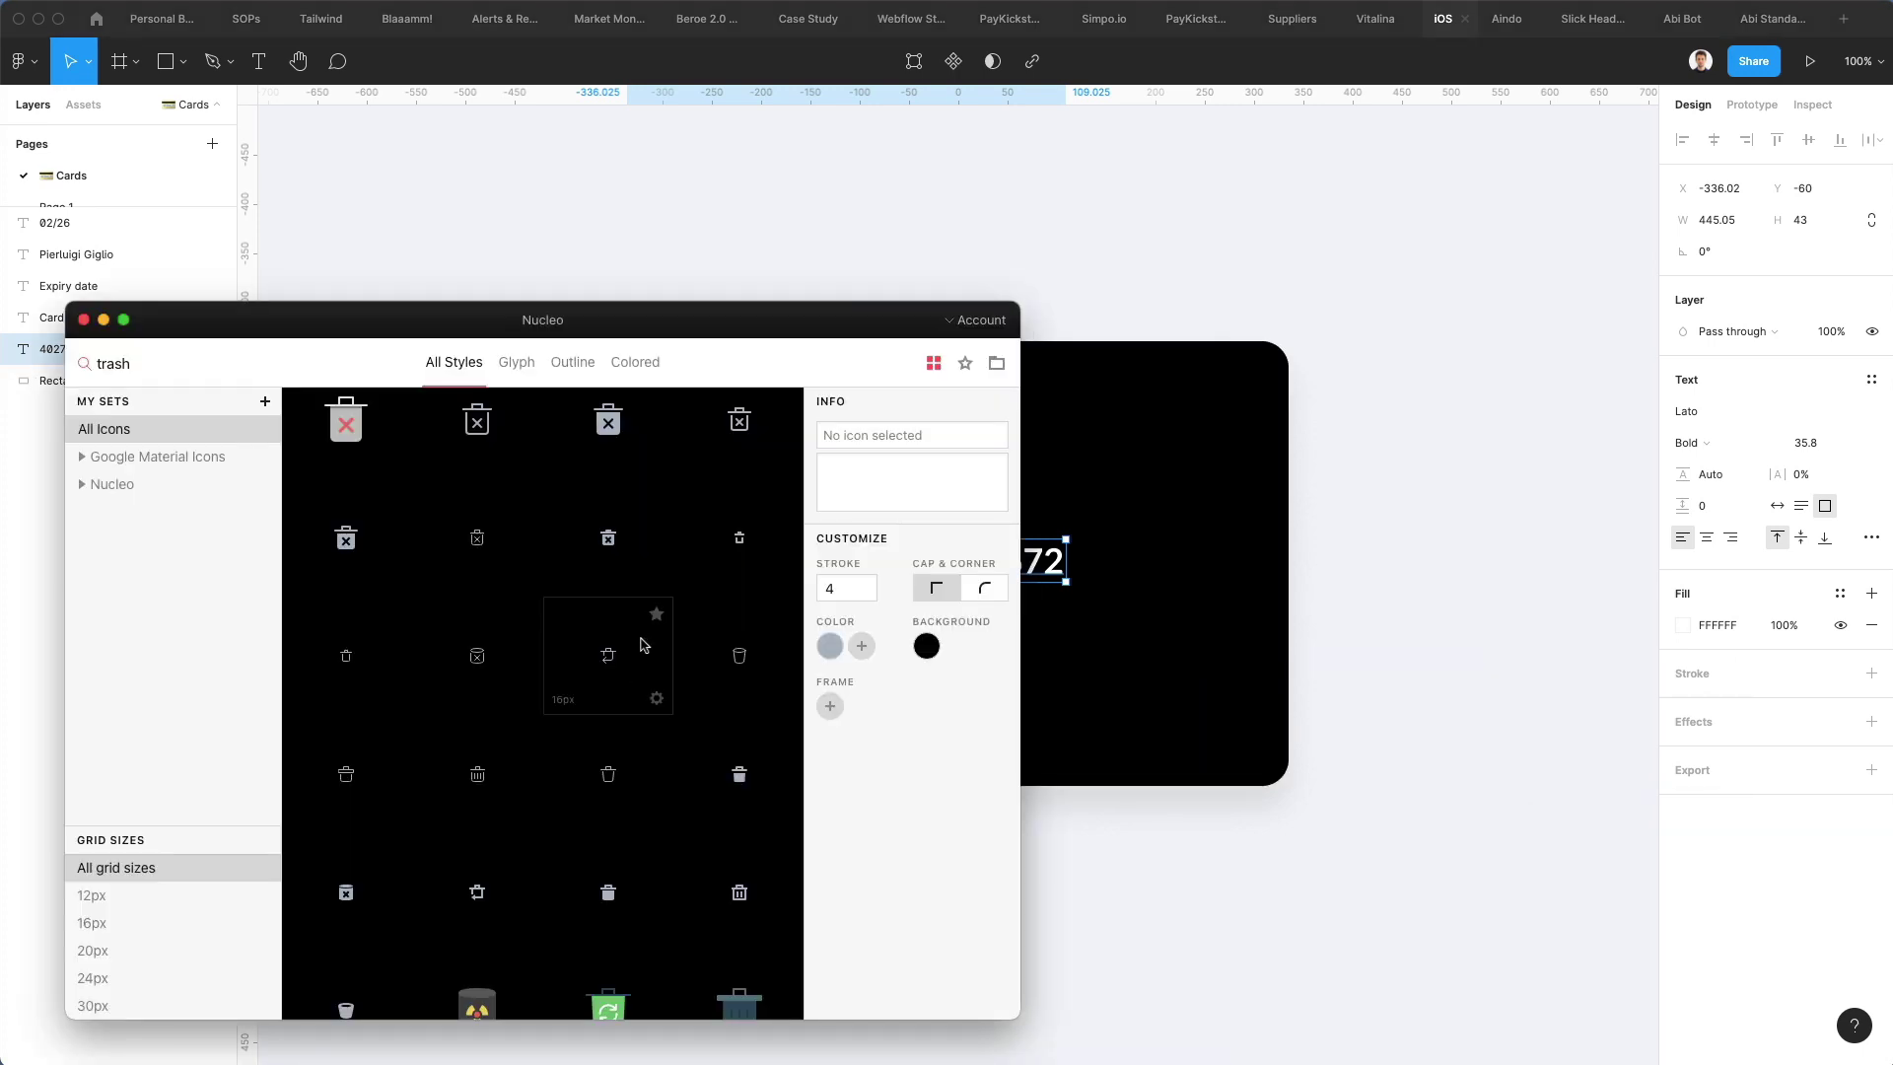
double_click(225, 373)
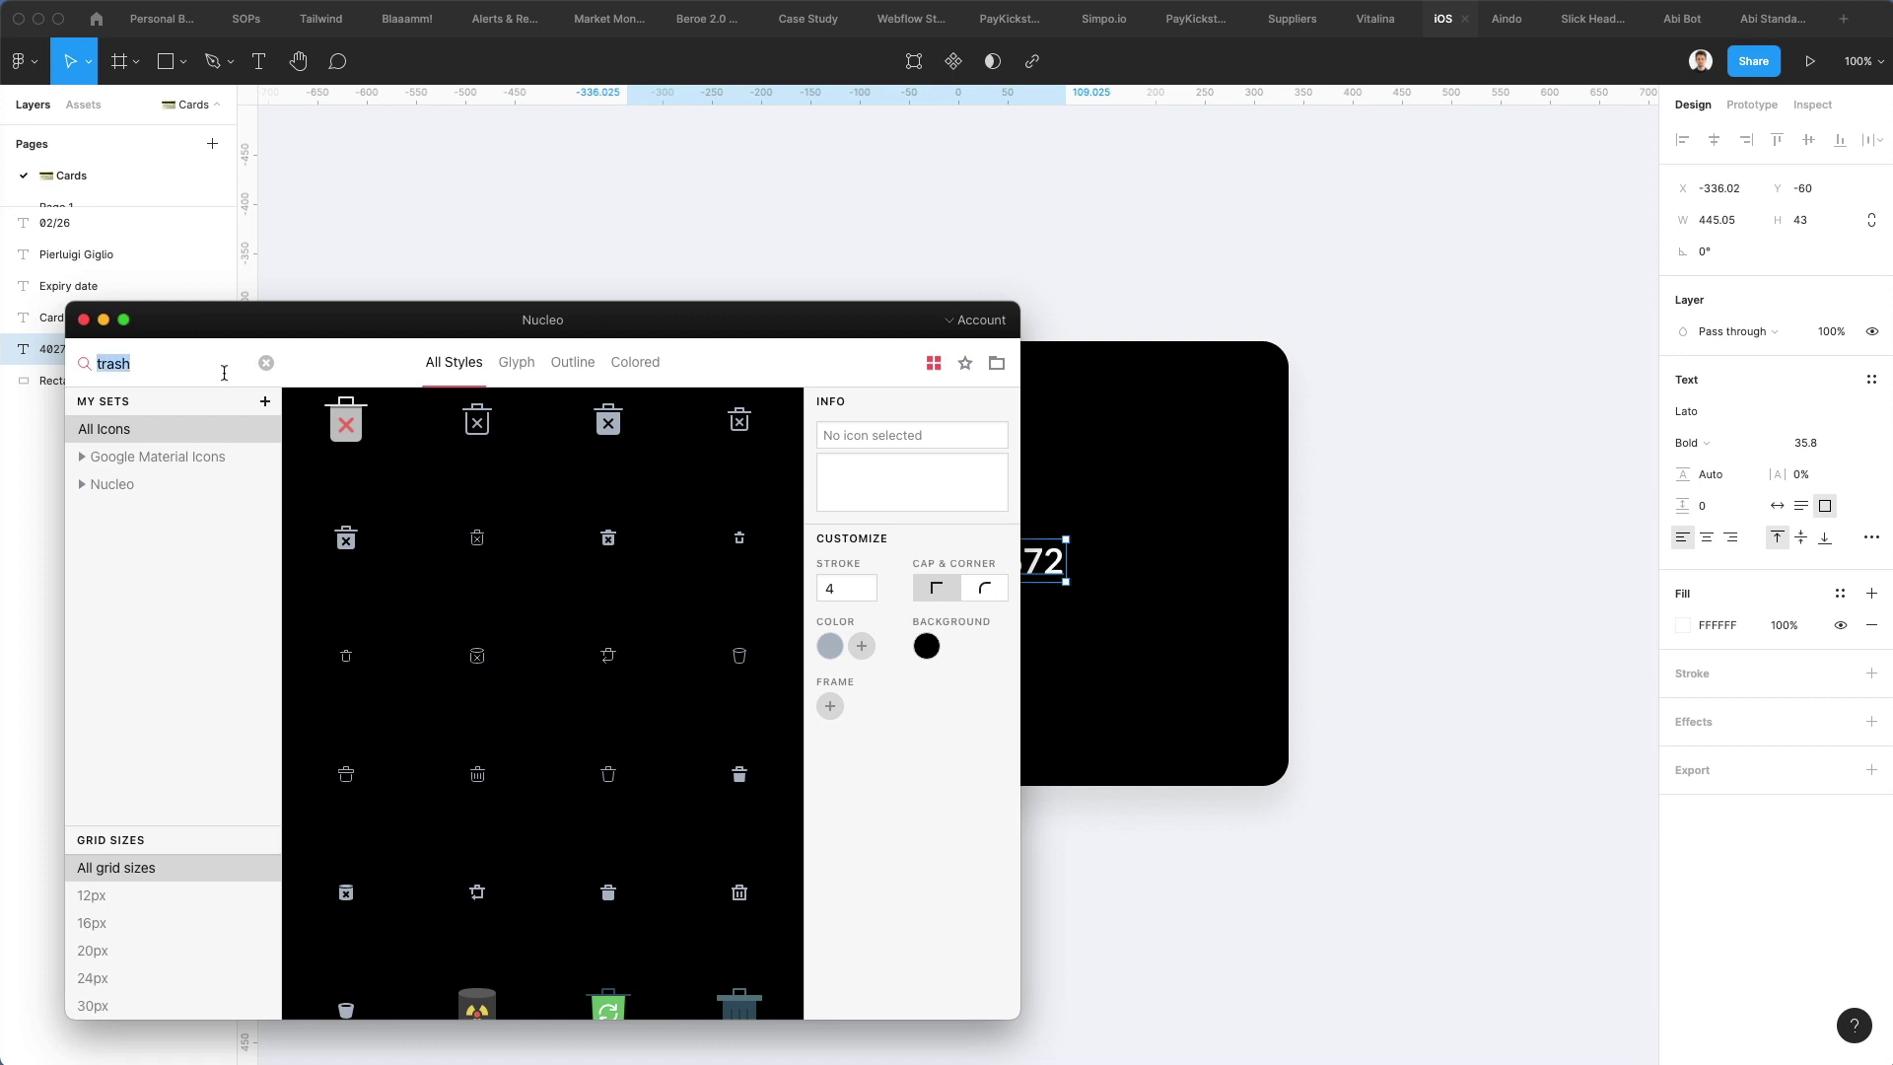
type("mastercard")
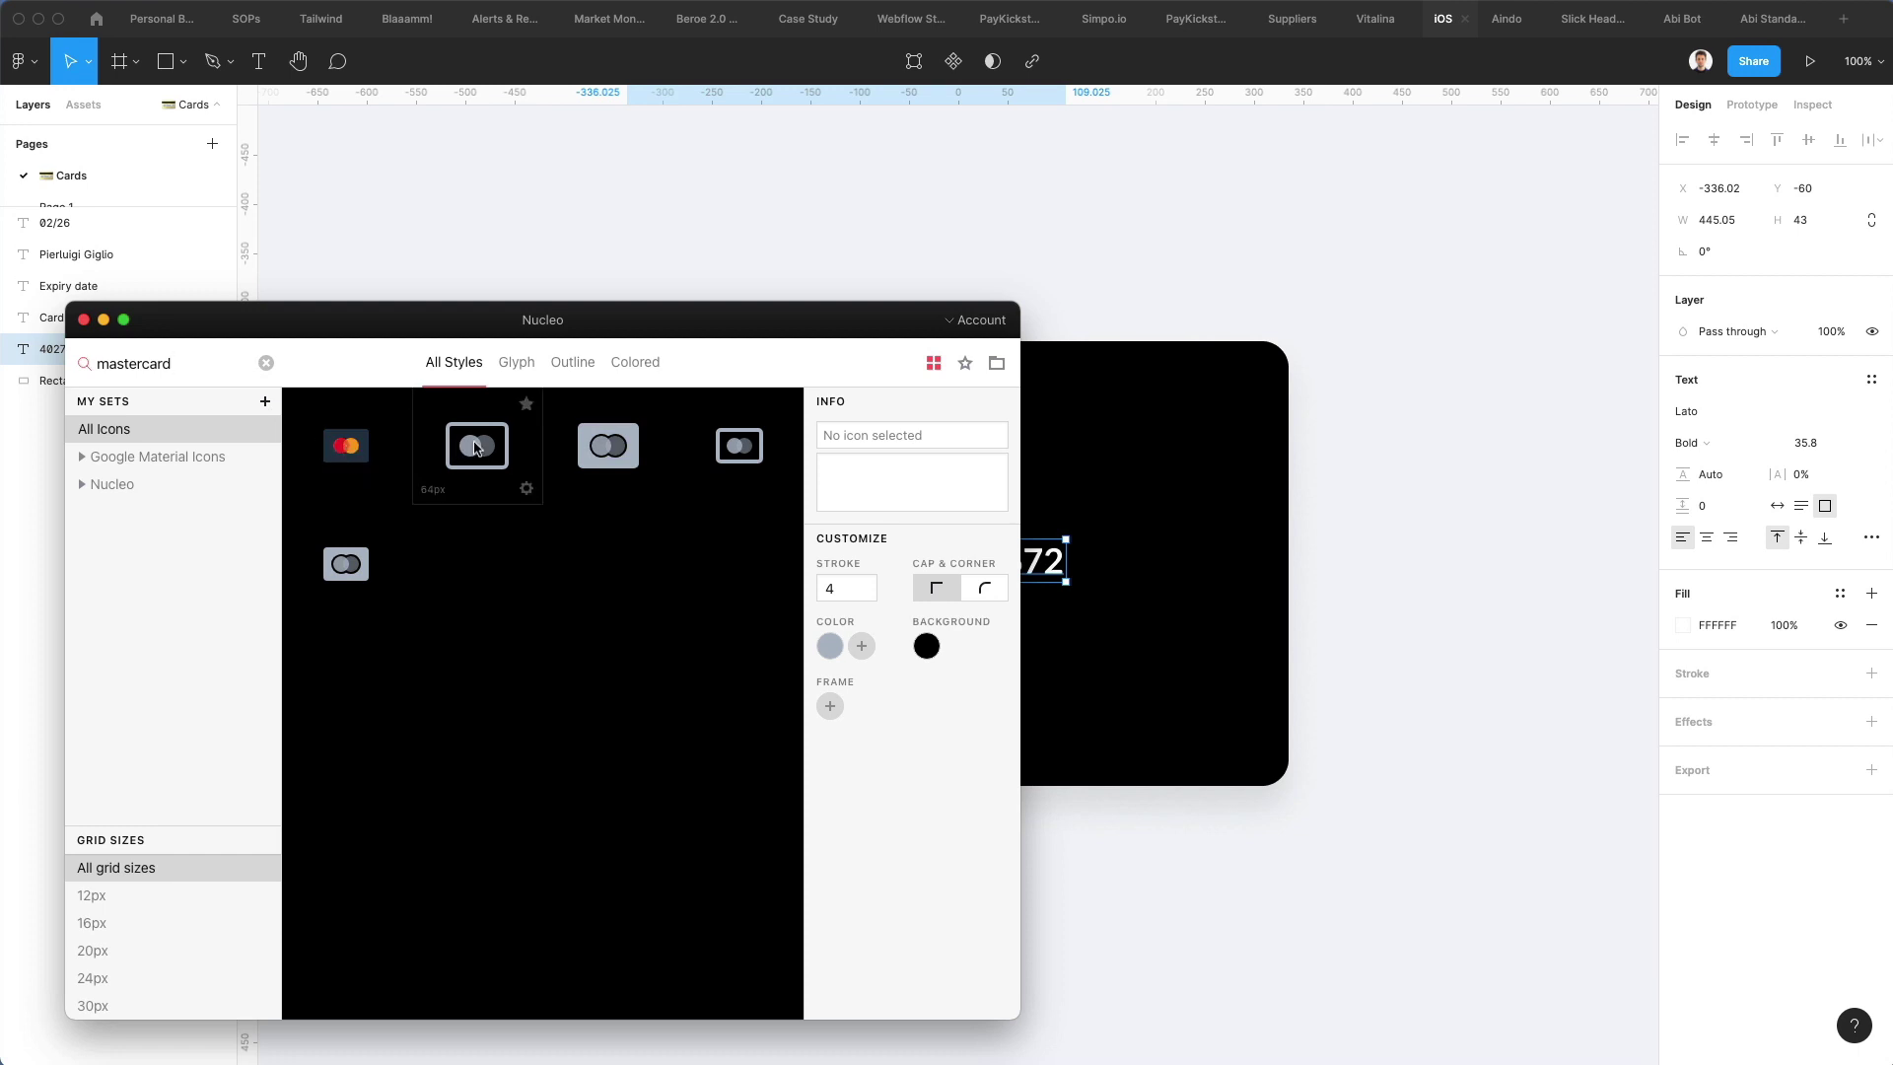
left_click_drag(476, 447, 1190, 696)
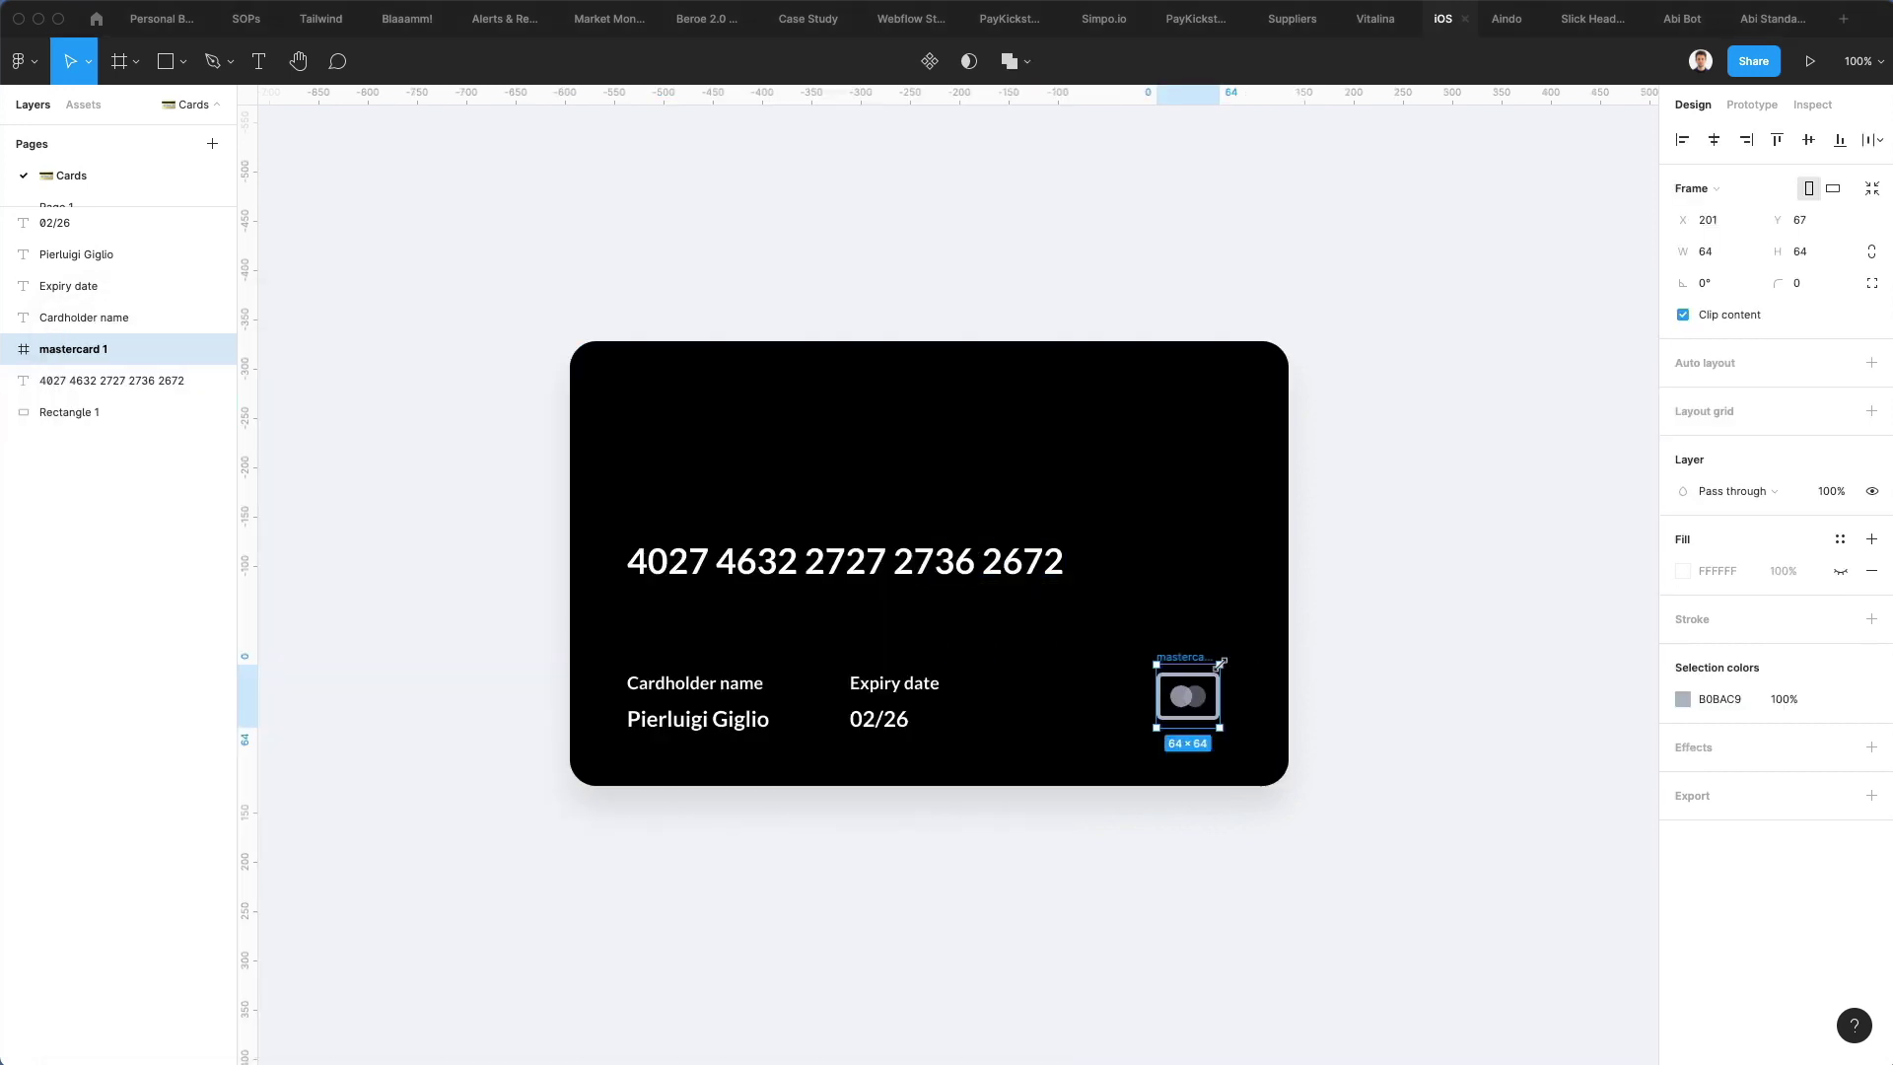
Delete the icon's rounded-rectangle outline and enlarge the two-circle group
scroll(1190, 696, "up", 5)
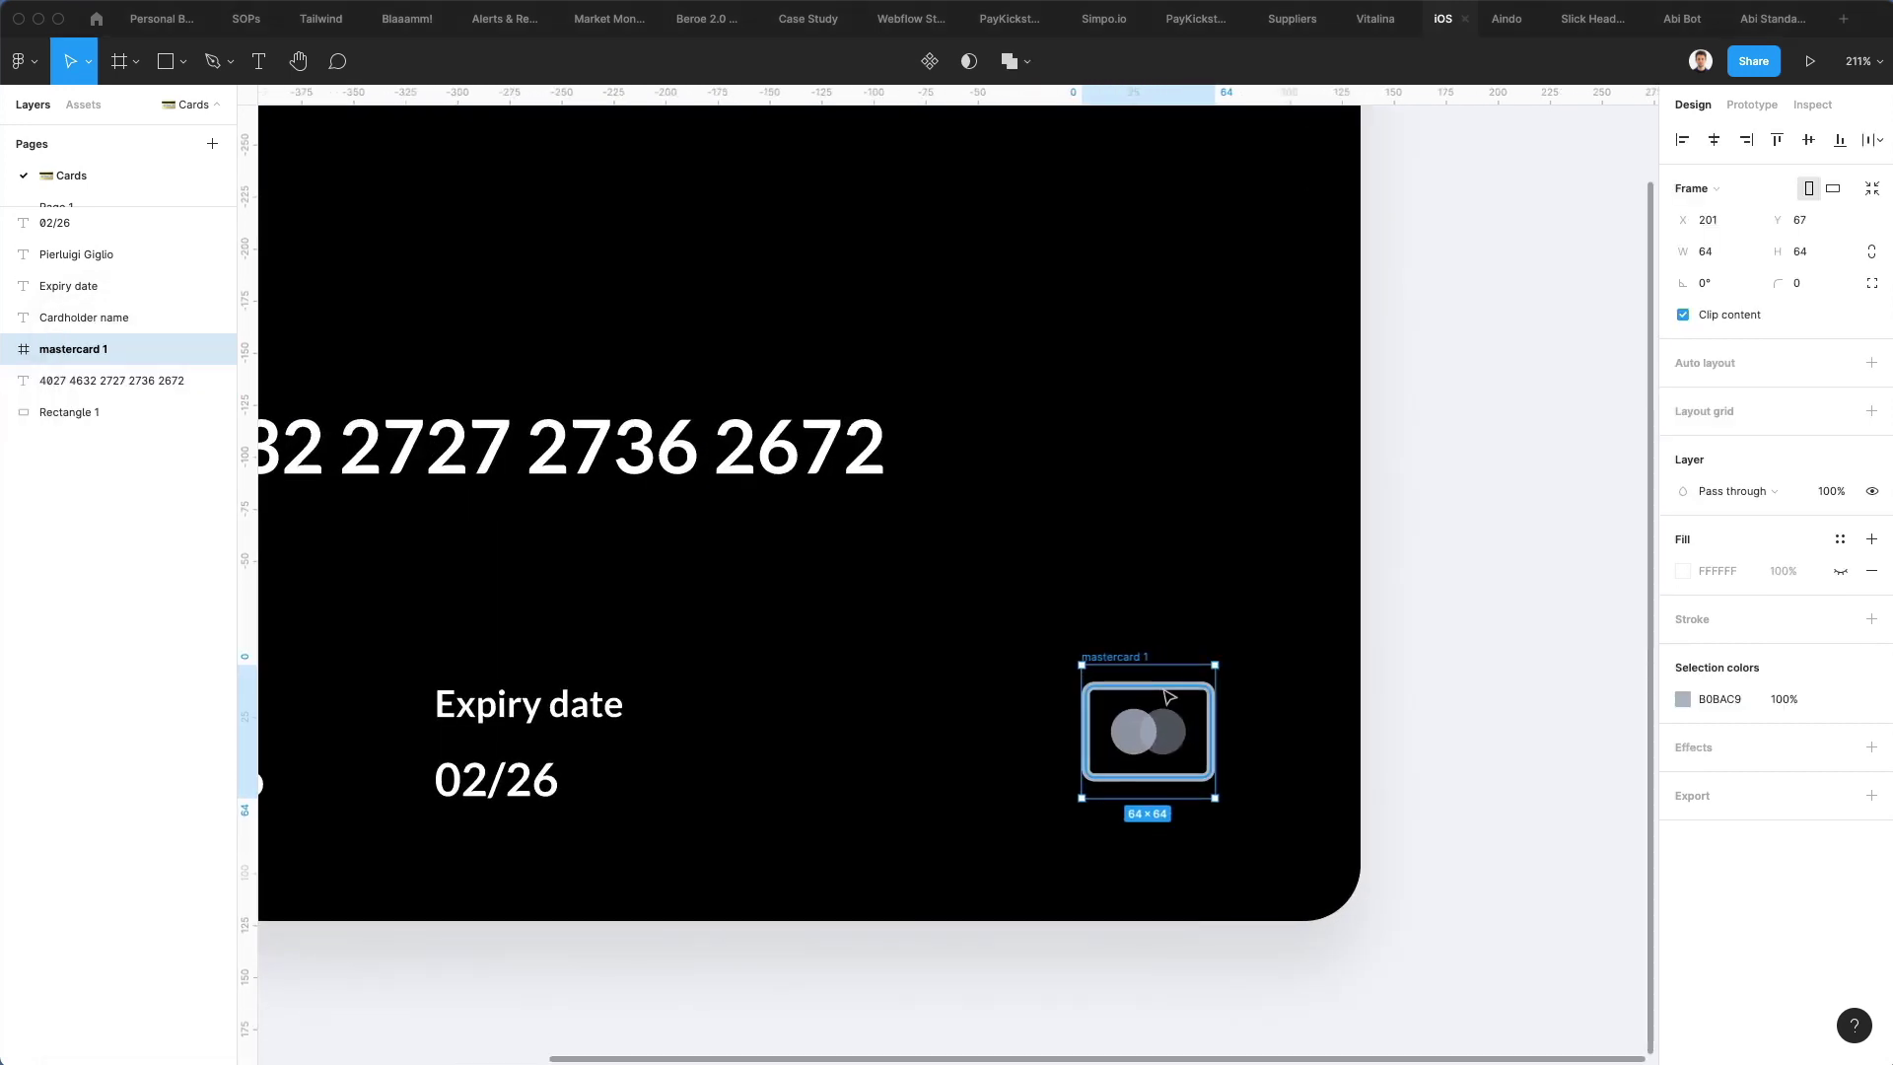
double_click(1164, 690)
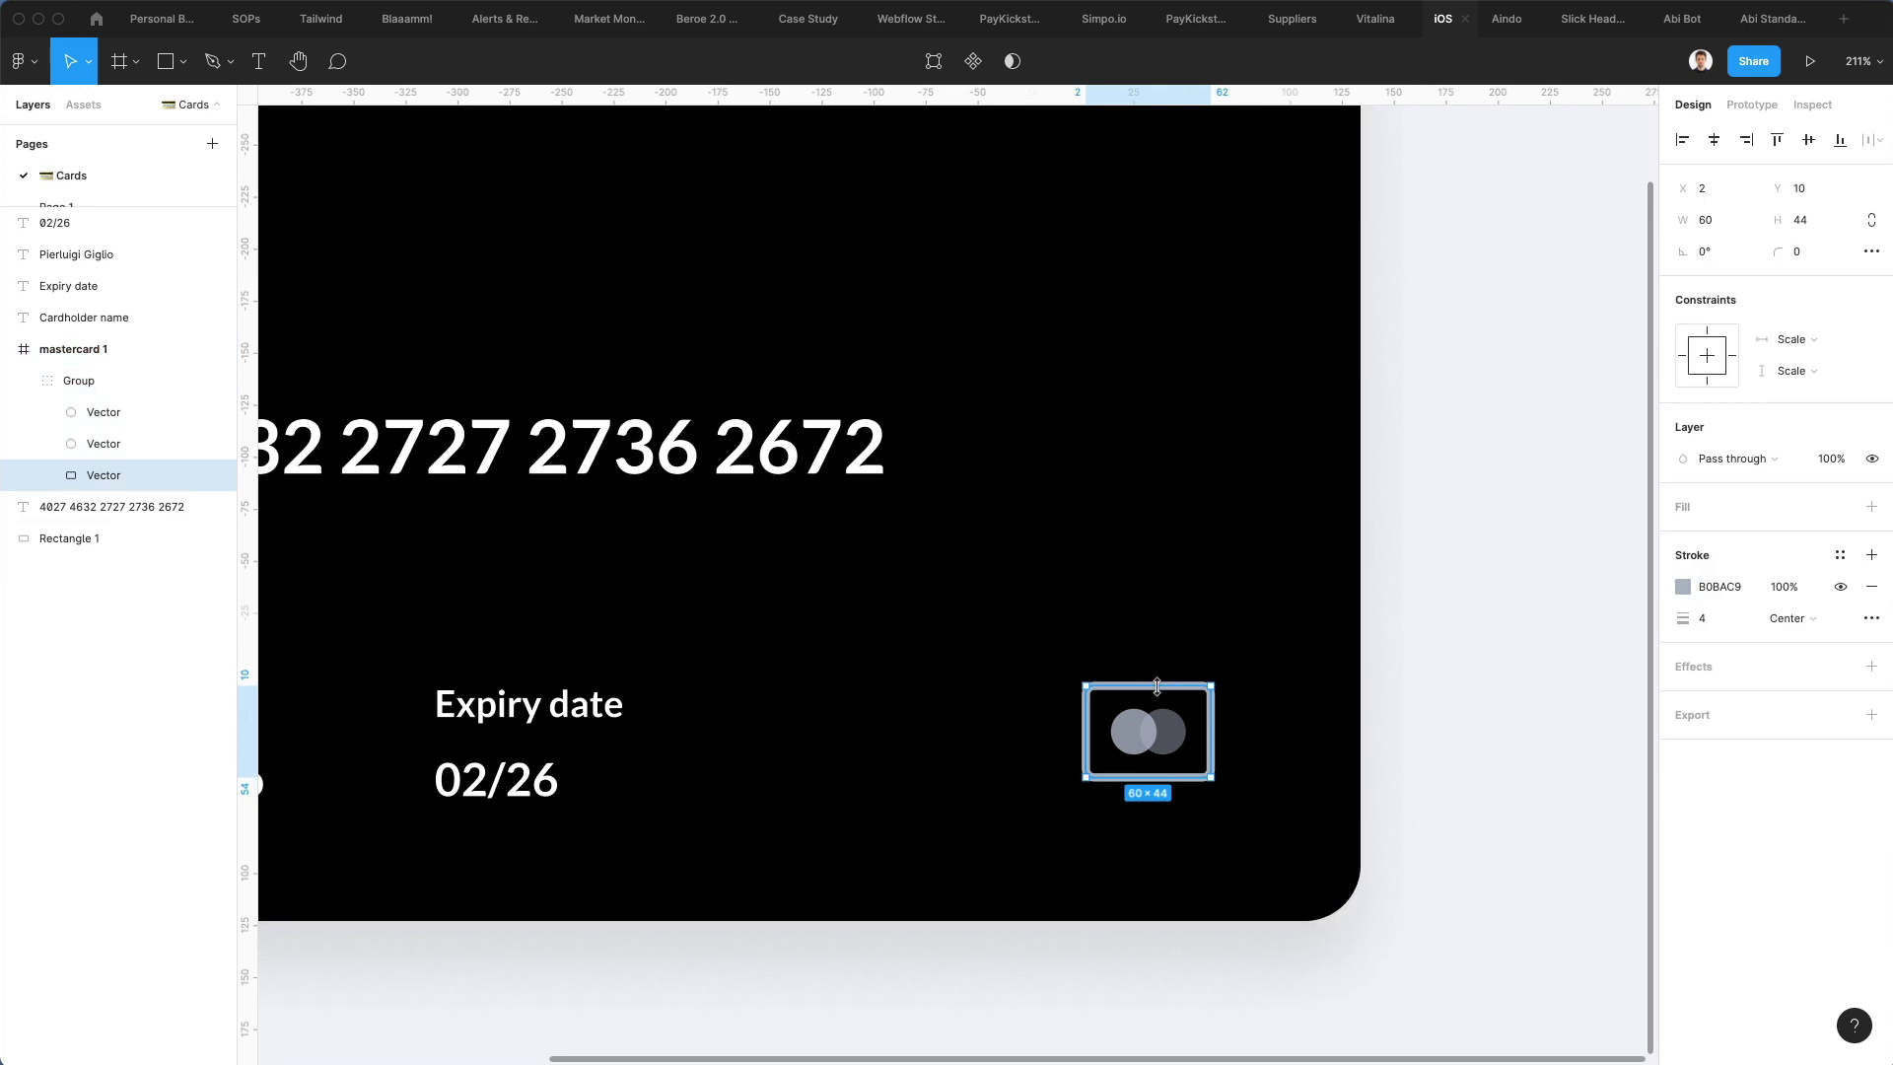
key("Delete")
left_click(1134, 728)
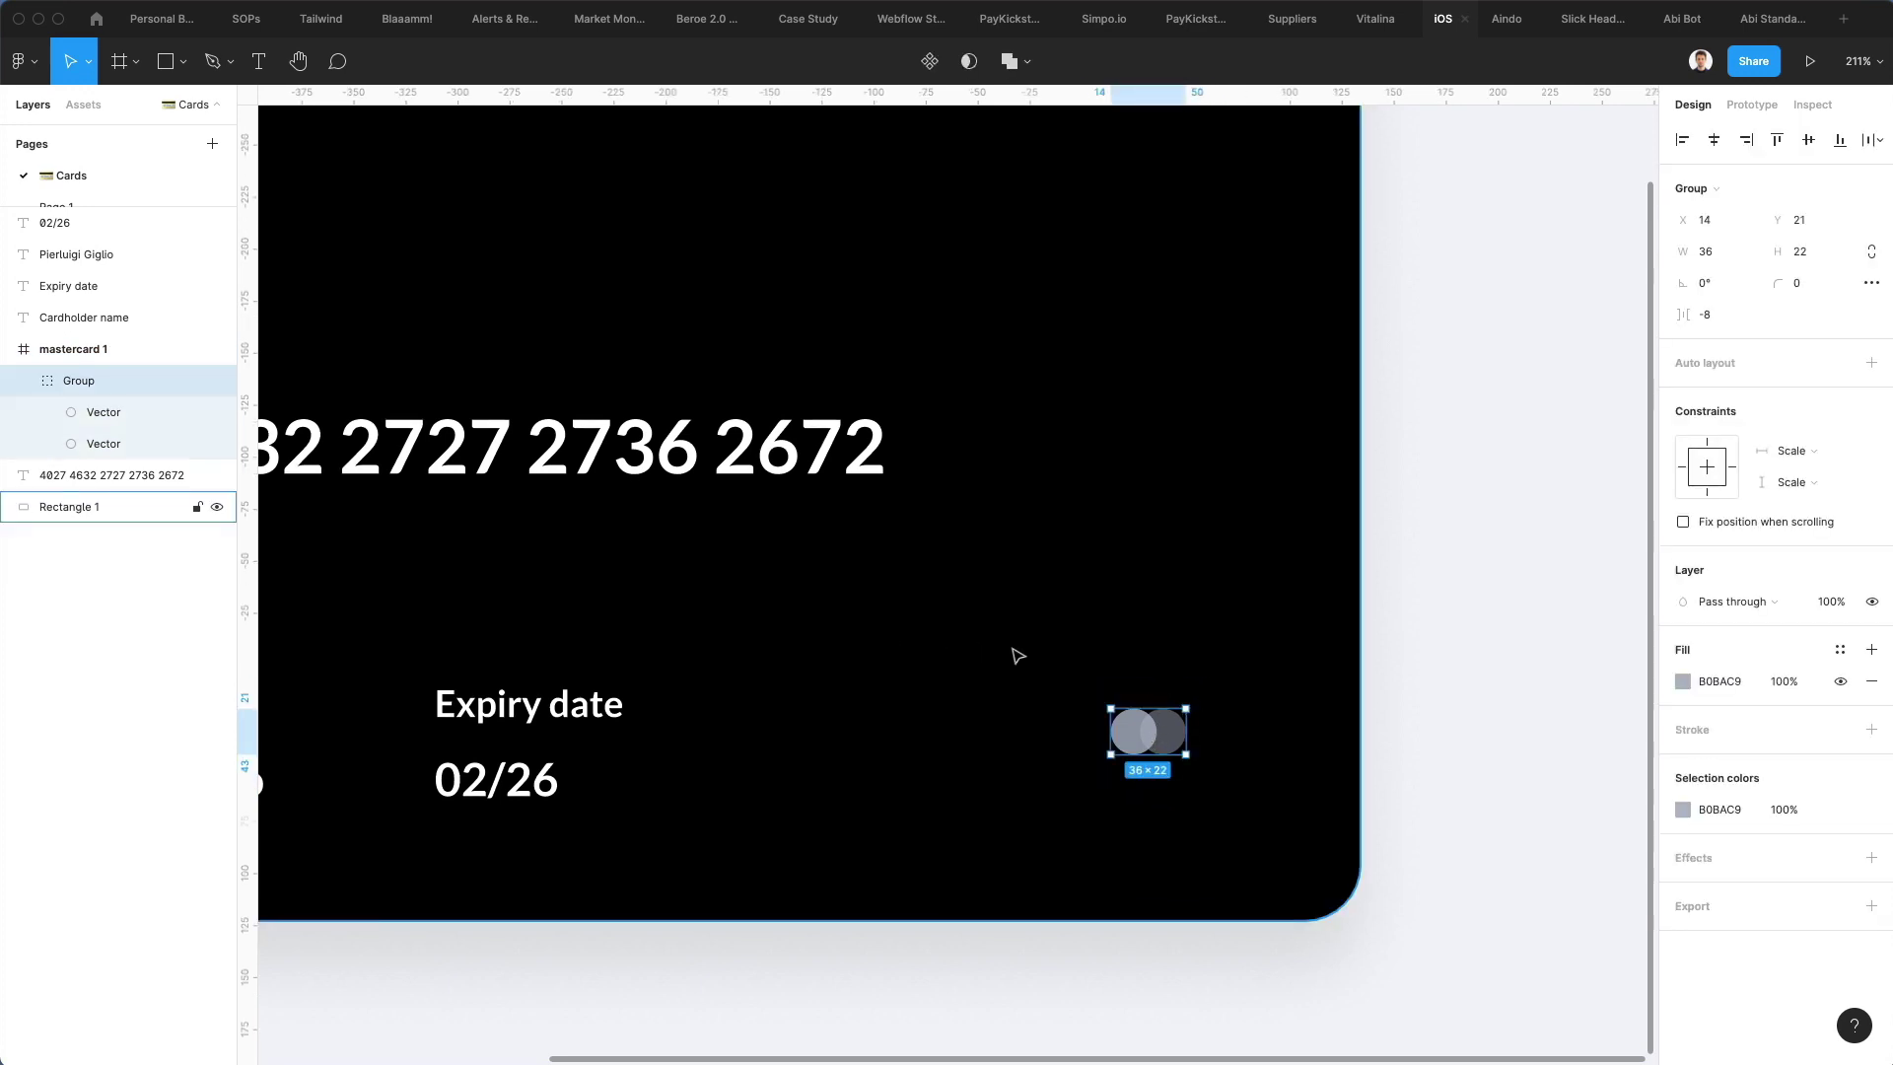
left_click_drag(1111, 708, 1019, 652)
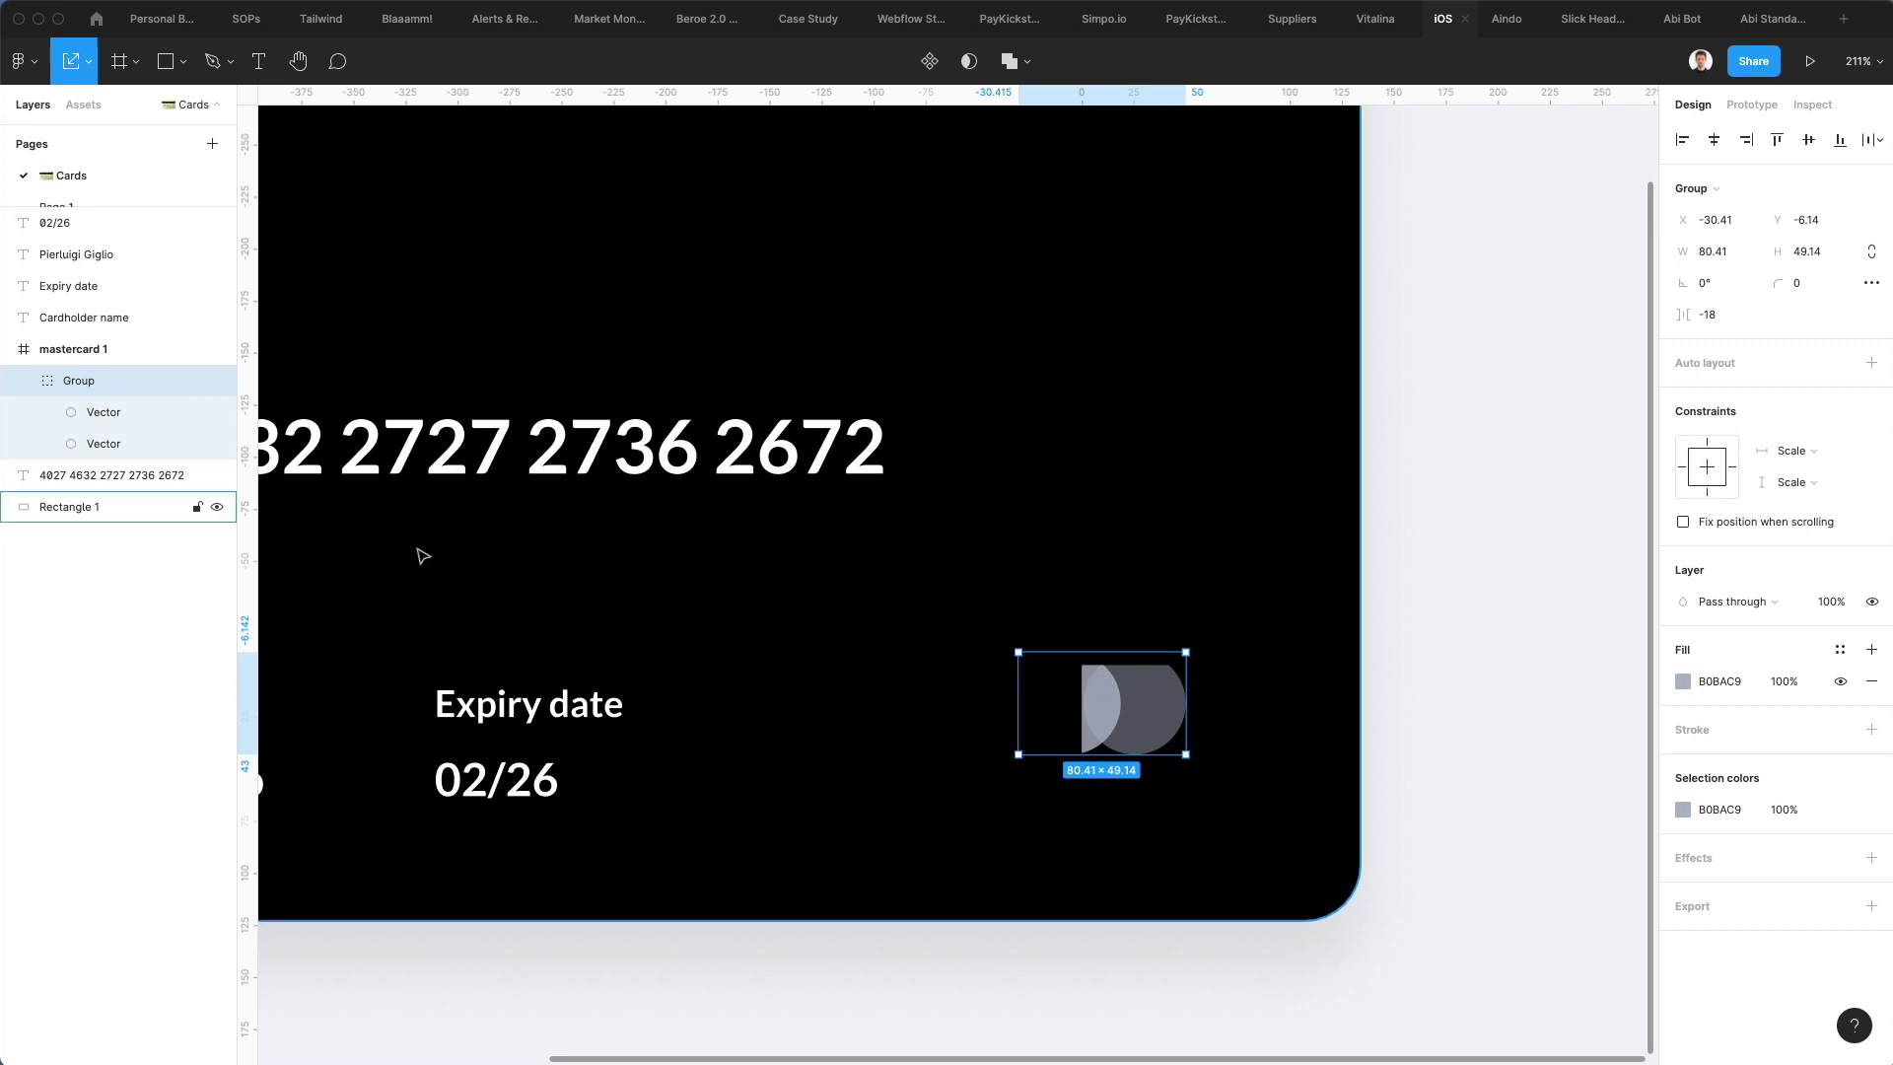
Ungroup the icon frame and enlarge the circles in line with the name text
left_click(94, 349)
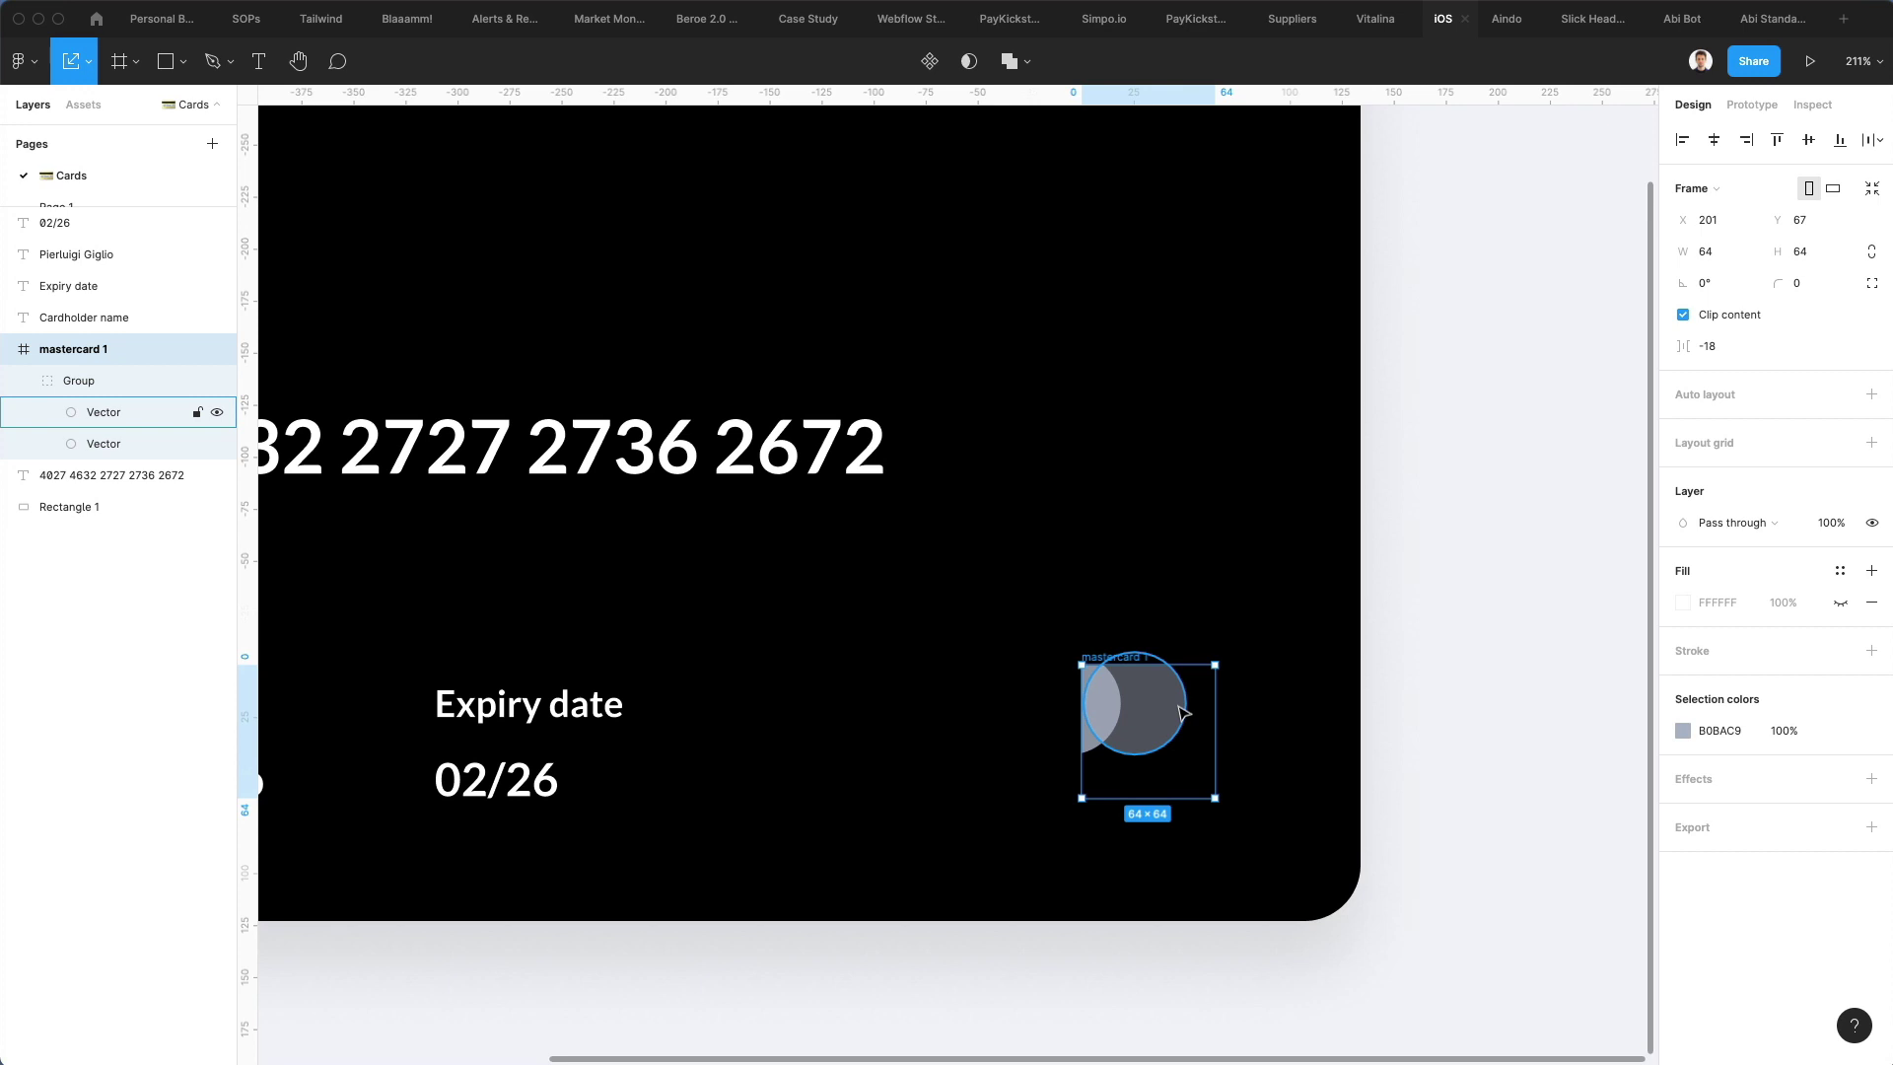
right_click(125, 348)
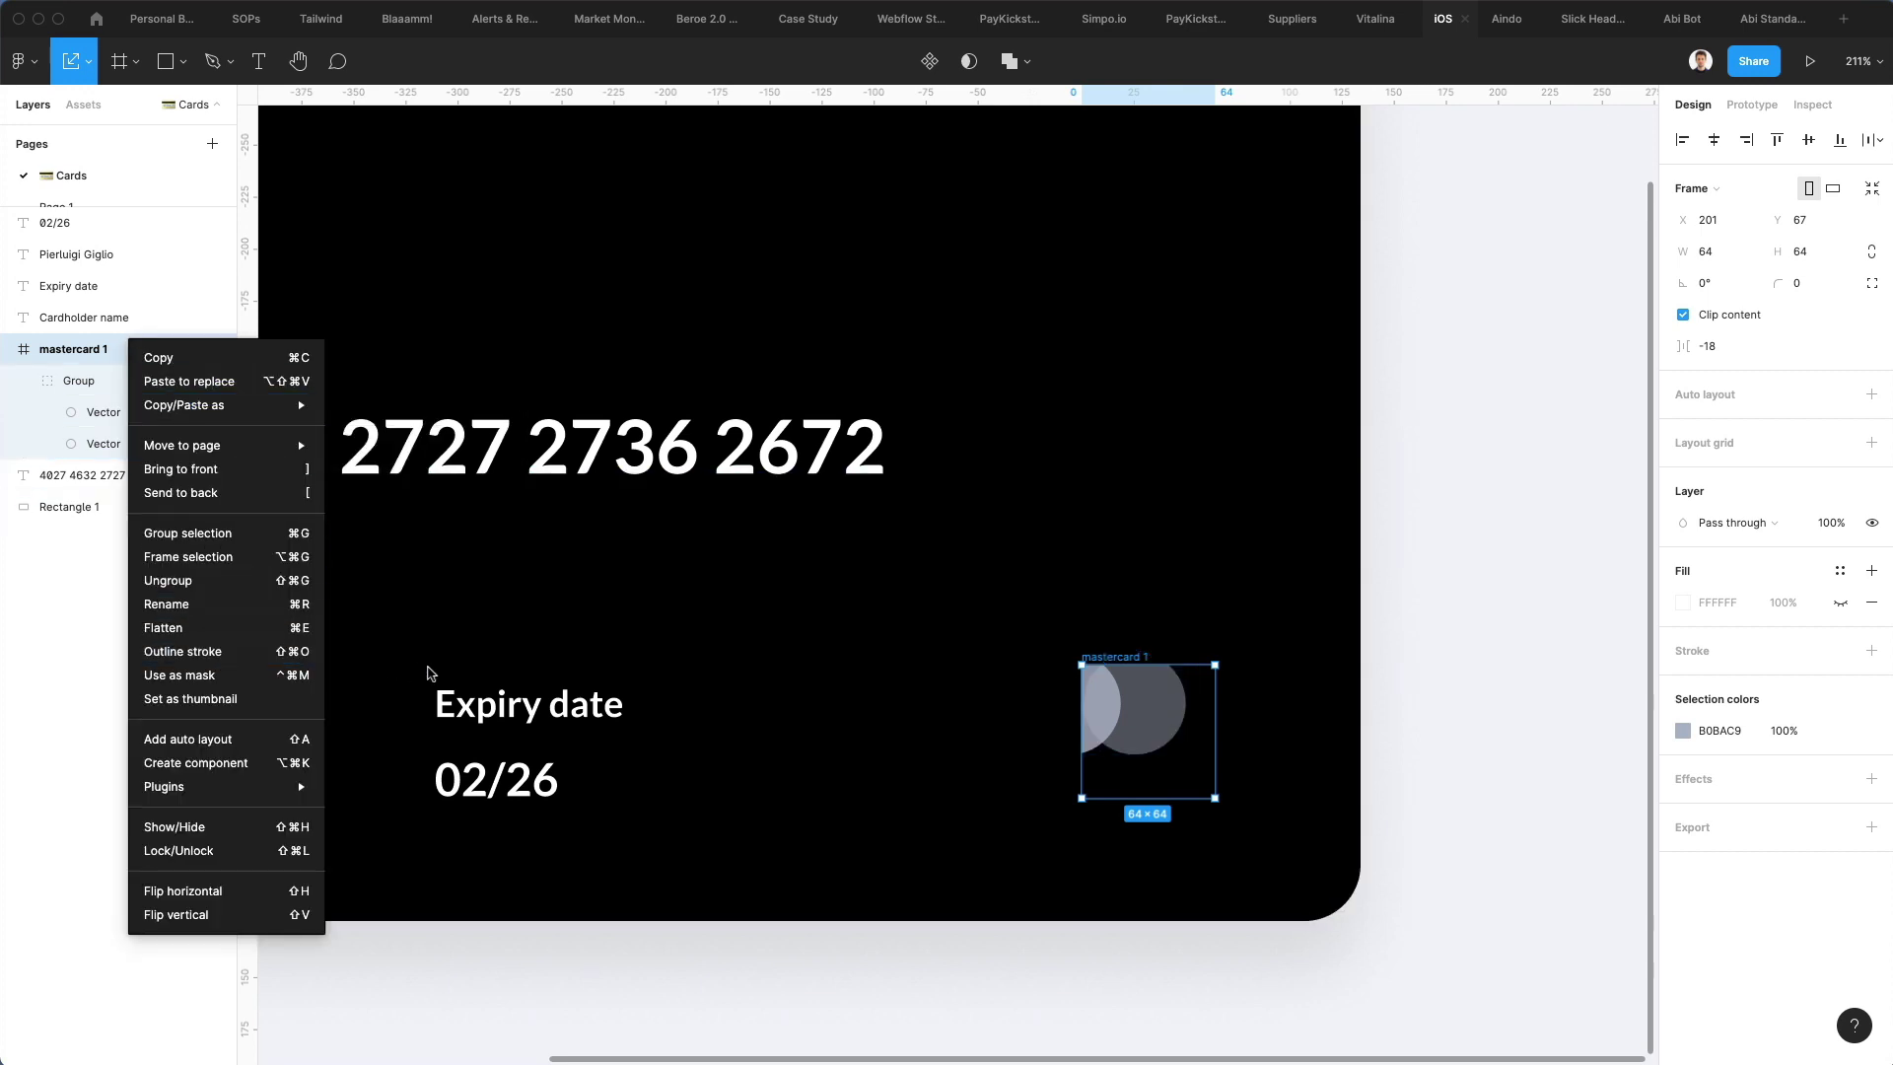
left_click(430, 673)
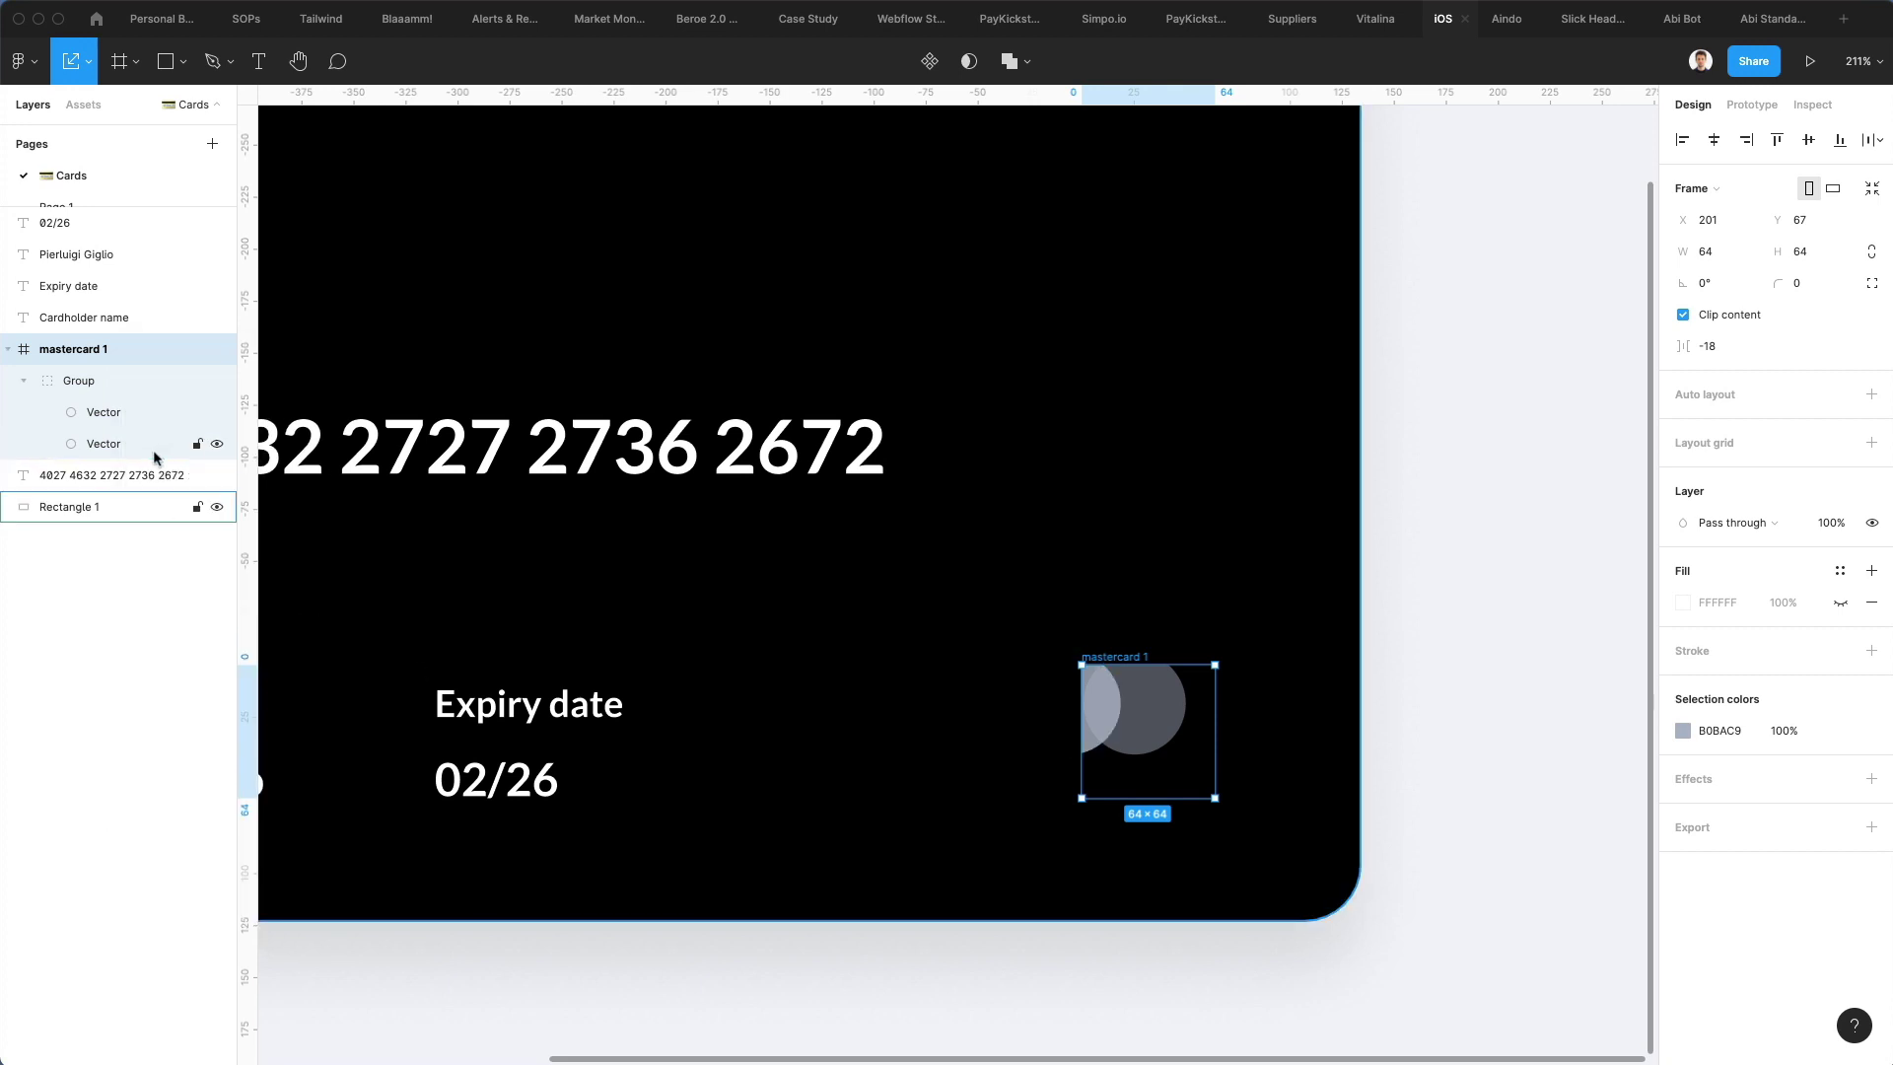
key("super+shift+g")
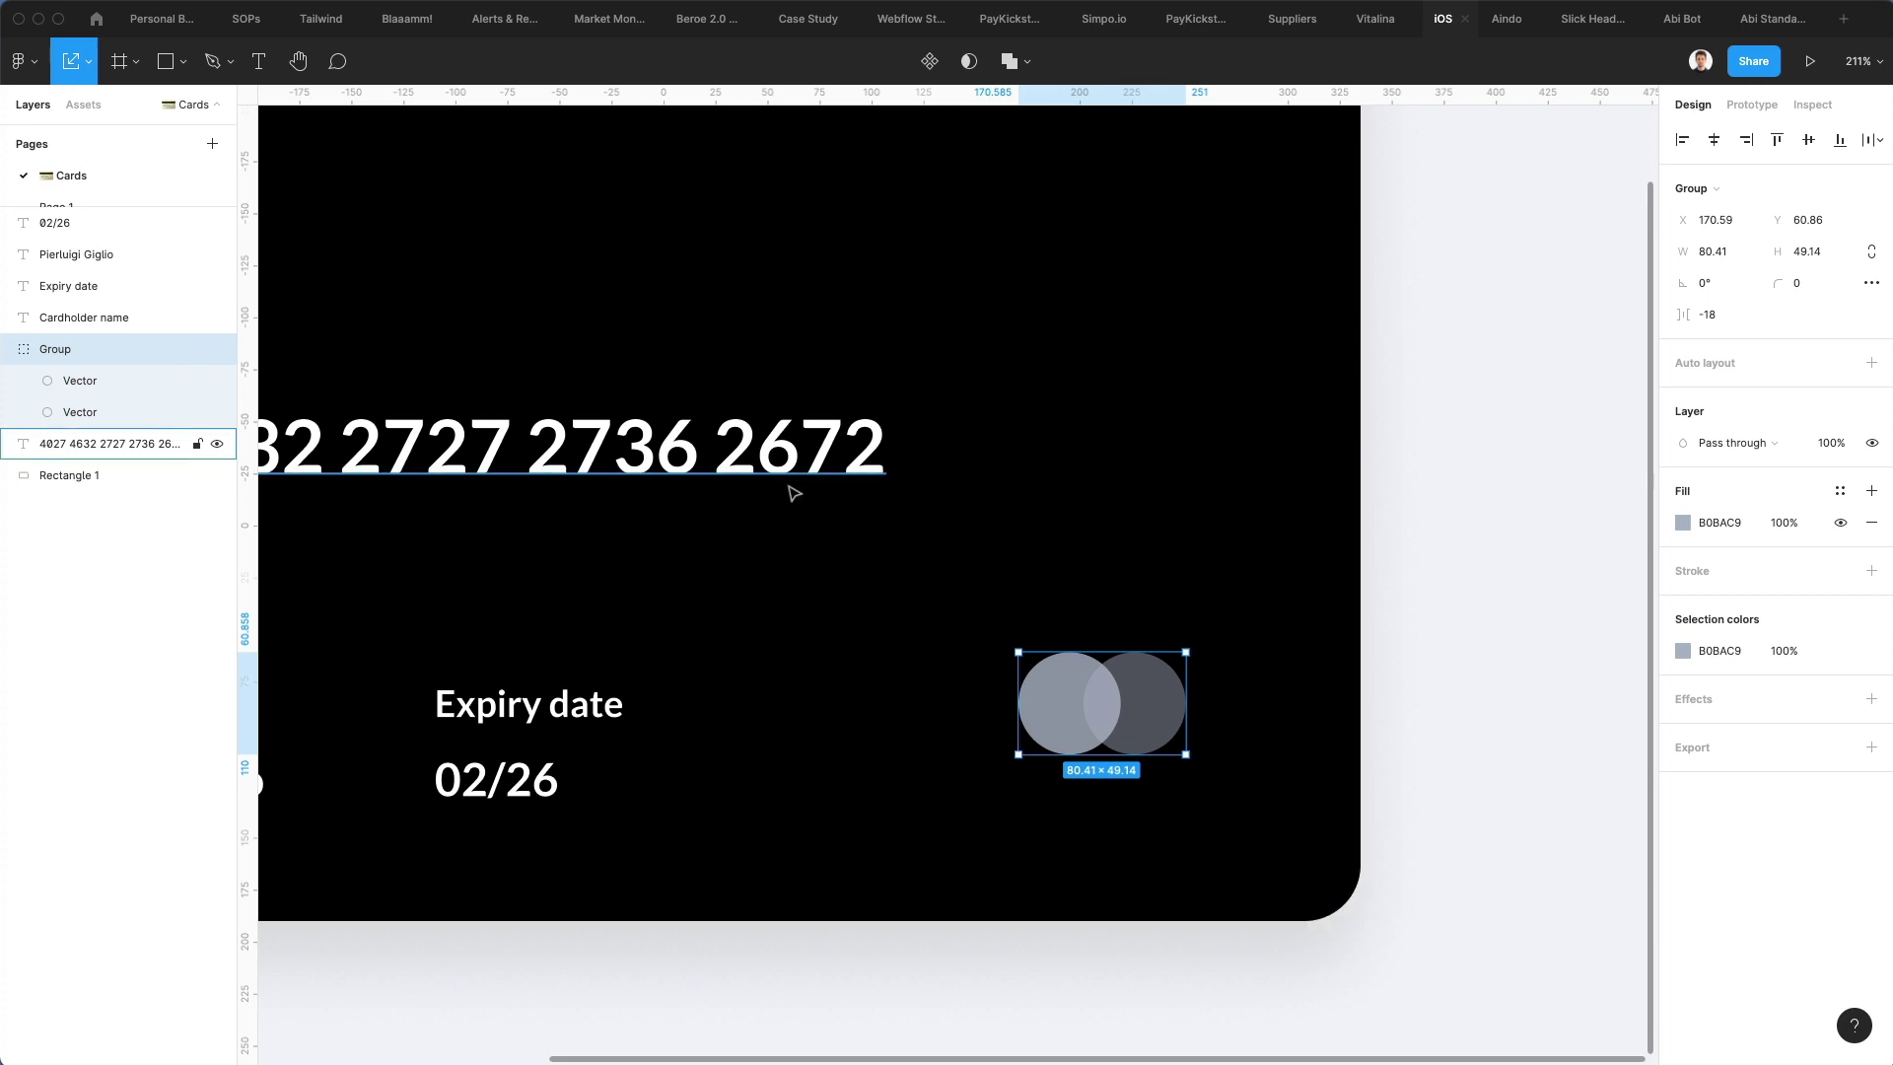
scroll(792, 496, "down", 5)
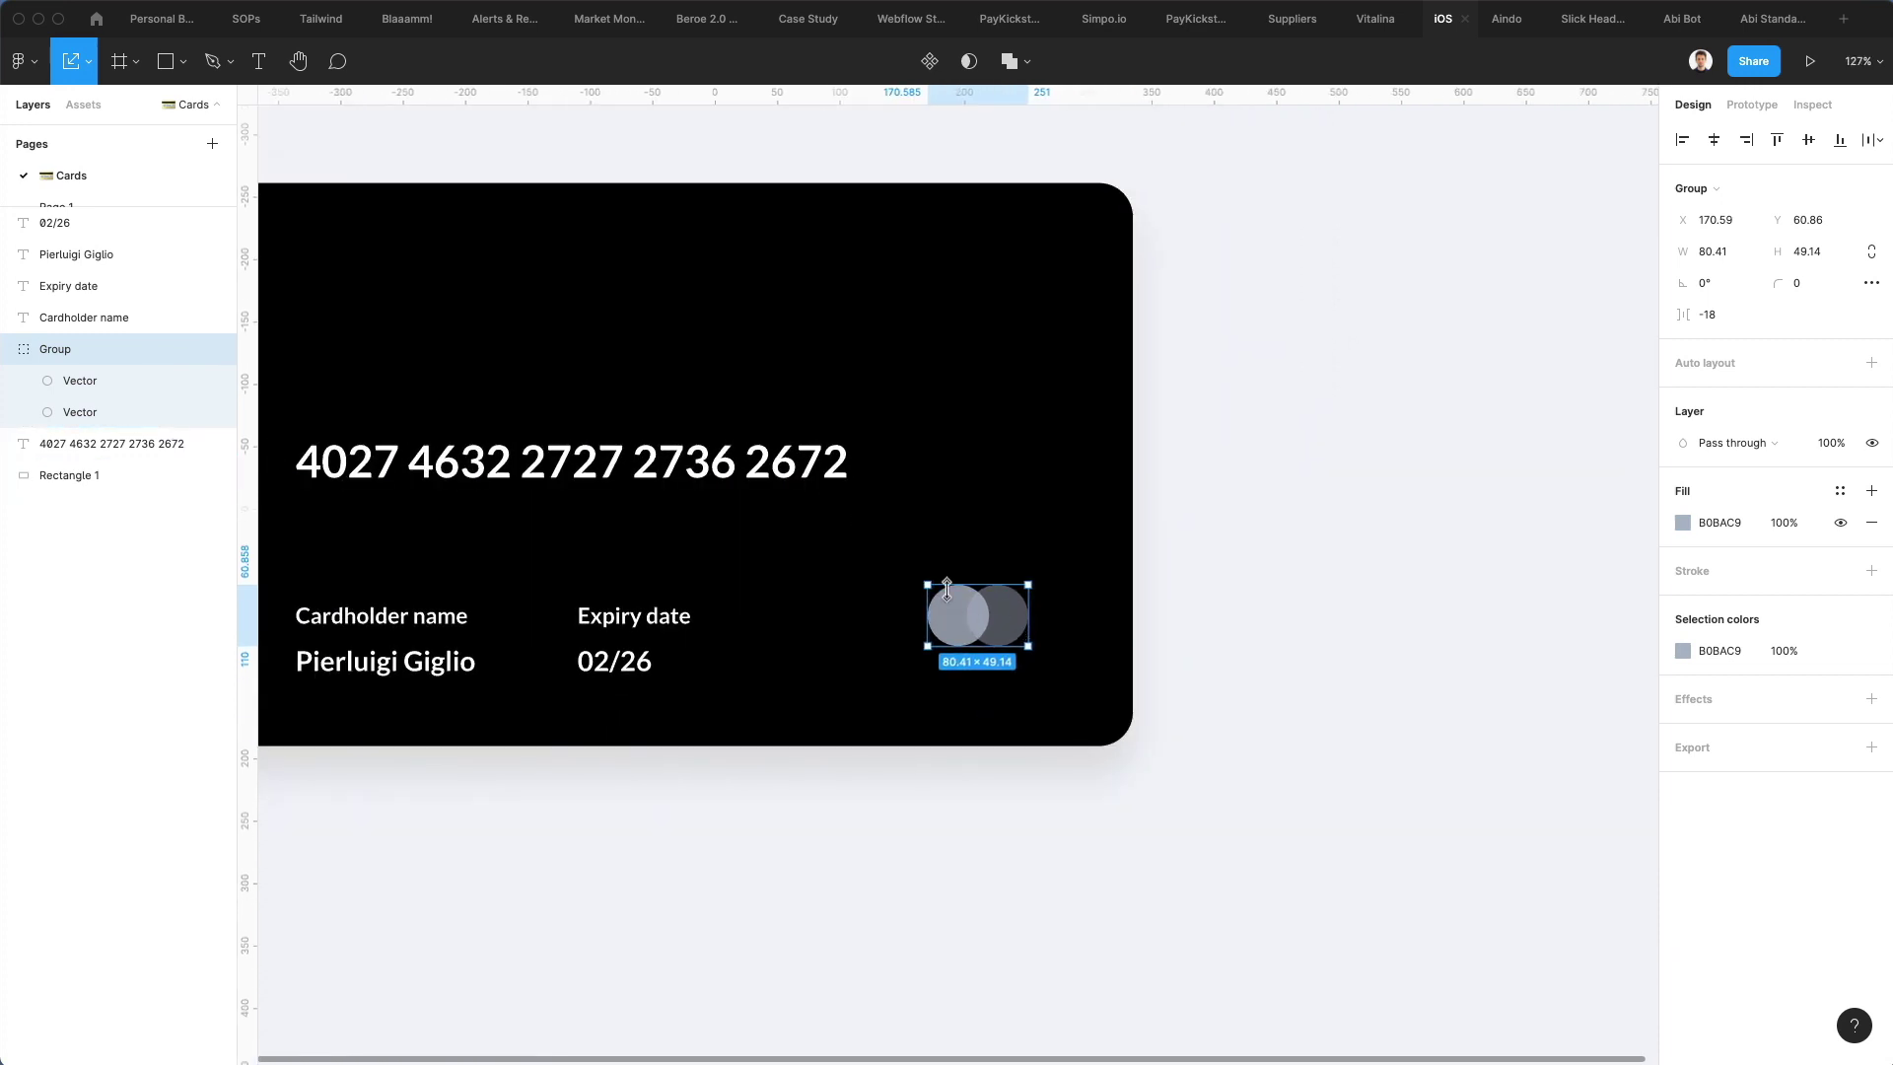
left_click_drag(922, 583, 1015, 655)
Nudge the card number down slightly
scroll(946, 587, "down", 5)
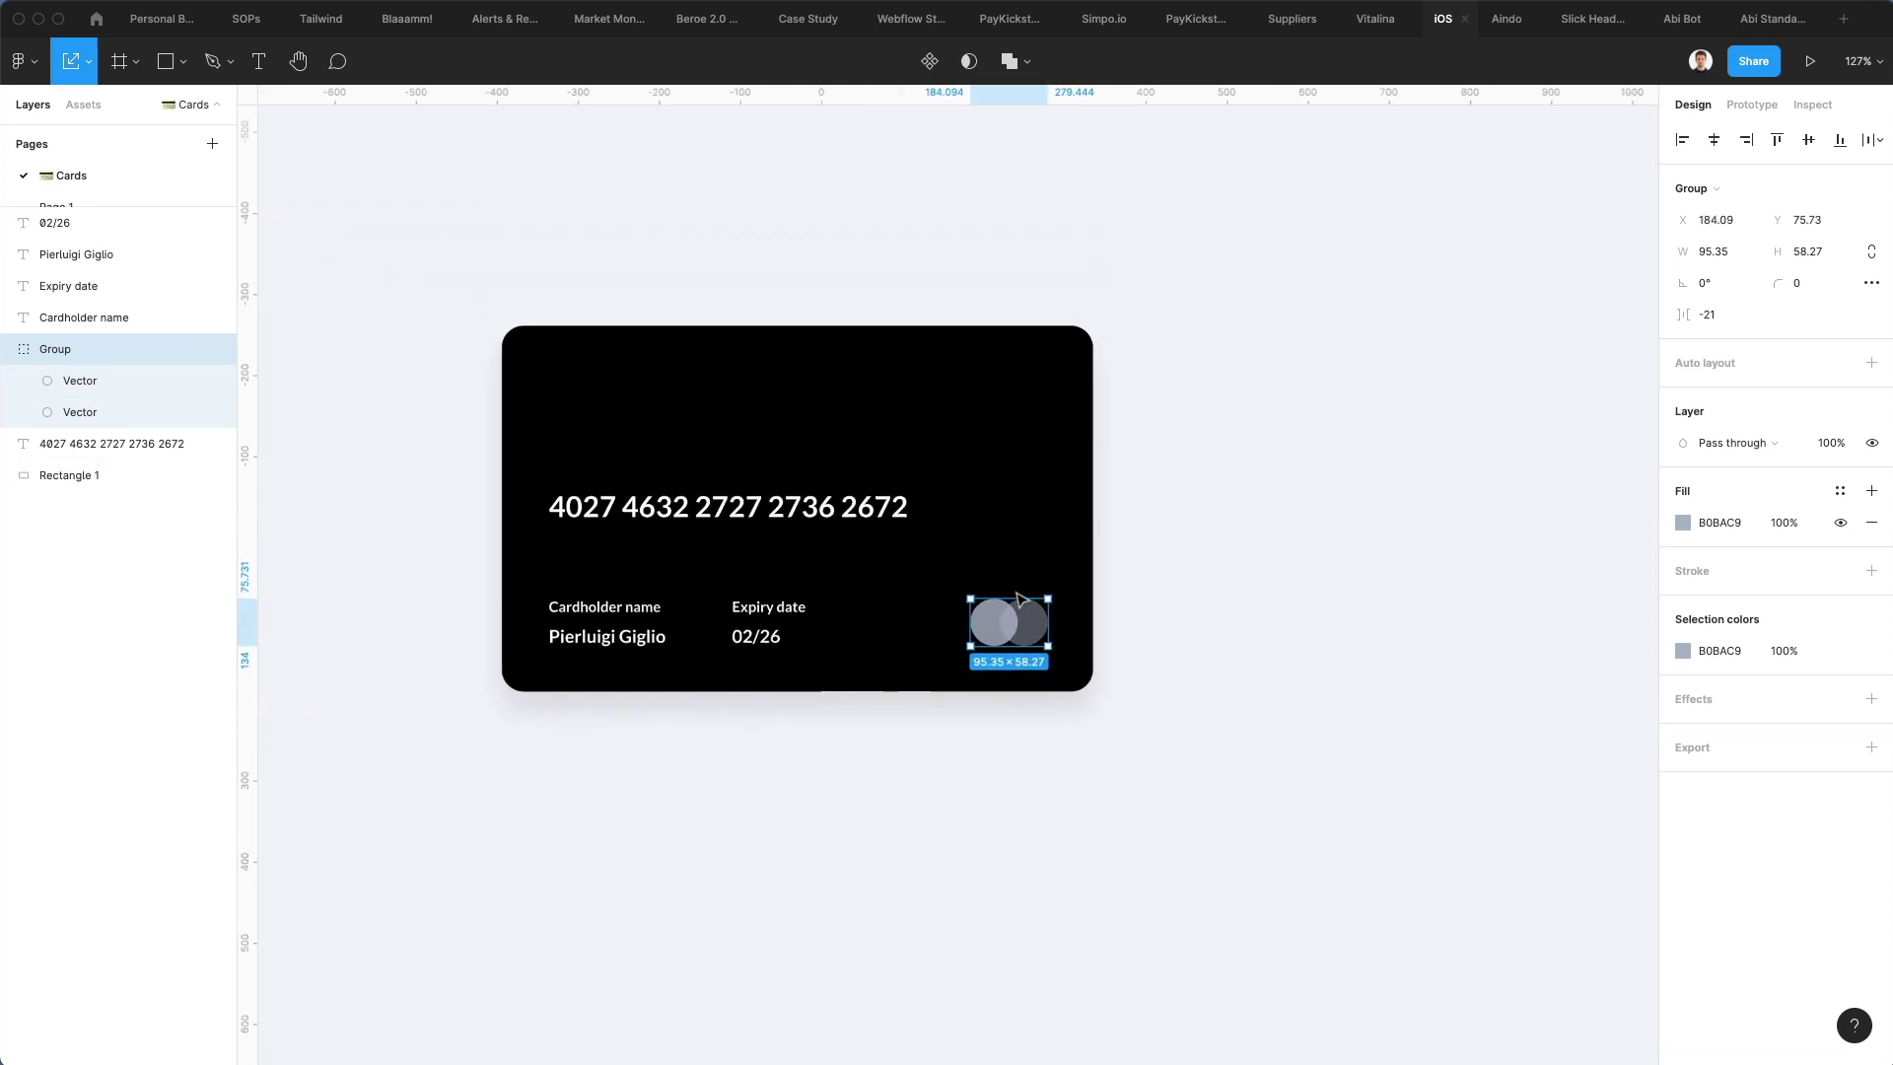
left_click(710, 498)
left_click_drag(711, 490, 711, 492)
Search Google Images for 'amazon logo png white'
left_click(1240, 470)
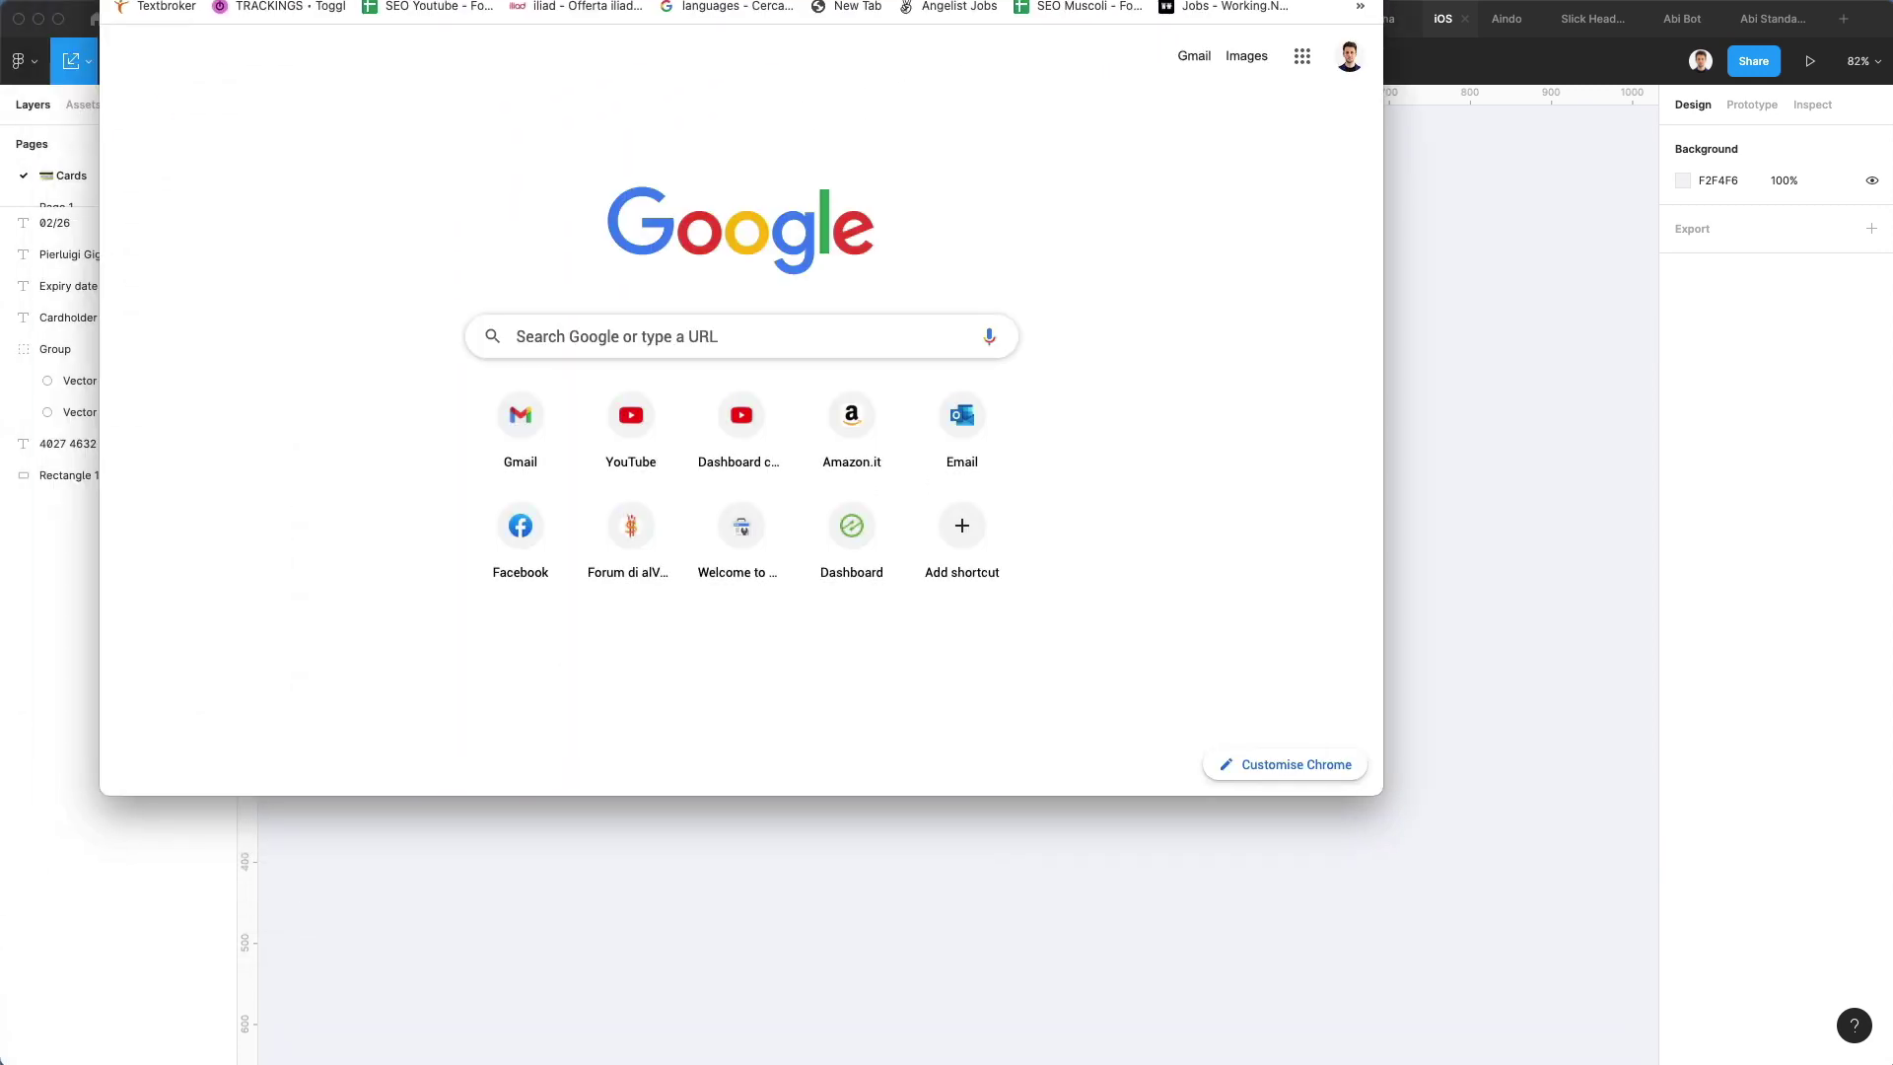
type("lamazon")
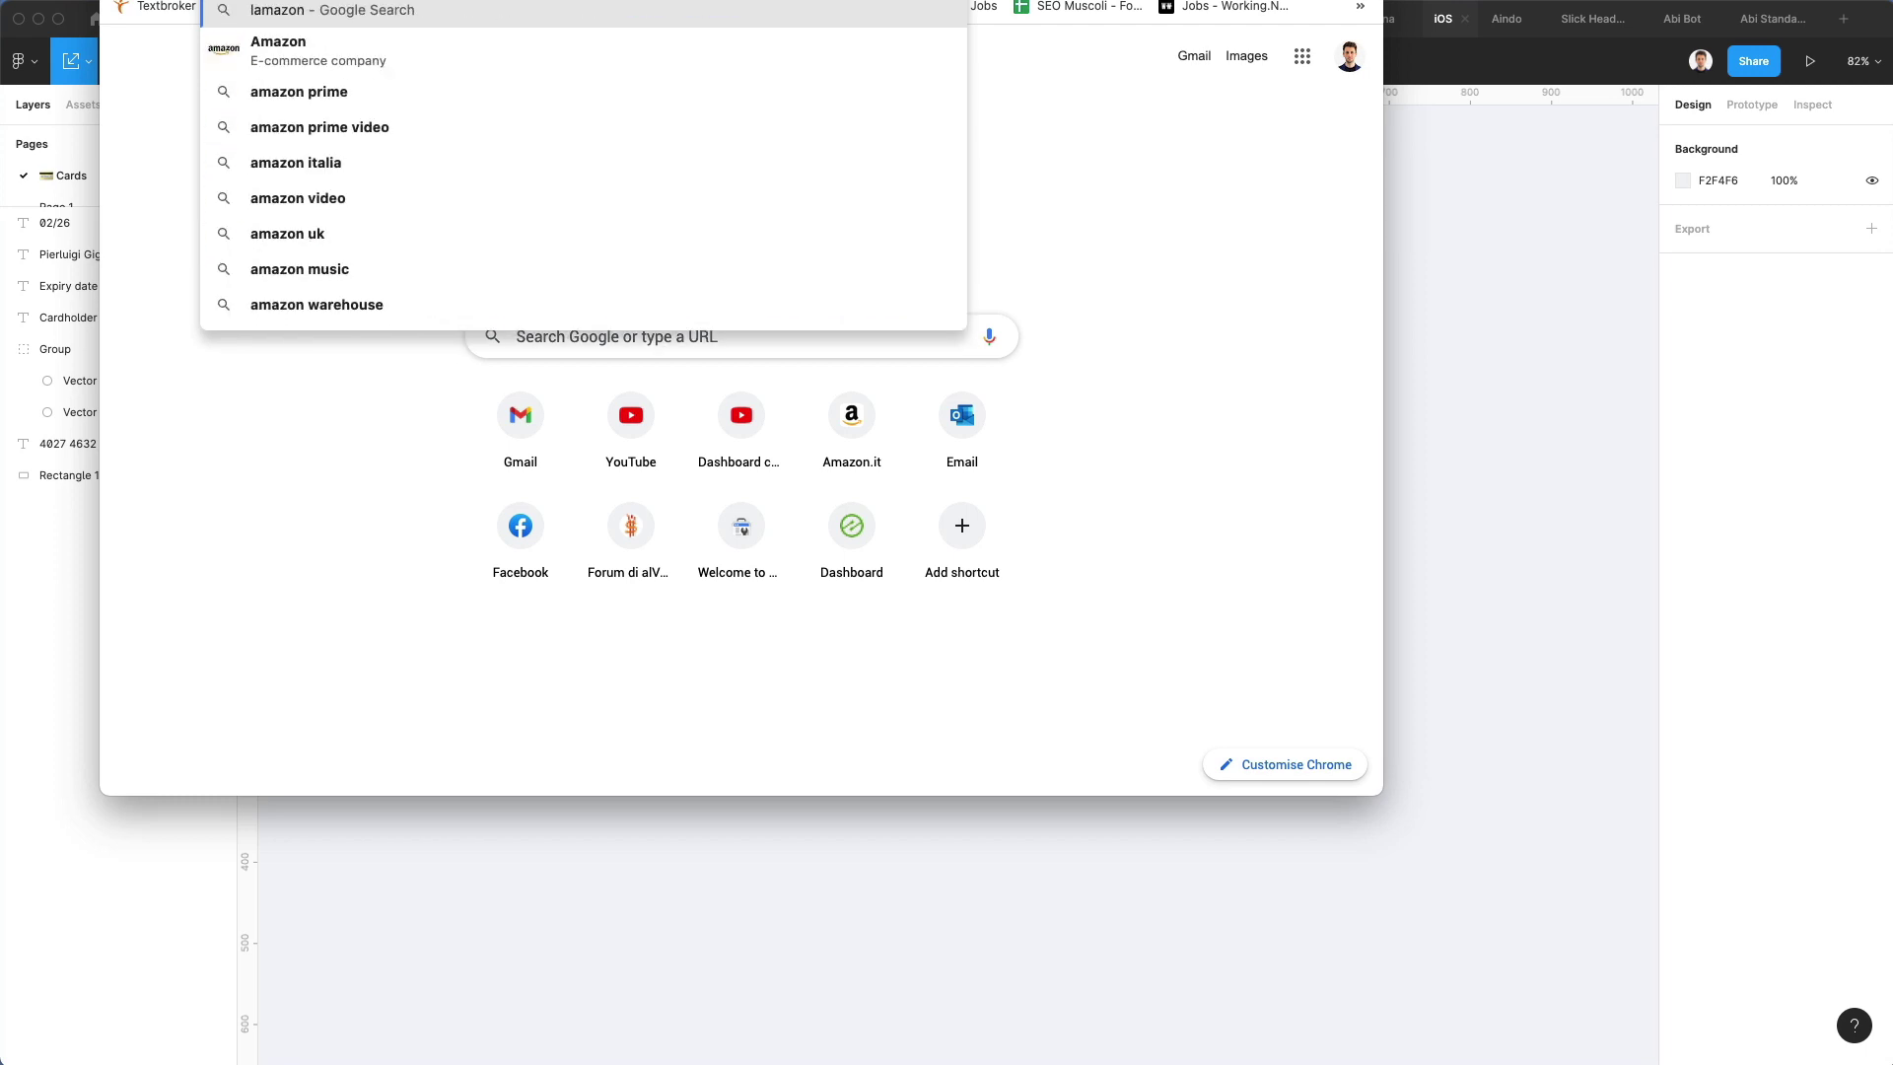
type(" logo")
key("Return")
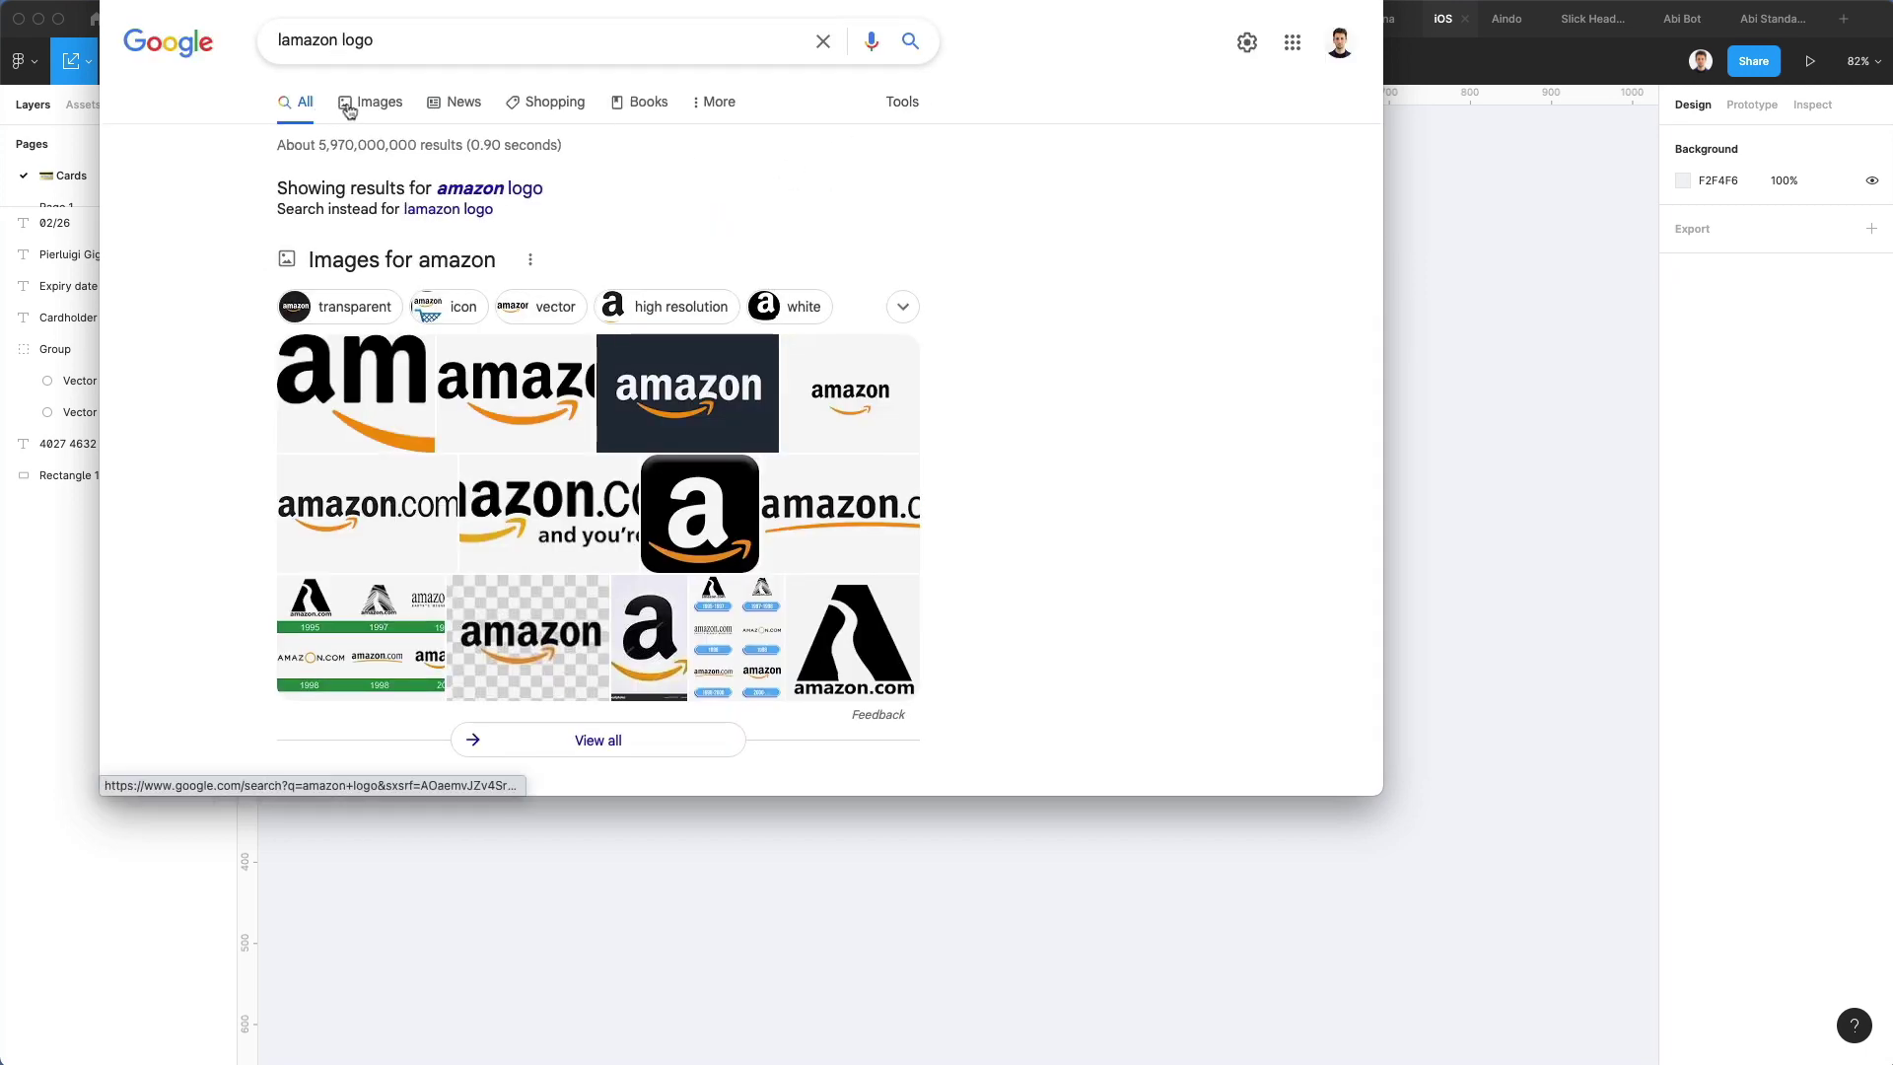
left_click(357, 104)
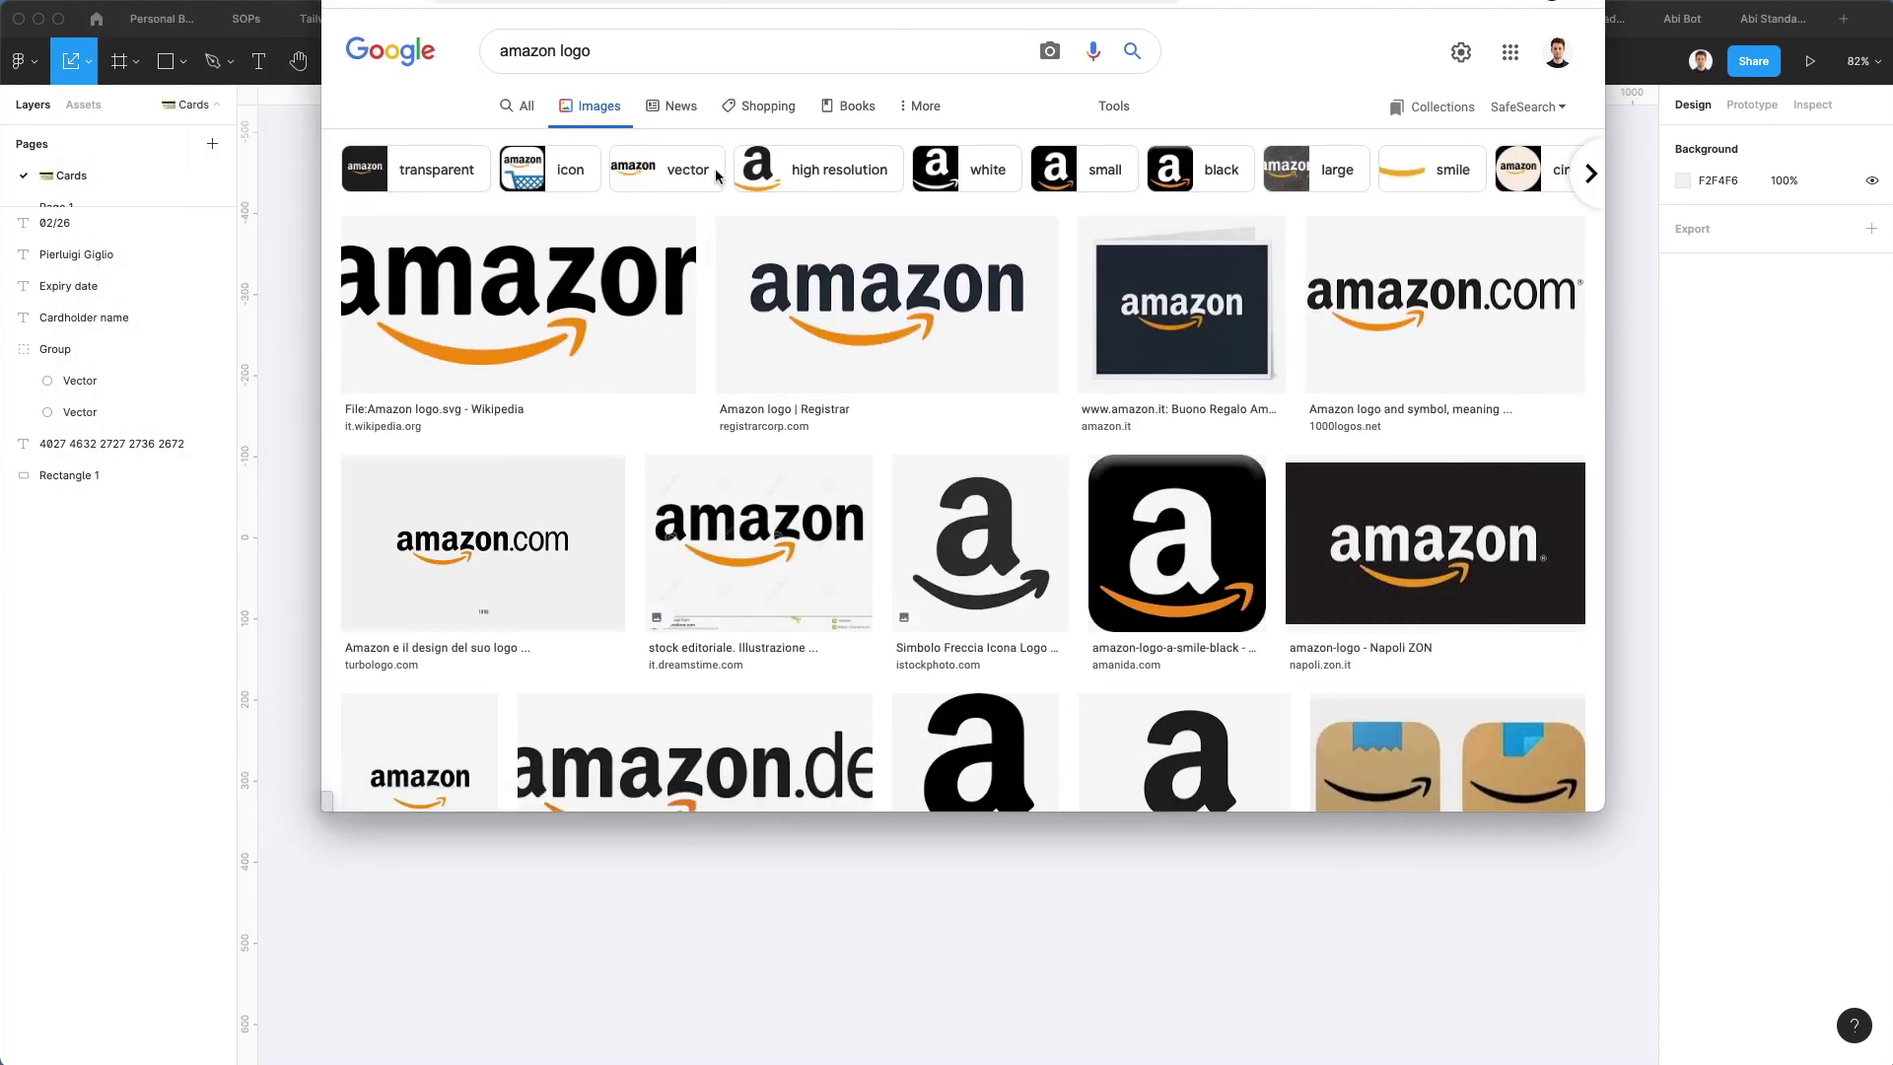
left_click(690, 51)
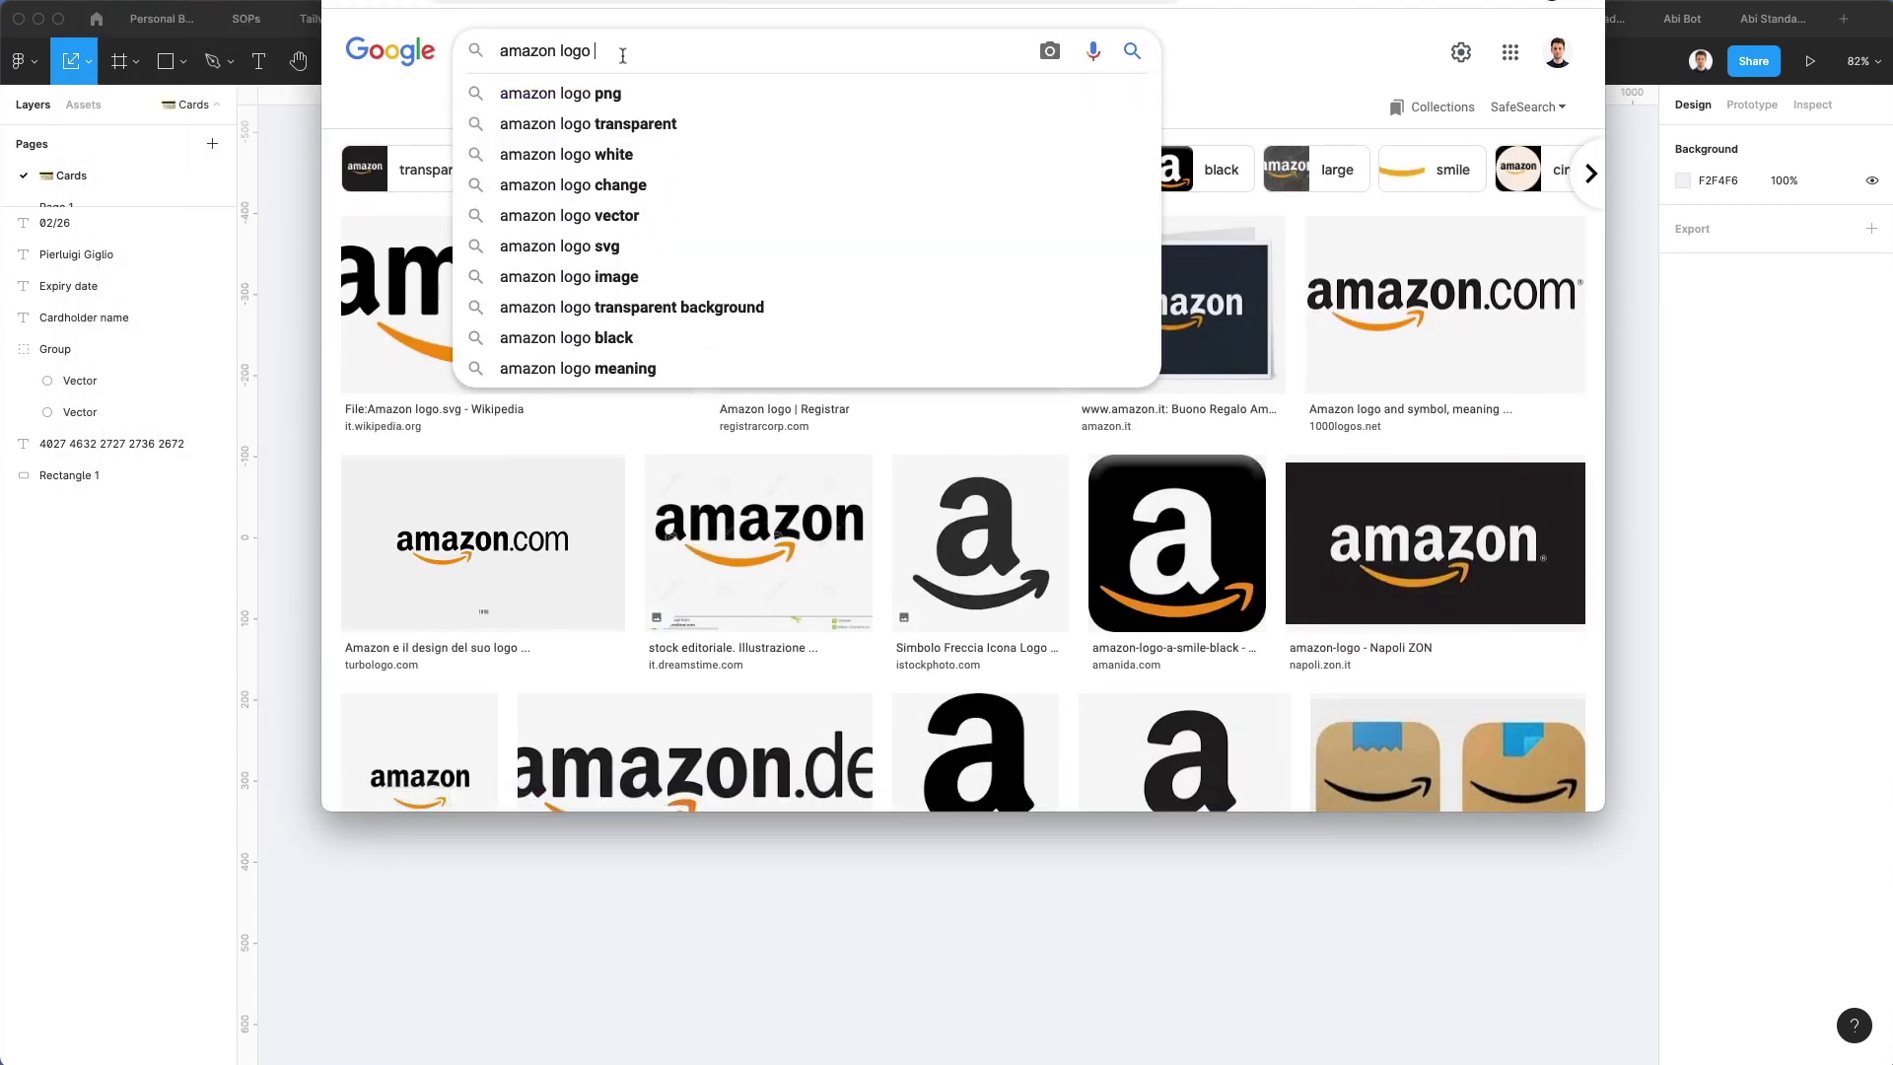
key("Down")
type("w")
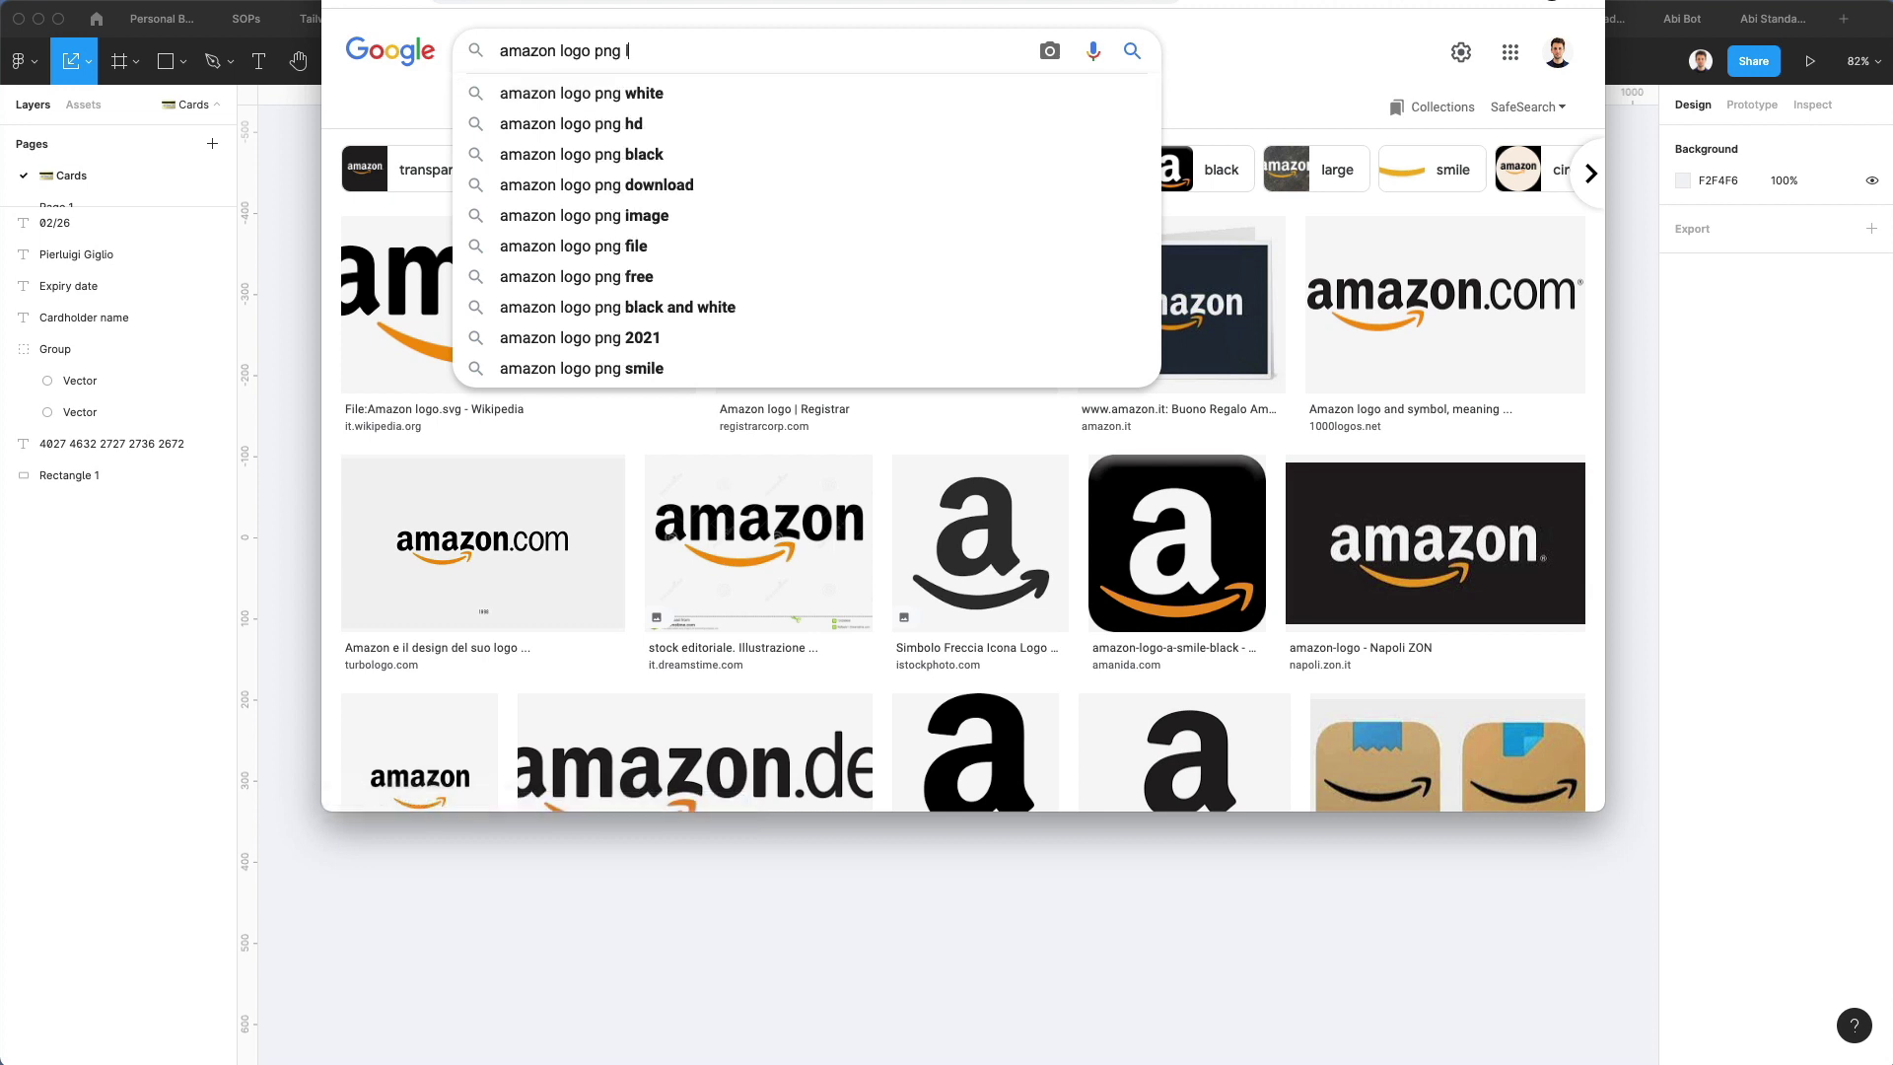
type("hite")
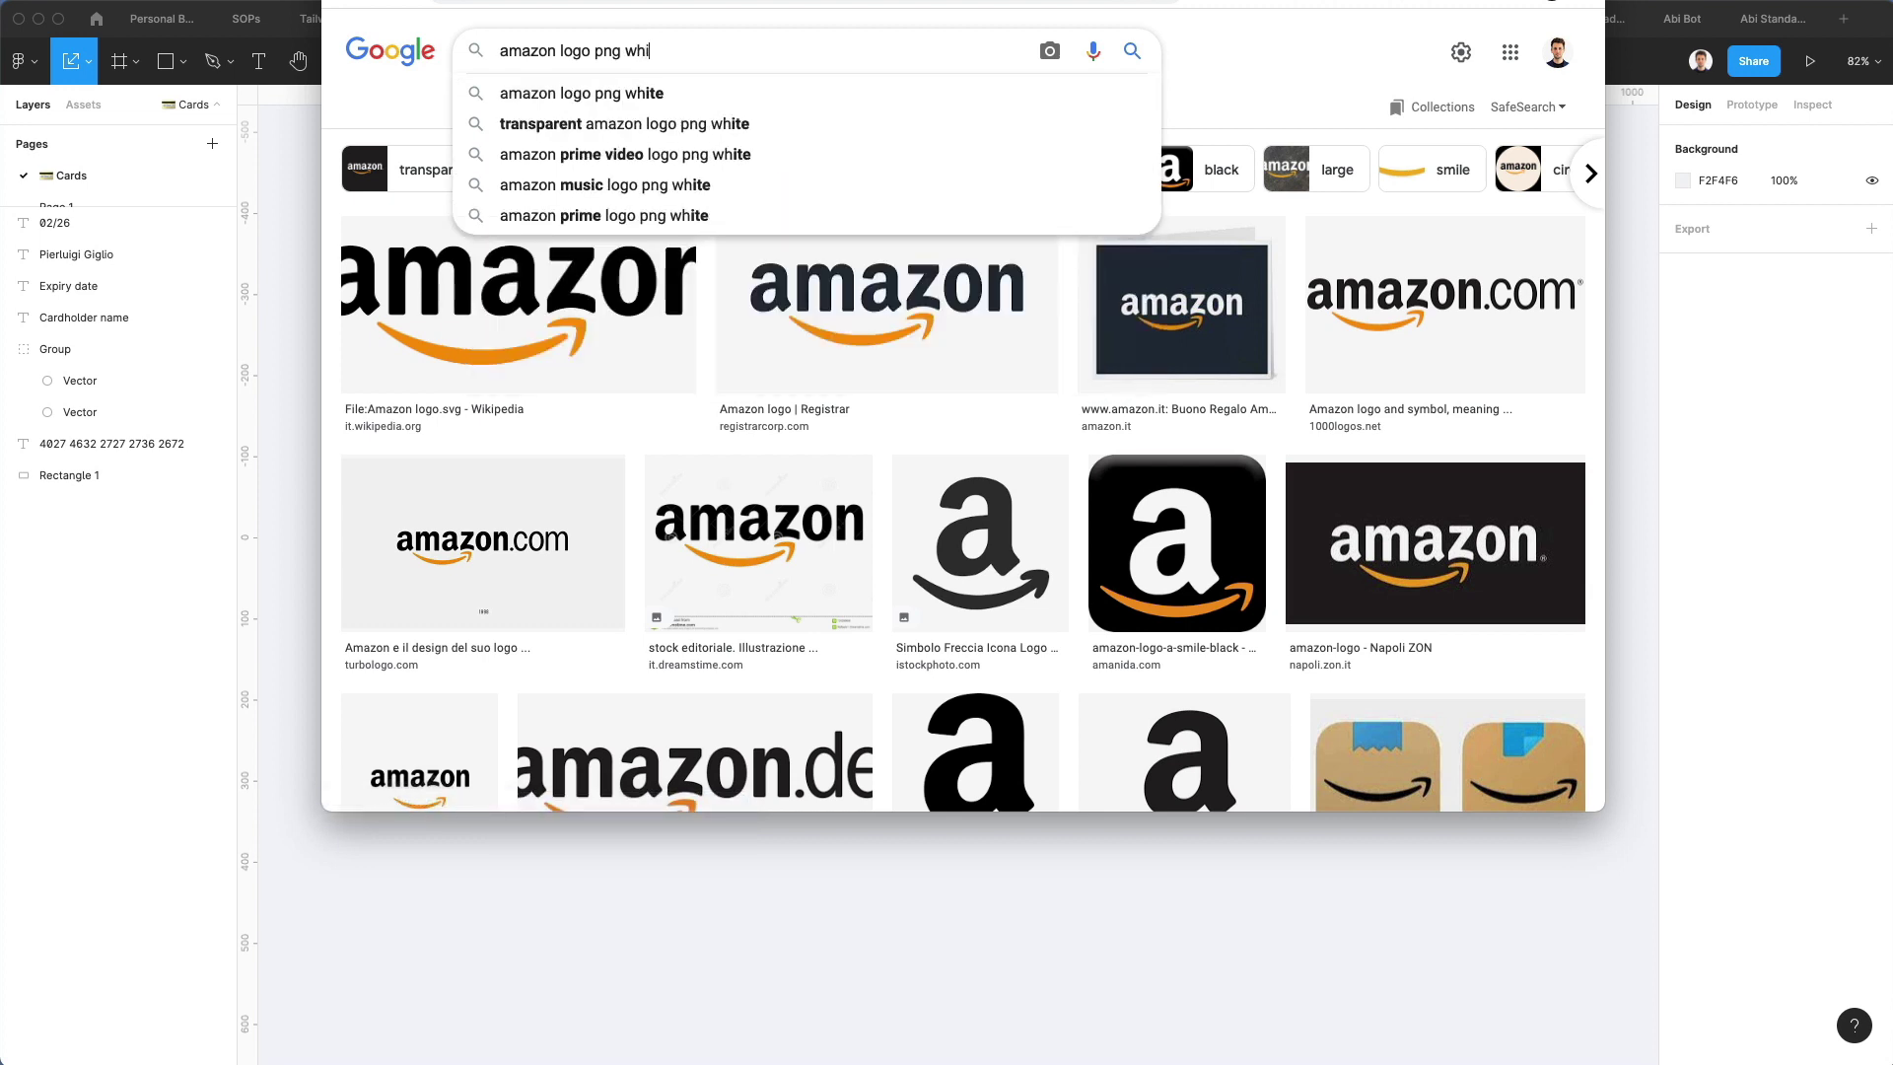
key("Return")
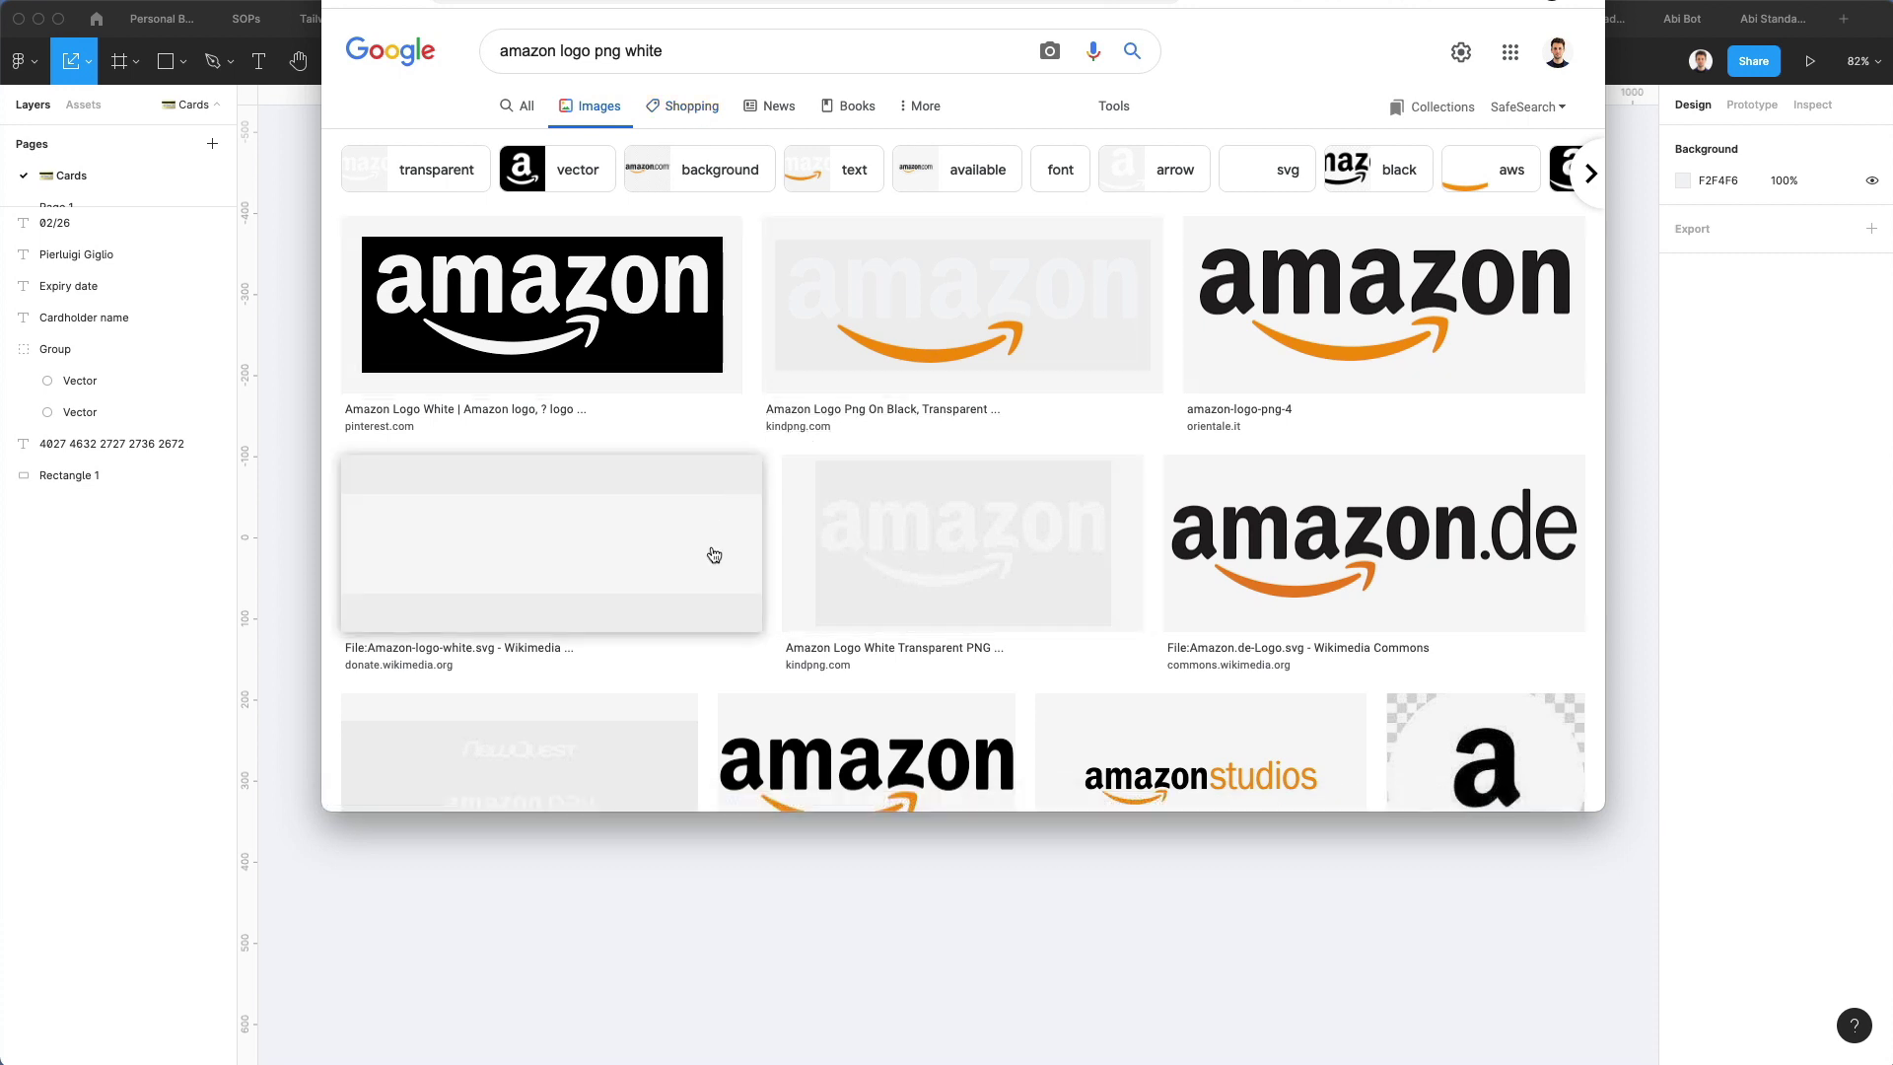
Preview the results and copy the white Amazon logo image from Wikimedia
scroll(711, 585, "down", 2)
left_click(592, 197)
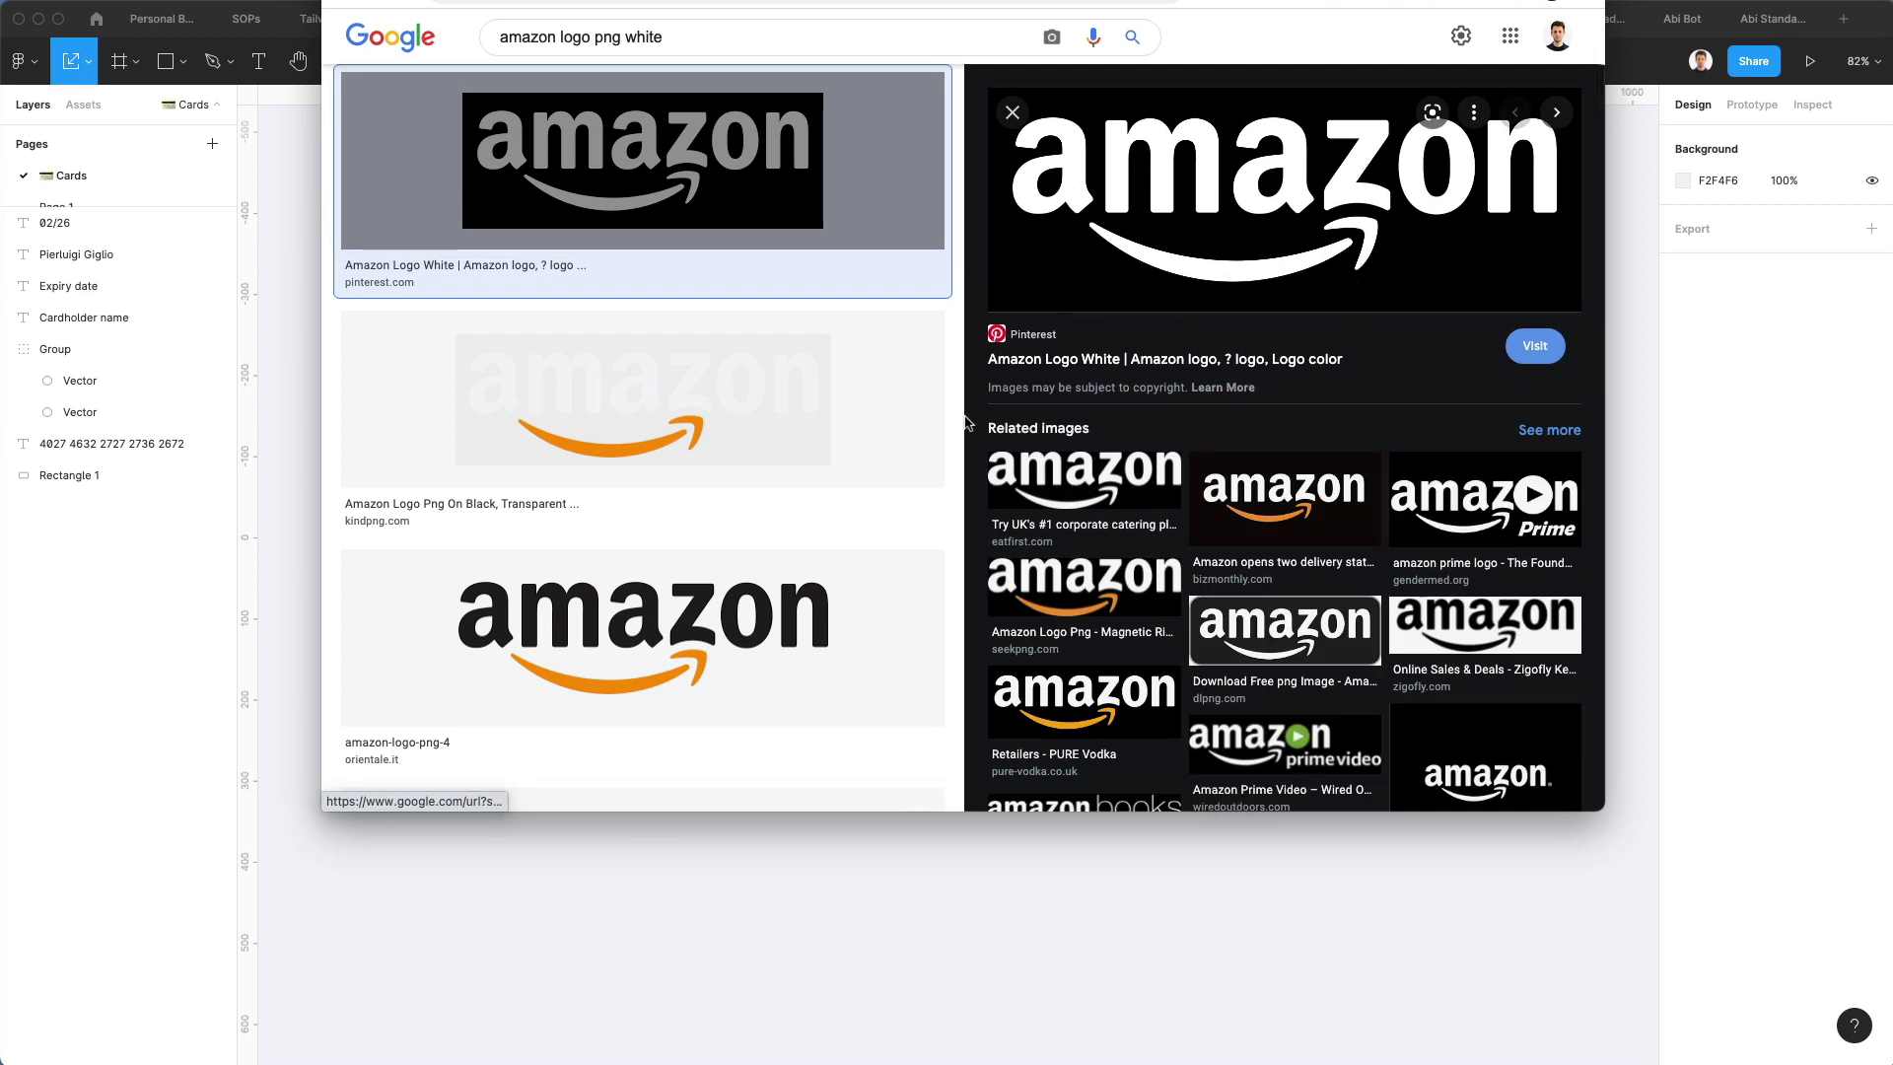
left_click(645, 385)
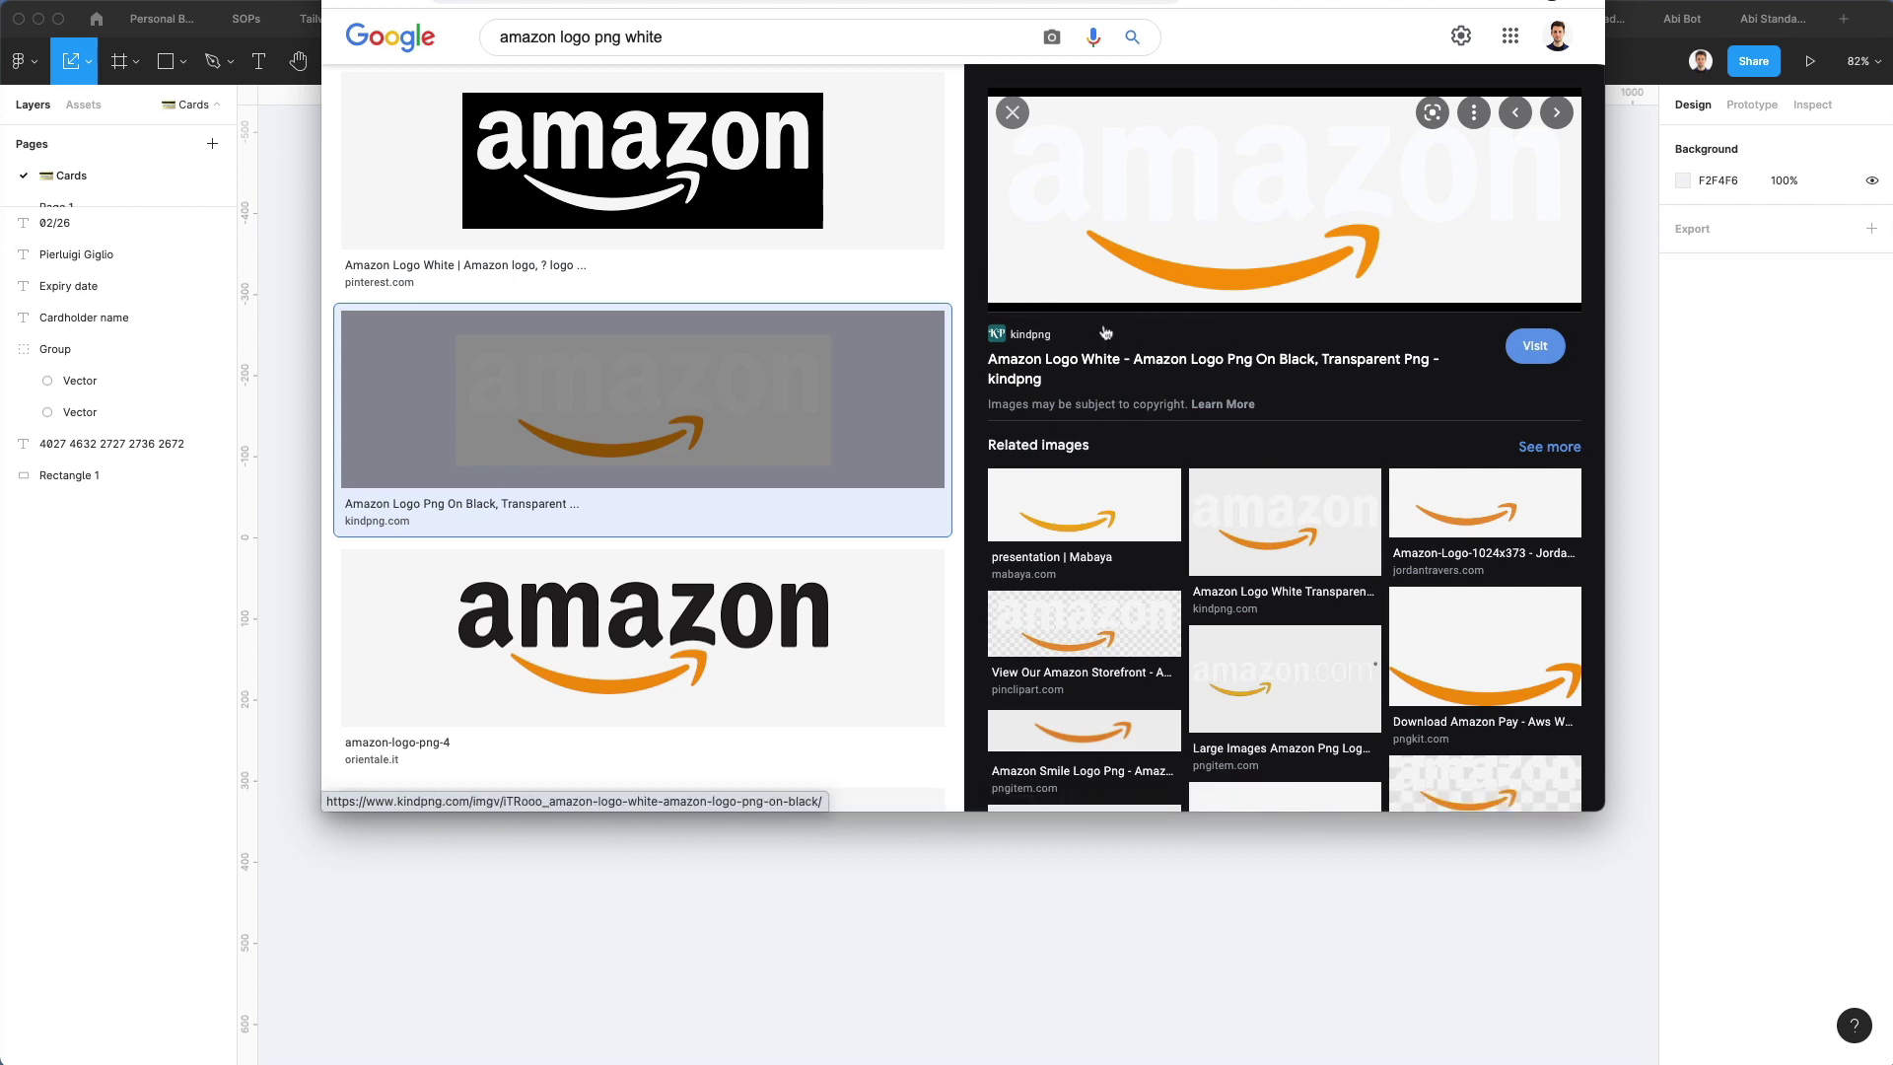
left_click(706, 427)
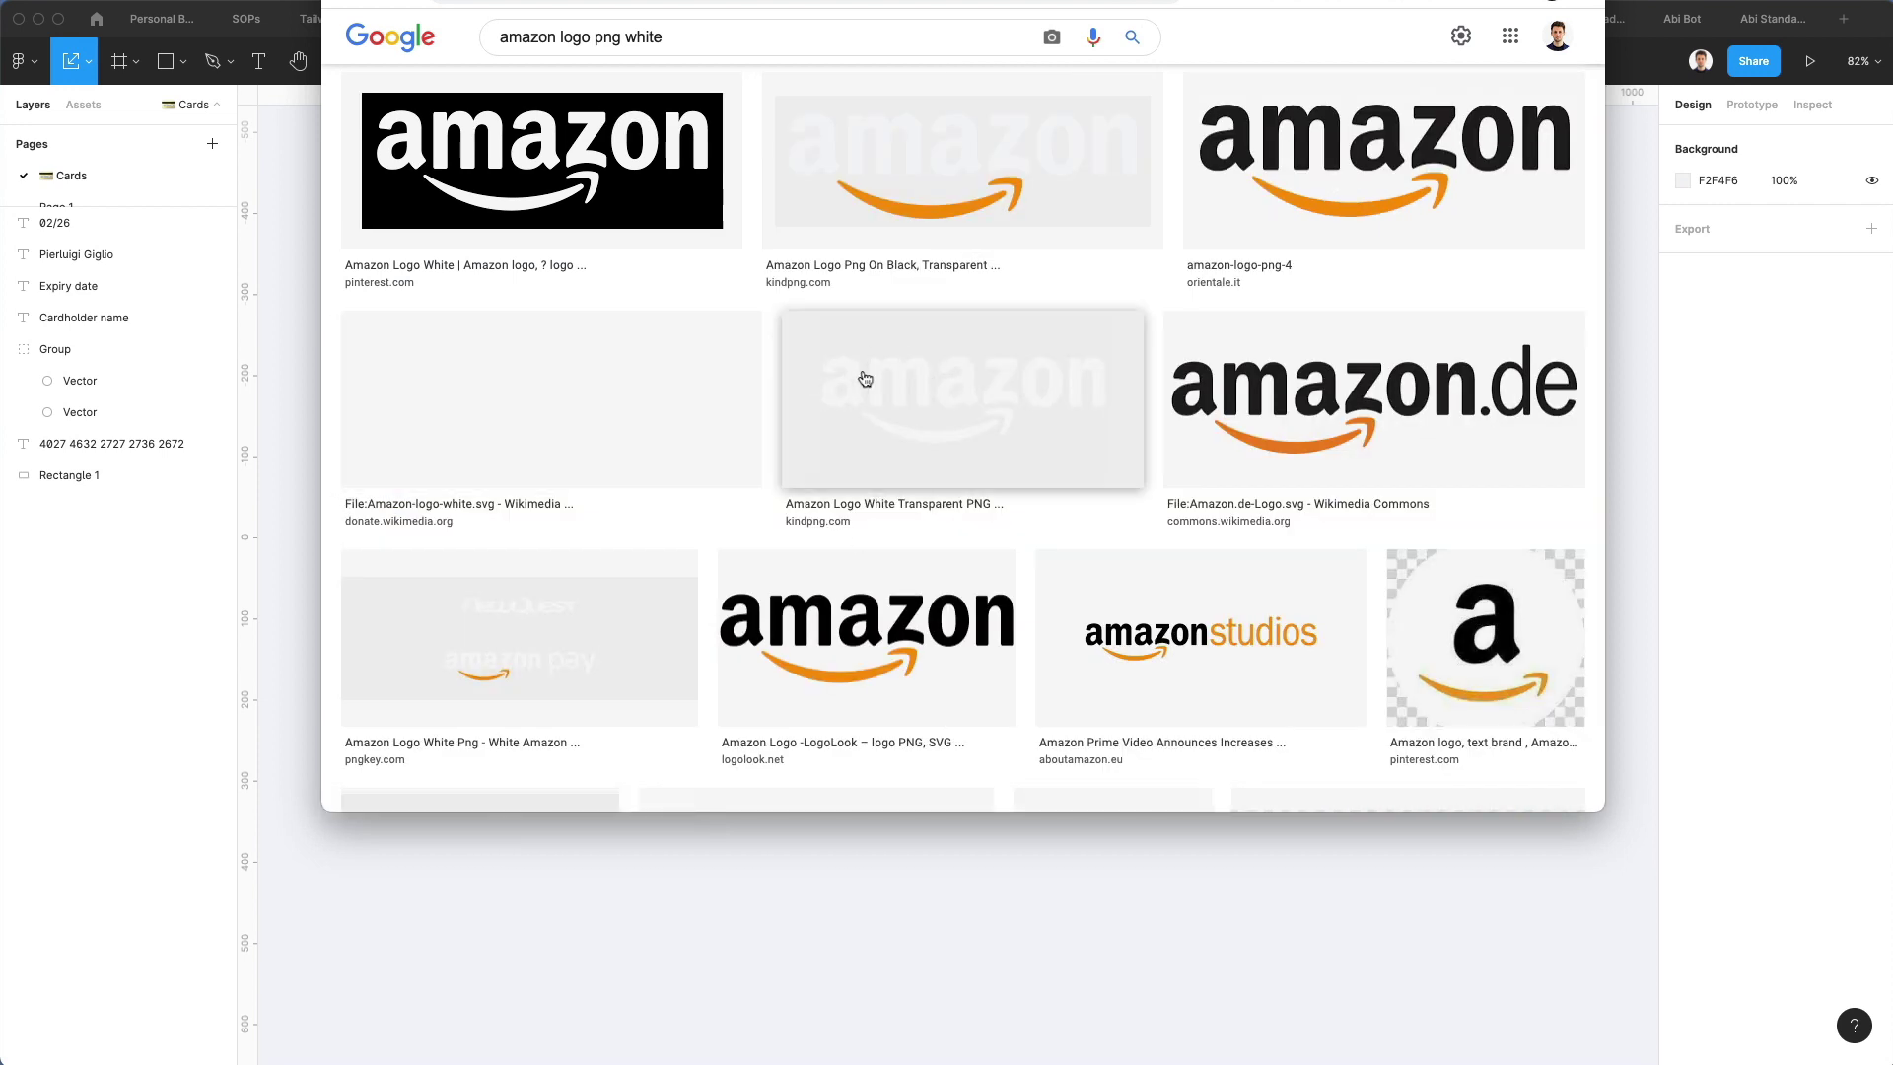
left_click(546, 384)
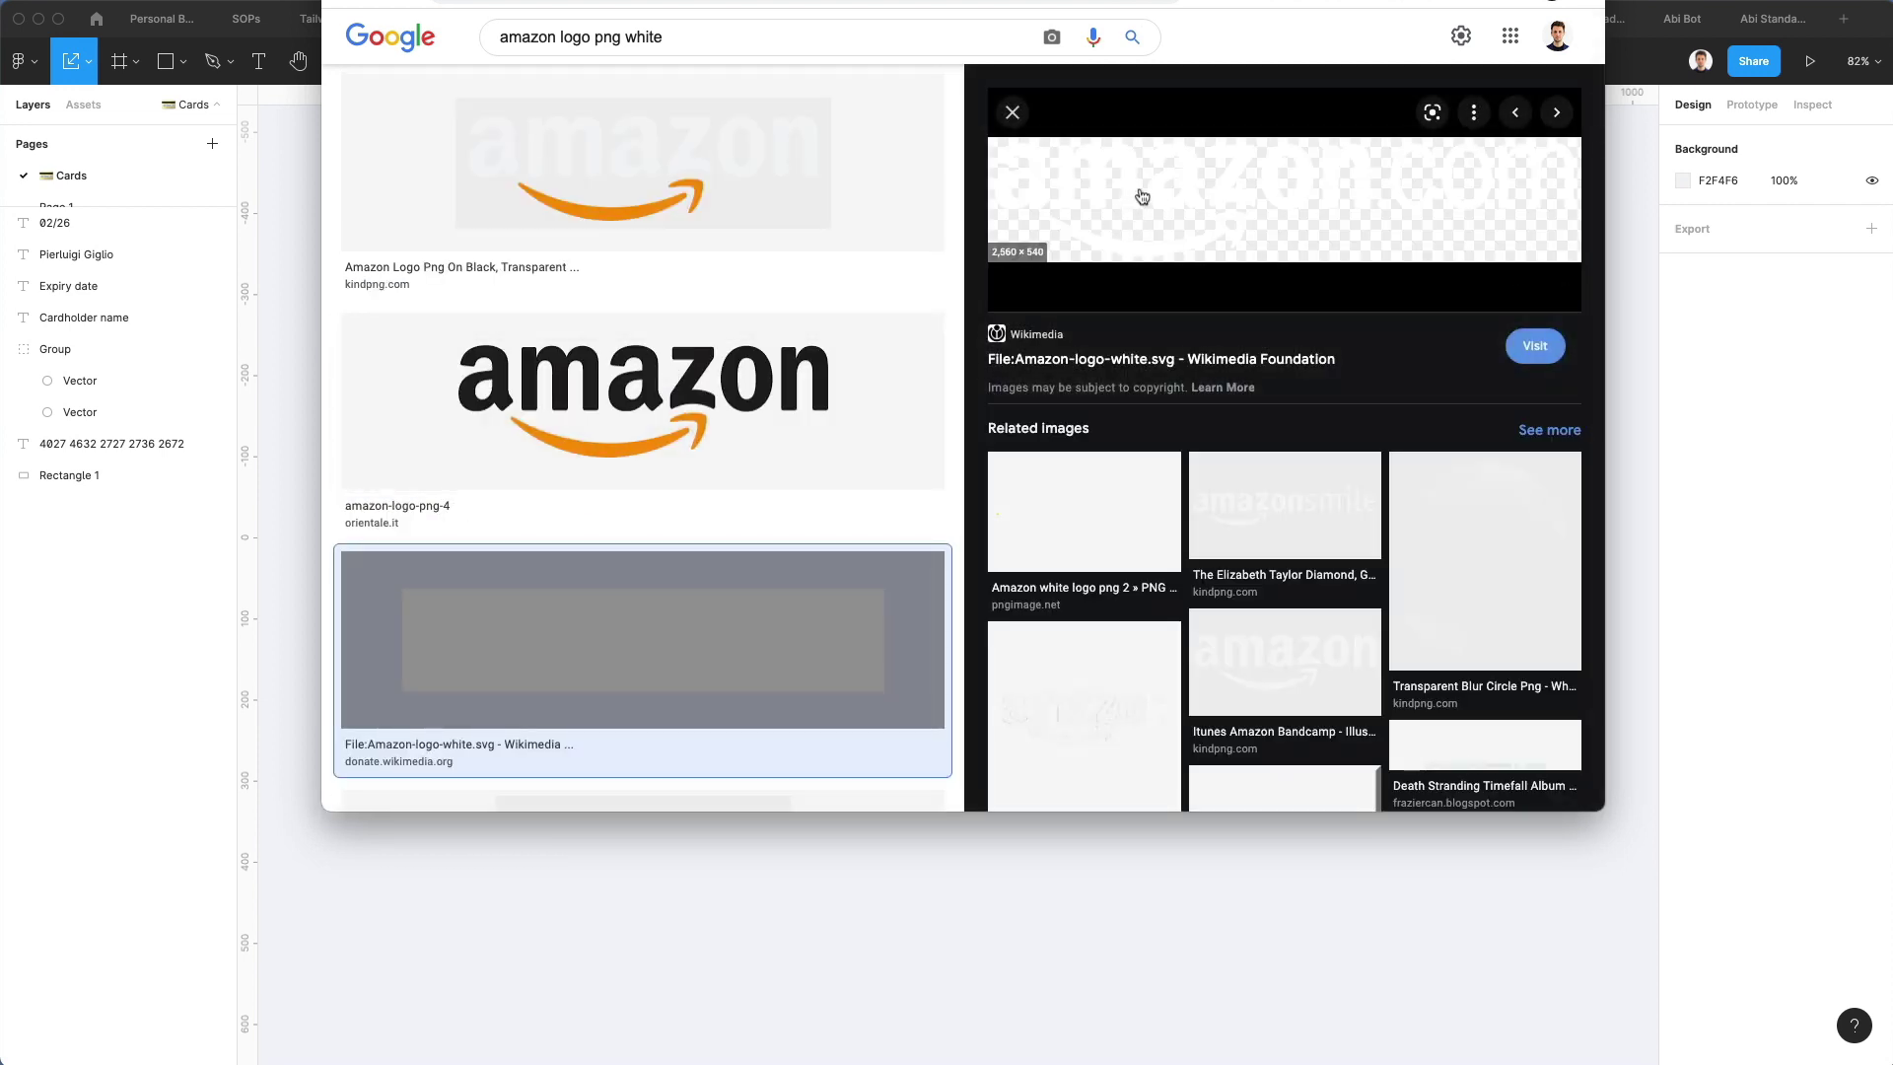
right_click(1142, 196)
left_click(1272, 401)
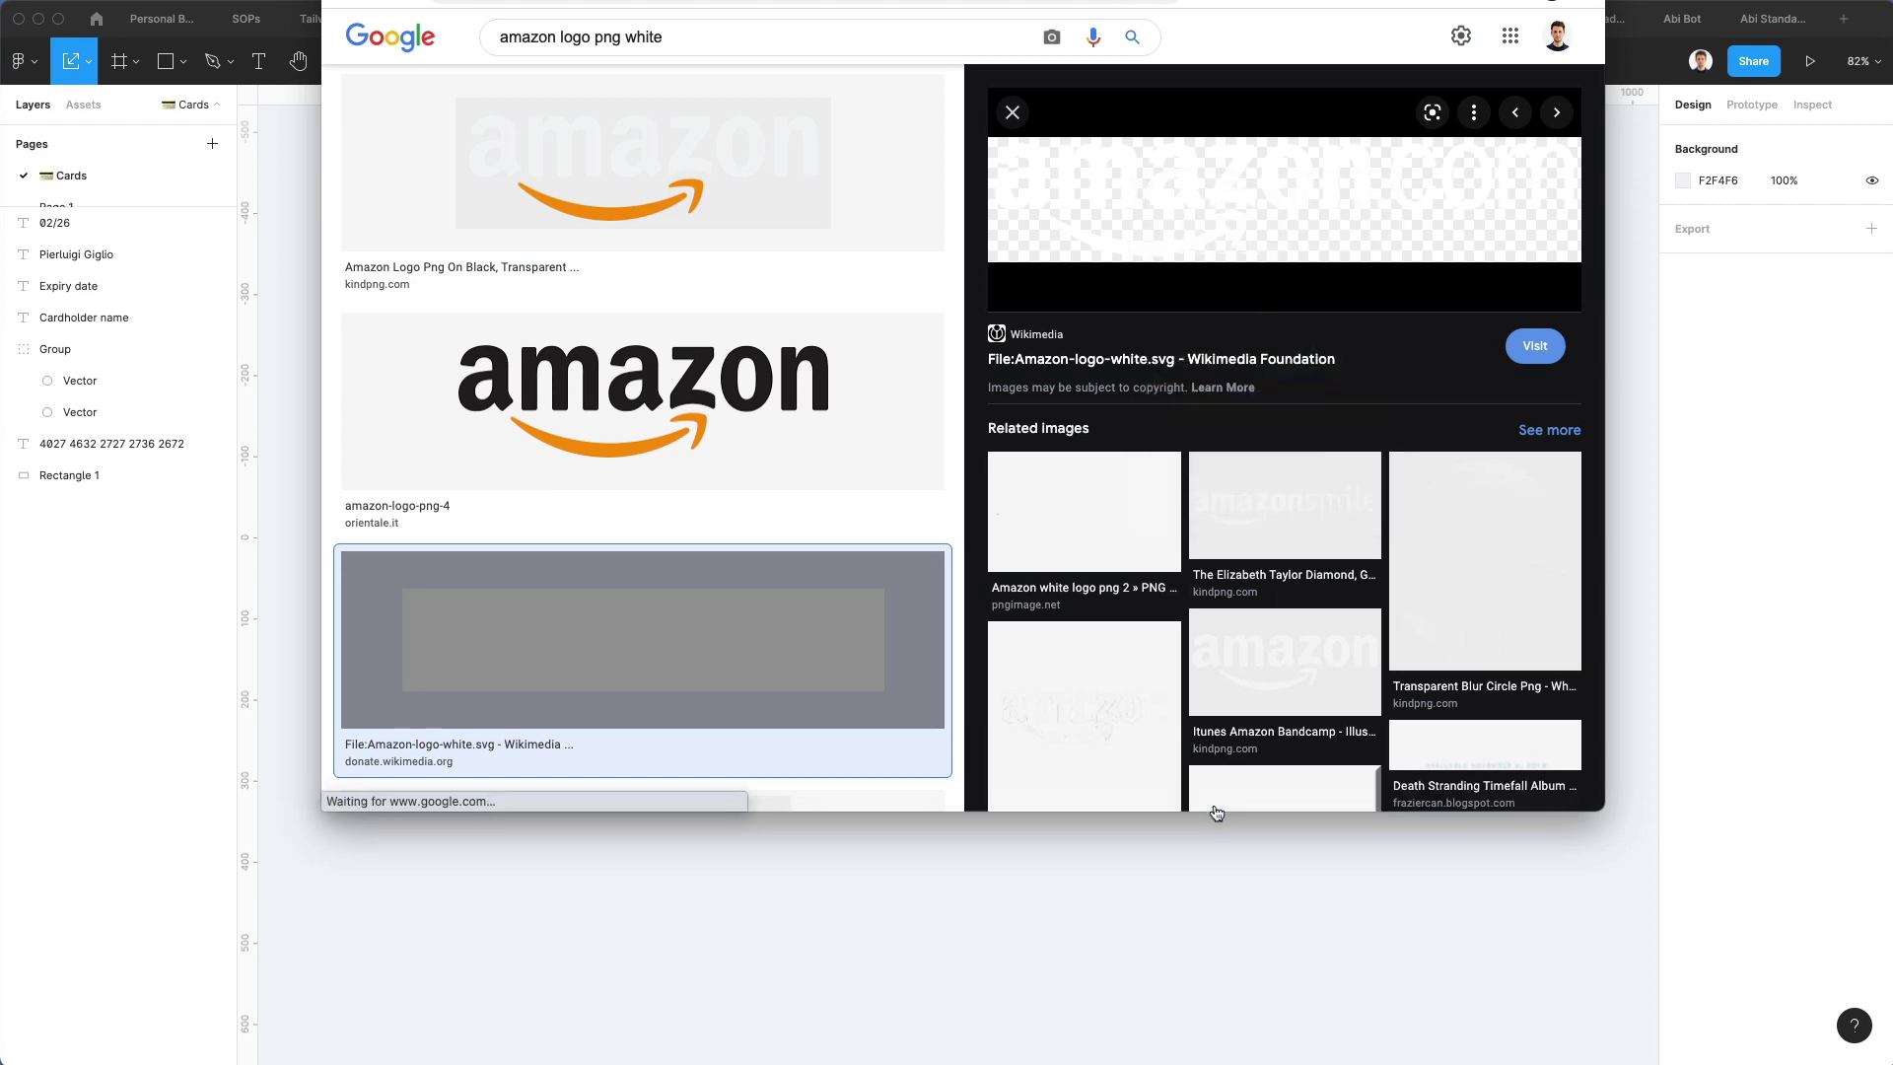
Paste the Amazon logo into Figma, shrink it, and move it to the card's top-right
left_click(1255, 853)
scroll(1199, 524, "down", 1)
key("super+v")
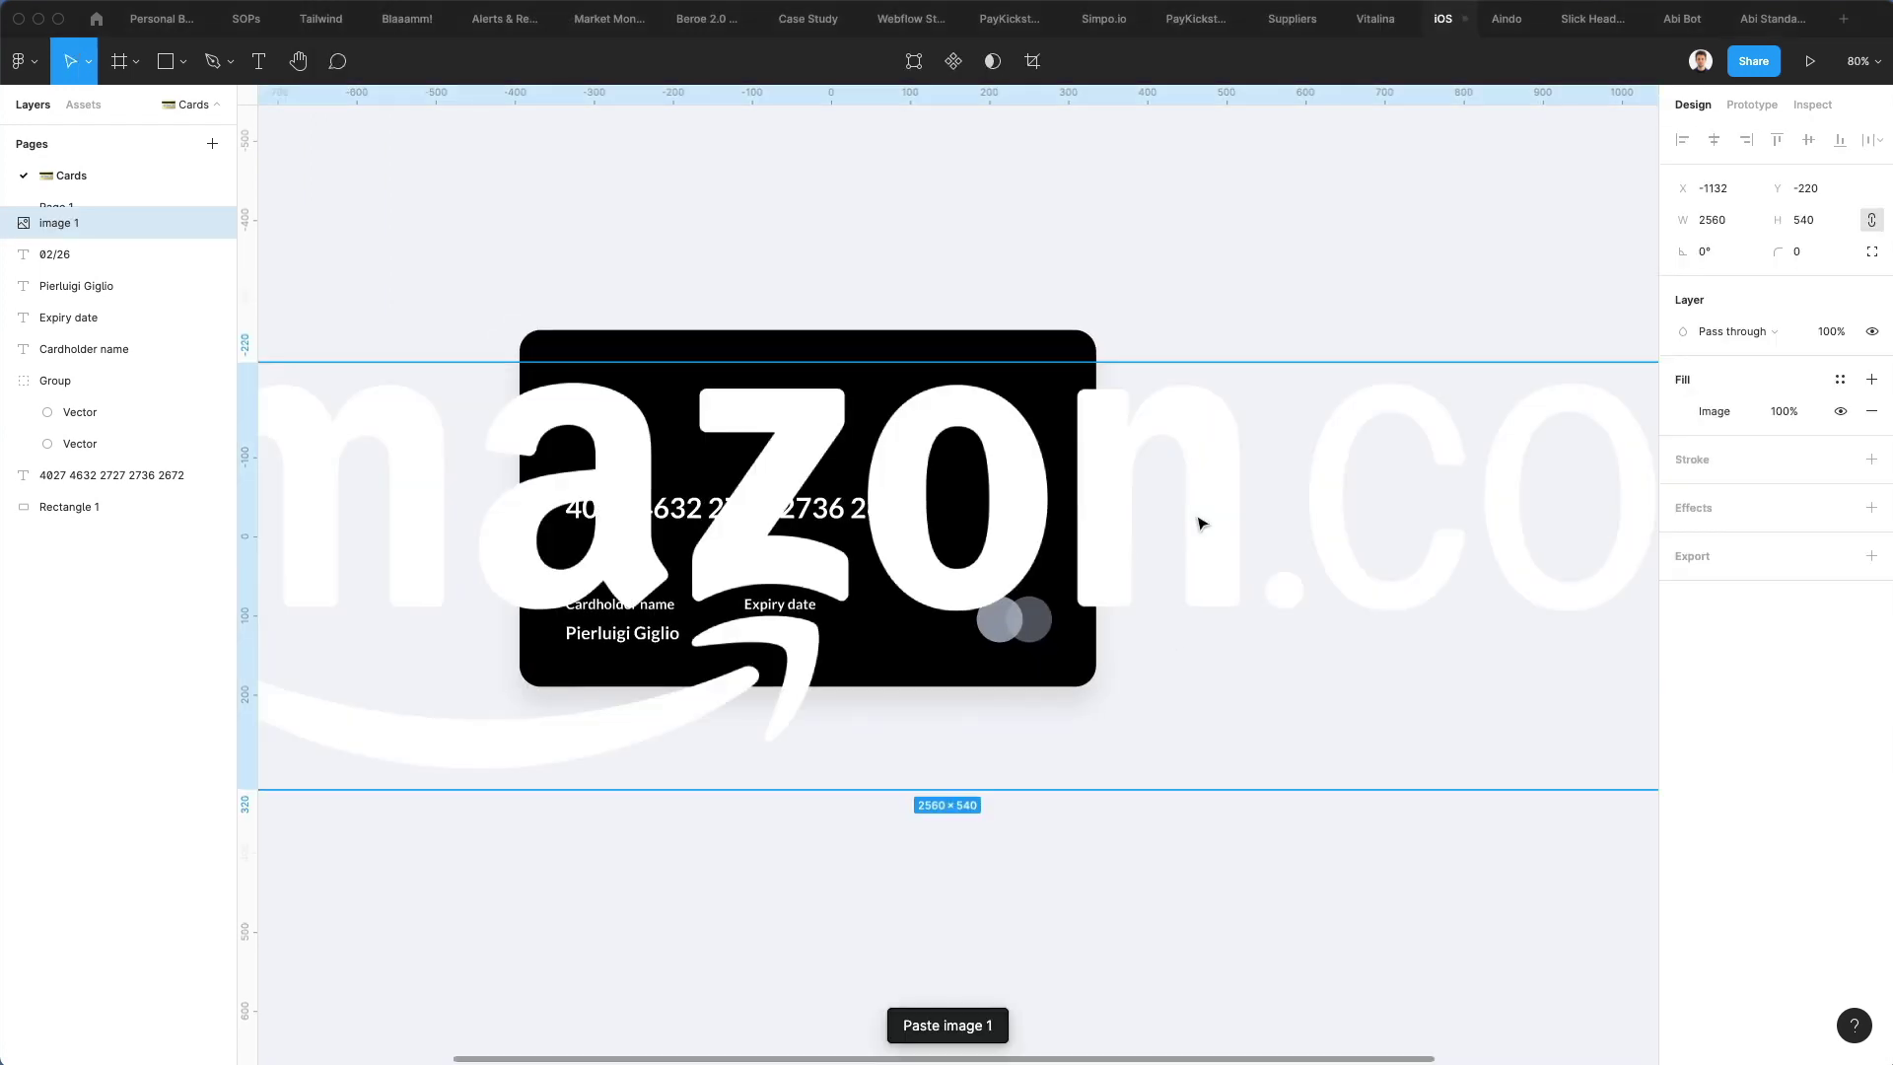
left_click_drag(1111, 364, 1043, 404)
left_click_drag(937, 441, 907, 406)
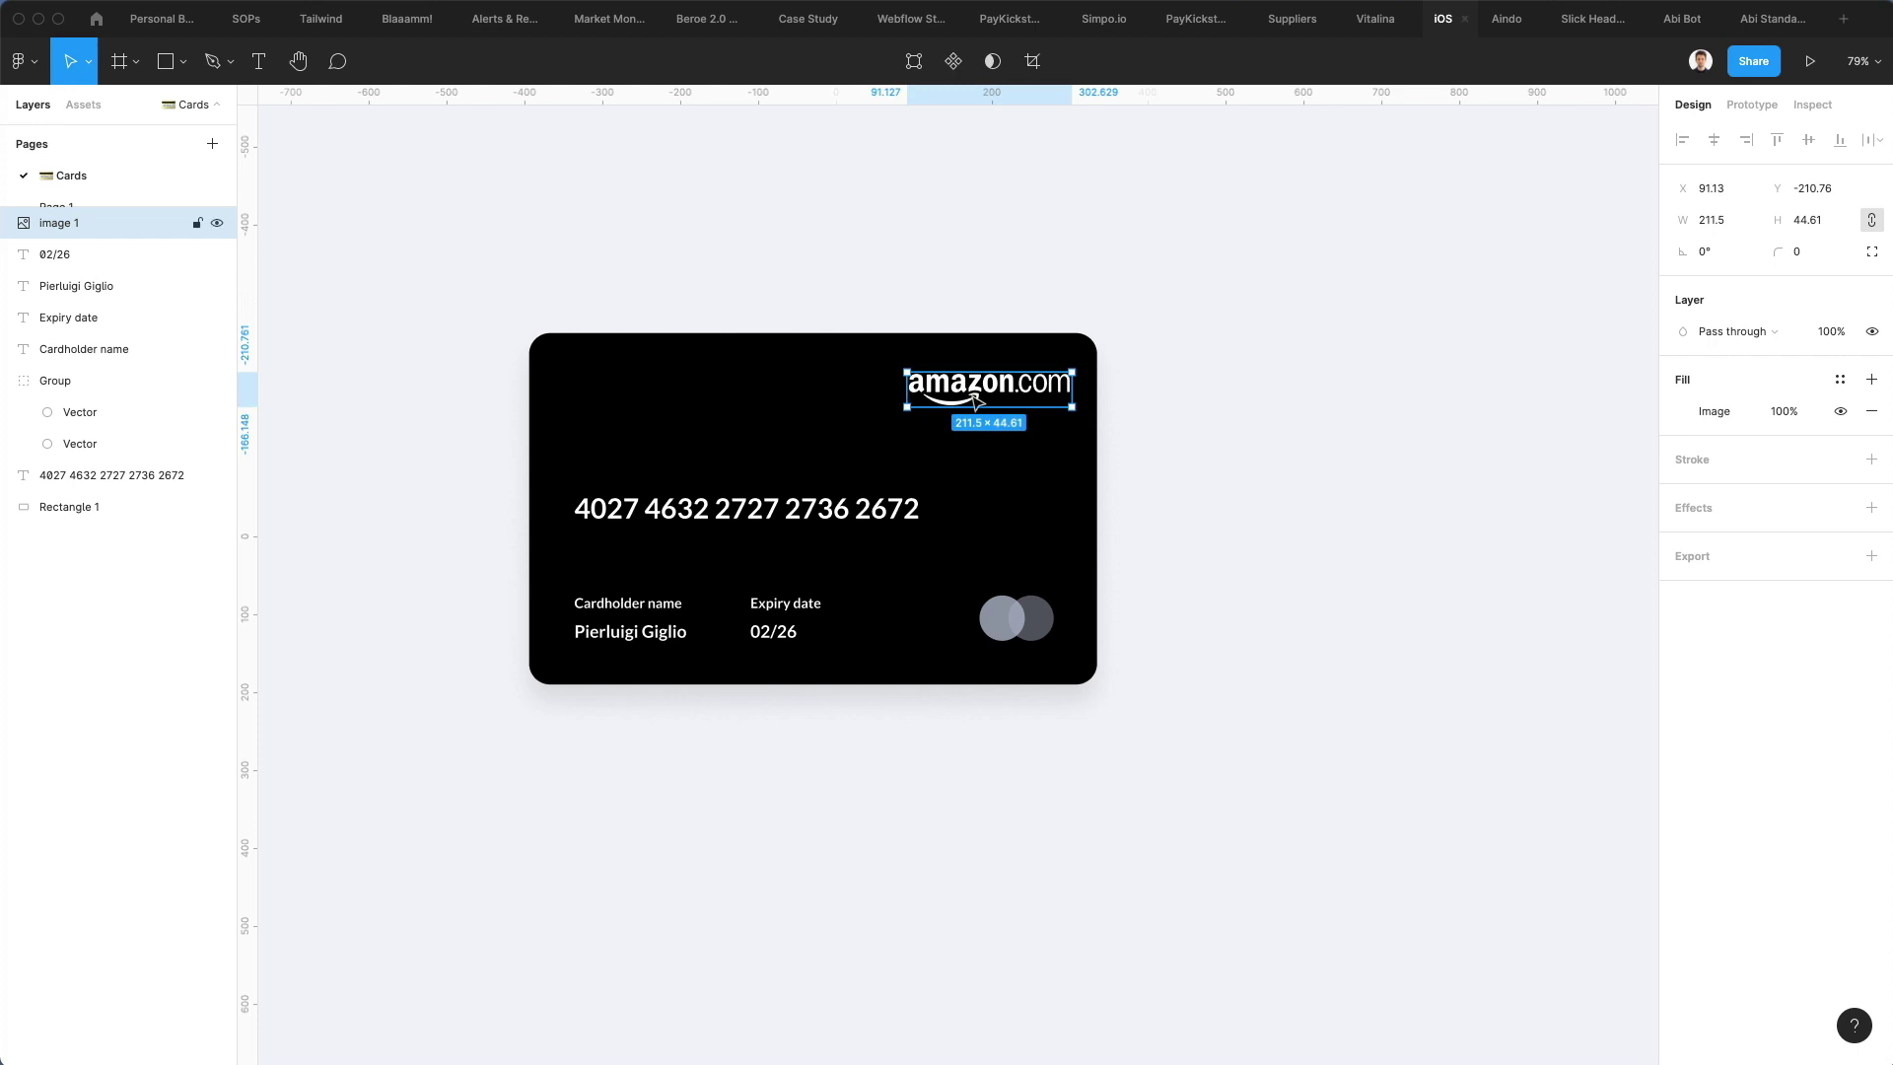
key("Left")
key("Left")
key("Left")
key("Left")
key("Left")
key("Left")
key("Left")
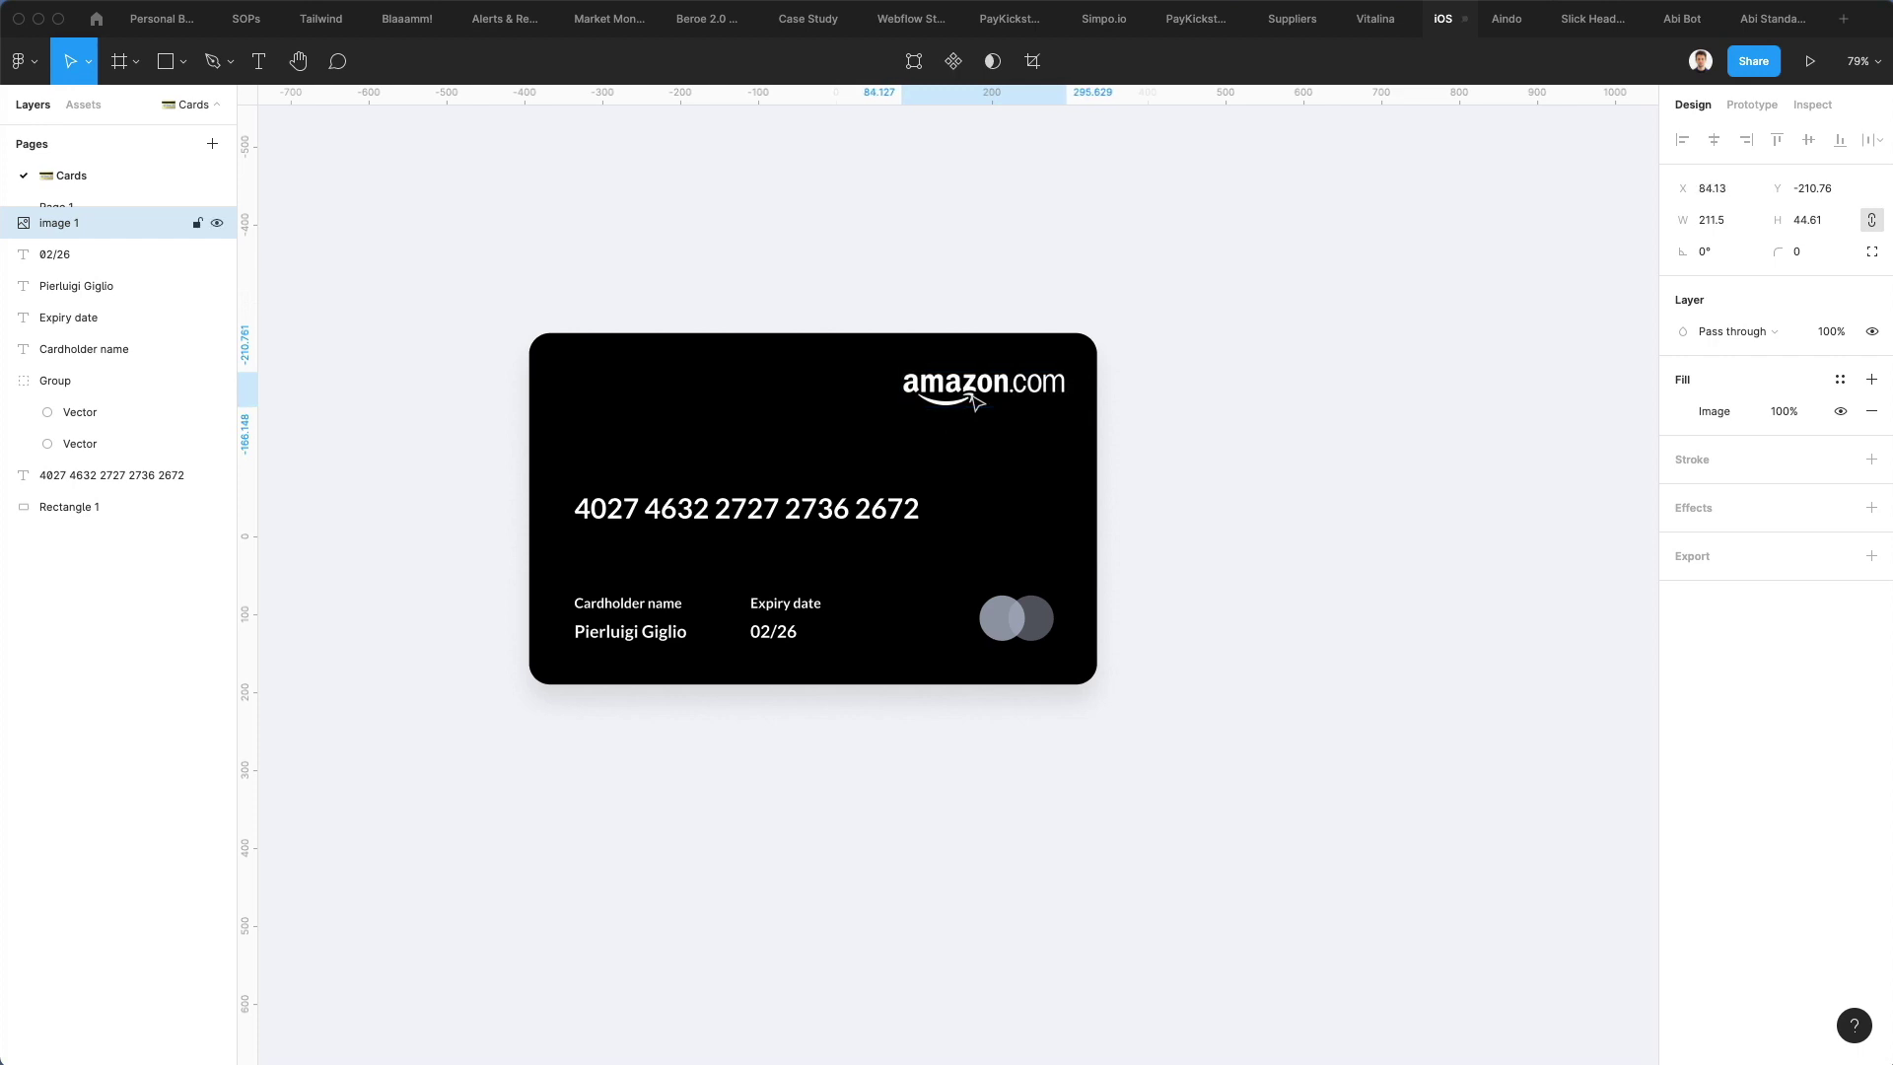
Align the logo to the right margin at 184.63×38.95 and copy the name text top-left
scroll(975, 400, "up", 5)
scroll(976, 401, "up", 4)
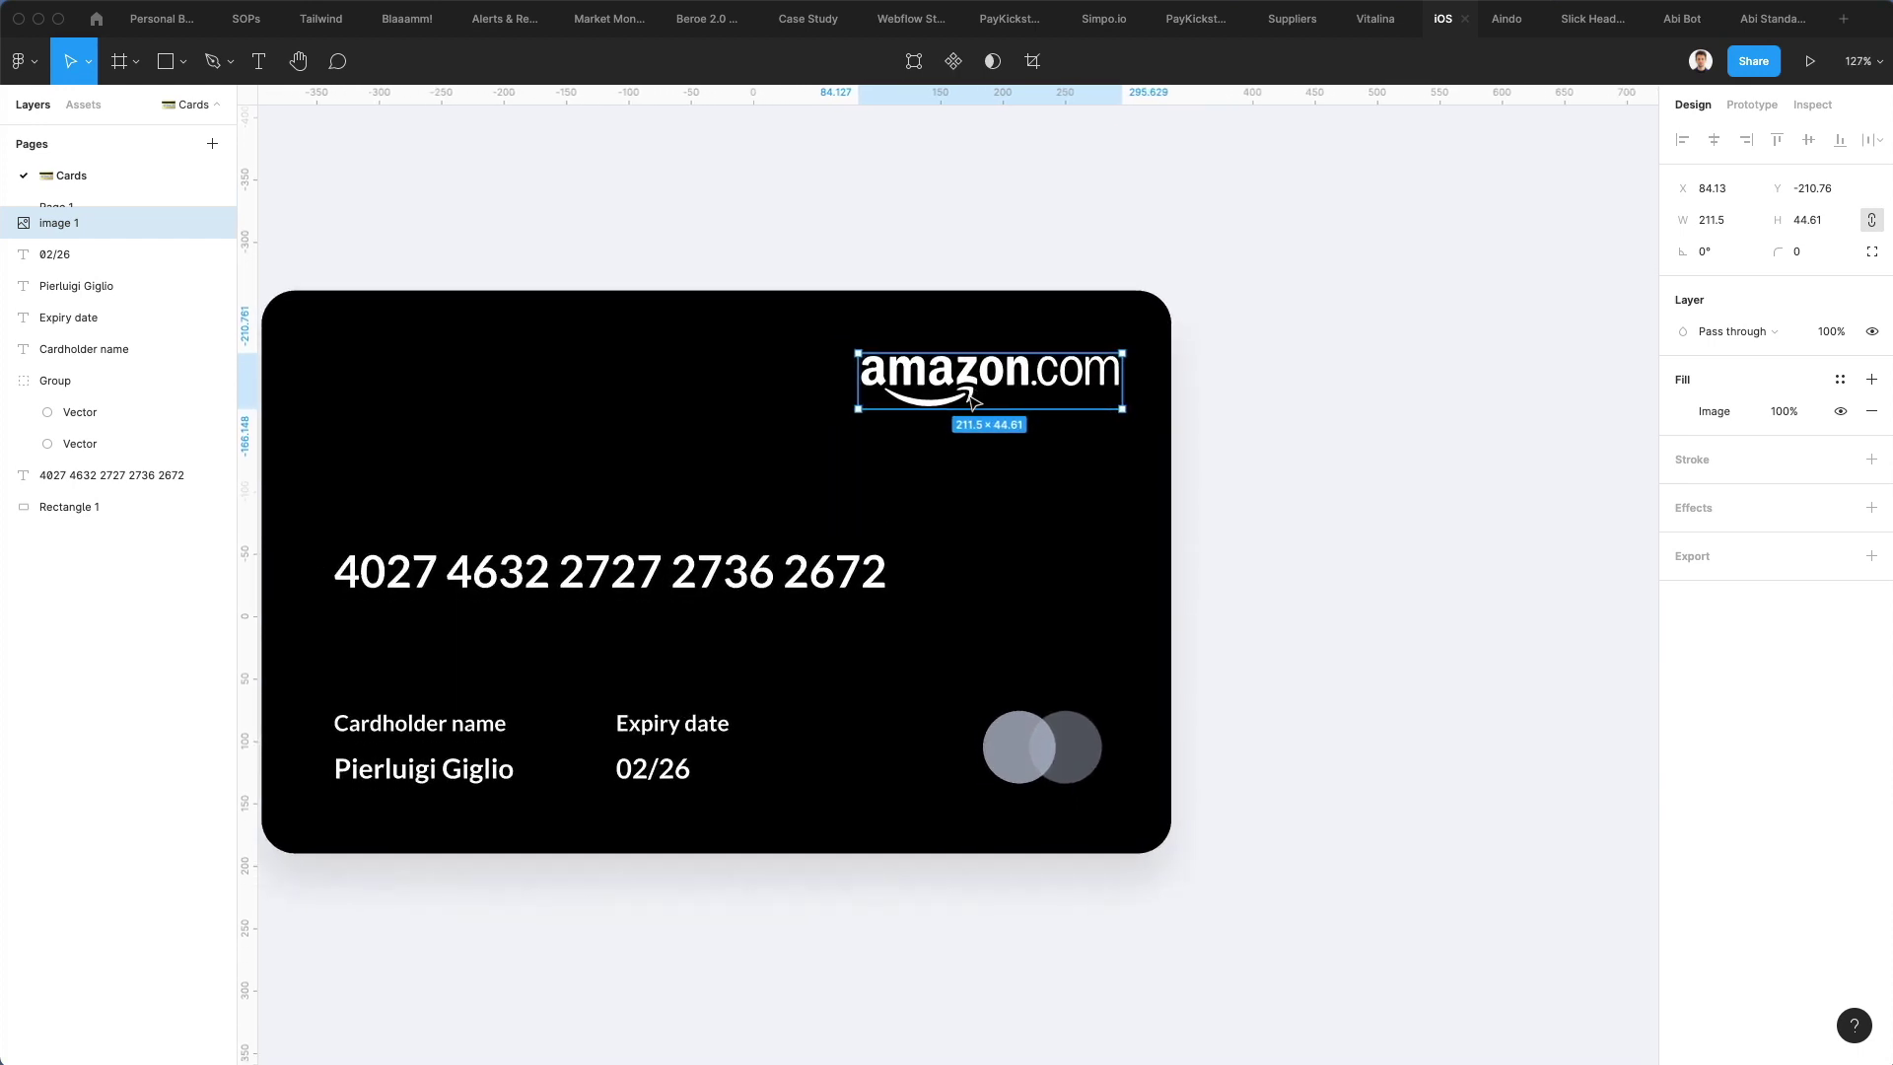
scroll(976, 399, "left", 3)
left_click_drag(1130, 403, 1104, 403)
left_click_drag(912, 417, 945, 407)
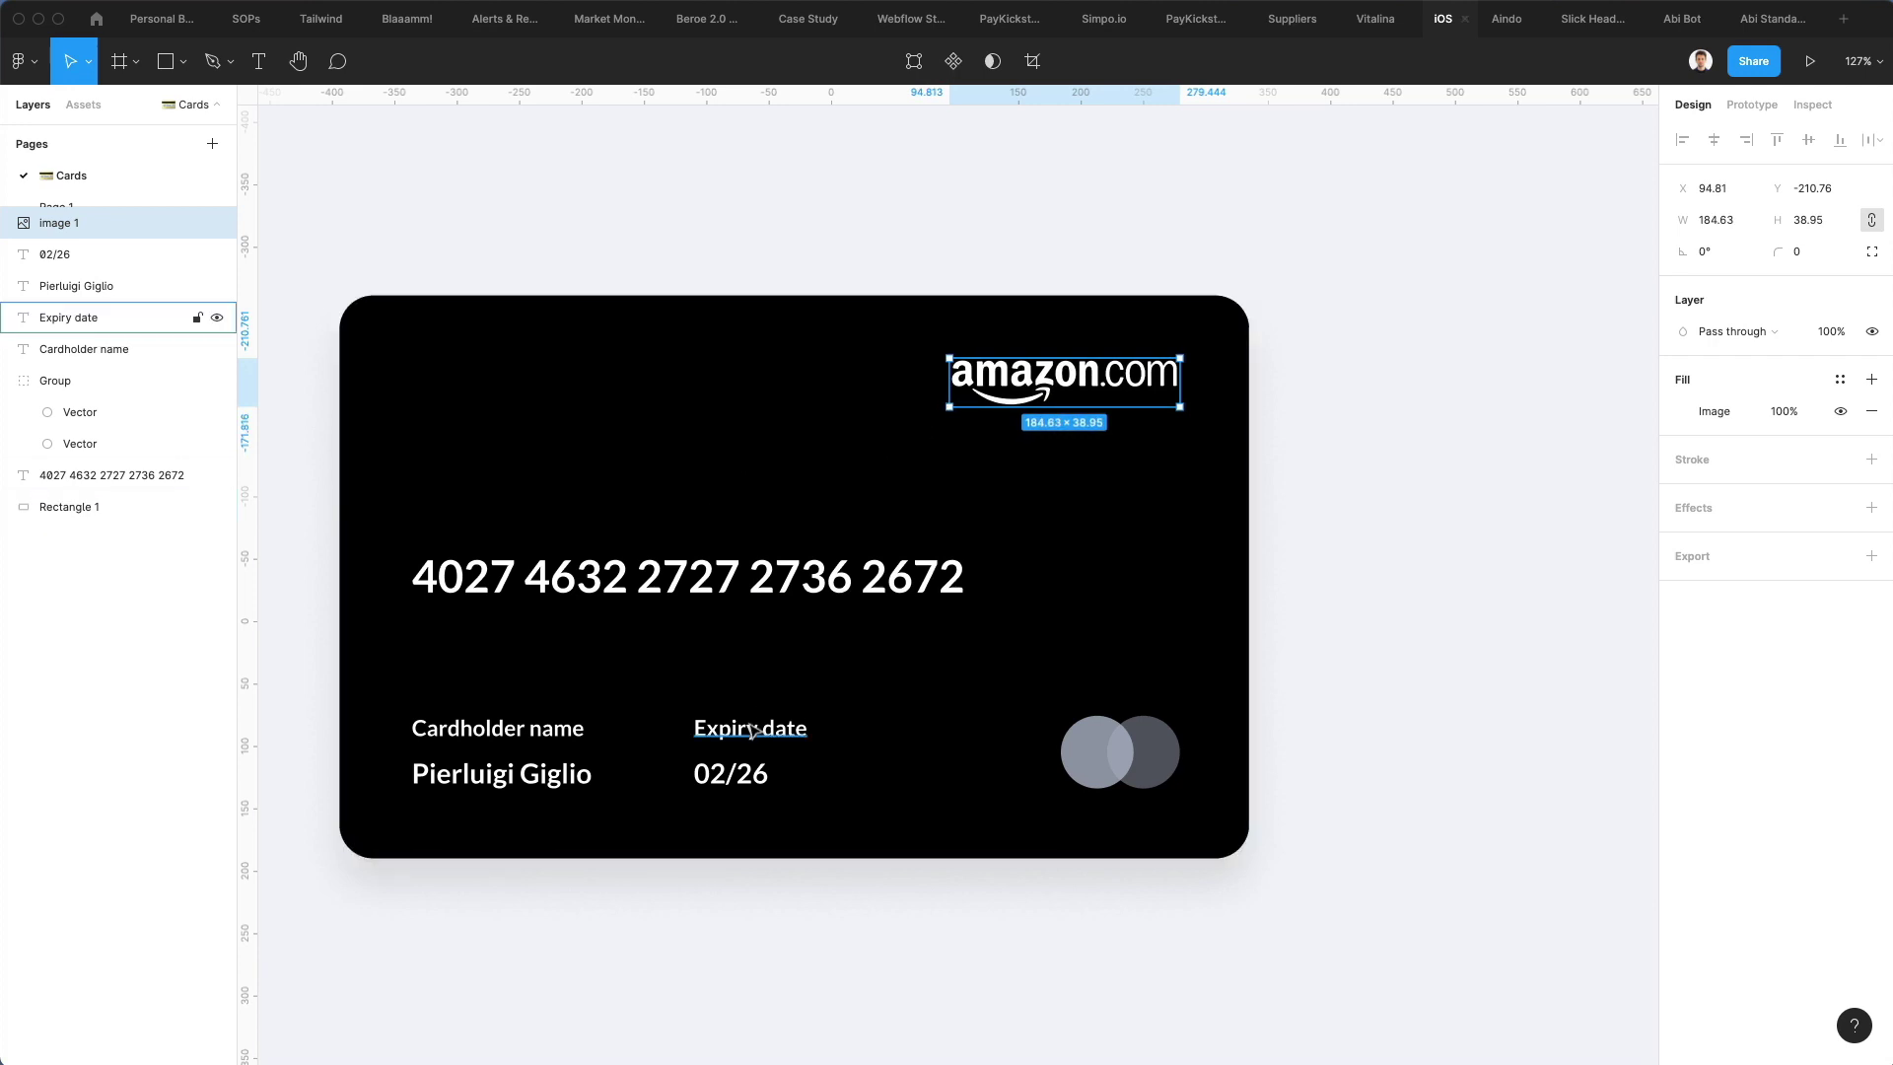
left_click_drag(545, 776, 561, 384)
Change the top-left text to 'Gift Card' in Black weight at size 26, nudged up into alignment
double_click(553, 375)
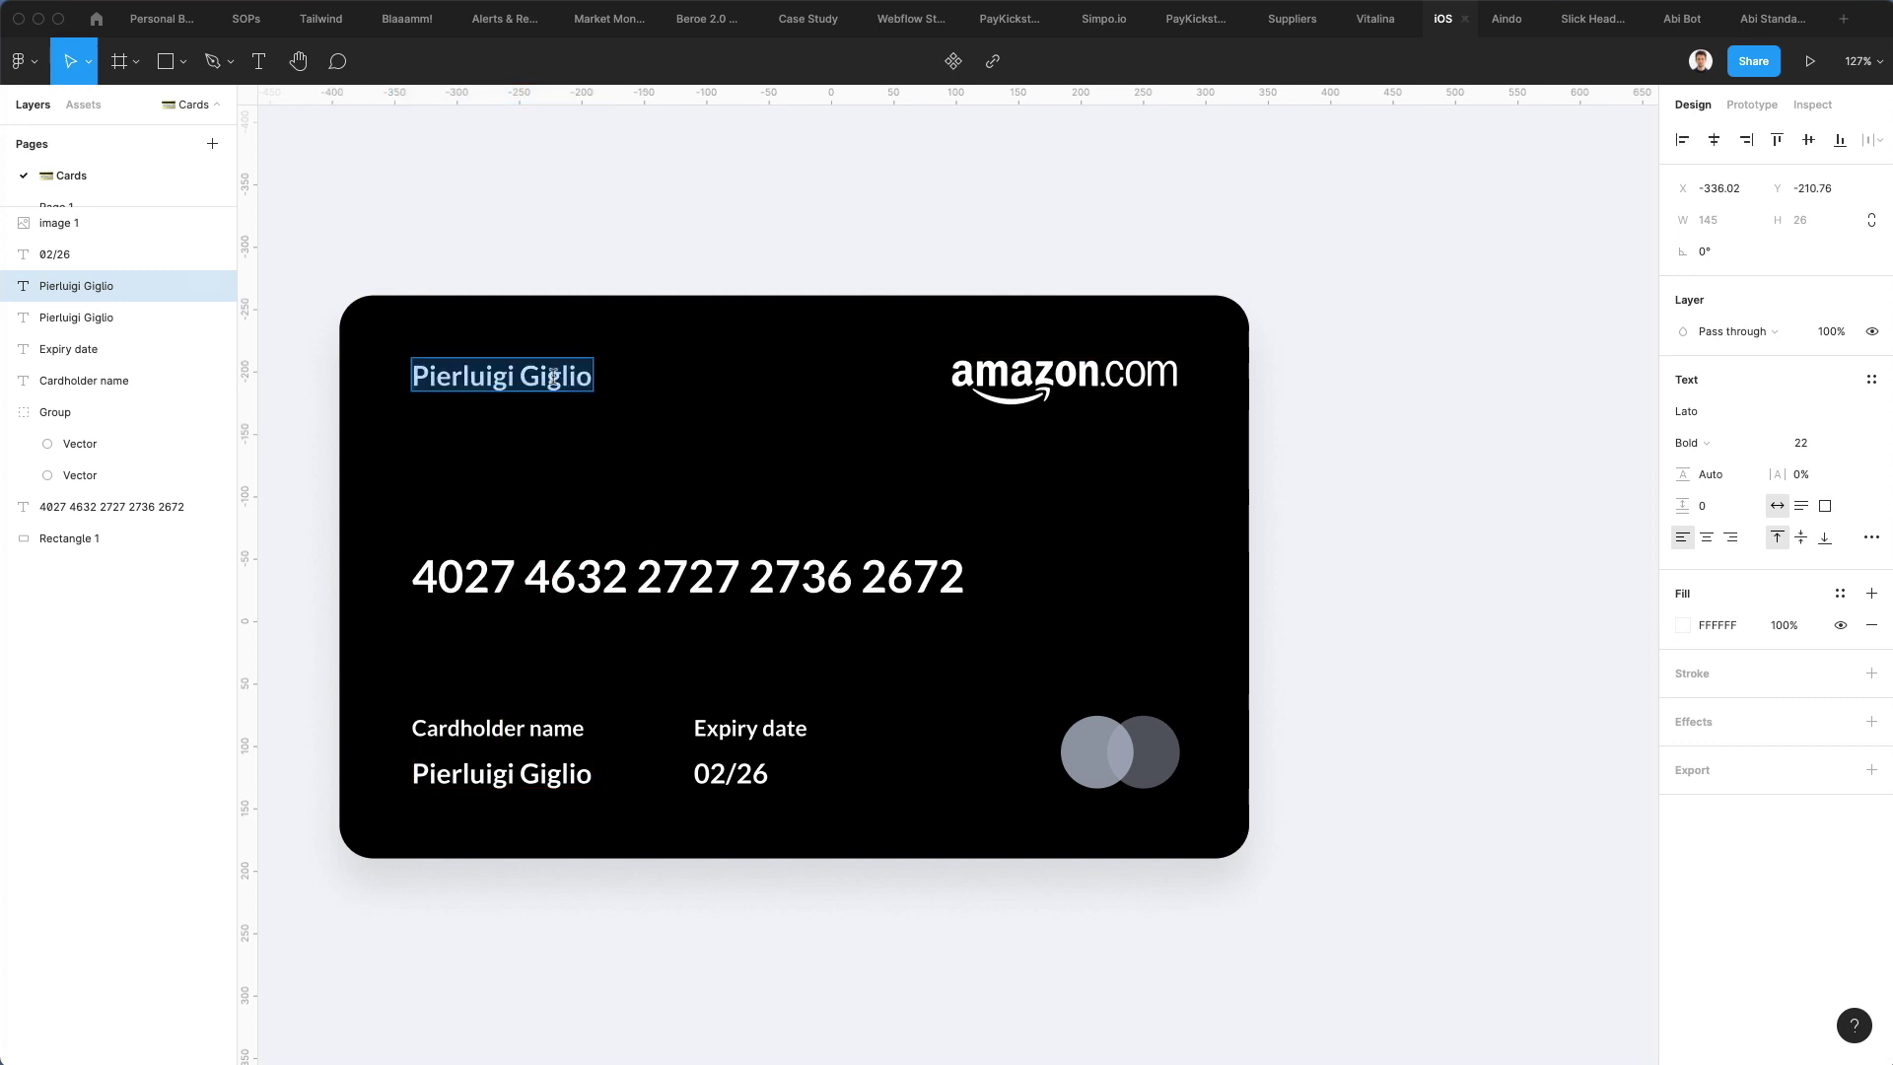
type("Gift")
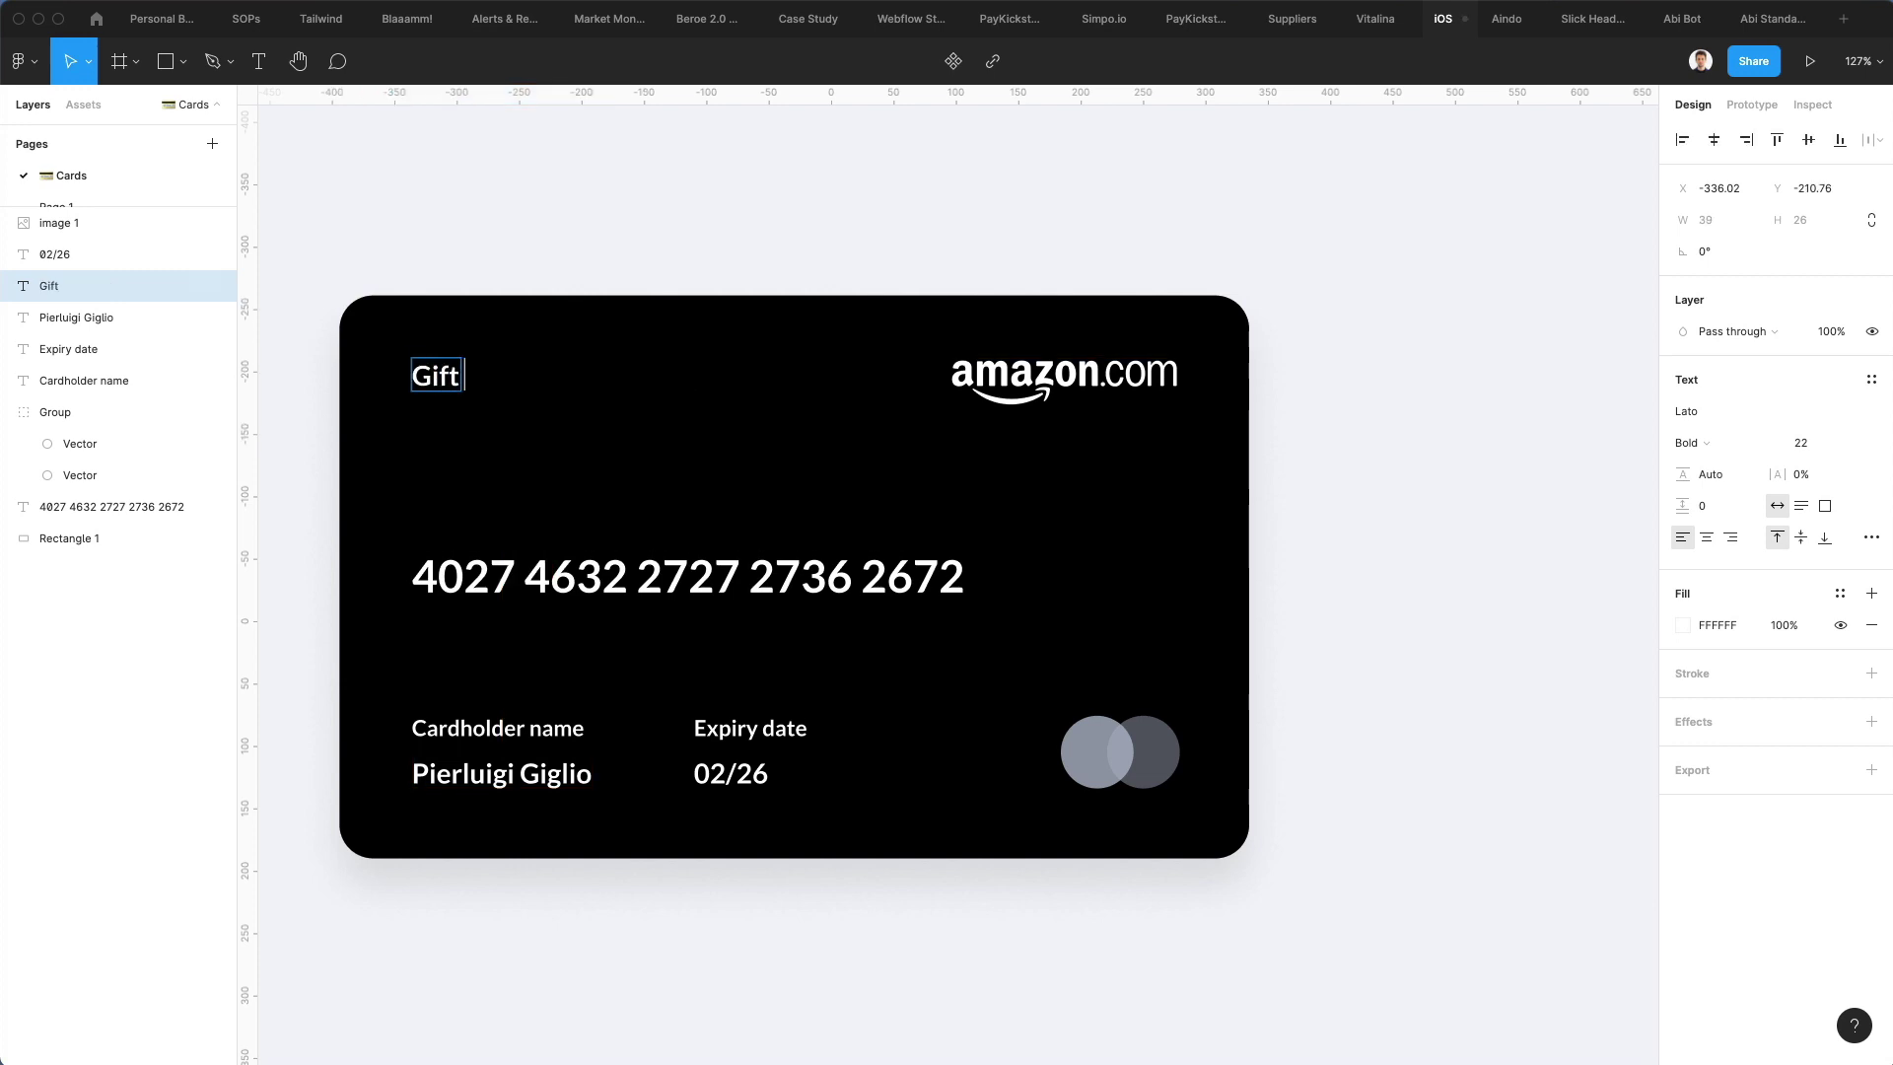
type(" Card")
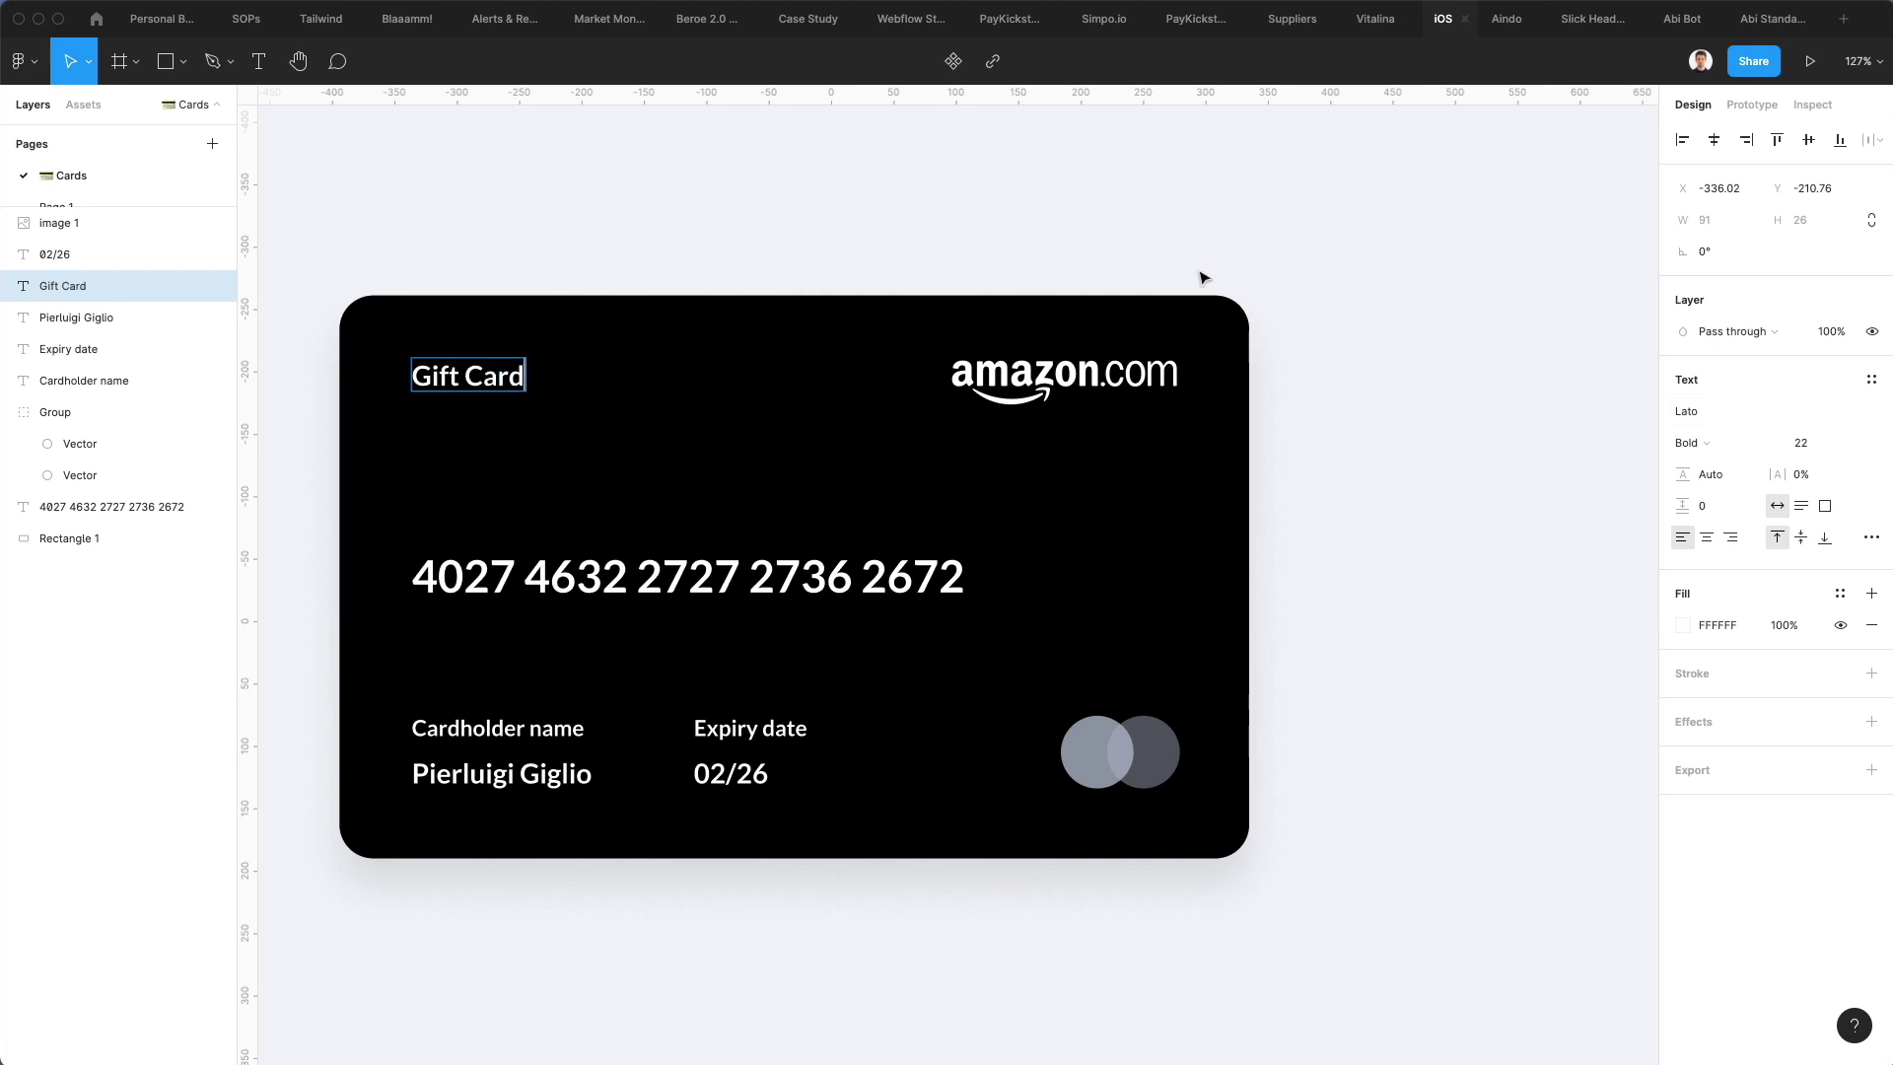
key("Escape")
left_click(1693, 442)
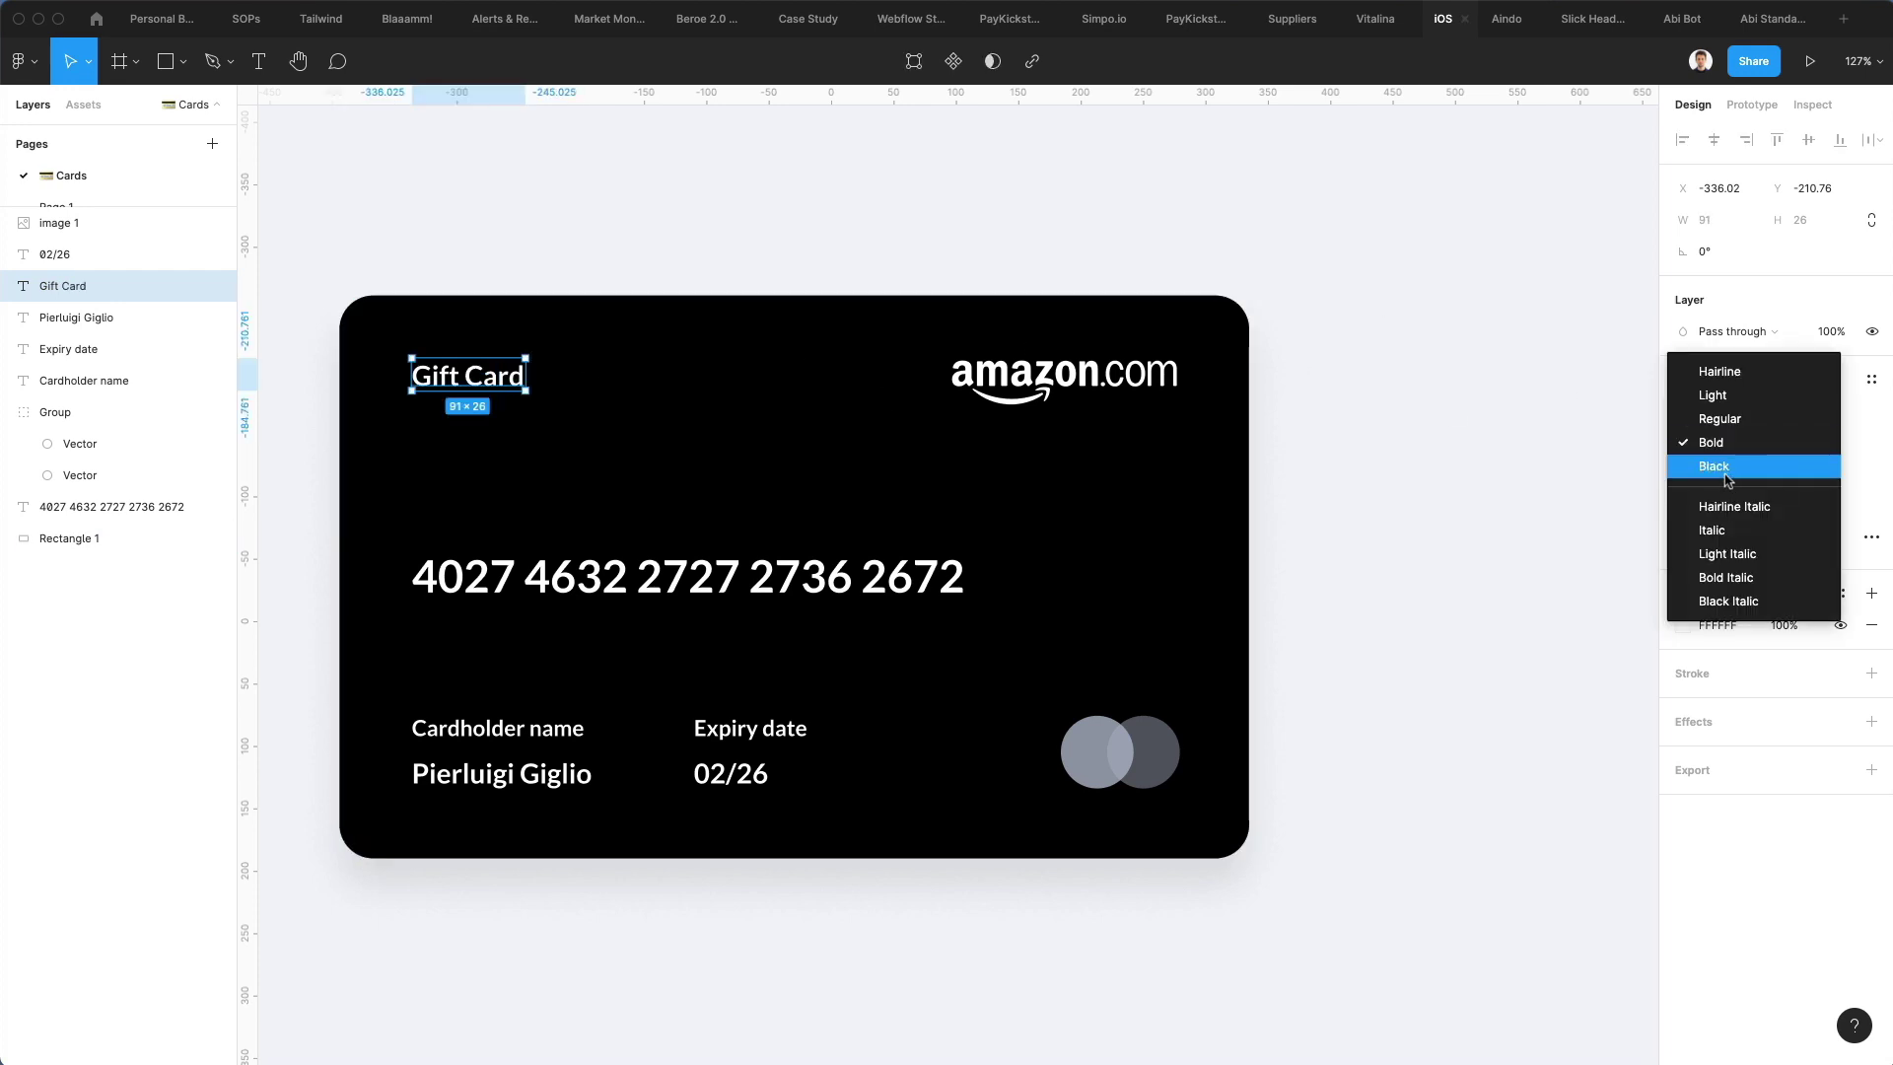
left_click(1724, 468)
left_click(1800, 443)
key("Up")
key("Up")
key("Up")
key("Up")
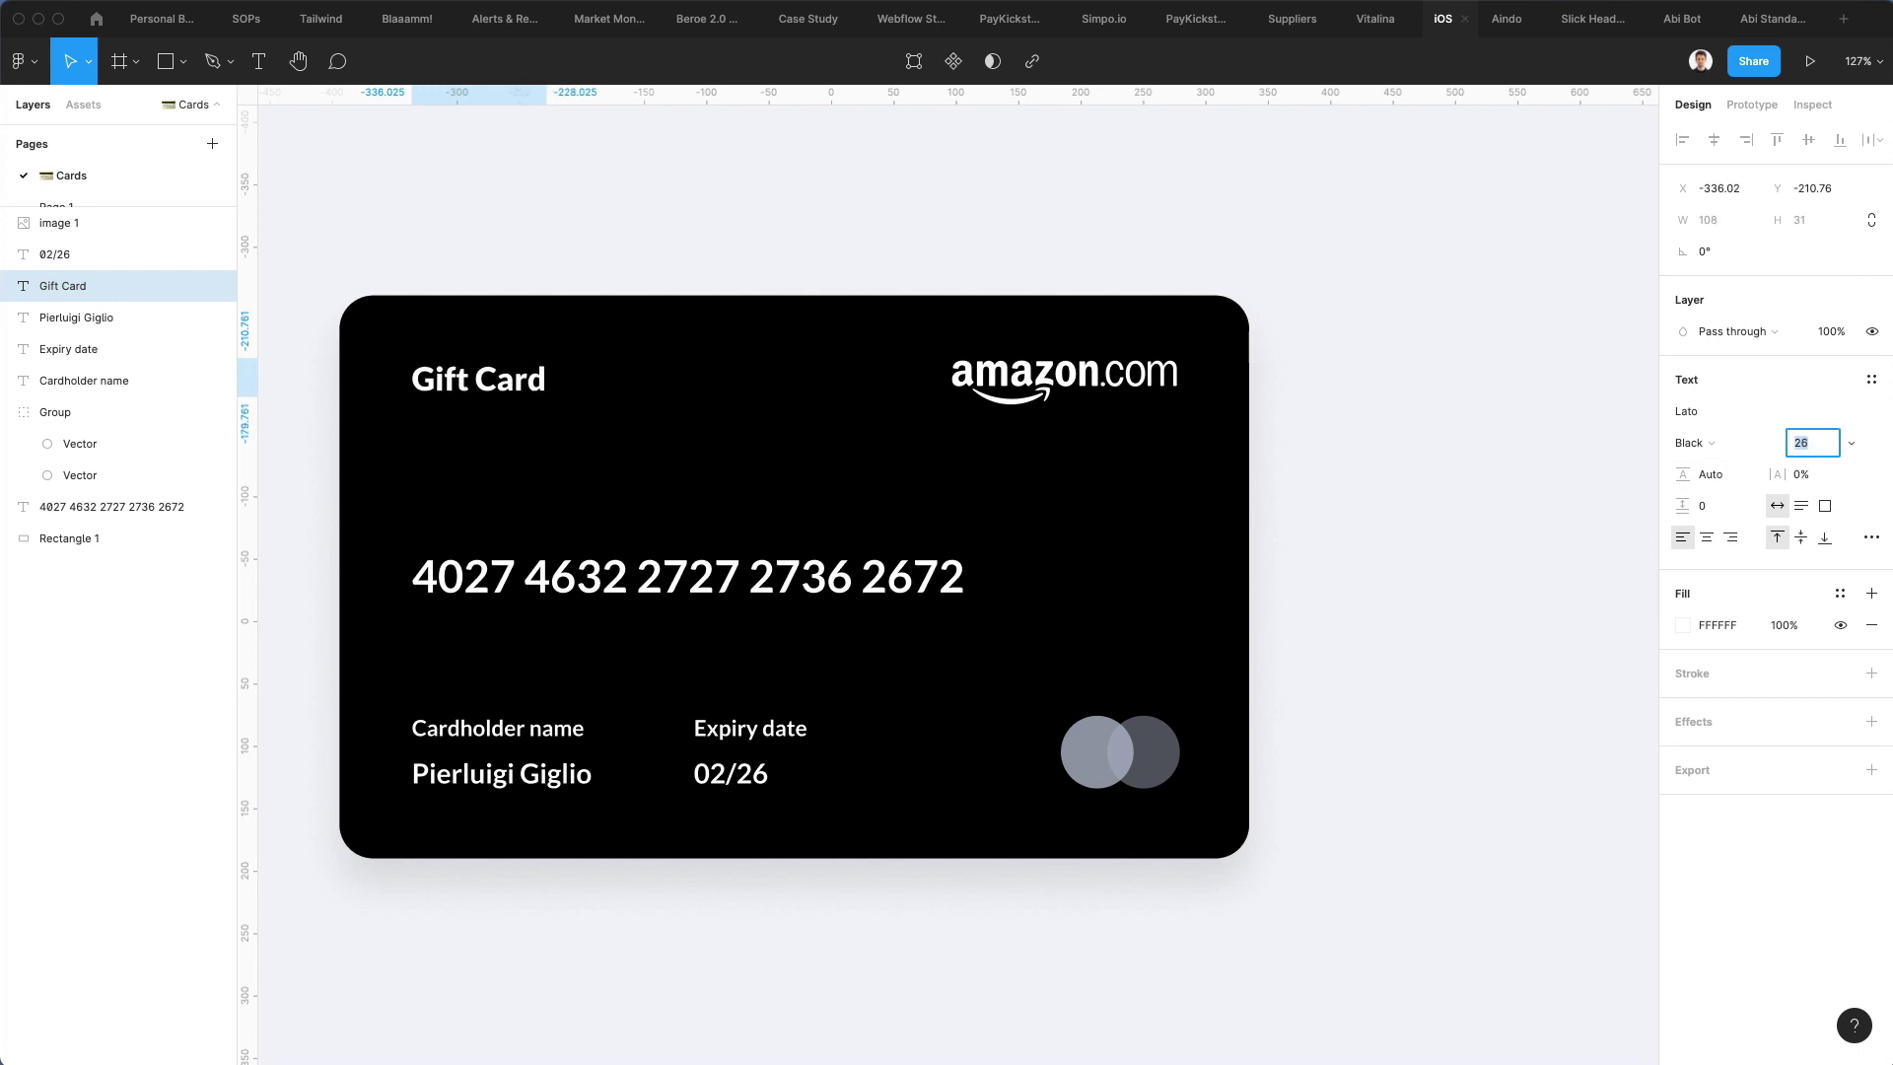
key("Return")
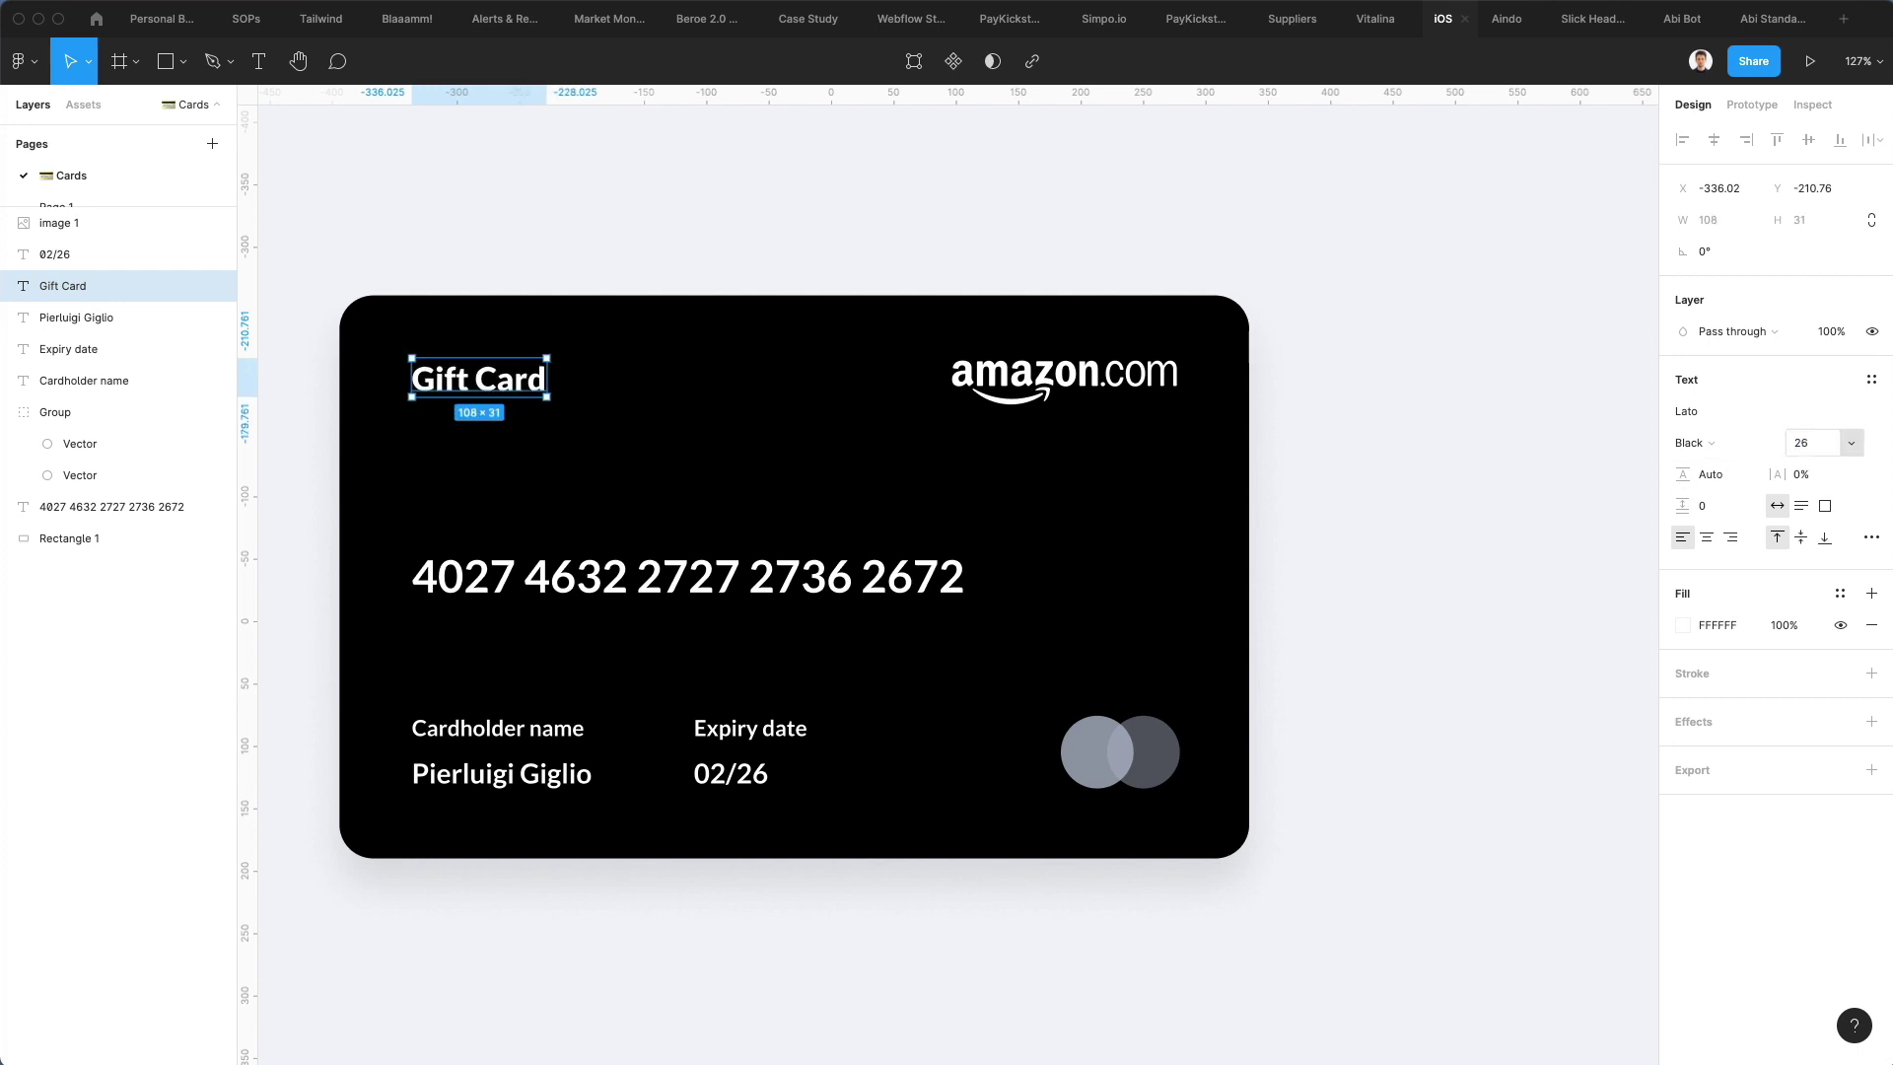
key("Escape")
left_click(459, 396)
left_click_drag(460, 396, 458, 394)
Widen the card number's letter spacing and keep it on a single line
left_click(591, 576)
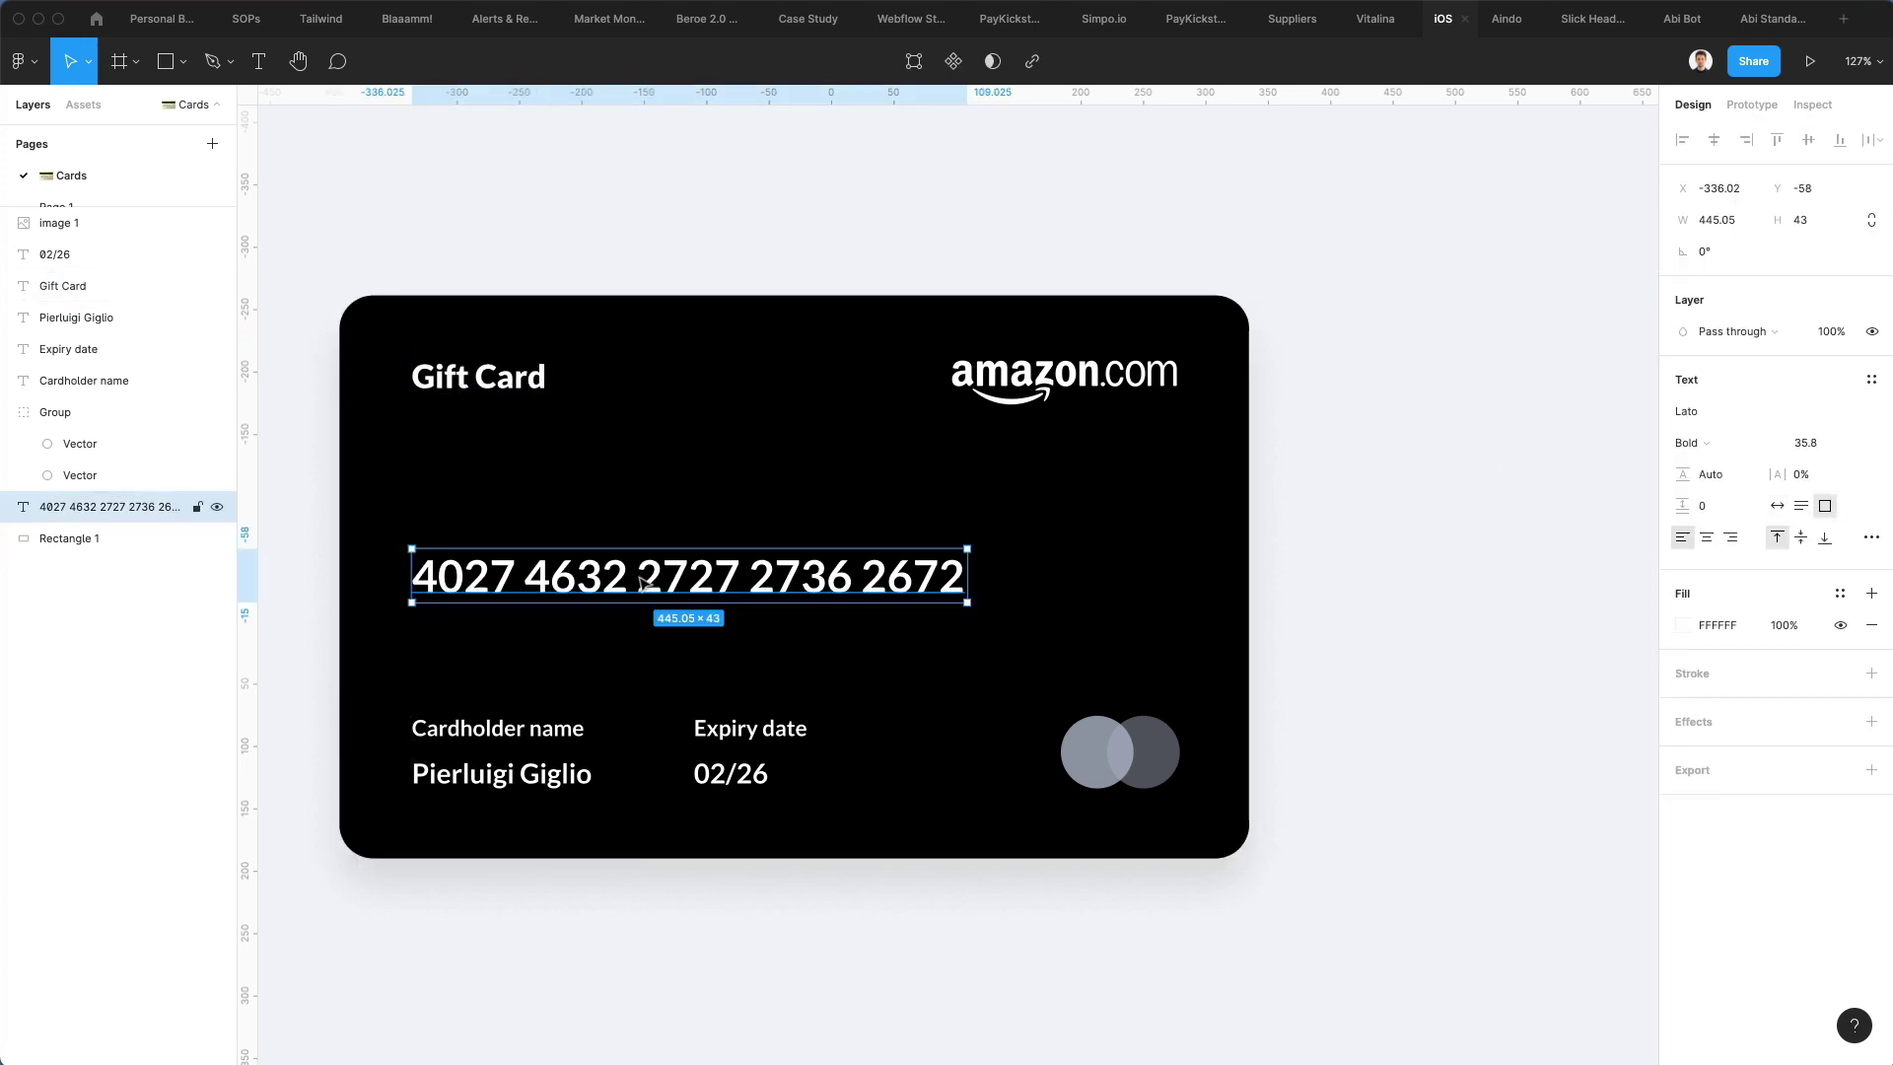
left_click_drag(1785, 472, 1788, 474)
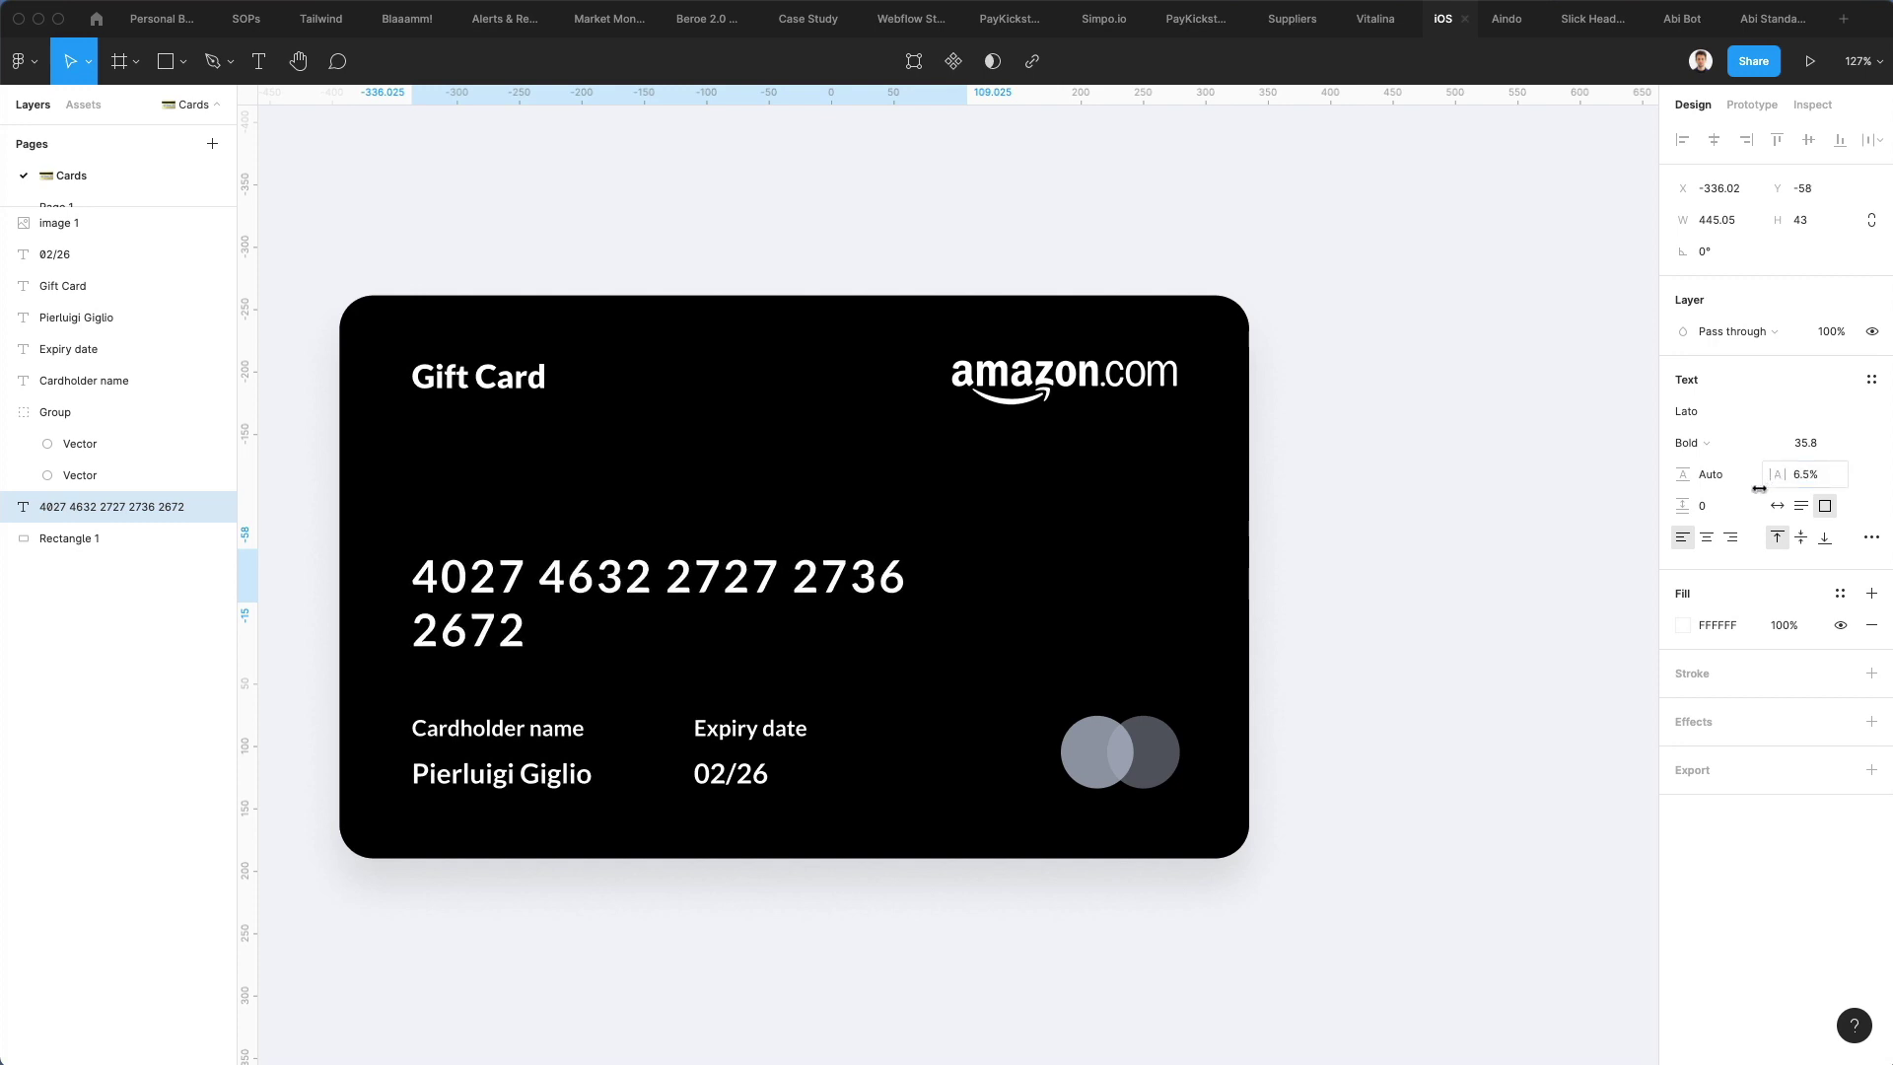
left_click(1776, 506)
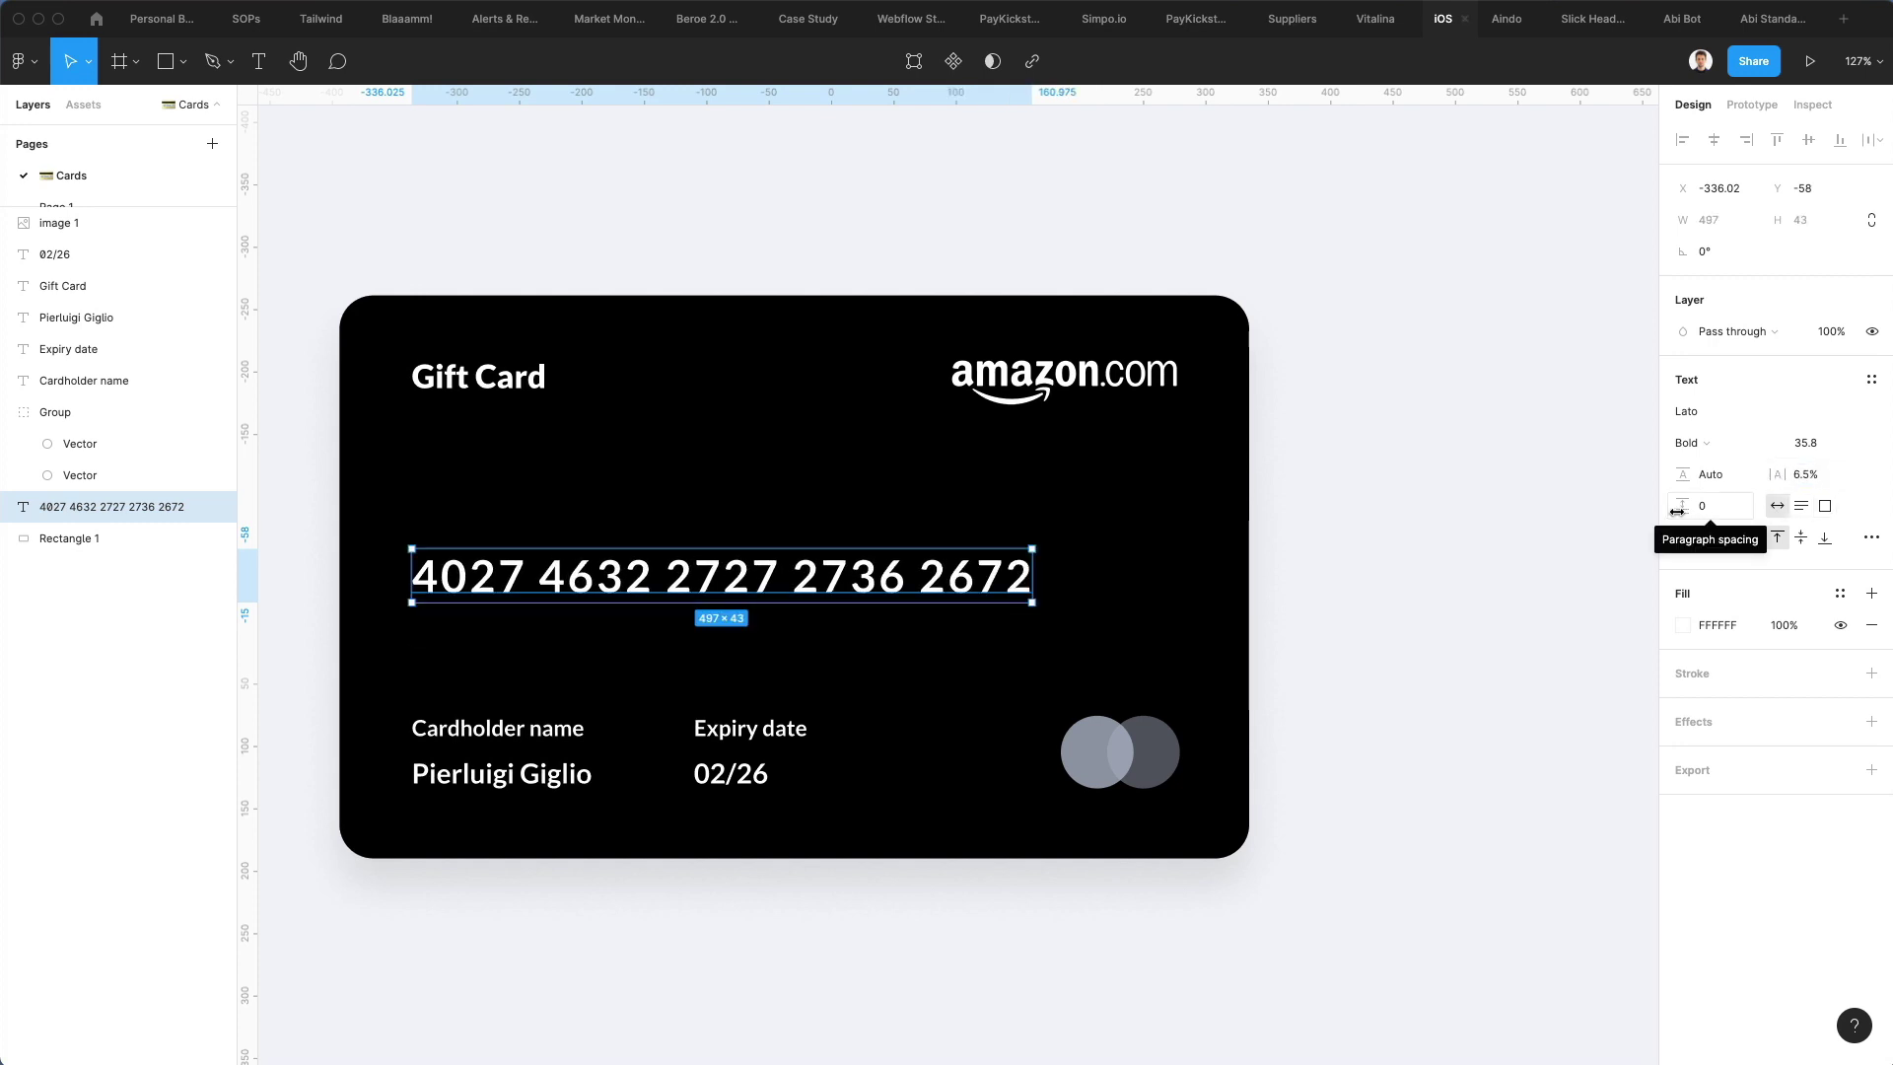
scroll(1314, 507, "down", 3)
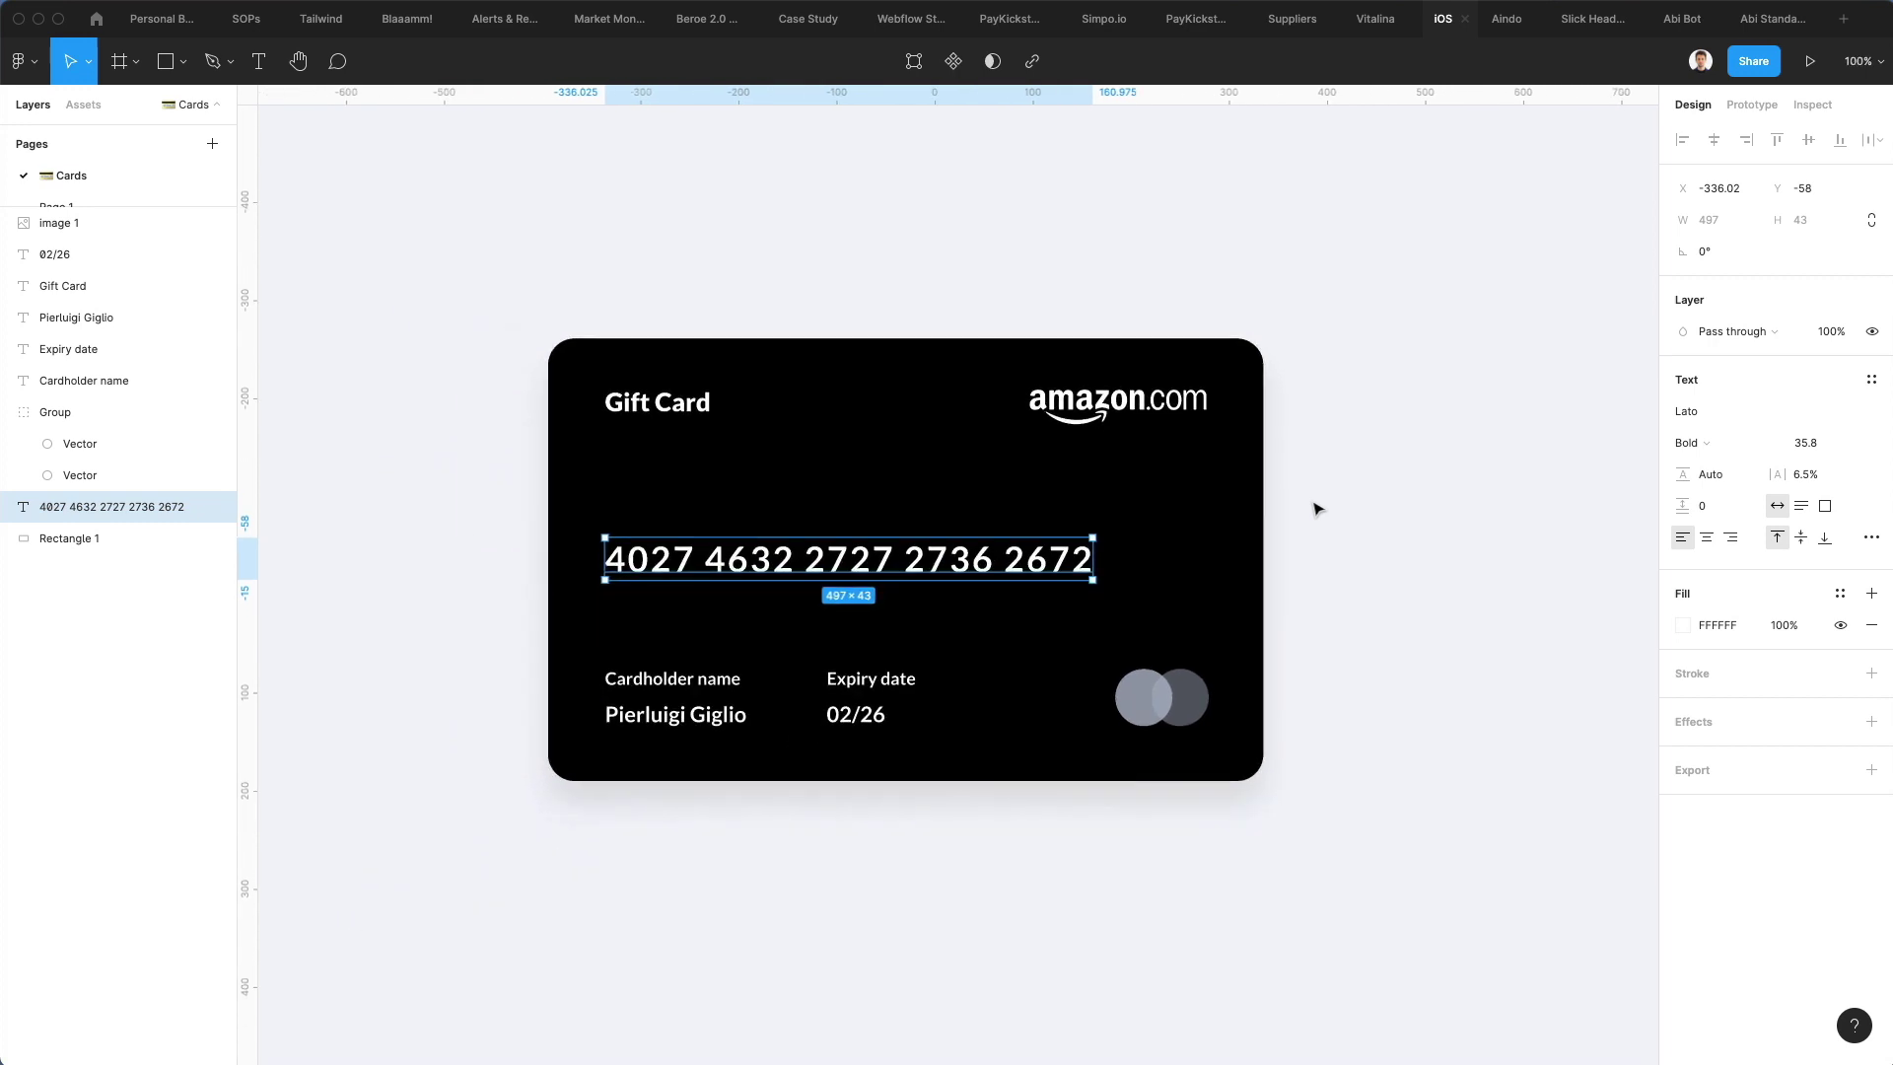
left_click(1318, 508)
scroll(1316, 508, "down", 1)
scroll(1316, 507, "down", 2)
left_click(1072, 468)
scroll(1075, 466, "down", 2)
left_click(1318, 493)
Set the card number's font size to 36.8 and nudge it up slightly
scroll(1335, 507, "down", 2)
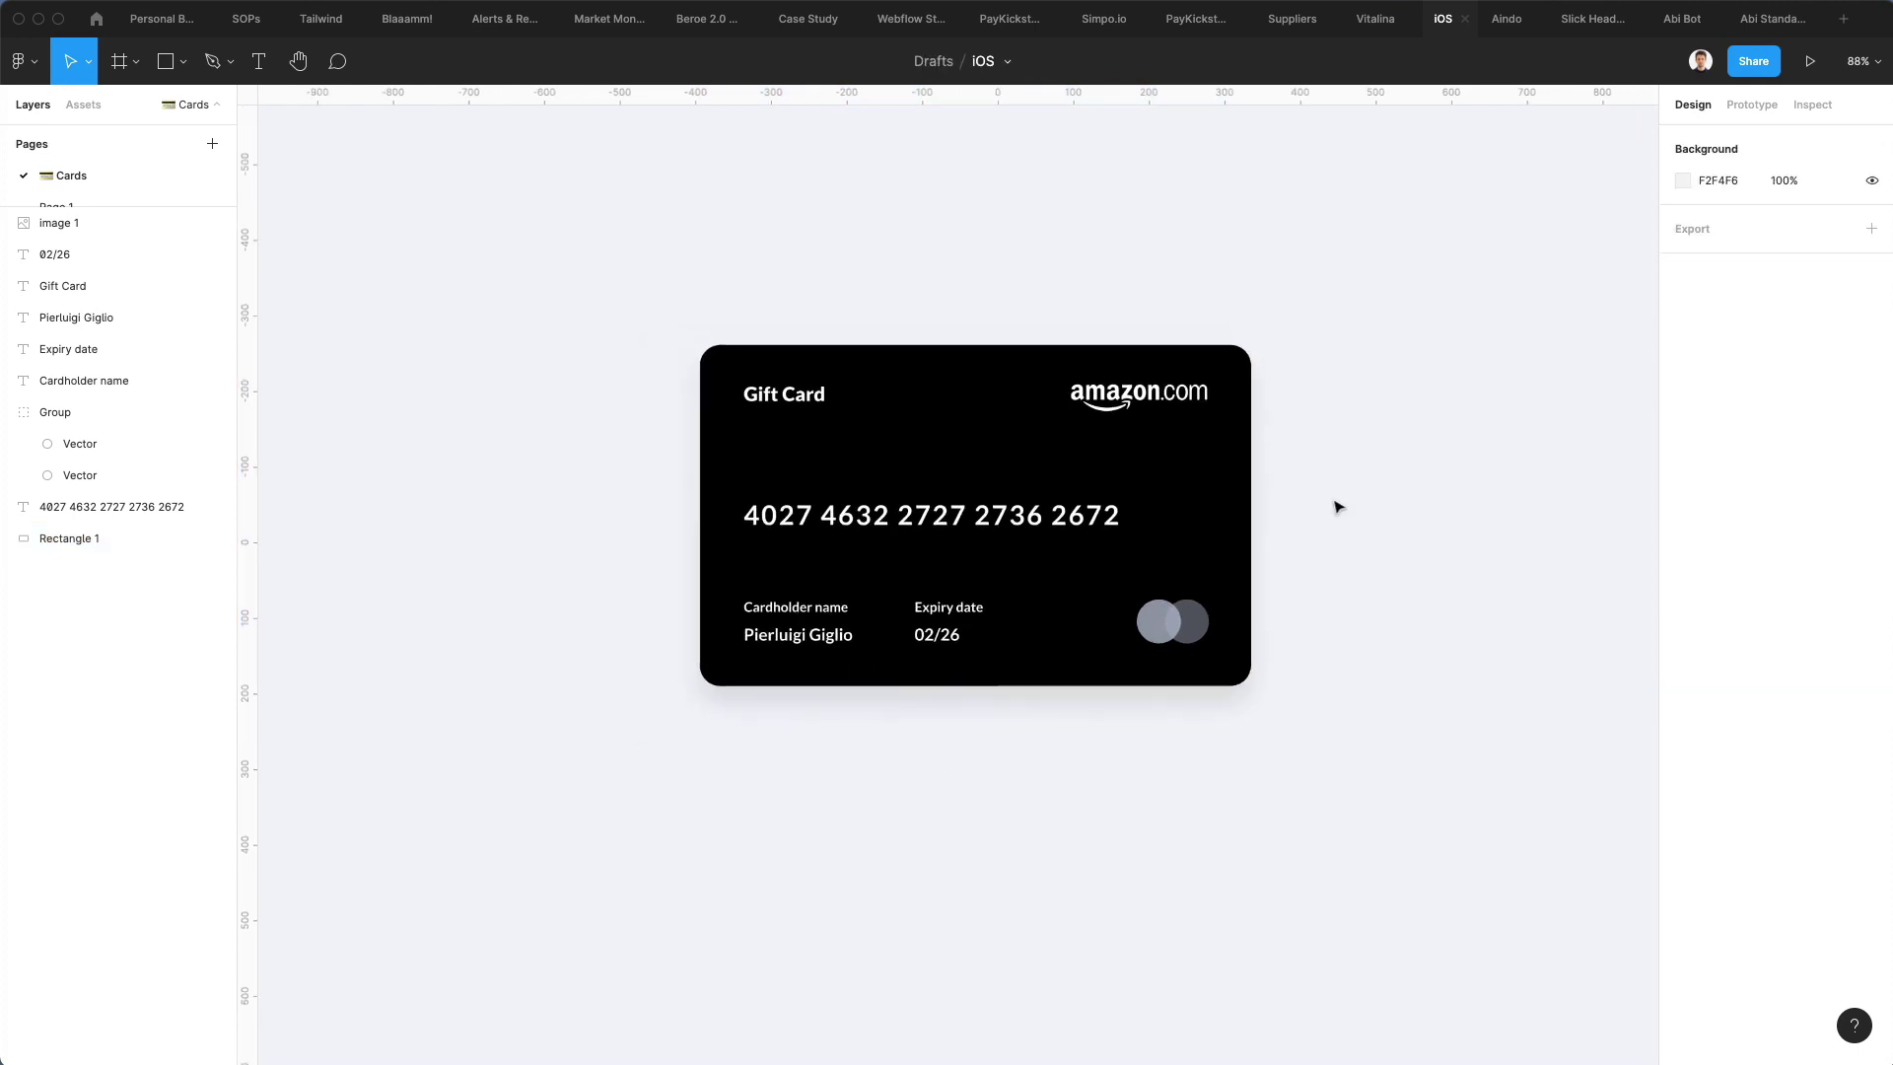
scroll(1210, 529, "right", 1)
scroll(1216, 530, "right", 2)
scroll(1215, 530, "up", 1)
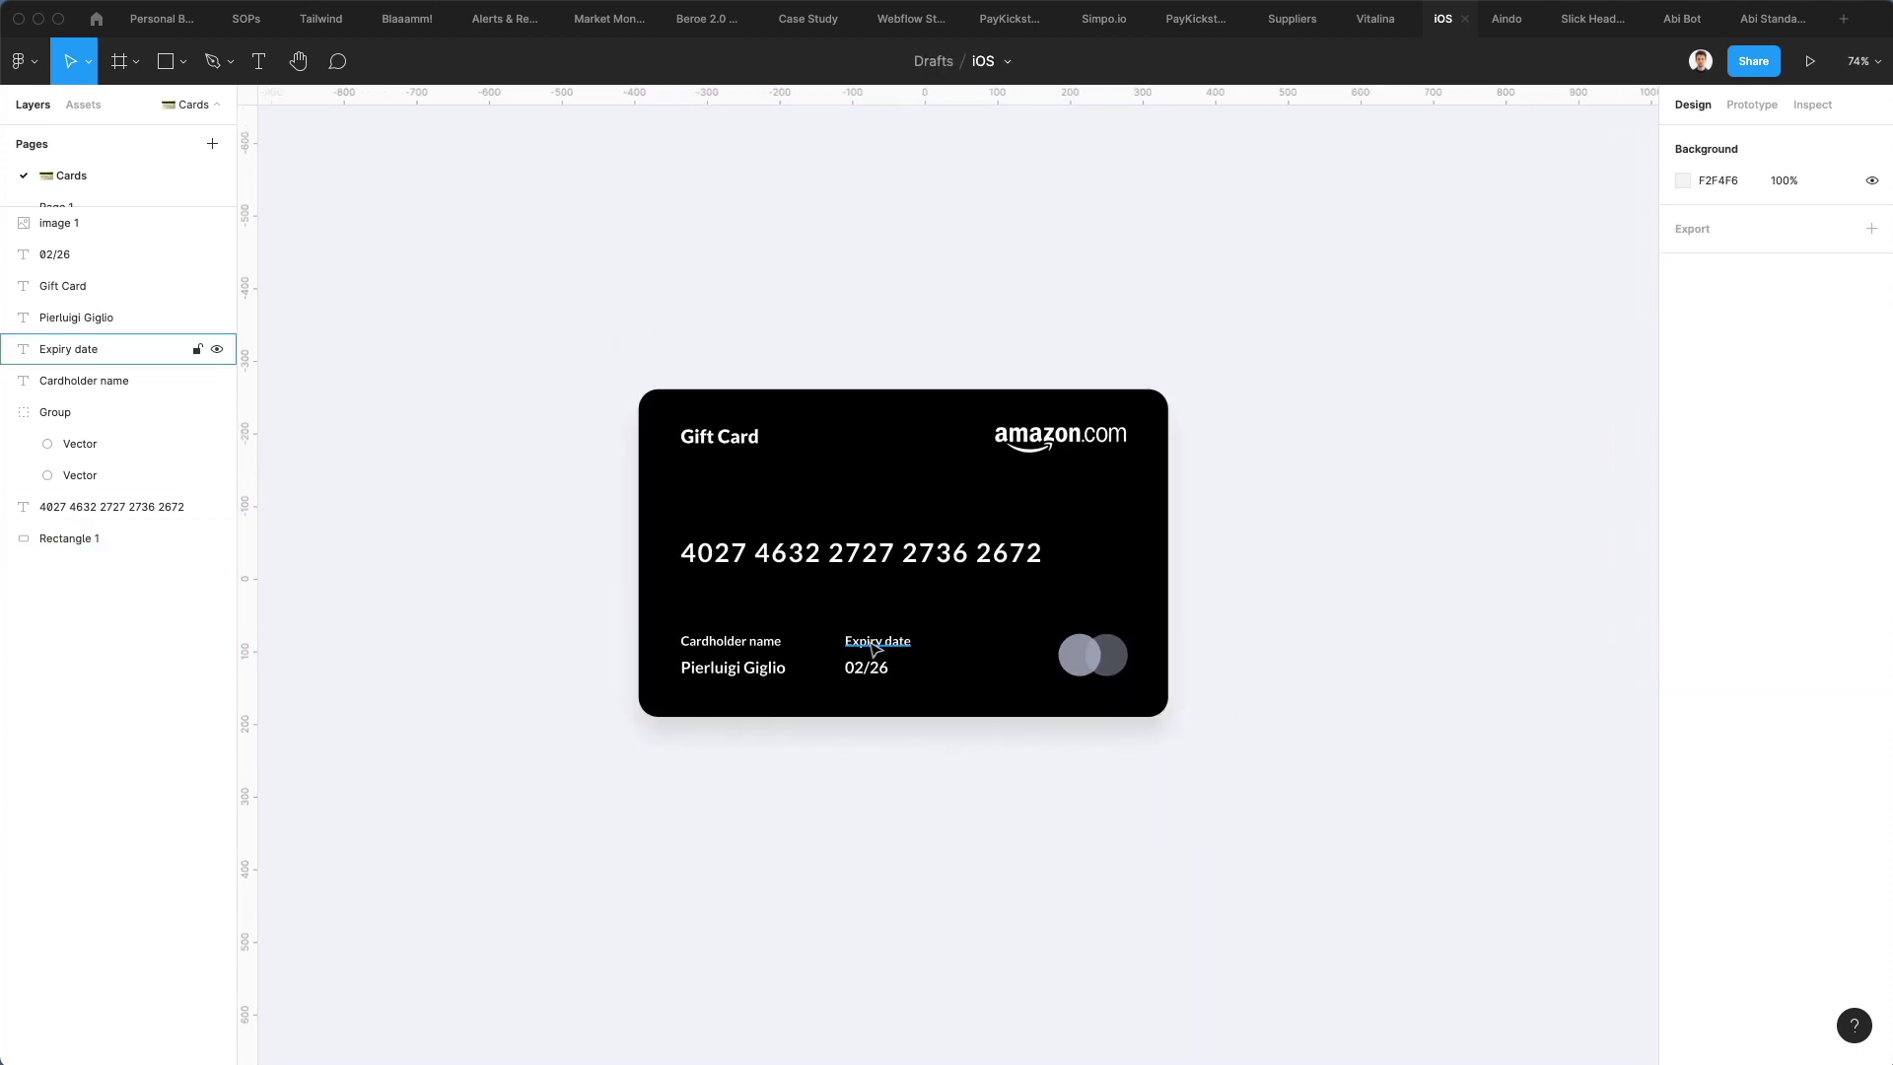
left_click(875, 545)
left_click(1805, 442)
key("Up")
key("Up")
key("Down")
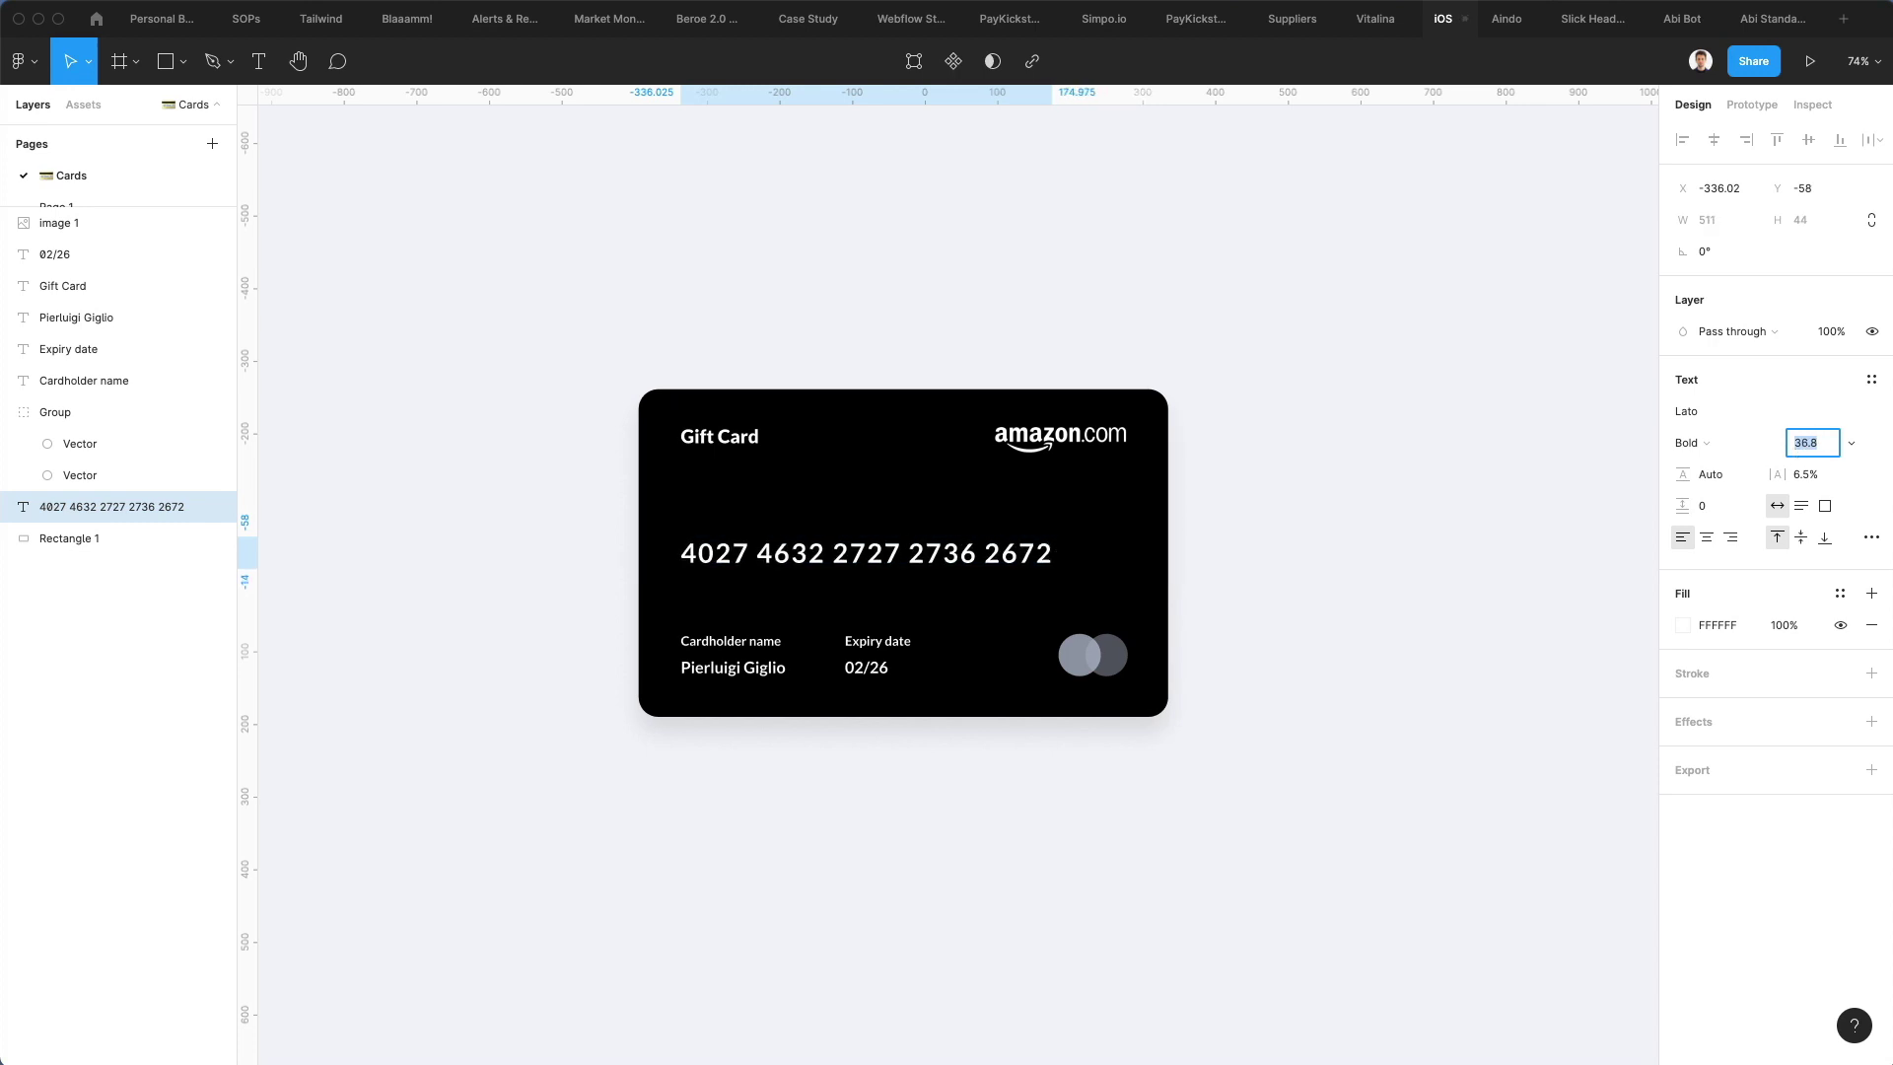
key("Escape")
key("Up")
key("Up")
key("Up")
key("Up")
key("Up")
key("Up")
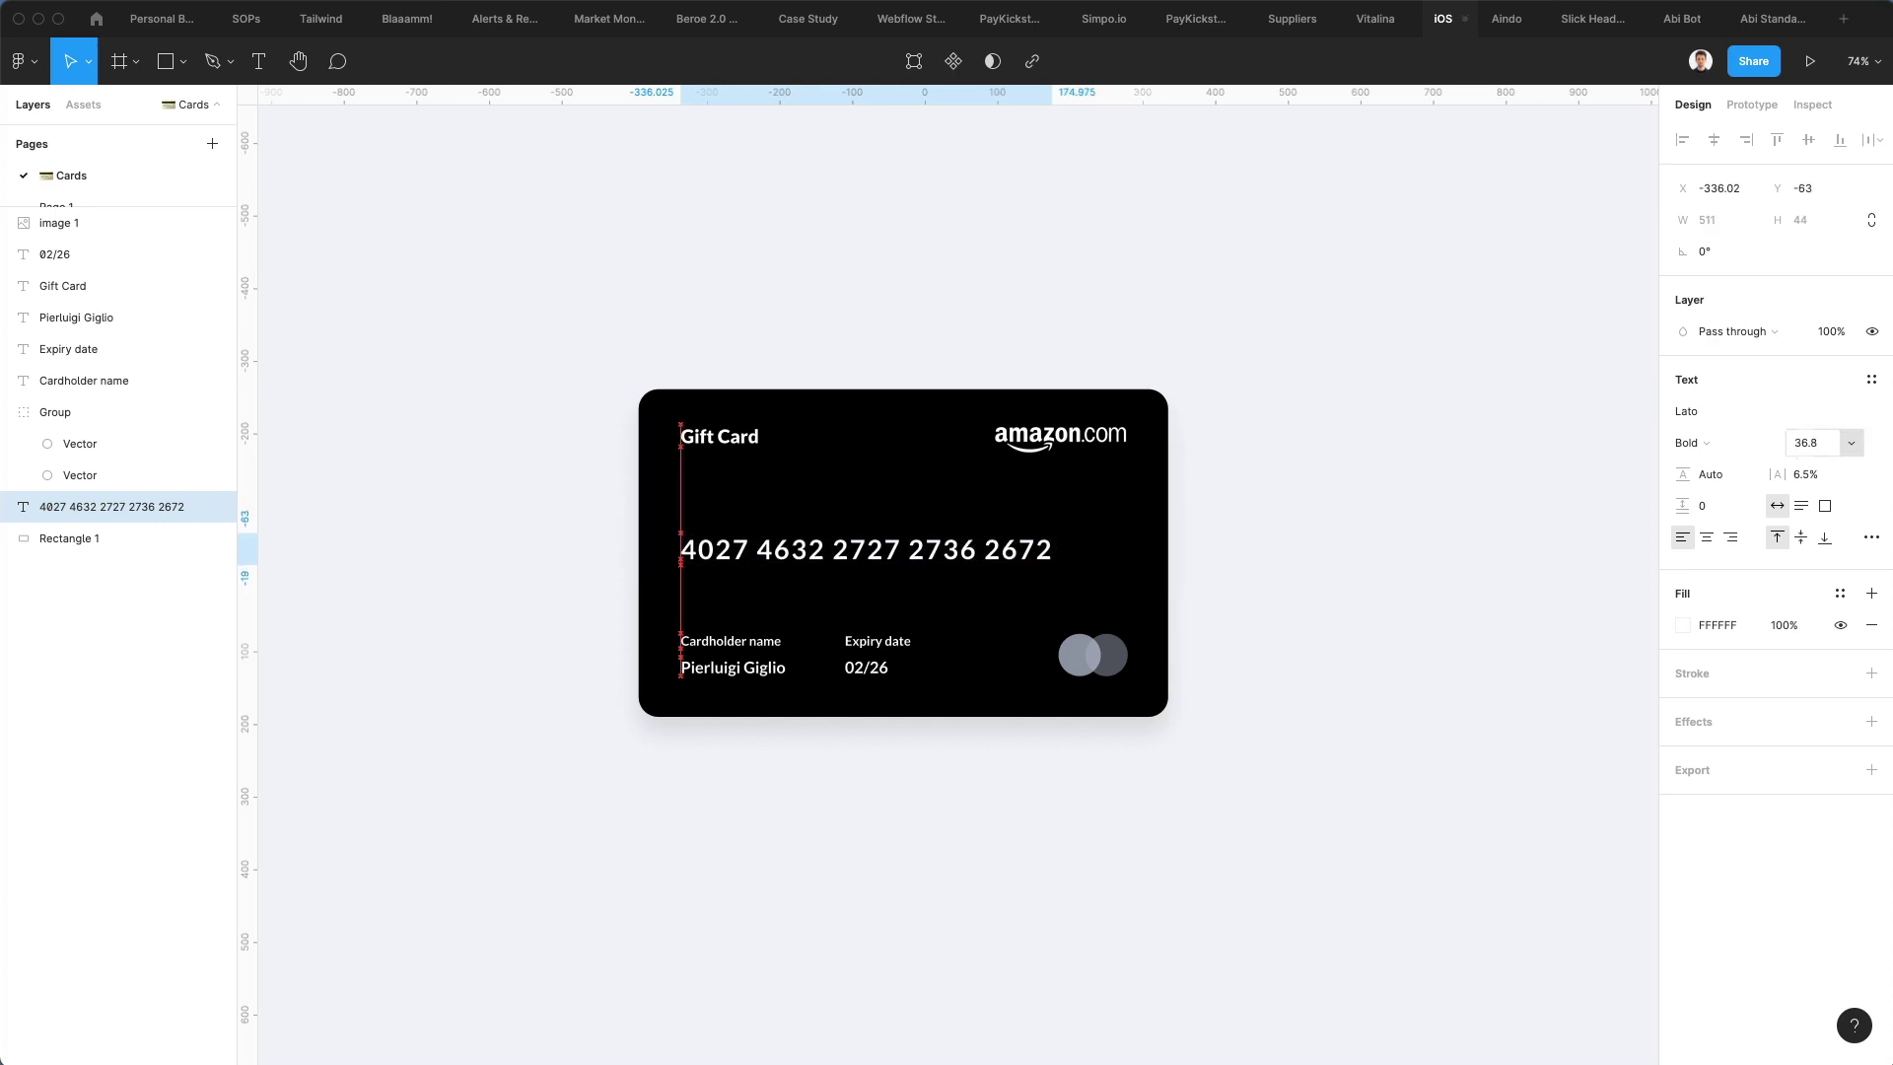
left_click(1296, 503)
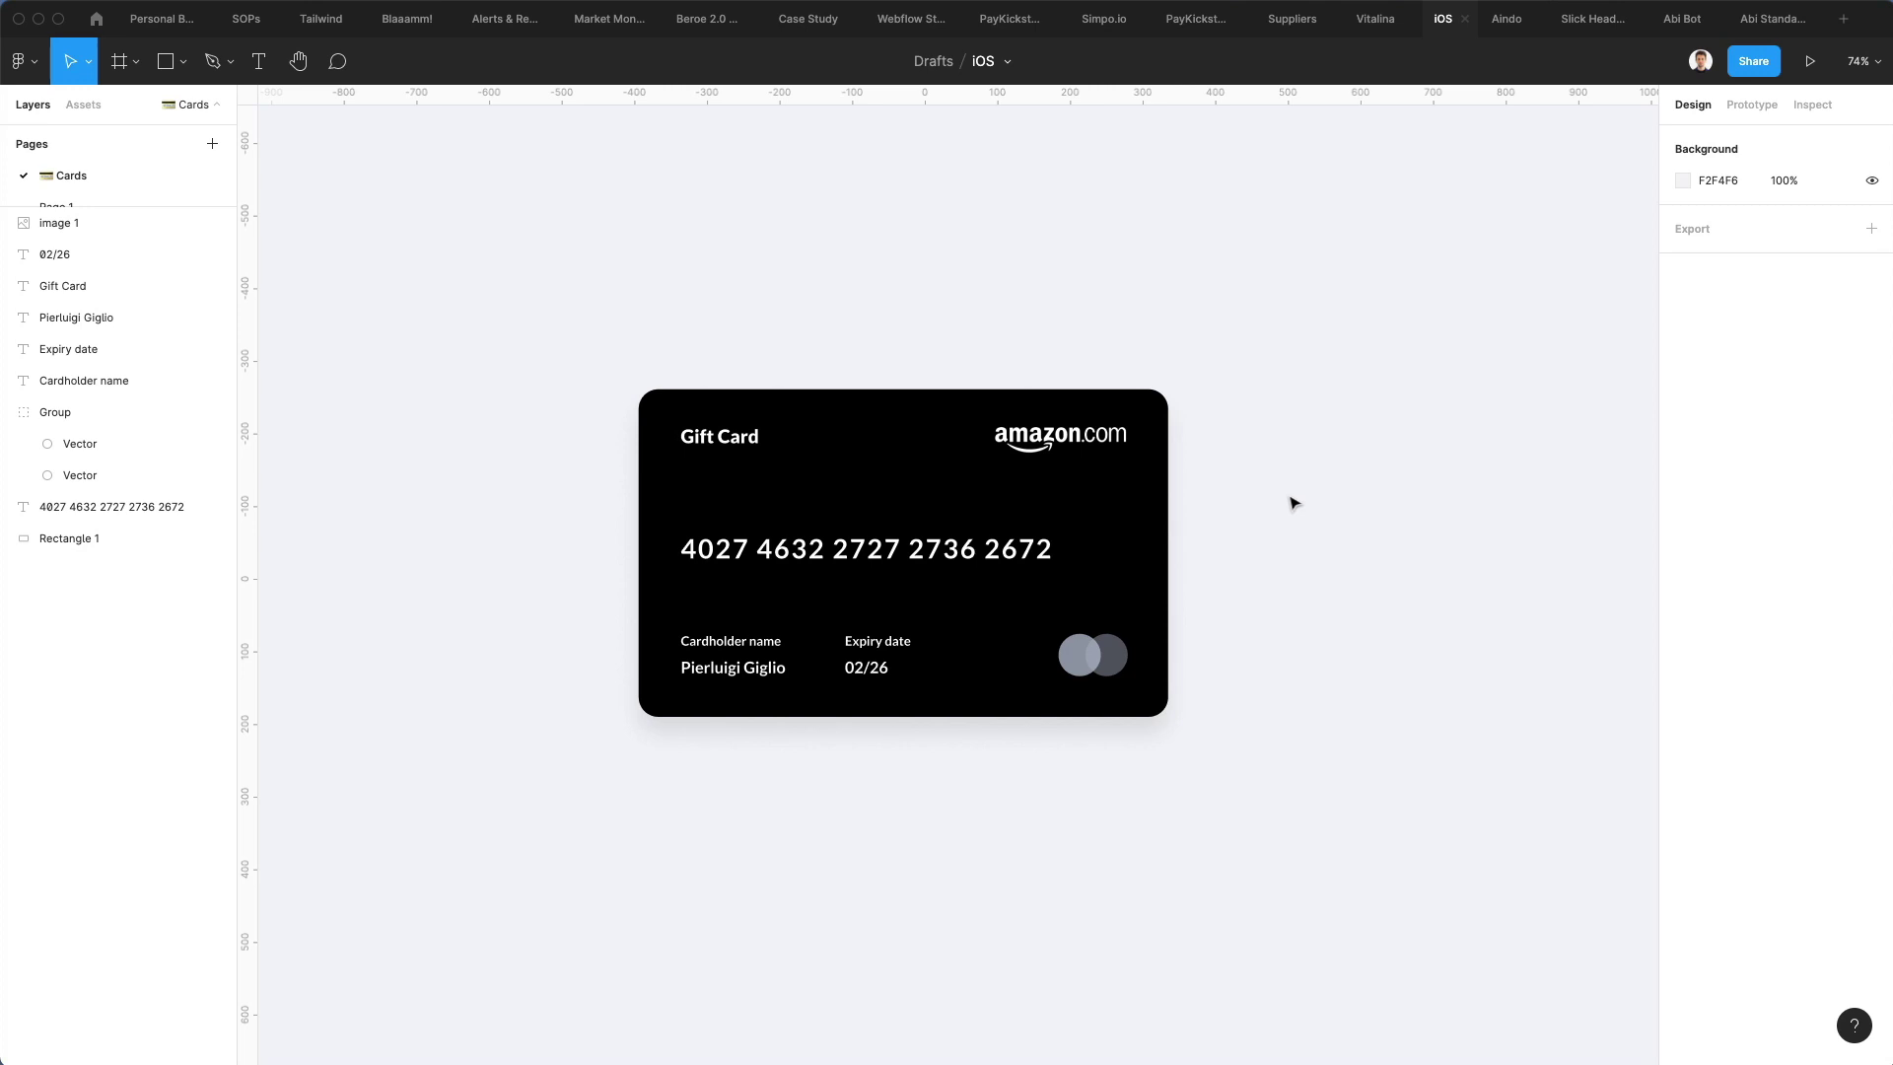
Group all of the black card's layers and turn the group into a component
left_click_drag(1297, 363, 505, 792)
key("super+g")
scroll(877, 554, "right", 5)
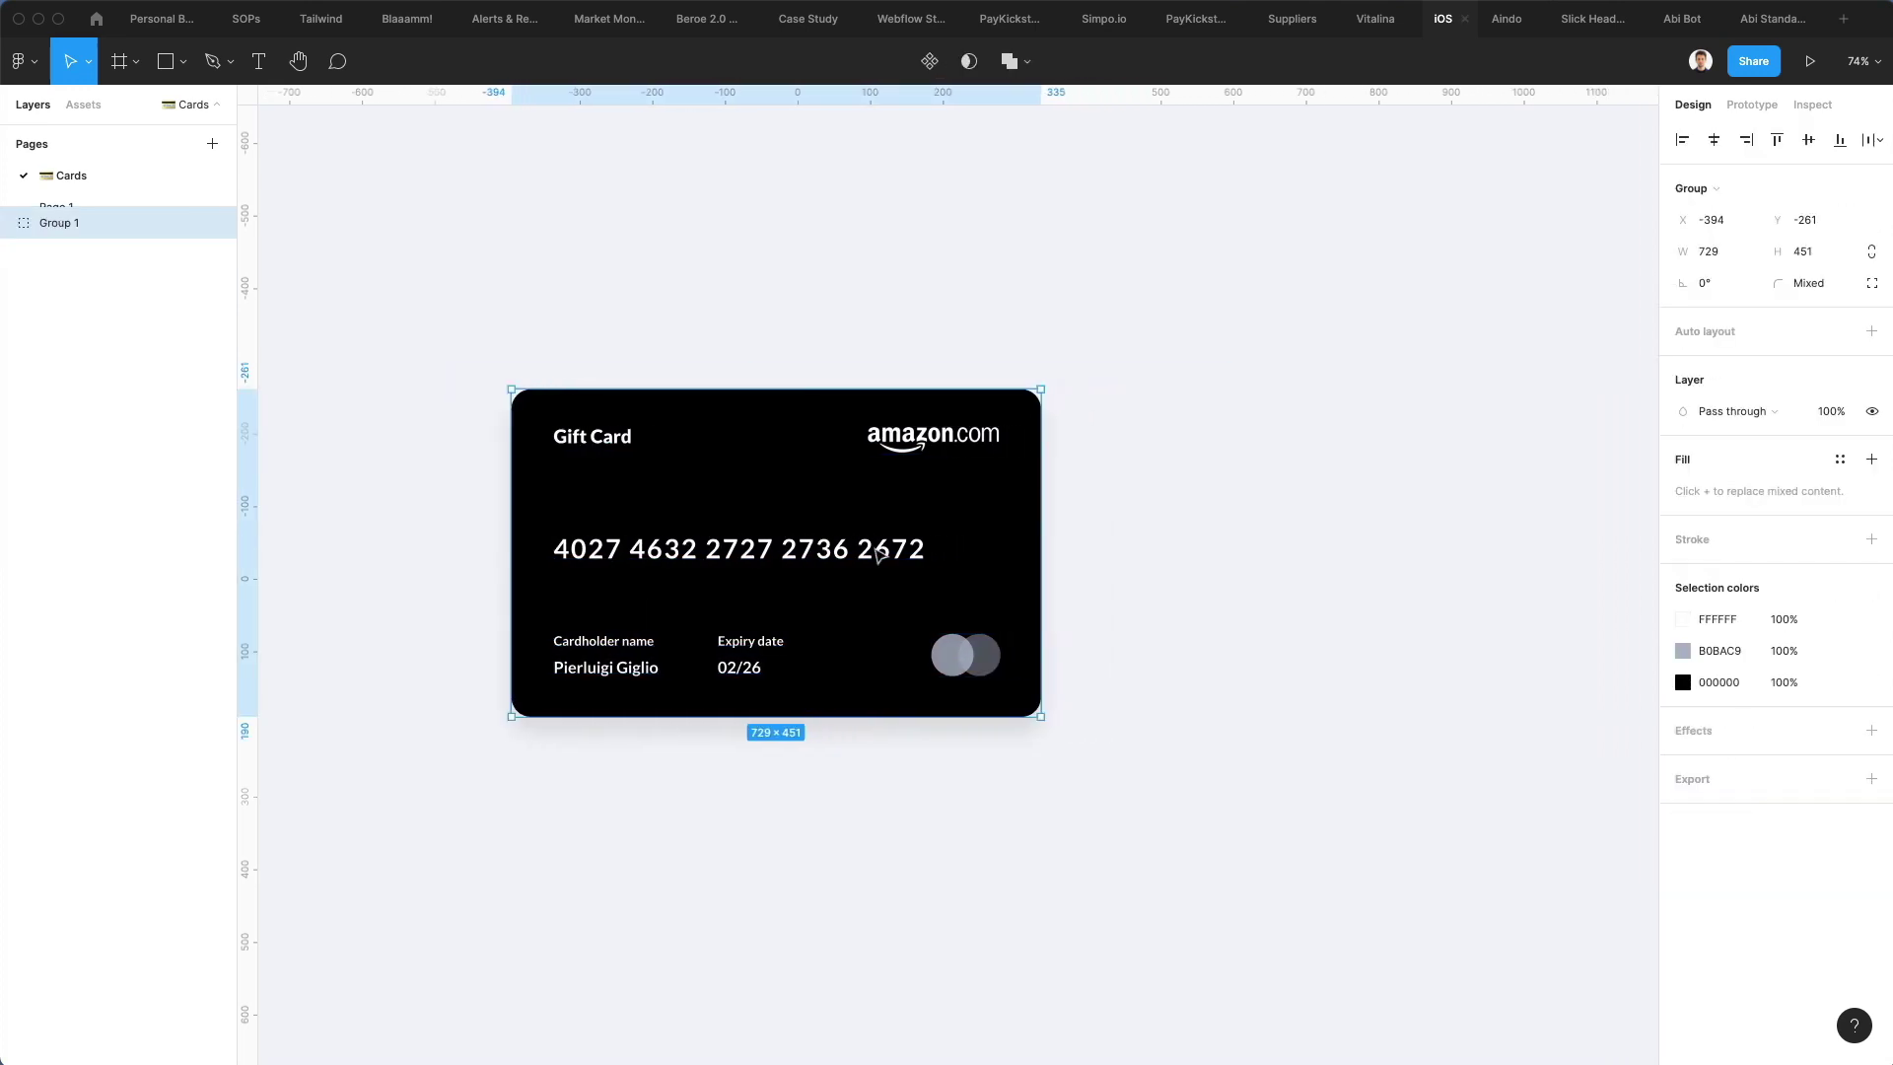
right_click(834, 550)
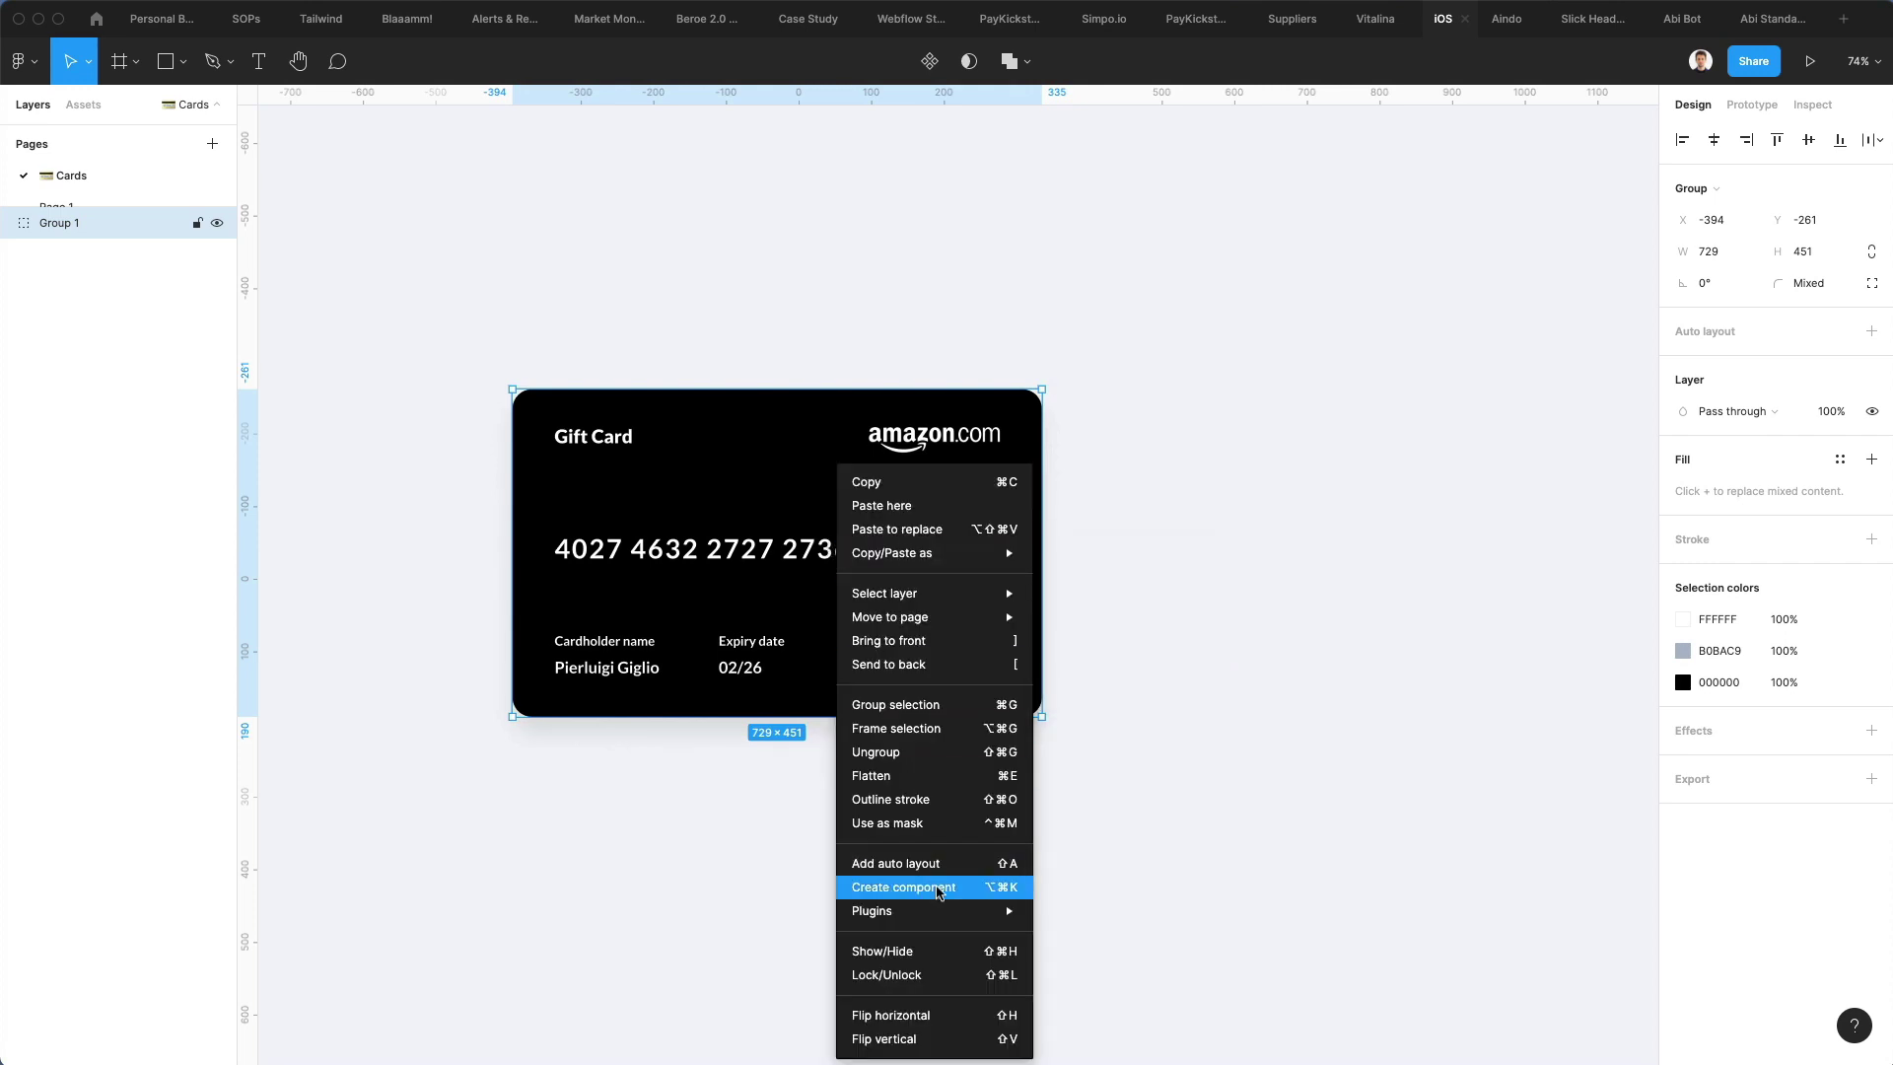
left_click(936, 891)
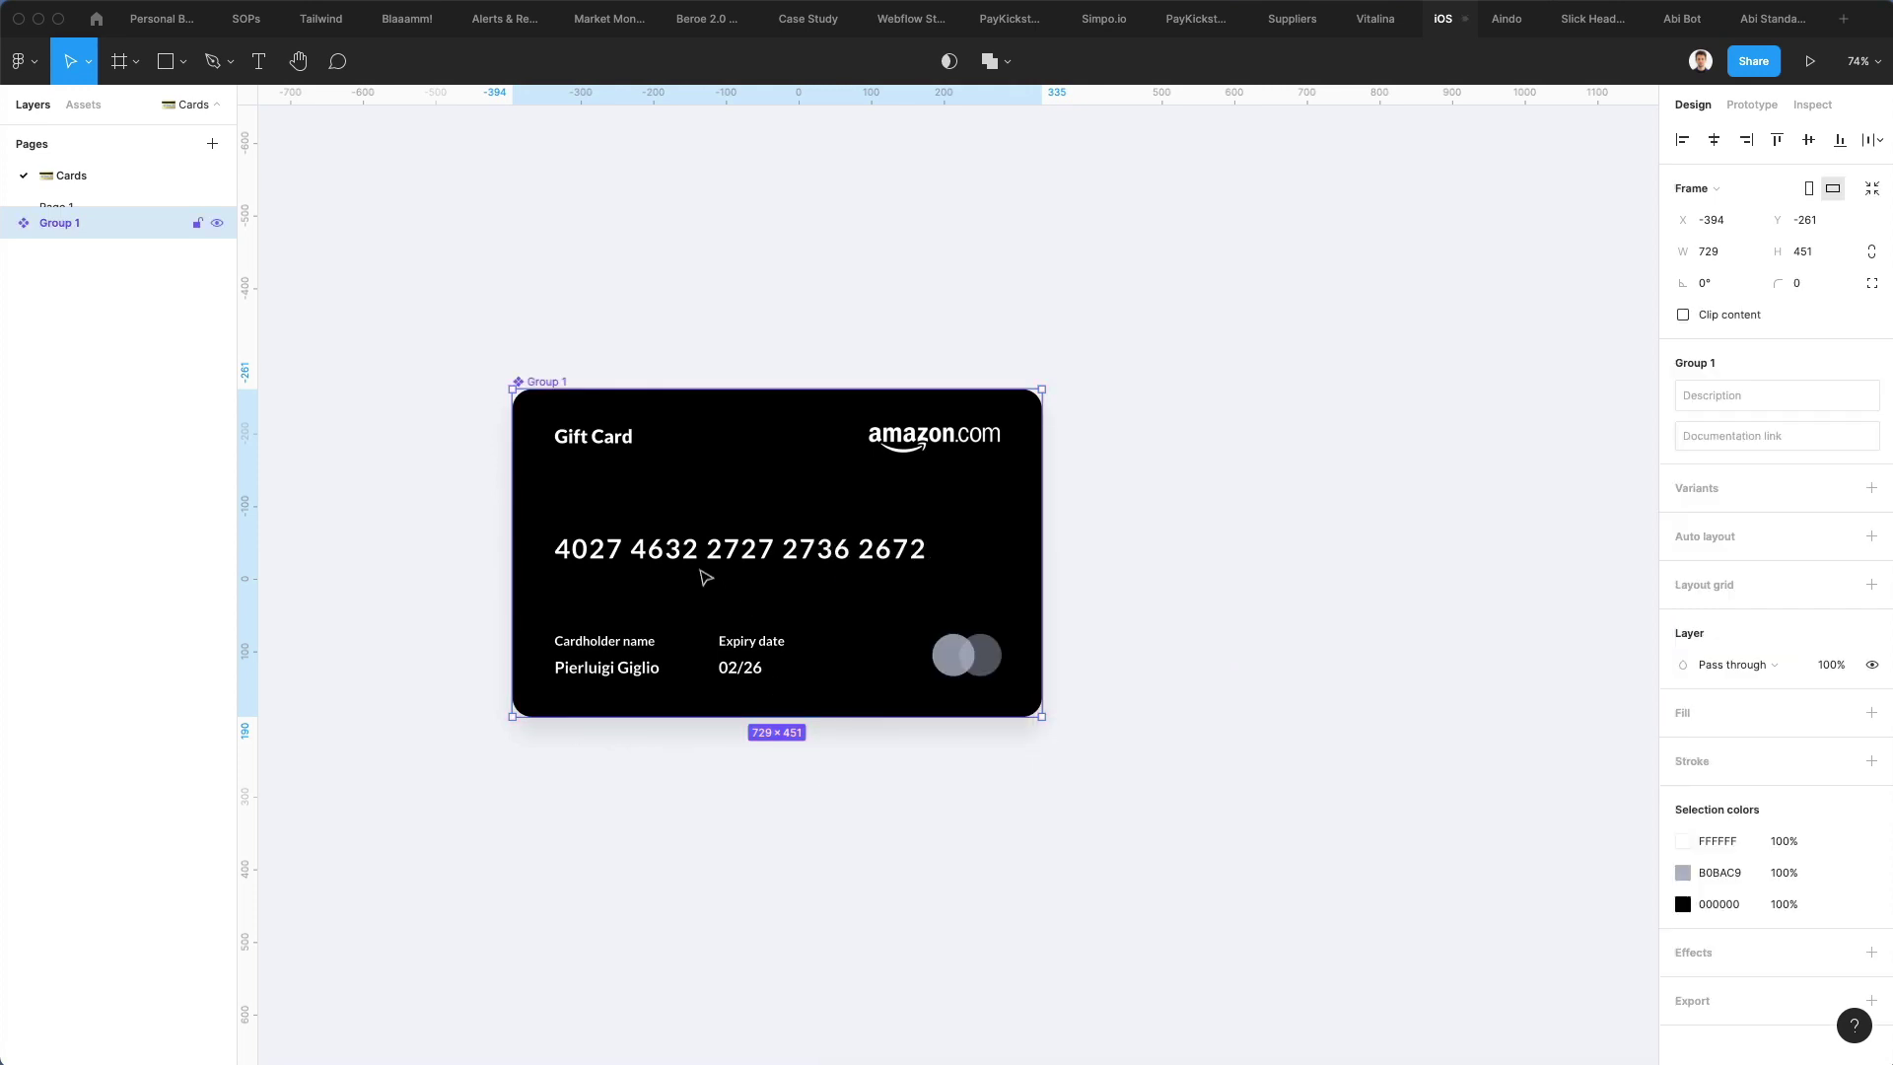
Place a duplicate of the card component to the right of the original
left_click_drag(702, 552, 1348, 541)
scroll(1343, 540, "right", 10)
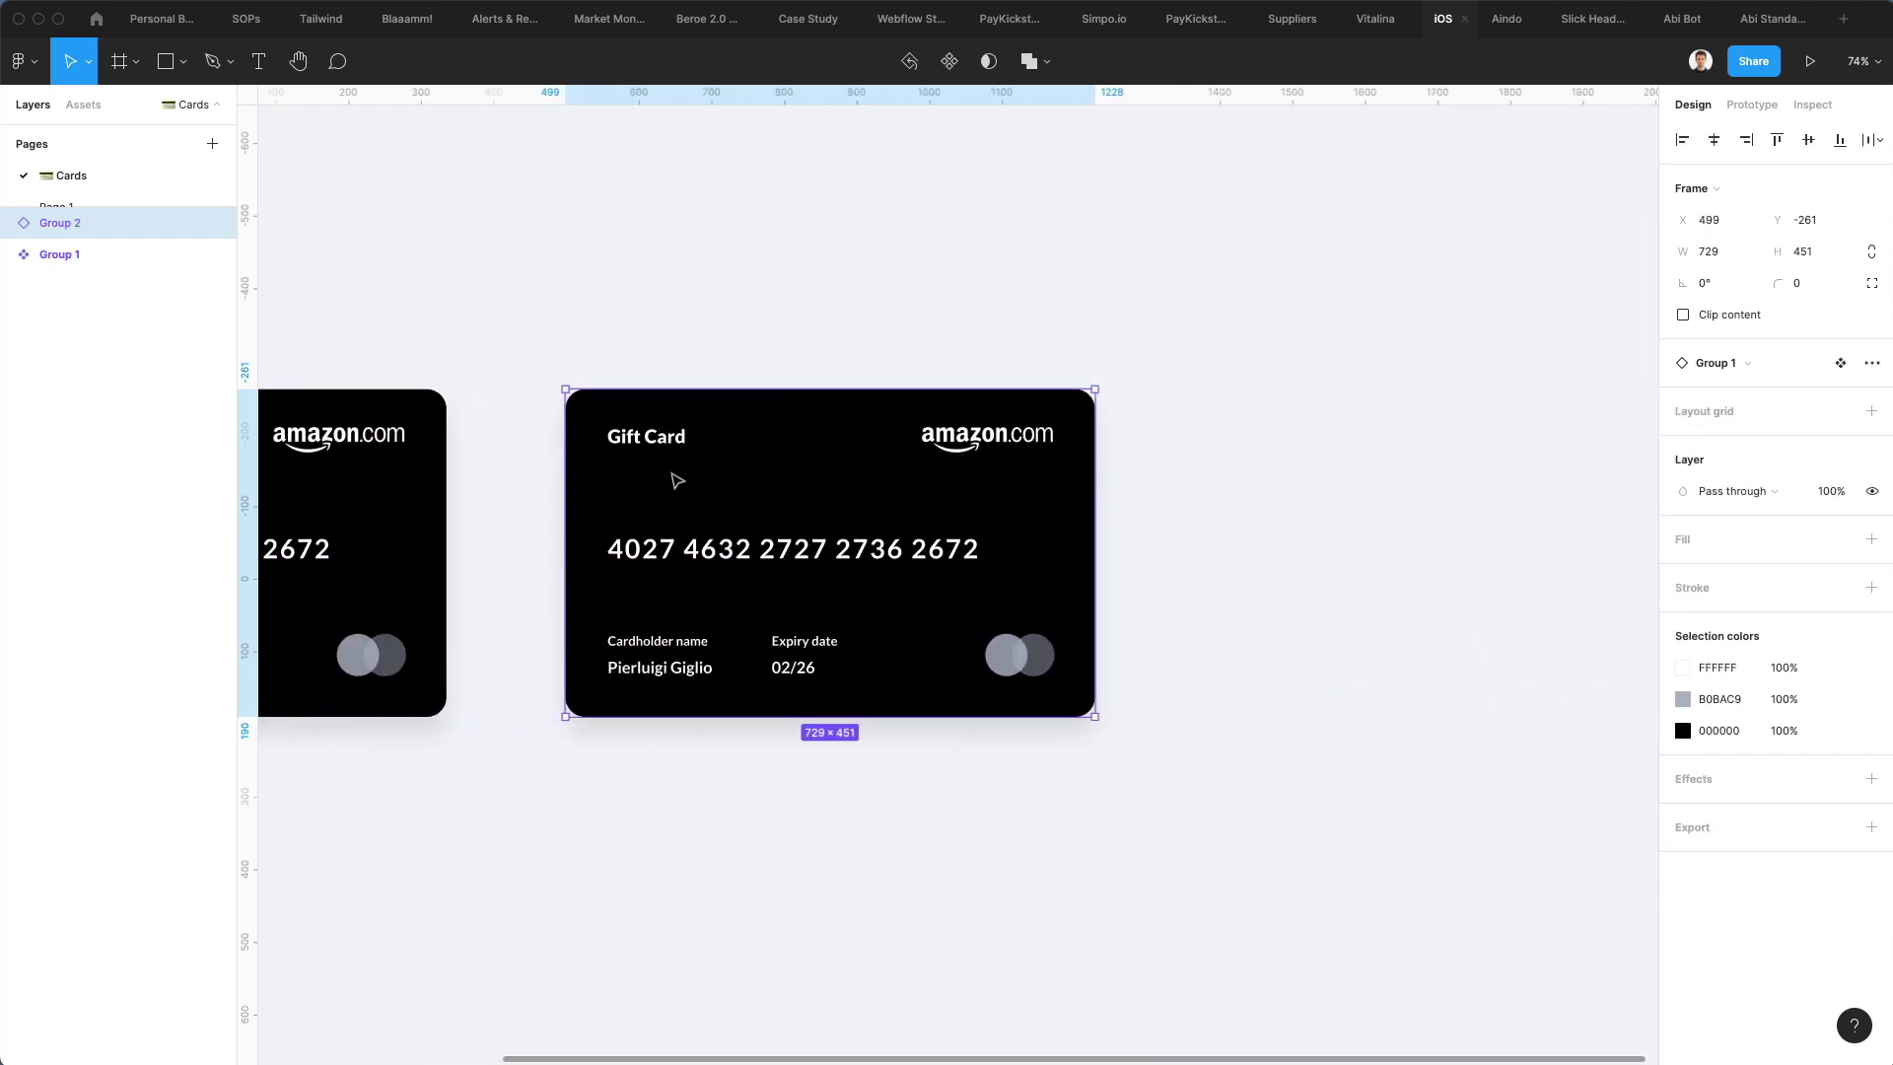
left_click_drag(684, 477, 726, 478)
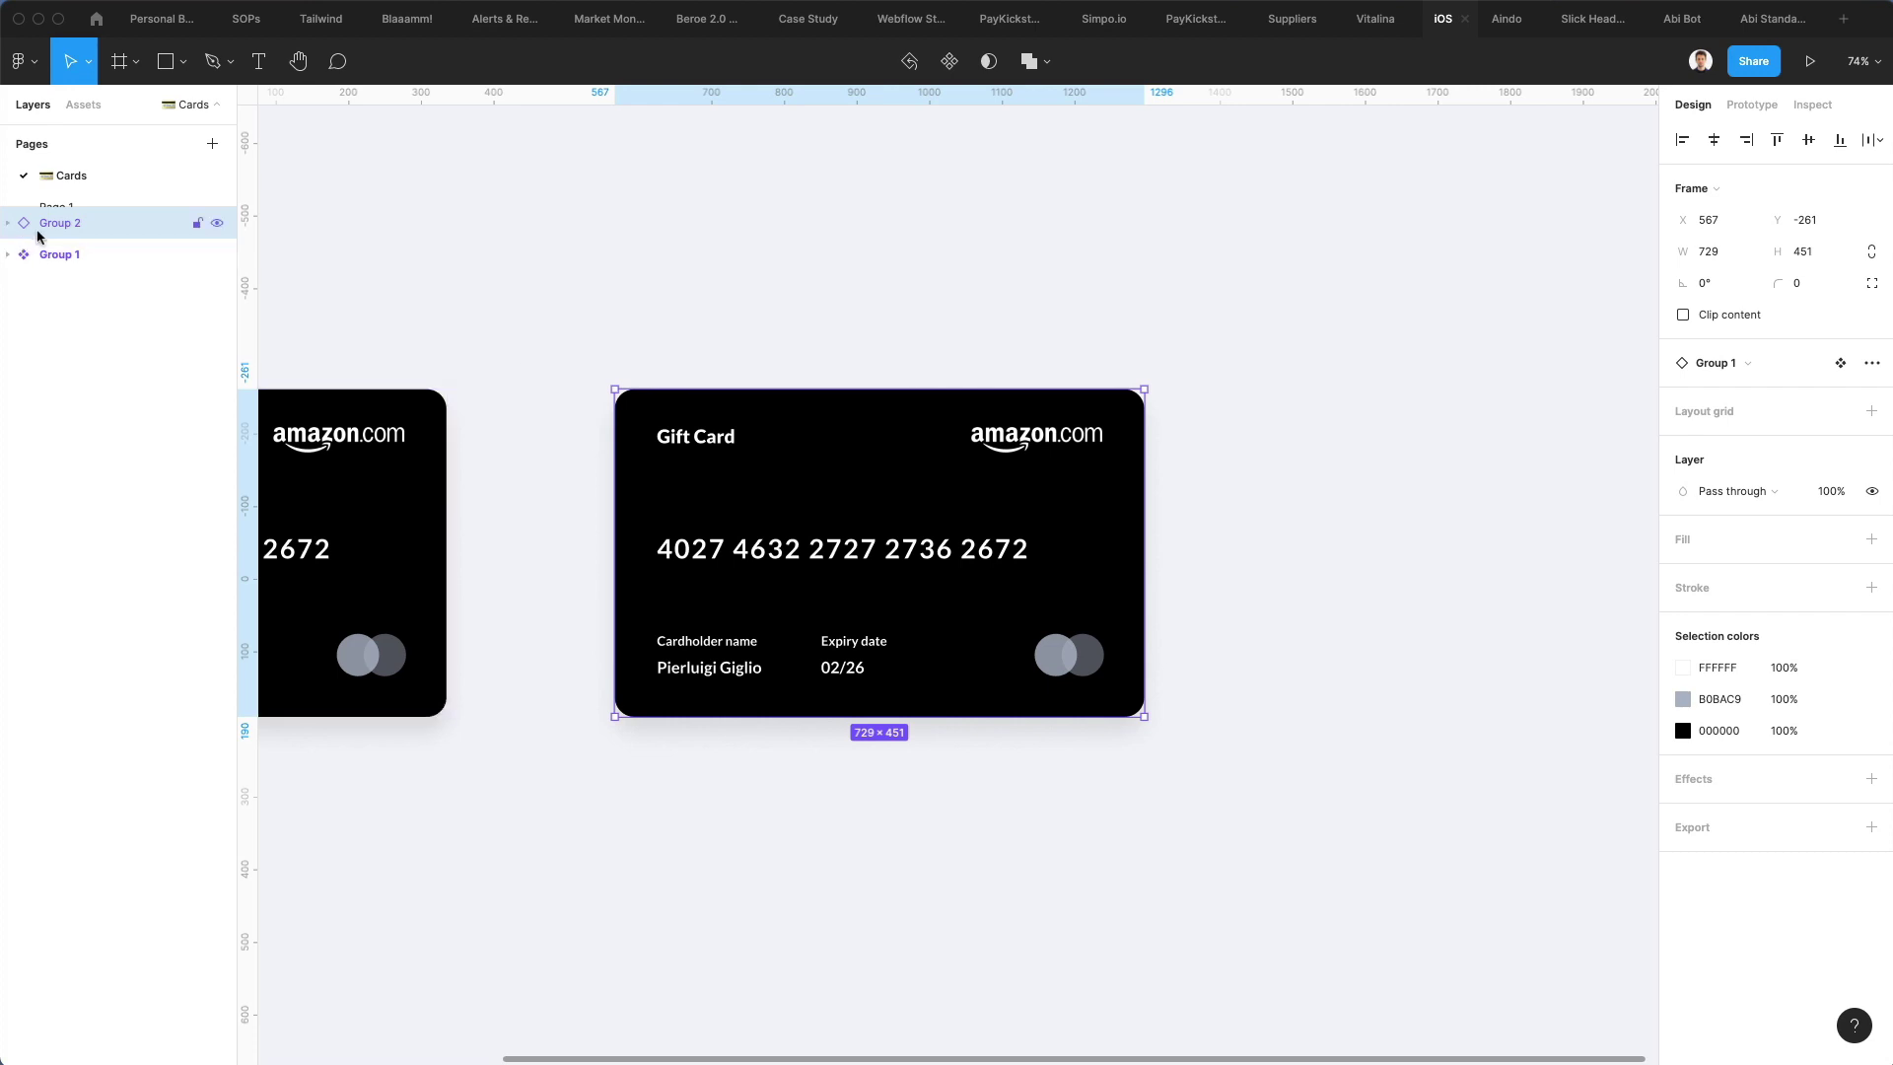
Switch the copied card background to a linear gradient with a vivid purple start and a fully opaque end stop
double_click(866, 484)
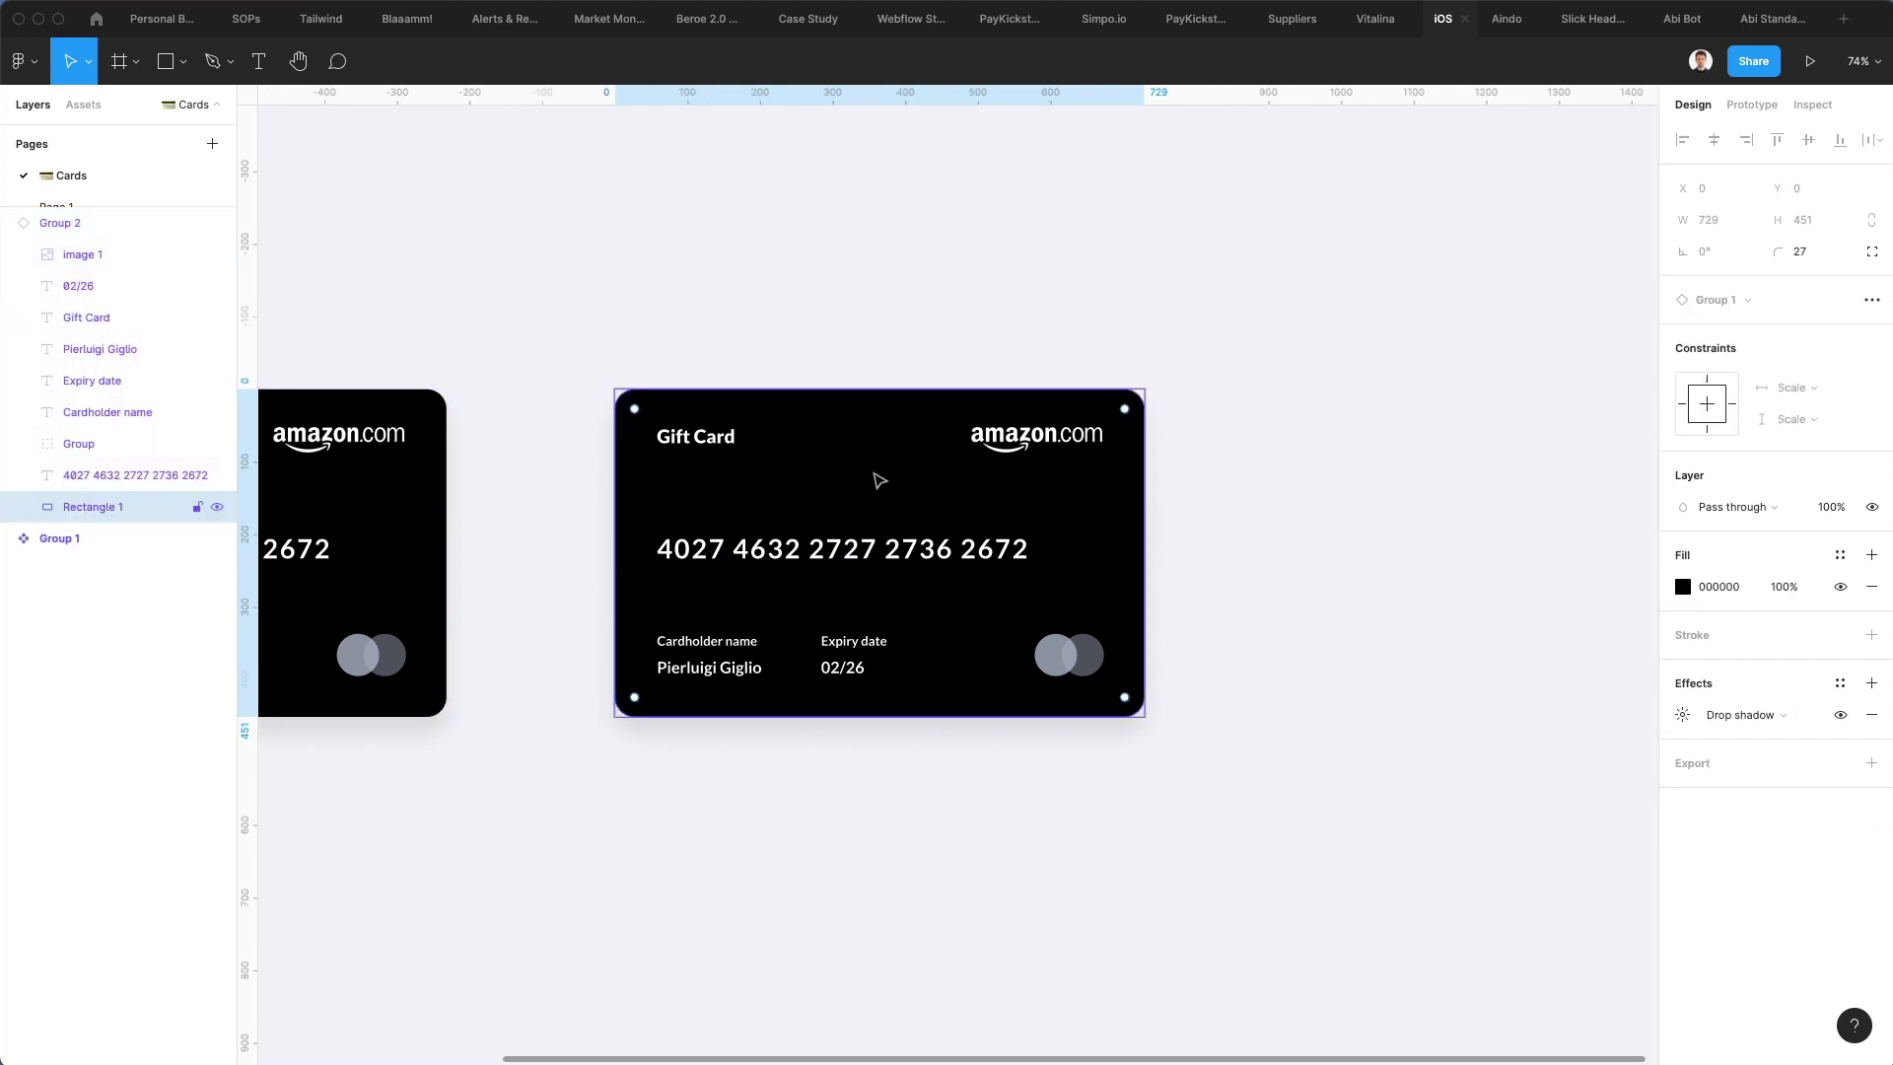
left_click(1682, 588)
left_click(1440, 555)
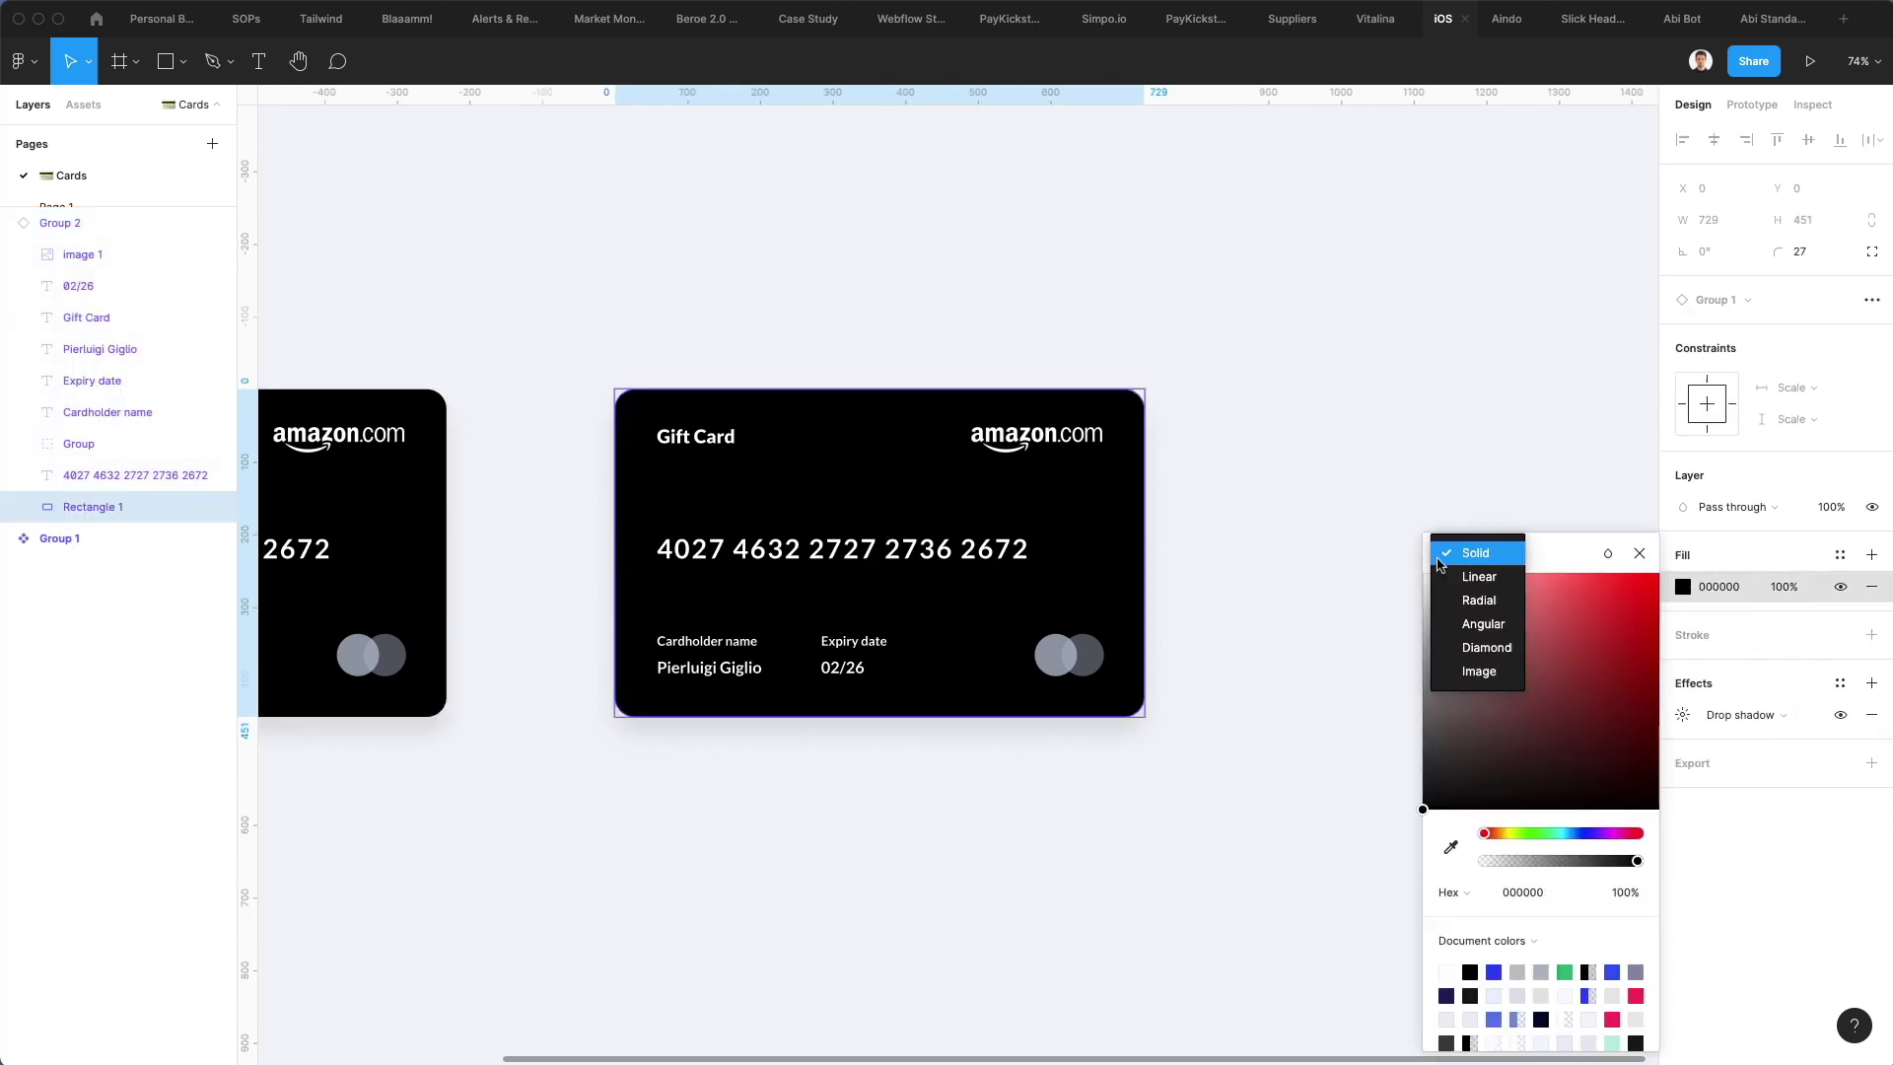
left_click(1482, 575)
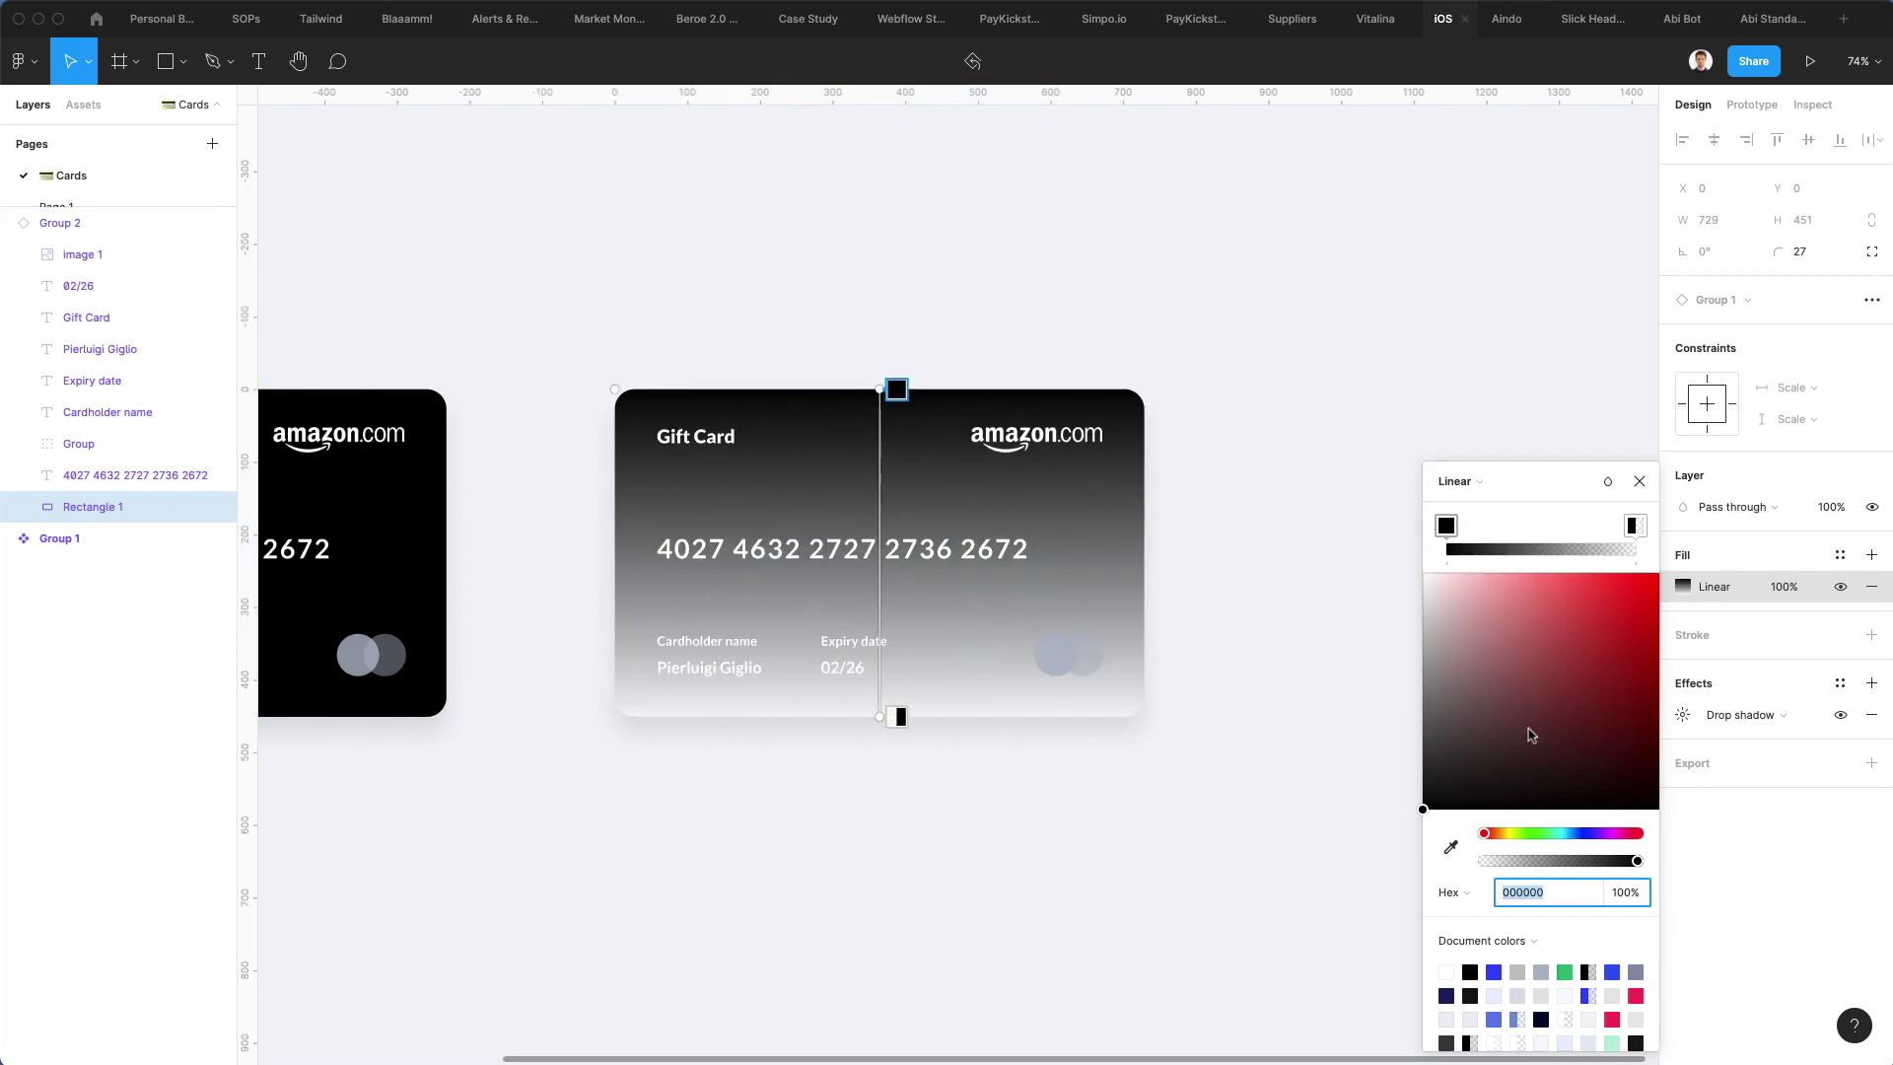
left_click(1583, 834)
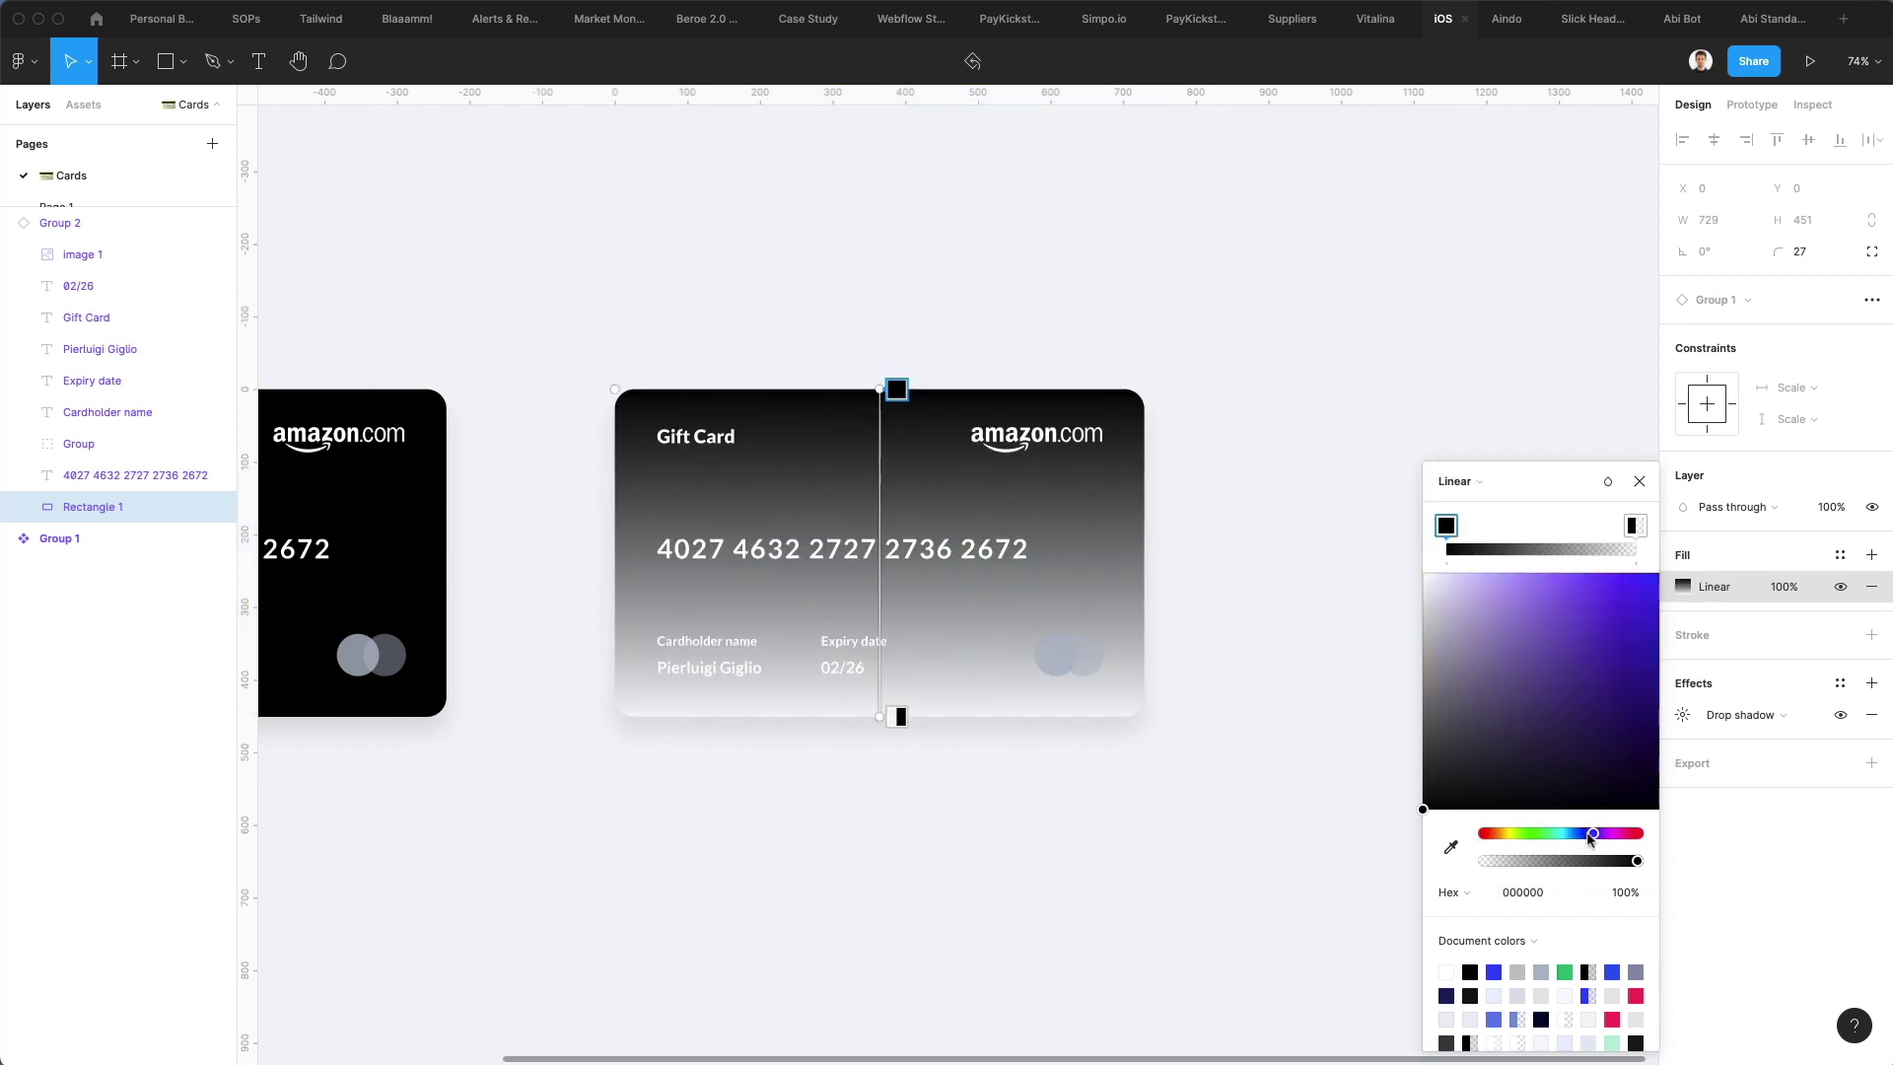
left_click_drag(1591, 786, 1696, 481)
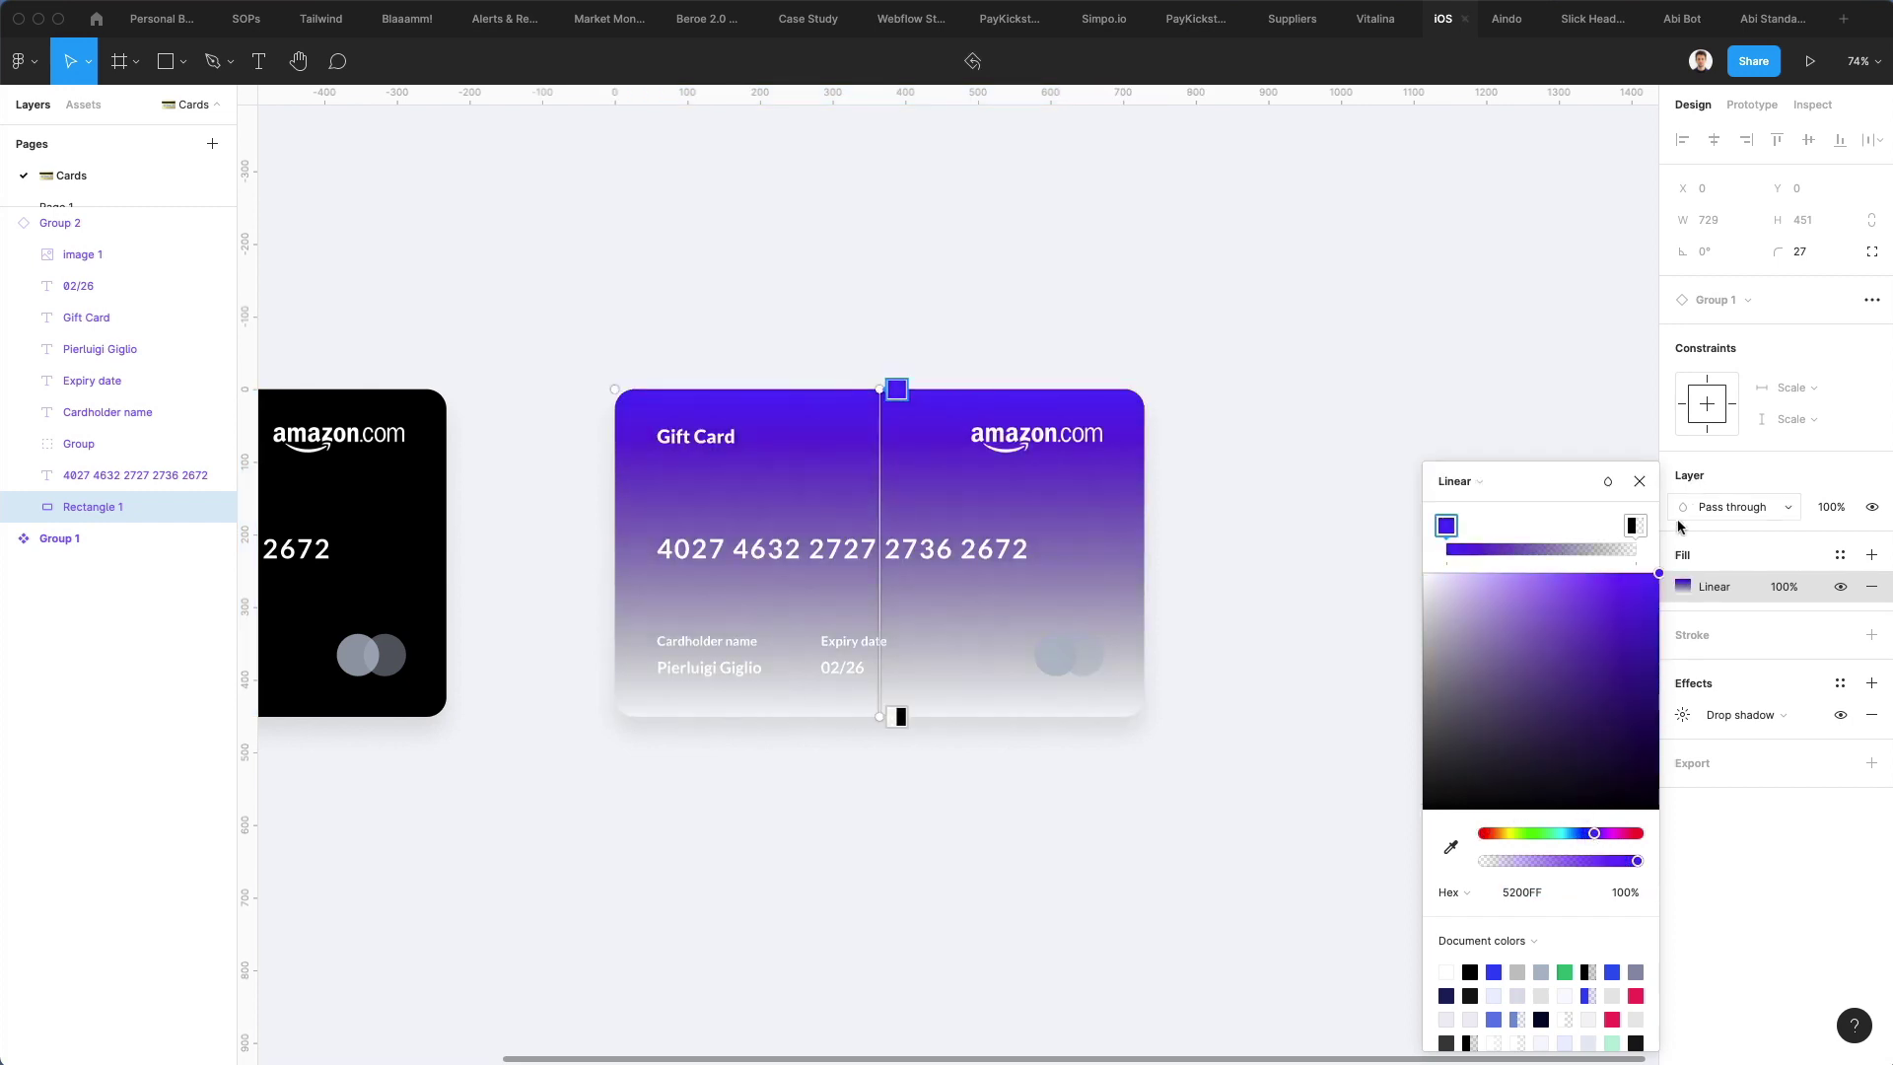
left_click(1626, 528)
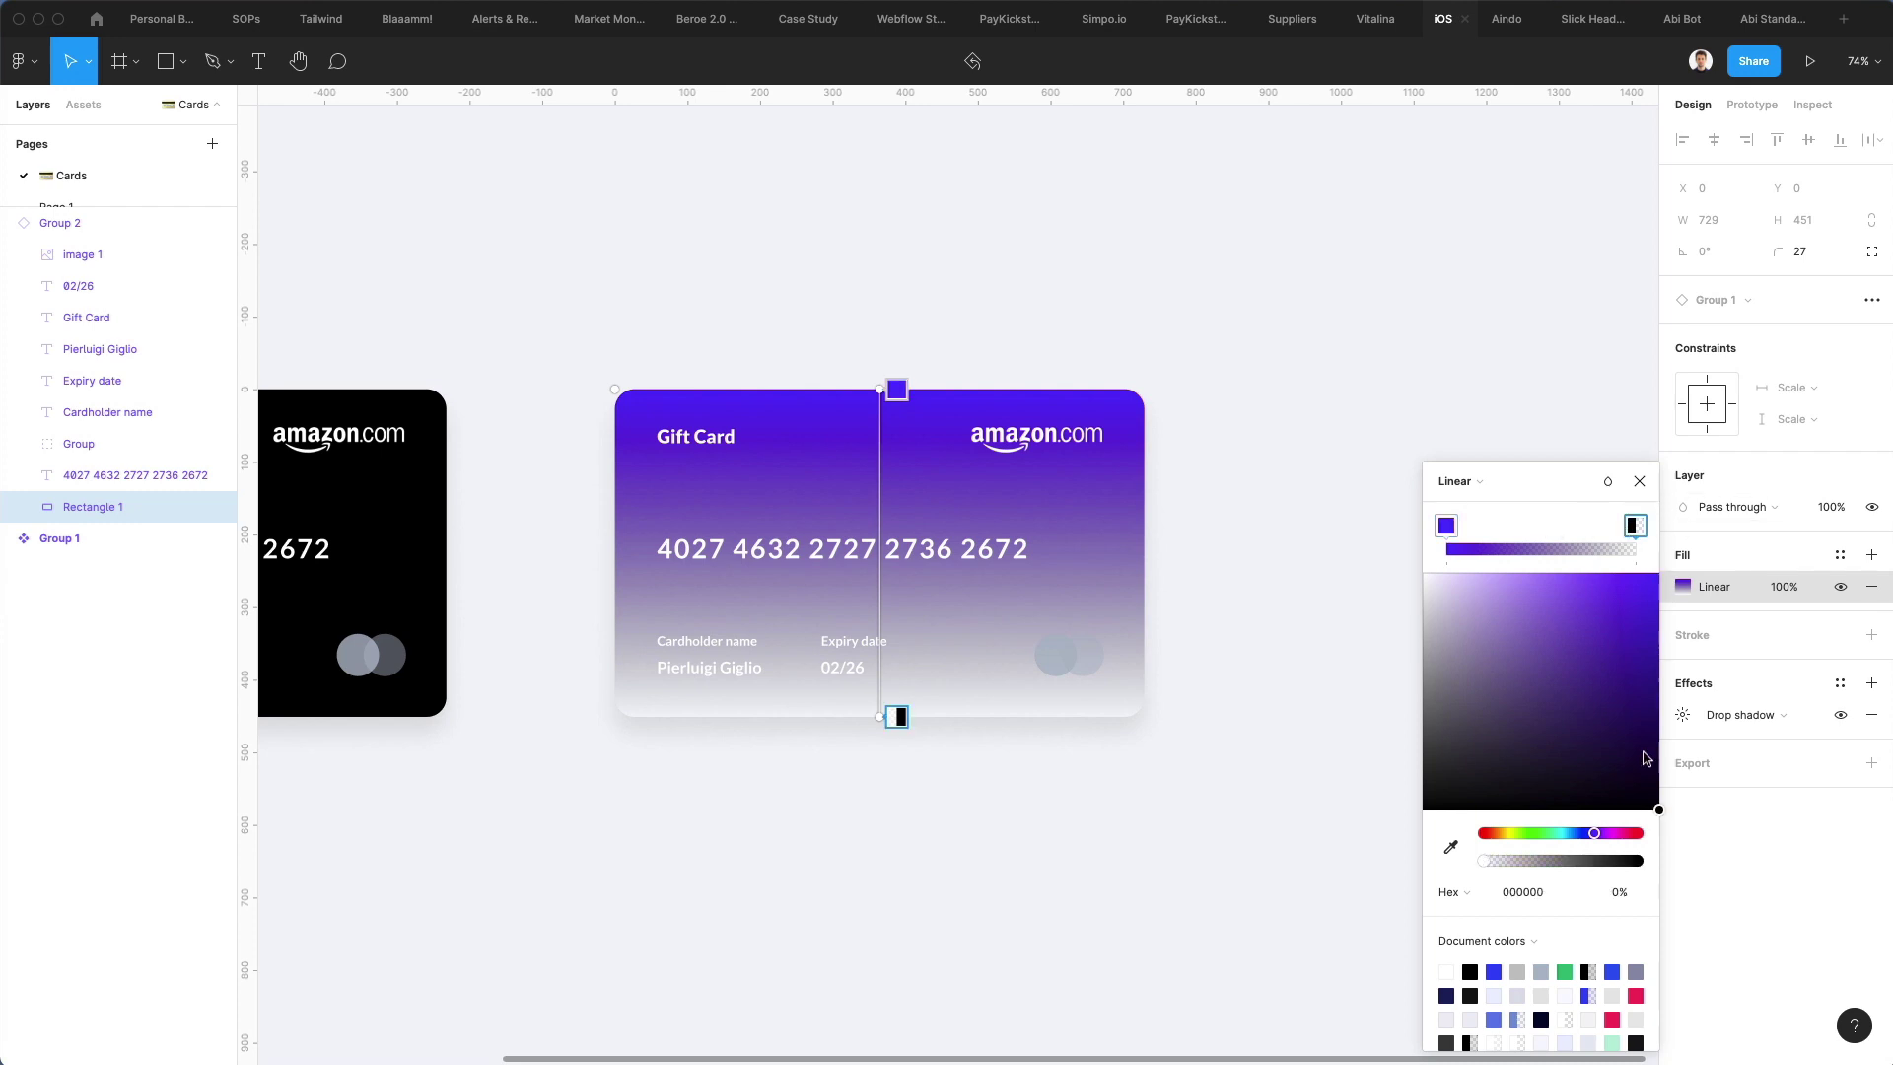
left_click(1568, 833)
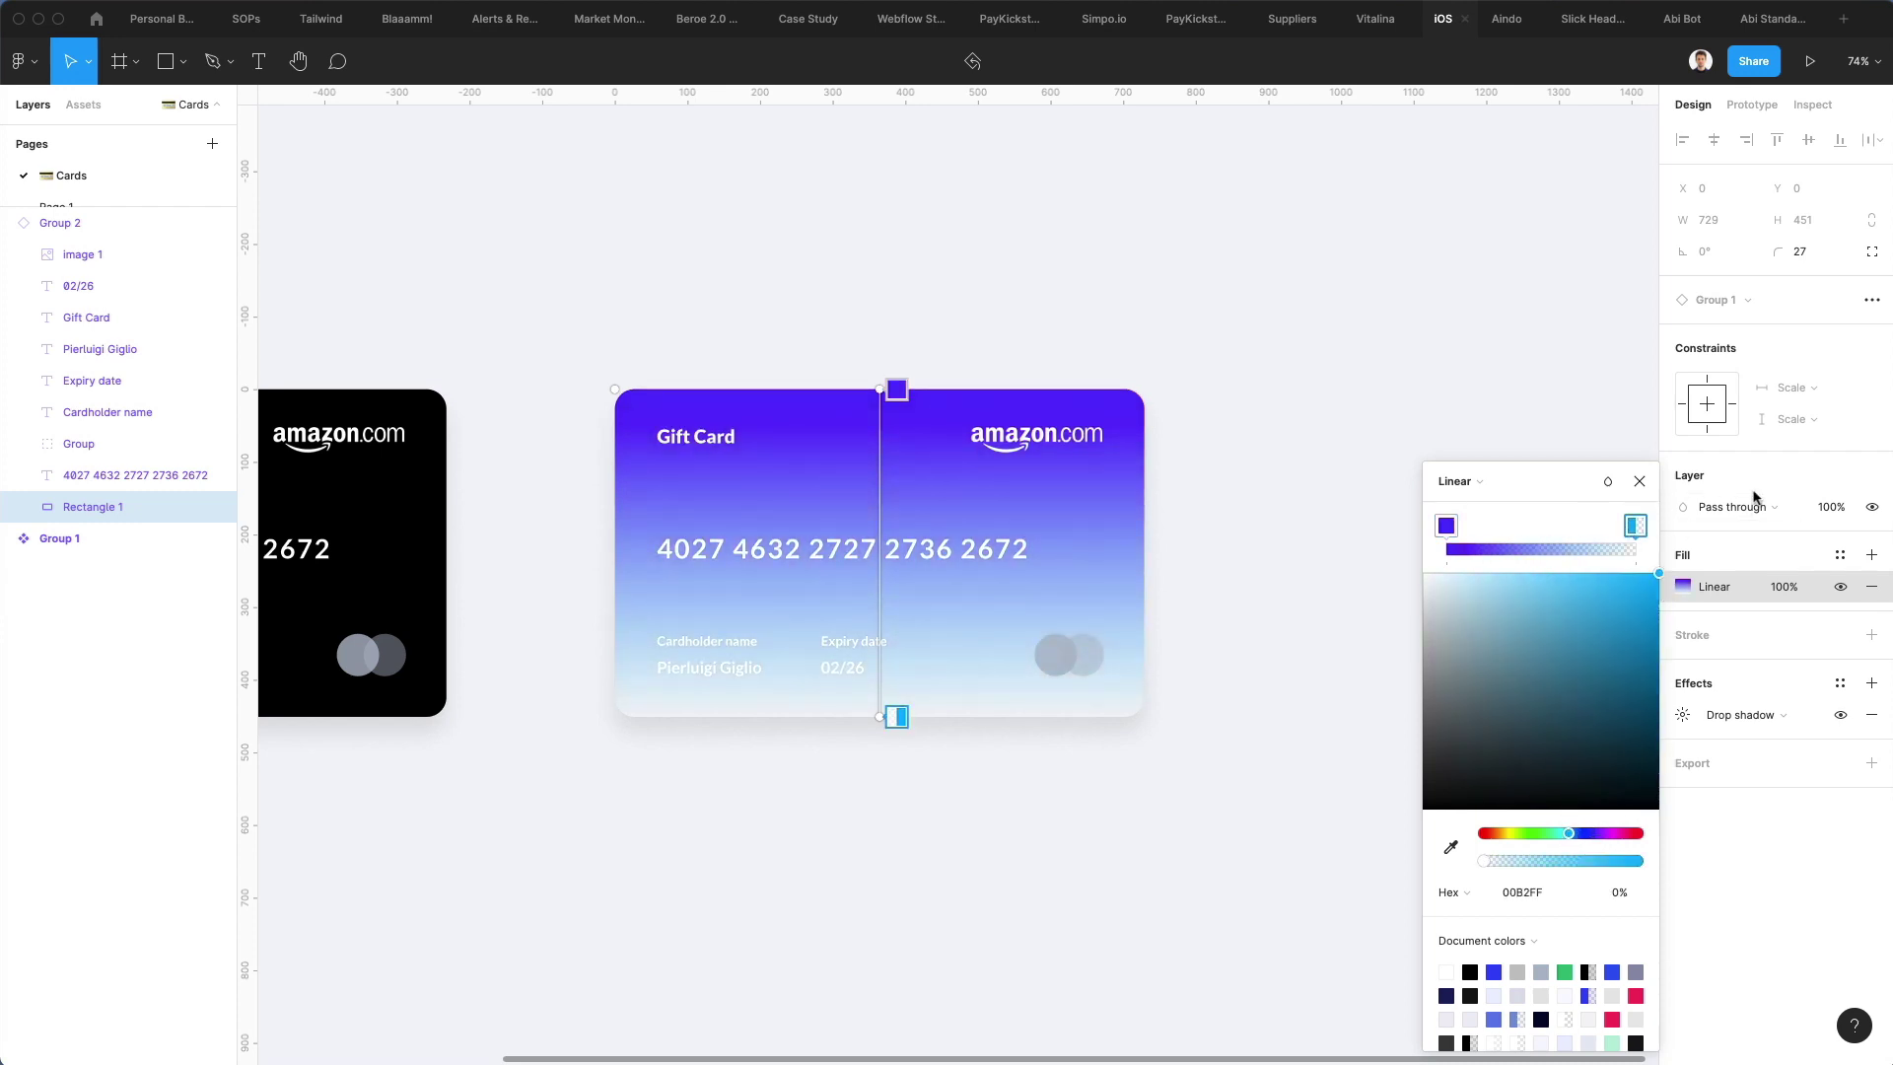
left_click(1619, 892)
type("100")
key("Return")
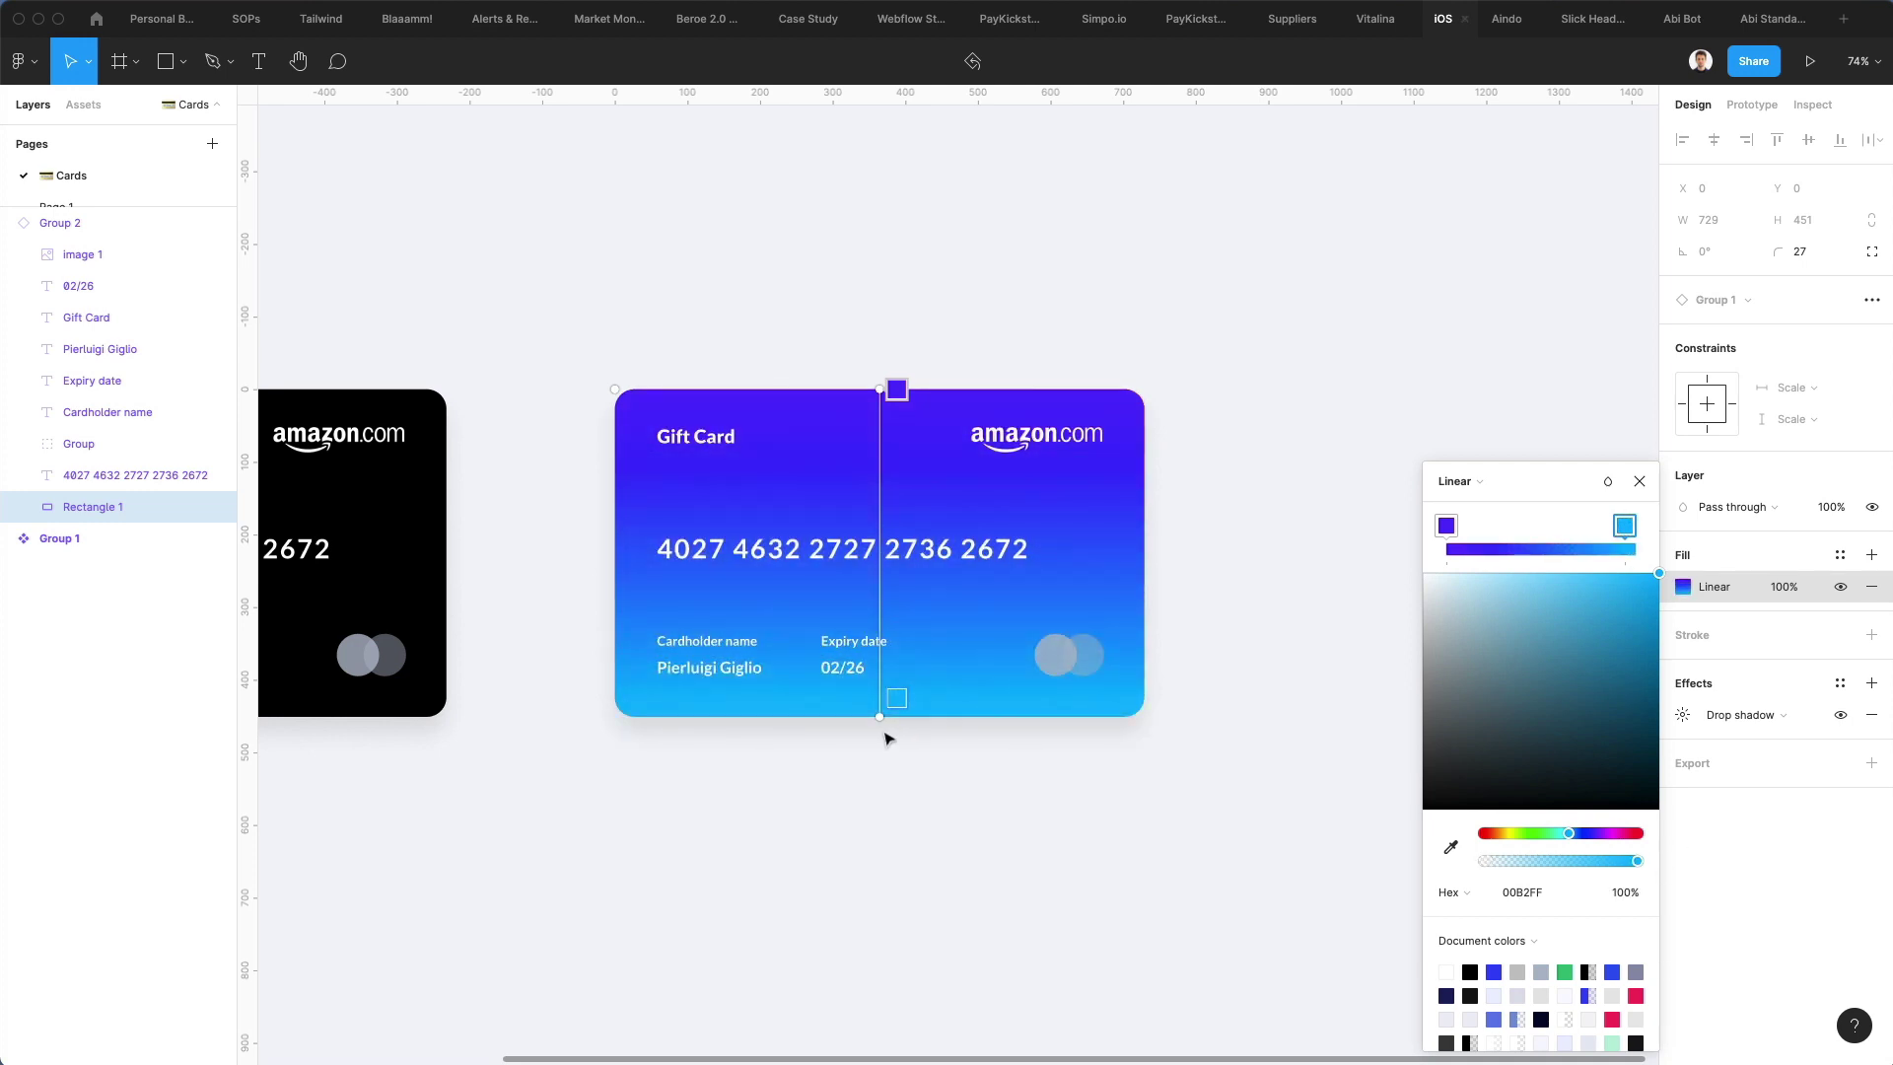
Angle the gradient diagonally past the card corners, add a purple middle stop, and make the end stop magenta FF00A8
left_click_drag(880, 717, 1108, 714)
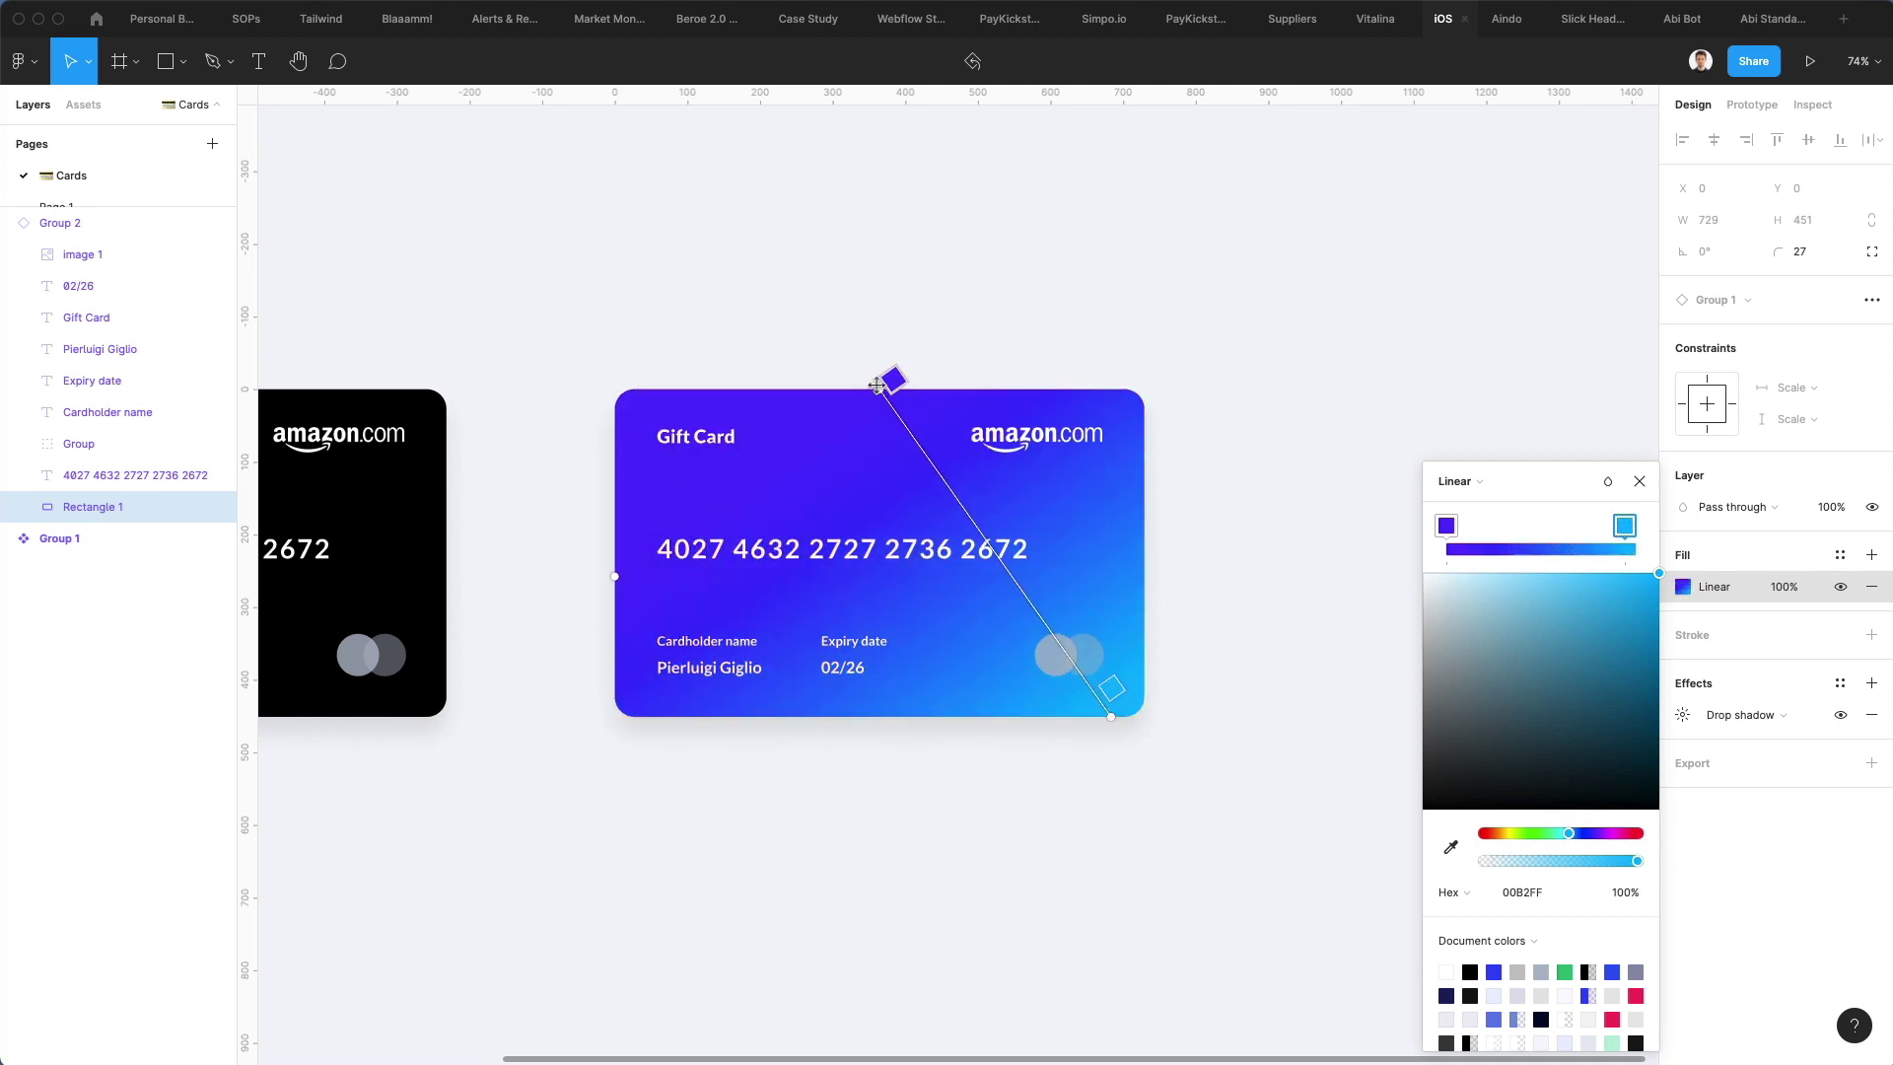
left_click_drag(879, 388, 636, 359)
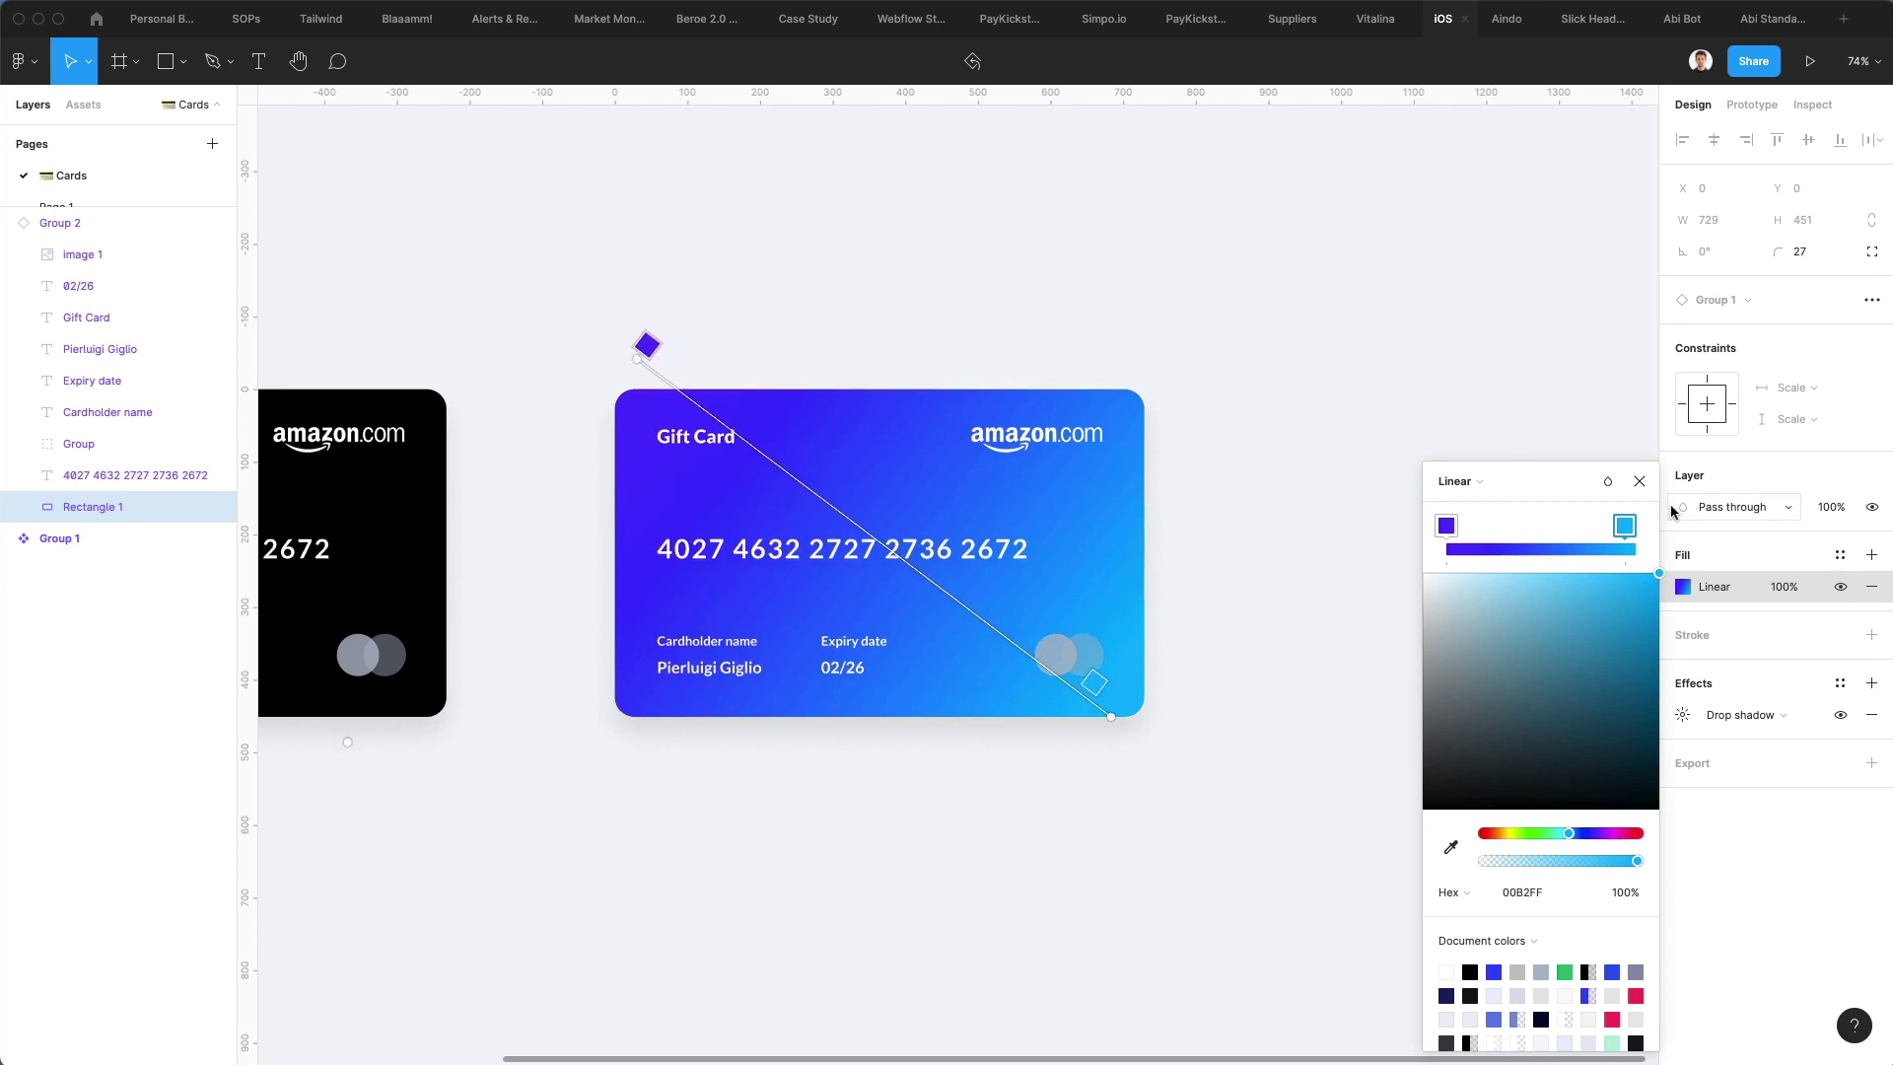
left_click_drag(1636, 531, 1639, 529)
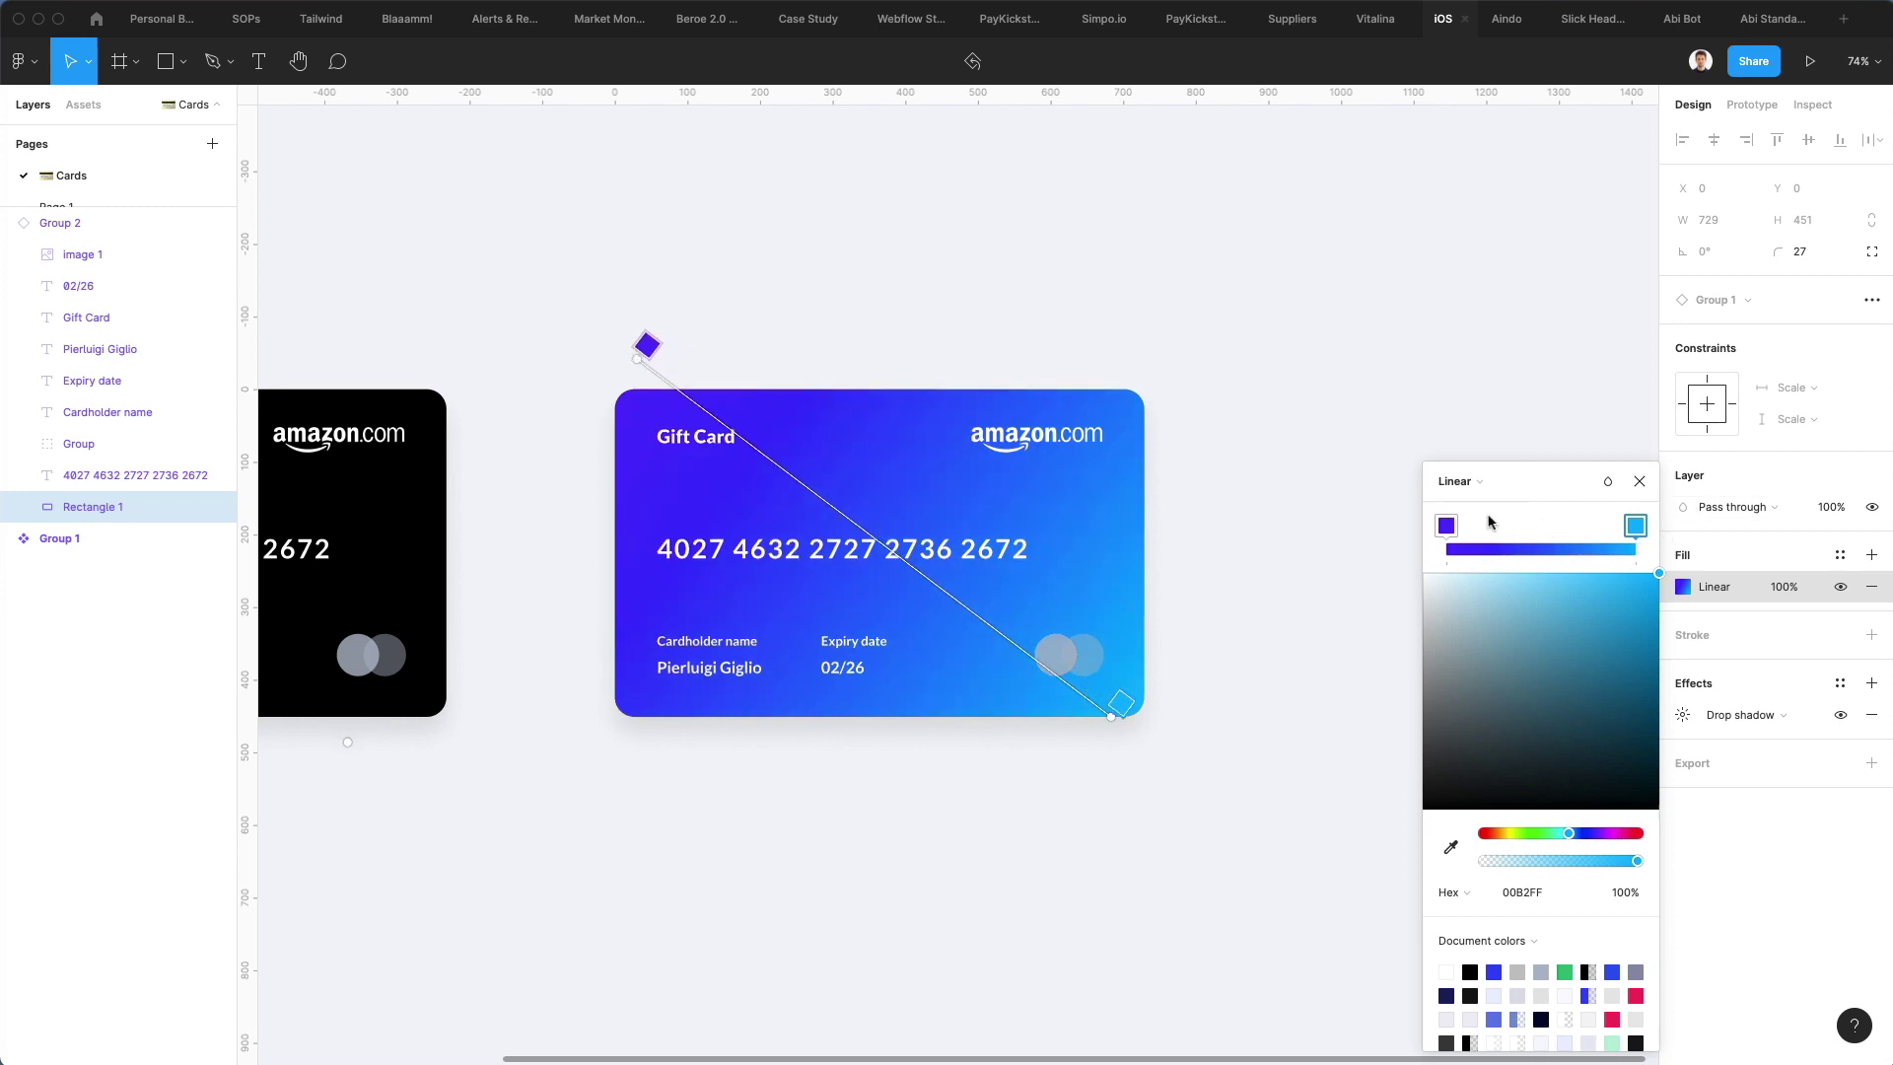
left_click(1541, 549)
left_click_drag(1589, 833, 1599, 837)
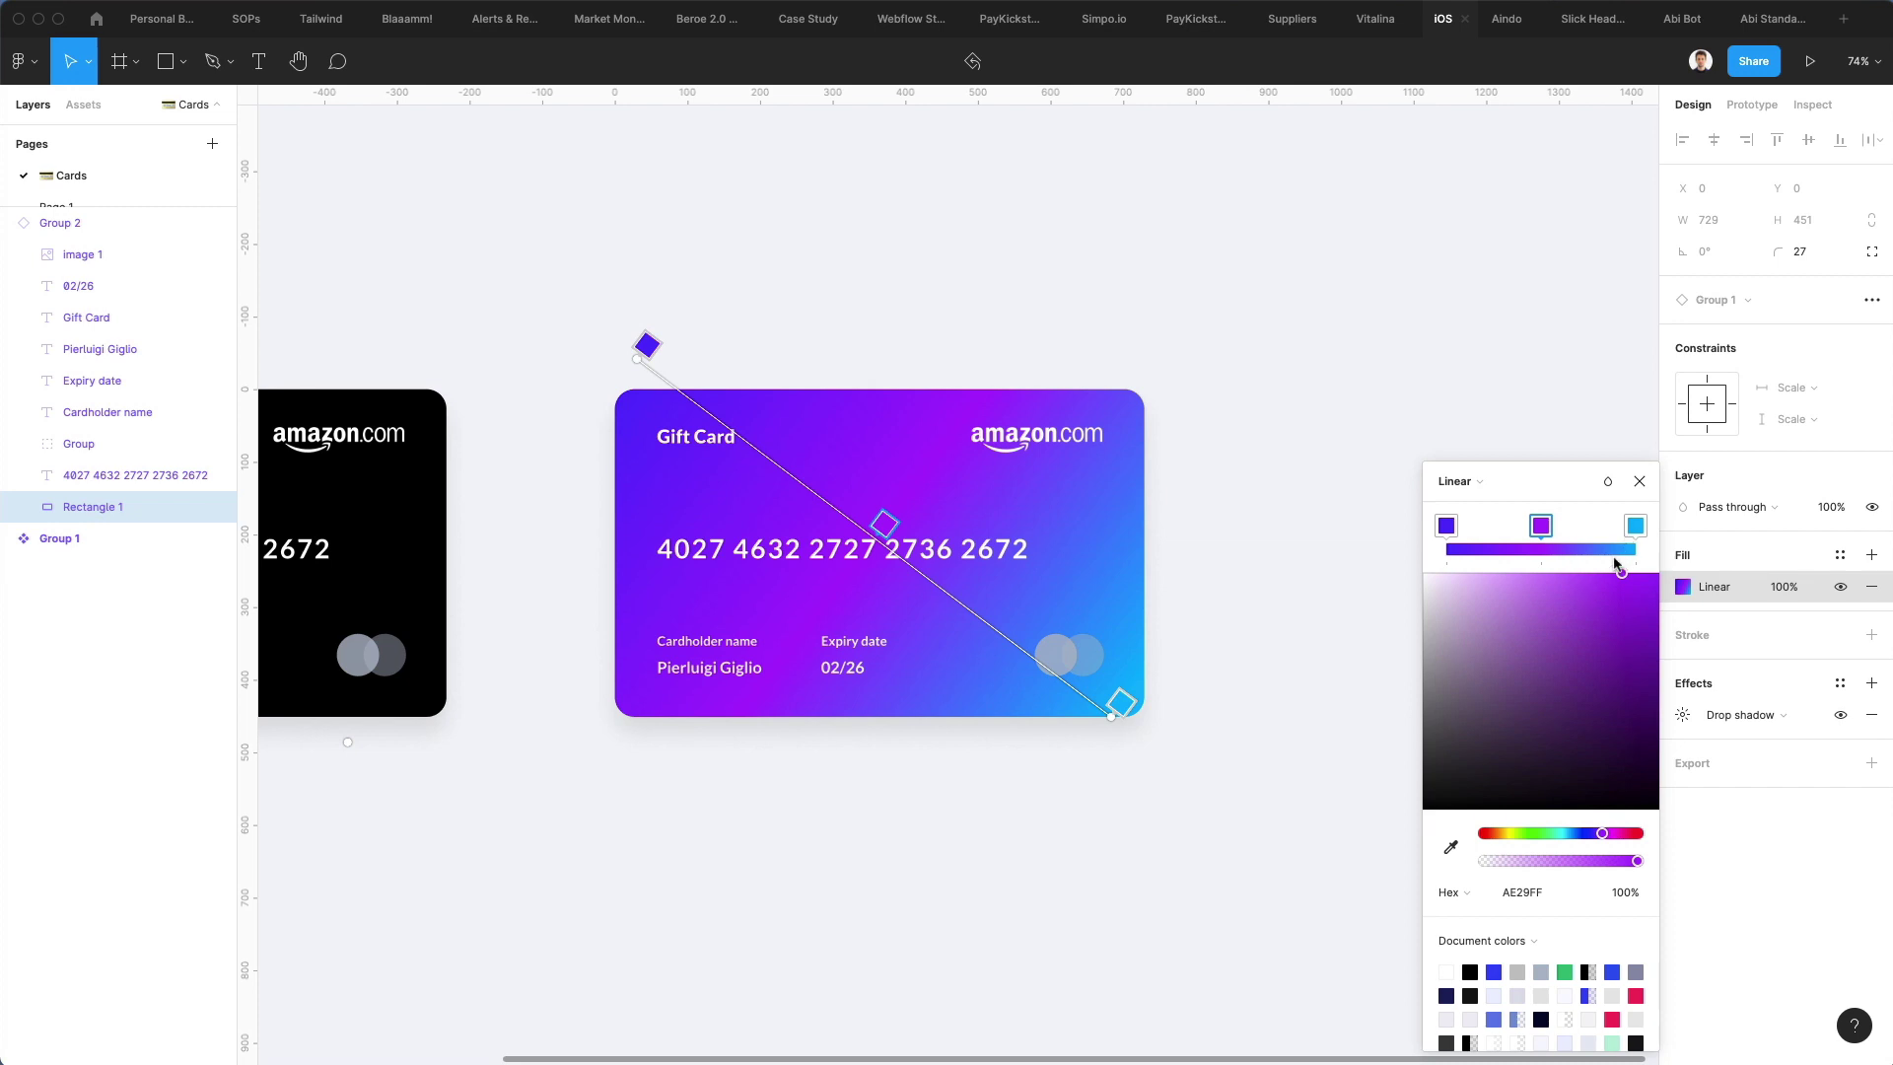
left_click(1632, 525)
left_click_drag(1574, 833, 1613, 834)
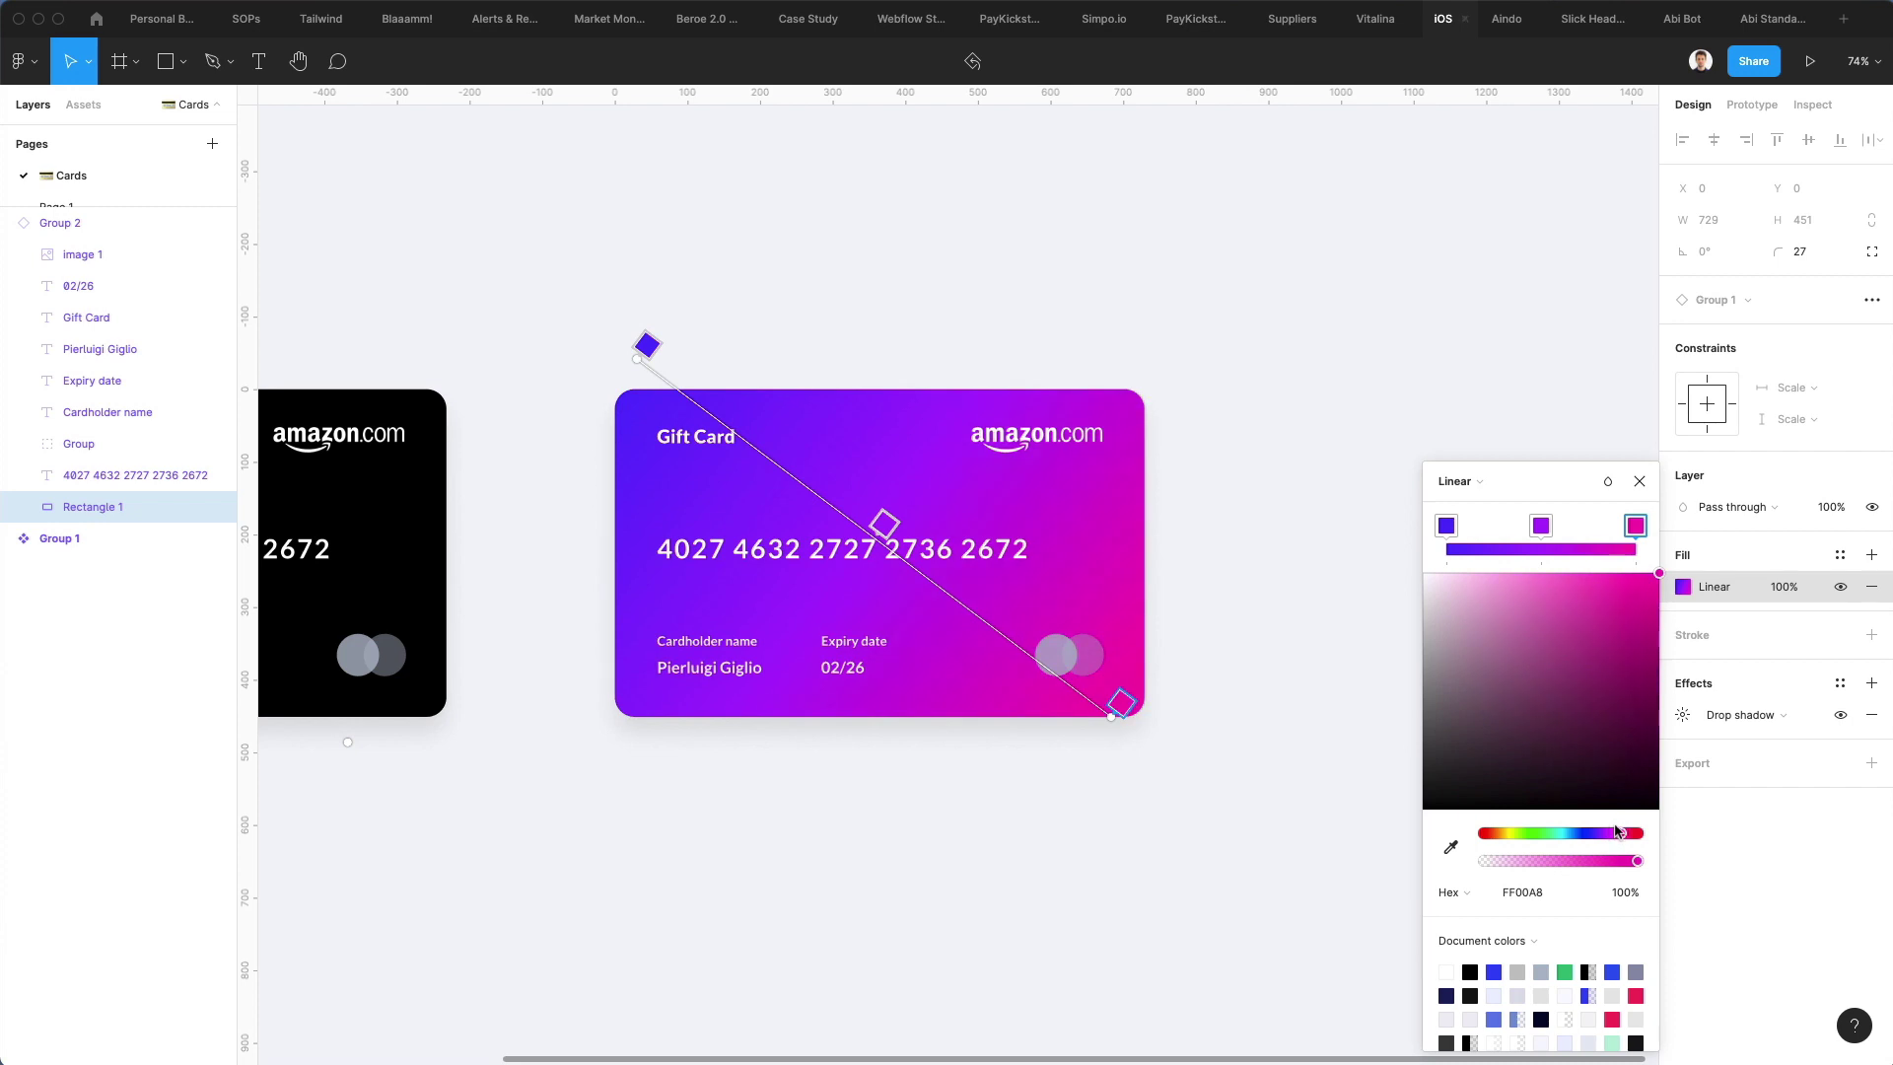
left_click(1204, 588)
Give both overlapping circles on the black card a near-white fill
left_click(1203, 588)
scroll(1204, 588, "down", 2)
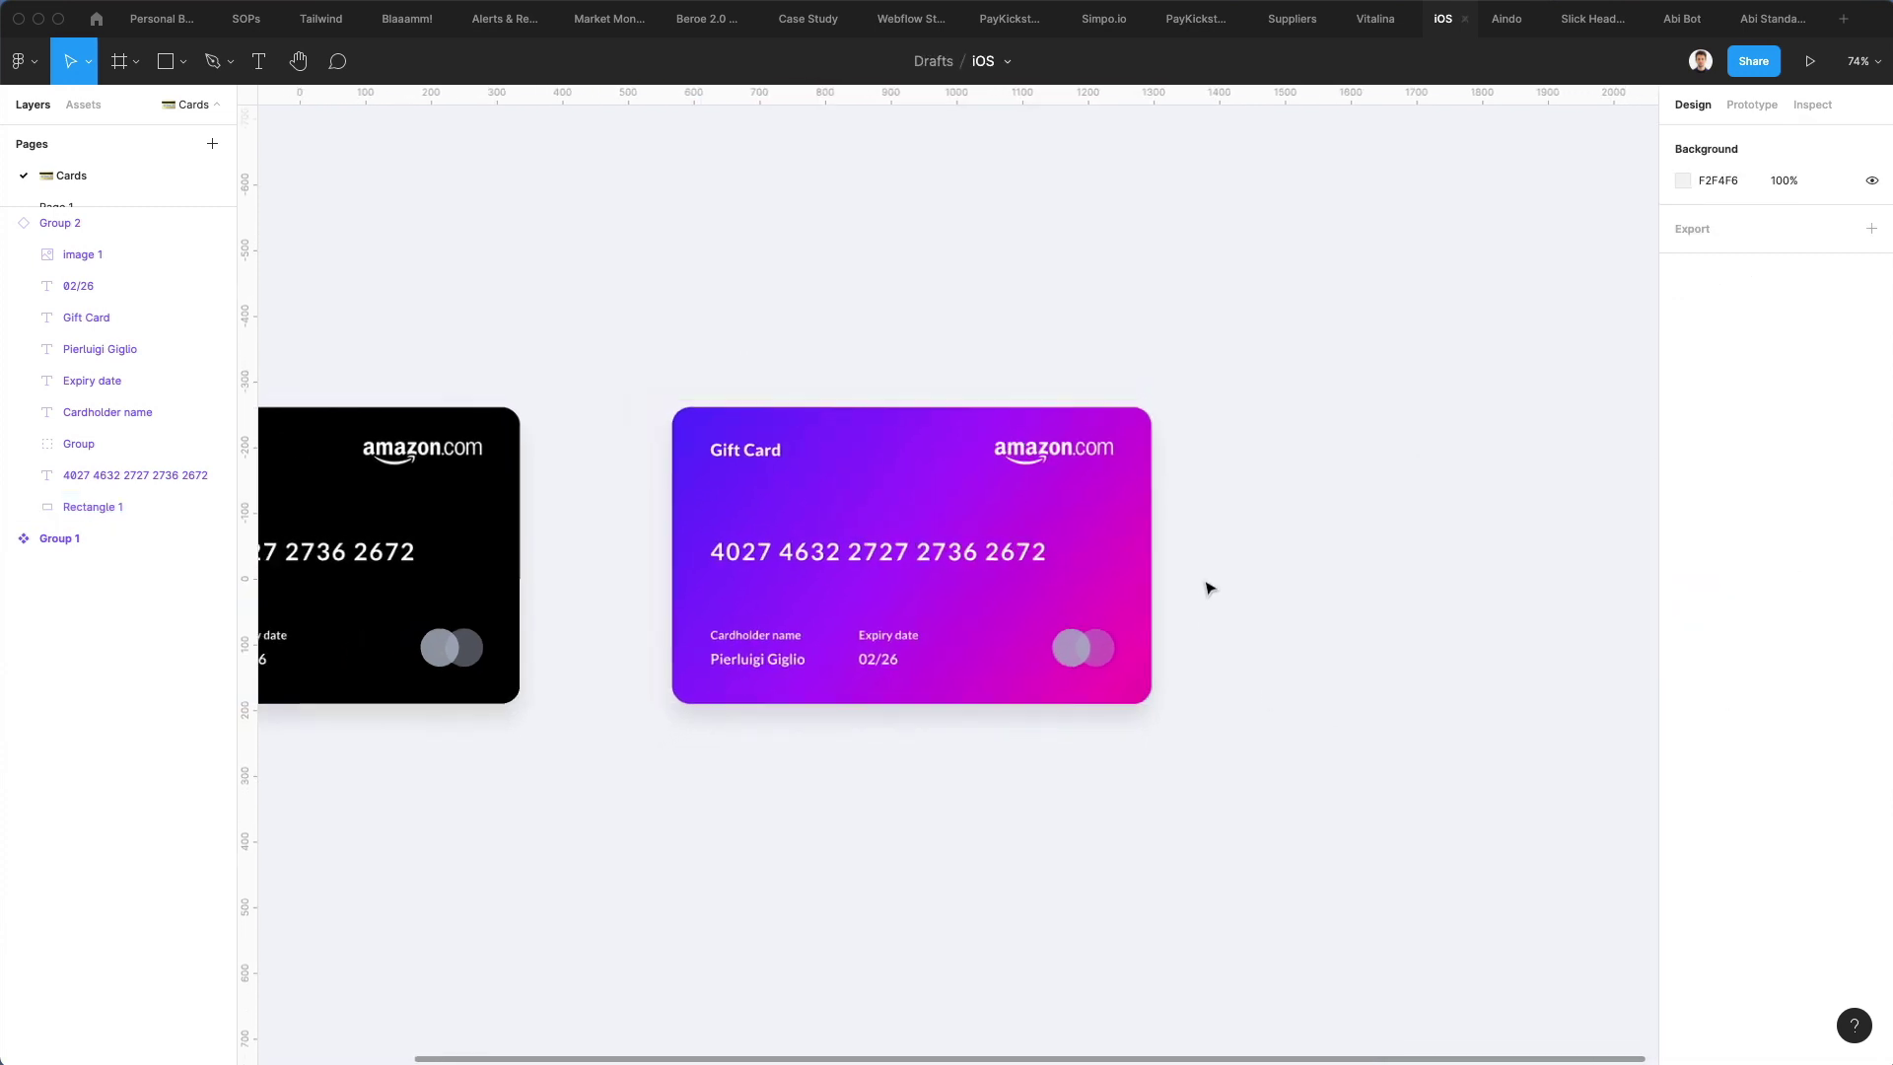
left_click(1094, 648, "super")
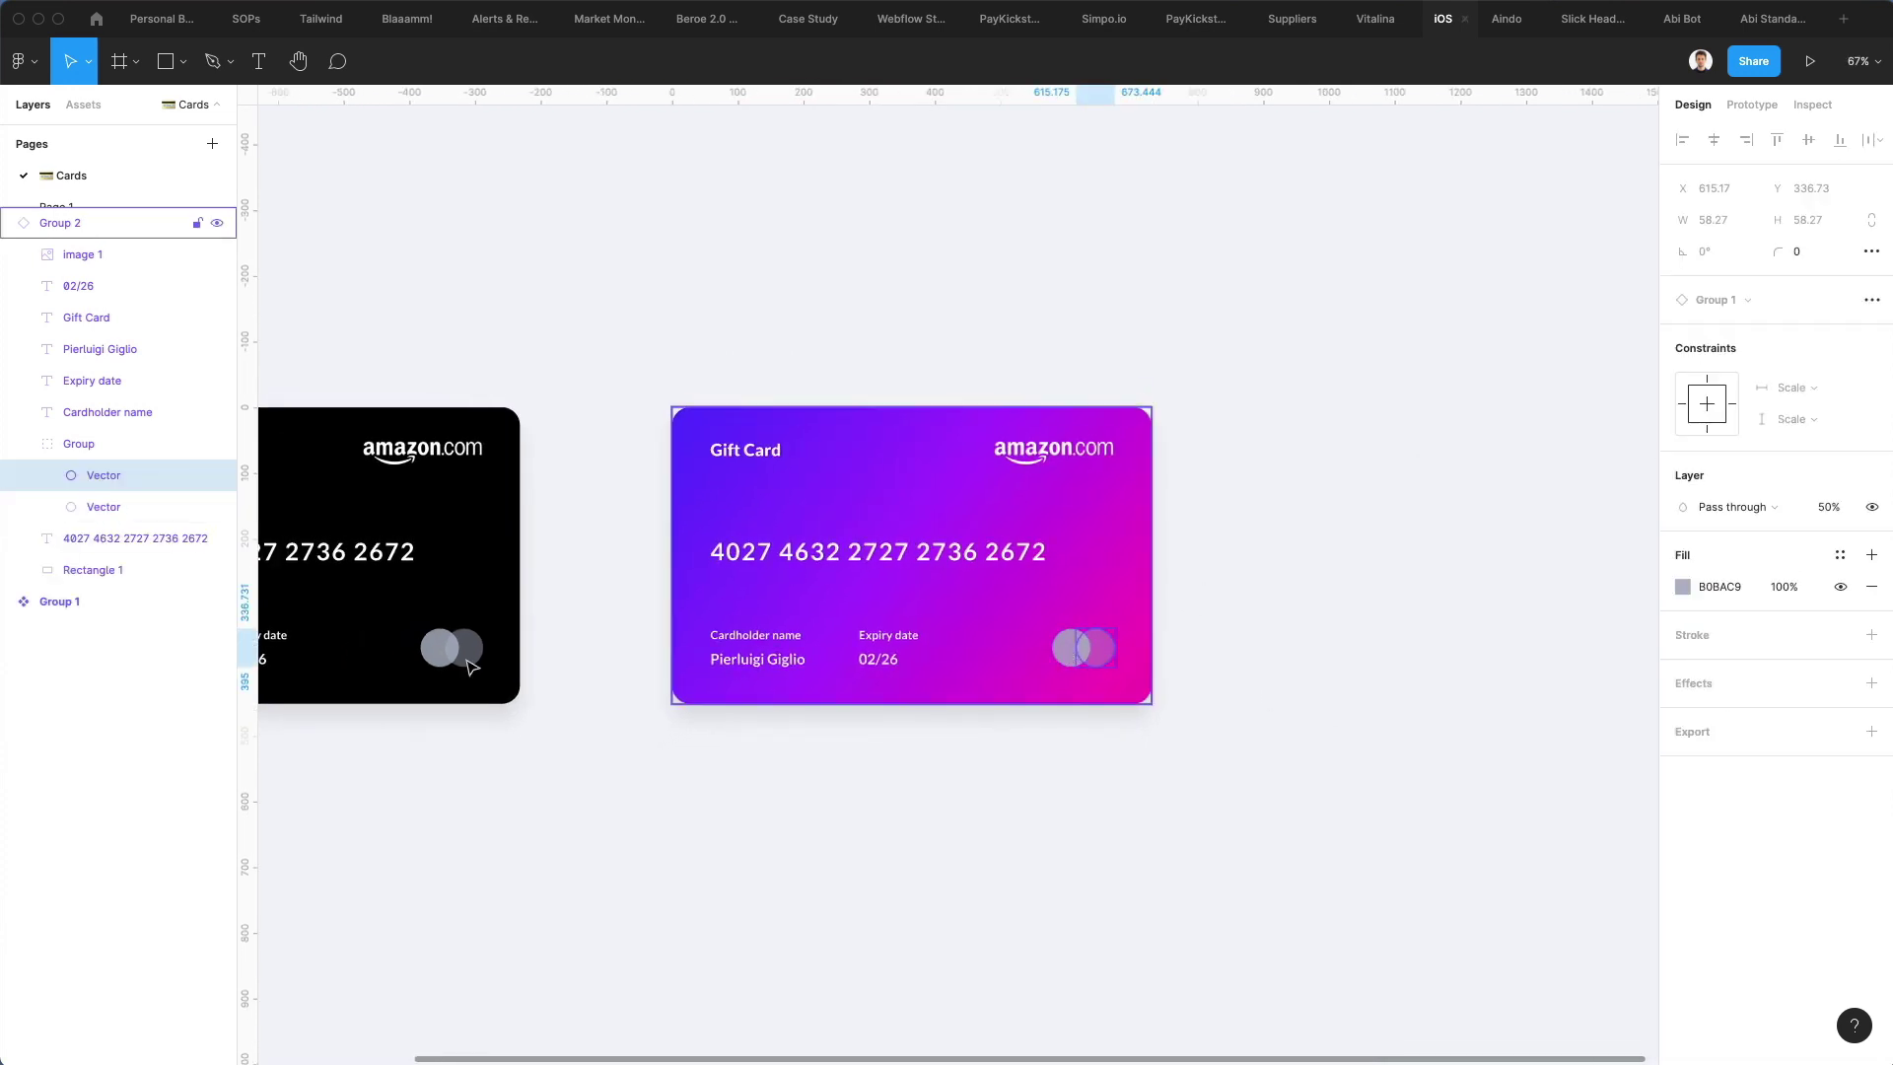
left_click(431, 642, "super")
left_click(468, 645, "shift+super")
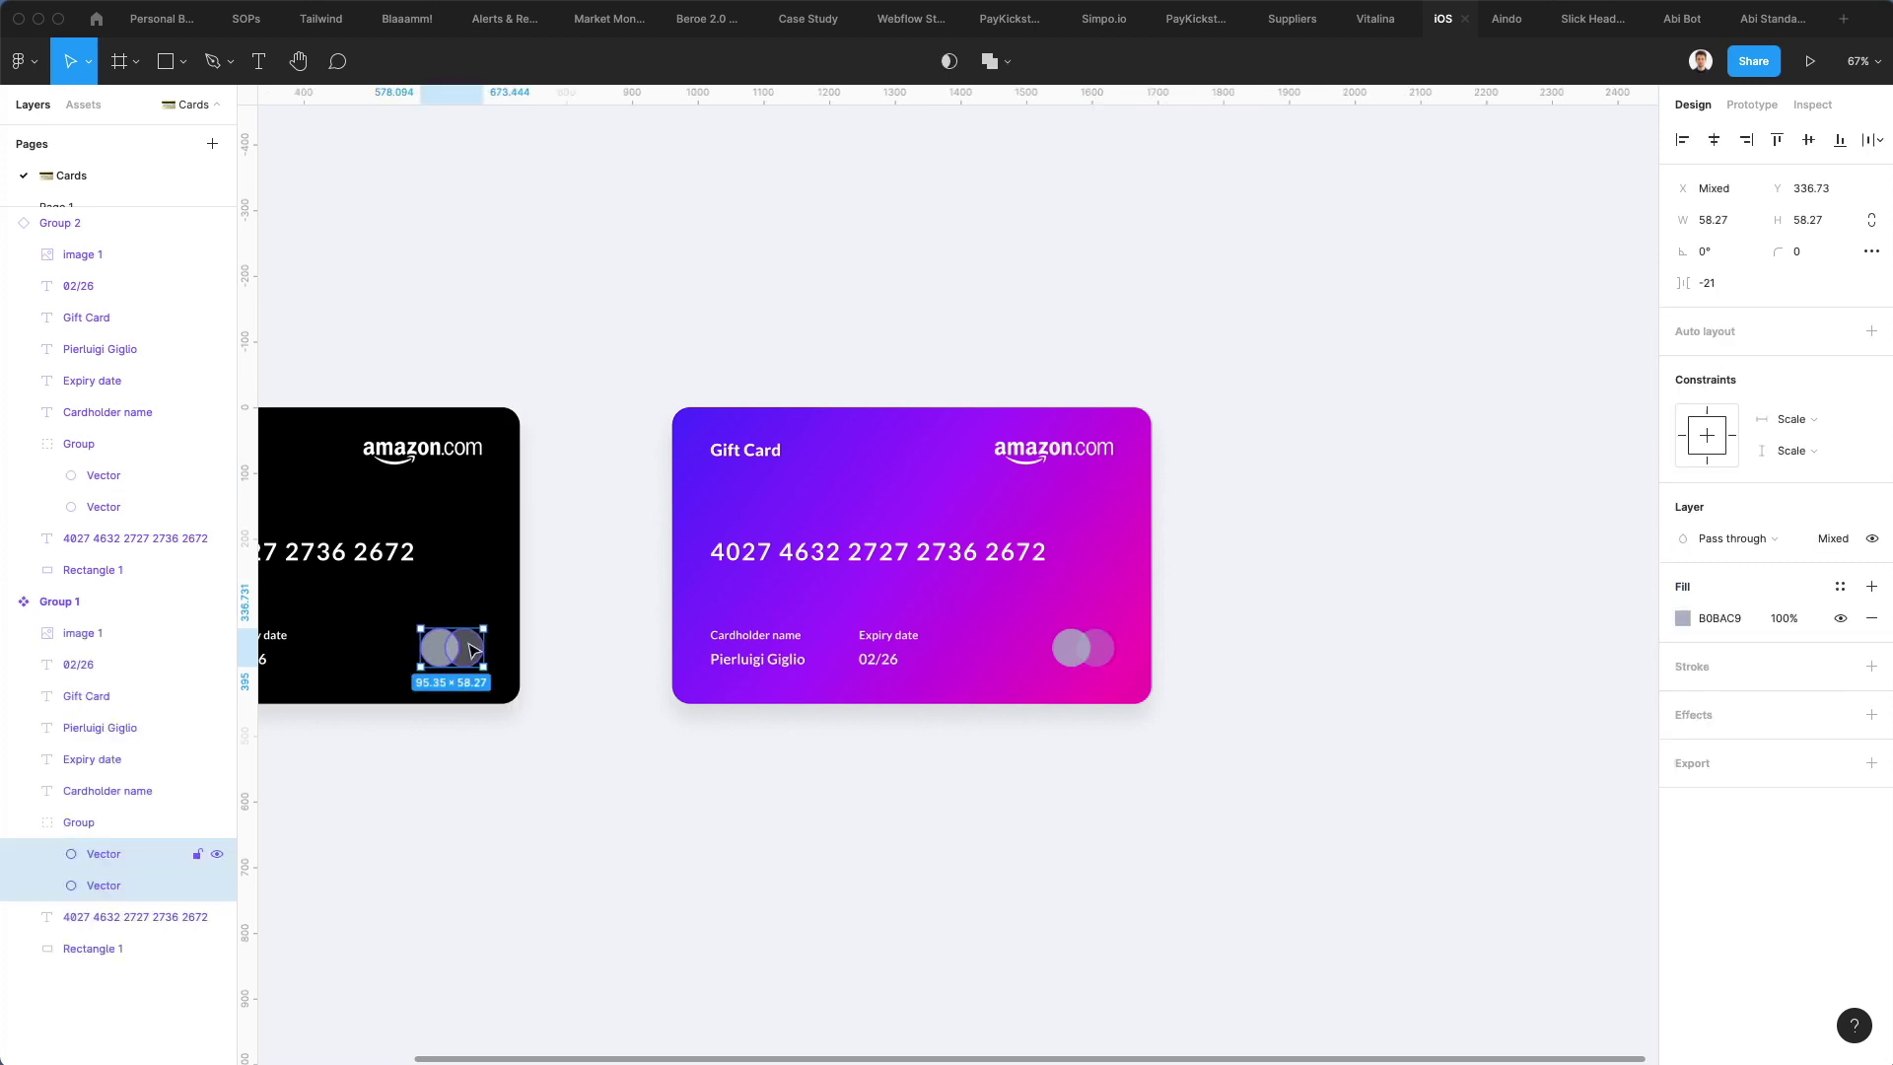
left_click(1676, 618)
left_click(1682, 618)
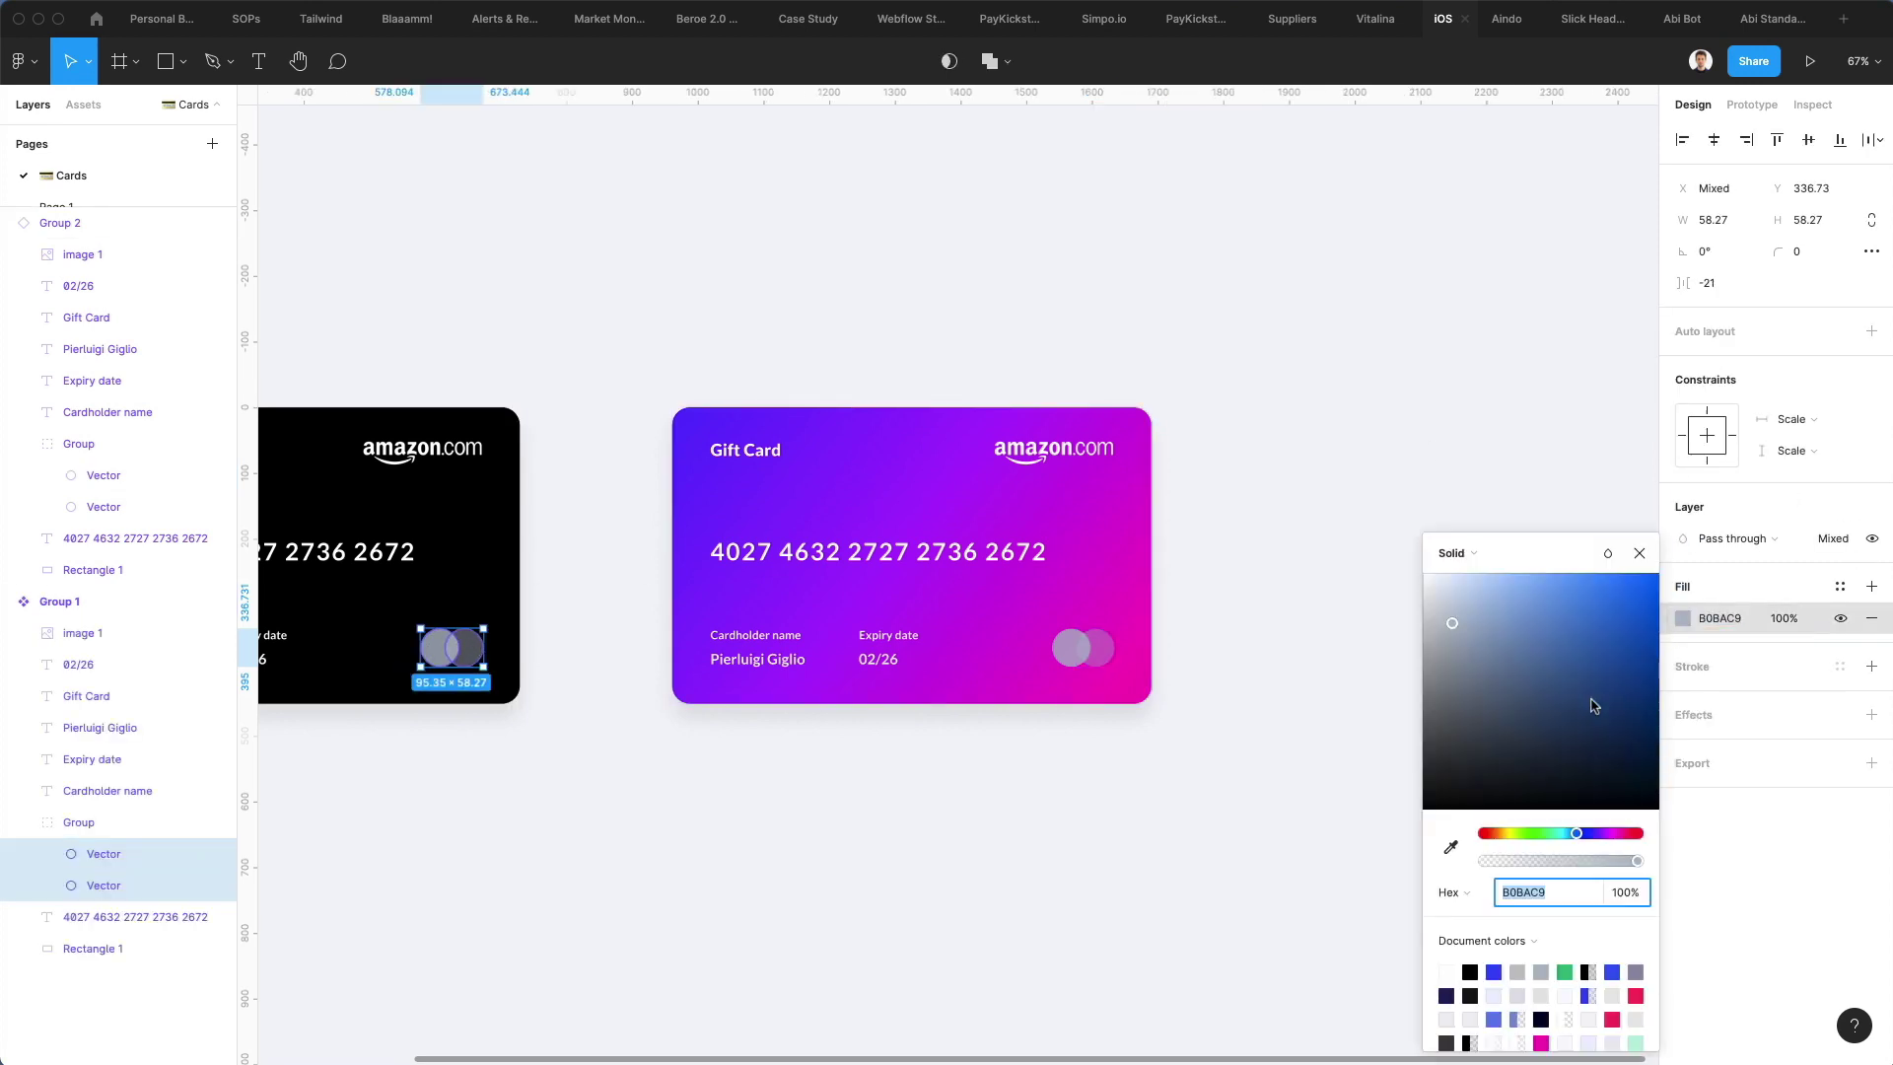
left_click(1498, 976)
left_click(1358, 369)
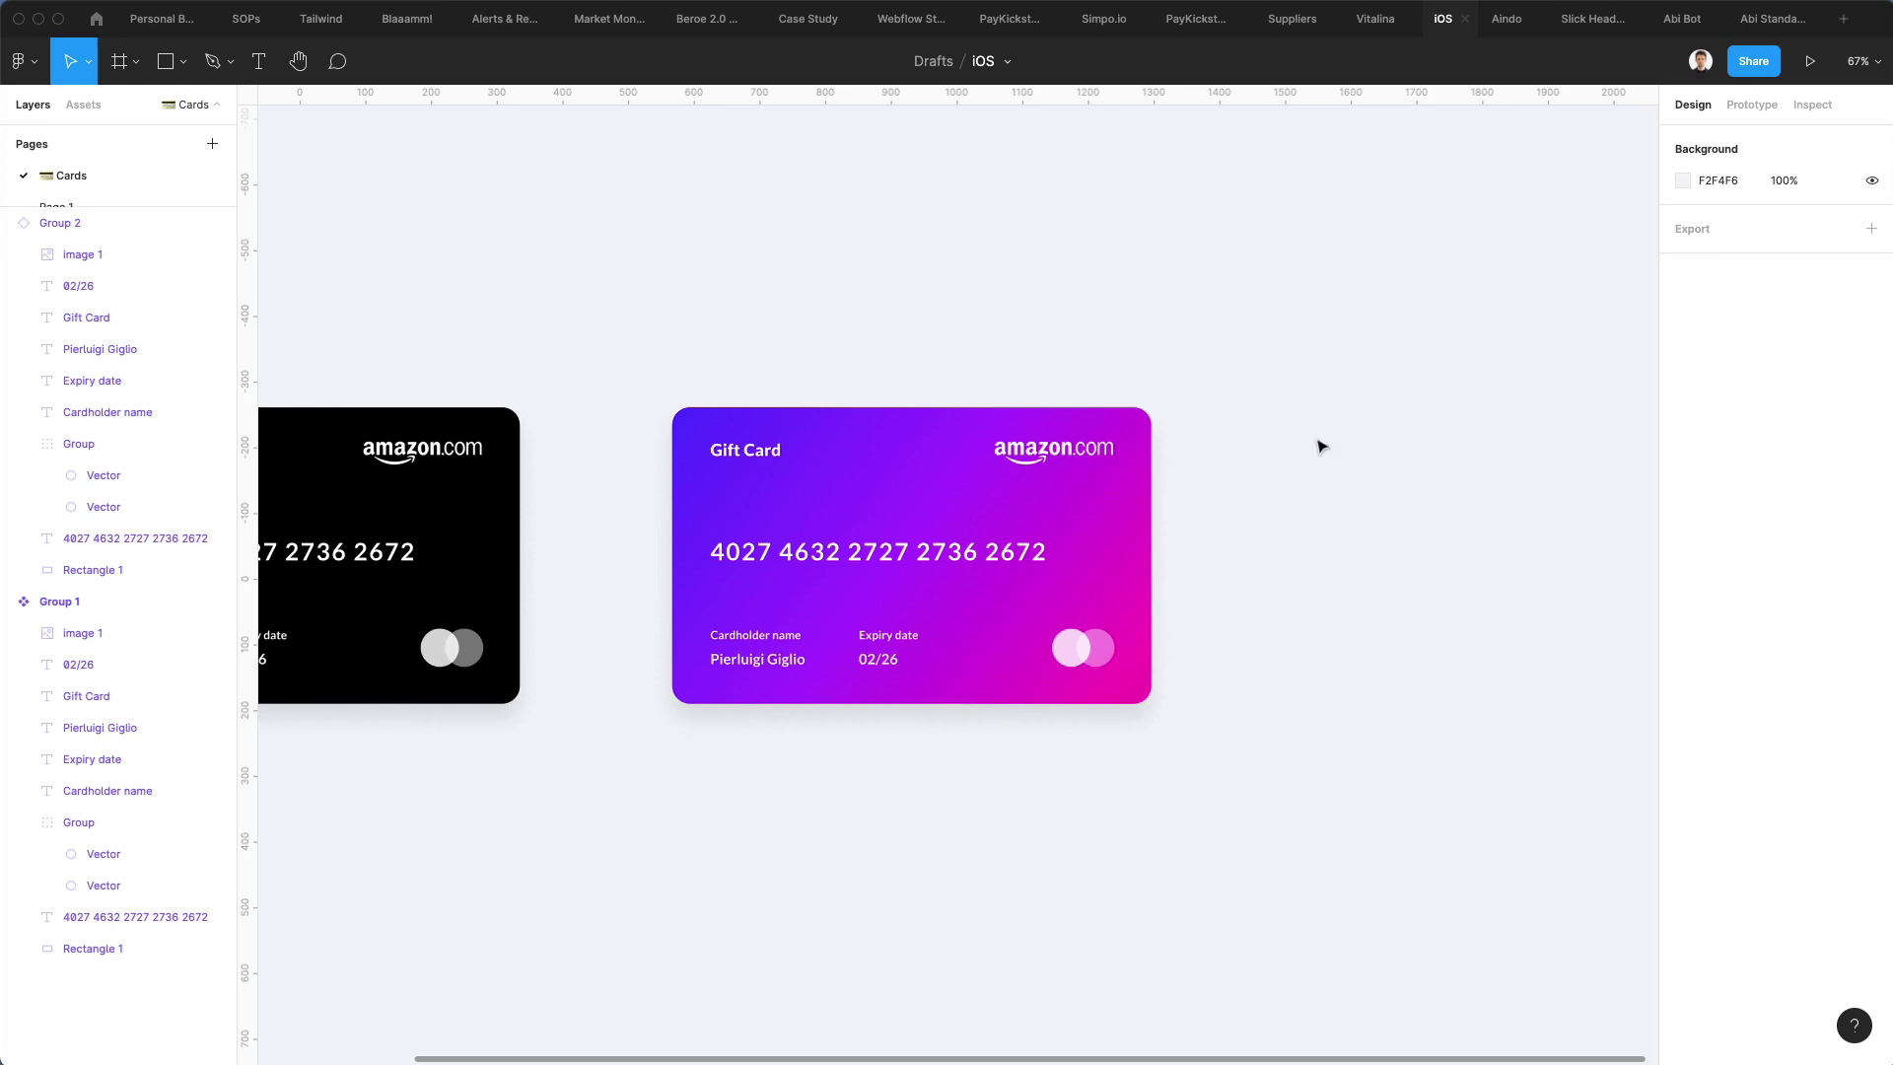
scroll(1263, 518, "down", 2)
scroll(1264, 518, "up", 4)
scroll(1264, 518, "down", 4)
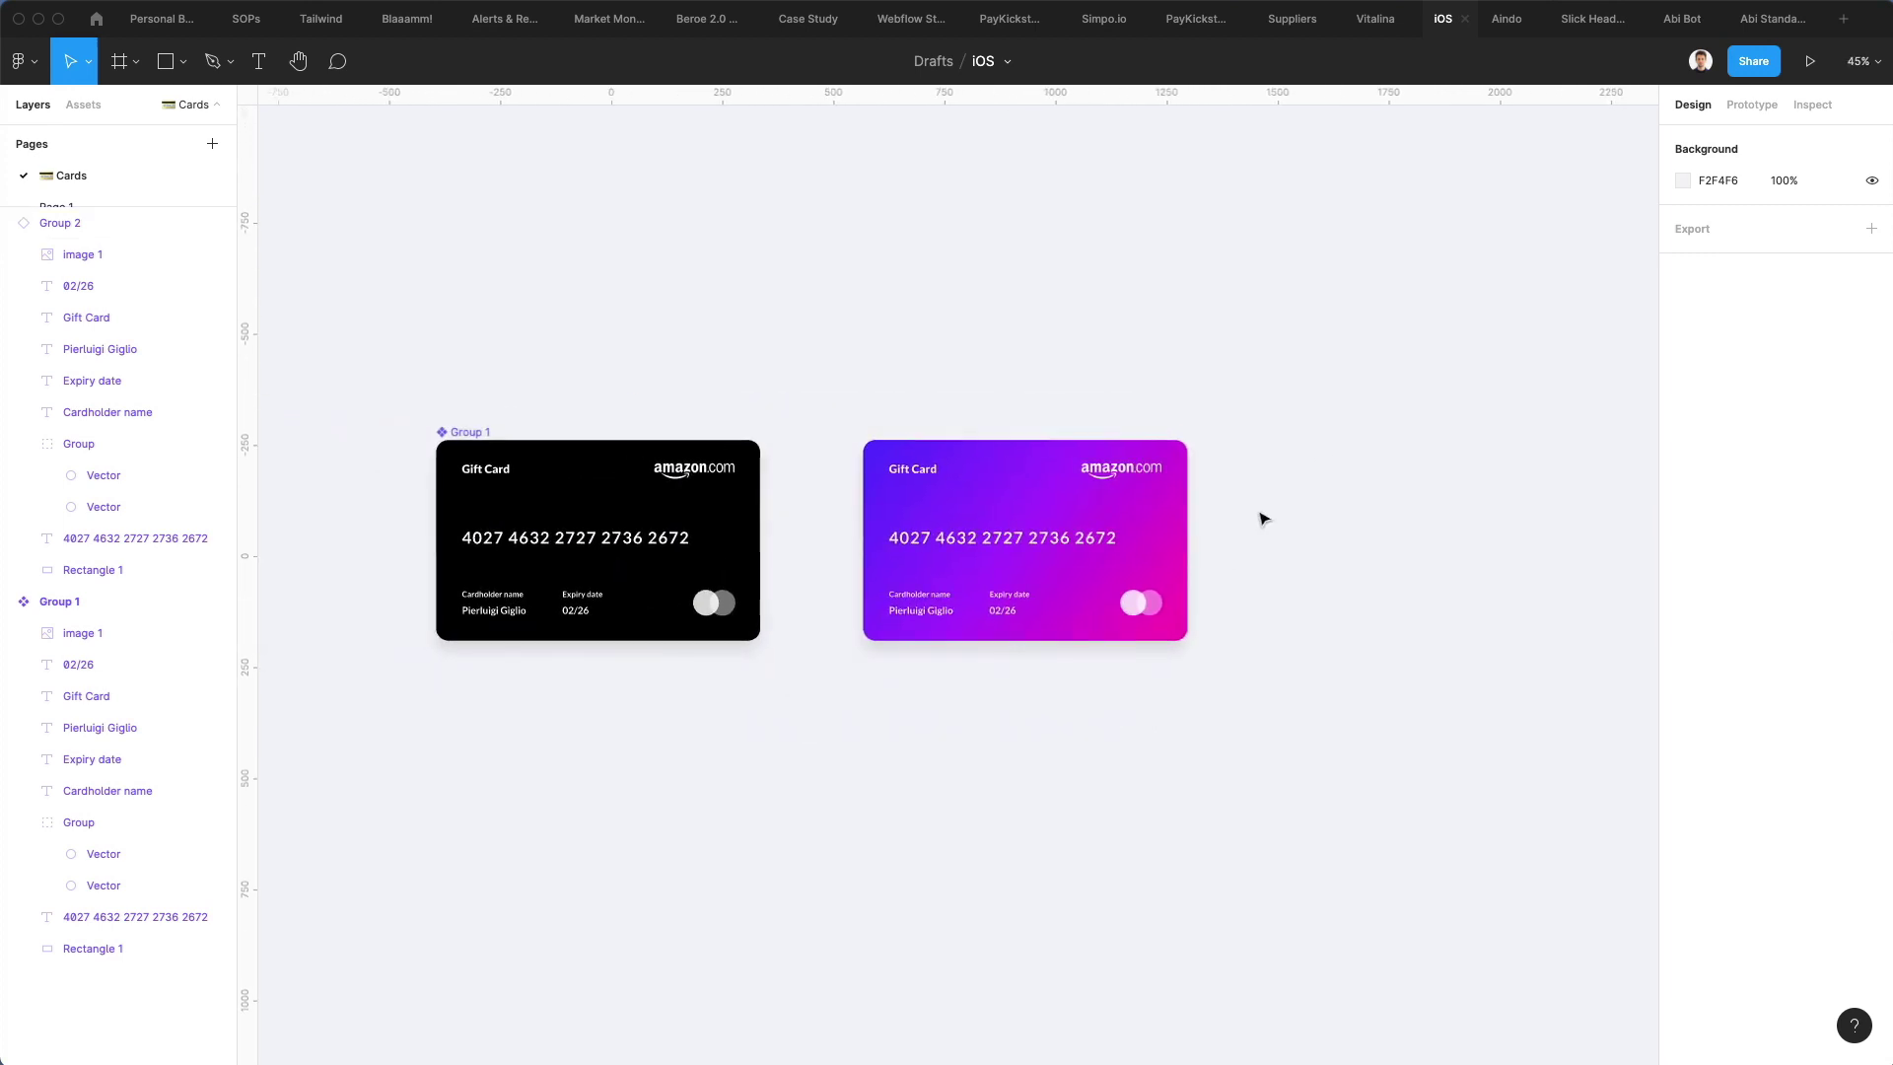
scroll(1048, 524, "up", 3)
scroll(1048, 523, "up", 3)
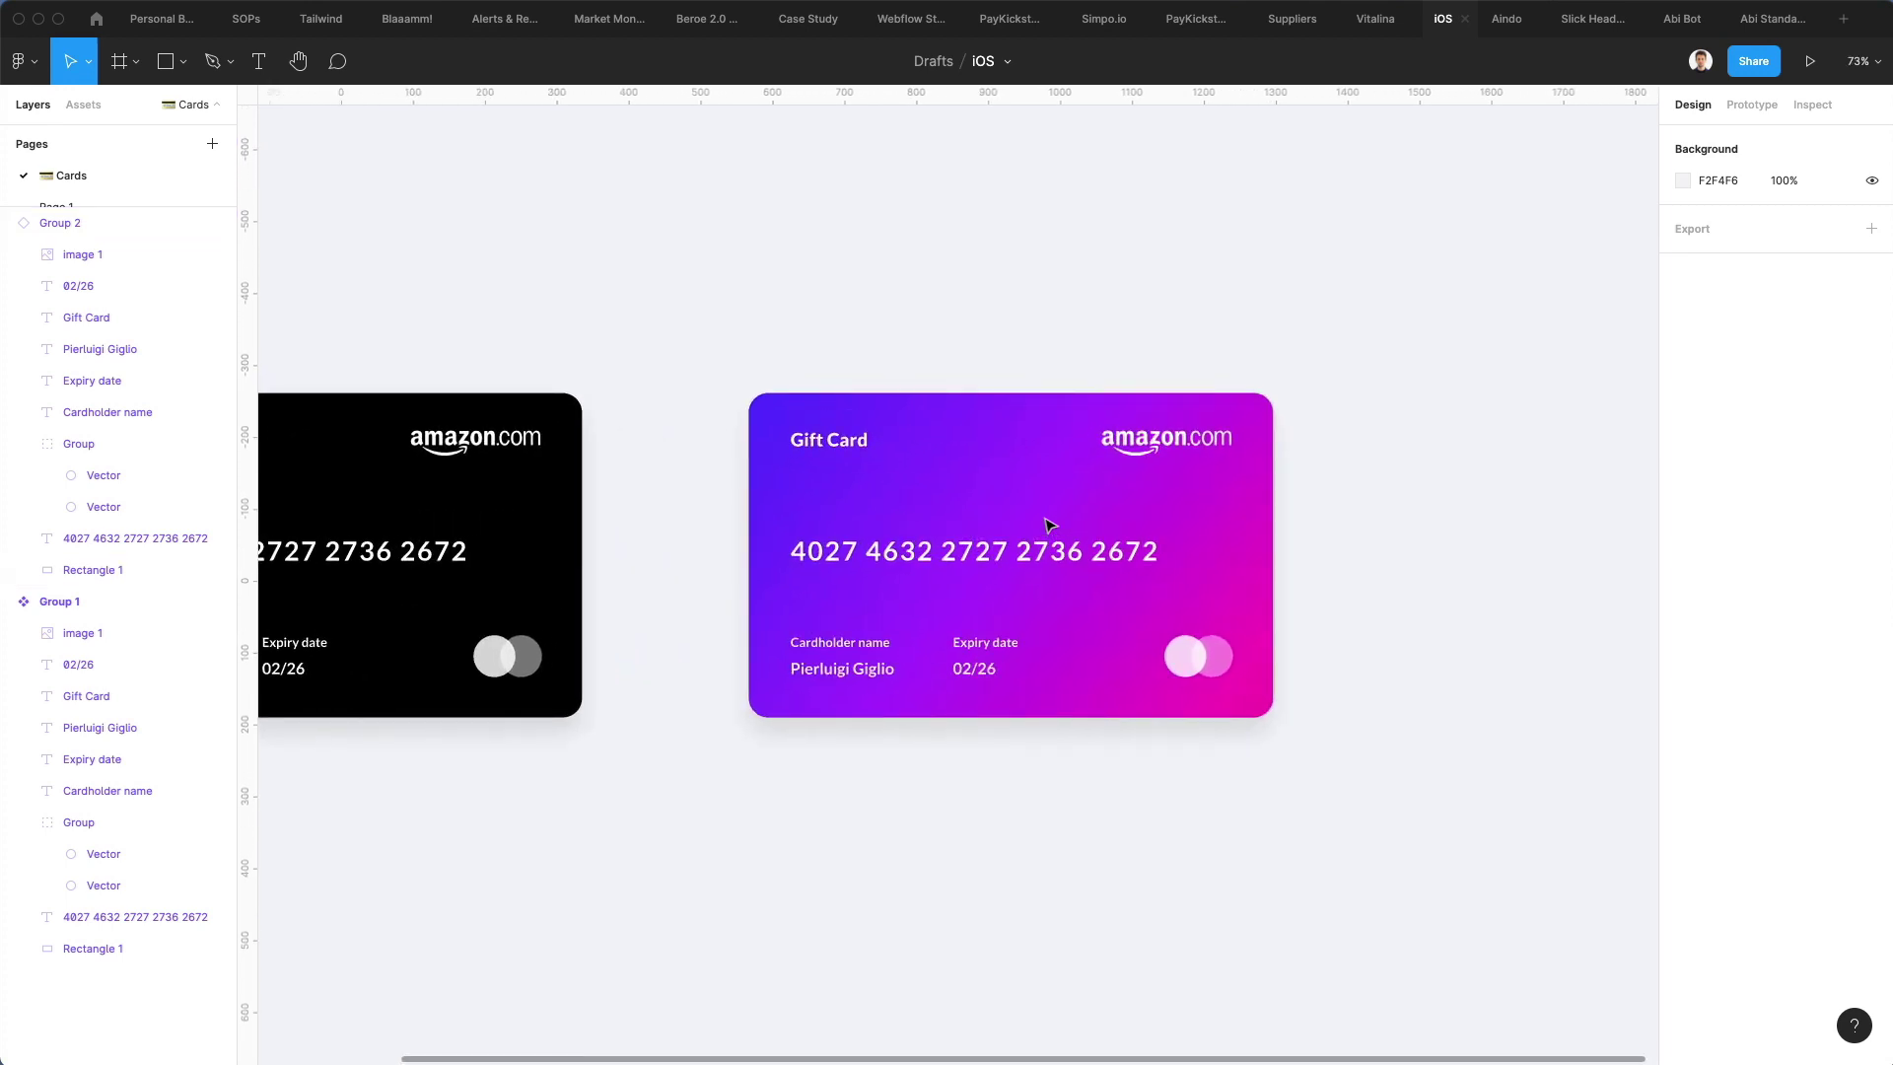
Draw a closed Pen loop from the card's top-left corner, curving across its middle and past its right edge
key("p")
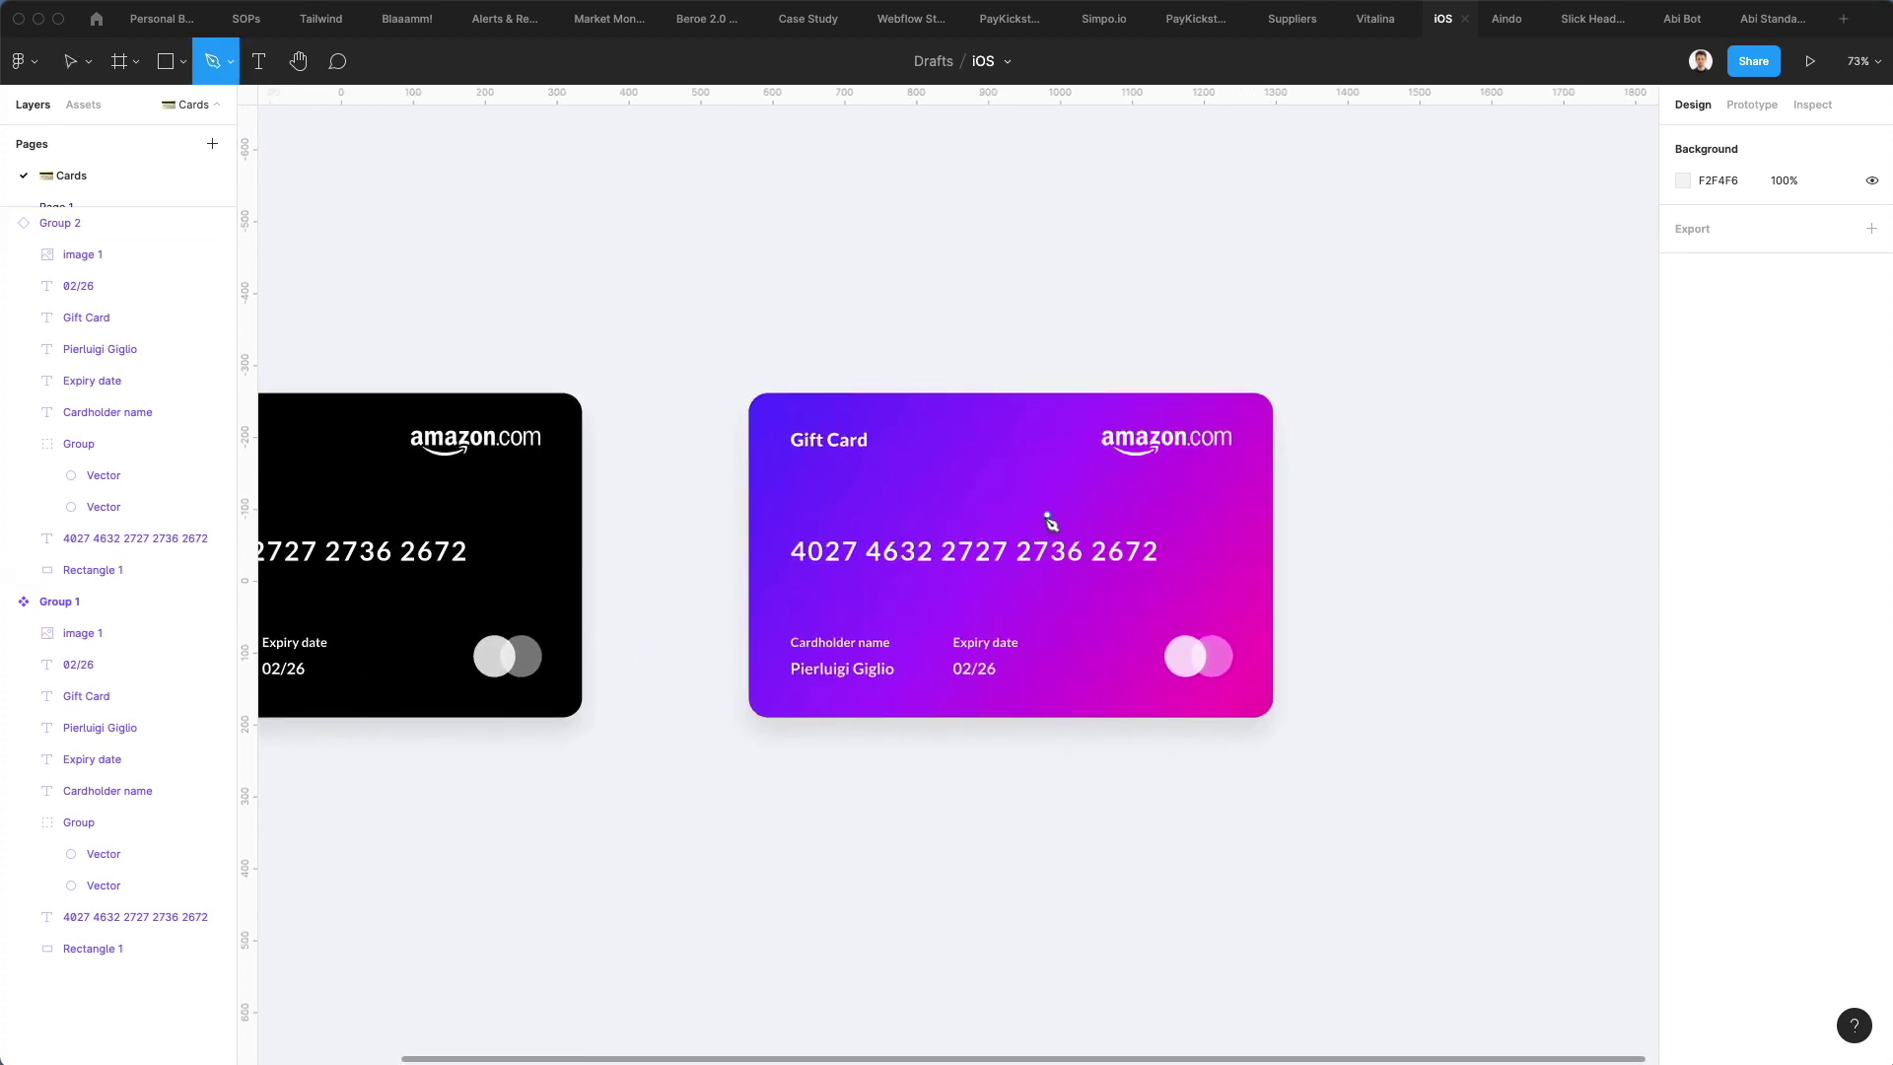
left_click(790, 397)
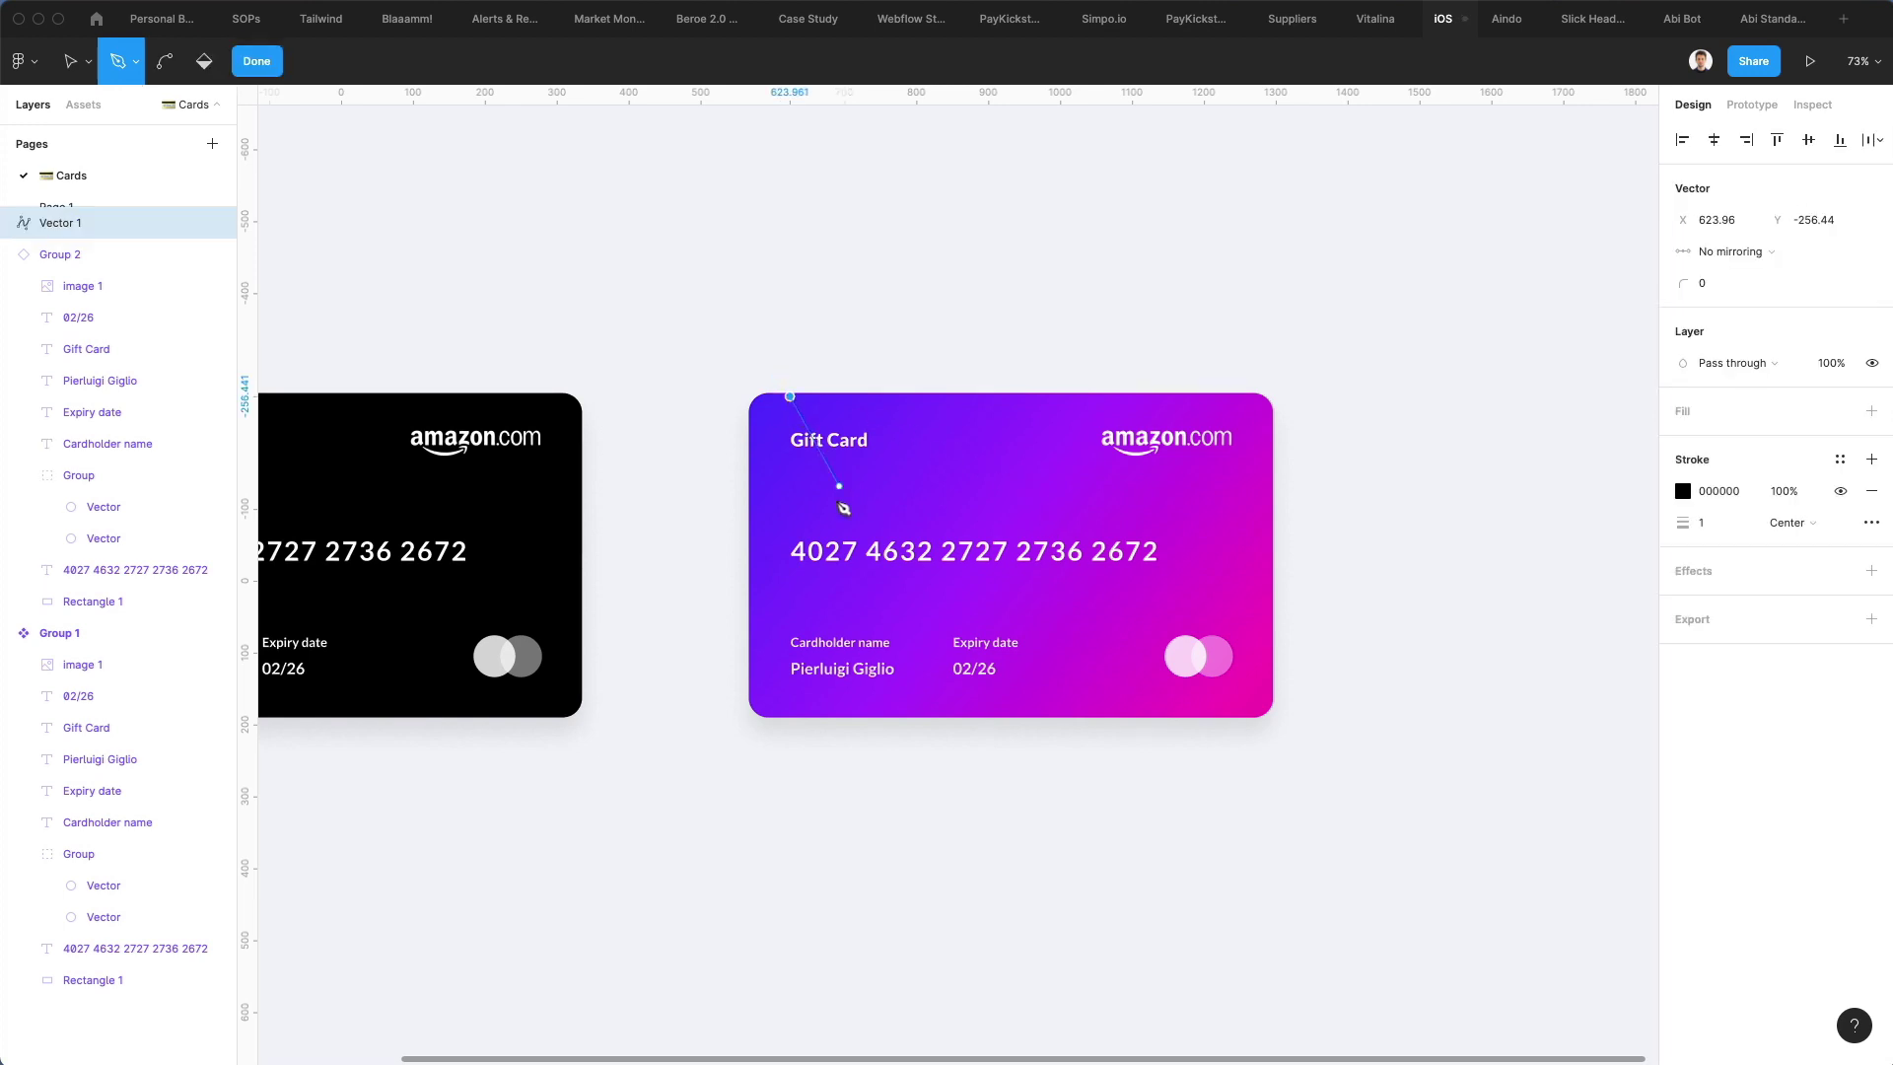
left_click_drag(845, 555, 947, 609)
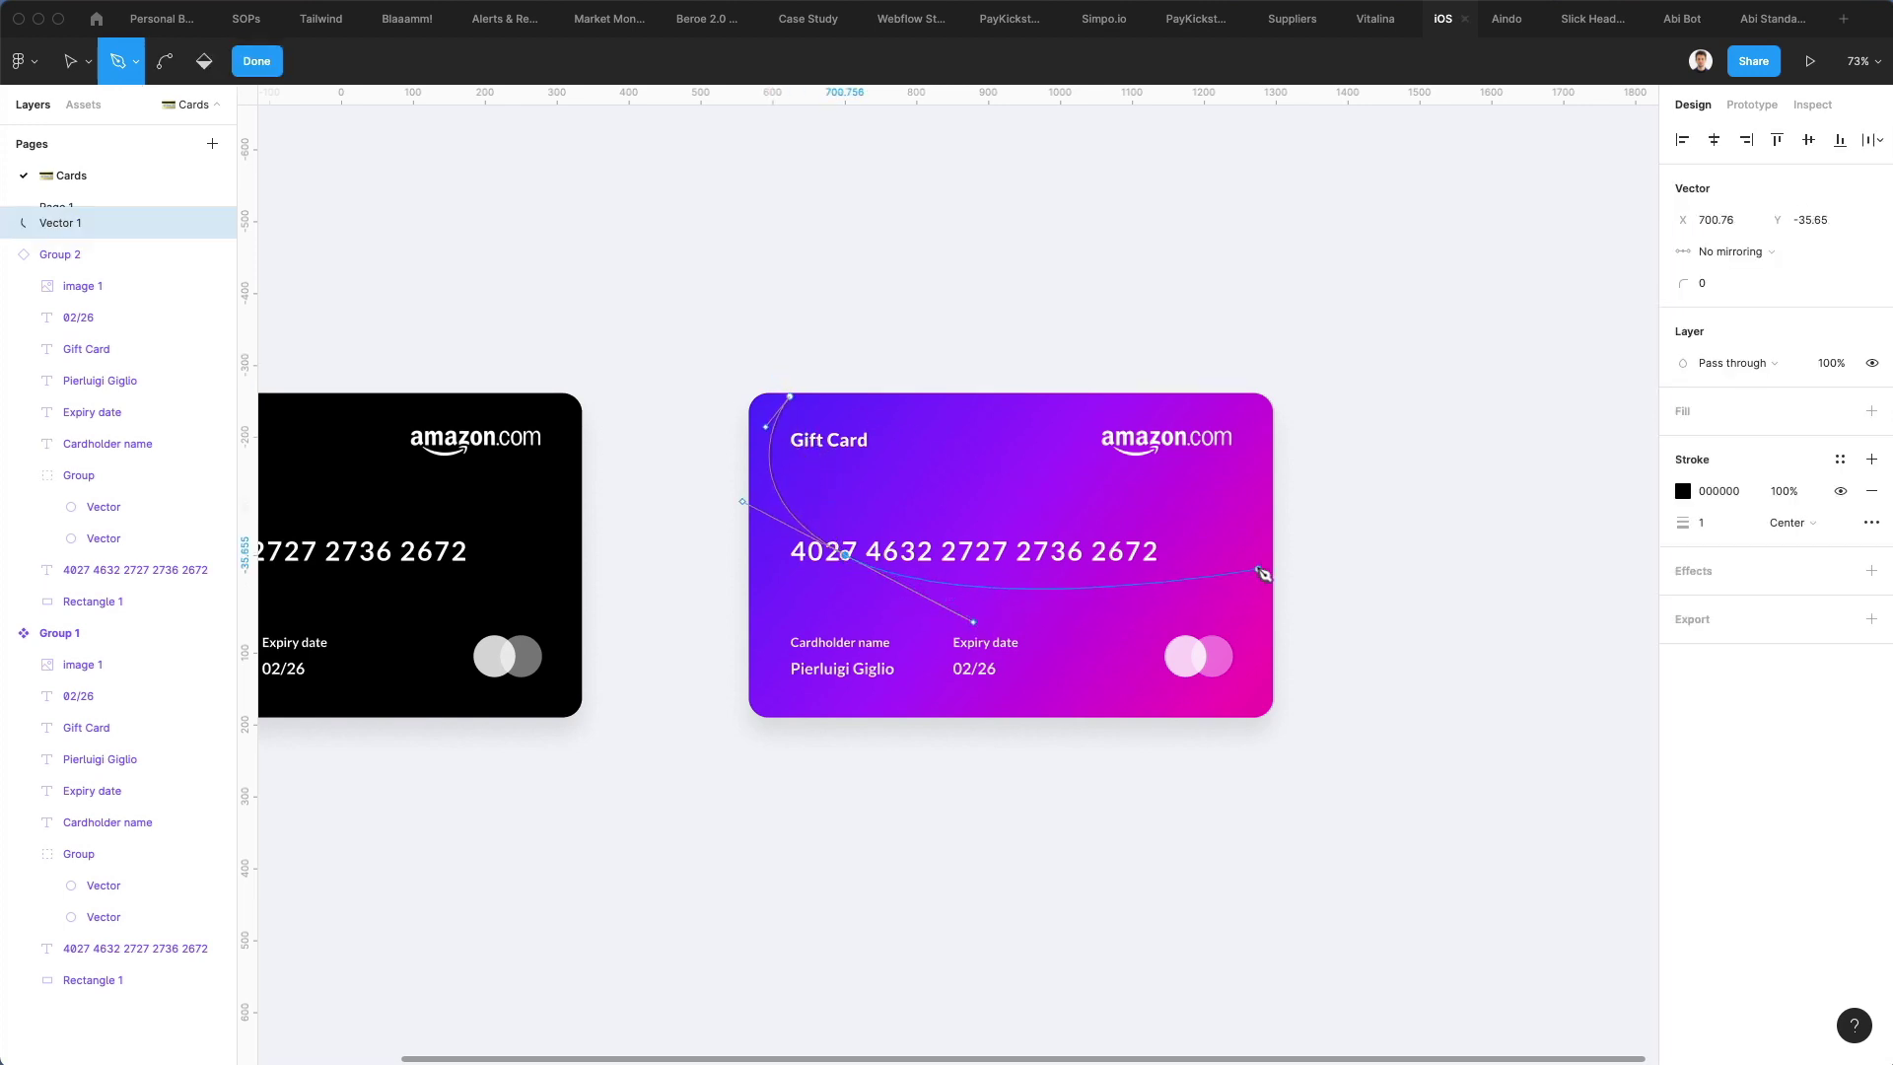
left_click_drag(1270, 549, 1396, 427)
left_click_drag(1331, 344, 1345, 347)
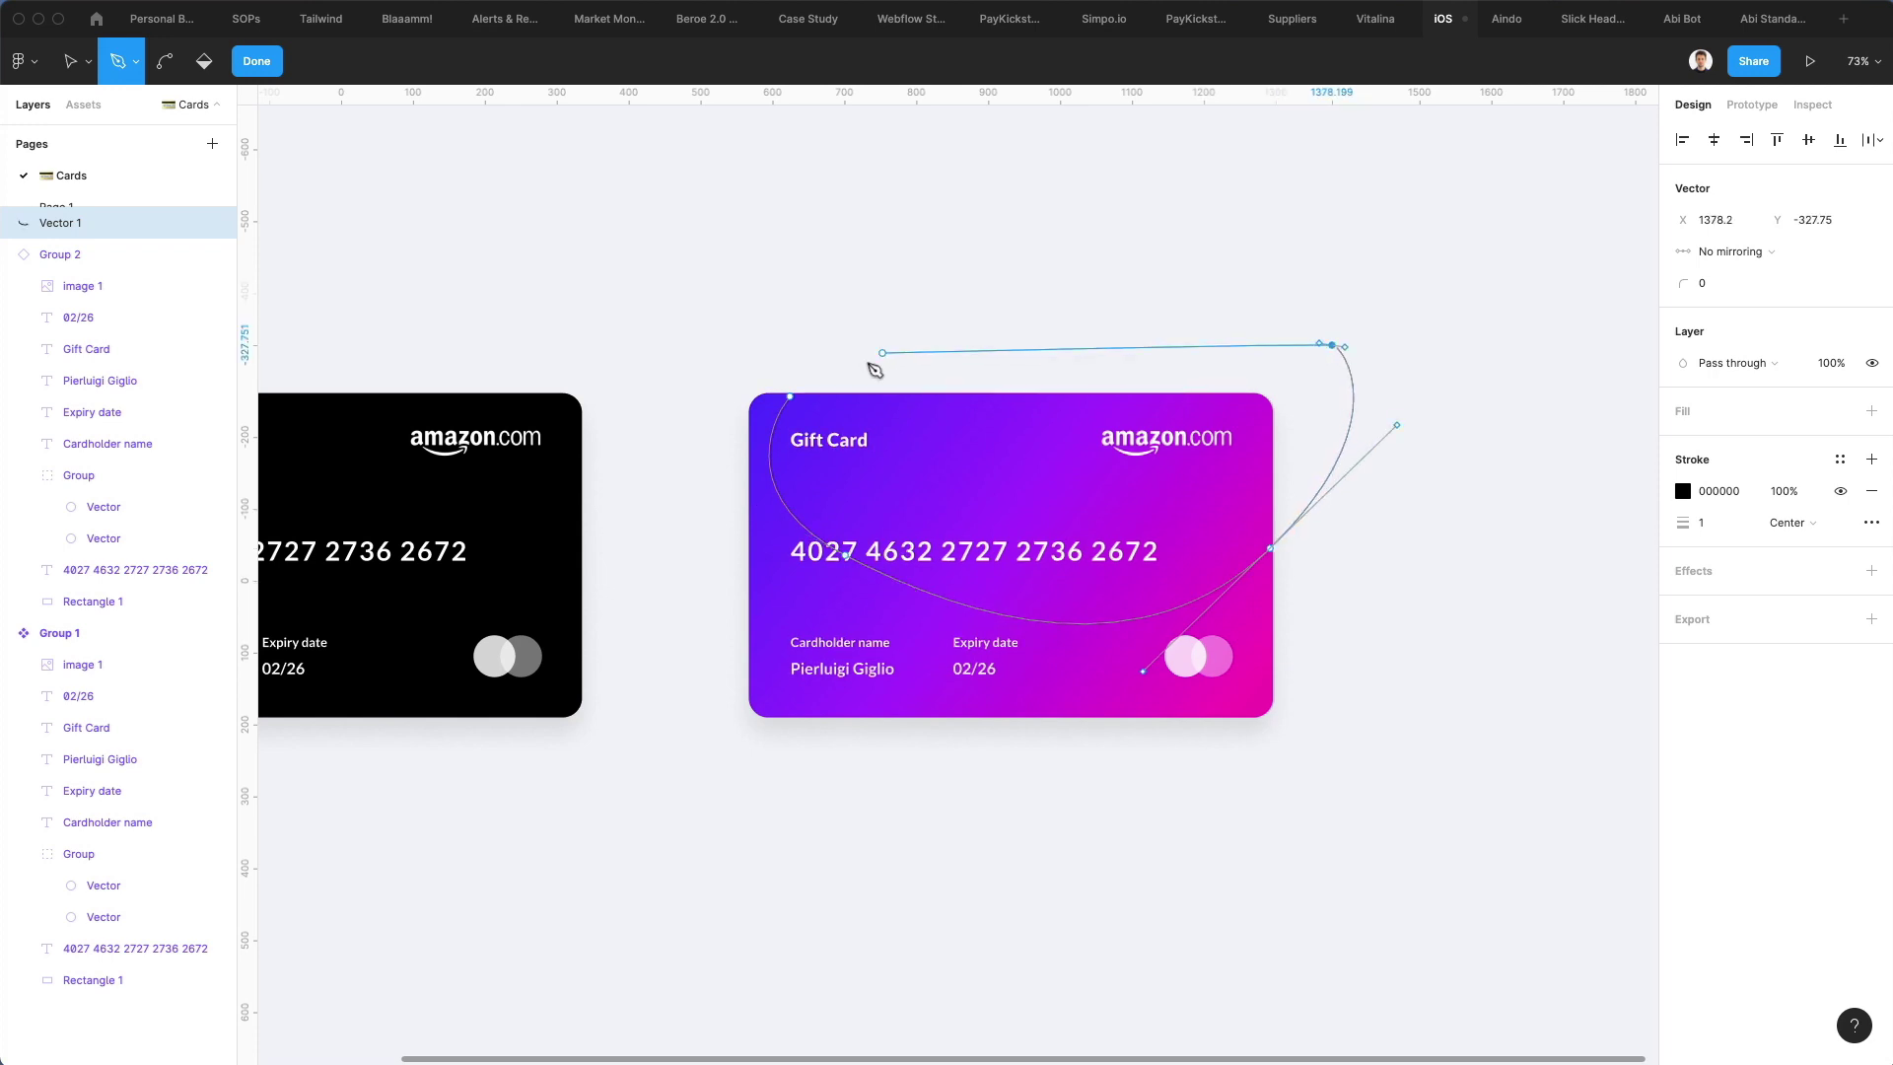
left_click(790, 396)
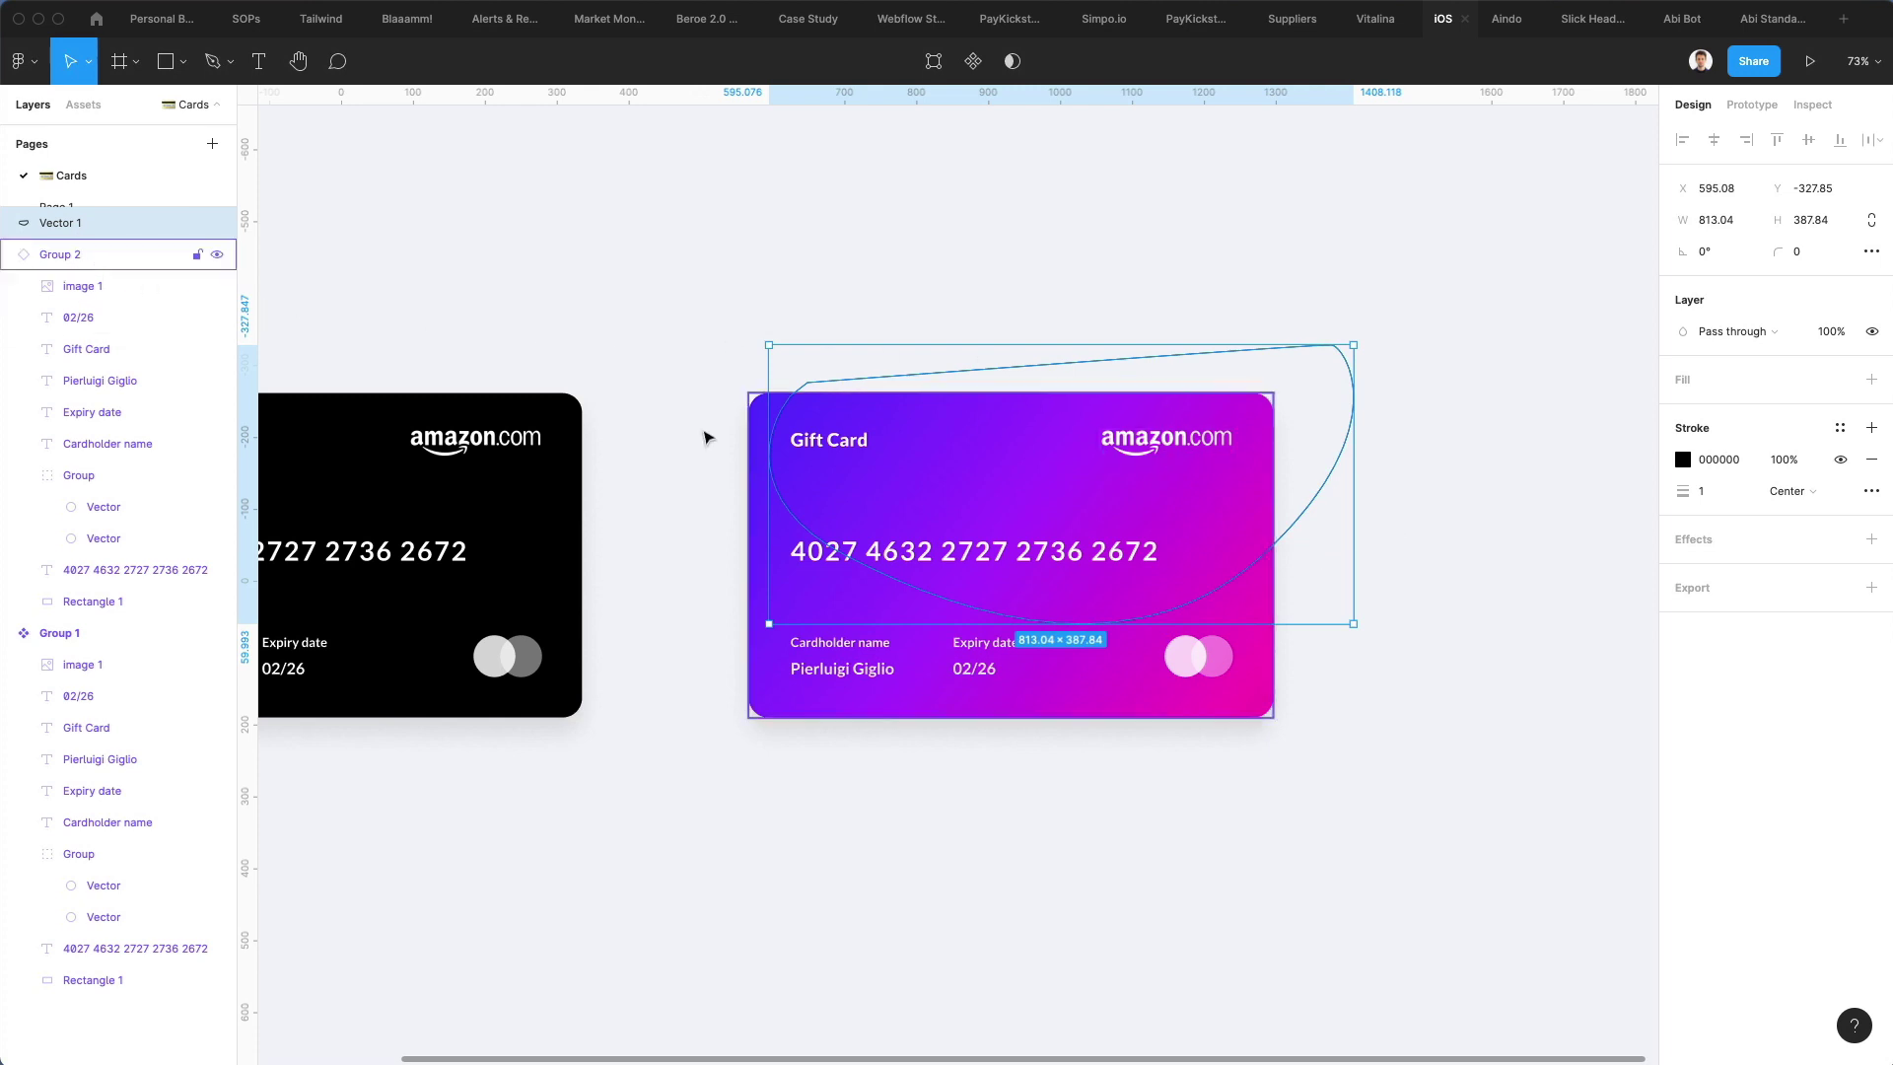
Detach Group 2 from its component and move Vector 1 inside it
right_click(57, 257)
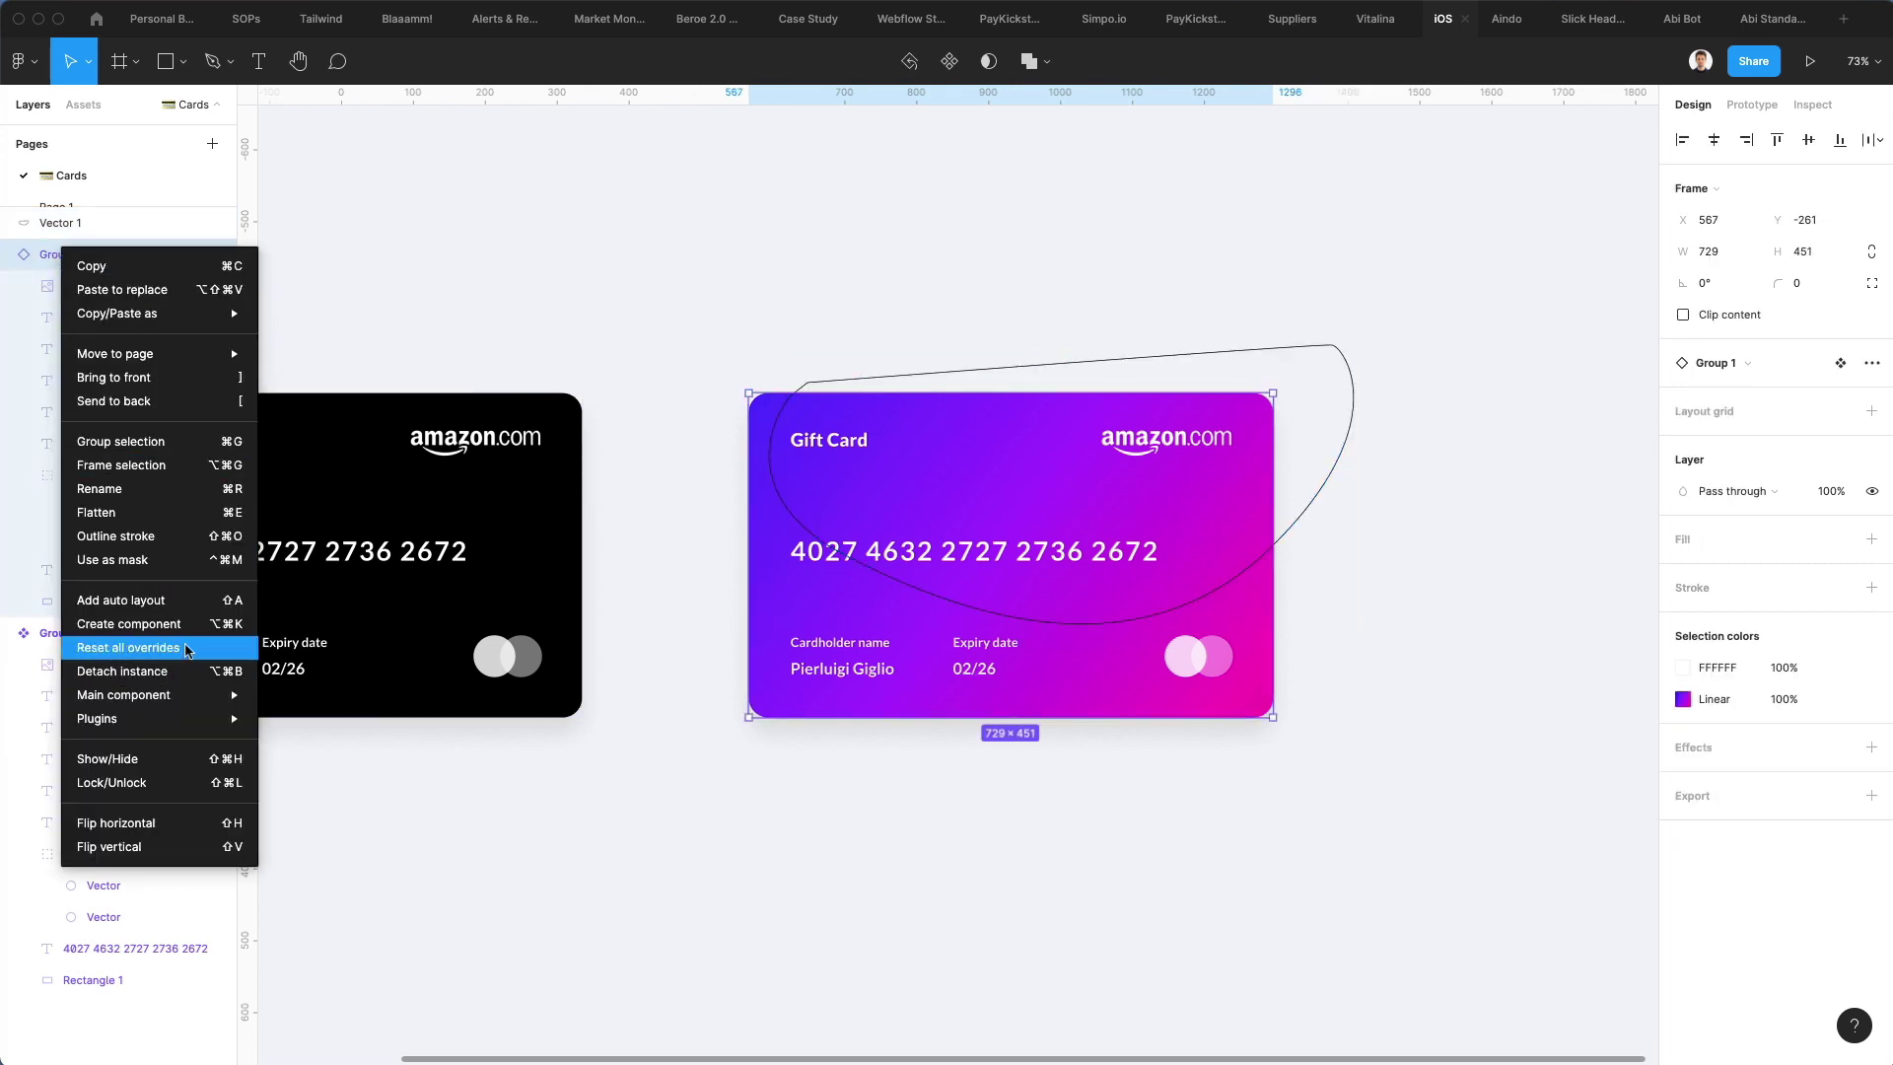
left_click(184, 671)
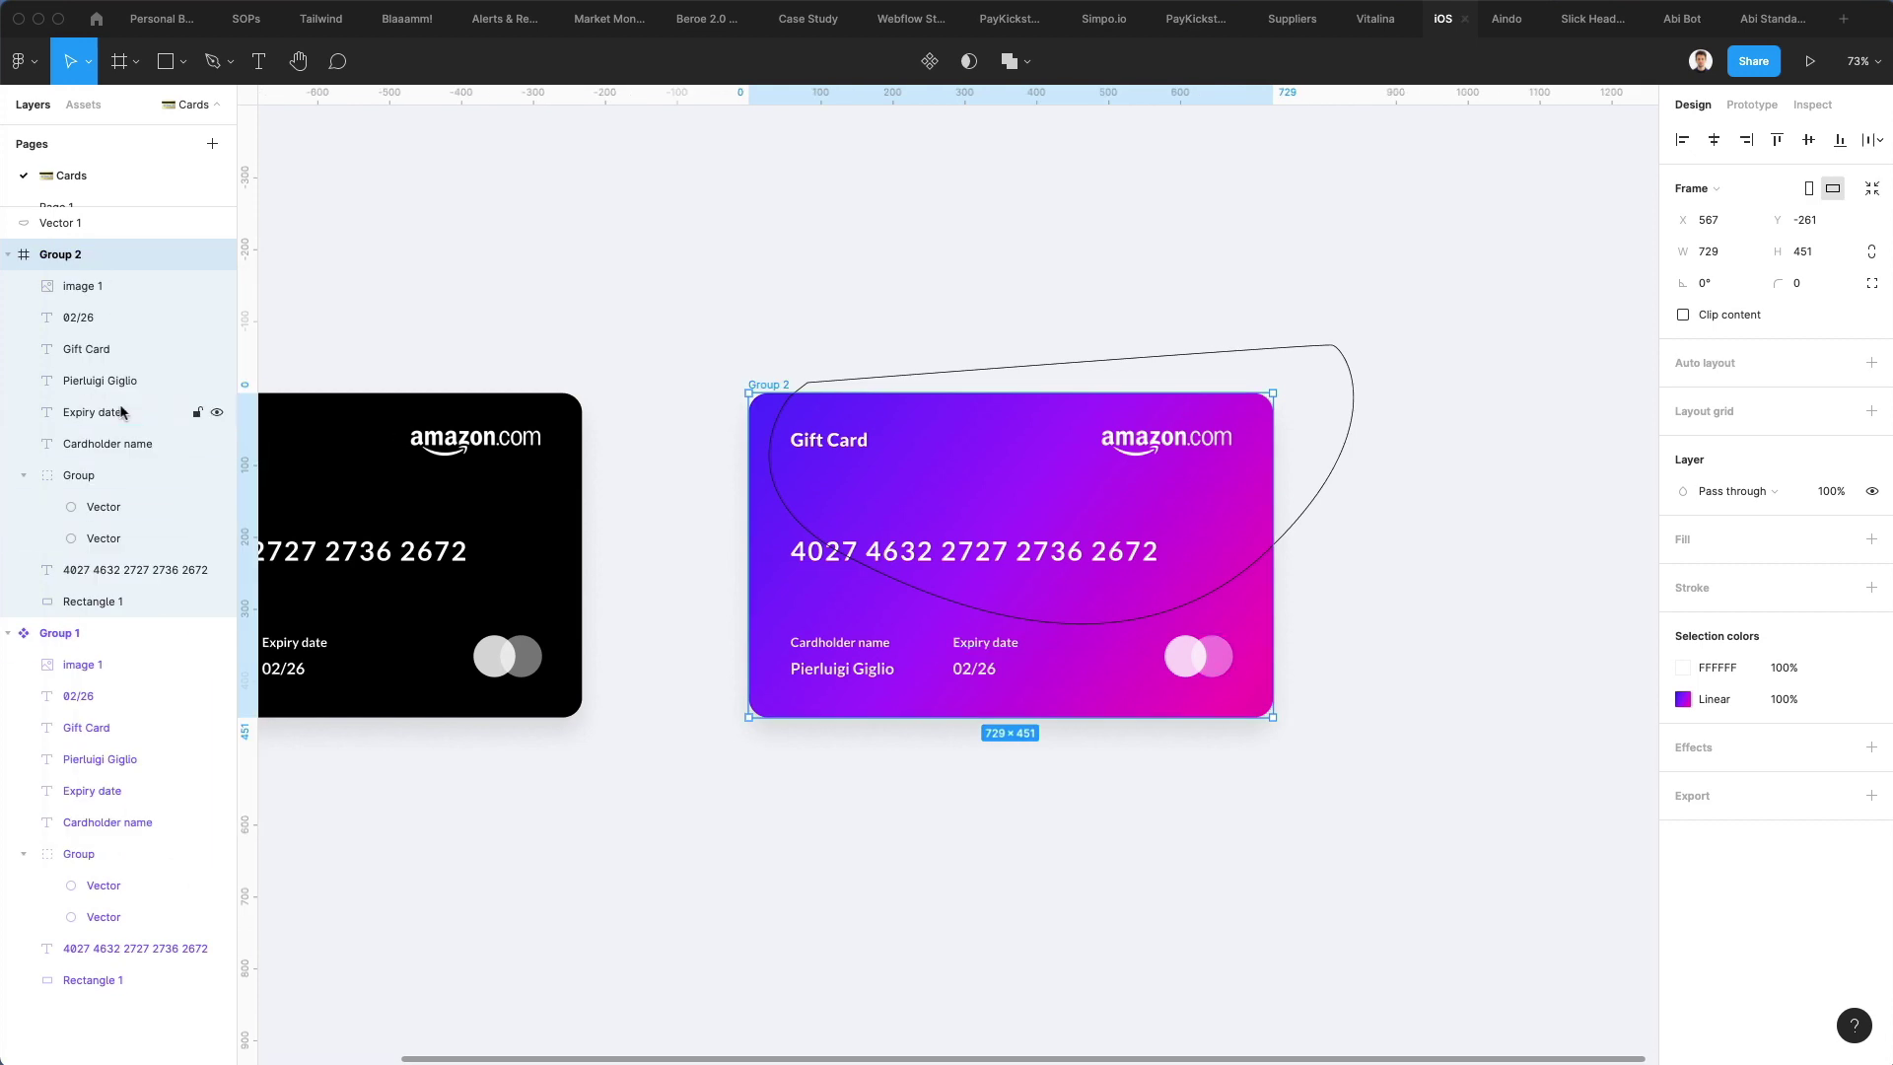
left_click(86, 224)
left_click_drag(87, 224, 109, 597)
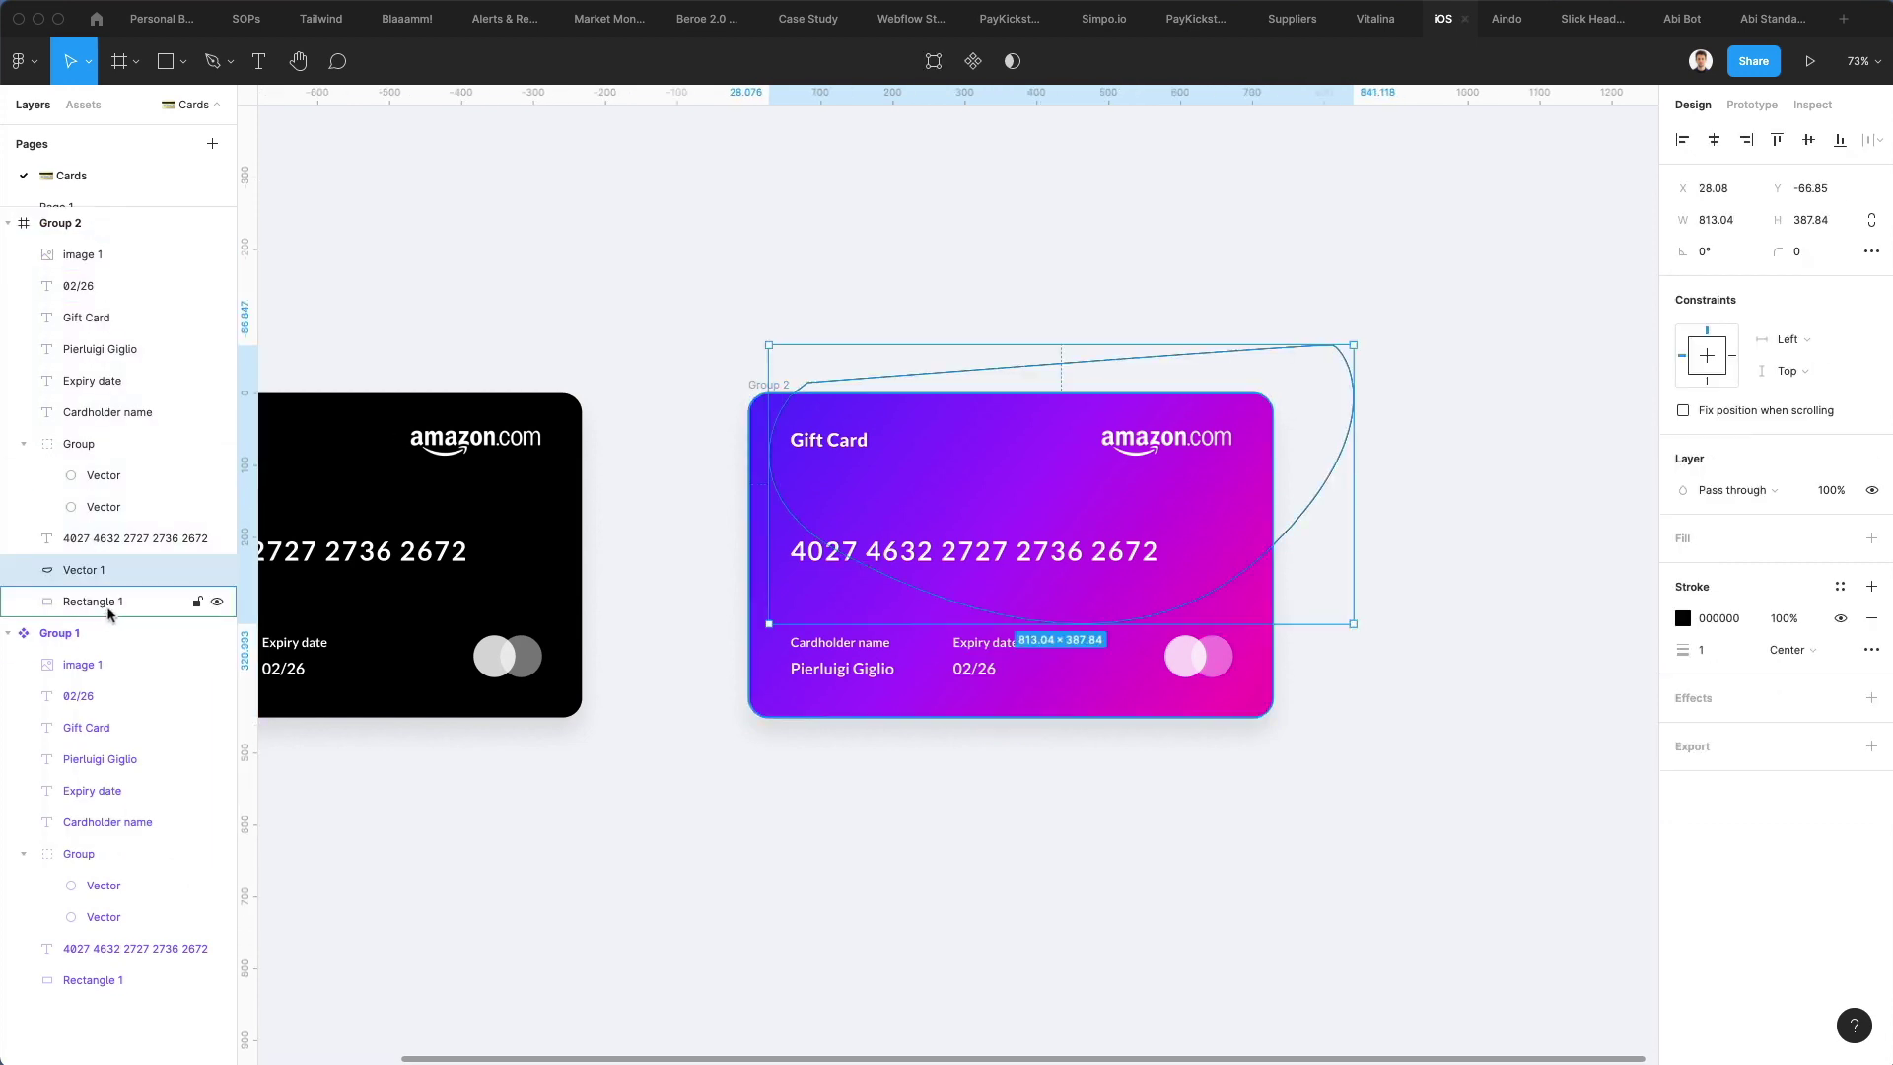
Give the loop a white FFFFFF stroke of weight 2 and set its layer opacity to 20%
left_click(1674, 625)
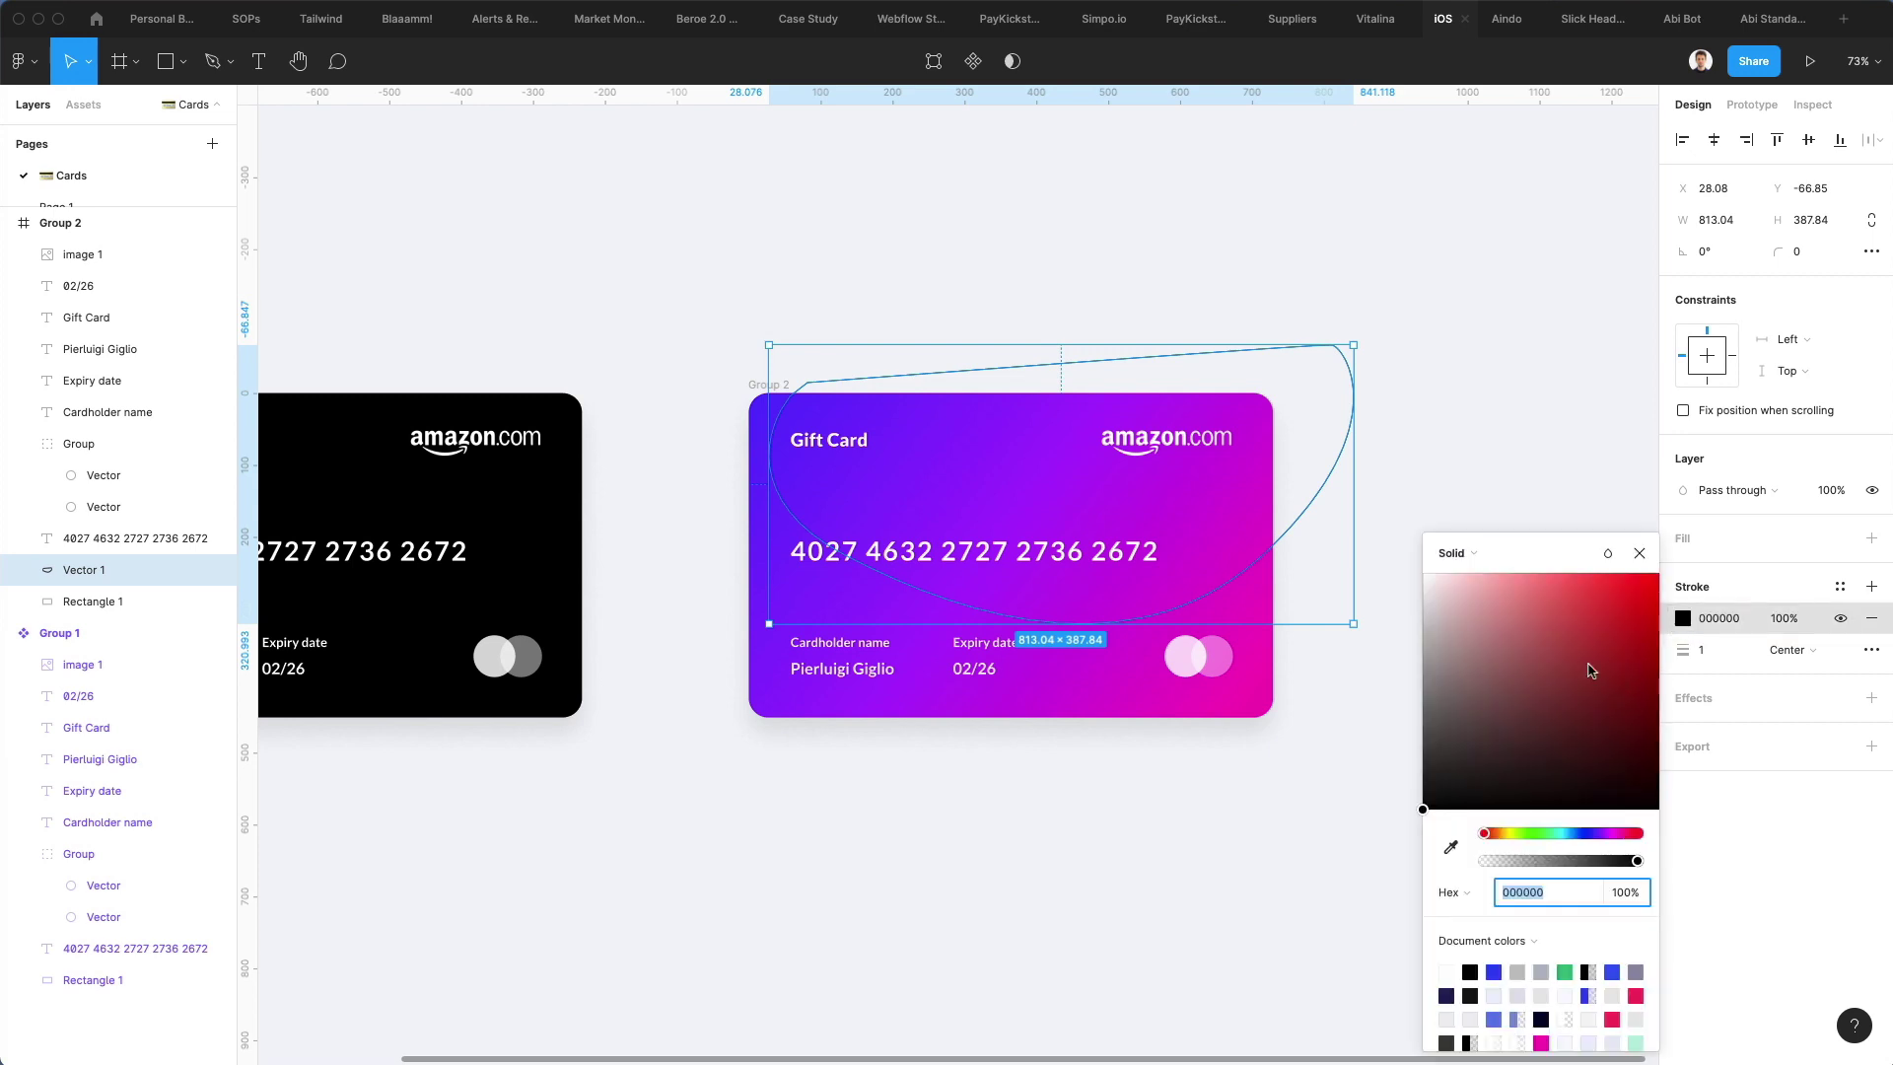
left_click(1457, 292)
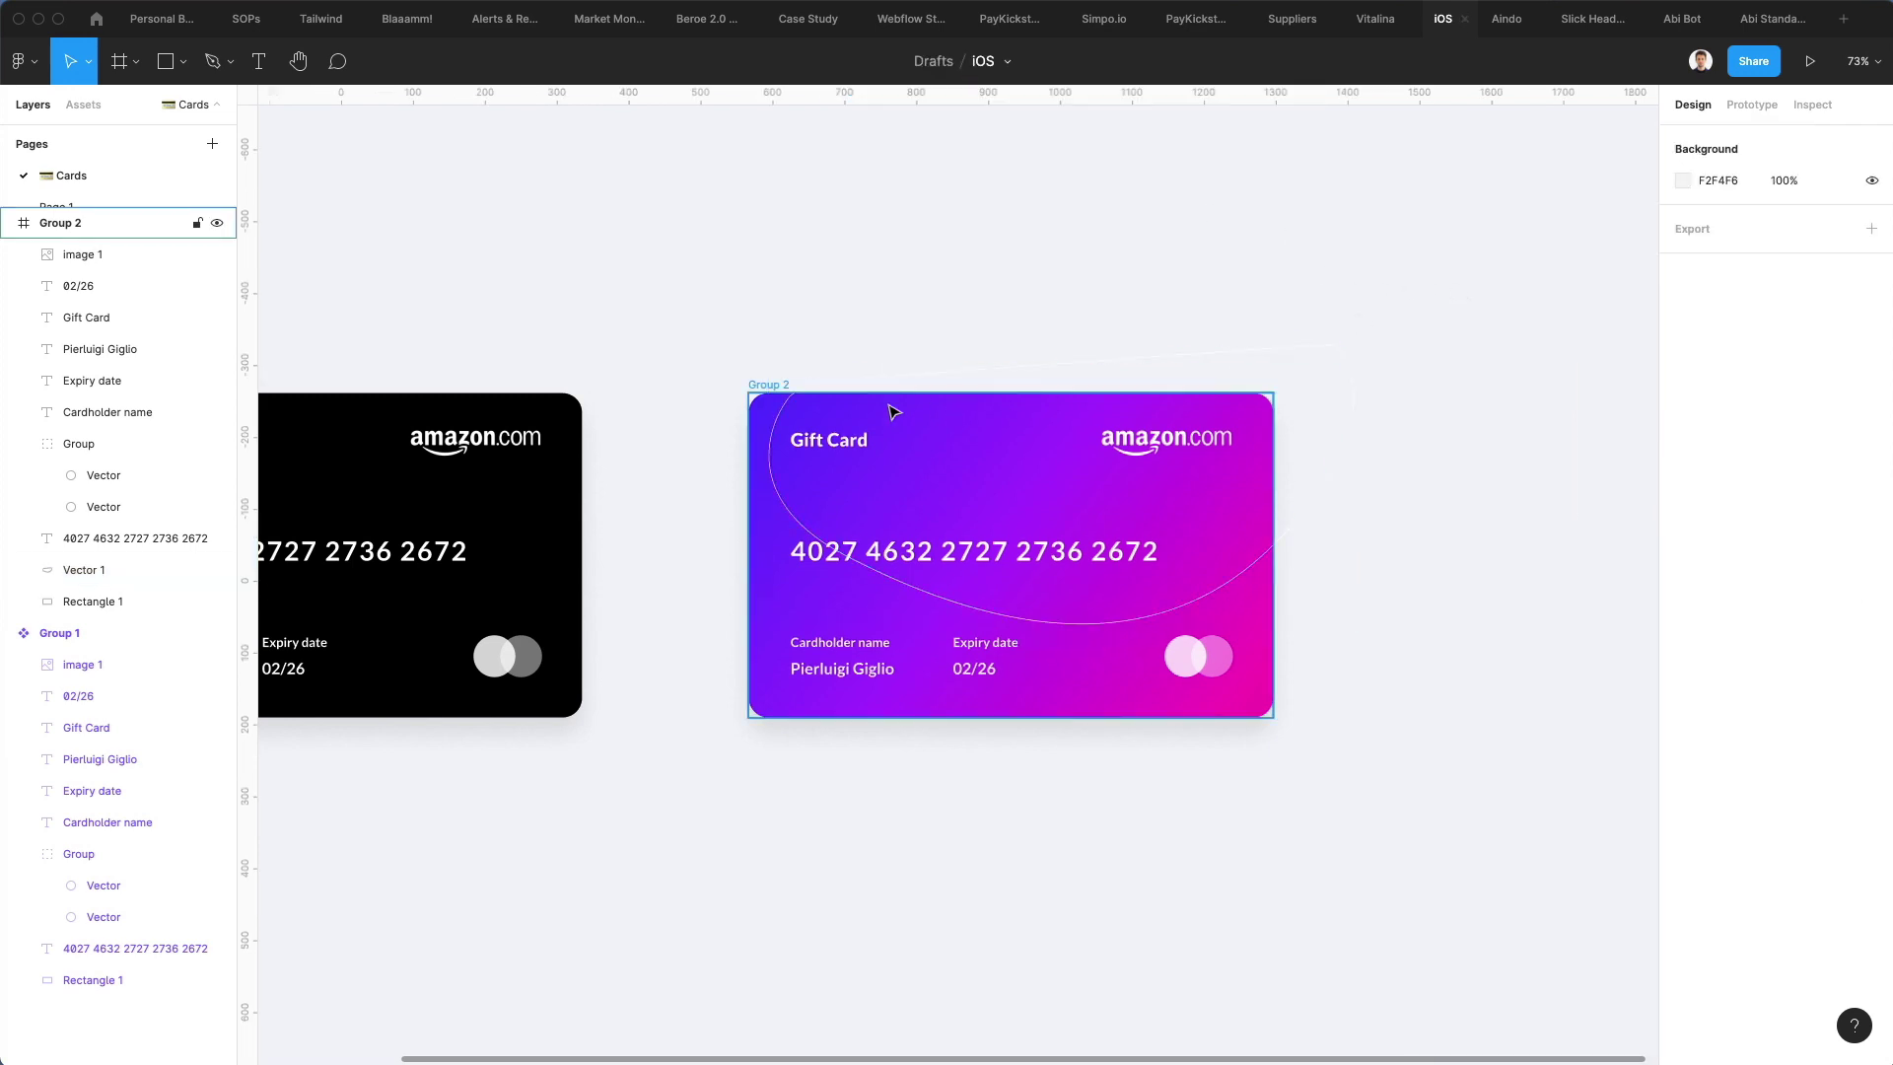
left_click(776, 421)
left_click(1710, 650)
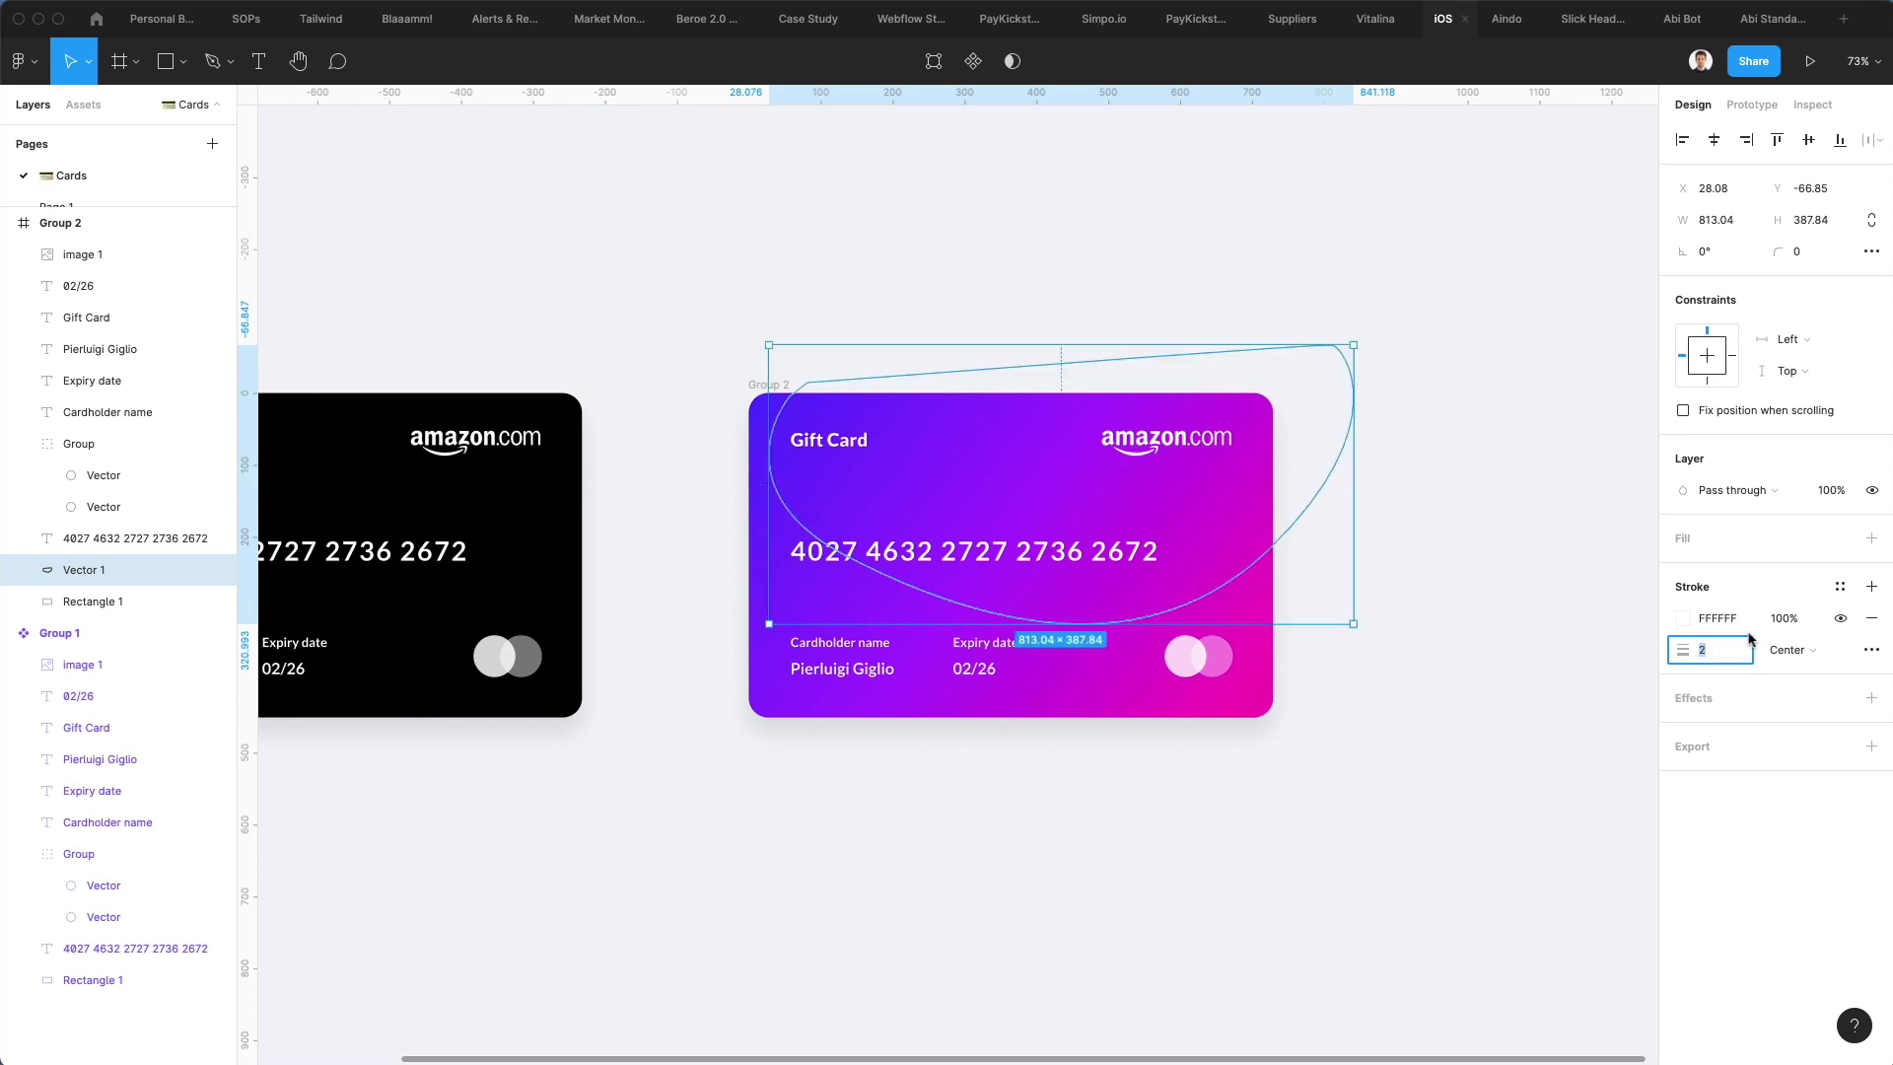
left_click(1837, 493)
type("20")
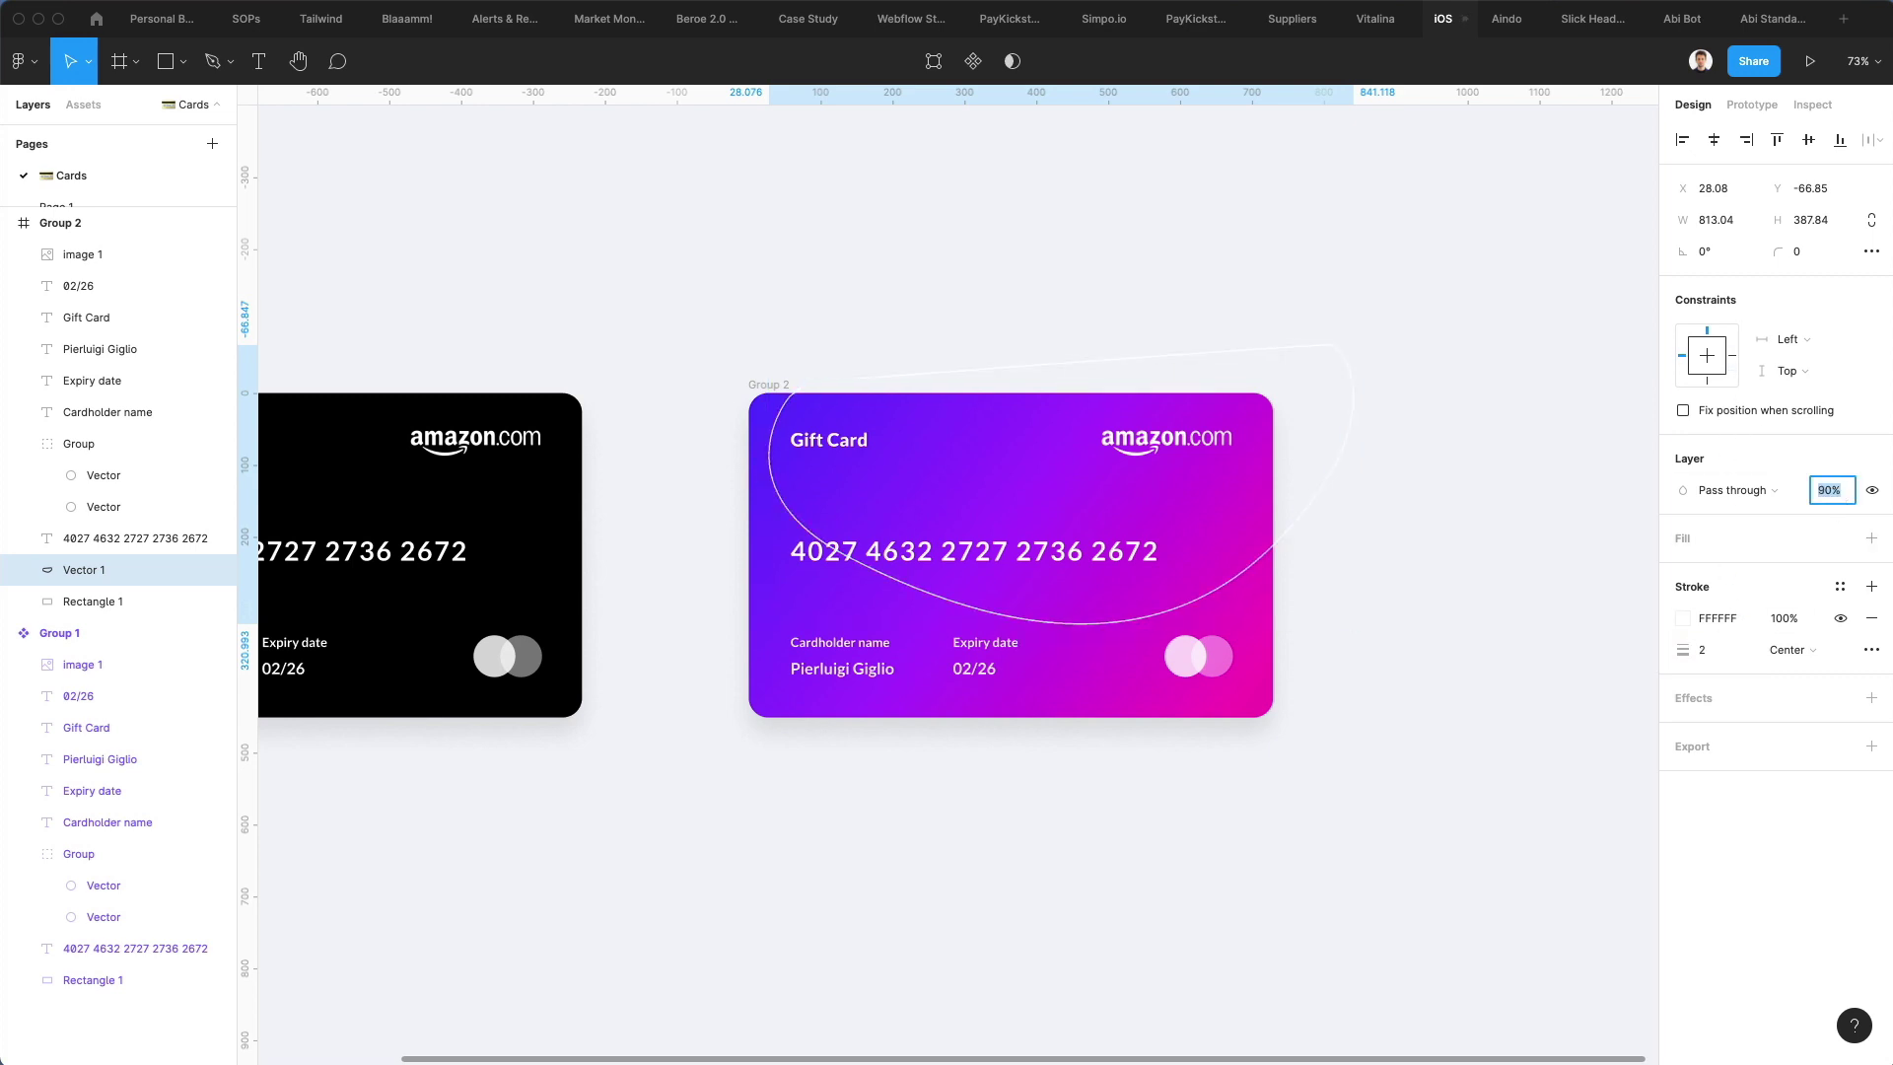
key("Return")
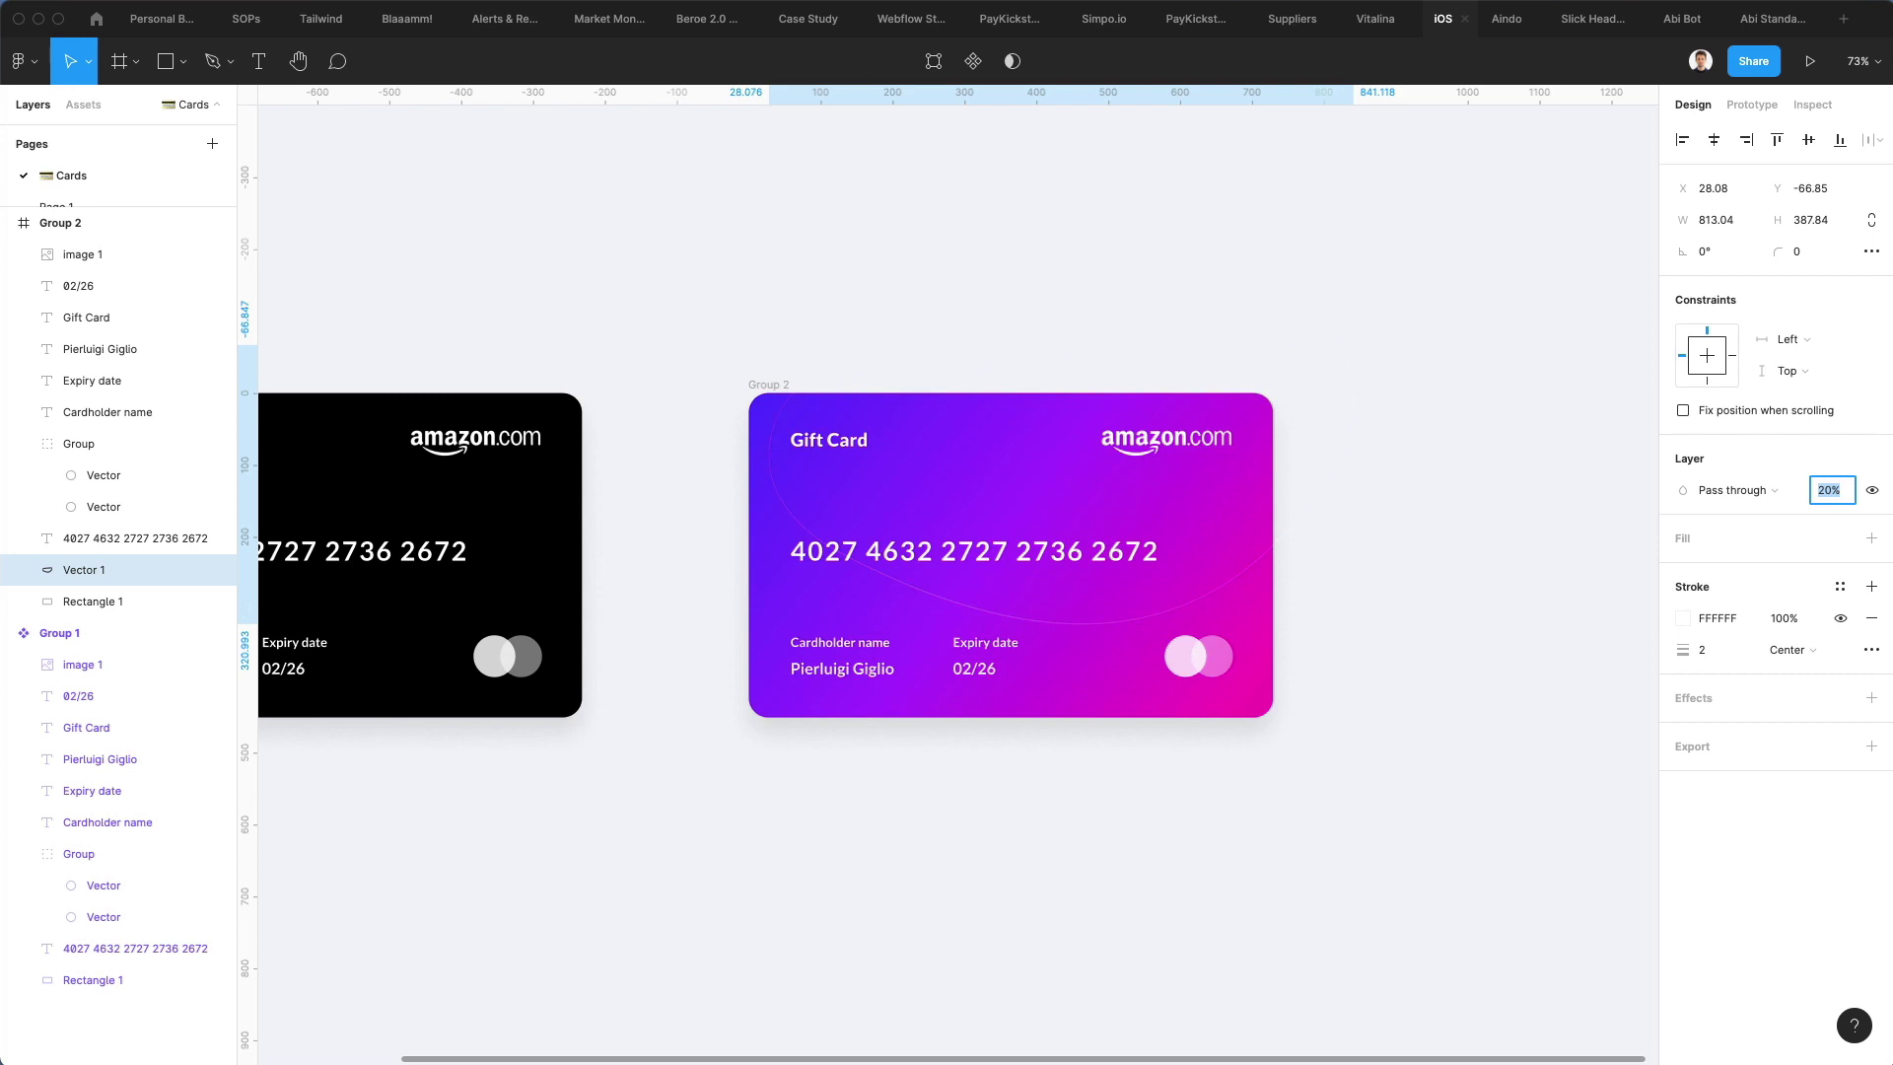
Pull the loop's right-hand anchor up and outward so the curve sweeps further right
double_click(1016, 618)
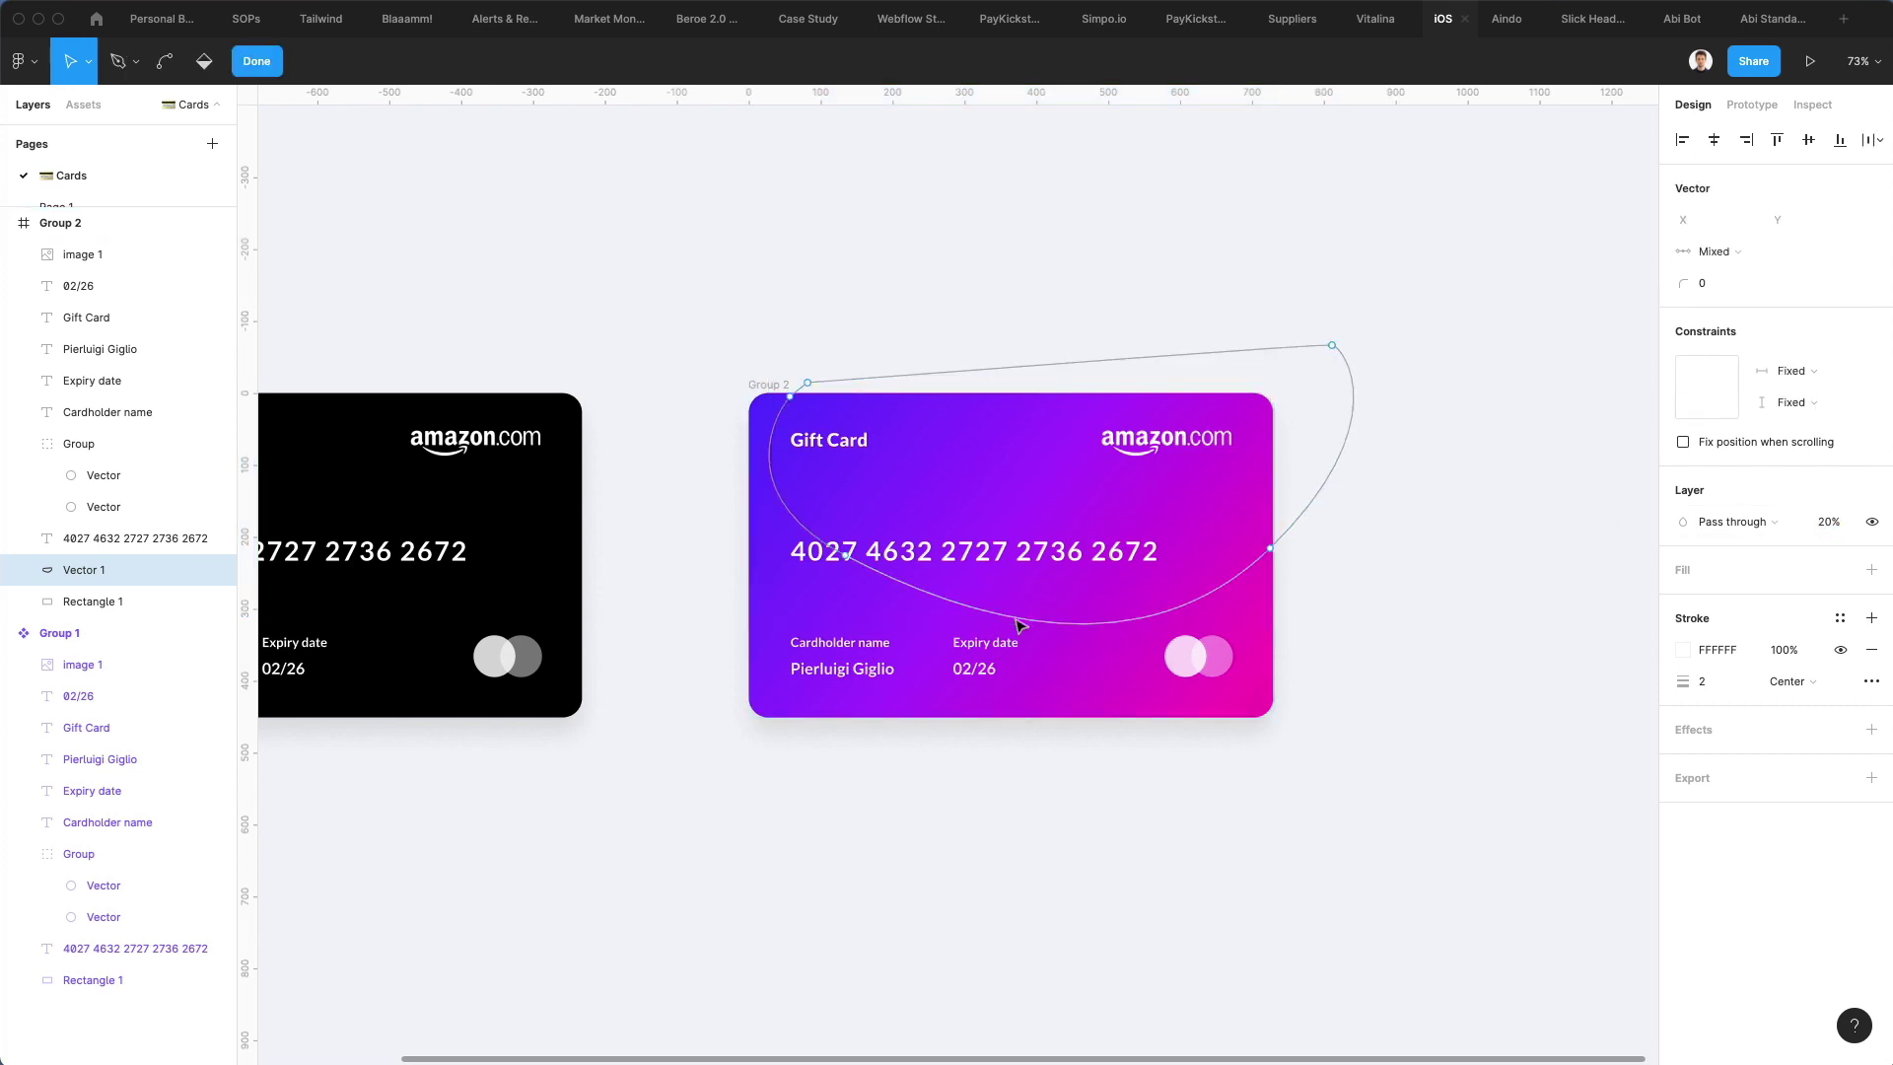
left_click(1269, 548)
left_click_drag(1270, 548, 1349, 484)
key("Escape")
key("Escape")
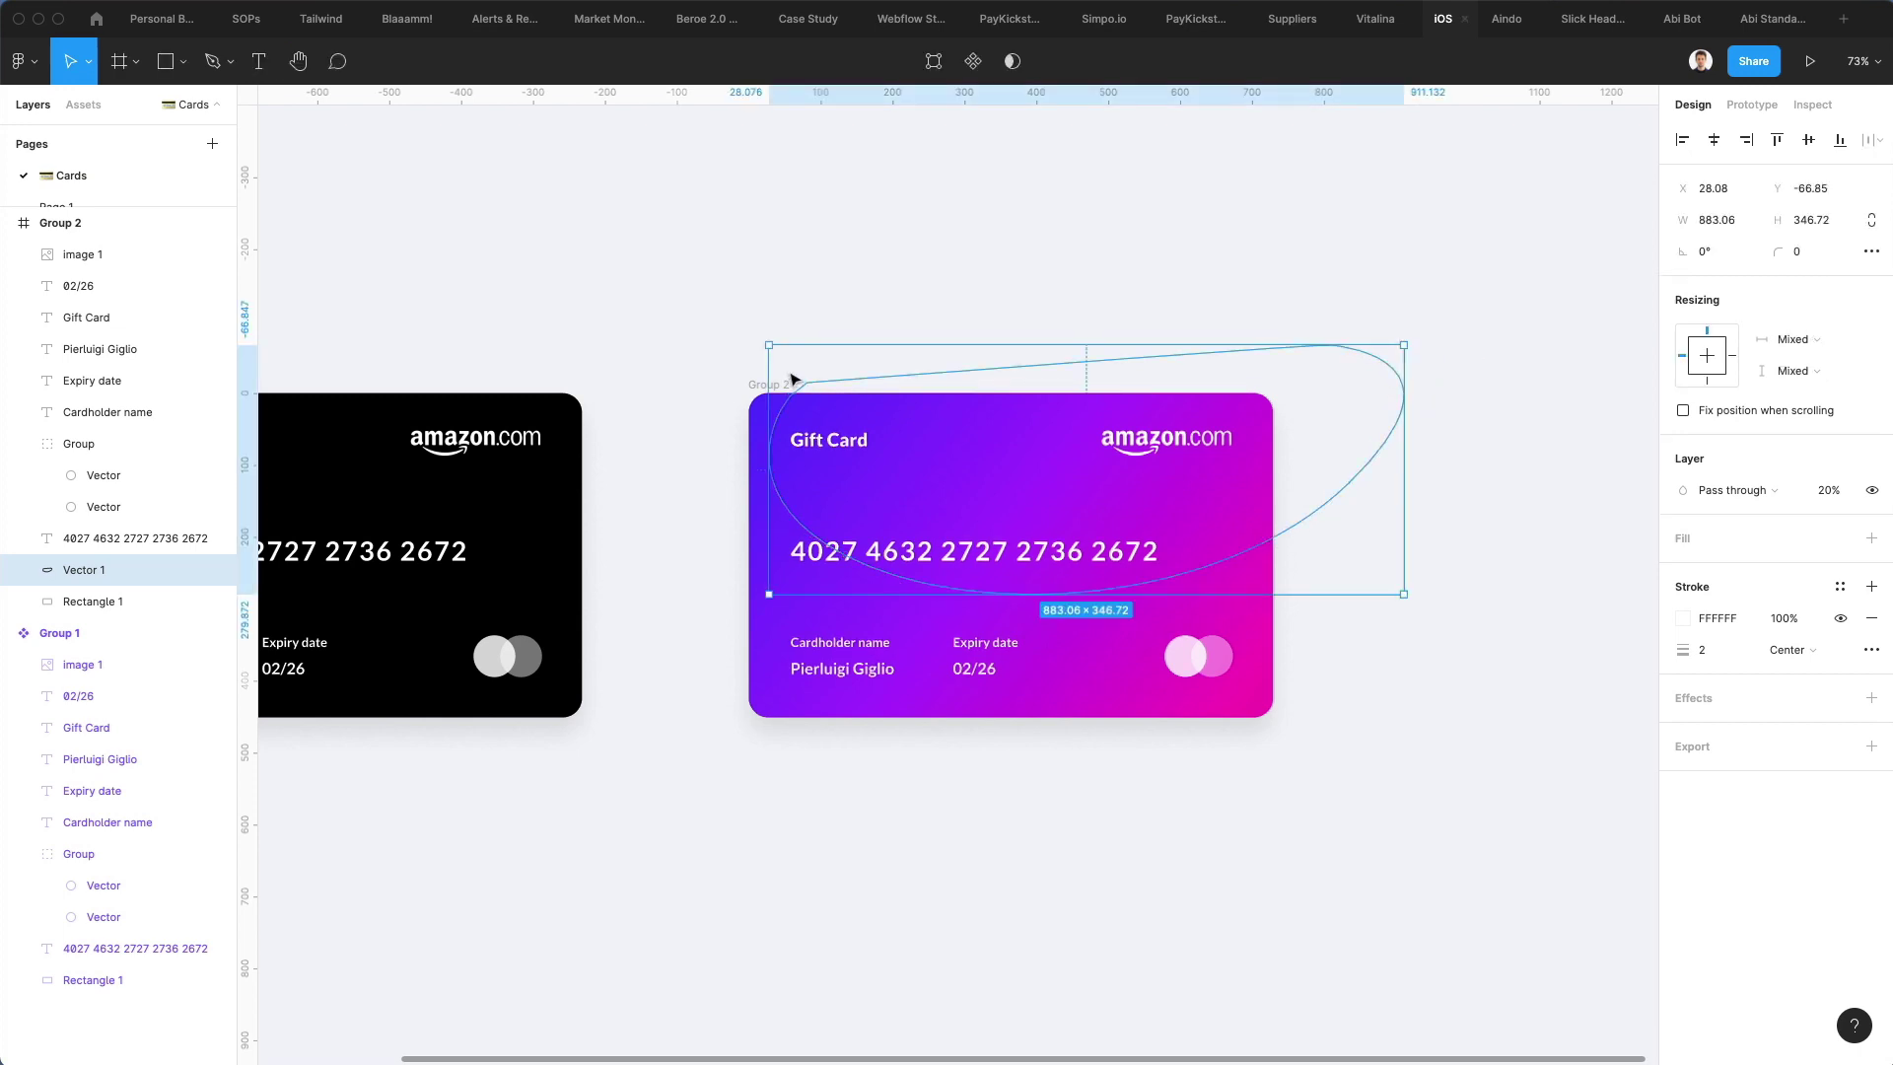
key("Escape")
key("Escape")
Try masking the loop with the card background, then undo the mask
left_click(779, 424)
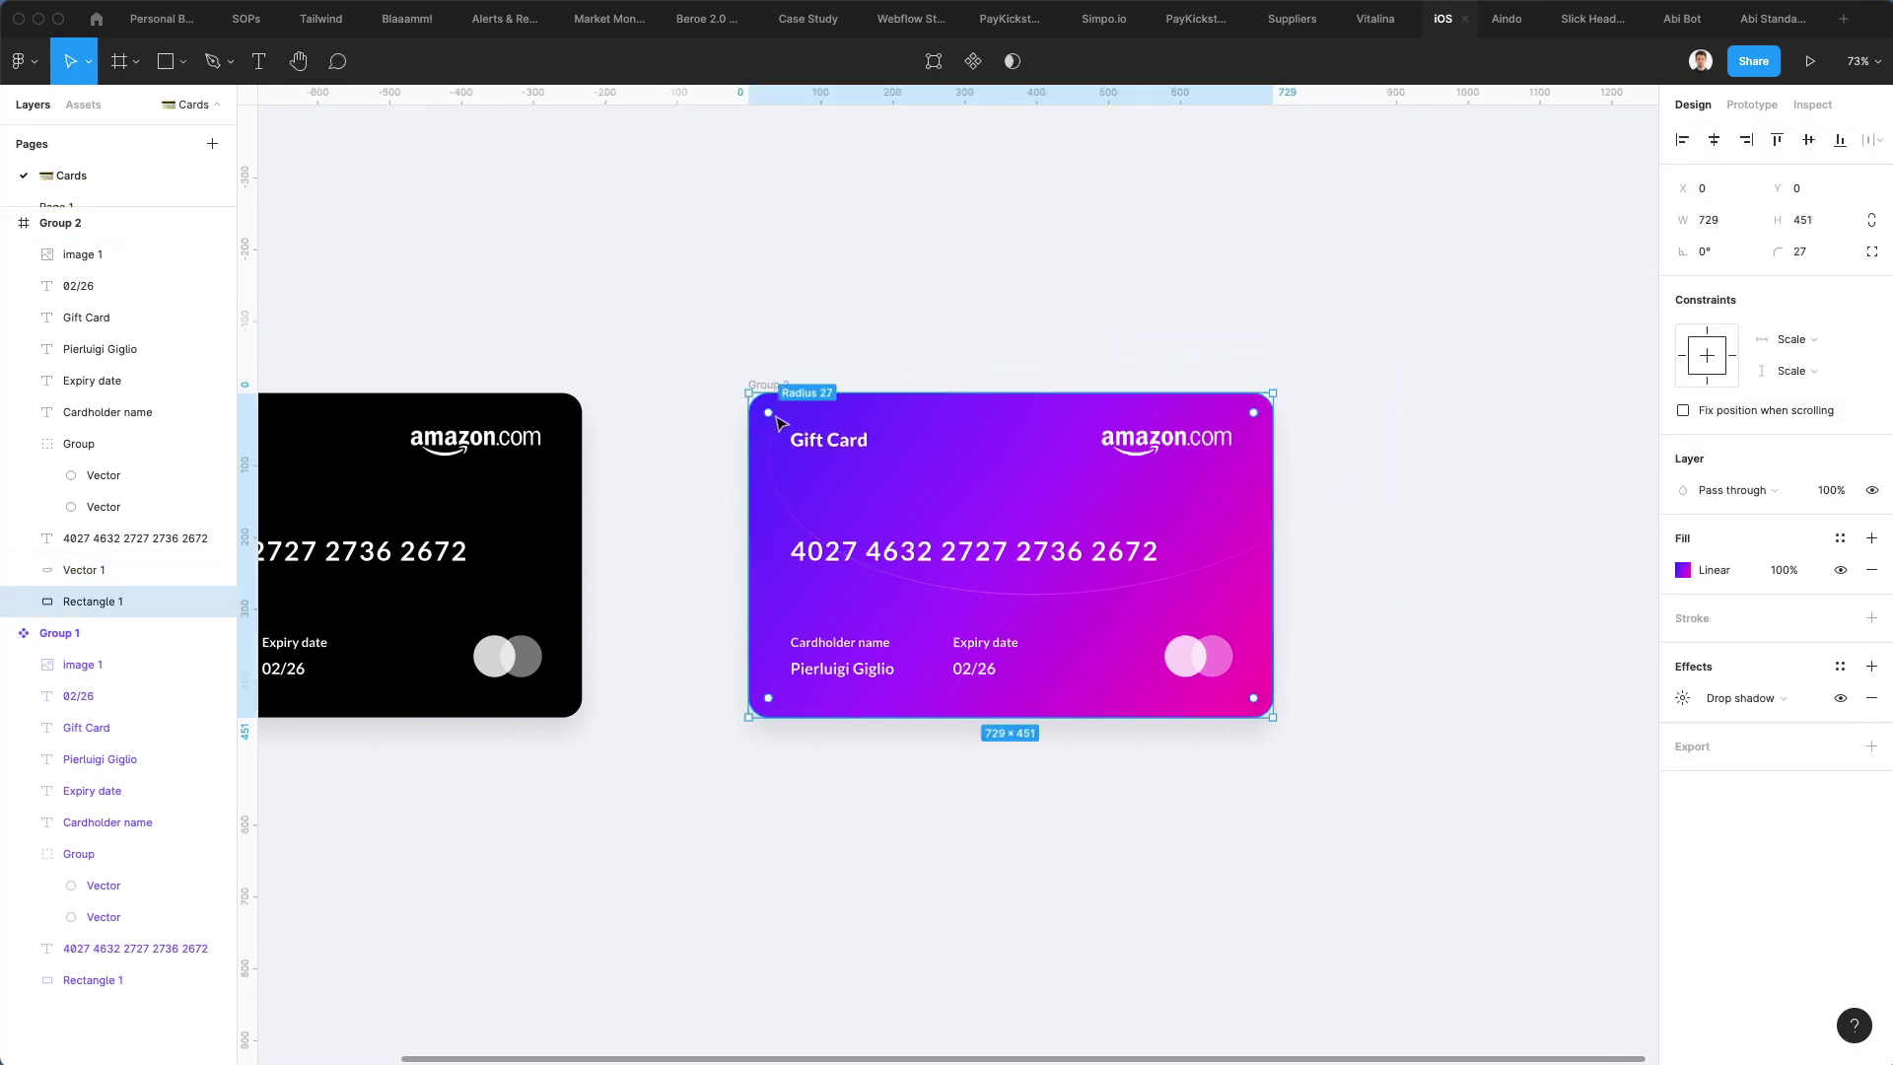
left_click(83, 570, "shift")
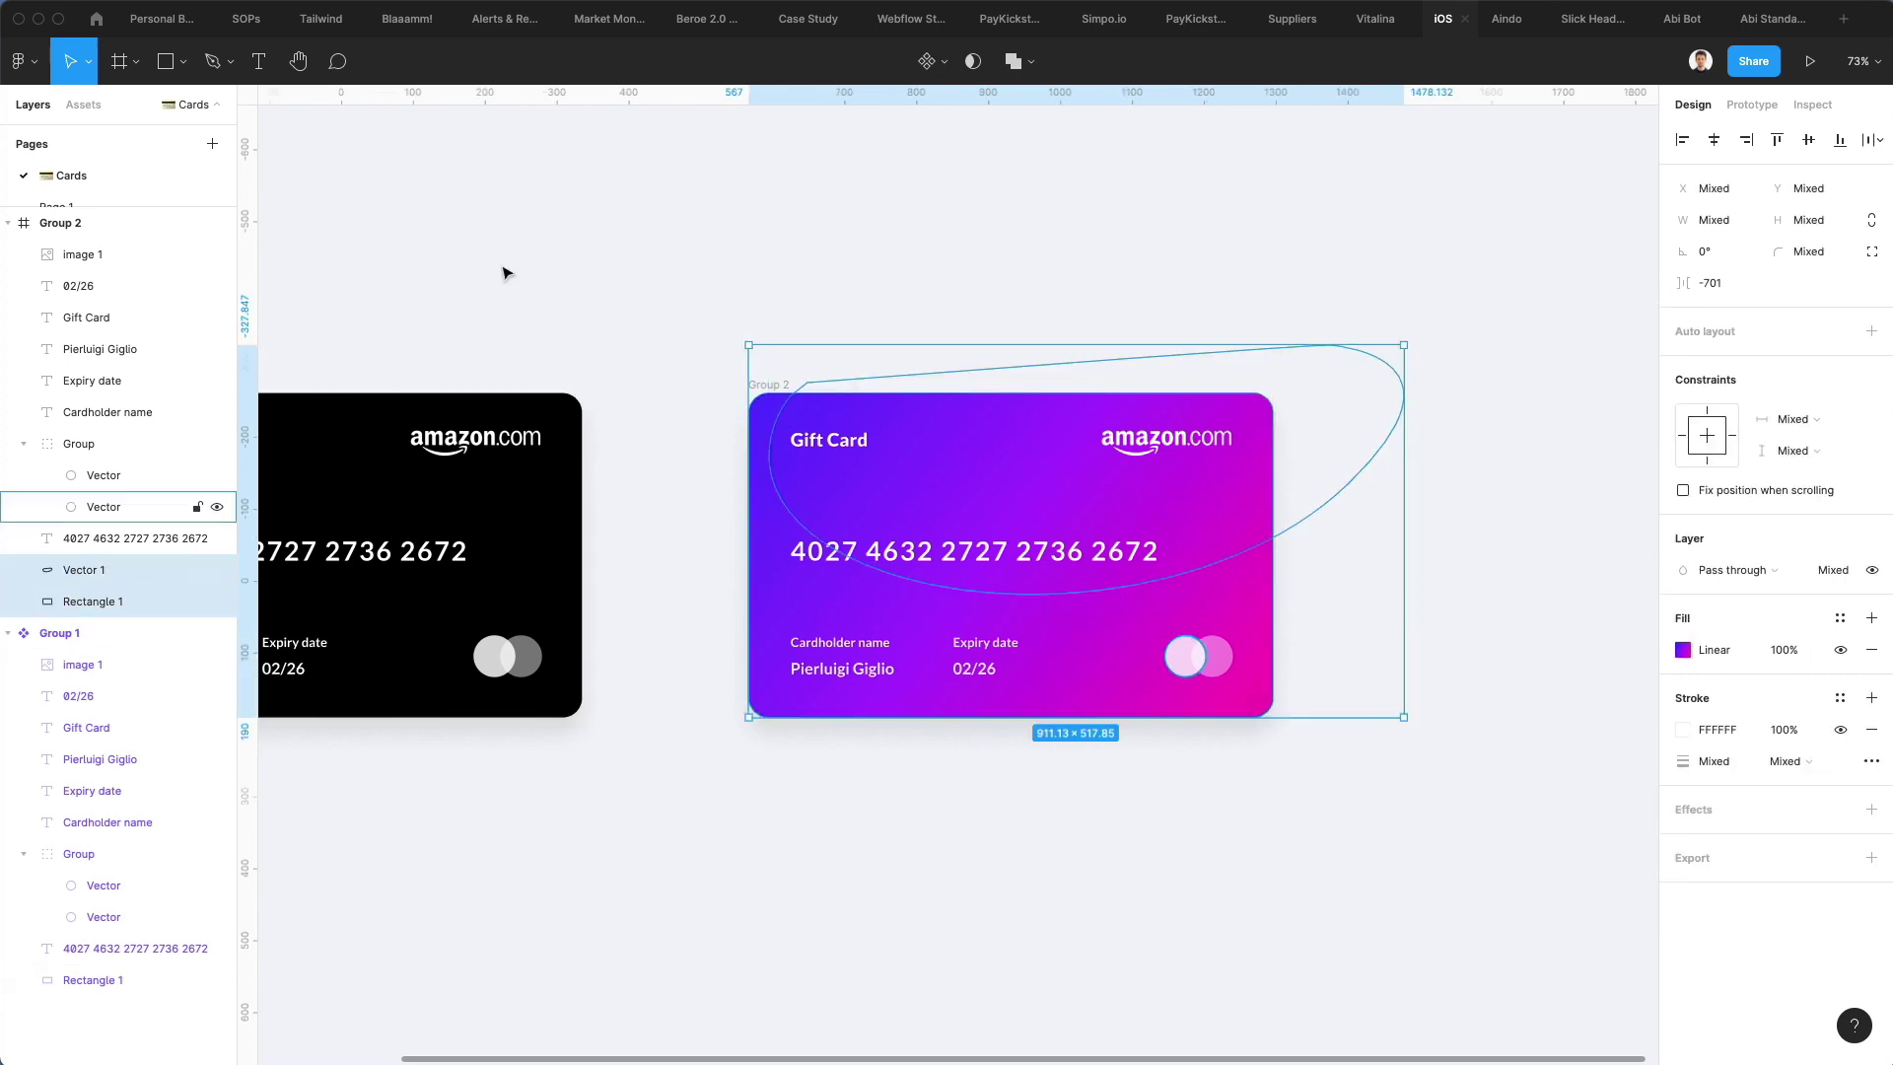
left_click(976, 62)
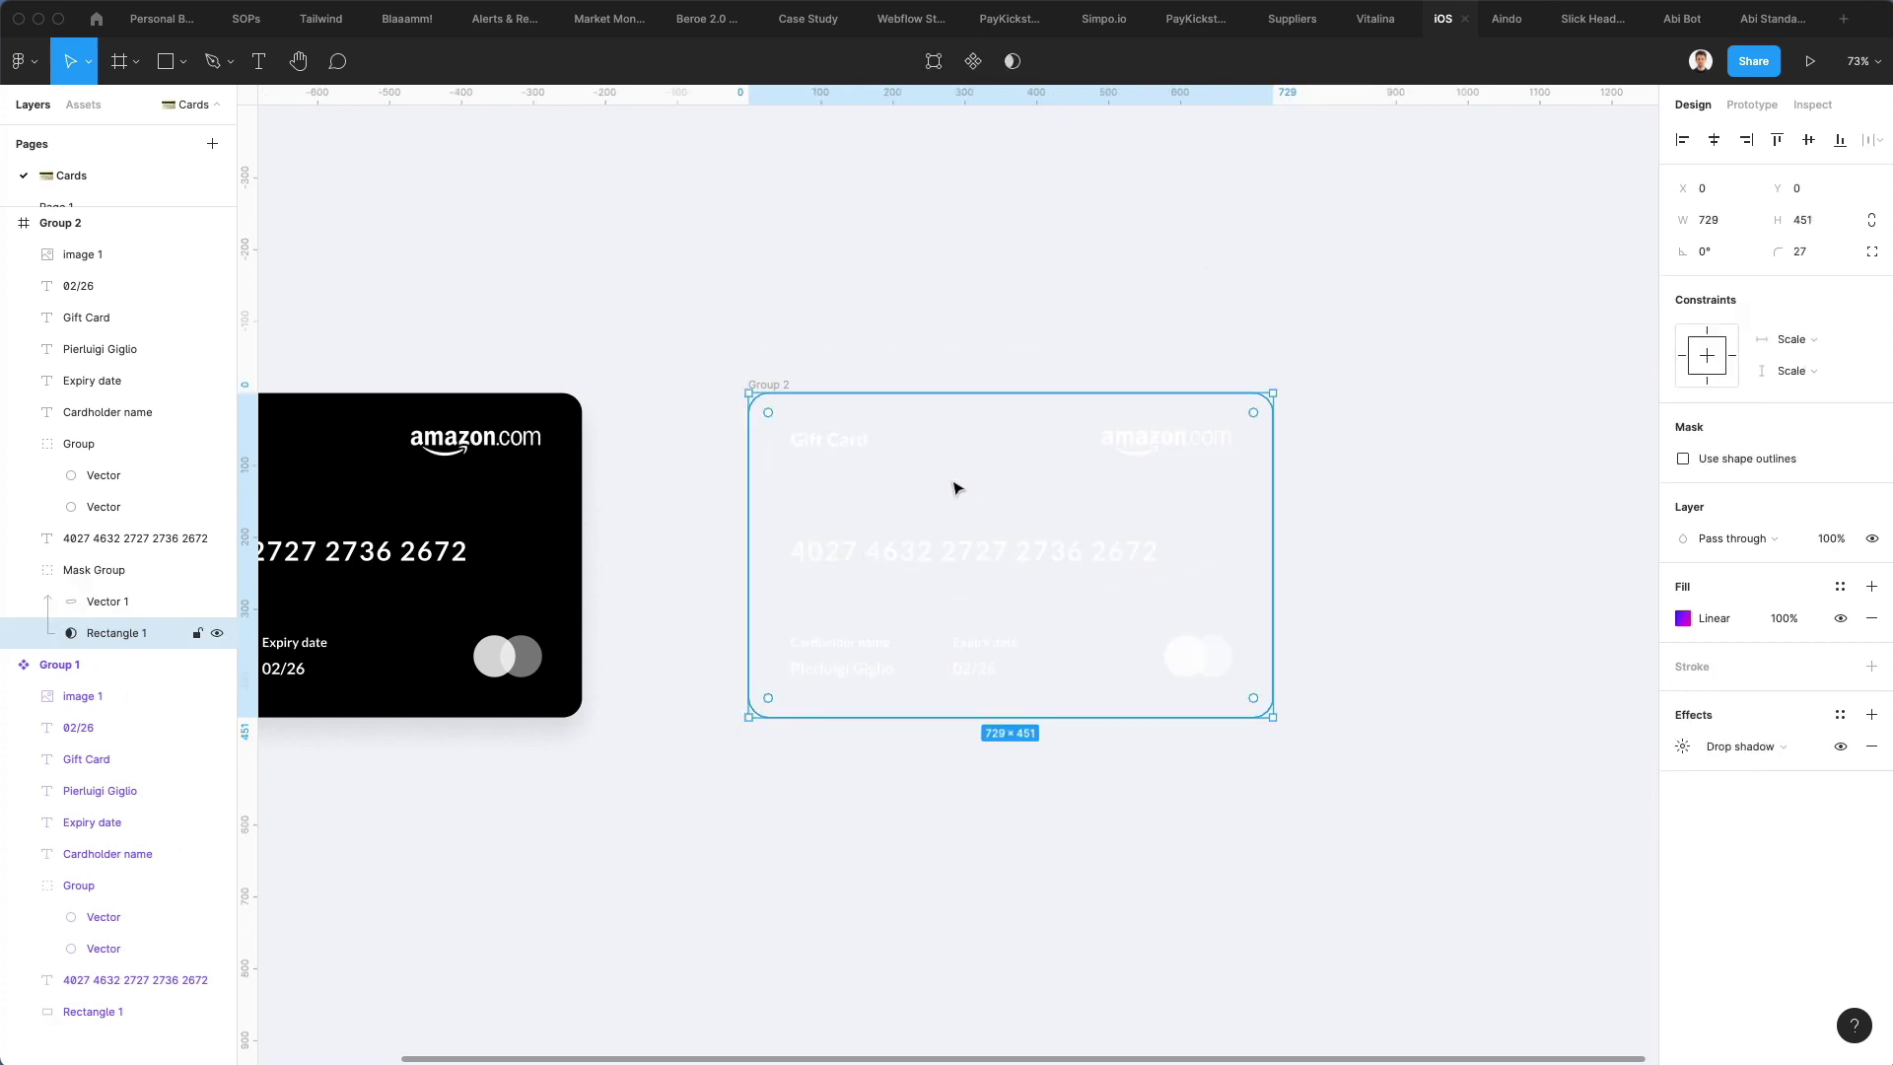
key("super+z")
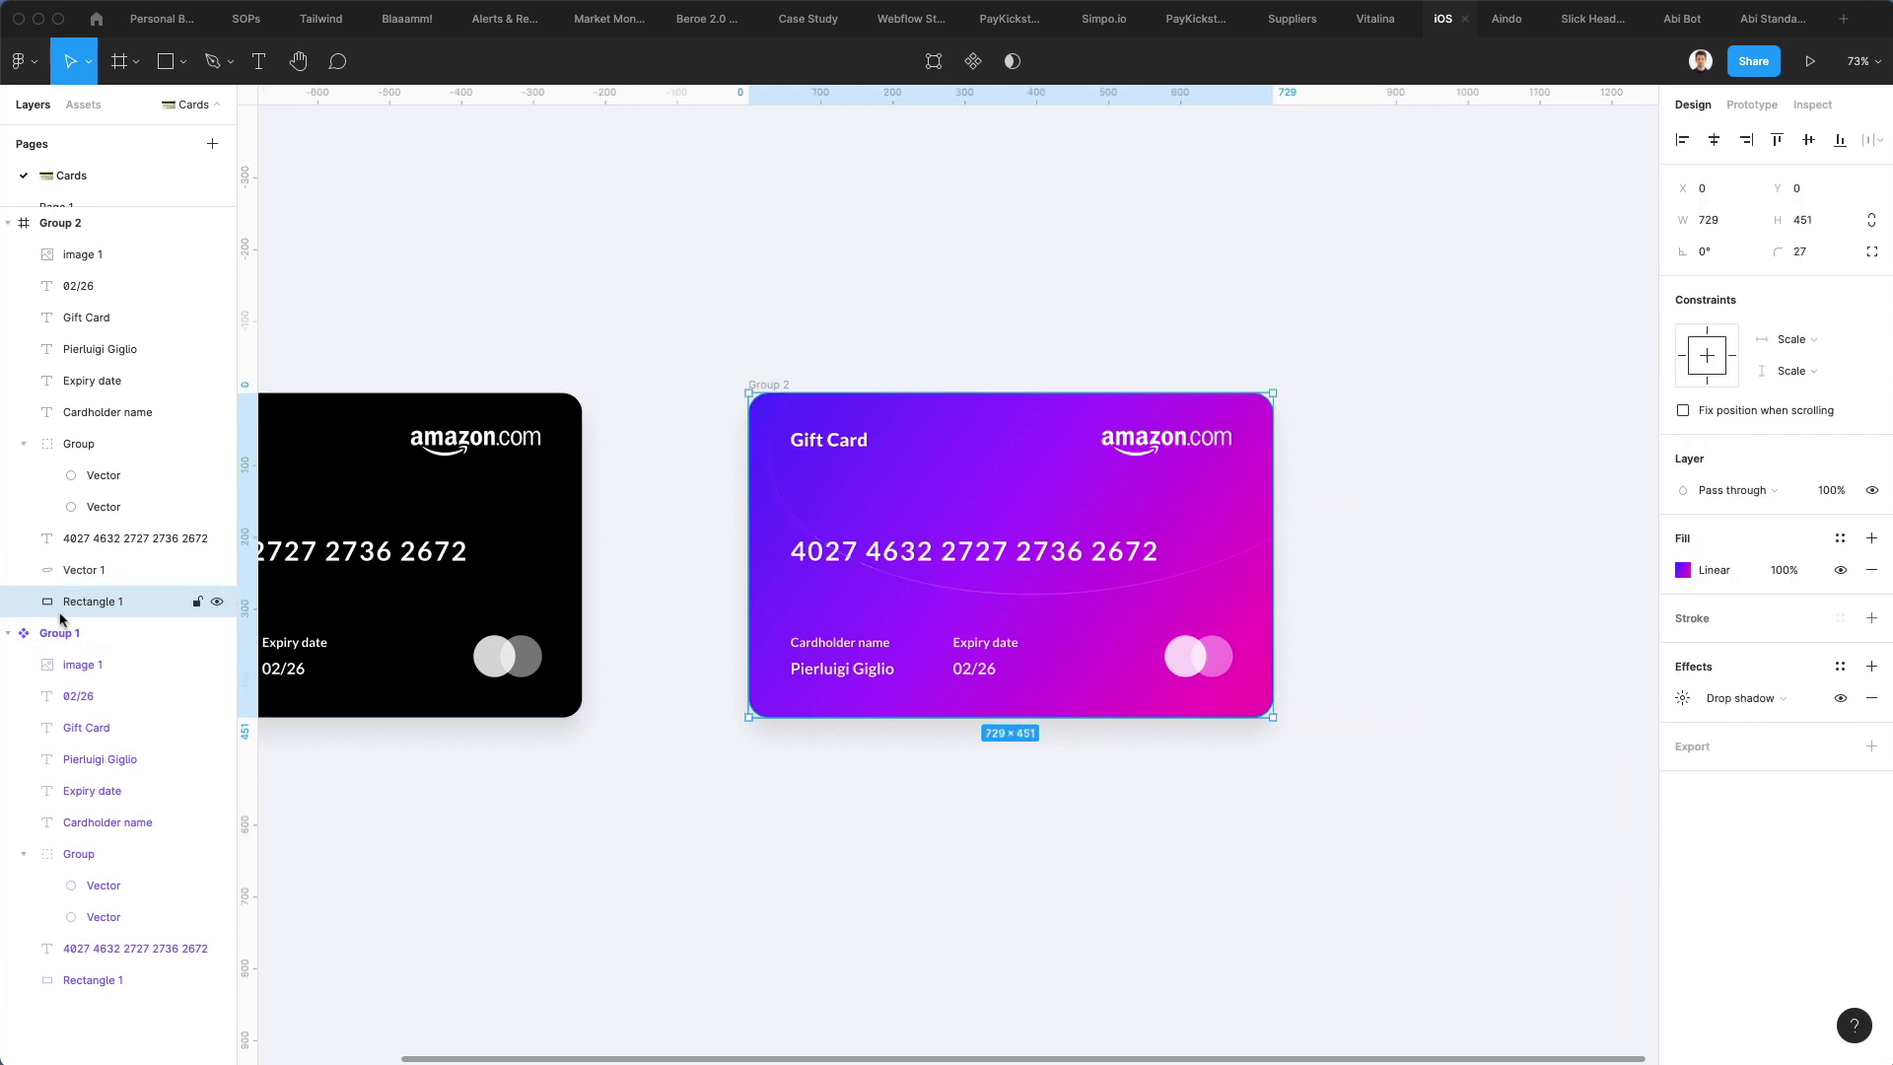
mouse_move(98, 594)
left_mouse_down()
mouse_move(104, 580)
mouse_move(100, 615)
left_mouse_up()
Duplicate the loop into a staggered series of slightly offset copies
left_click(96, 570)
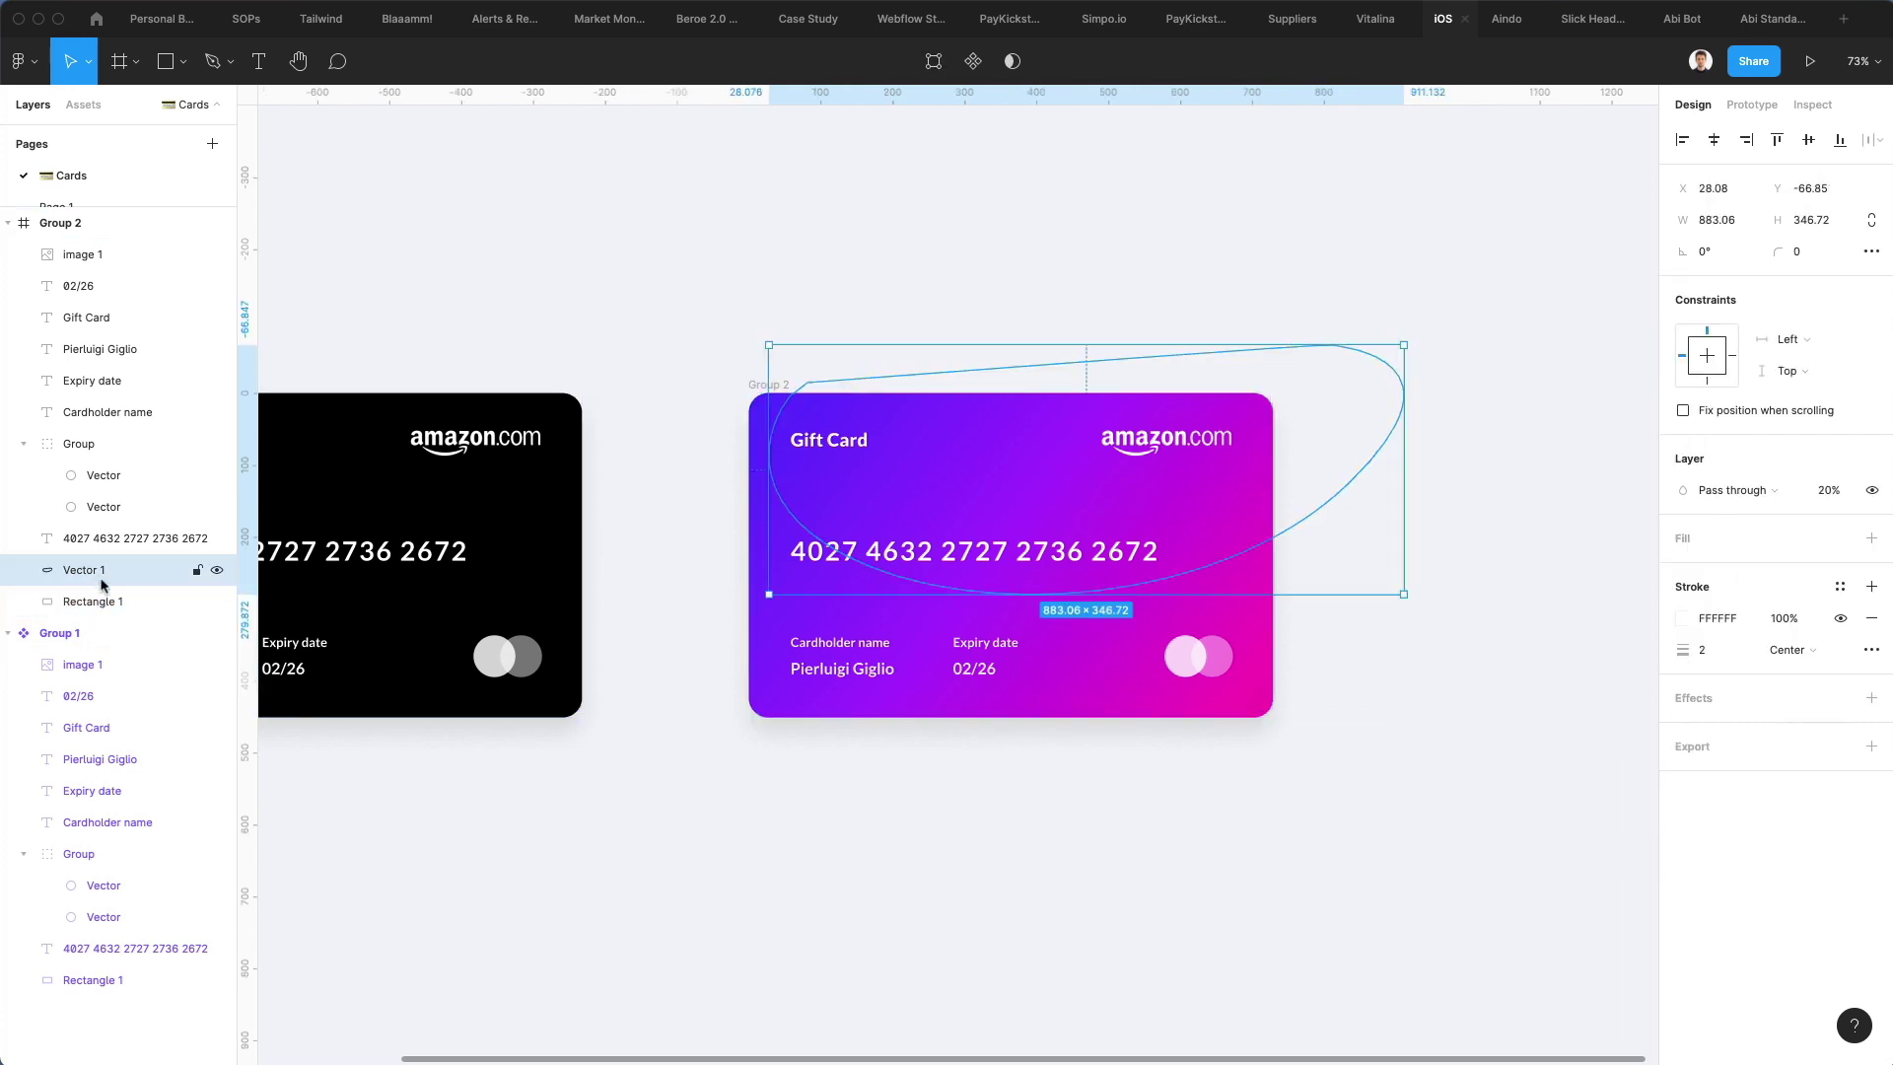
left_click_drag(872, 498, 861, 485)
key("super+d")
key("super+d")
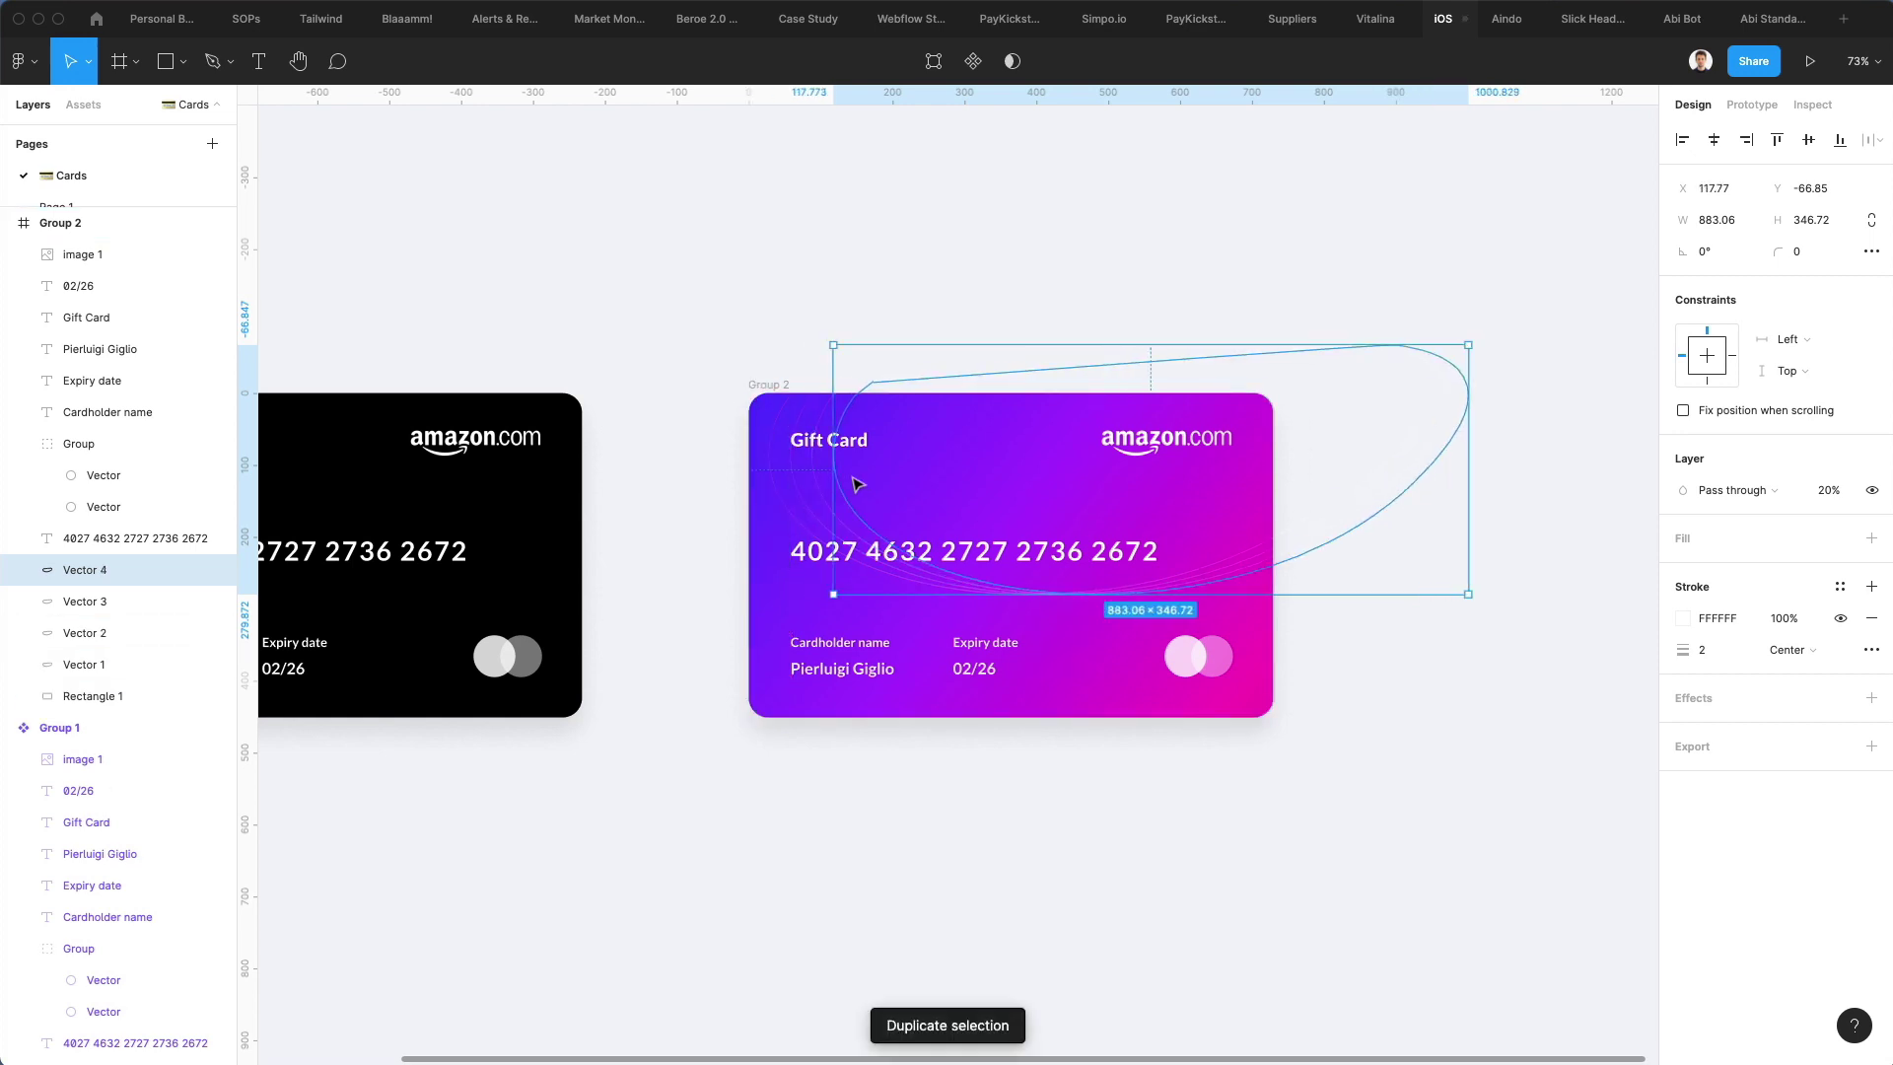
key("super+d")
key("super+d")
key("super+d")
left_click(1108, 321)
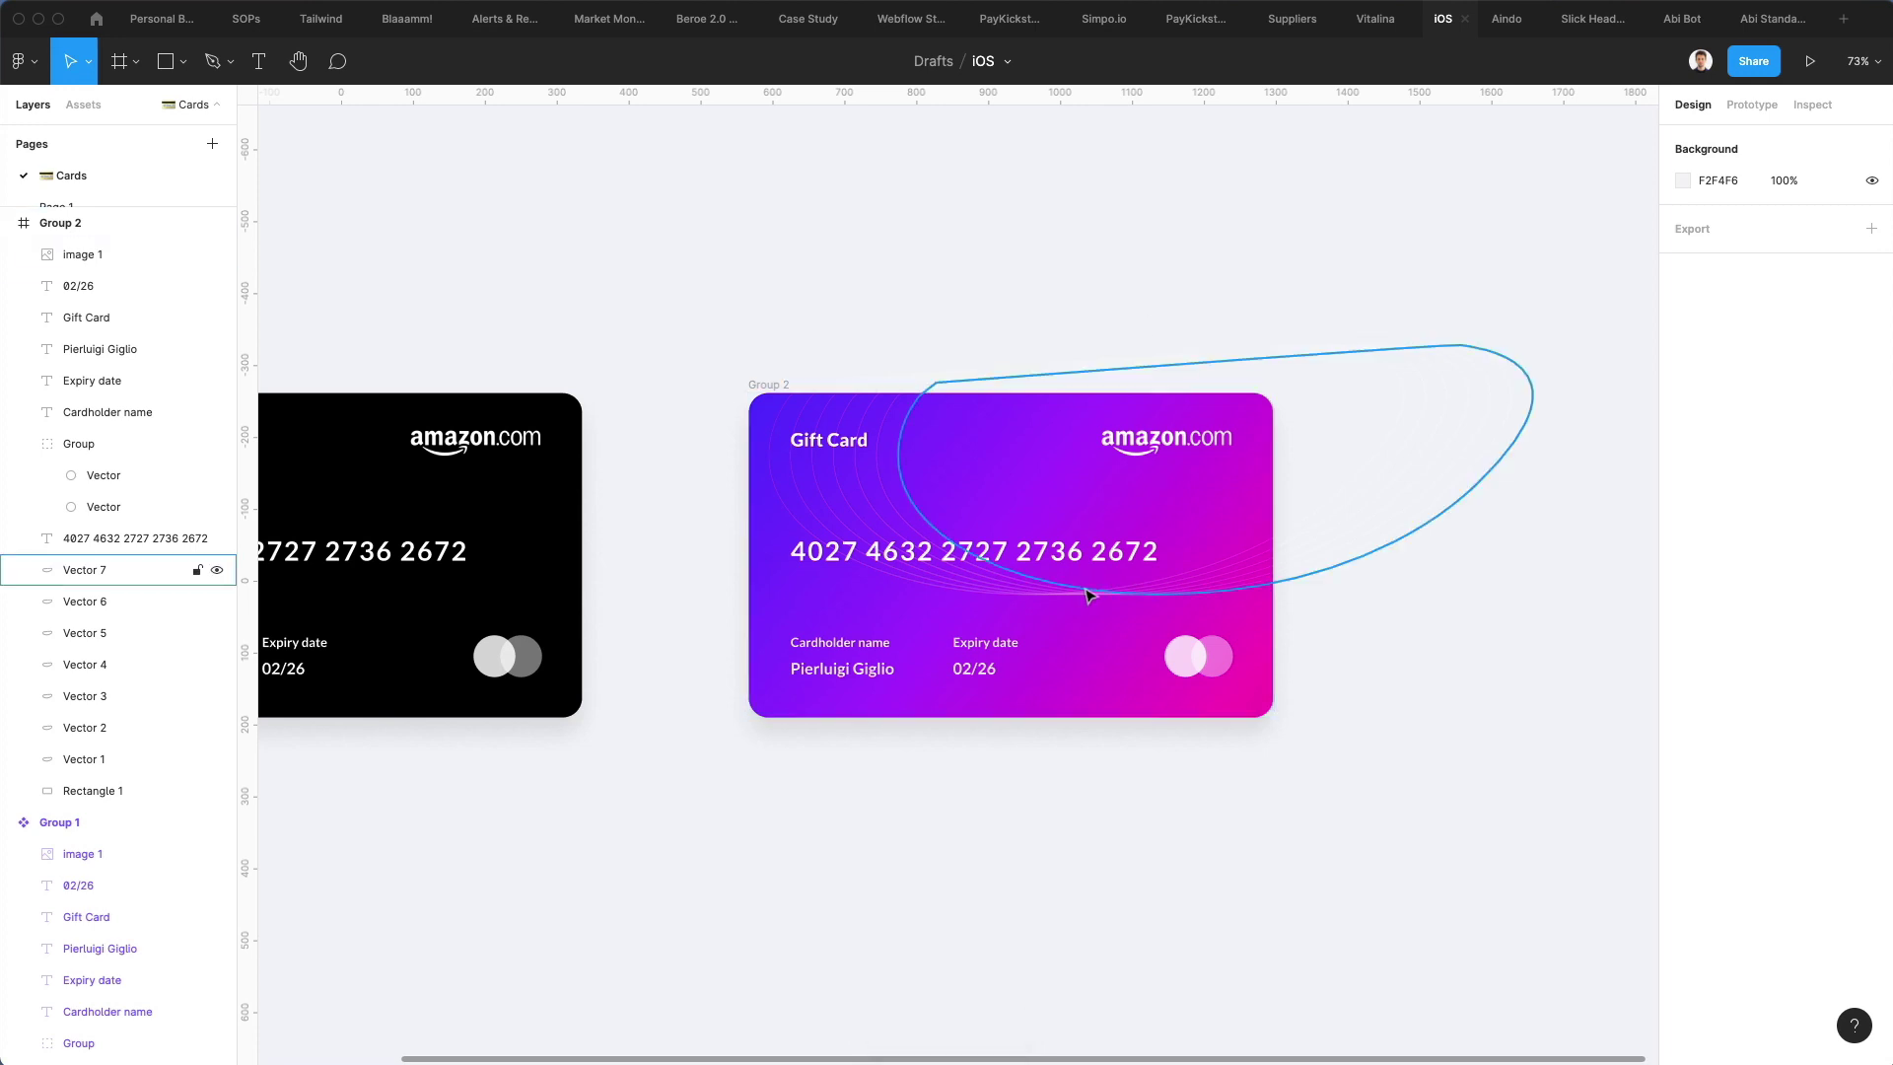
Group all seven loop curves as Group 3, stretch it taller and nudge it up
left_click(110, 574)
left_click(89, 759, "shift")
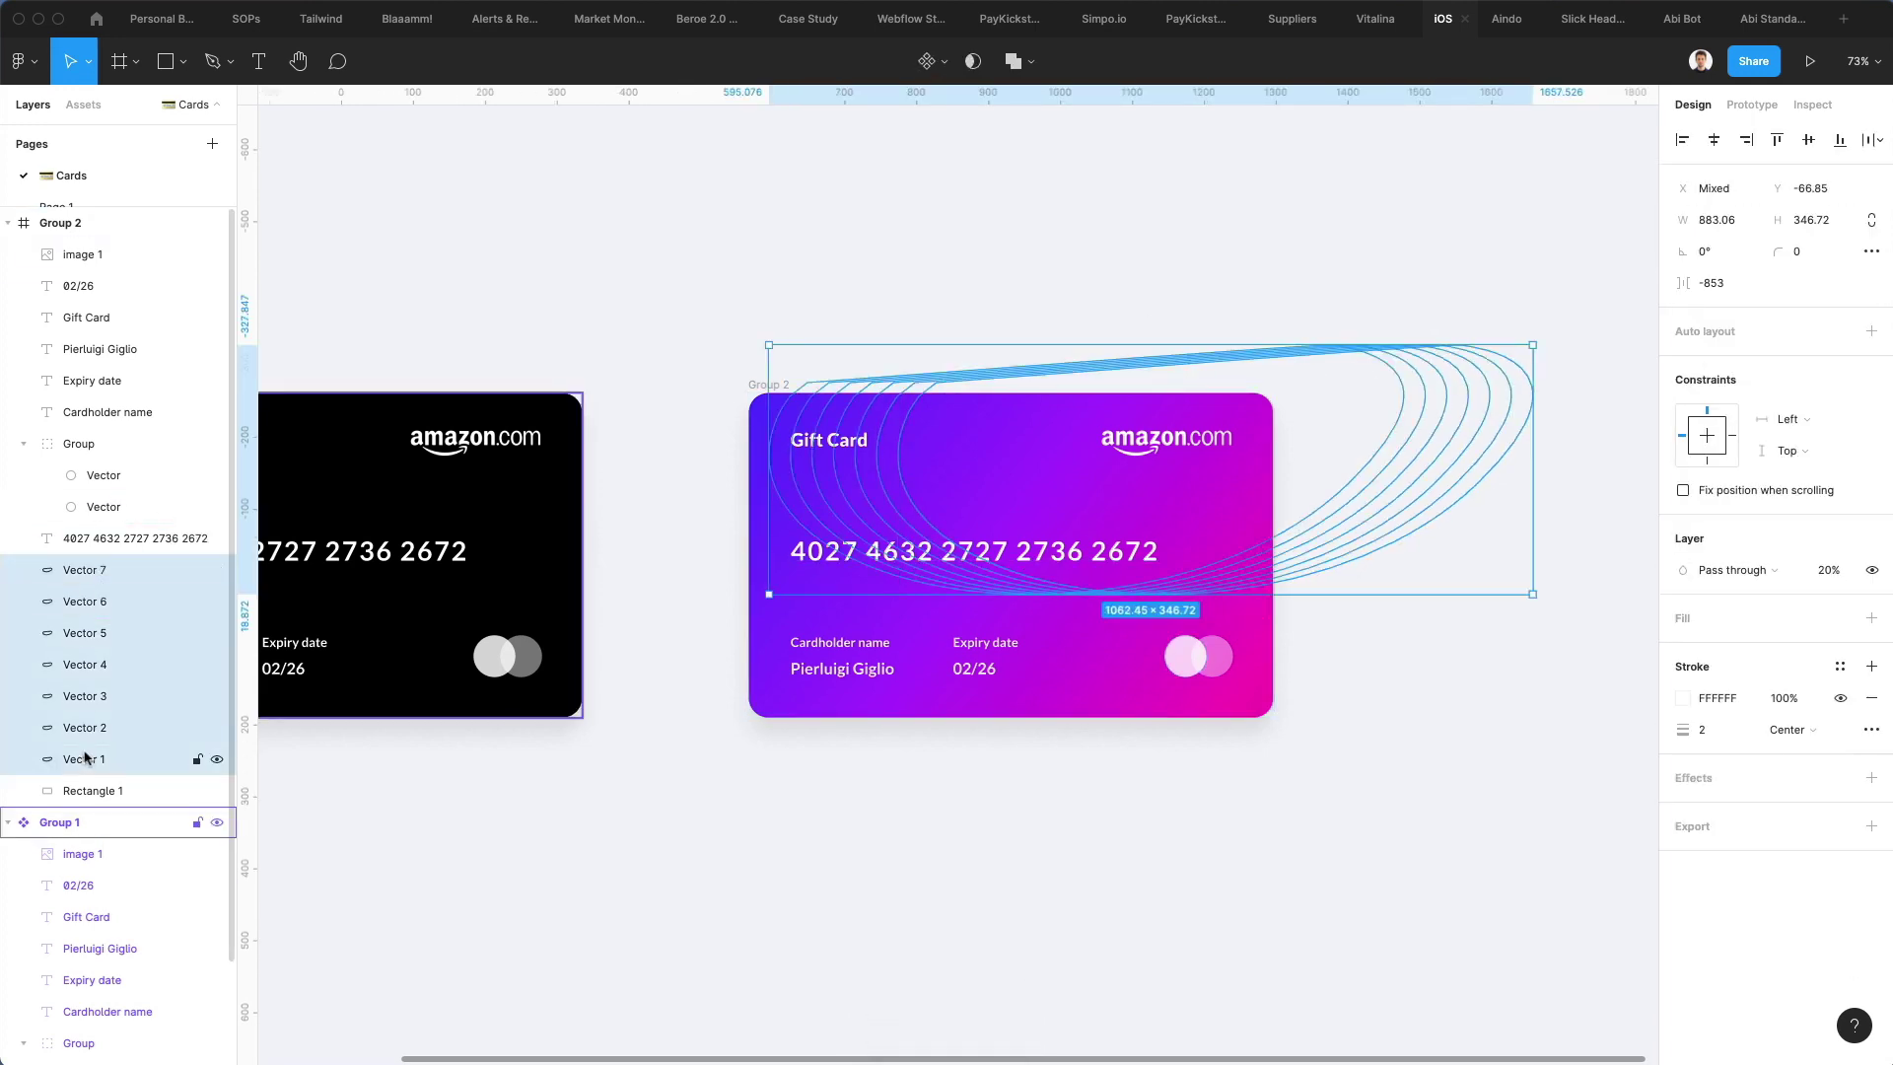
key("super+g")
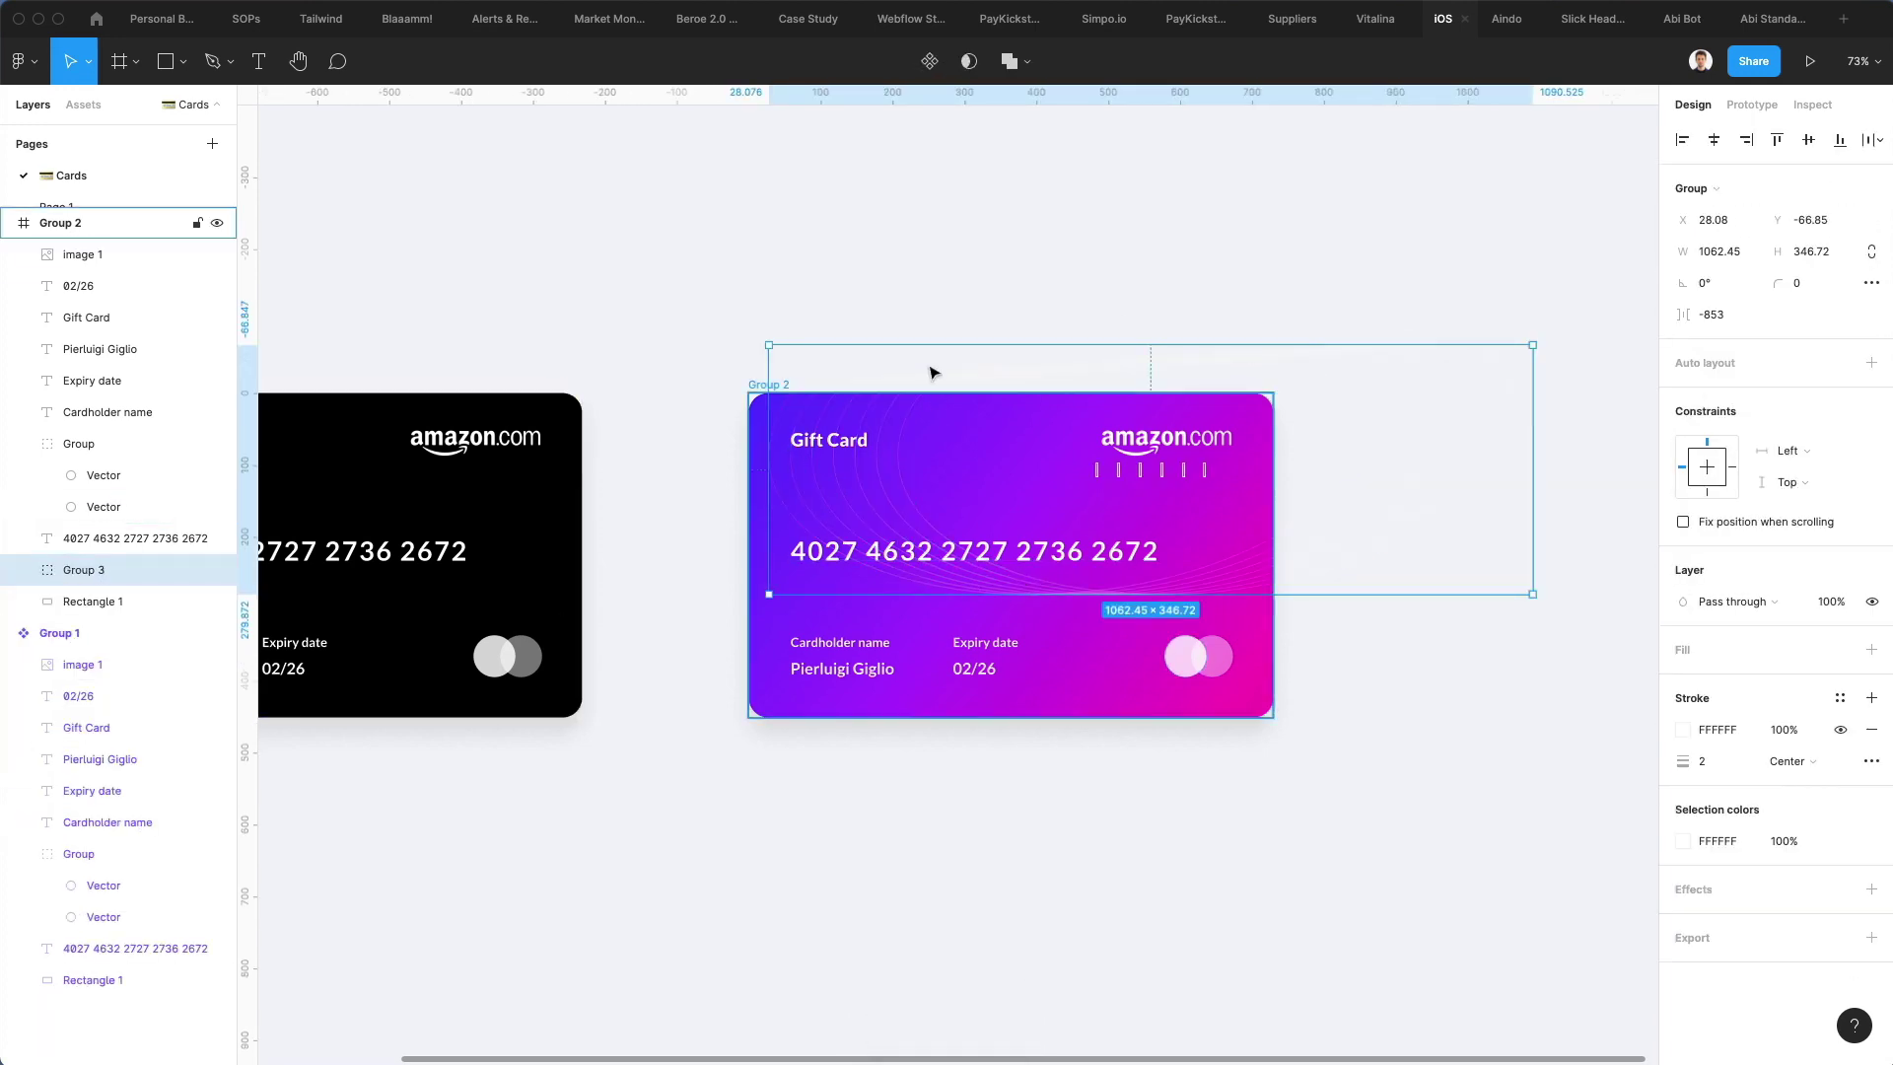
left_click_drag(1020, 351, 1024, 316)
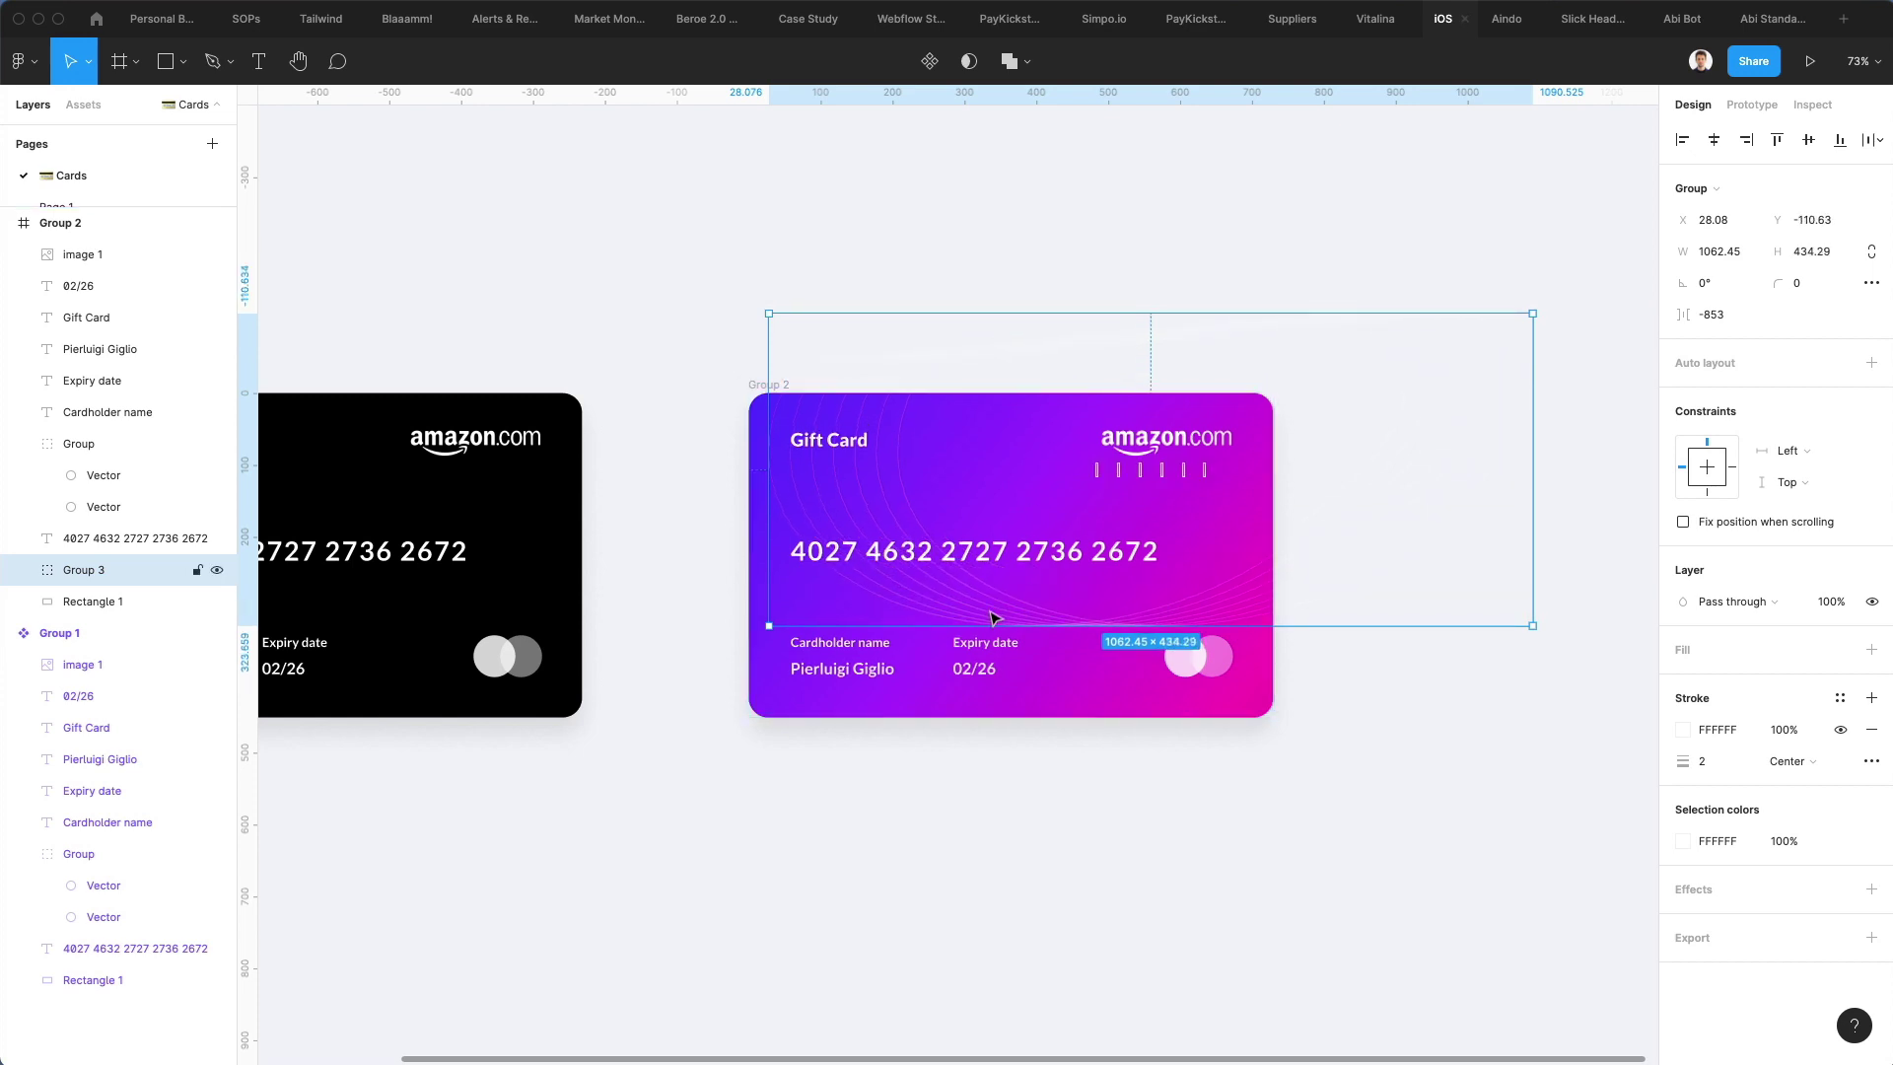
key("shift+Up")
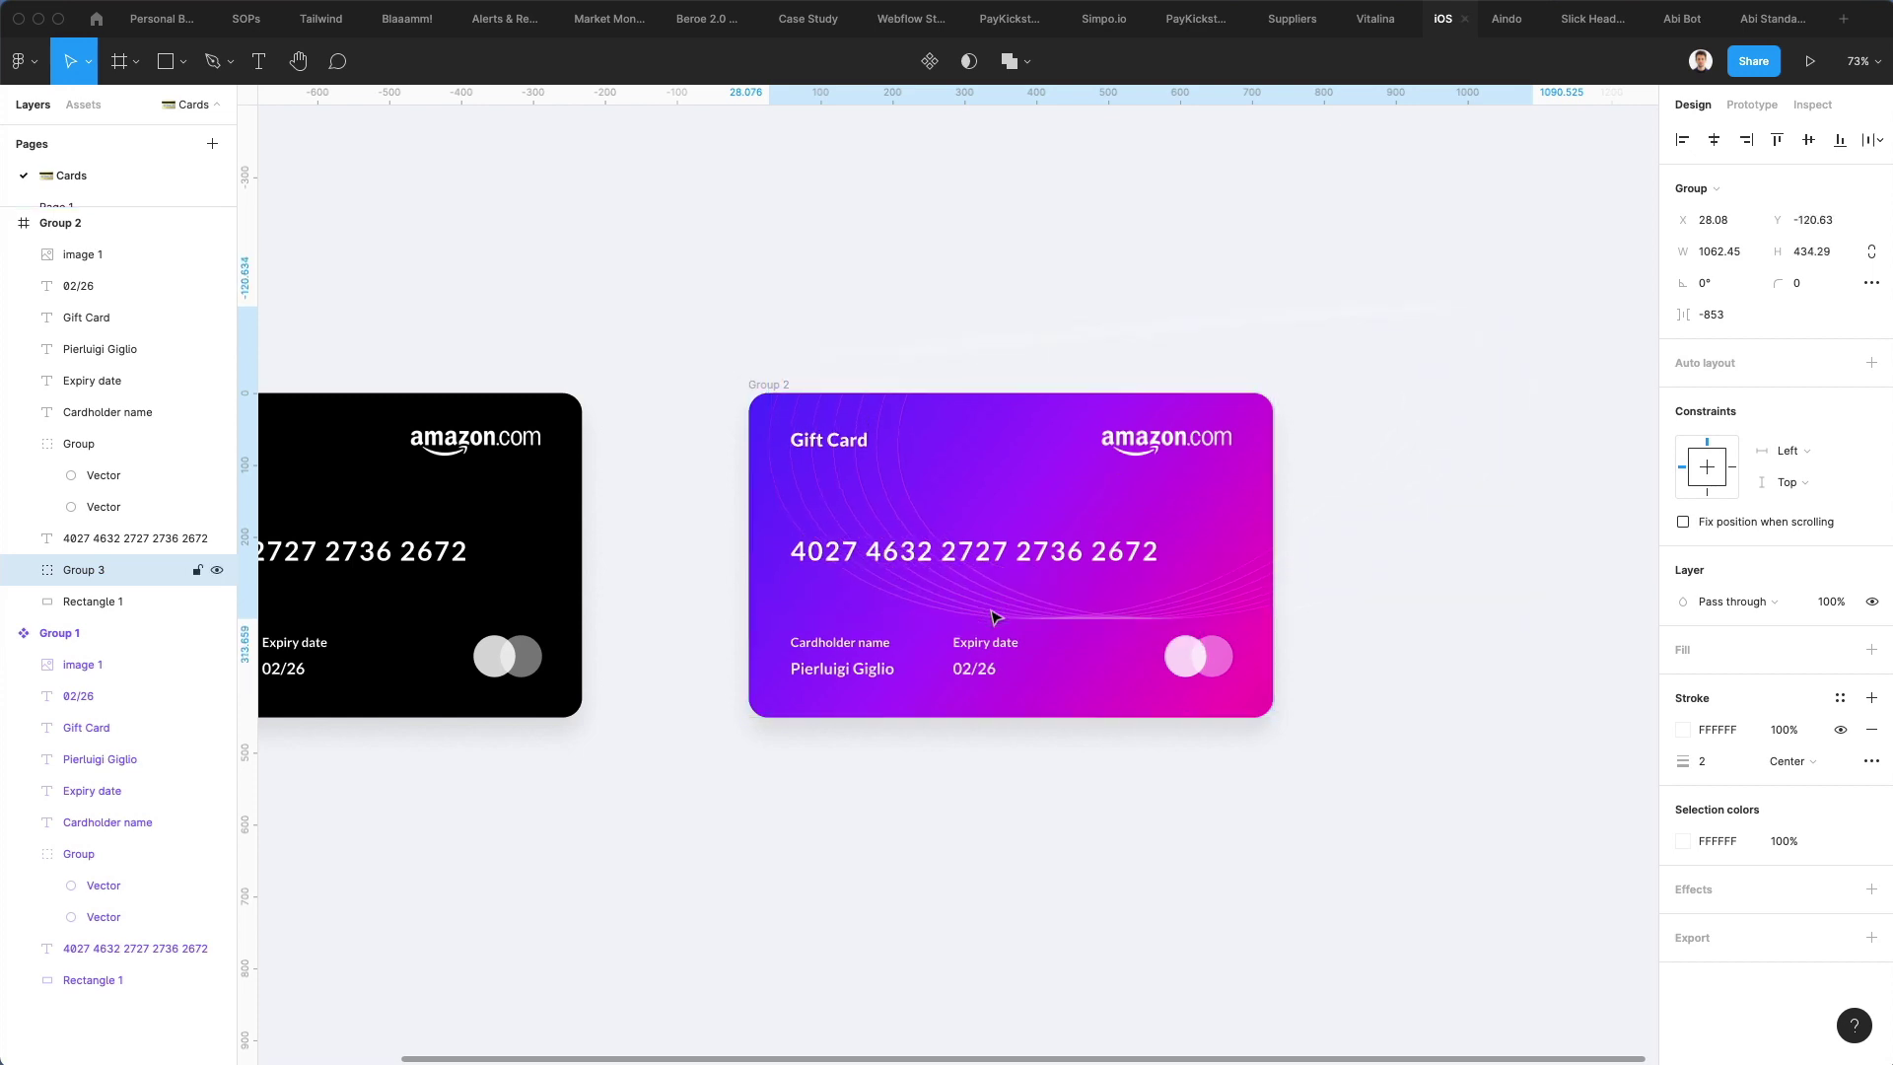
Nudge the curve group up once more, then mask it with a pasted copy of the card background
key("Up")
key("Up")
key("Up")
key("Up")
key("Up")
key("Up")
key("Up")
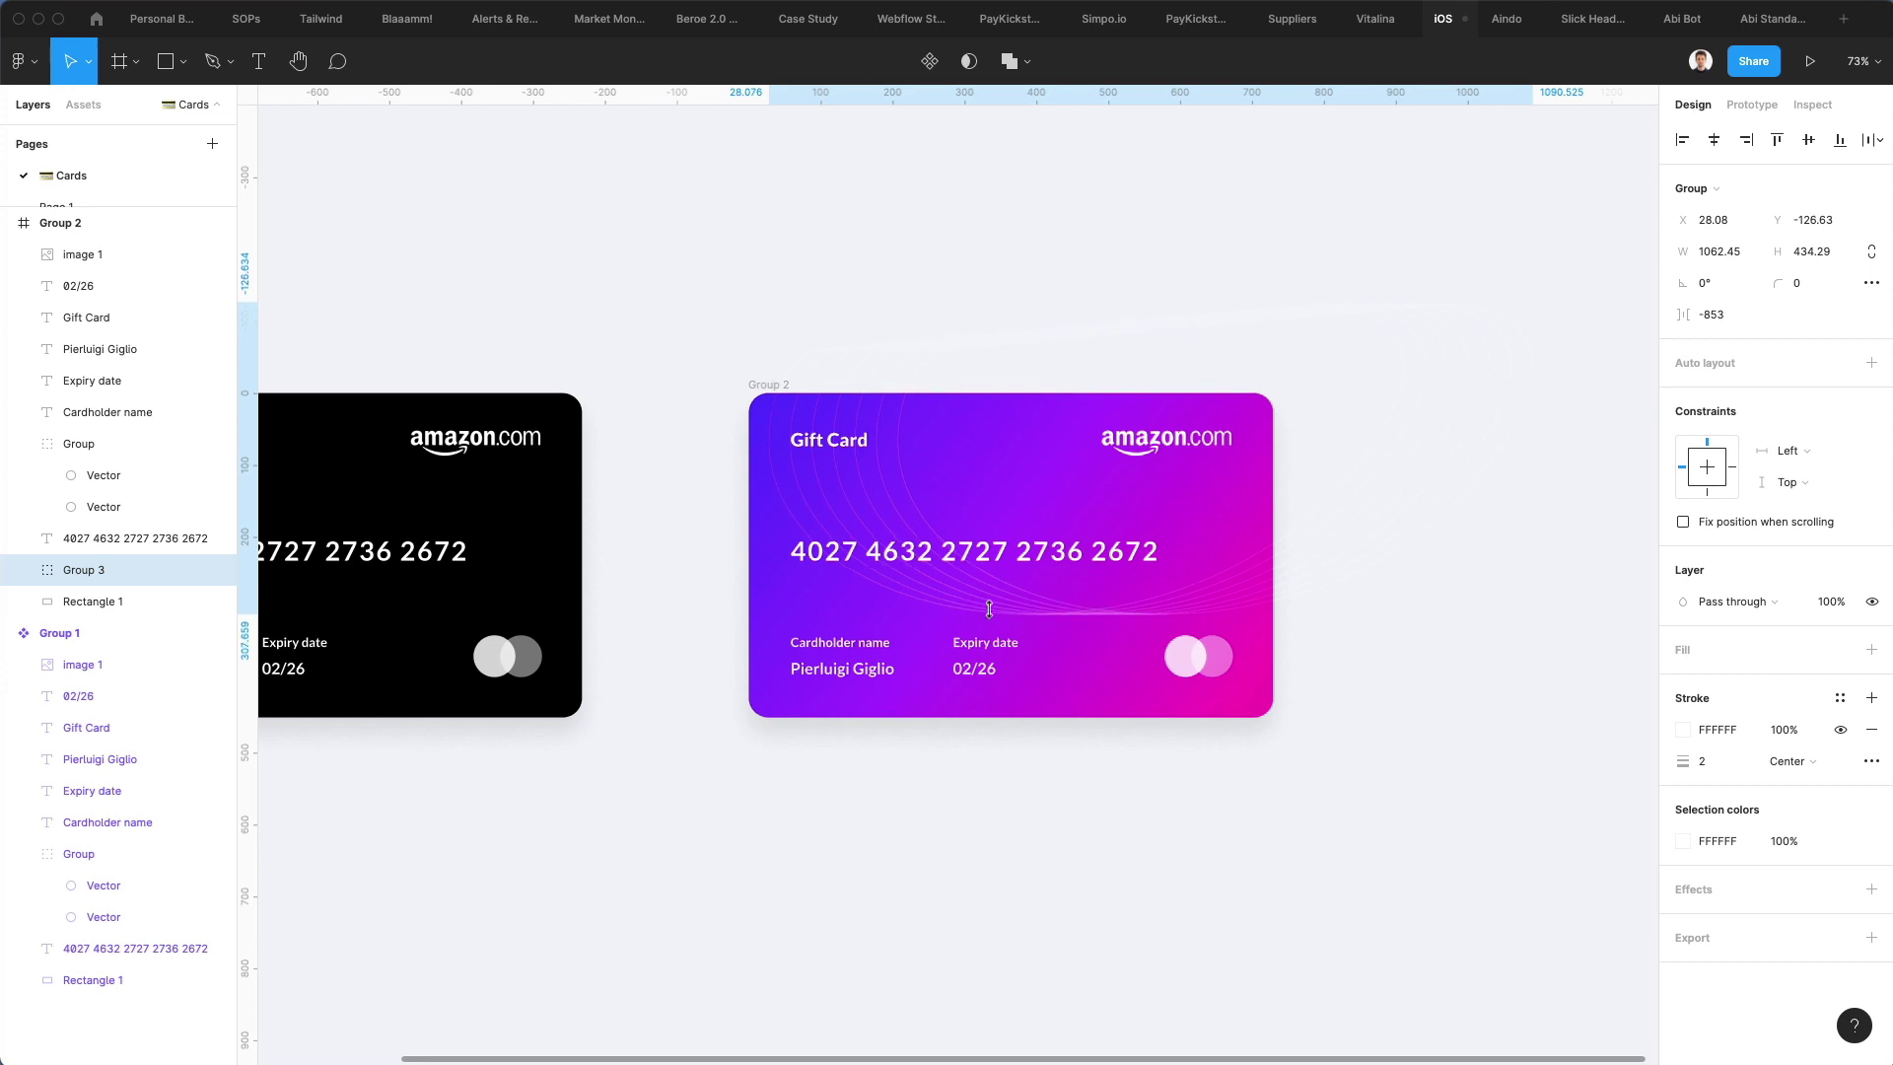
left_click(1089, 254)
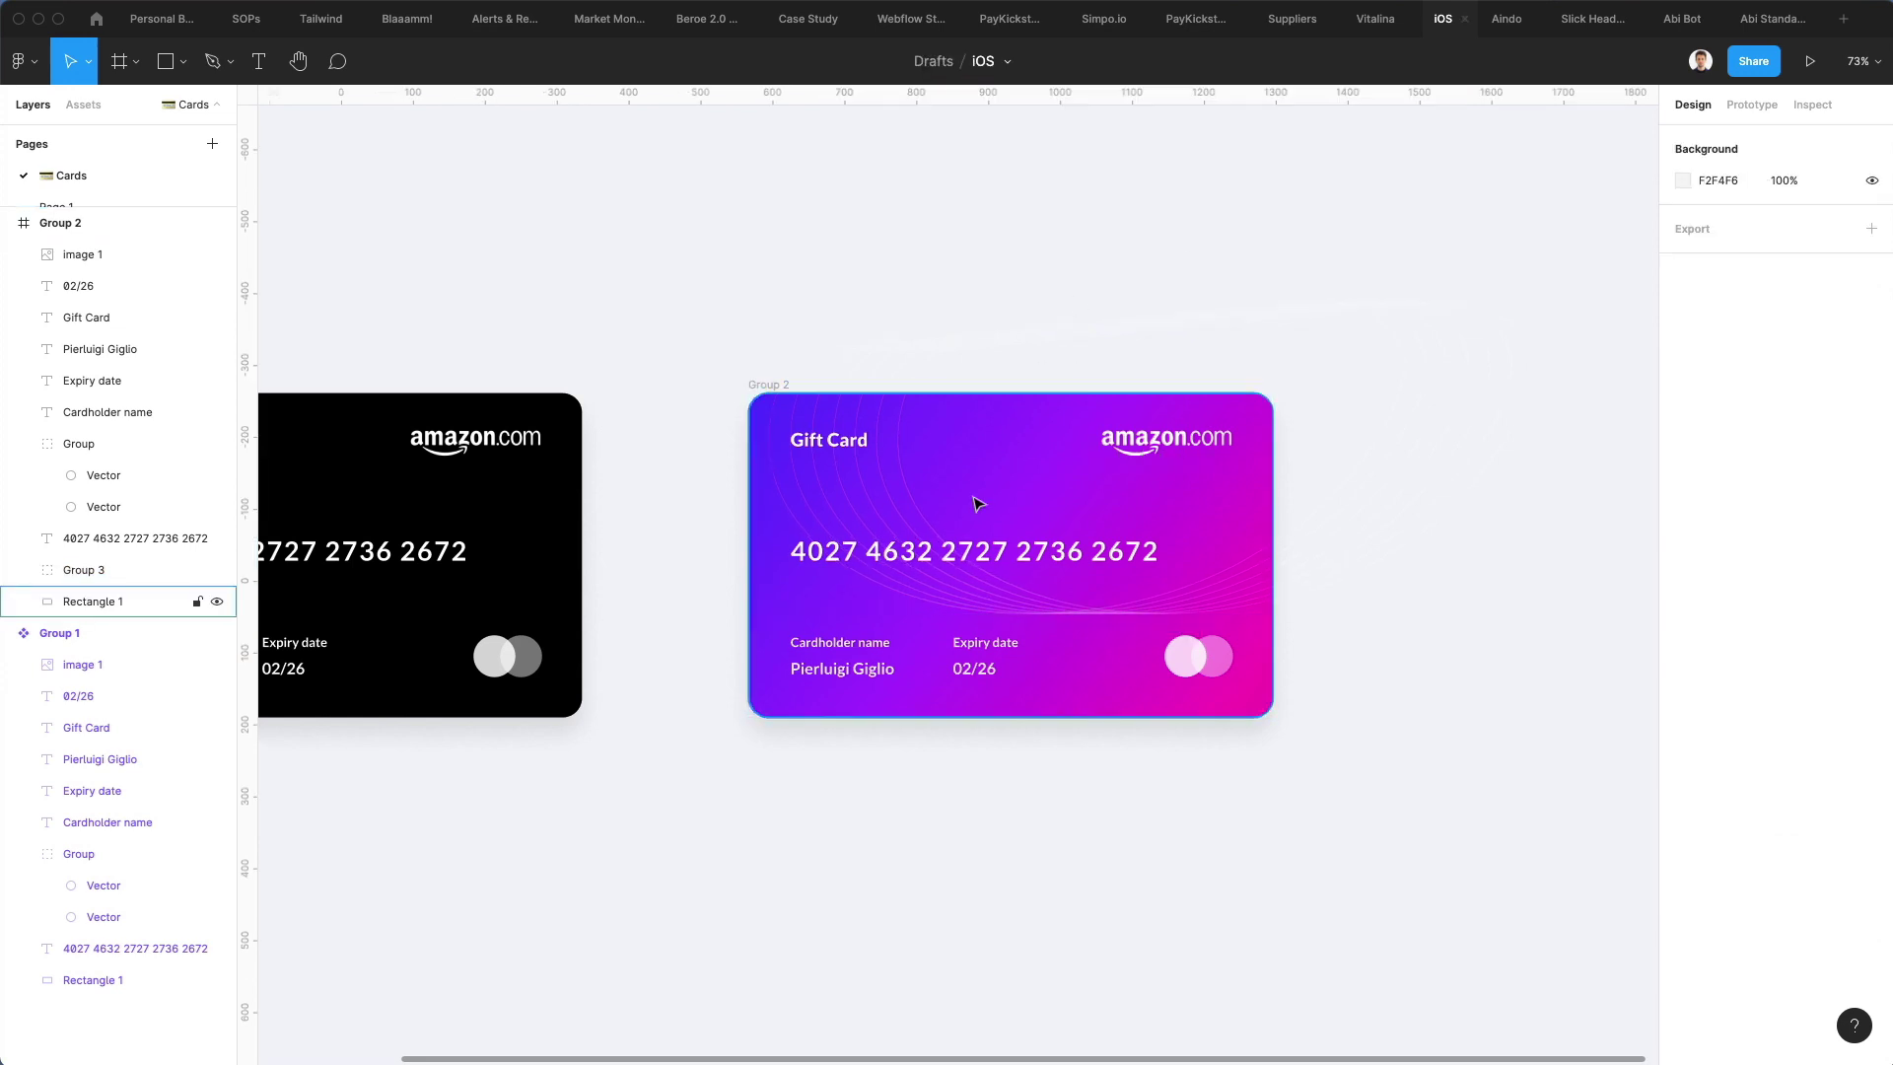
scroll(969, 496, "up", 5)
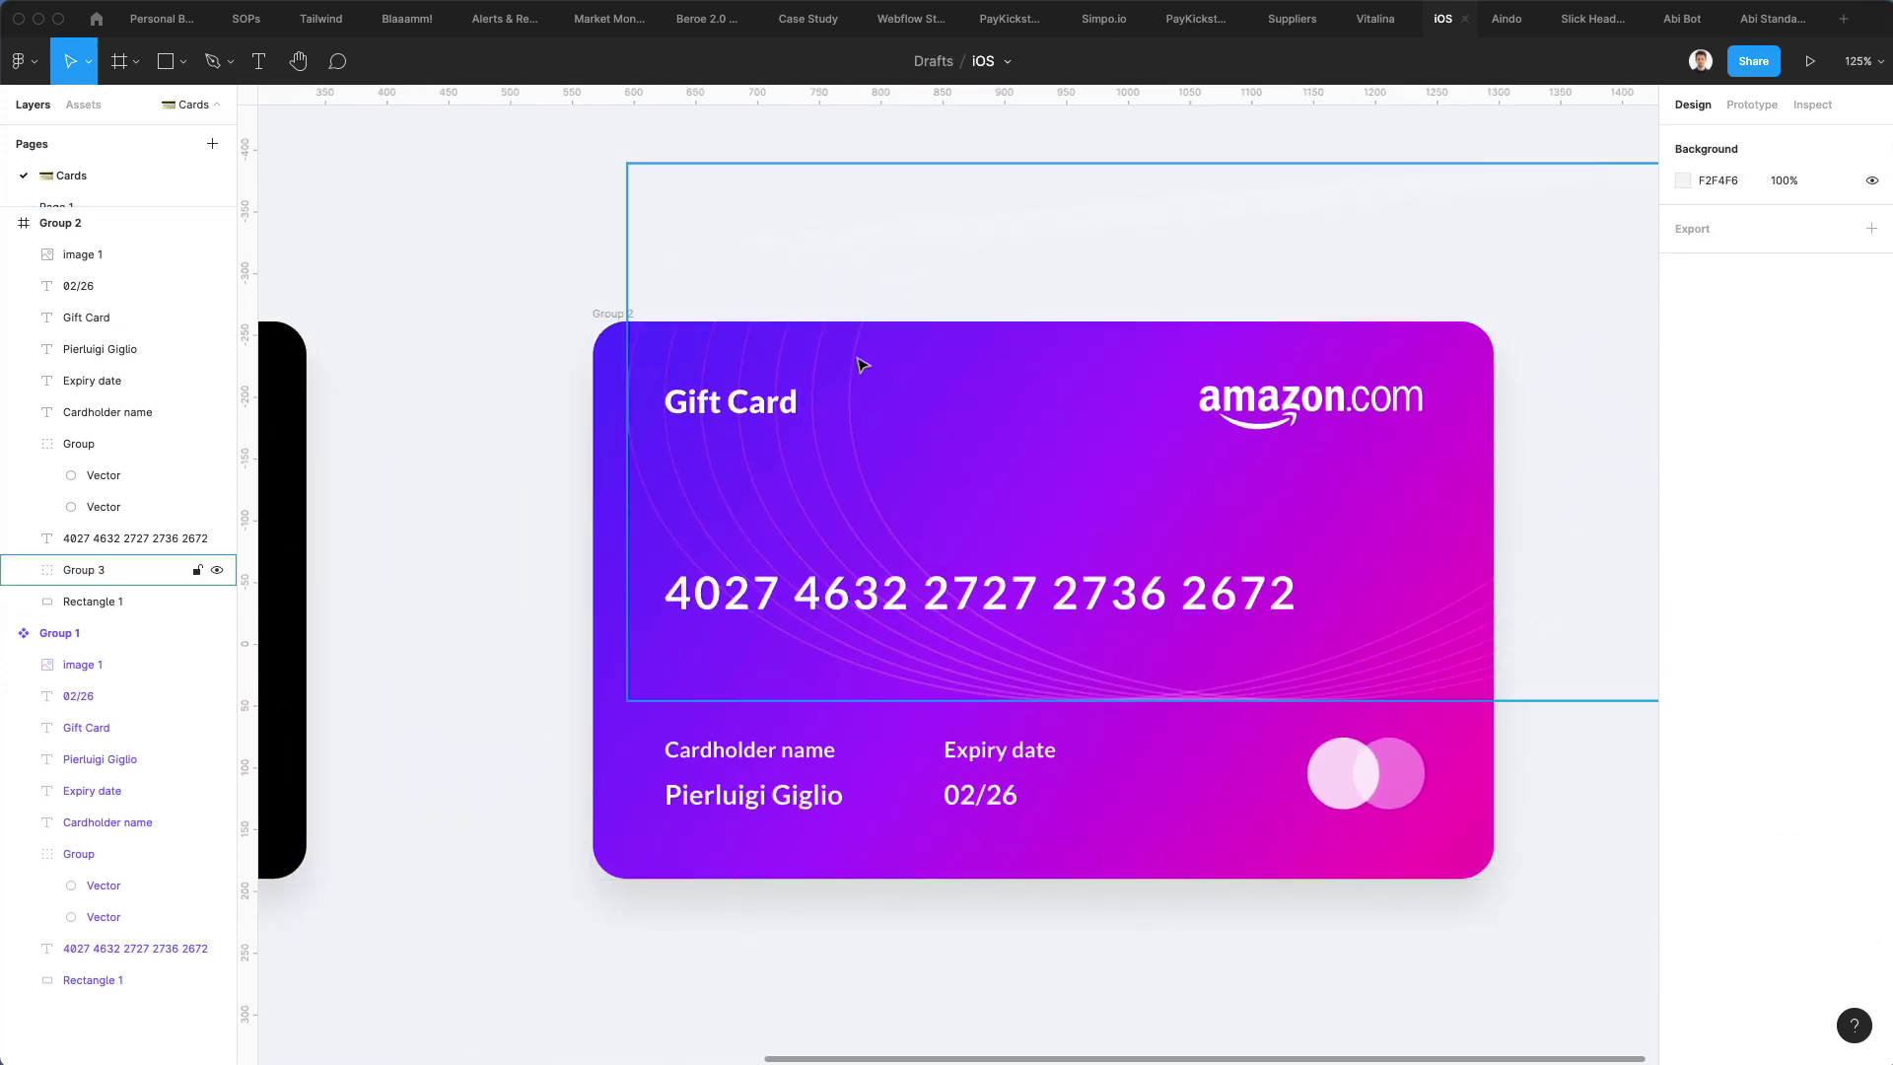
left_click(606, 500)
key("super+c")
key("super+v")
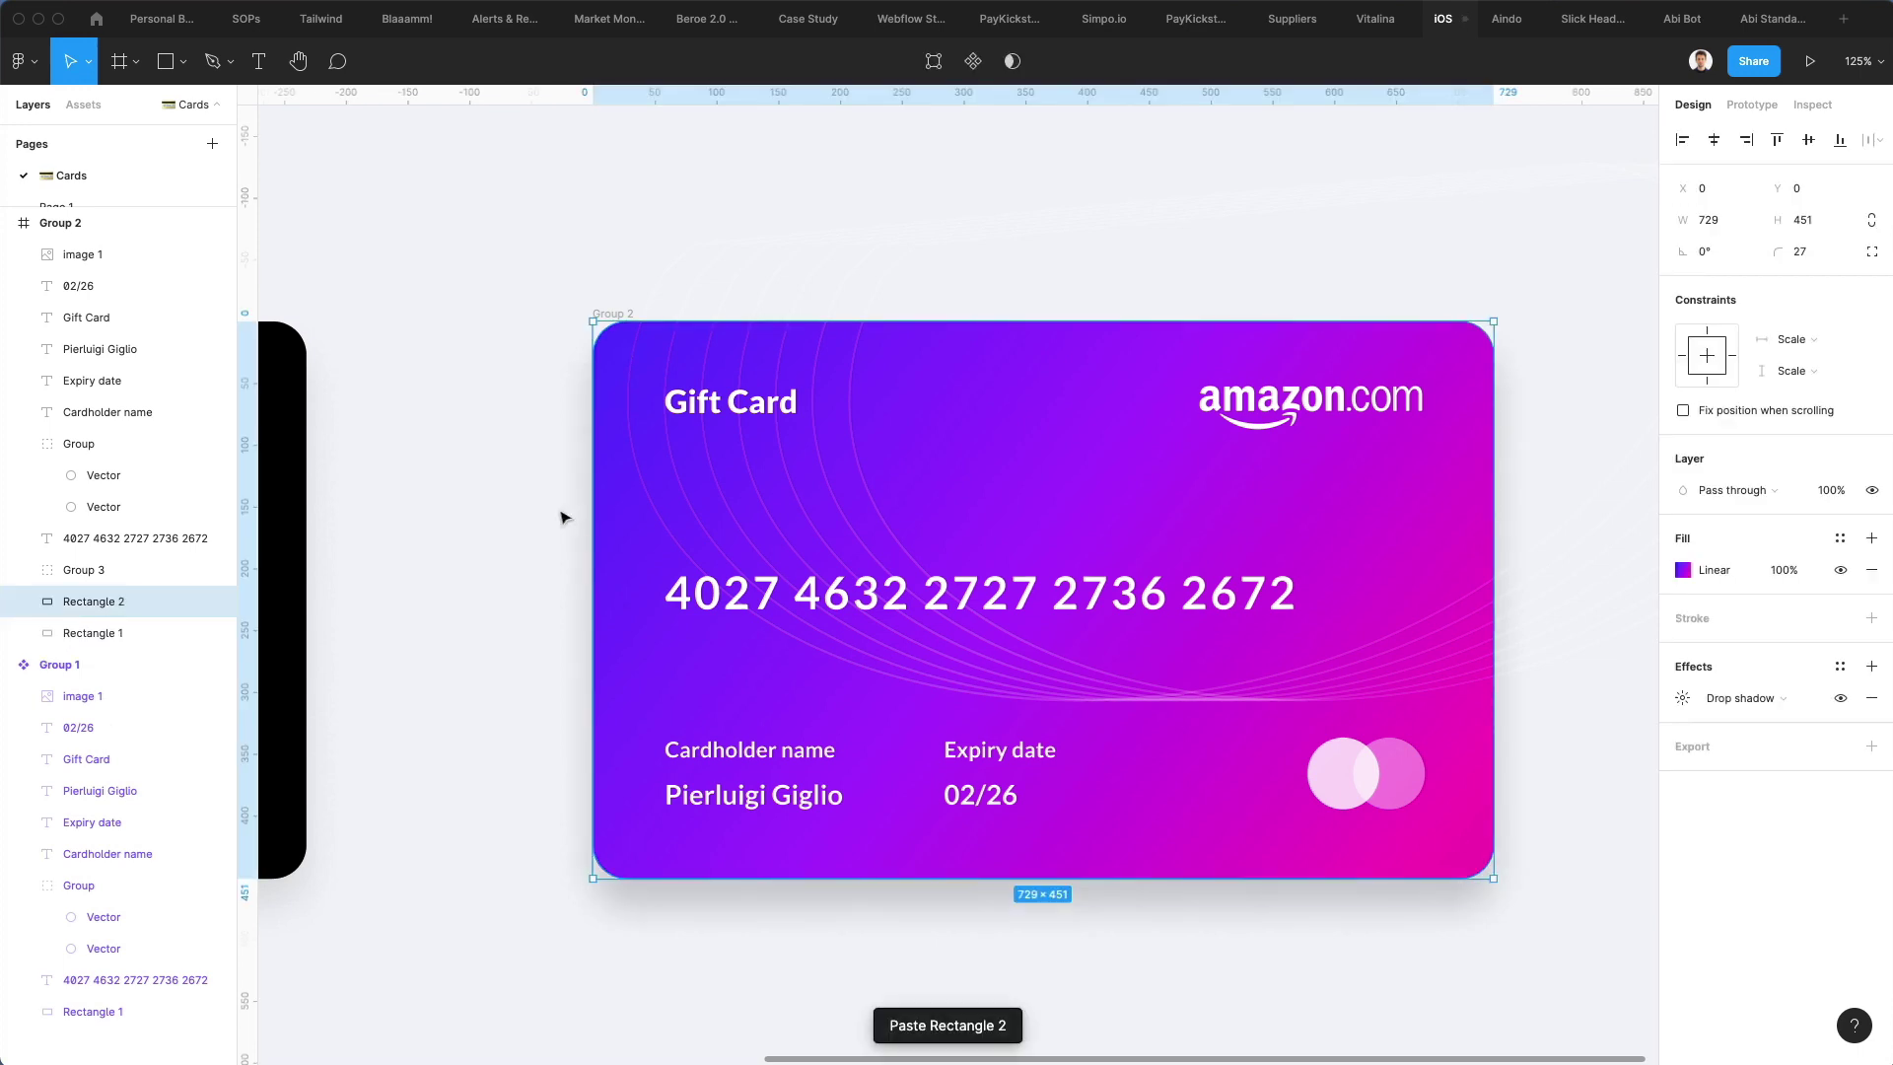
left_click(90, 570, "shift")
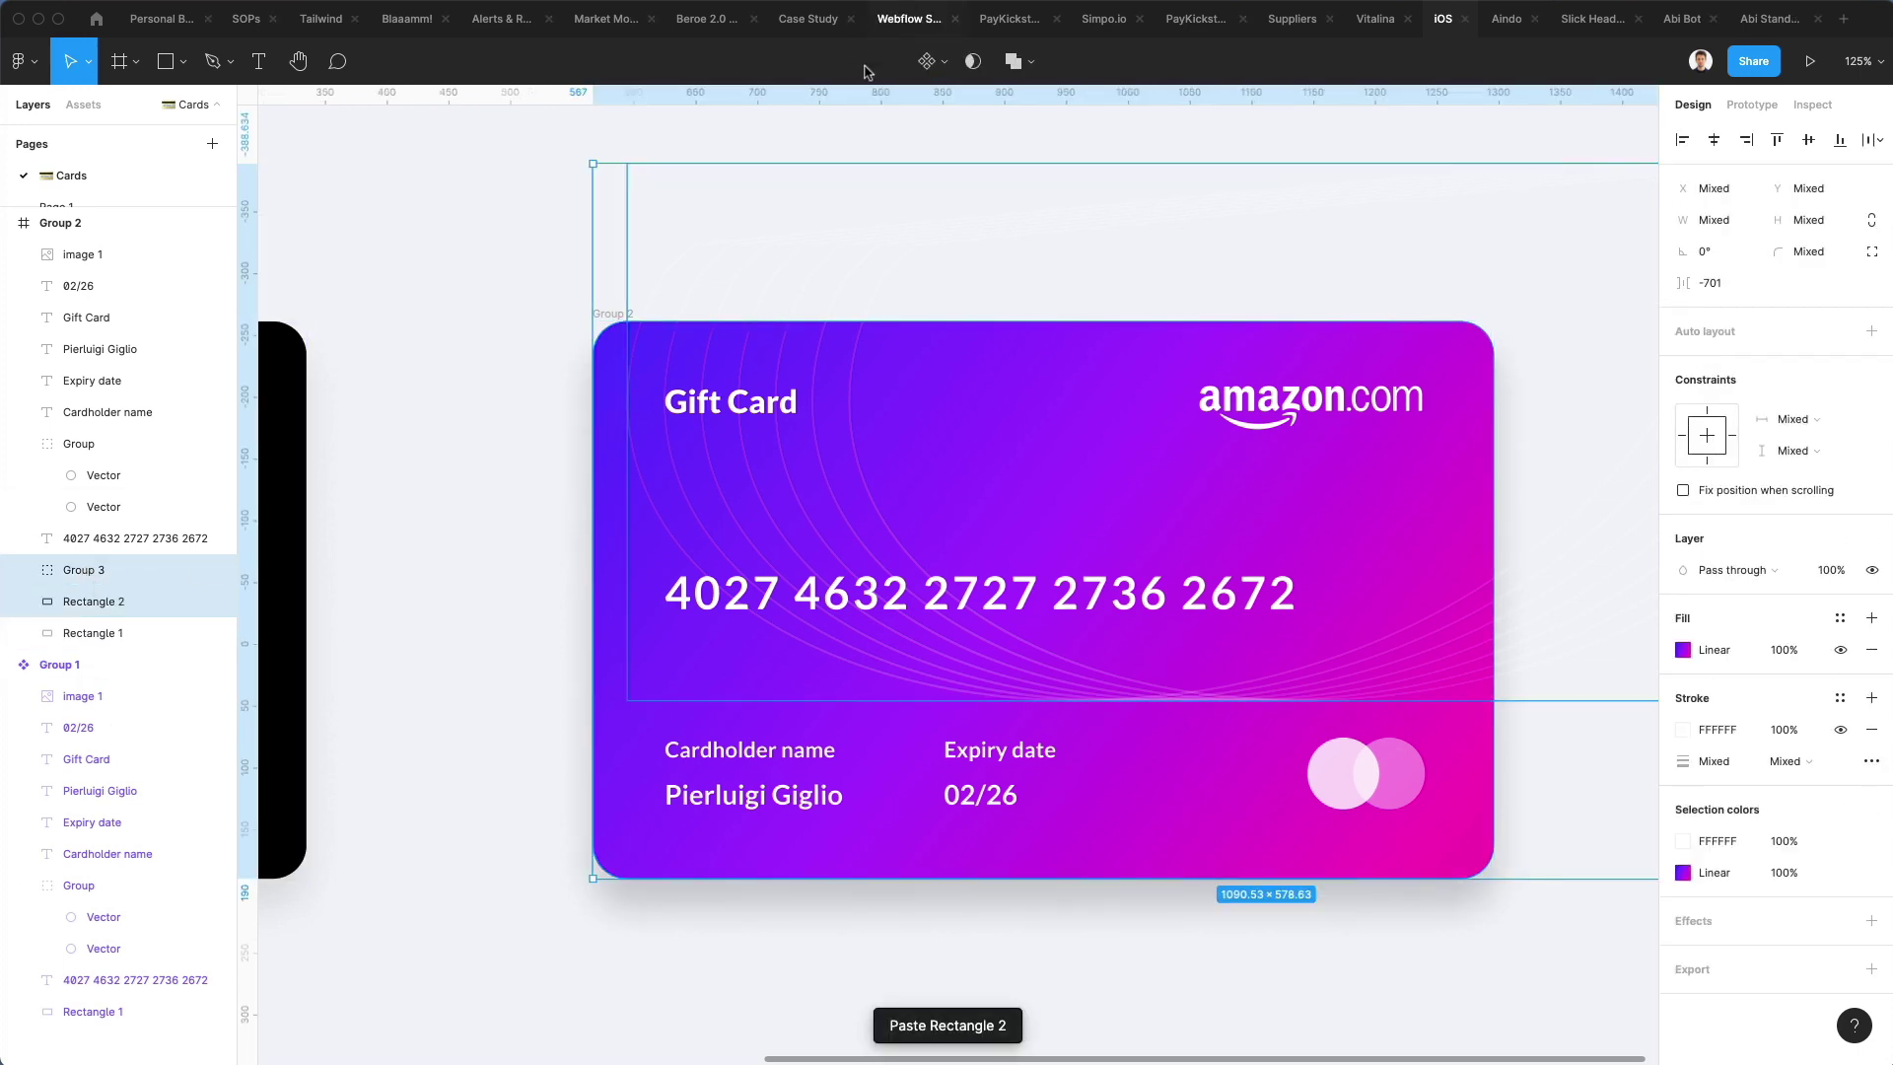
left_click(970, 63)
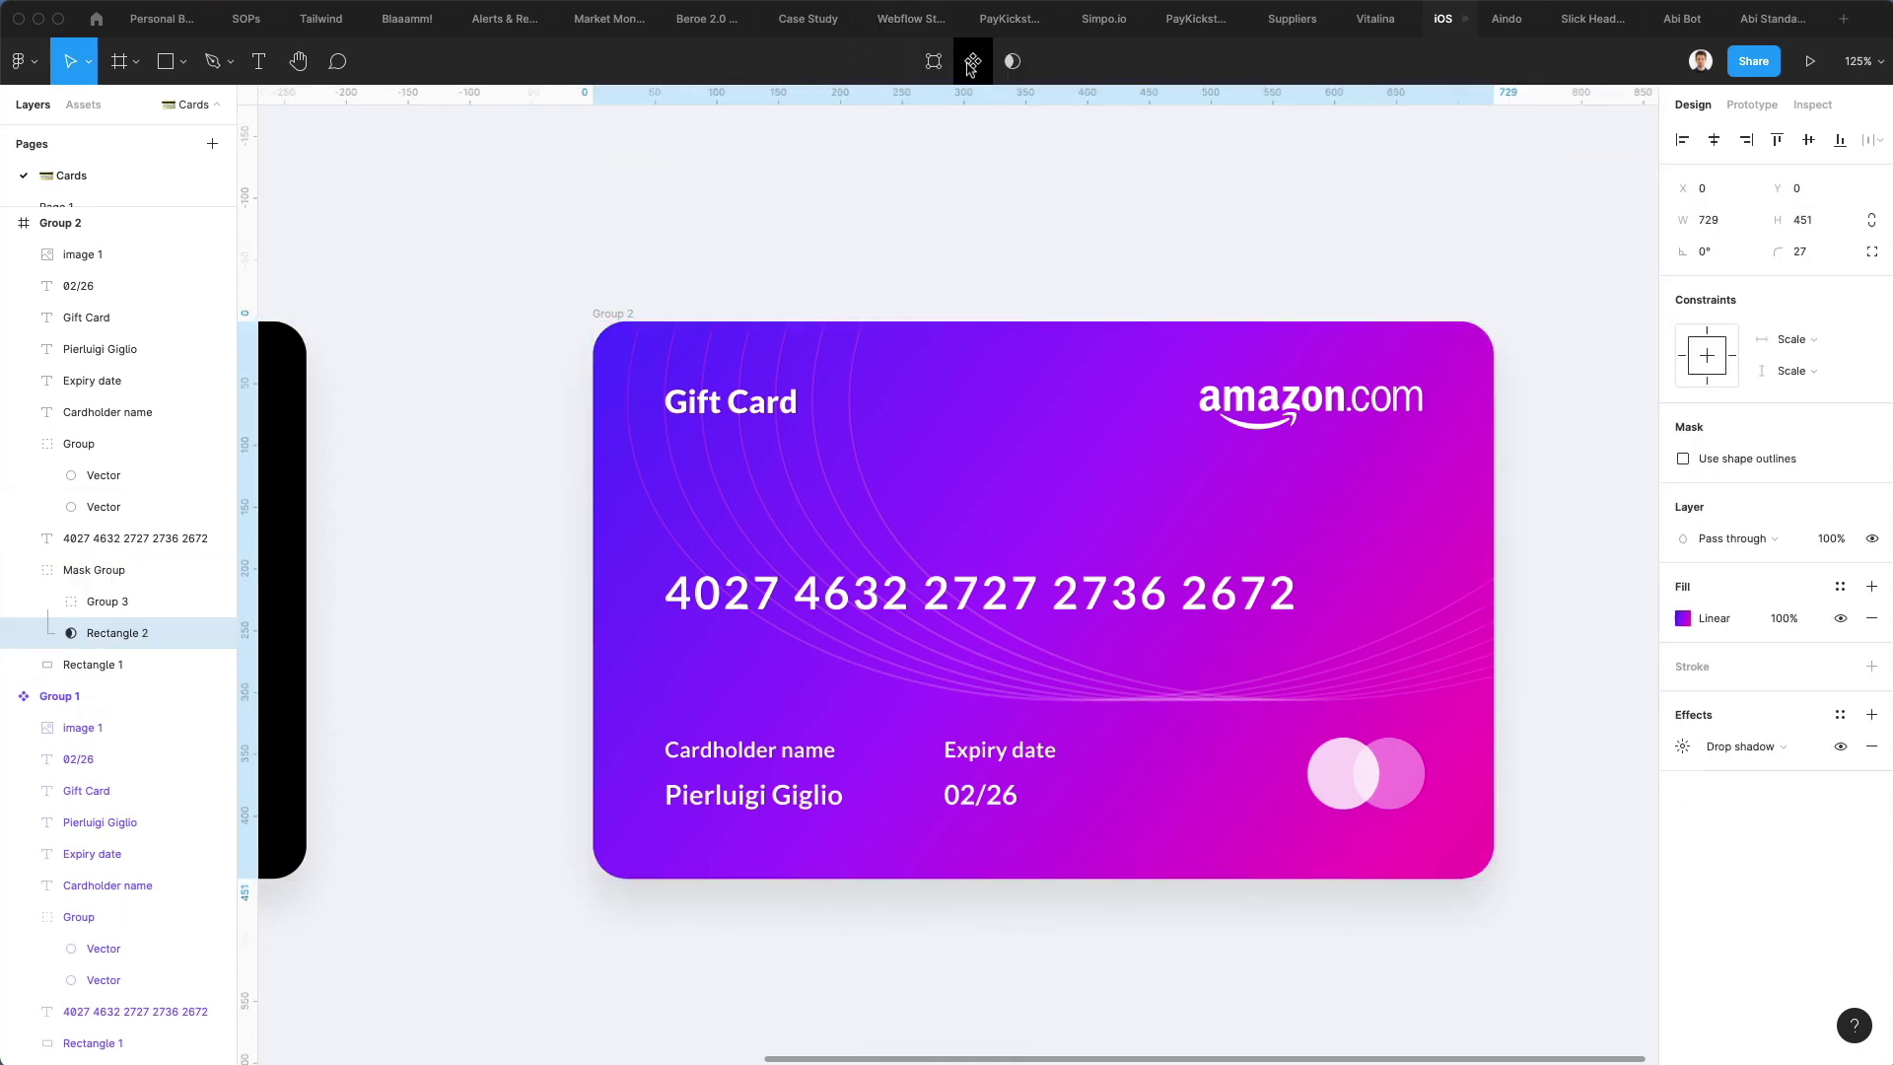
Select the purple card frame and its background rectangle to check the masked result
left_click(884, 287)
left_click(883, 382)
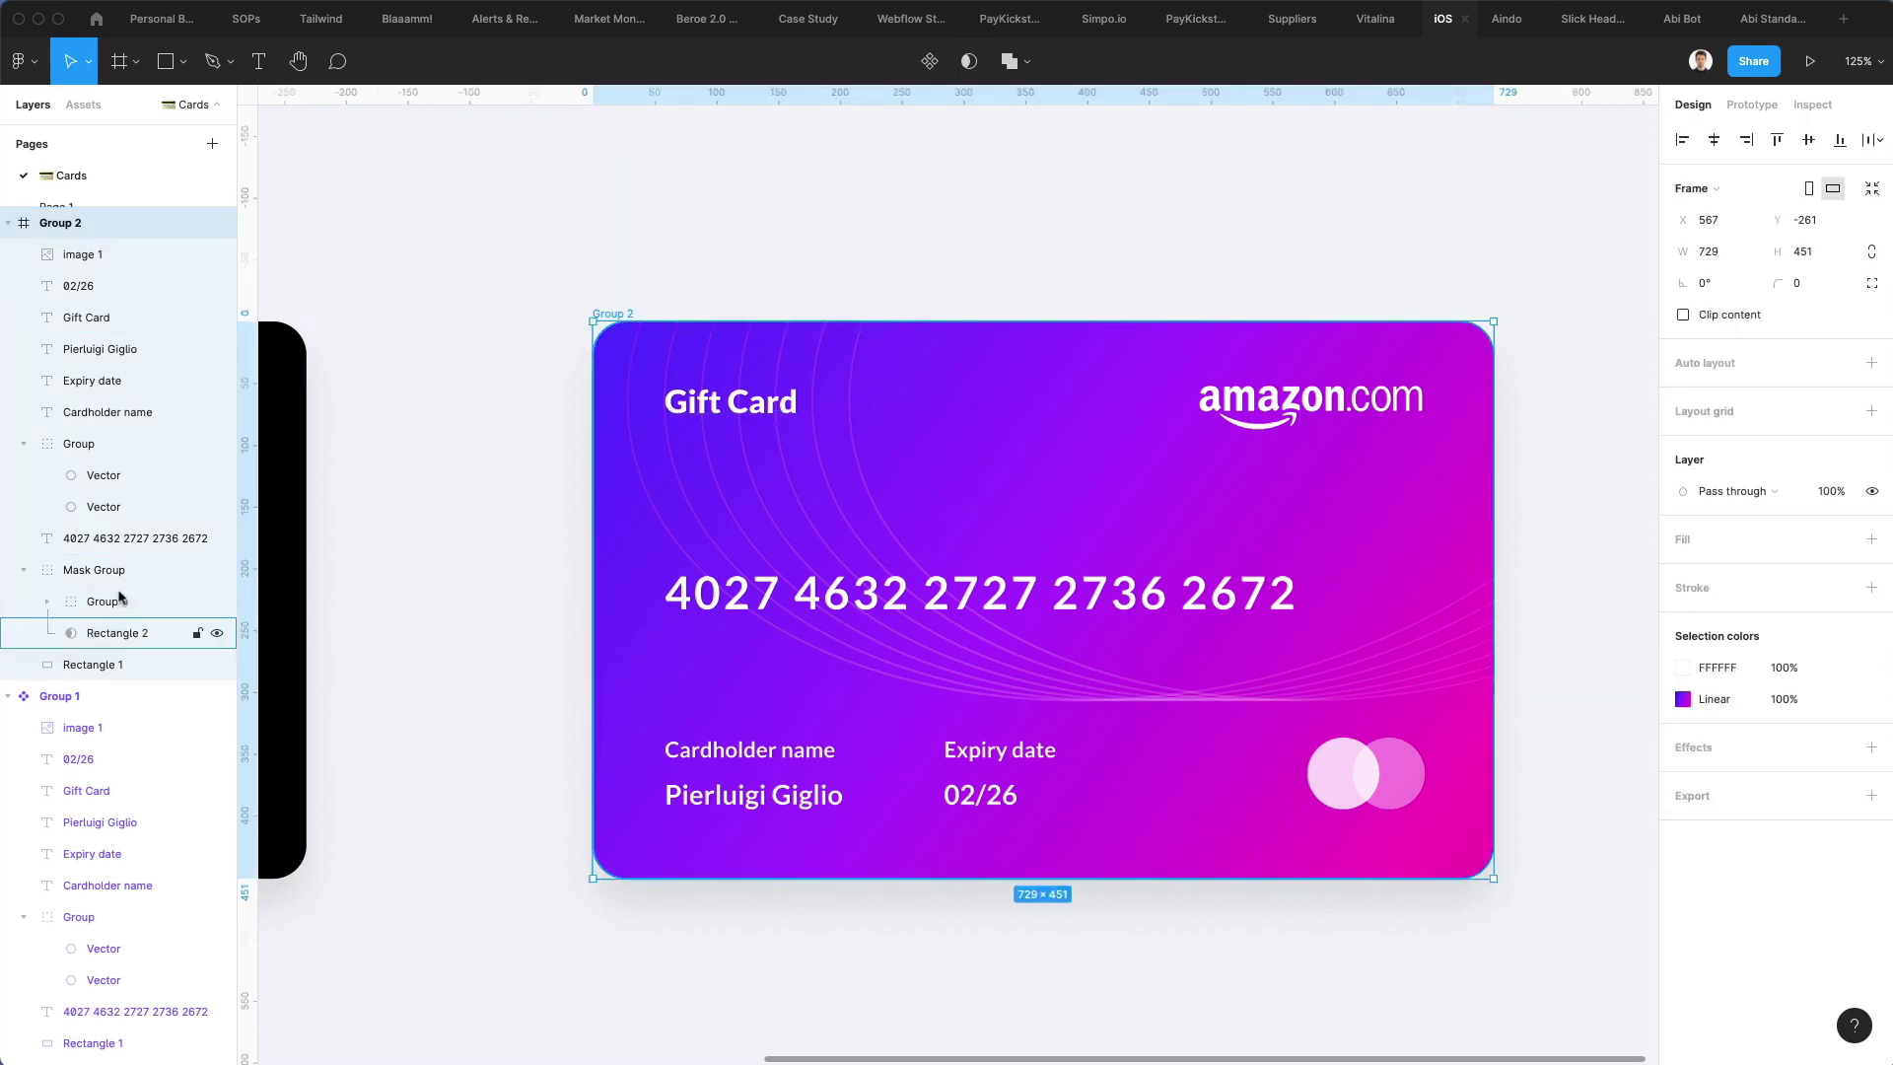
left_click(89, 665)
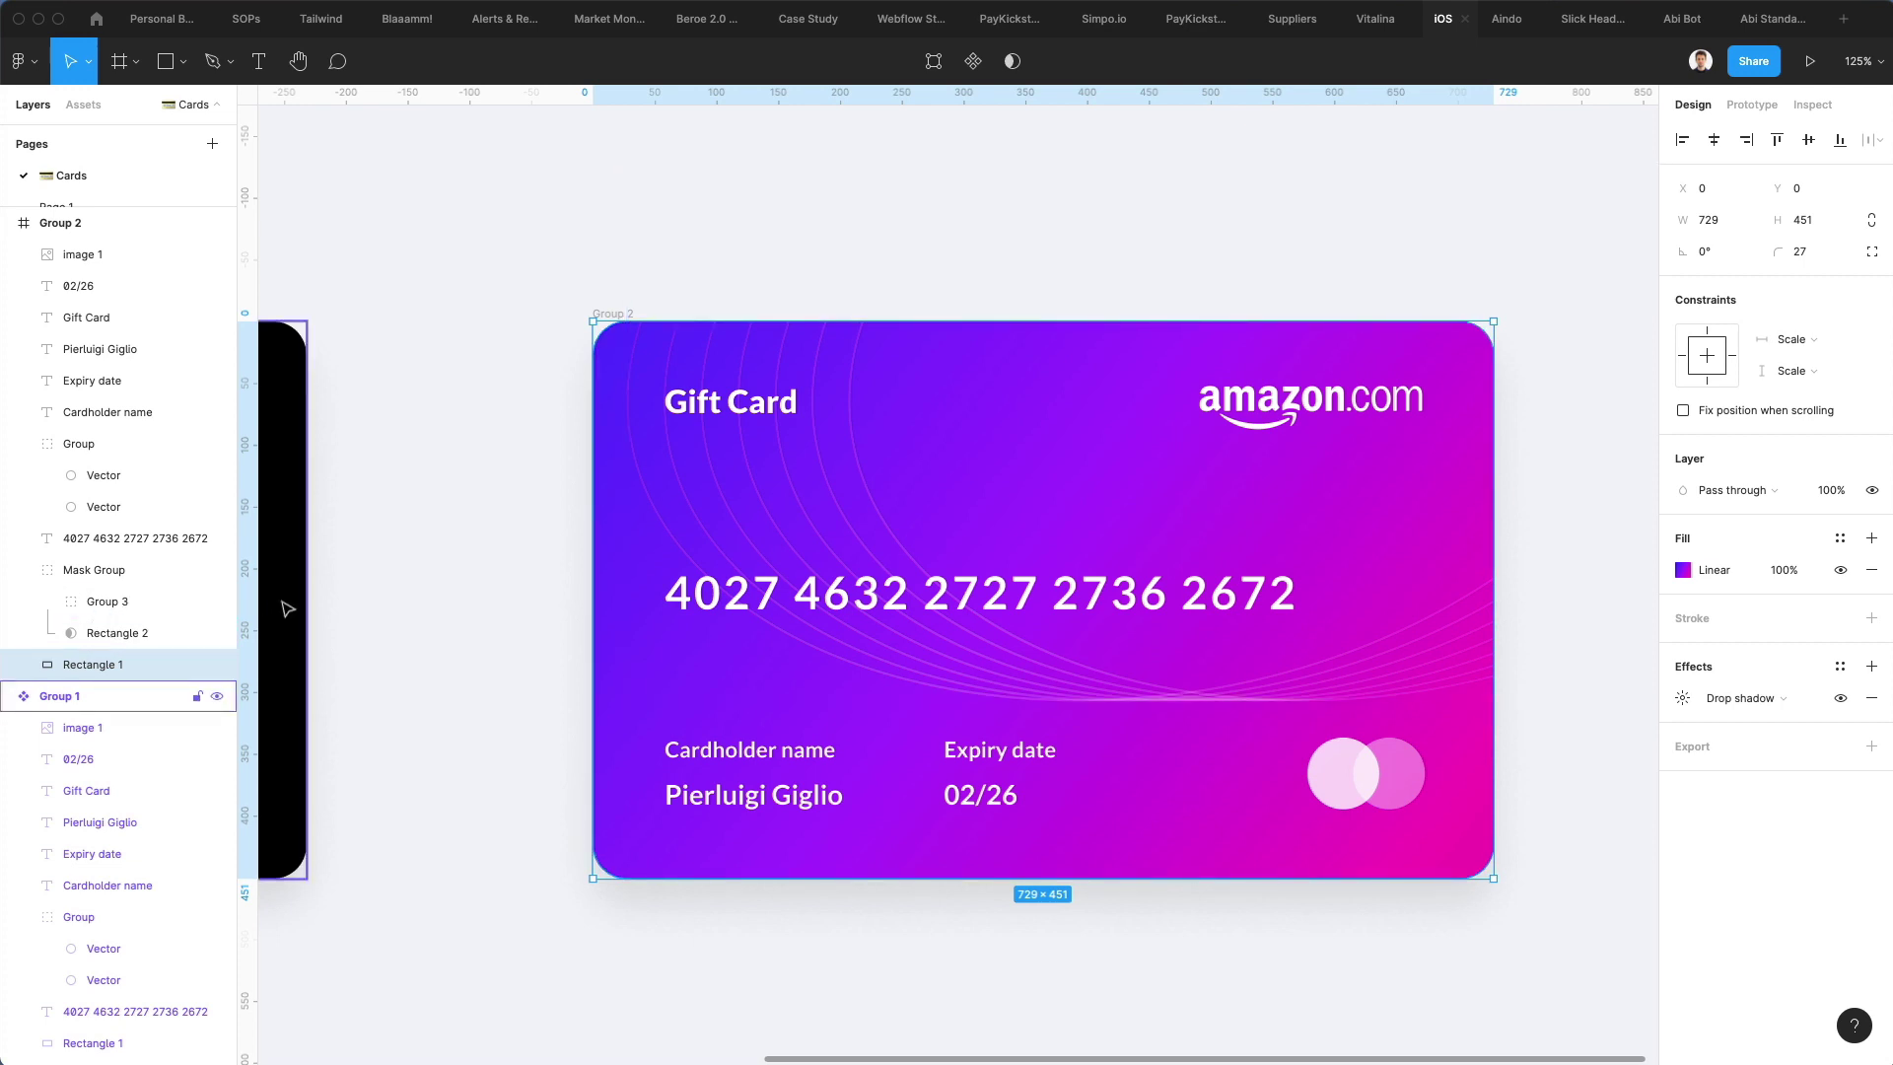
Duplicate the purple gift card to the right of the original
scroll(473, 585, "down", 5)
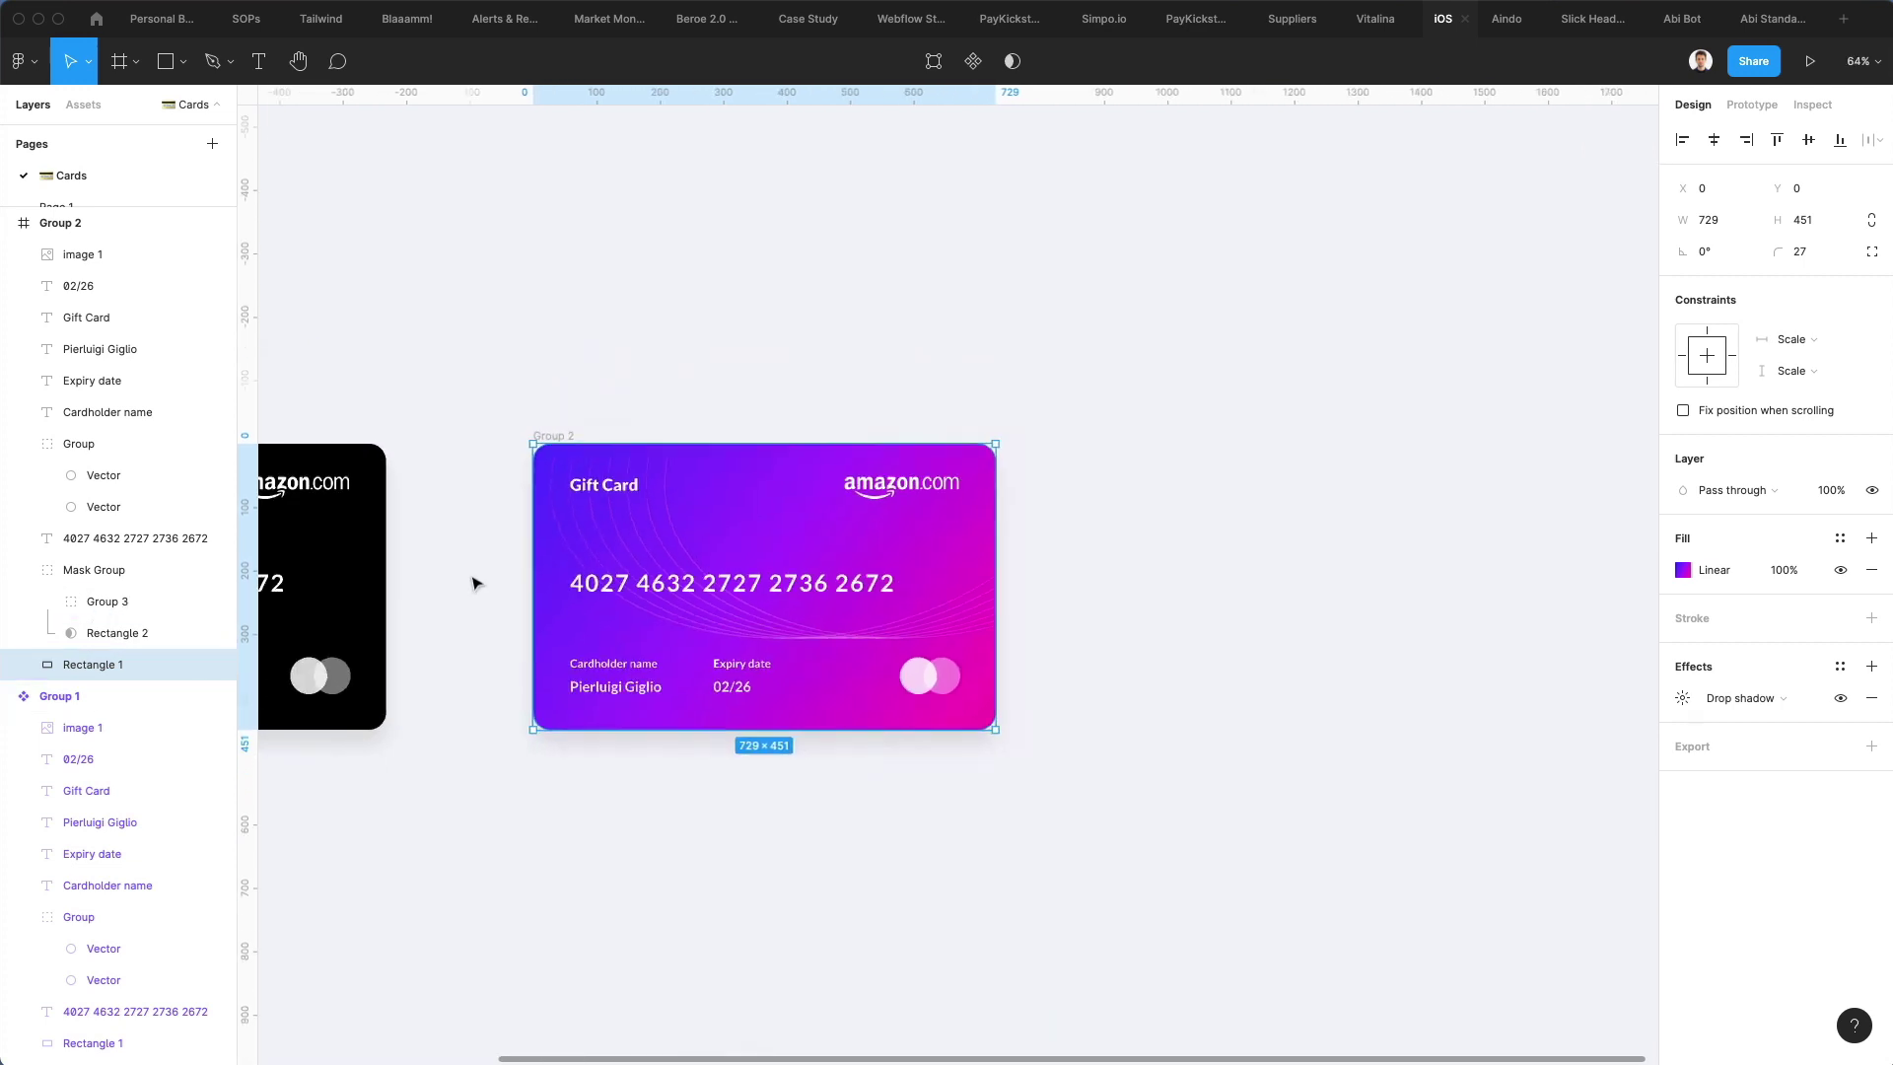
left_click(476, 583)
scroll(476, 582, "down", 2)
scroll(476, 581, "left", 1)
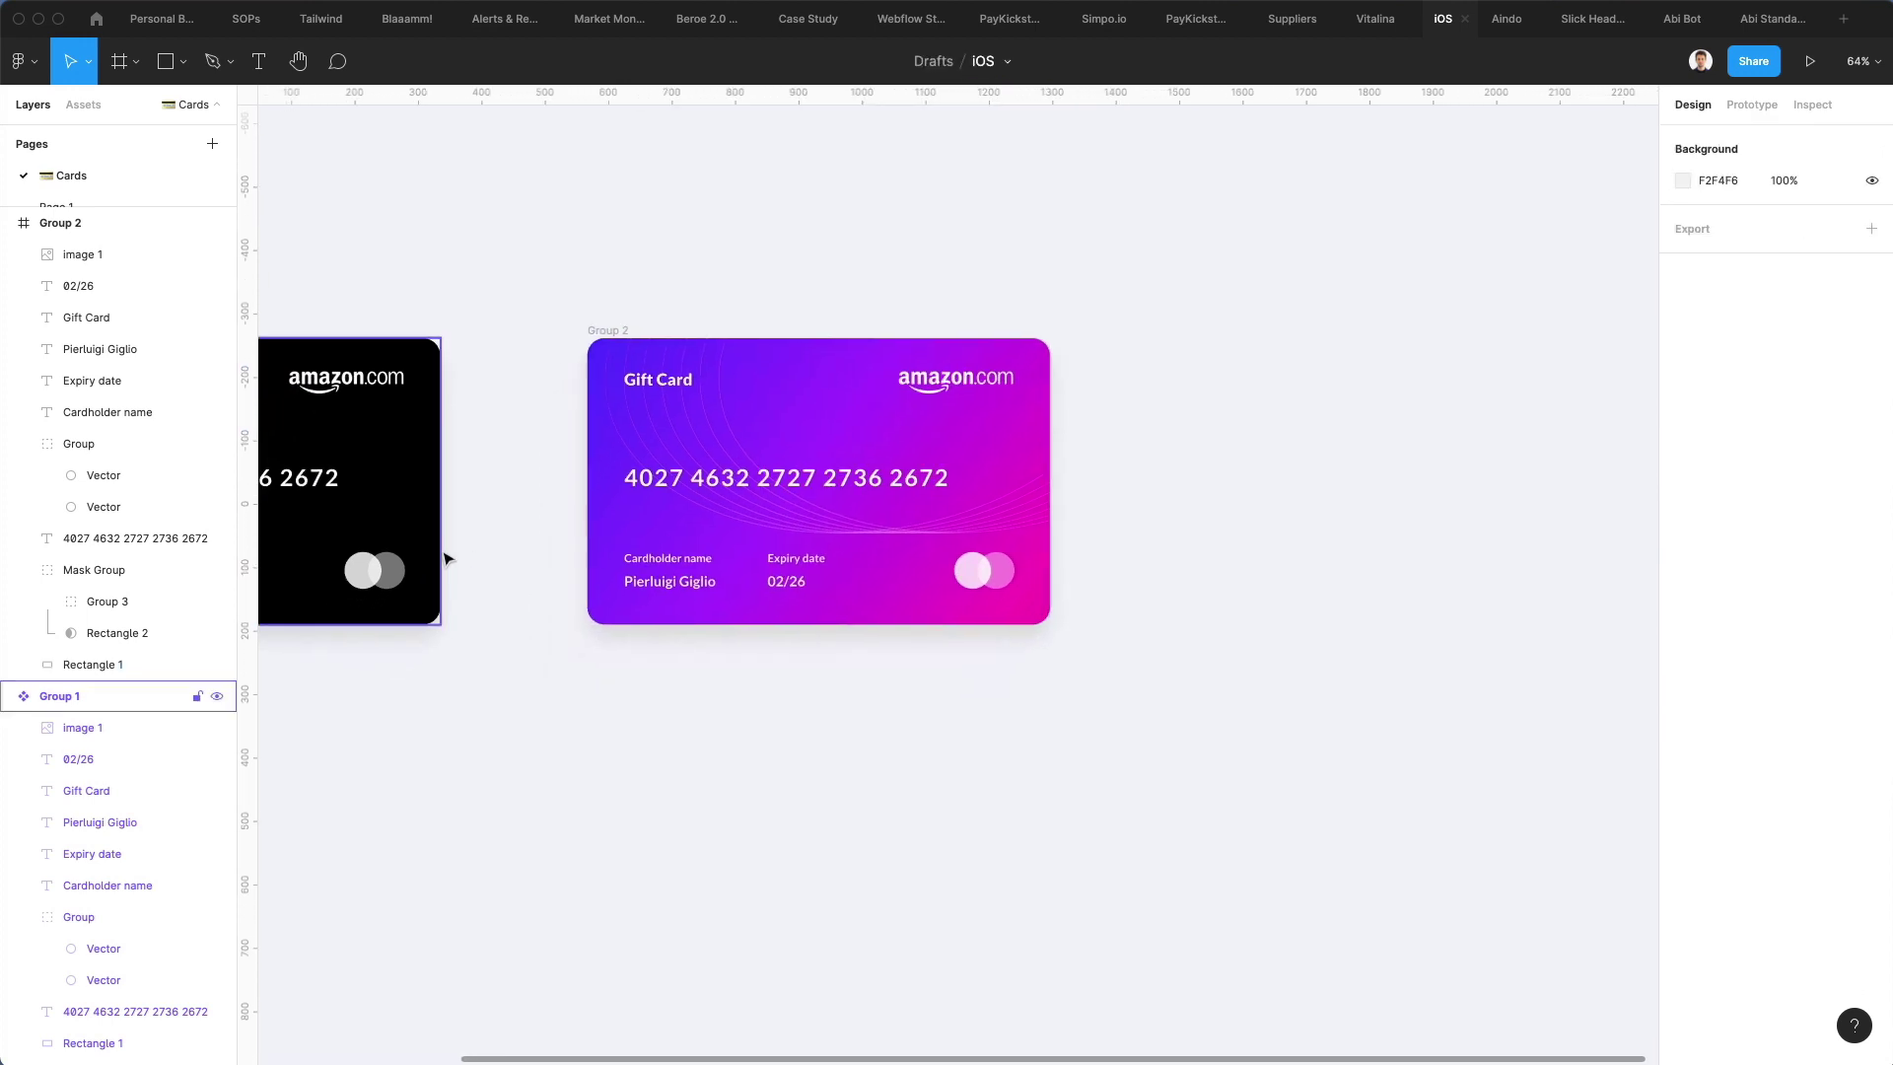
left_click_drag(526, 304, 1213, 648)
left_click_drag(977, 453, 1489, 445, "alt")
Try recolouring the copy's mask shape gradient to cyan, then undo the change
scroll(1484, 448, "right", 3)
scroll(1484, 452, "up", 2)
left_click(1297, 216)
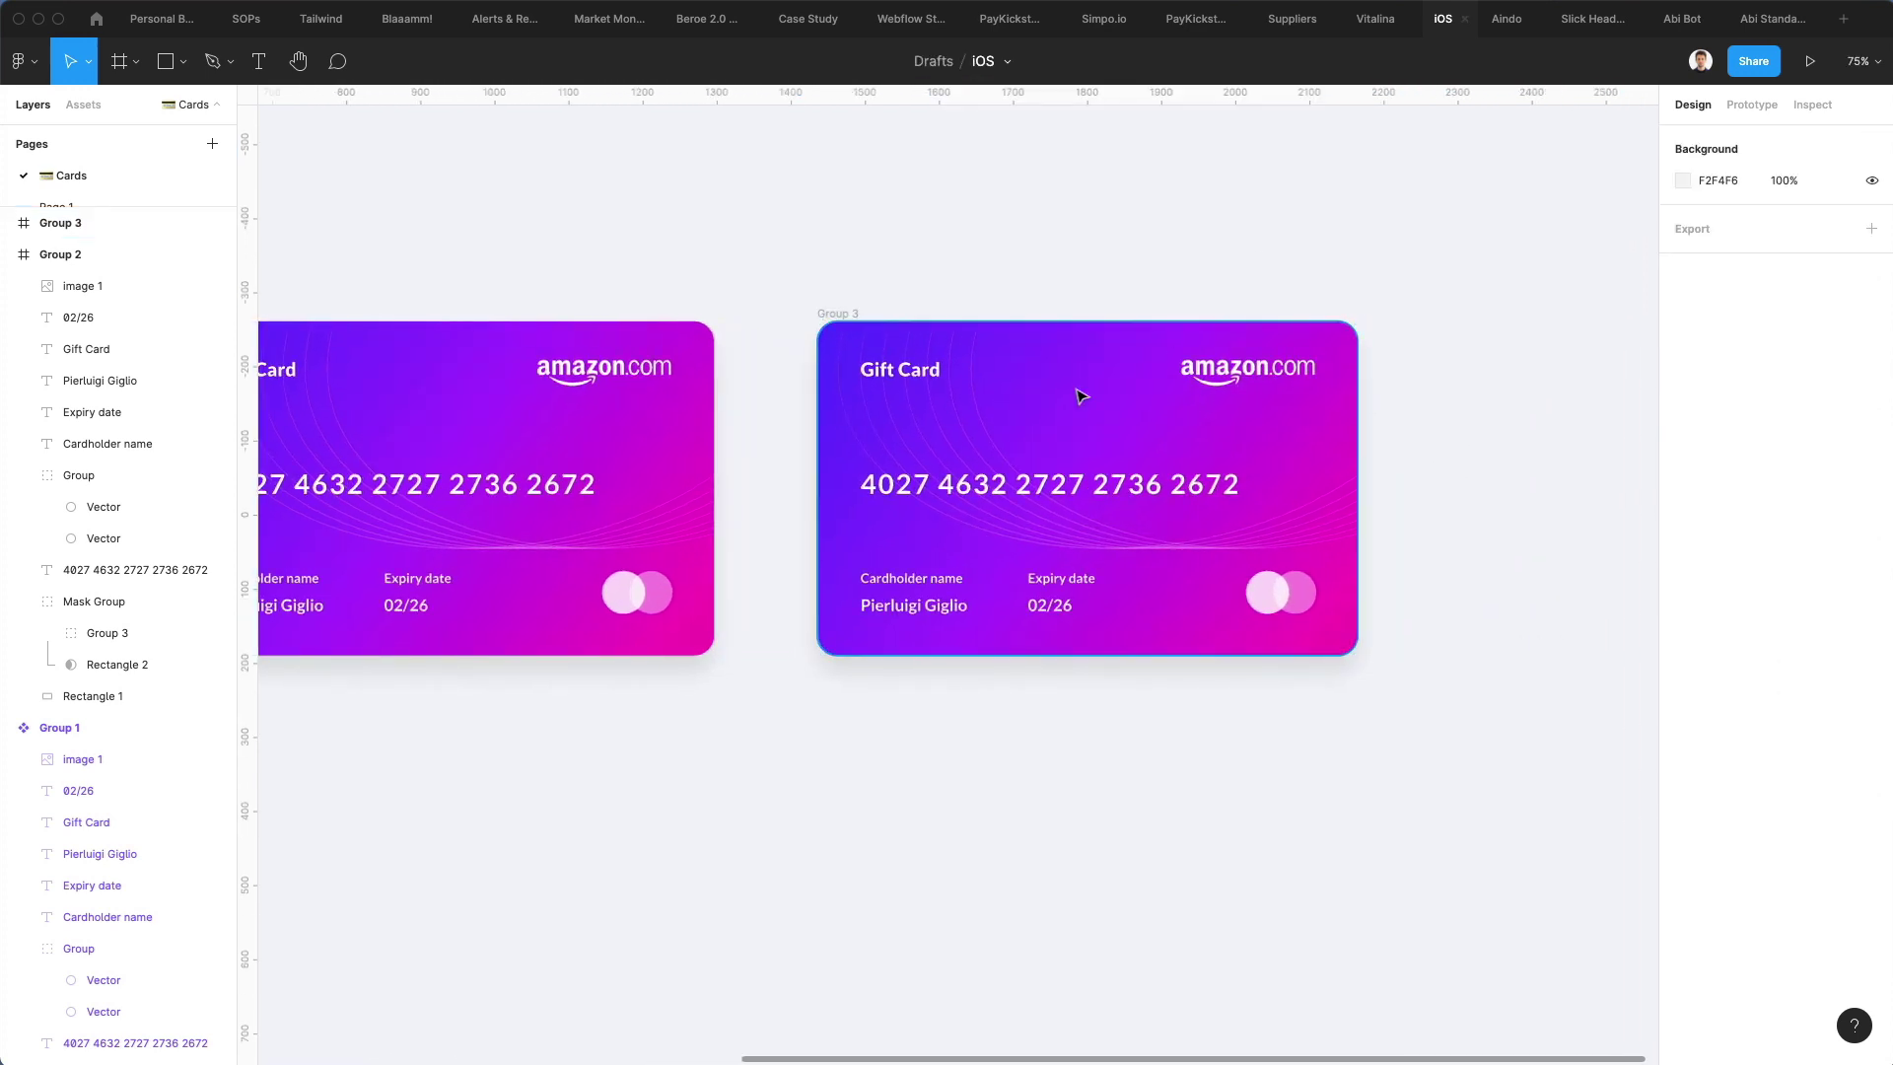
left_click(1080, 395)
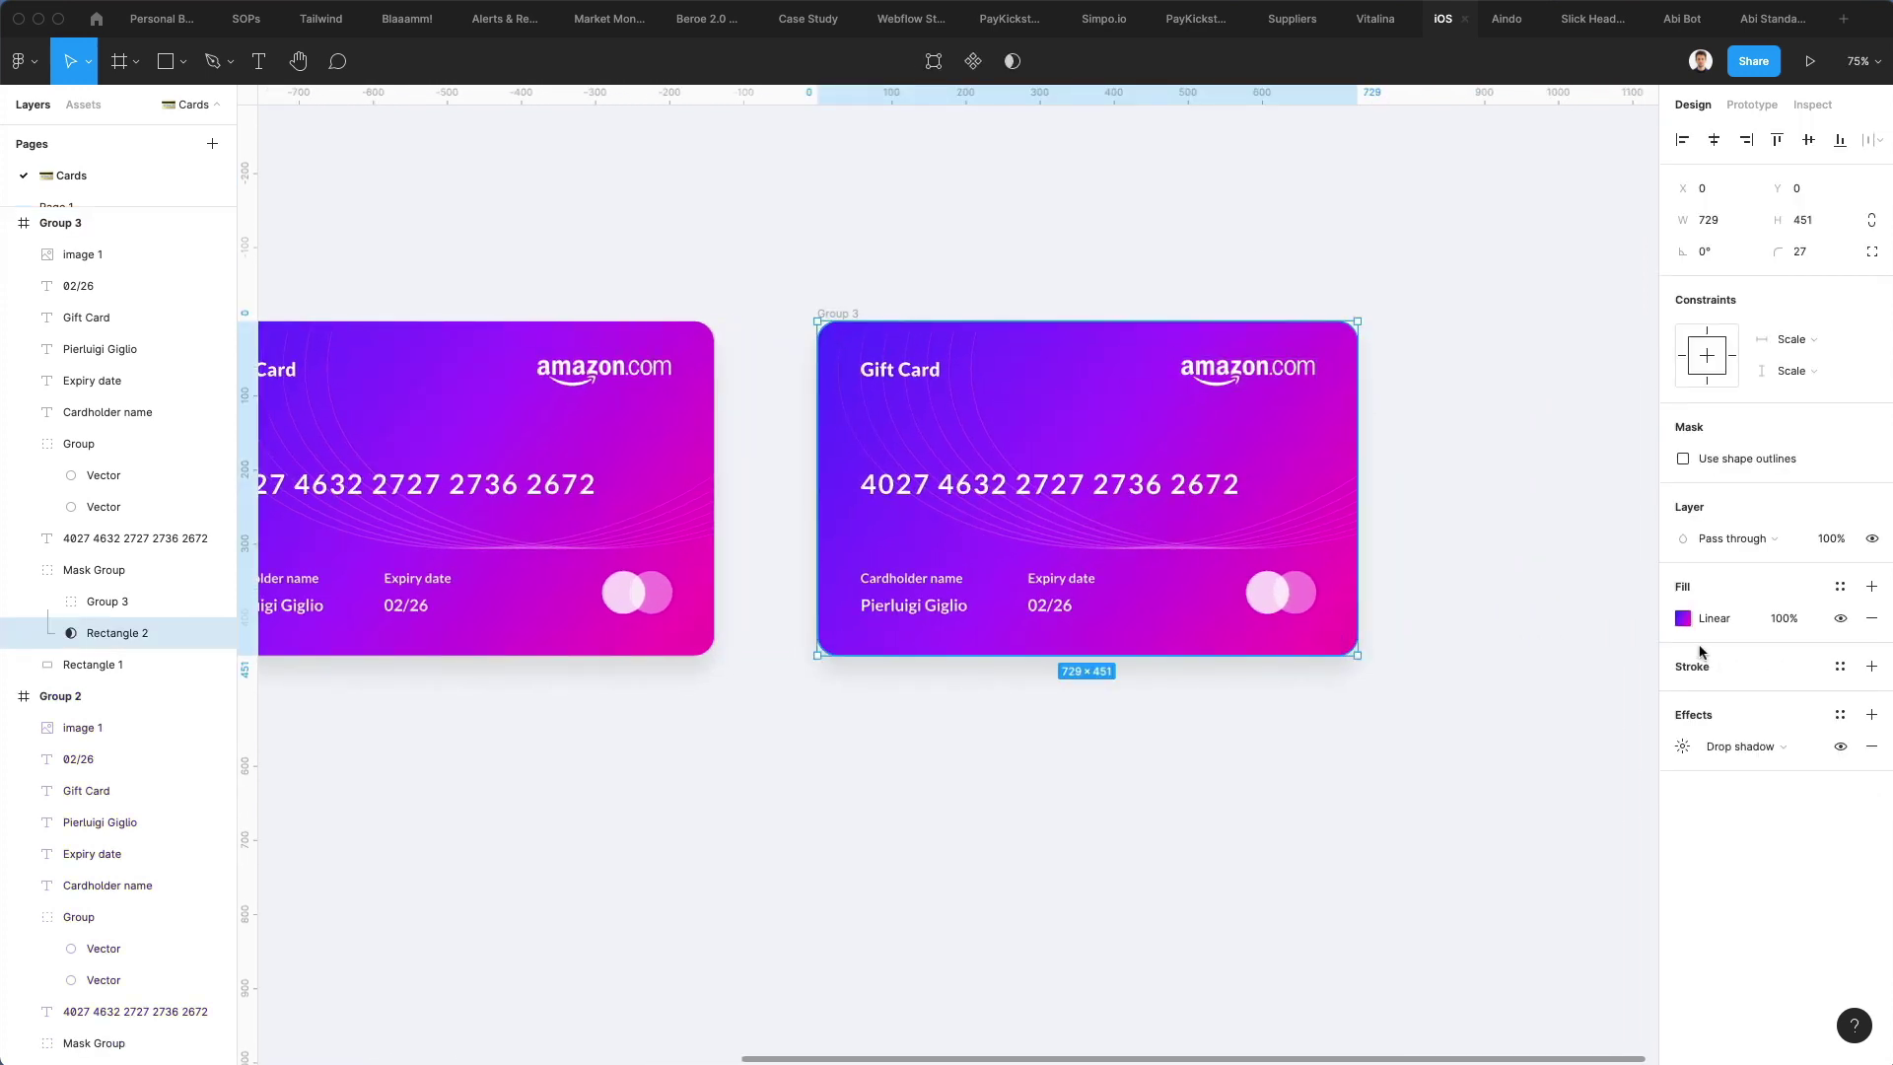
left_click(1681, 618)
left_click(1445, 527)
left_click_drag(1554, 834, 1562, 838)
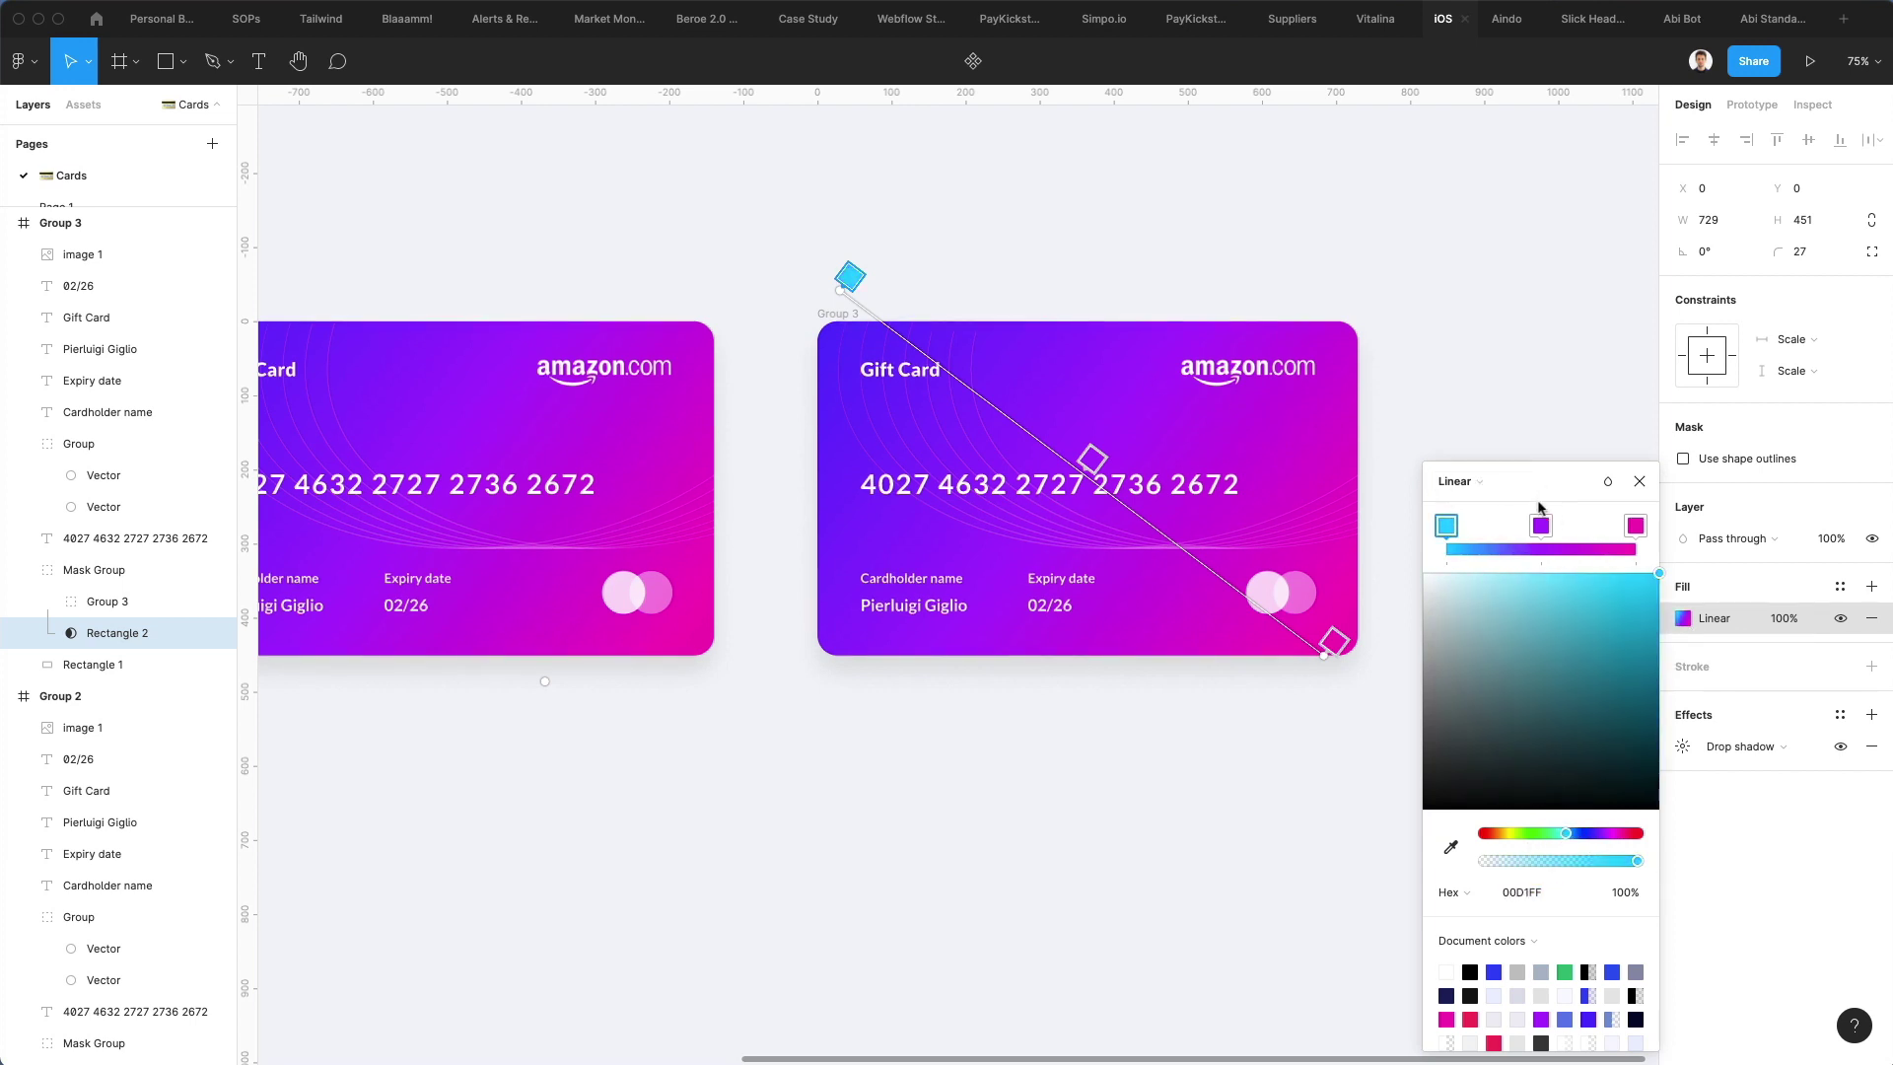
key("Delete")
key("super+z")
left_click(1428, 351)
key("super+z")
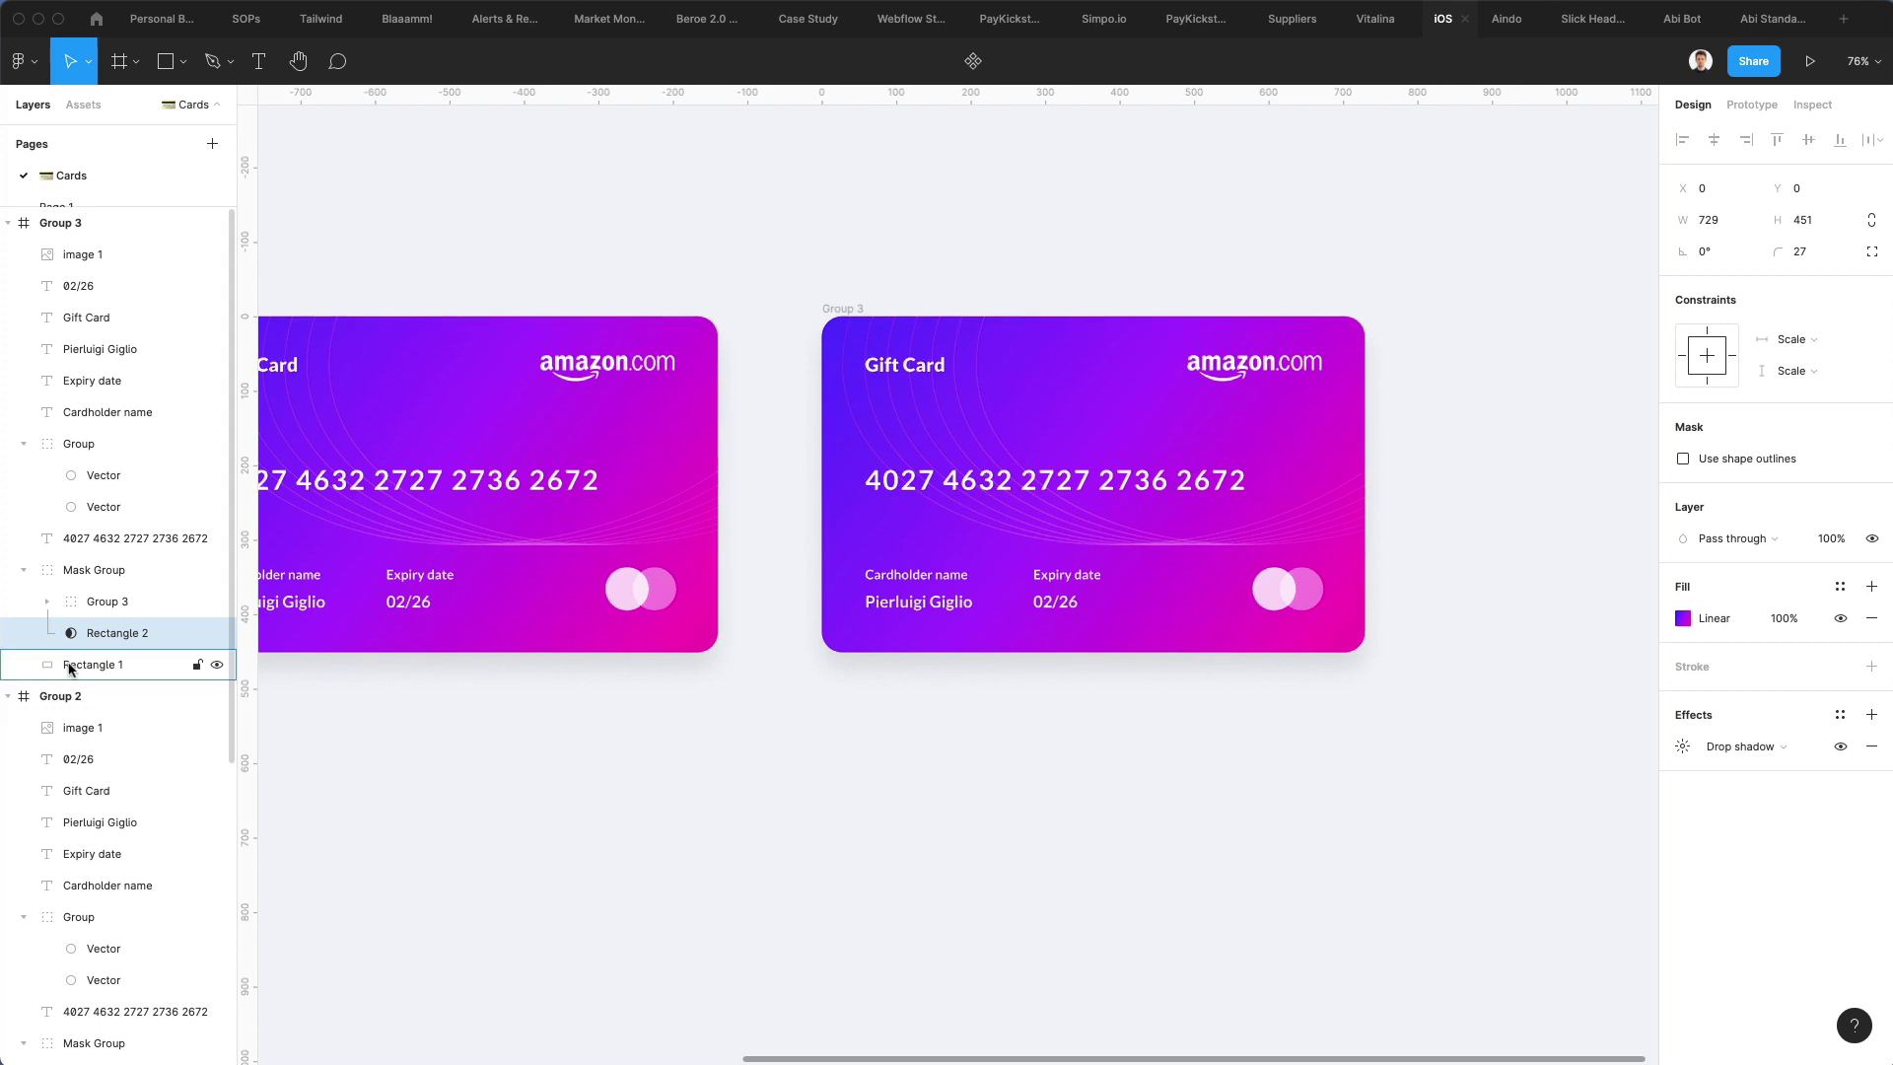
Recolour the copy's background gradient: vivid blue 0500FF, sky blue 2998FF, aqua 00FFE0
left_click(71, 666)
left_click(1681, 573)
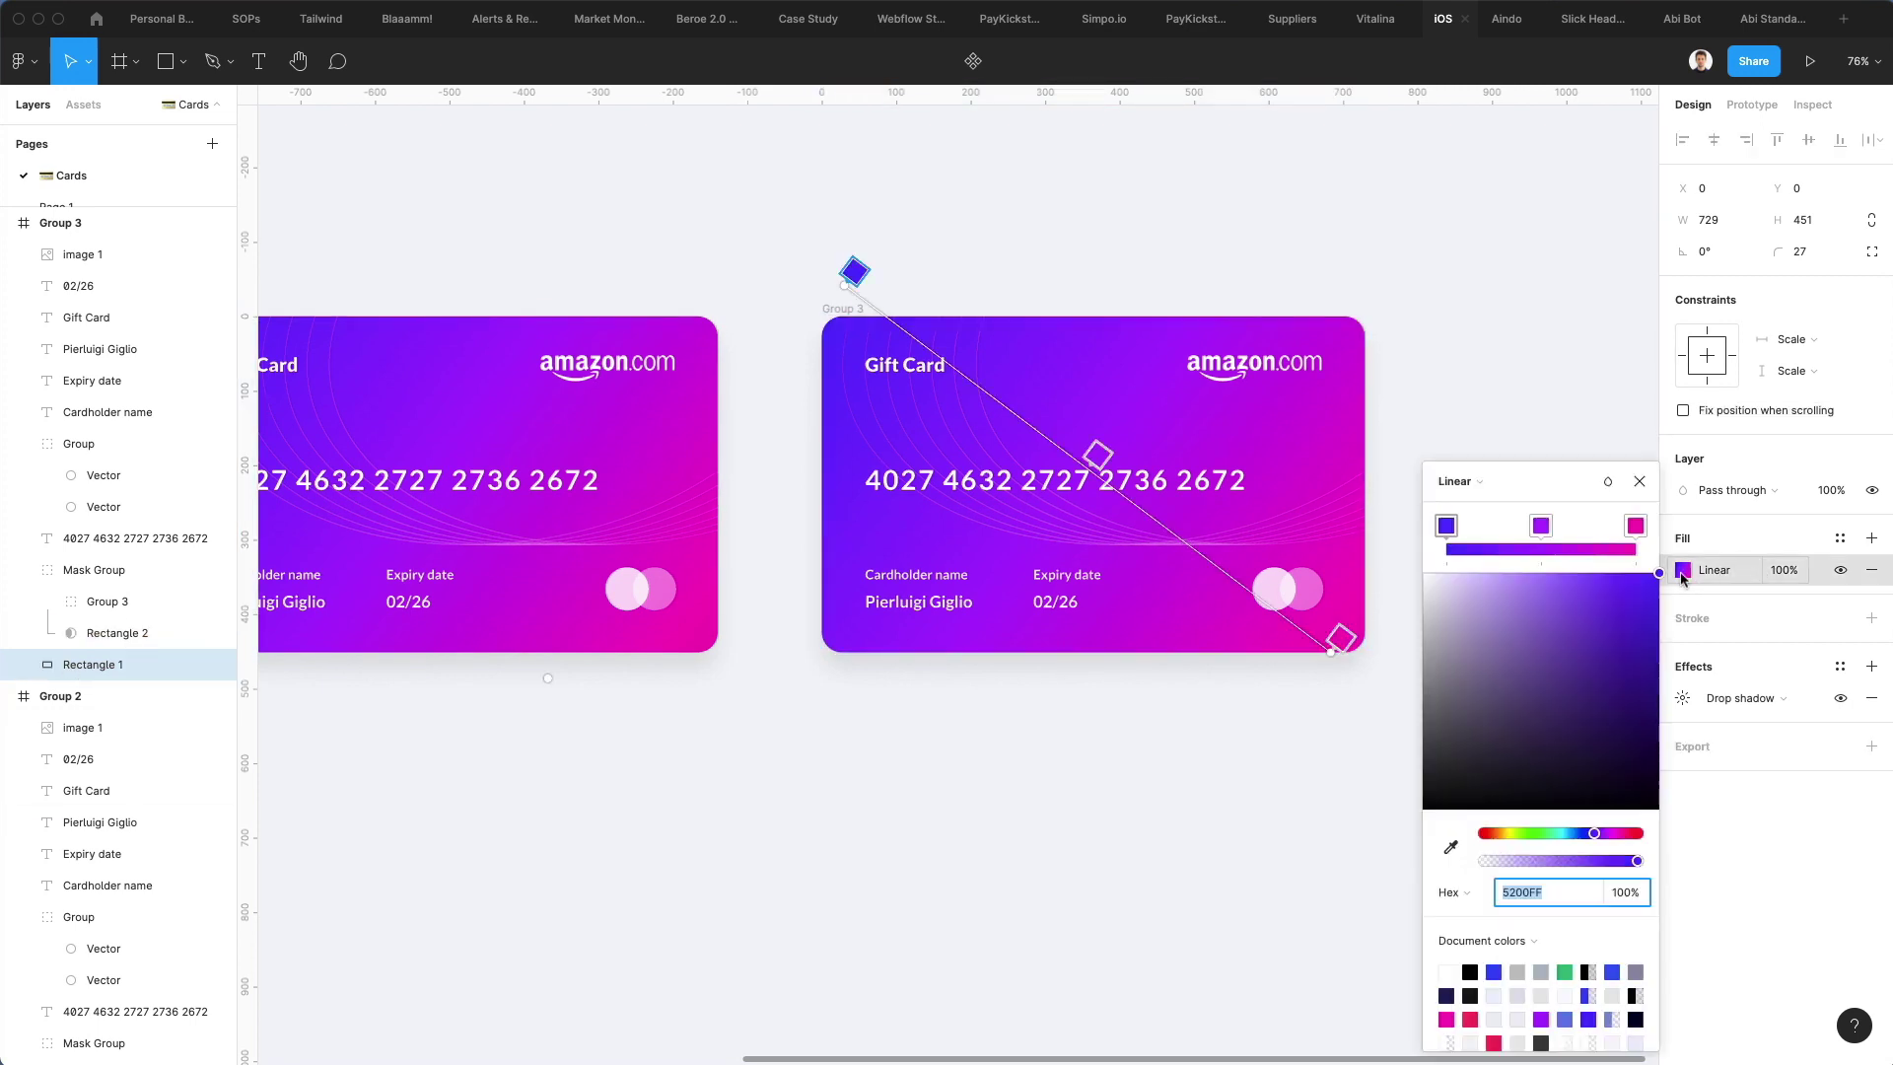
left_click(1636, 526)
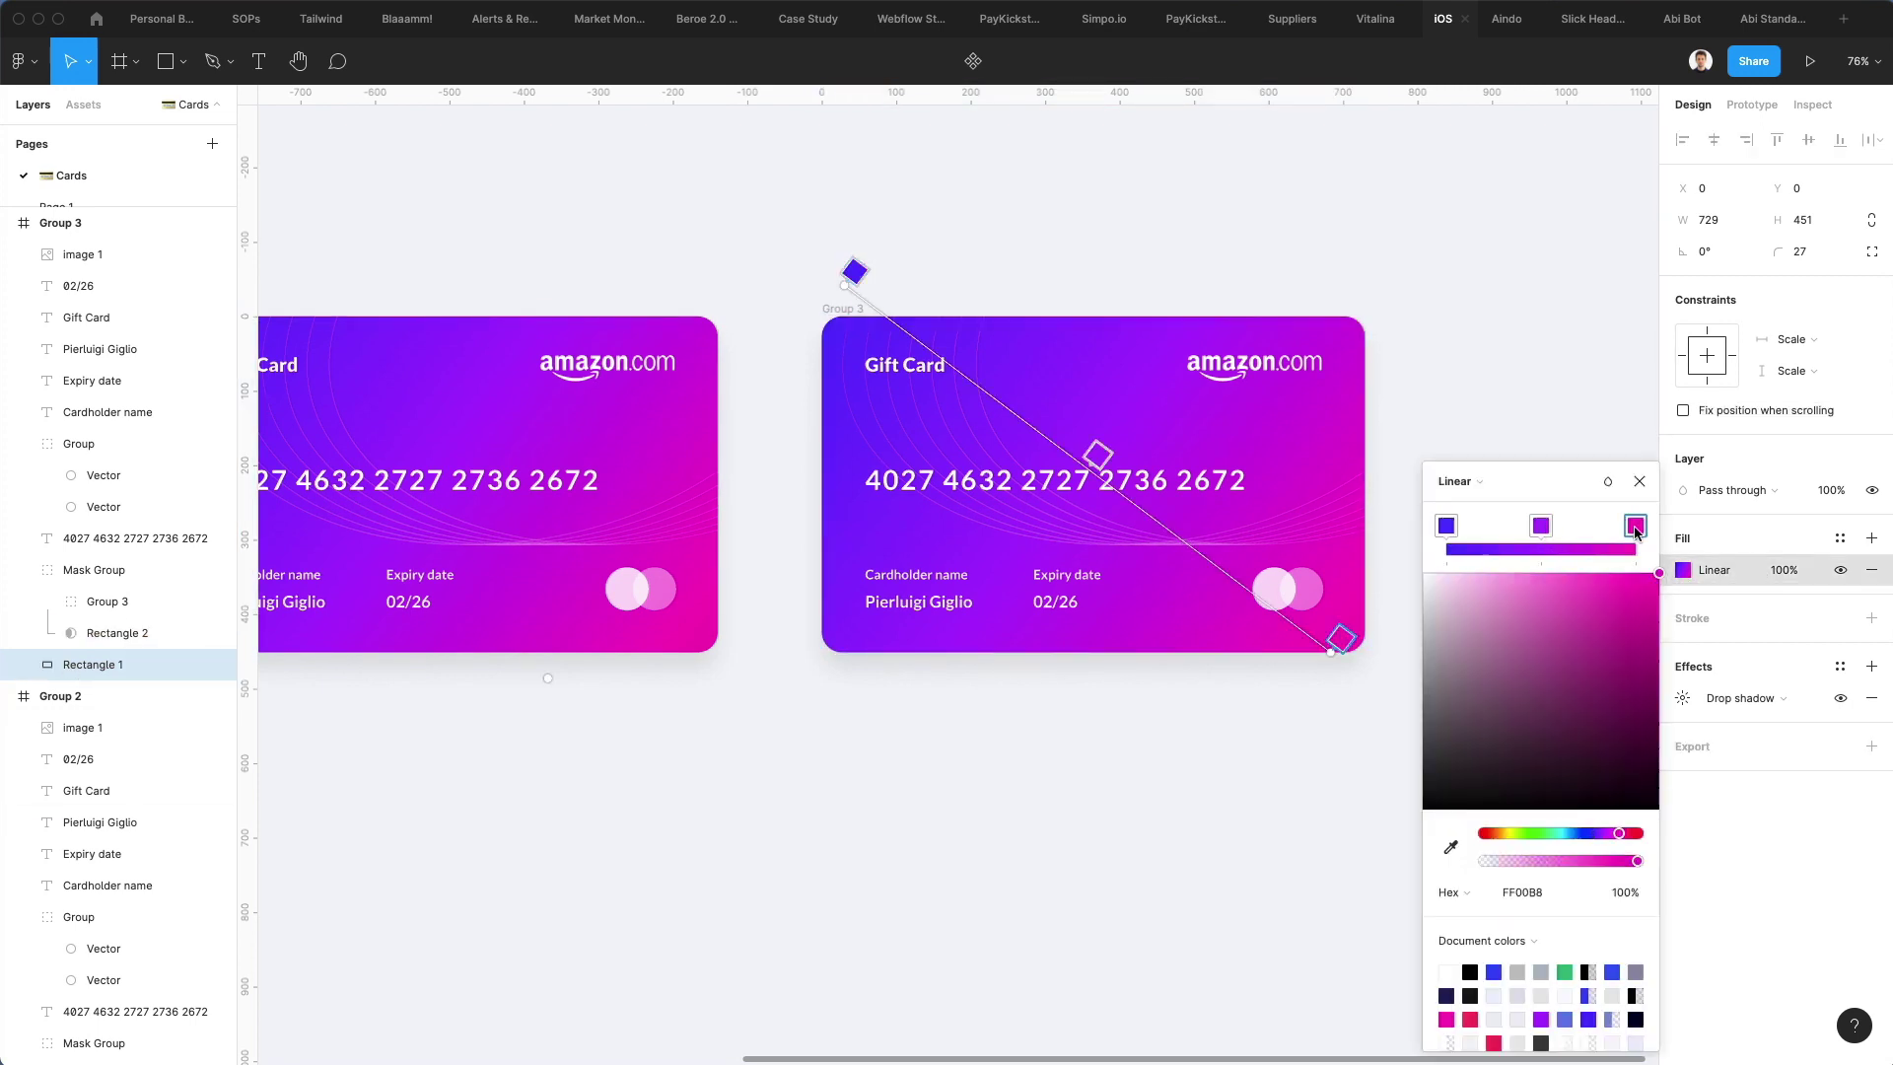
left_click_drag(1578, 834, 1556, 833)
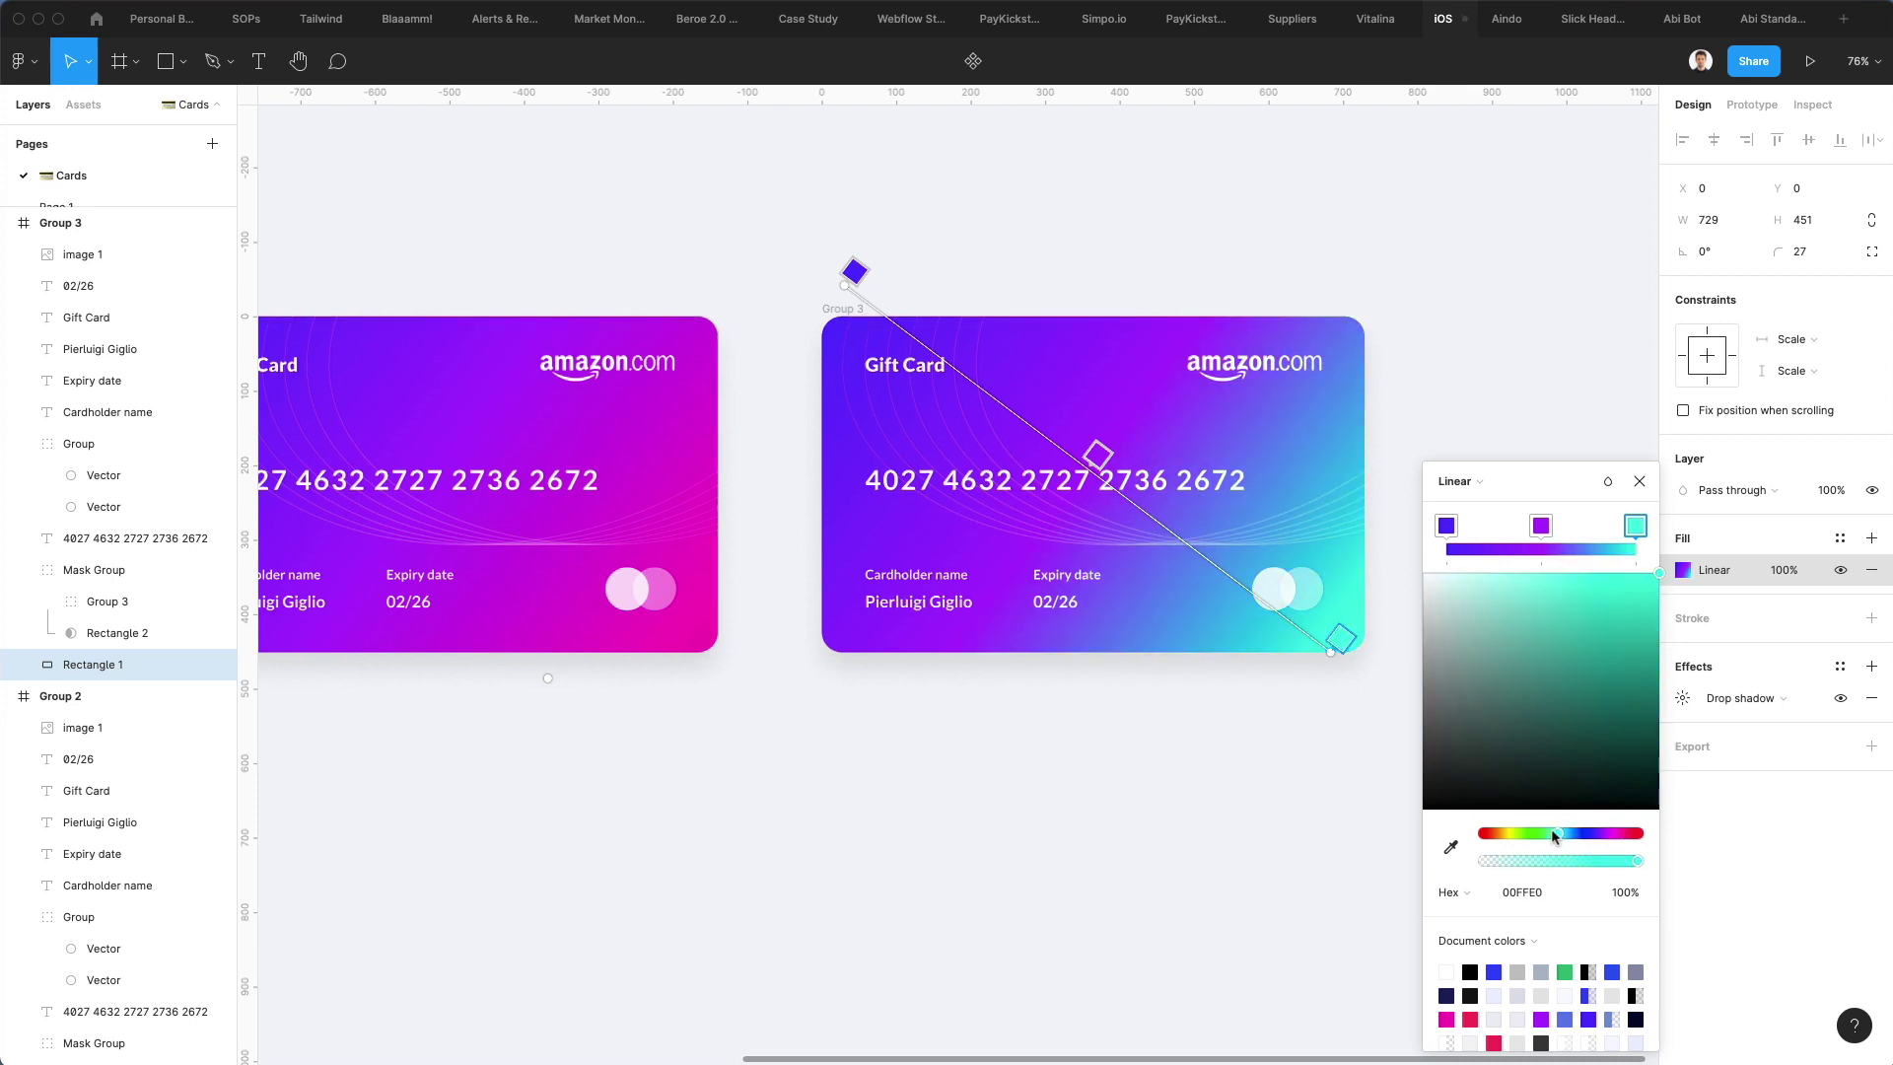
left_click(1538, 529)
left_click(1570, 834)
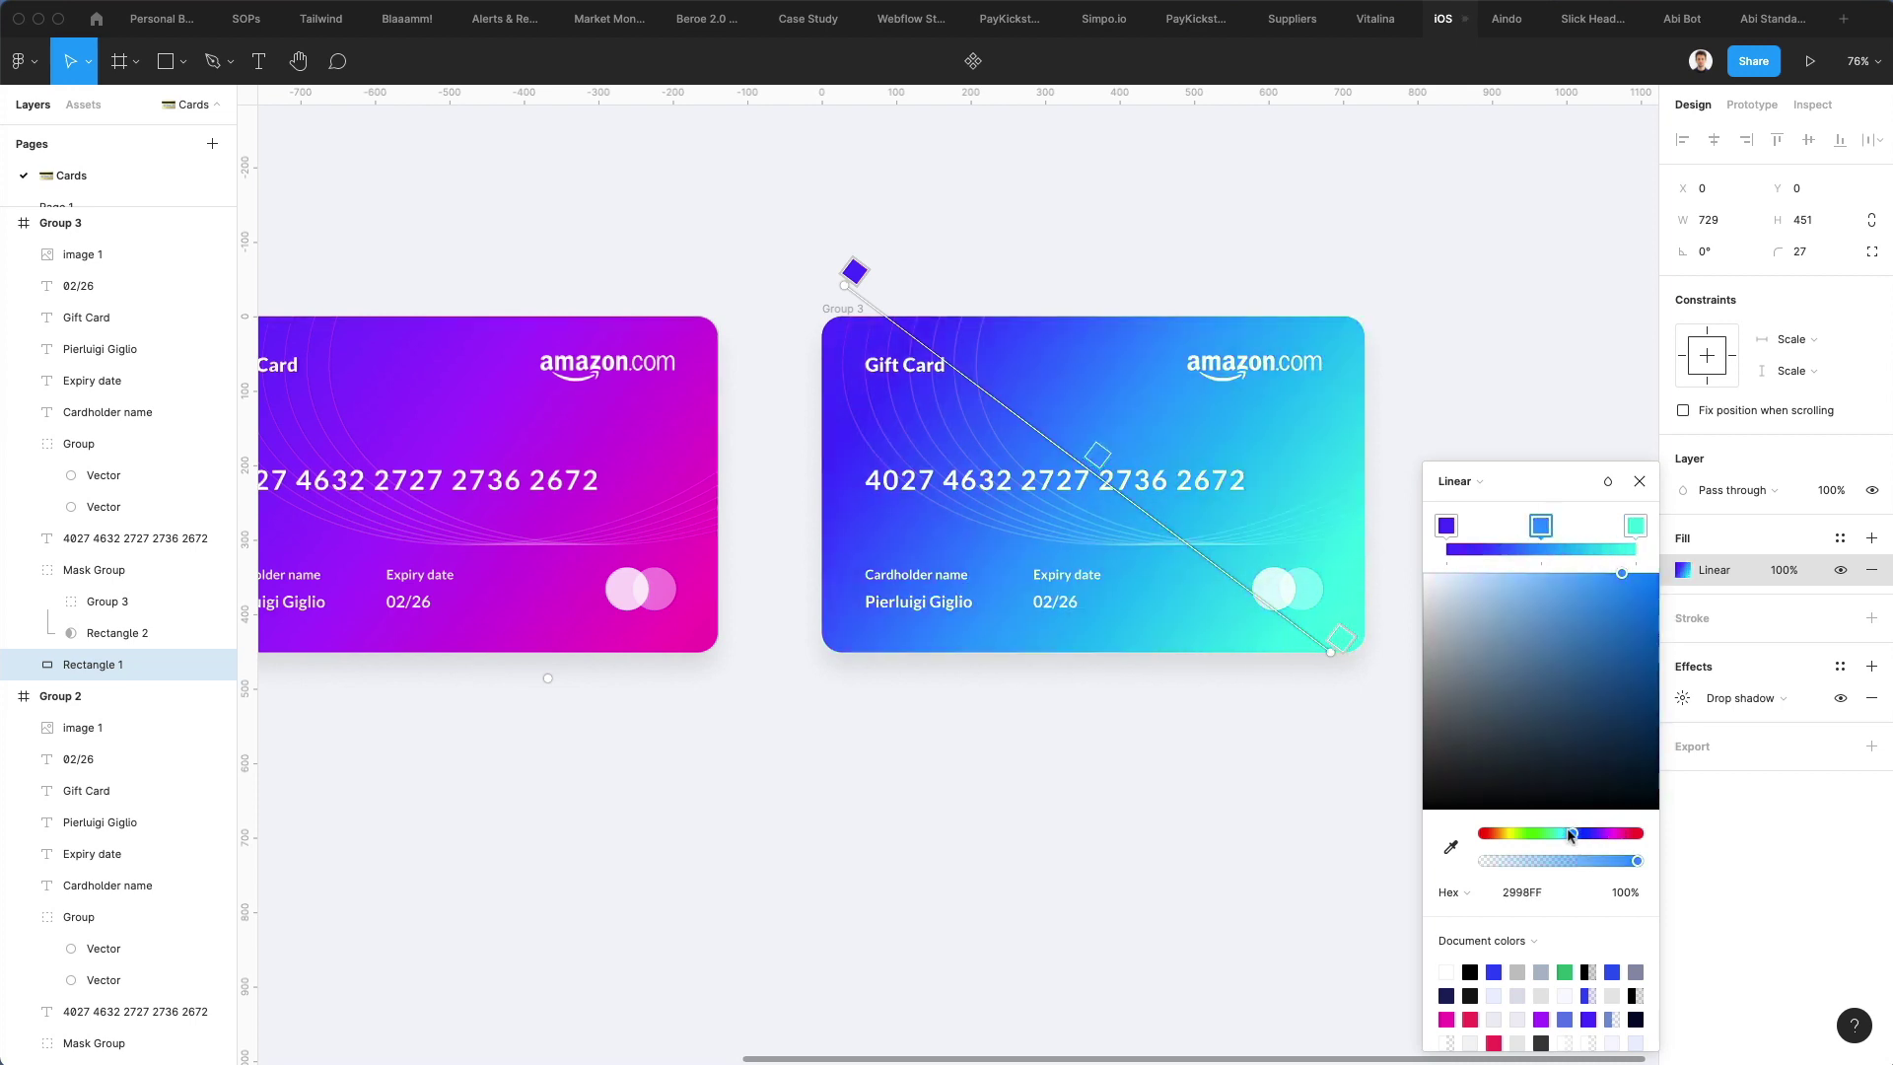
left_click_drag(1571, 834, 1579, 836)
left_click(1447, 528)
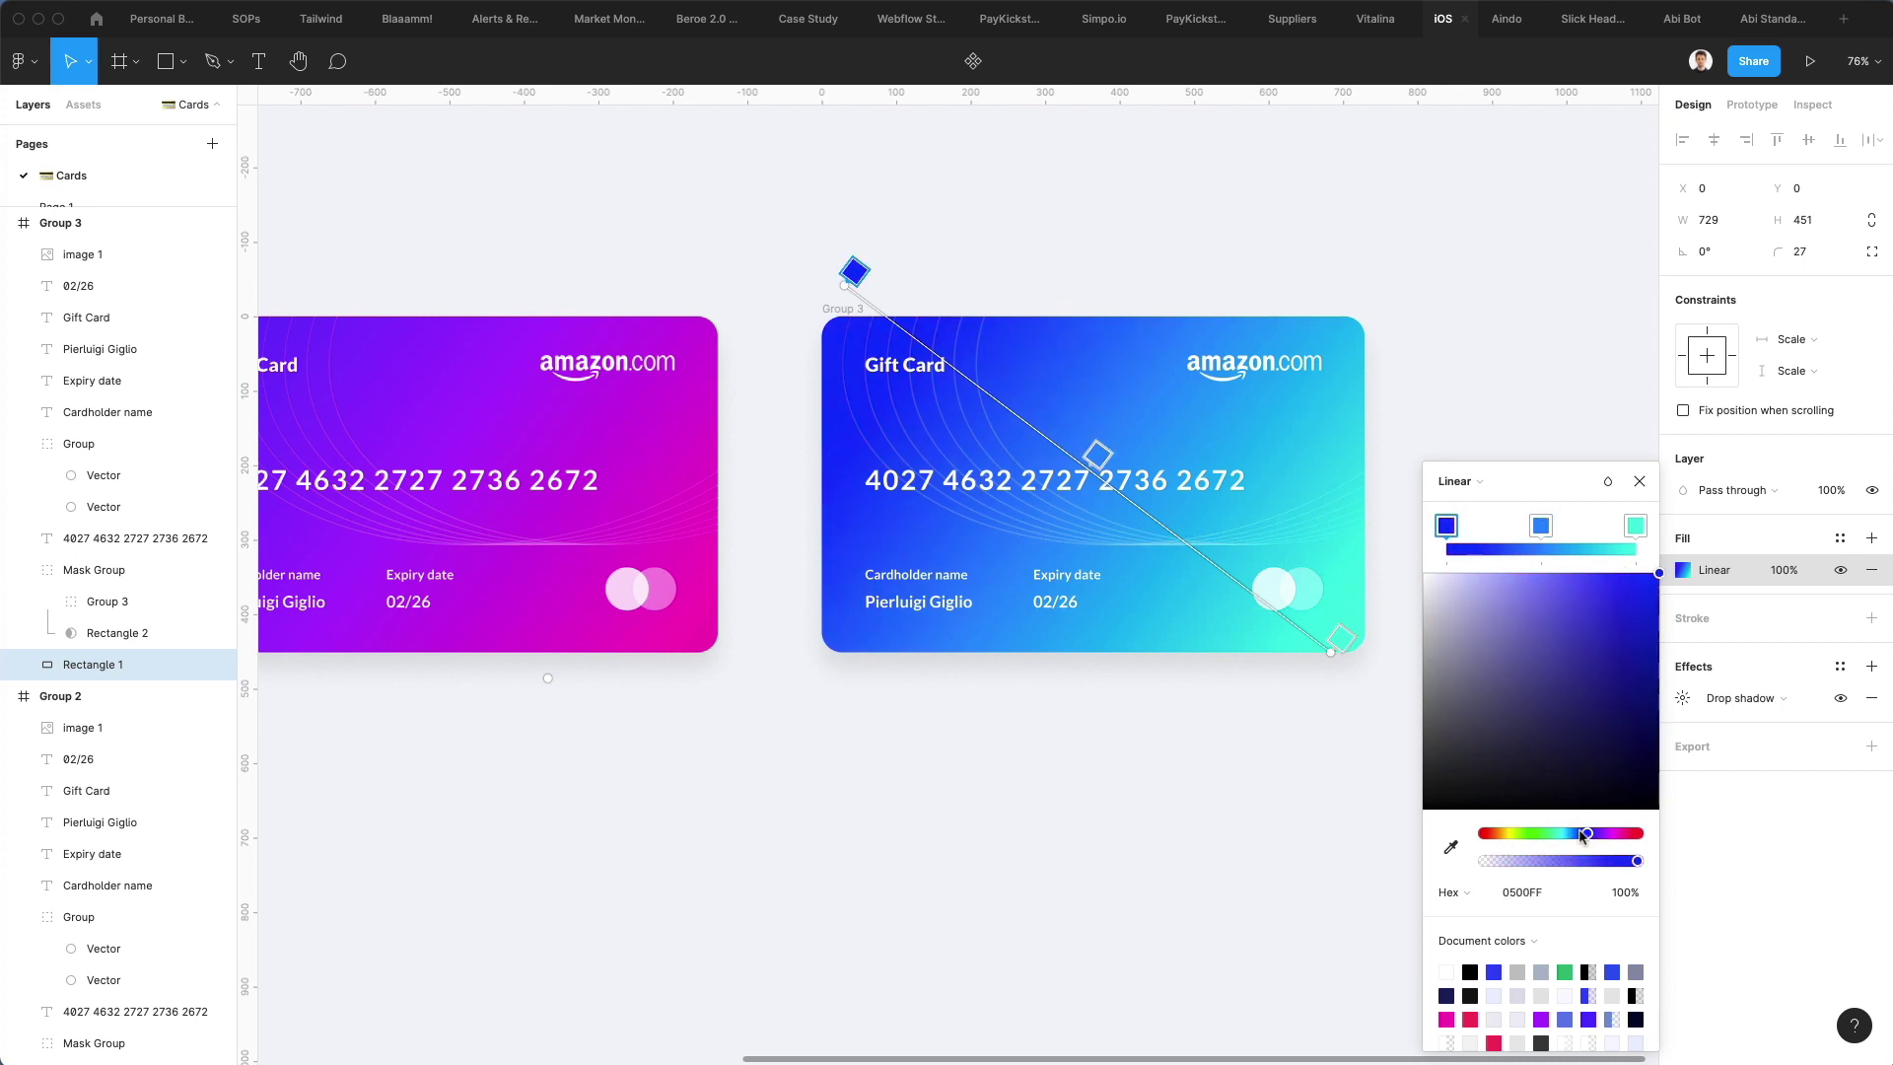
key("Escape")
Select the line pattern inside the blue card's mask, then move and enlarge it
left_click(1190, 544)
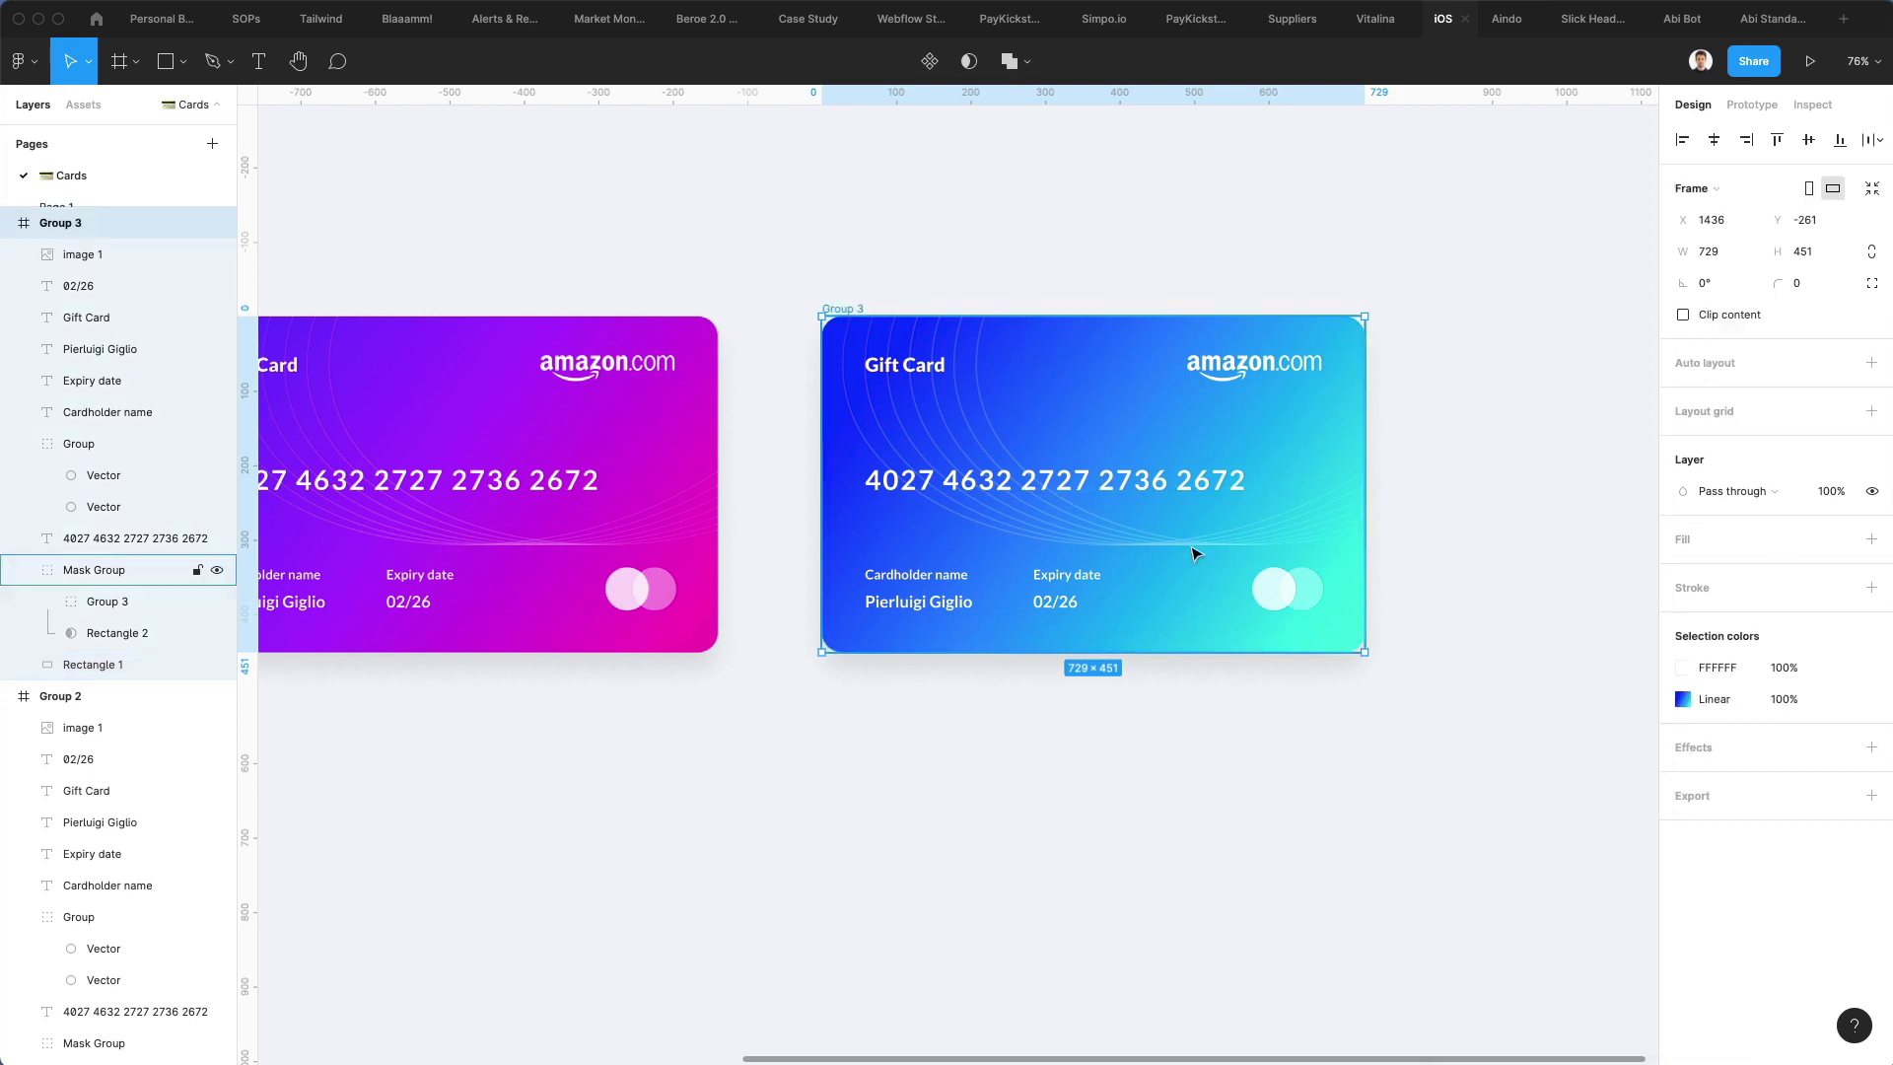
double_click(1212, 552)
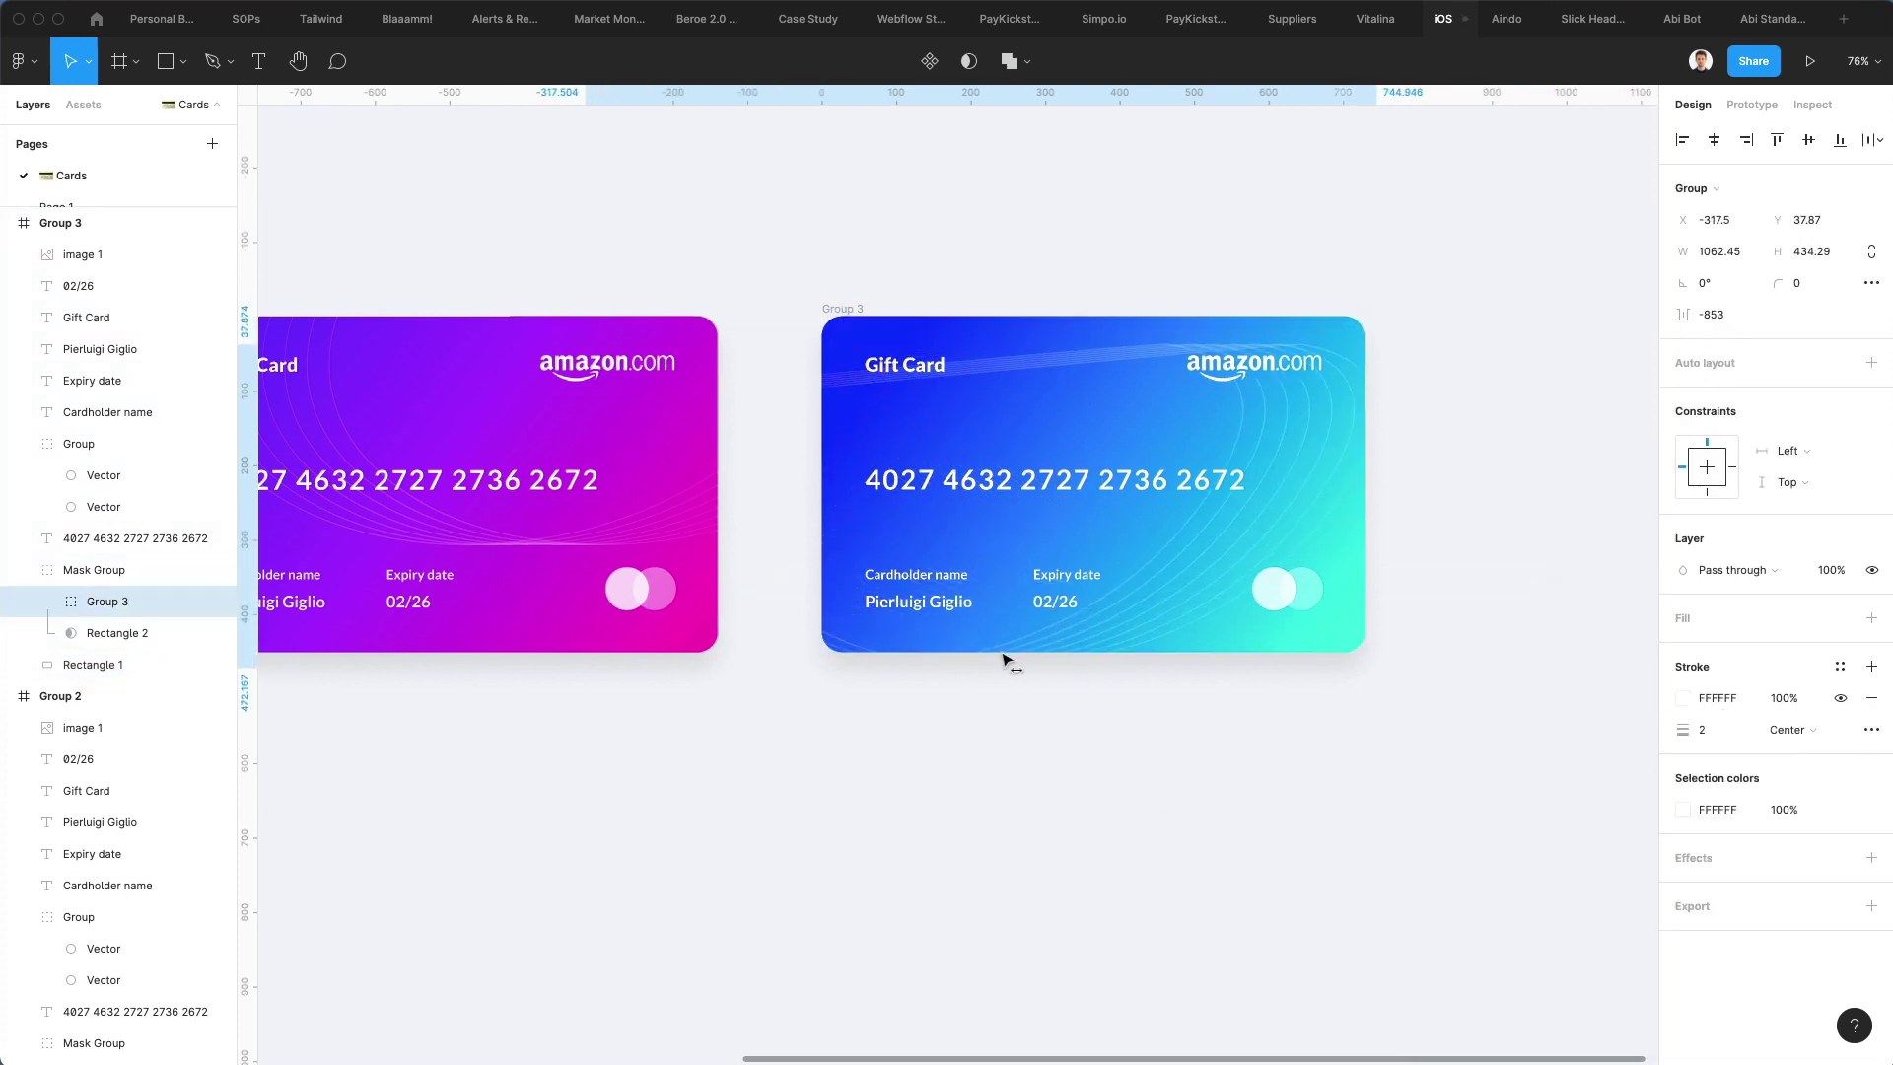
left_click_drag(1001, 660, 874, 591)
left_click_drag(1203, 605, 1325, 668)
mouse_move(1134, 578)
left_mouse_down()
mouse_move(1115, 617)
mouse_move(1114, 592)
left_mouse_up()
Flip the line pattern vertically and nudge it into its new position on the card
key("shift+v")
key("shift+v")
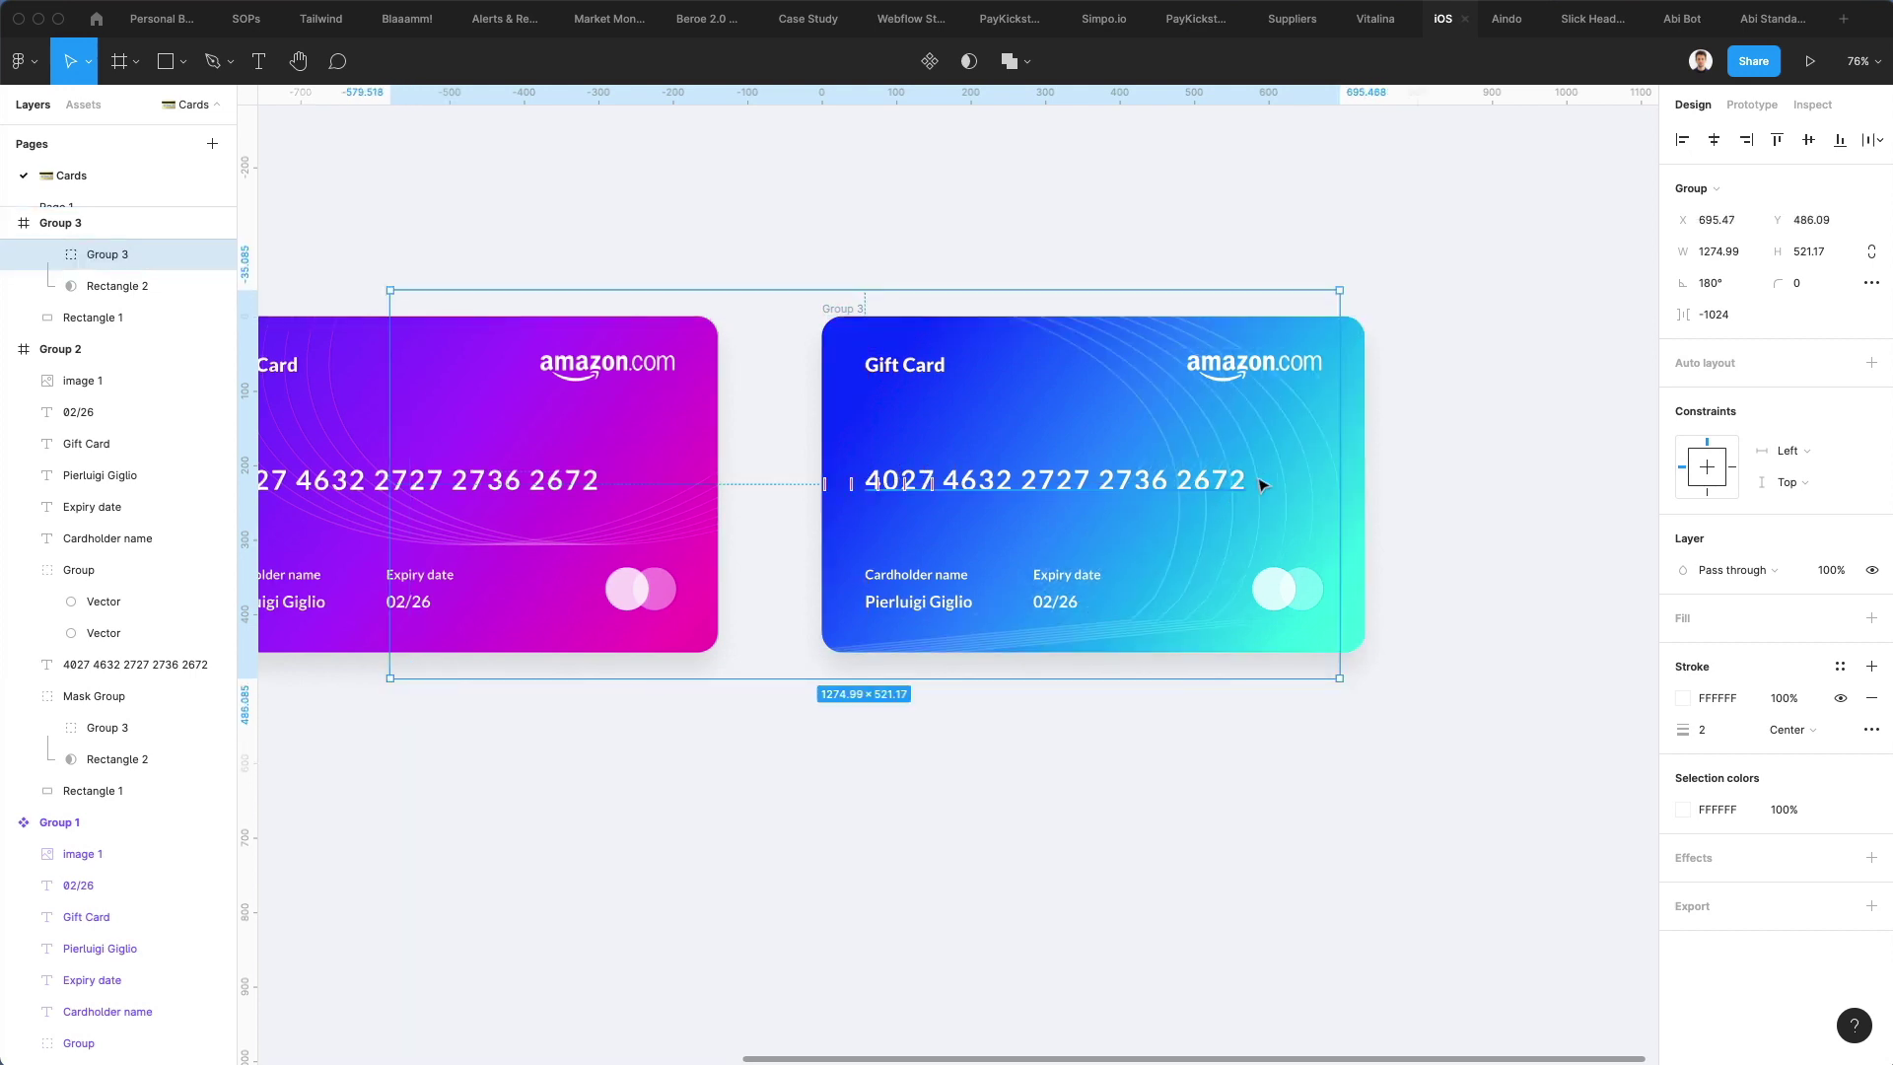
mouse_move(1170, 392)
left_mouse_down()
mouse_move(1154, 410)
mouse_move(1221, 444)
mouse_move(1226, 498)
left_mouse_up()
key("shift+Left")
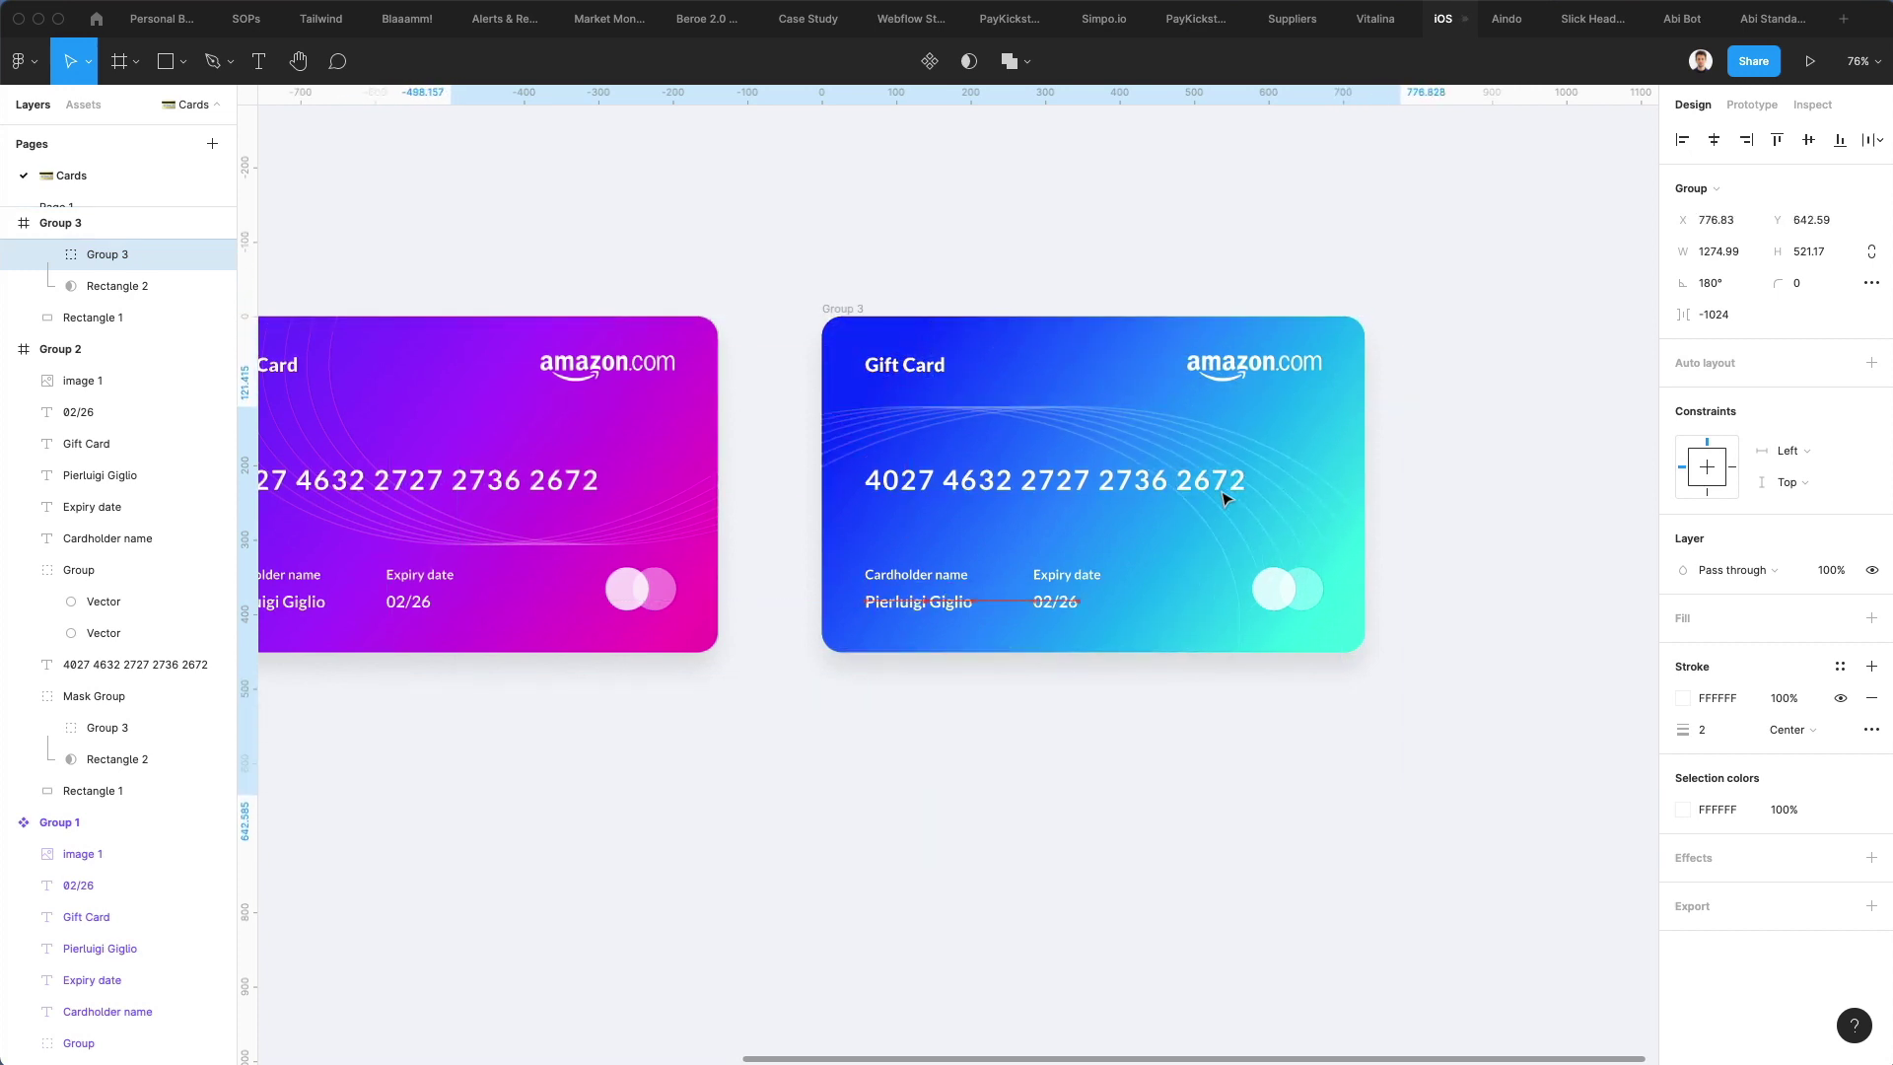
key("shift+Down")
key("Up")
key("Up")
key("Up")
key("Up")
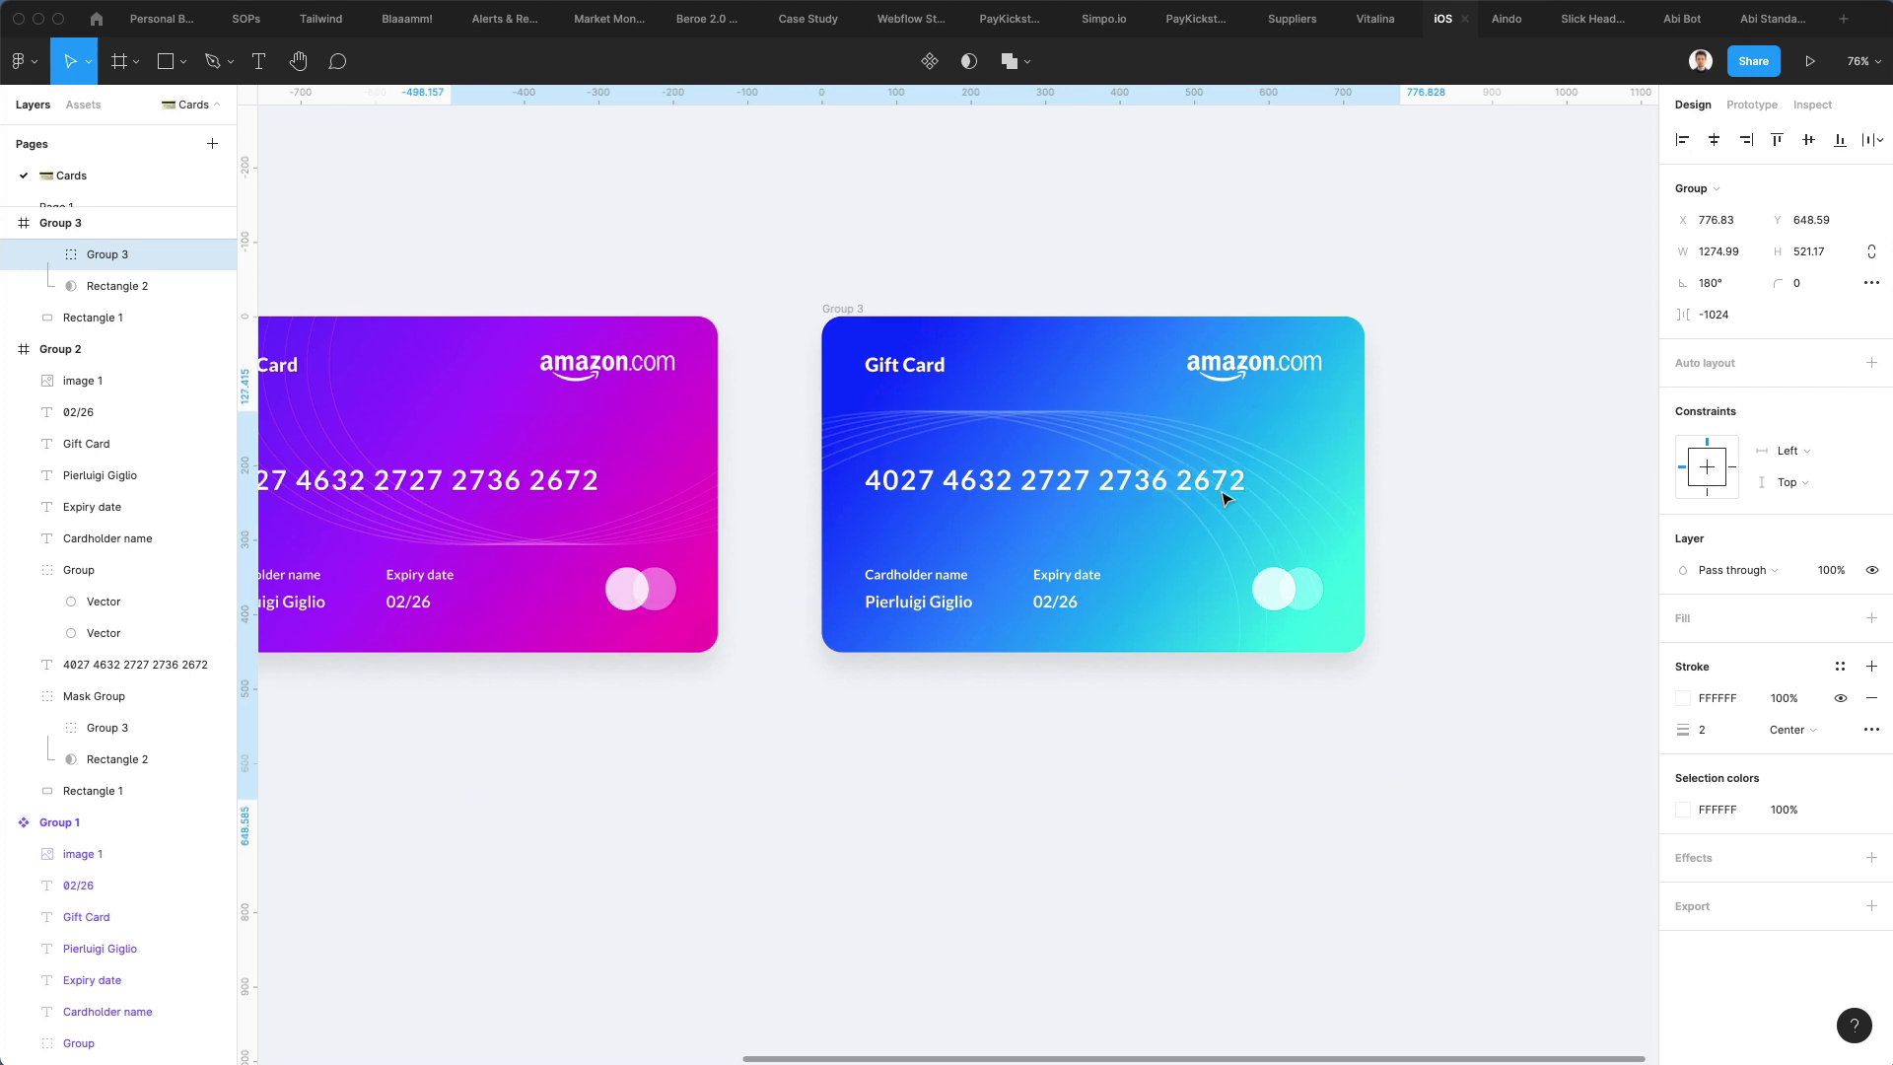
key("shift+Right")
key("Right")
key("Right")
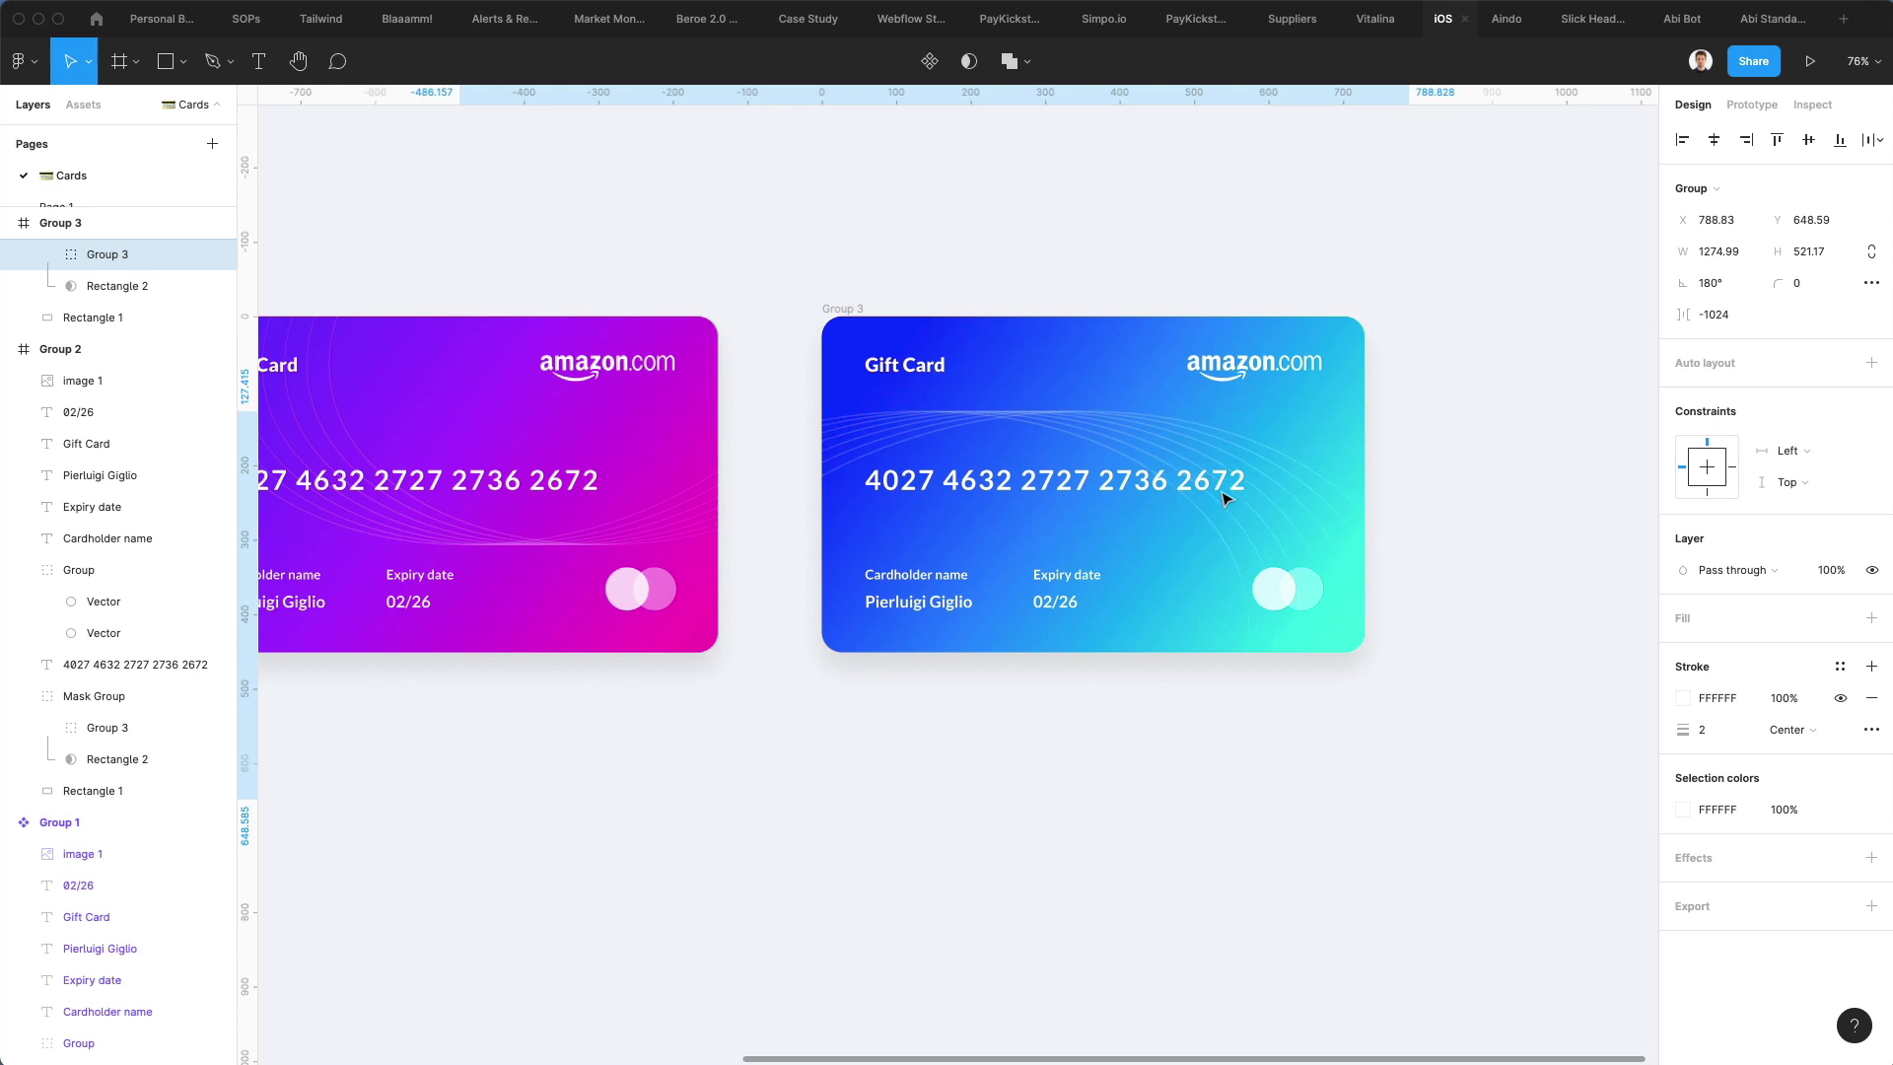
scroll(1226, 498, "down", 3)
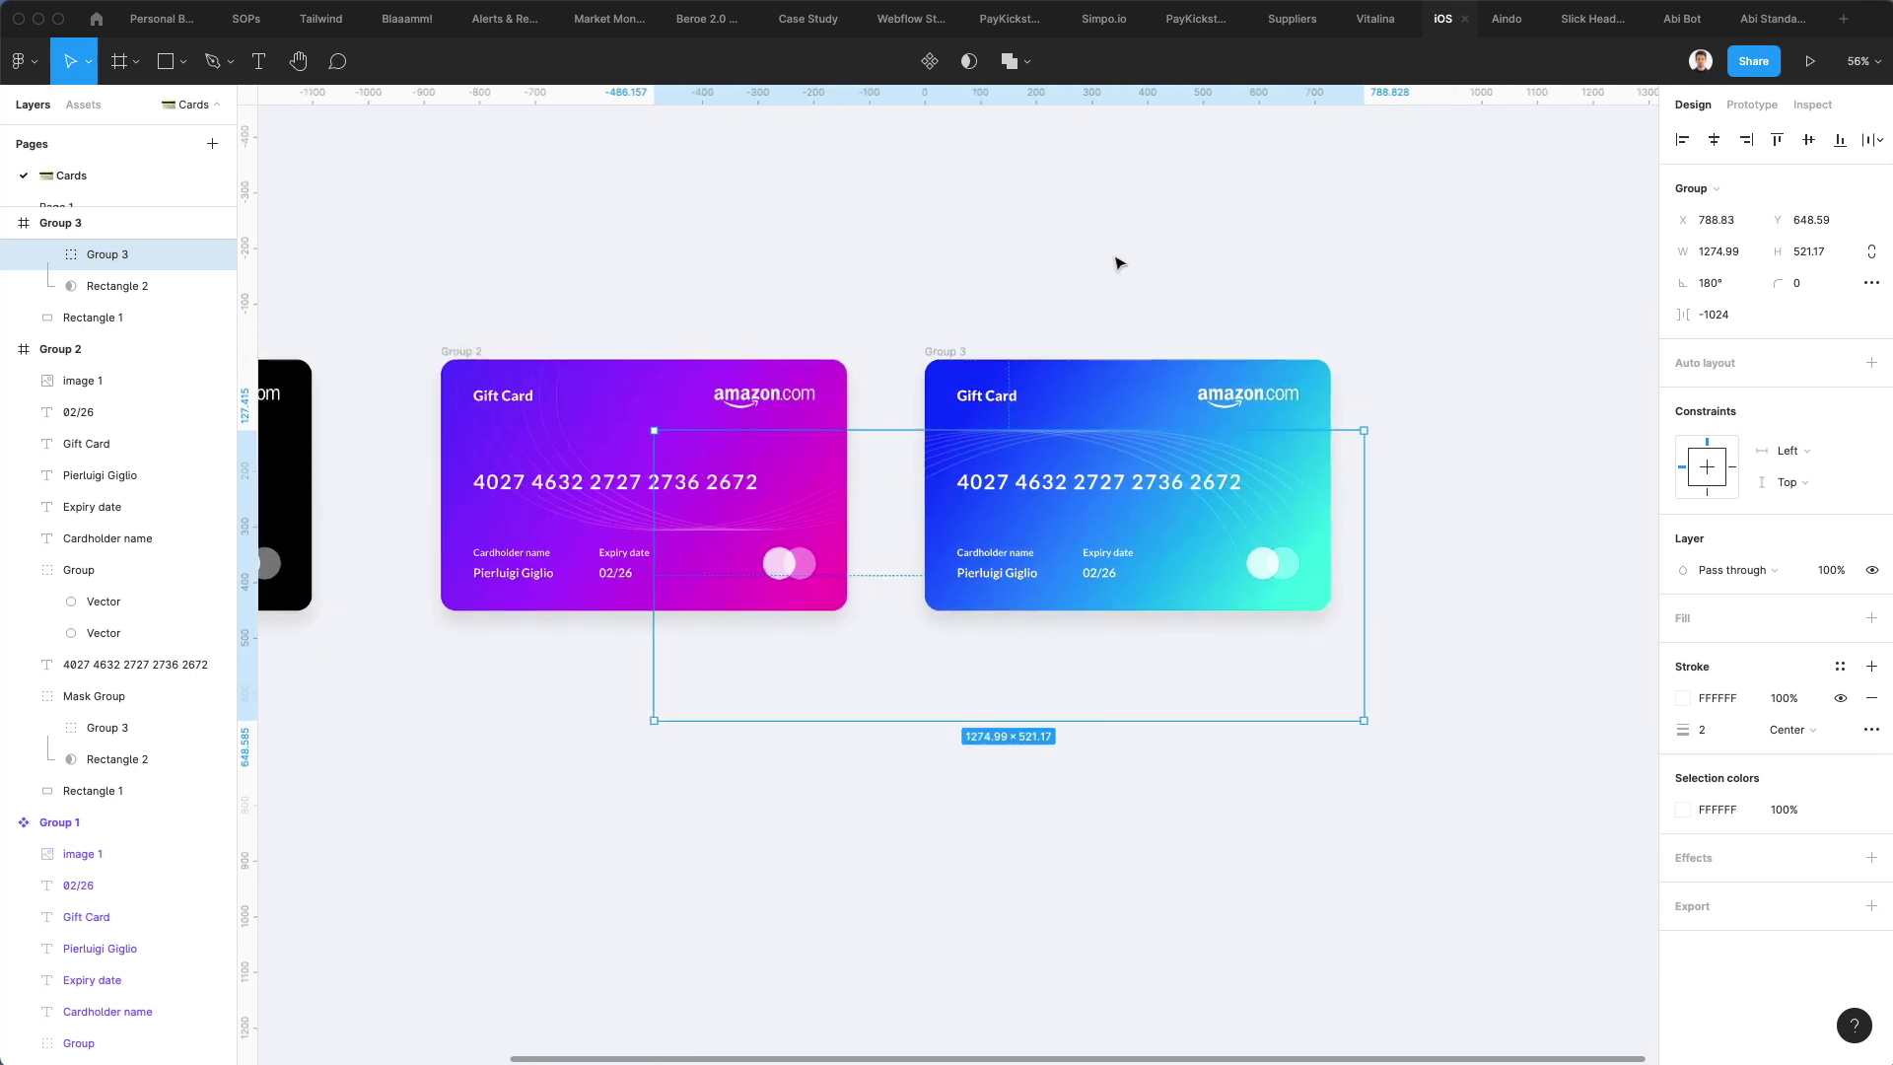
Duplicate the purple gift card below the original
key("Up")
key("Up")
left_click(1120, 265)
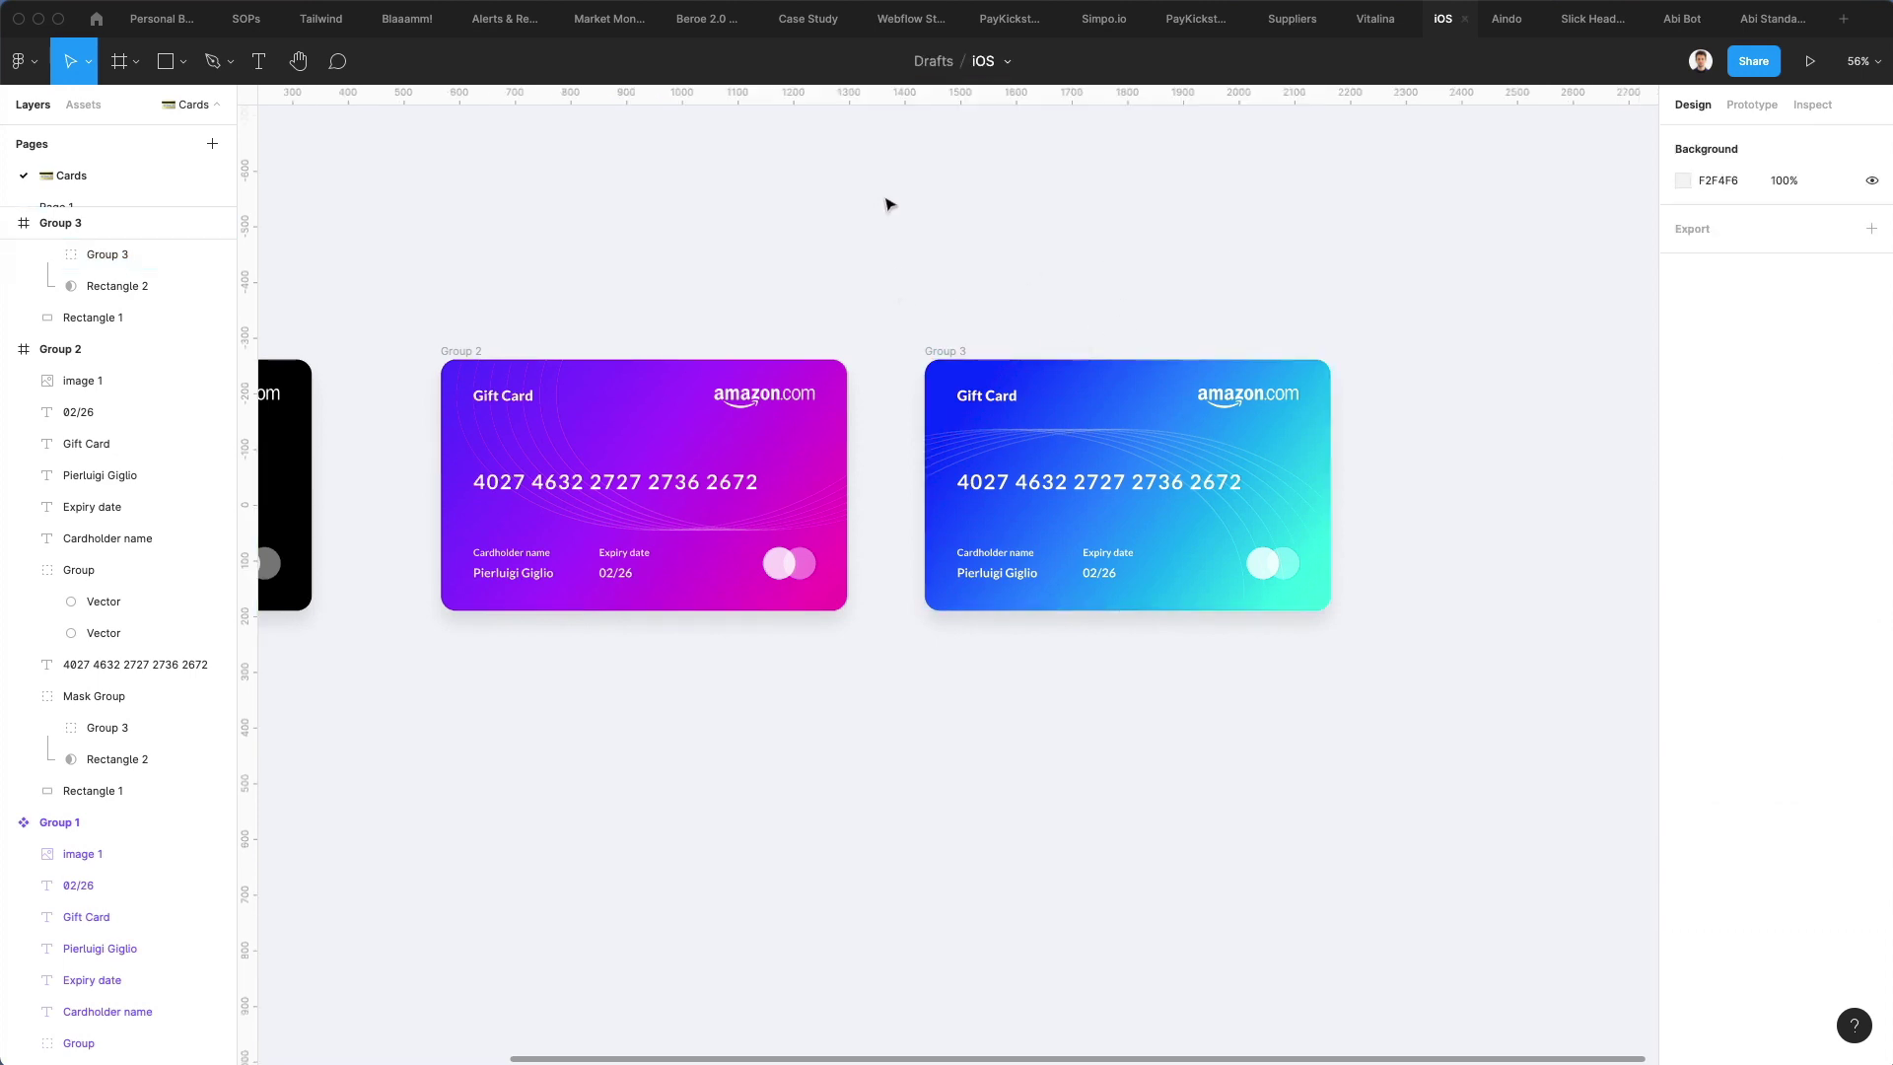
scroll(409, 242, "down", 1)
left_click_drag(409, 243, 856, 654)
left_click_drag(699, 363, 711, 673)
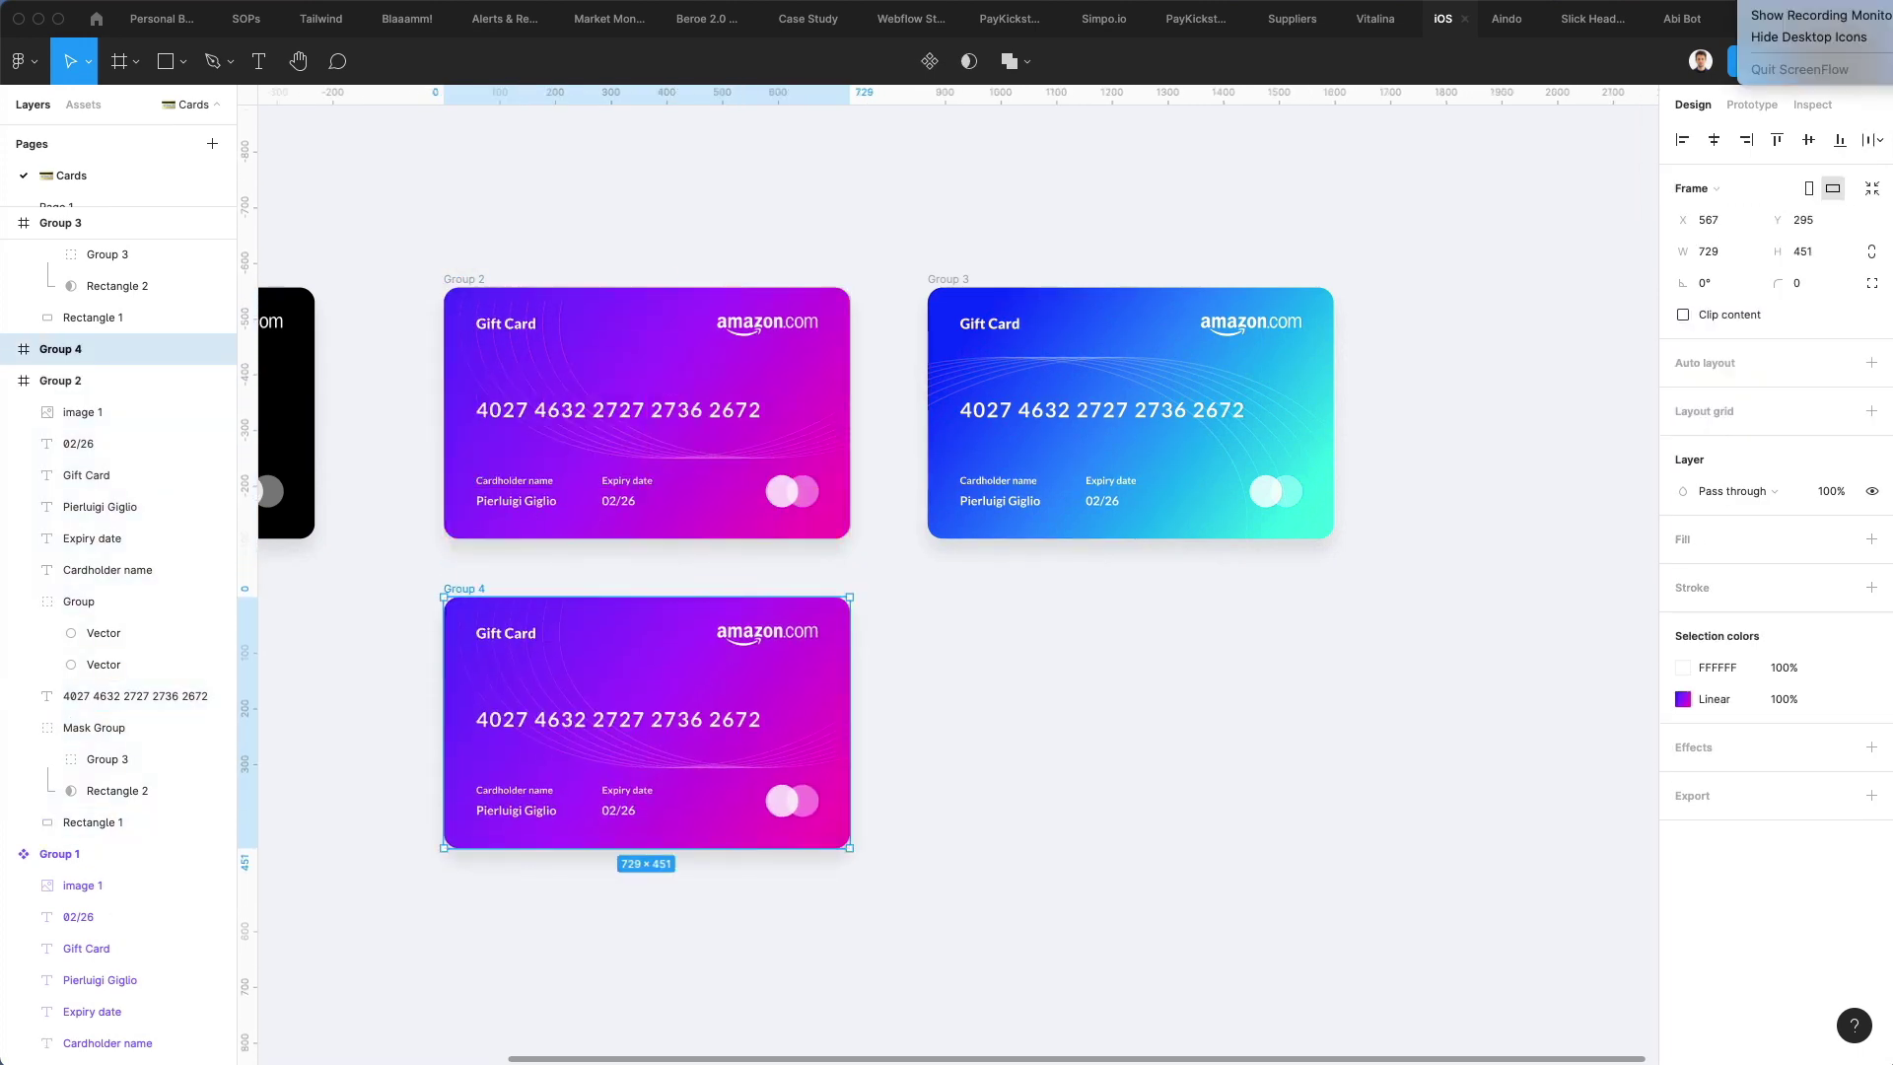
Set the new card's mask shape first gradient colour to green
scroll(1031, 499, "down", 3)
scroll(1031, 499, "left", 1)
left_click(1031, 499)
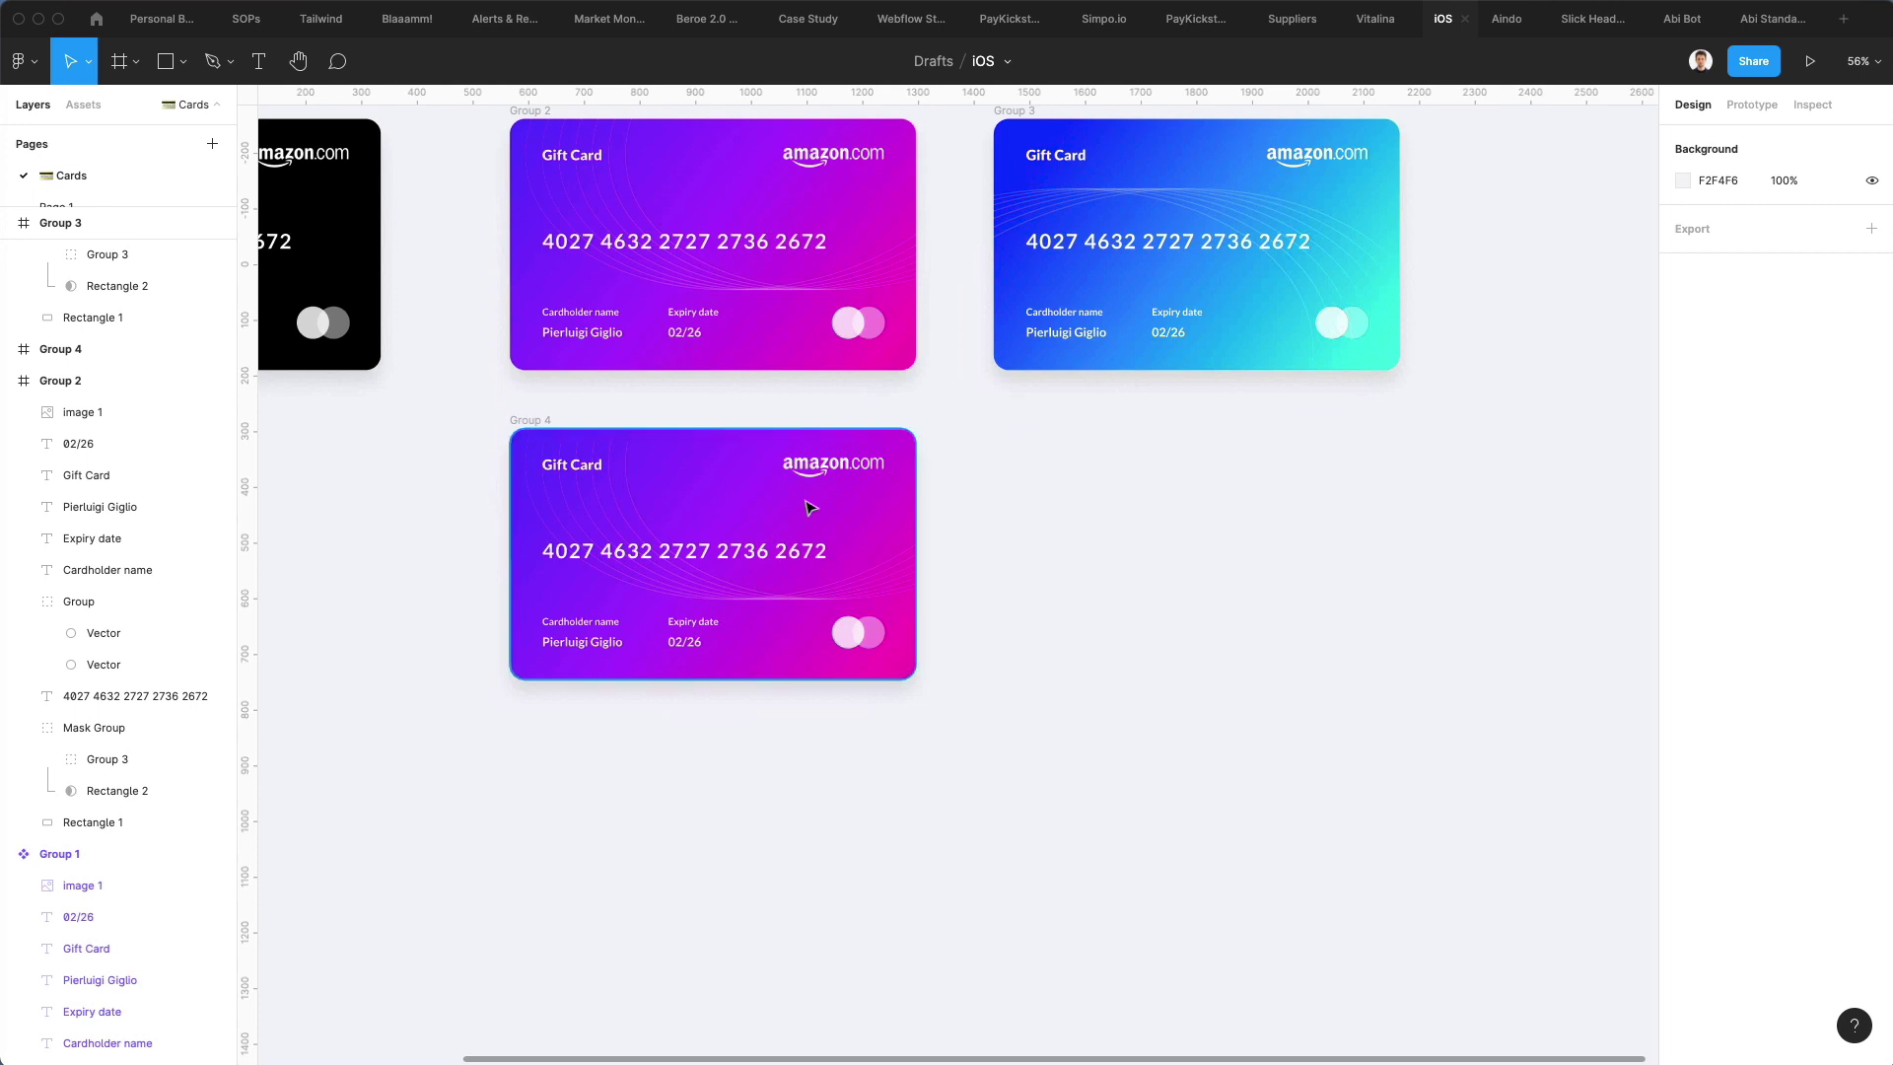
left_click(715, 467, "super")
scroll(702, 453, "up", 3)
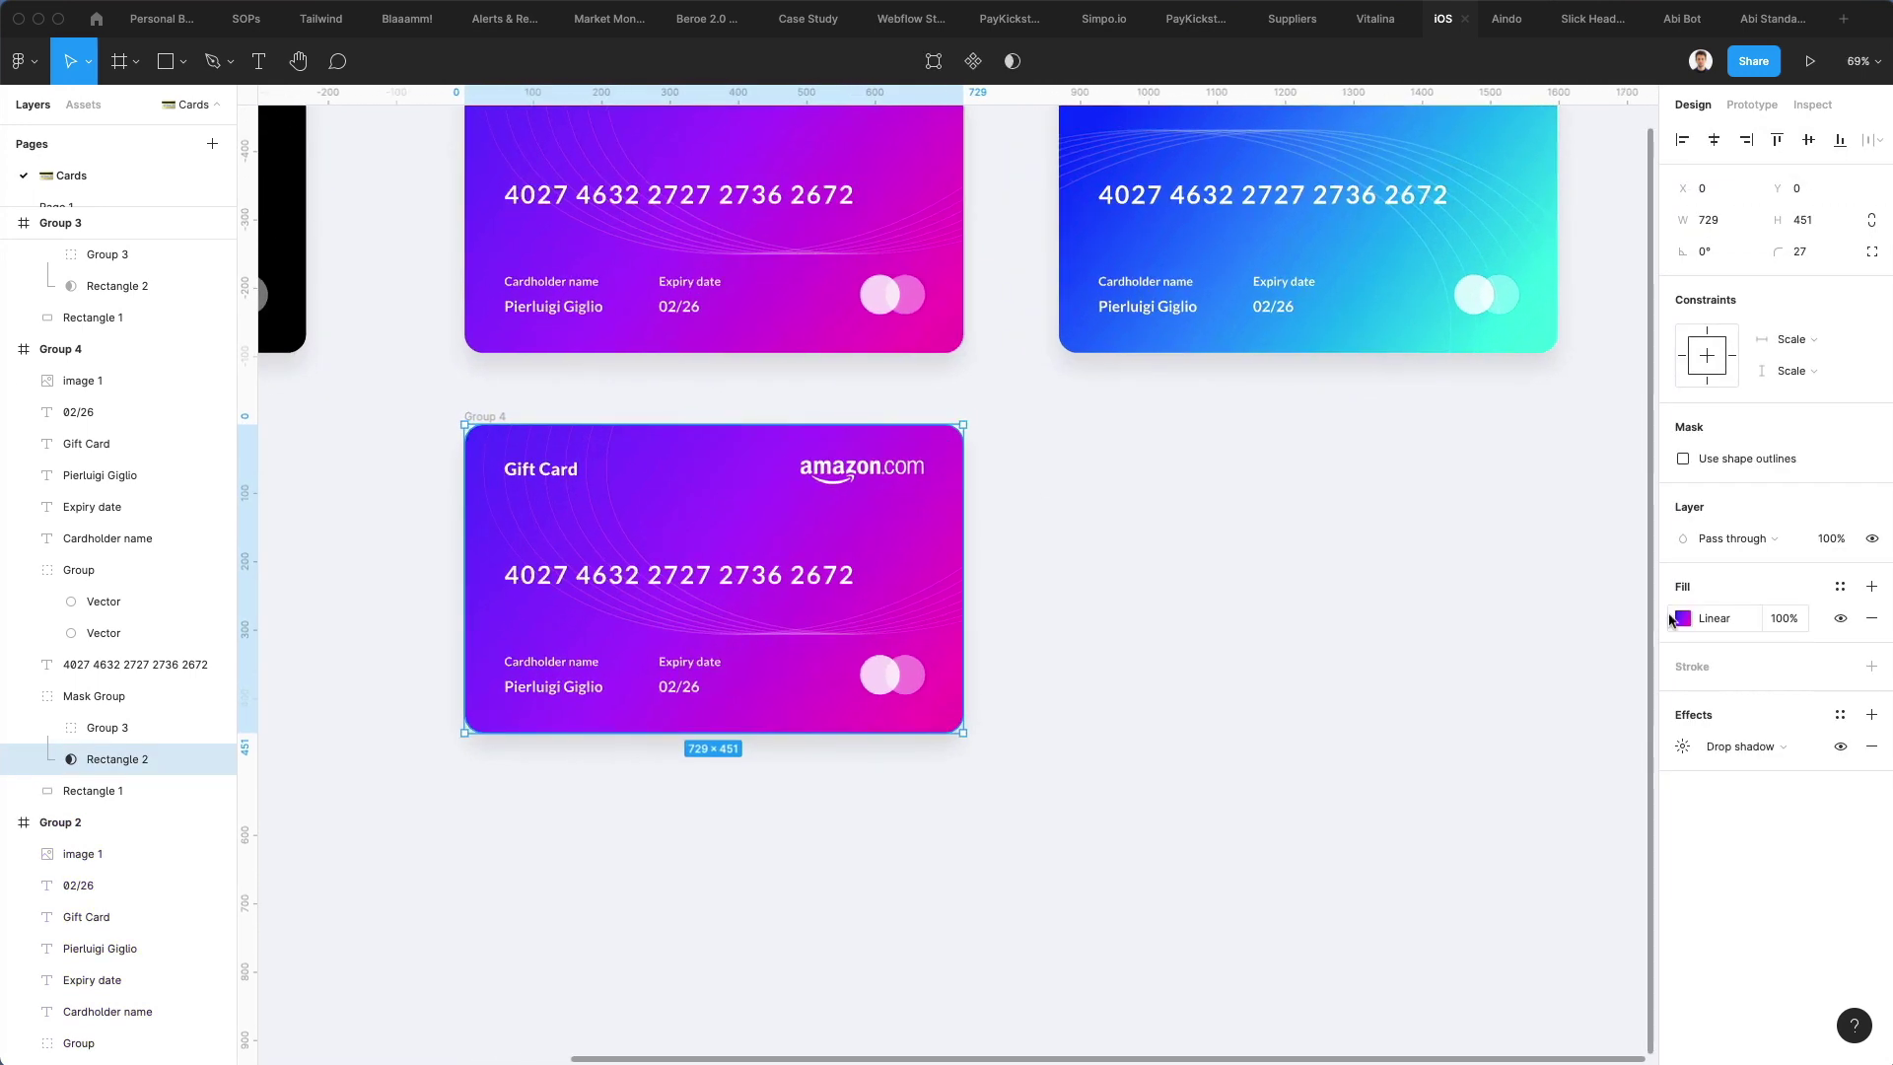
left_click(1681, 619)
left_click(1548, 833)
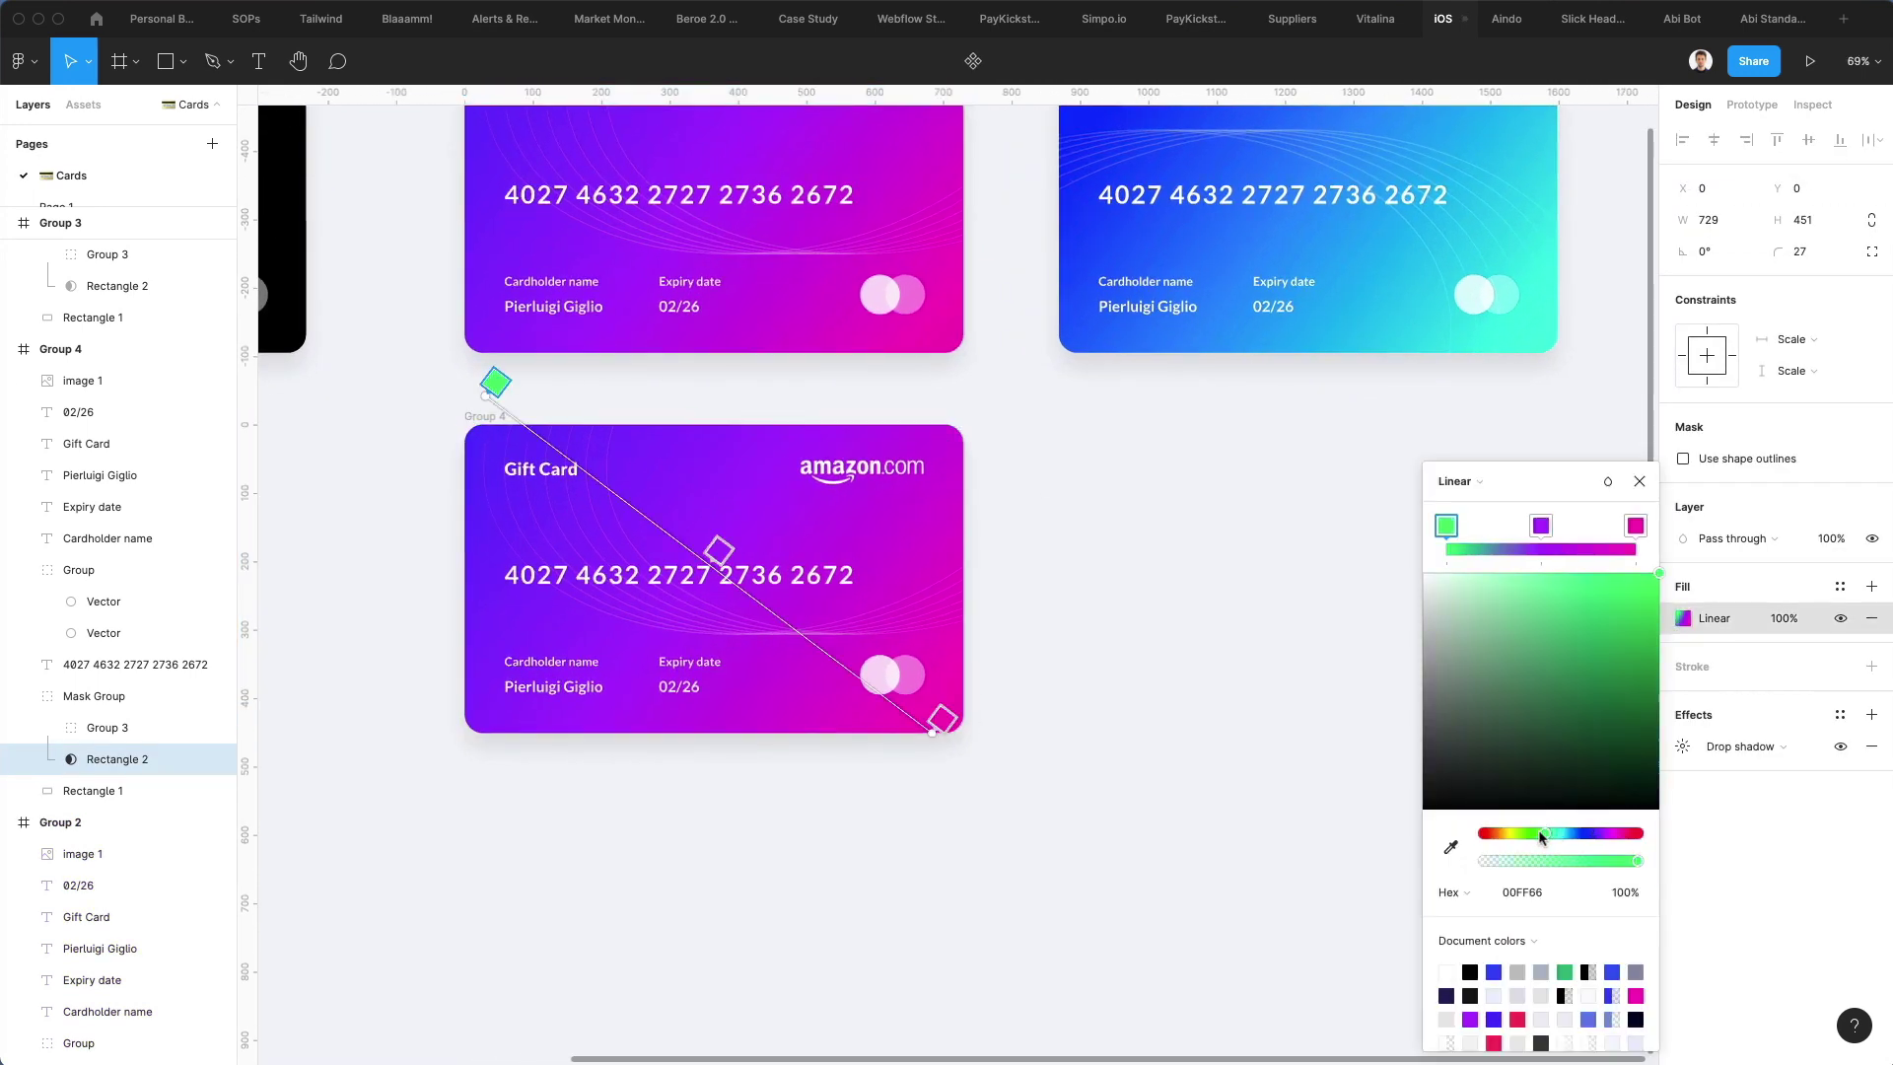
key("Escape")
Make the background's first stop teal-green and the middle stop pure red
left_click(148, 791)
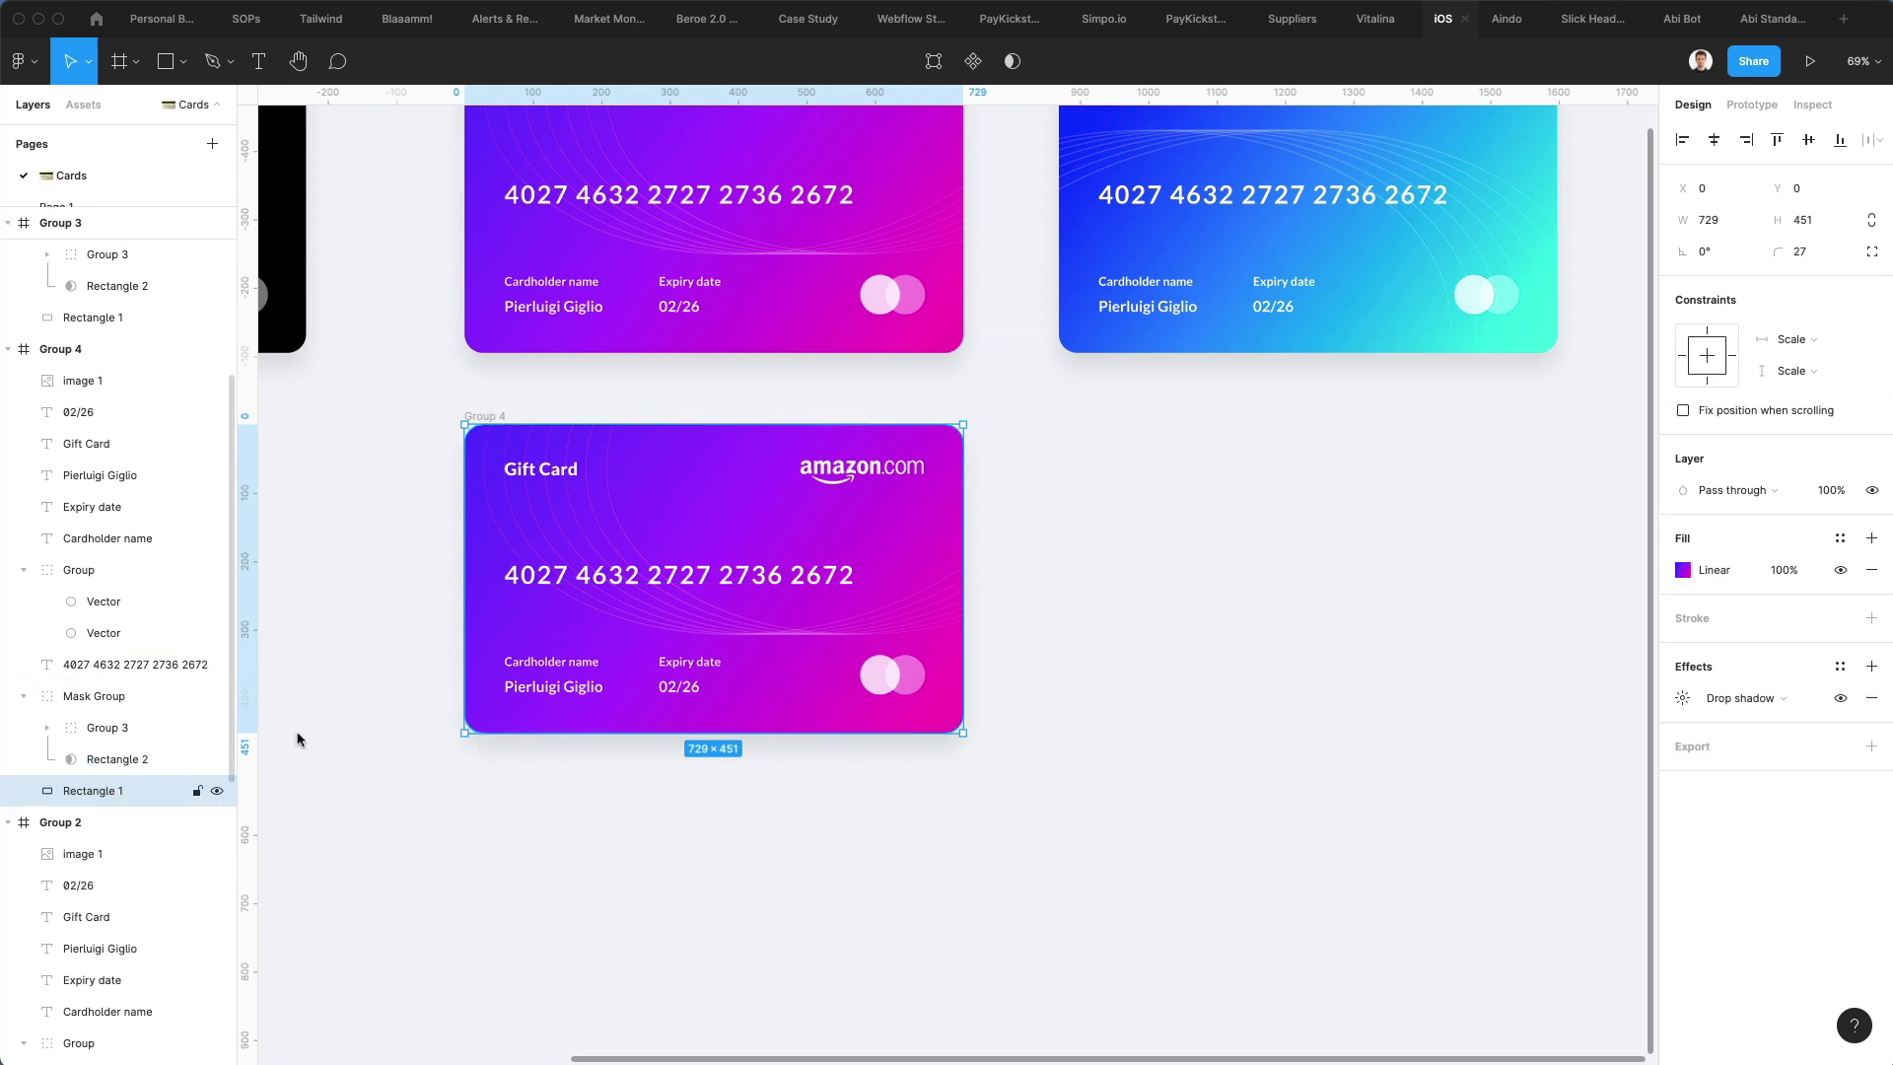
left_click(1680, 570)
left_click(1538, 833)
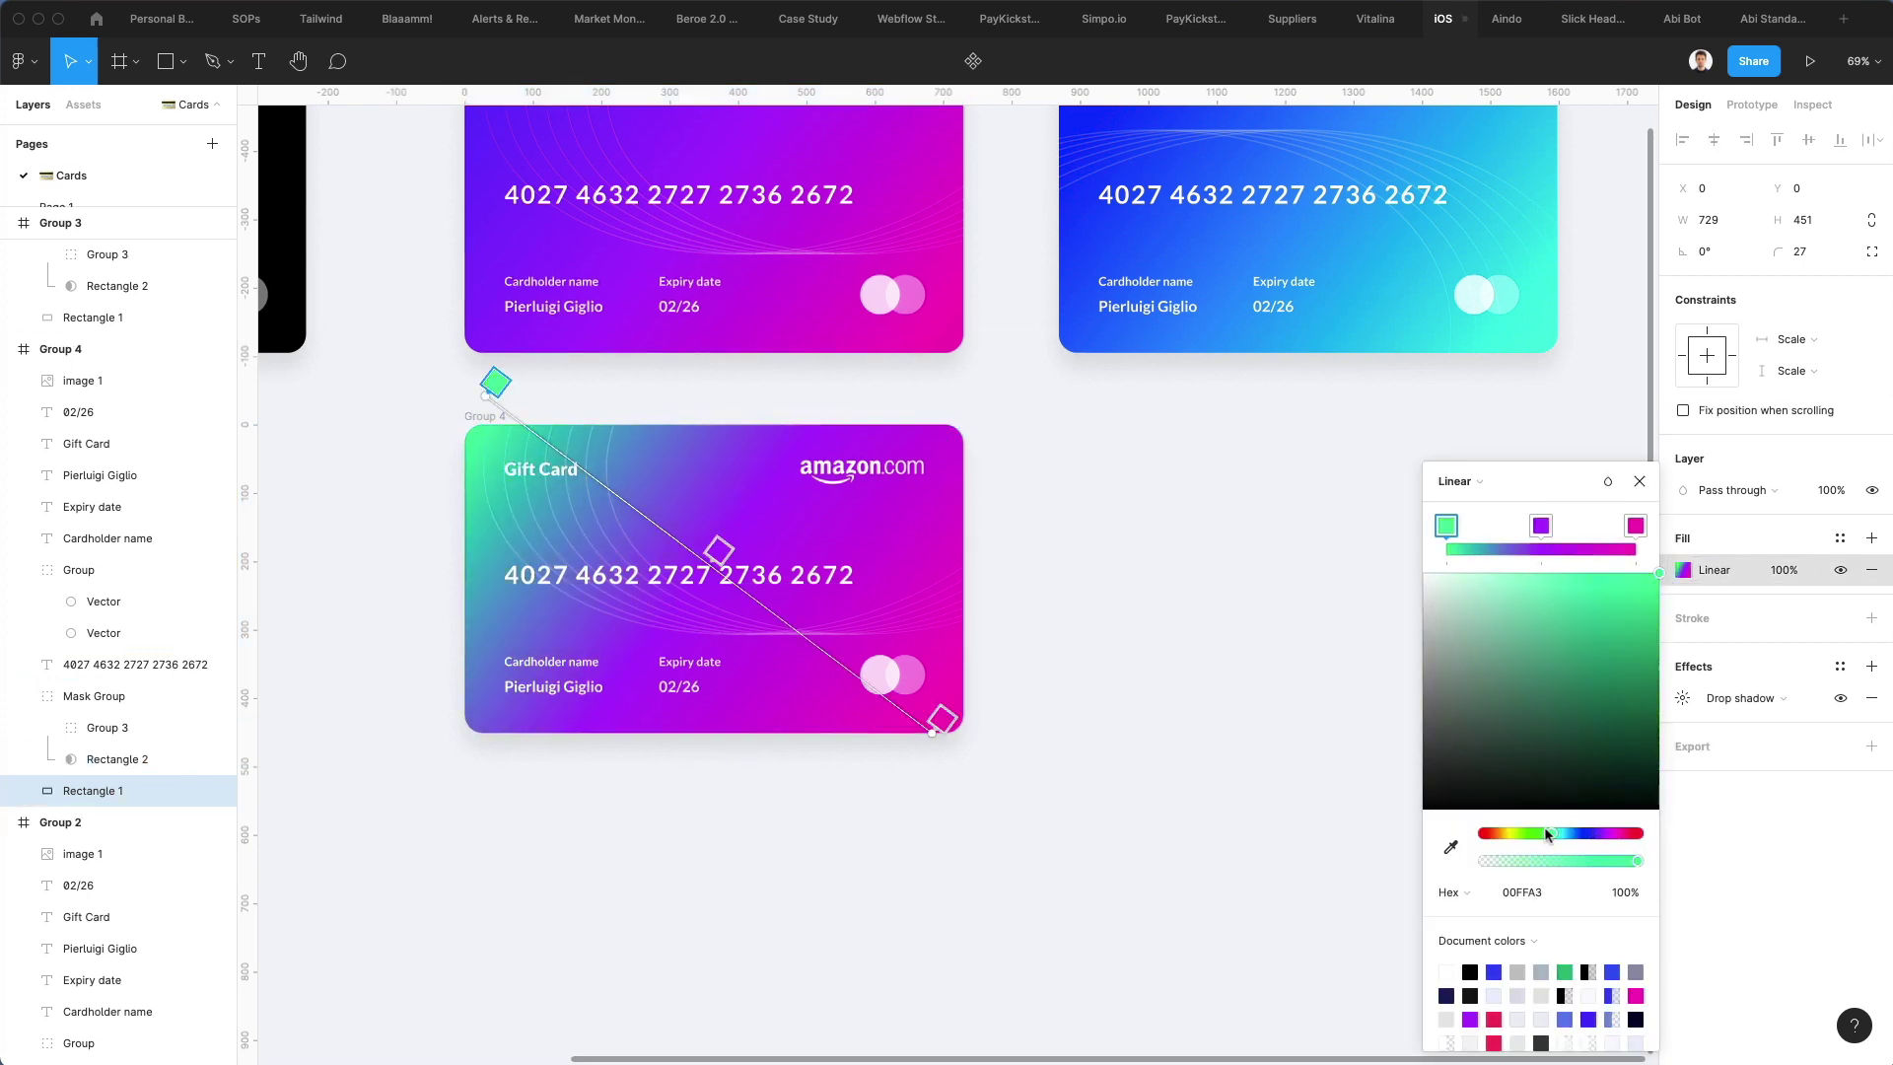
left_click_drag(1544, 833, 1508, 833)
left_click(1540, 525)
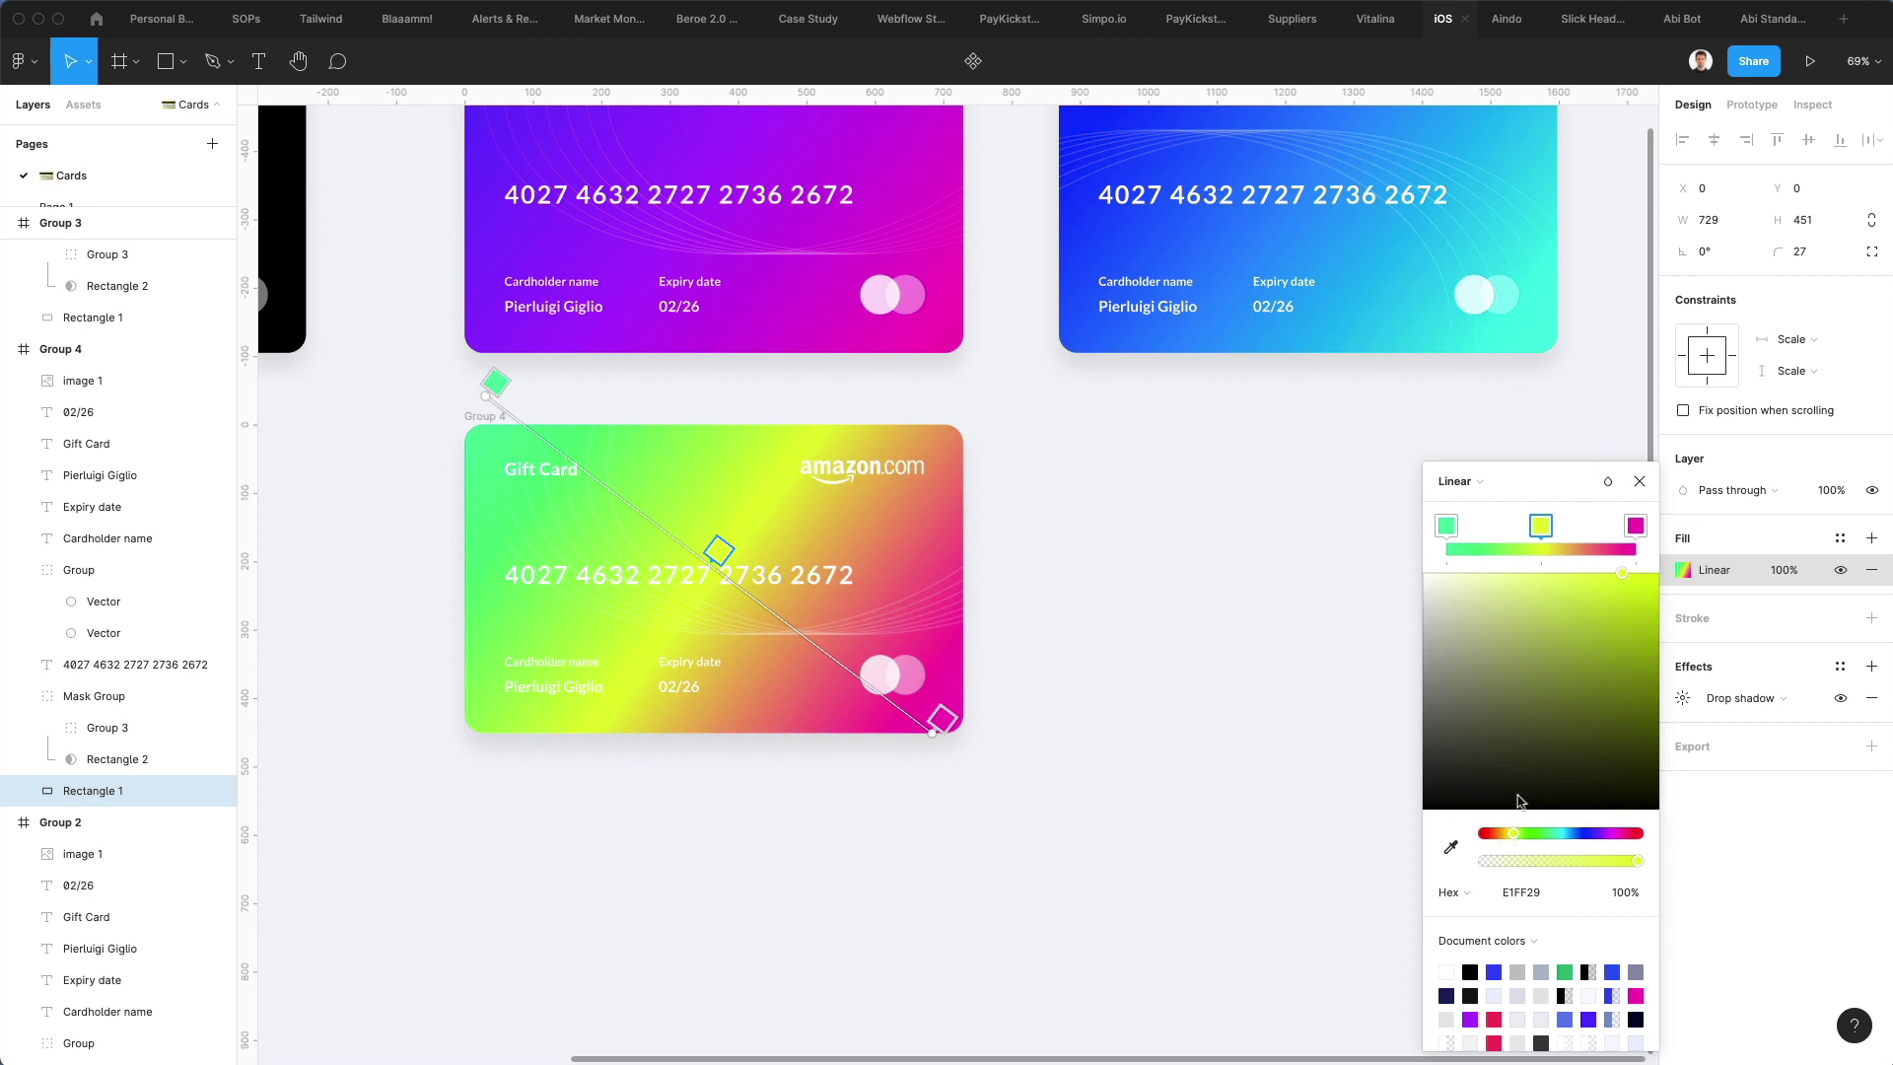
left_click_drag(1623, 576, 1666, 607)
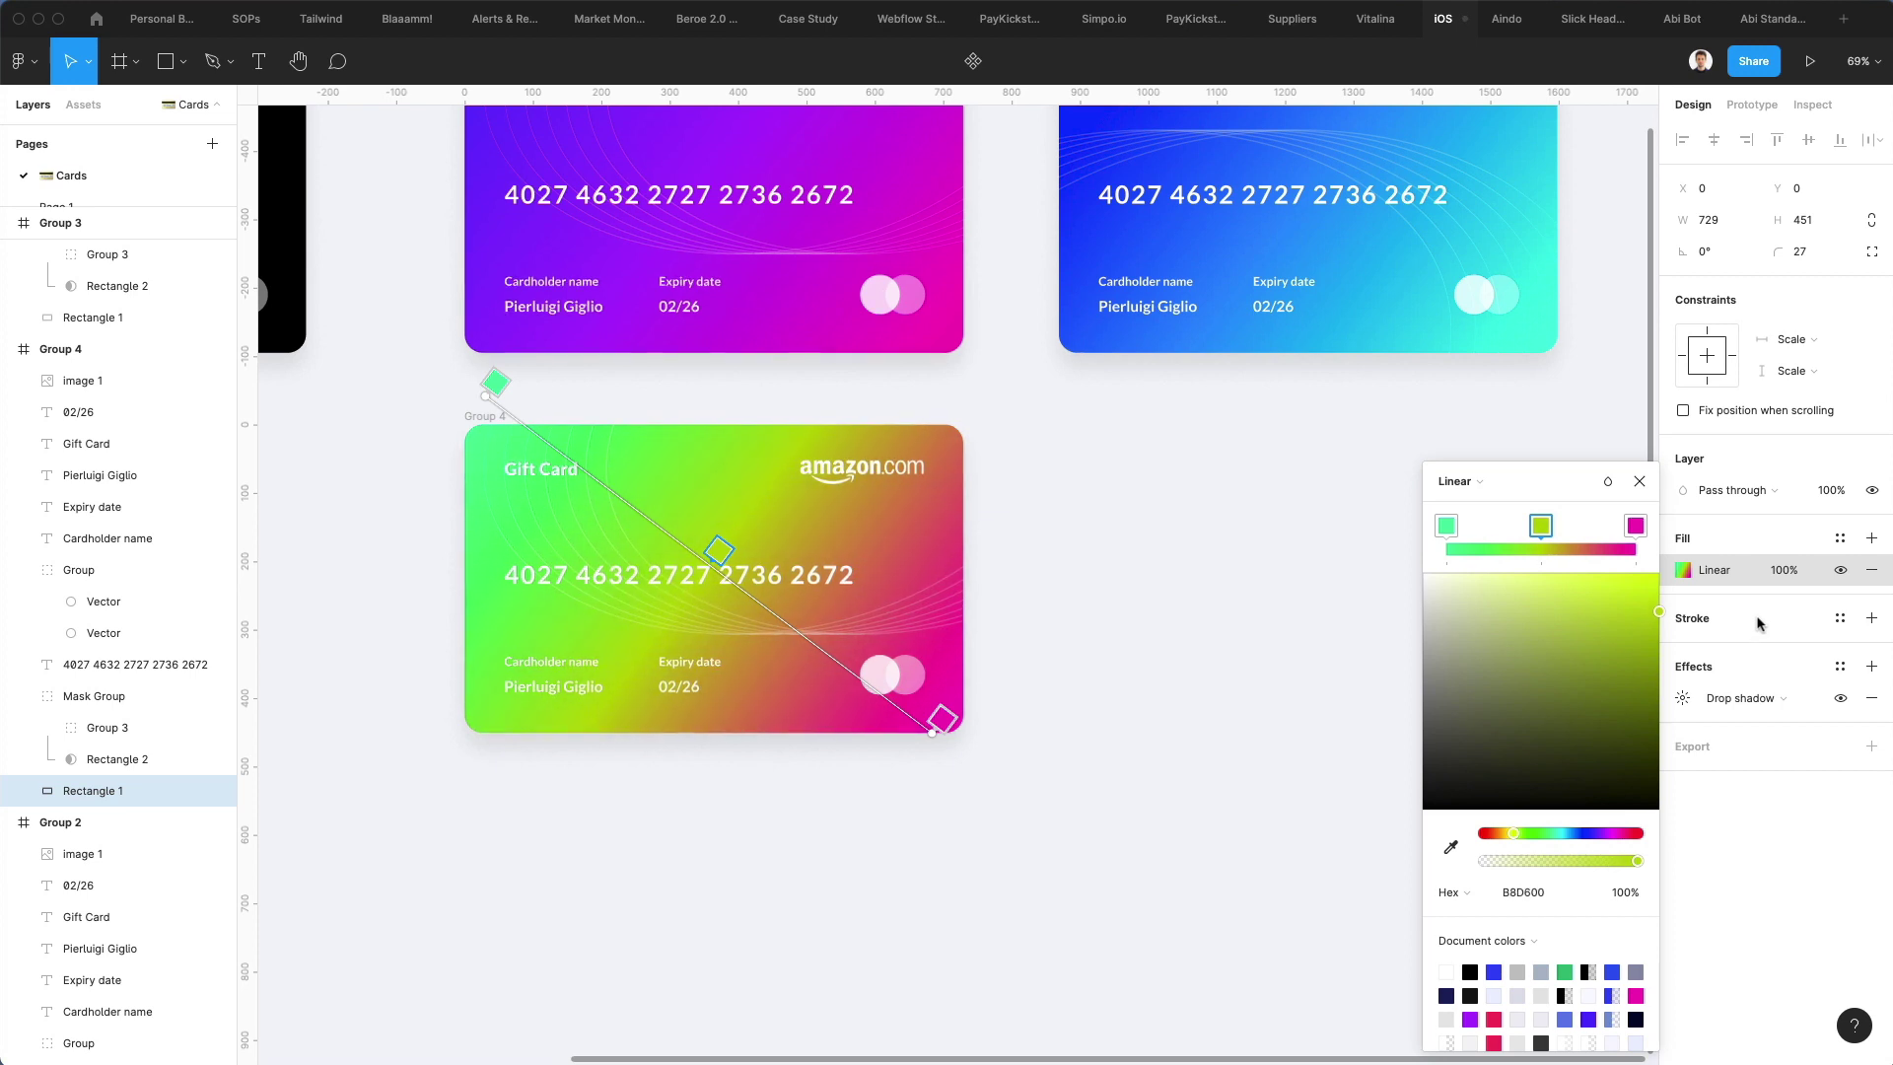
left_click_drag(1503, 837, 1477, 834)
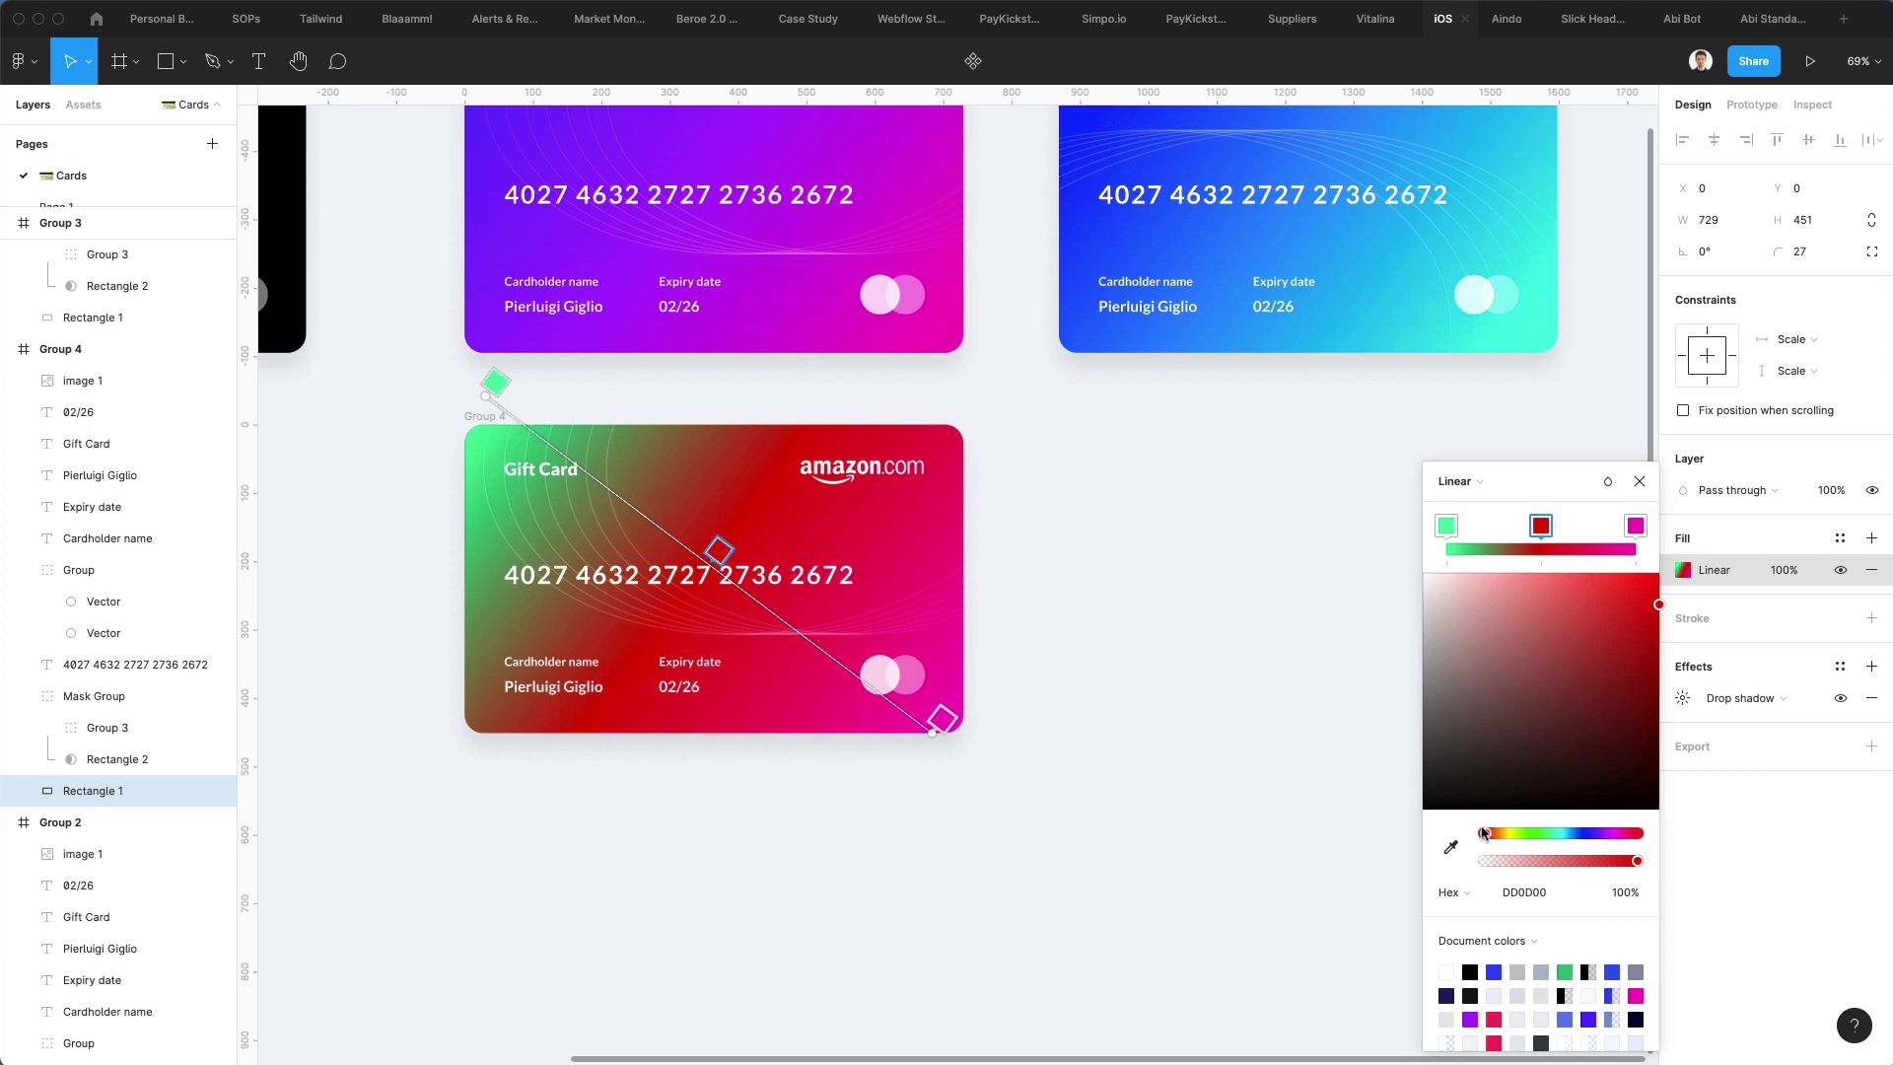
left_click_drag(1484, 833, 1631, 836)
Delete the green stop, move red to the start, and deepen the magenta end stop
left_click(1446, 526)
key("Delete")
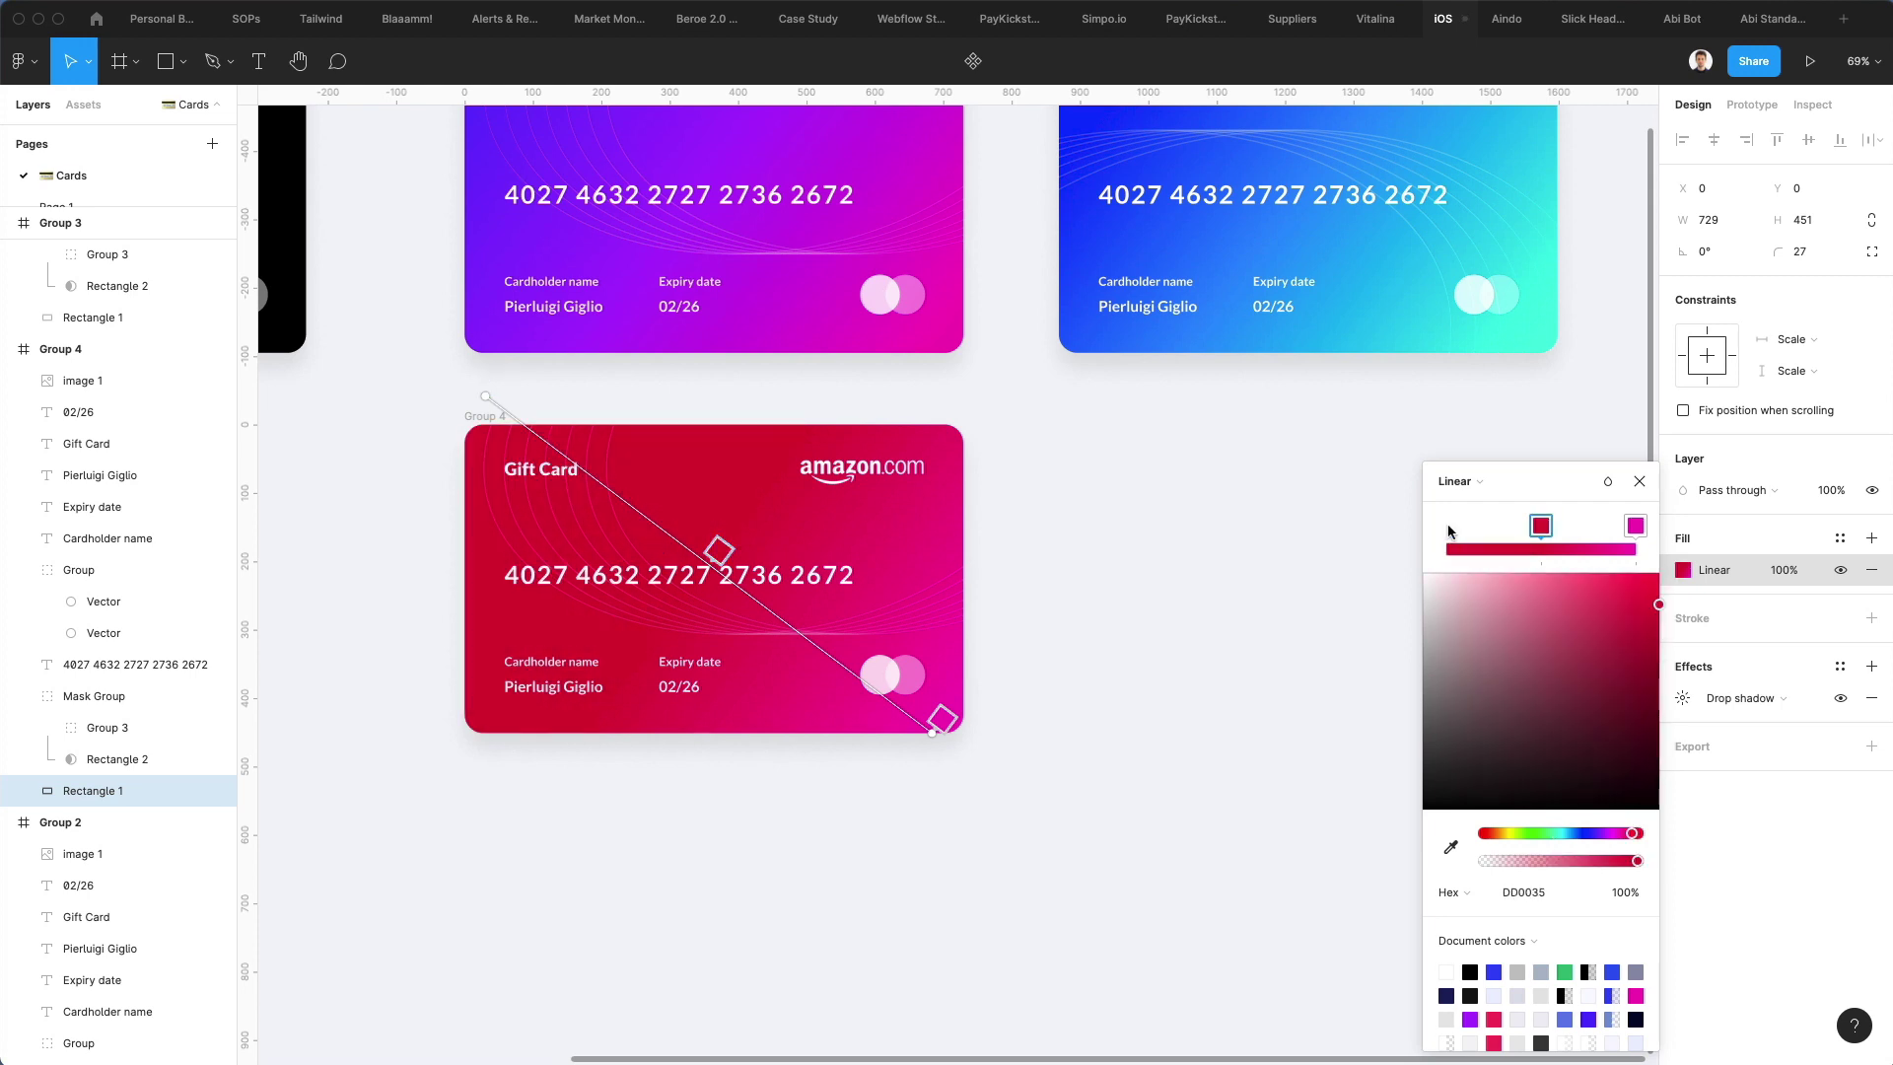
left_click_drag(1541, 528, 1446, 527)
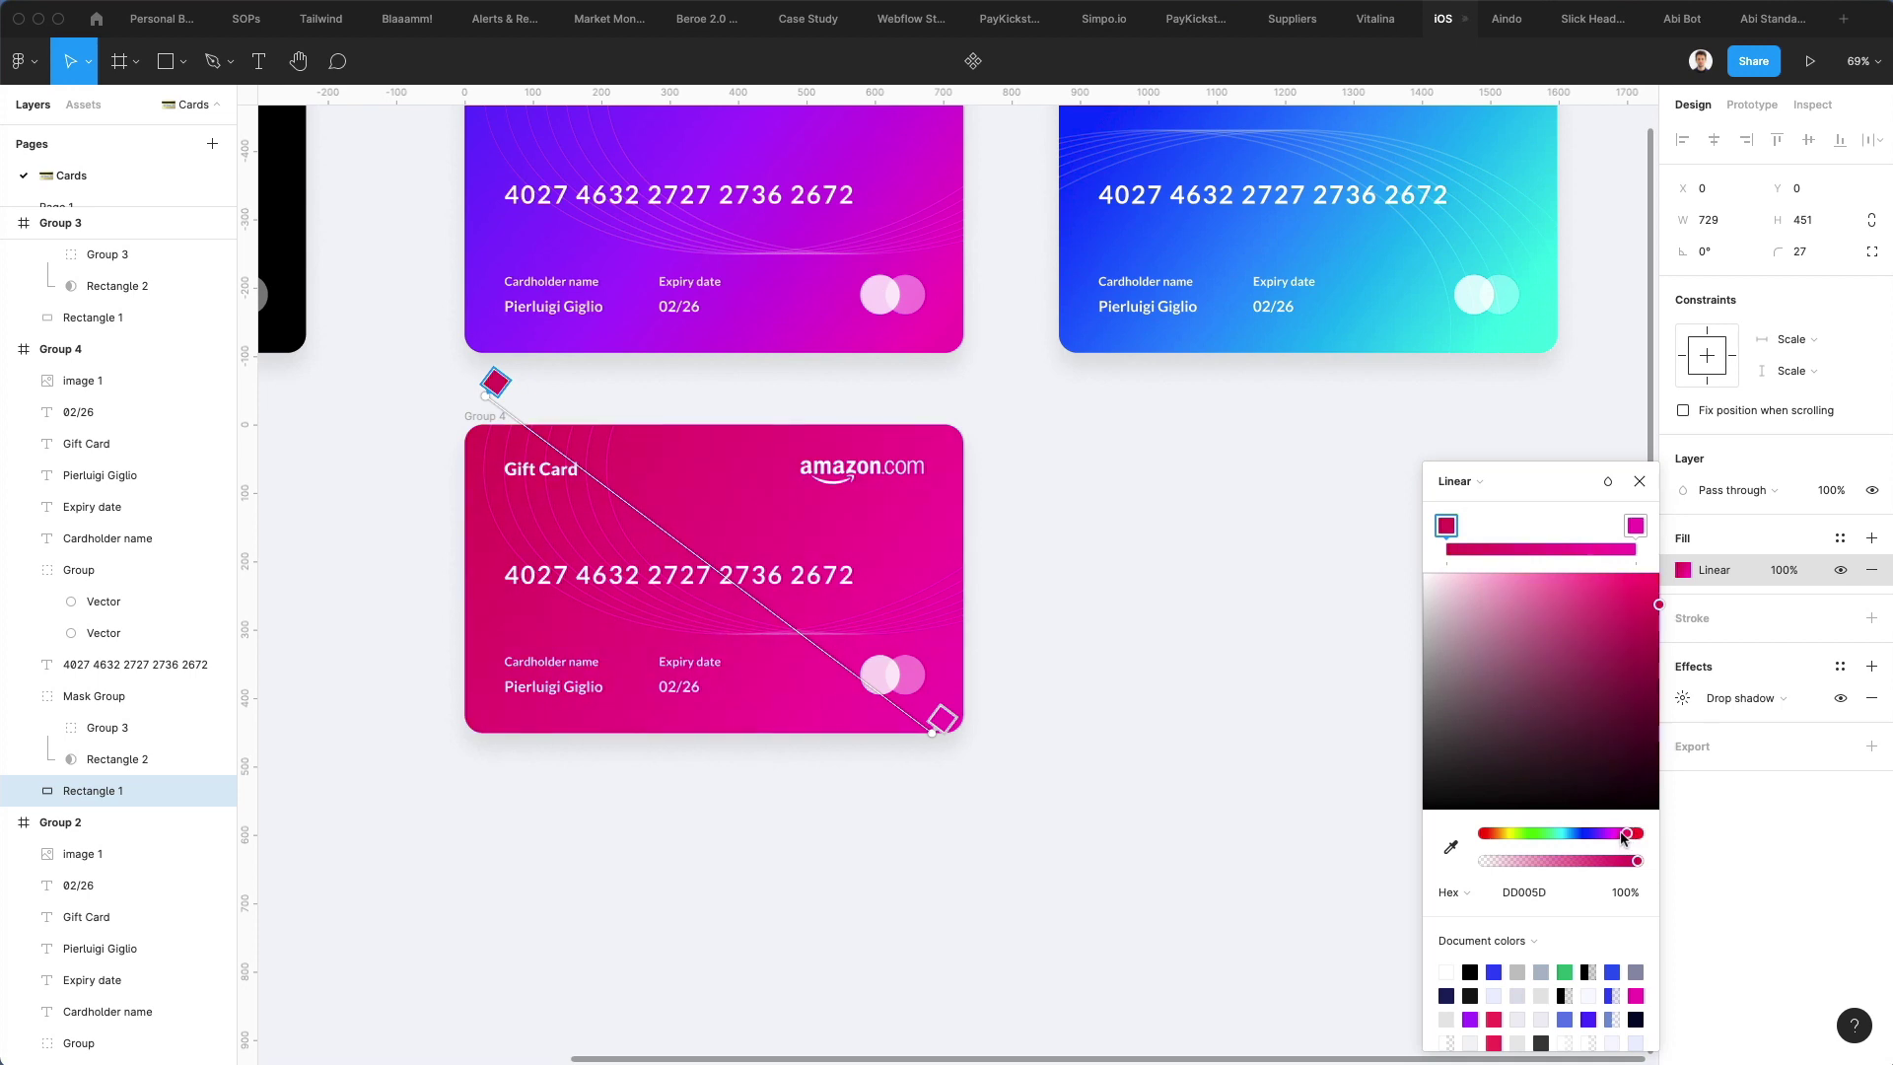
left_click(1632, 523)
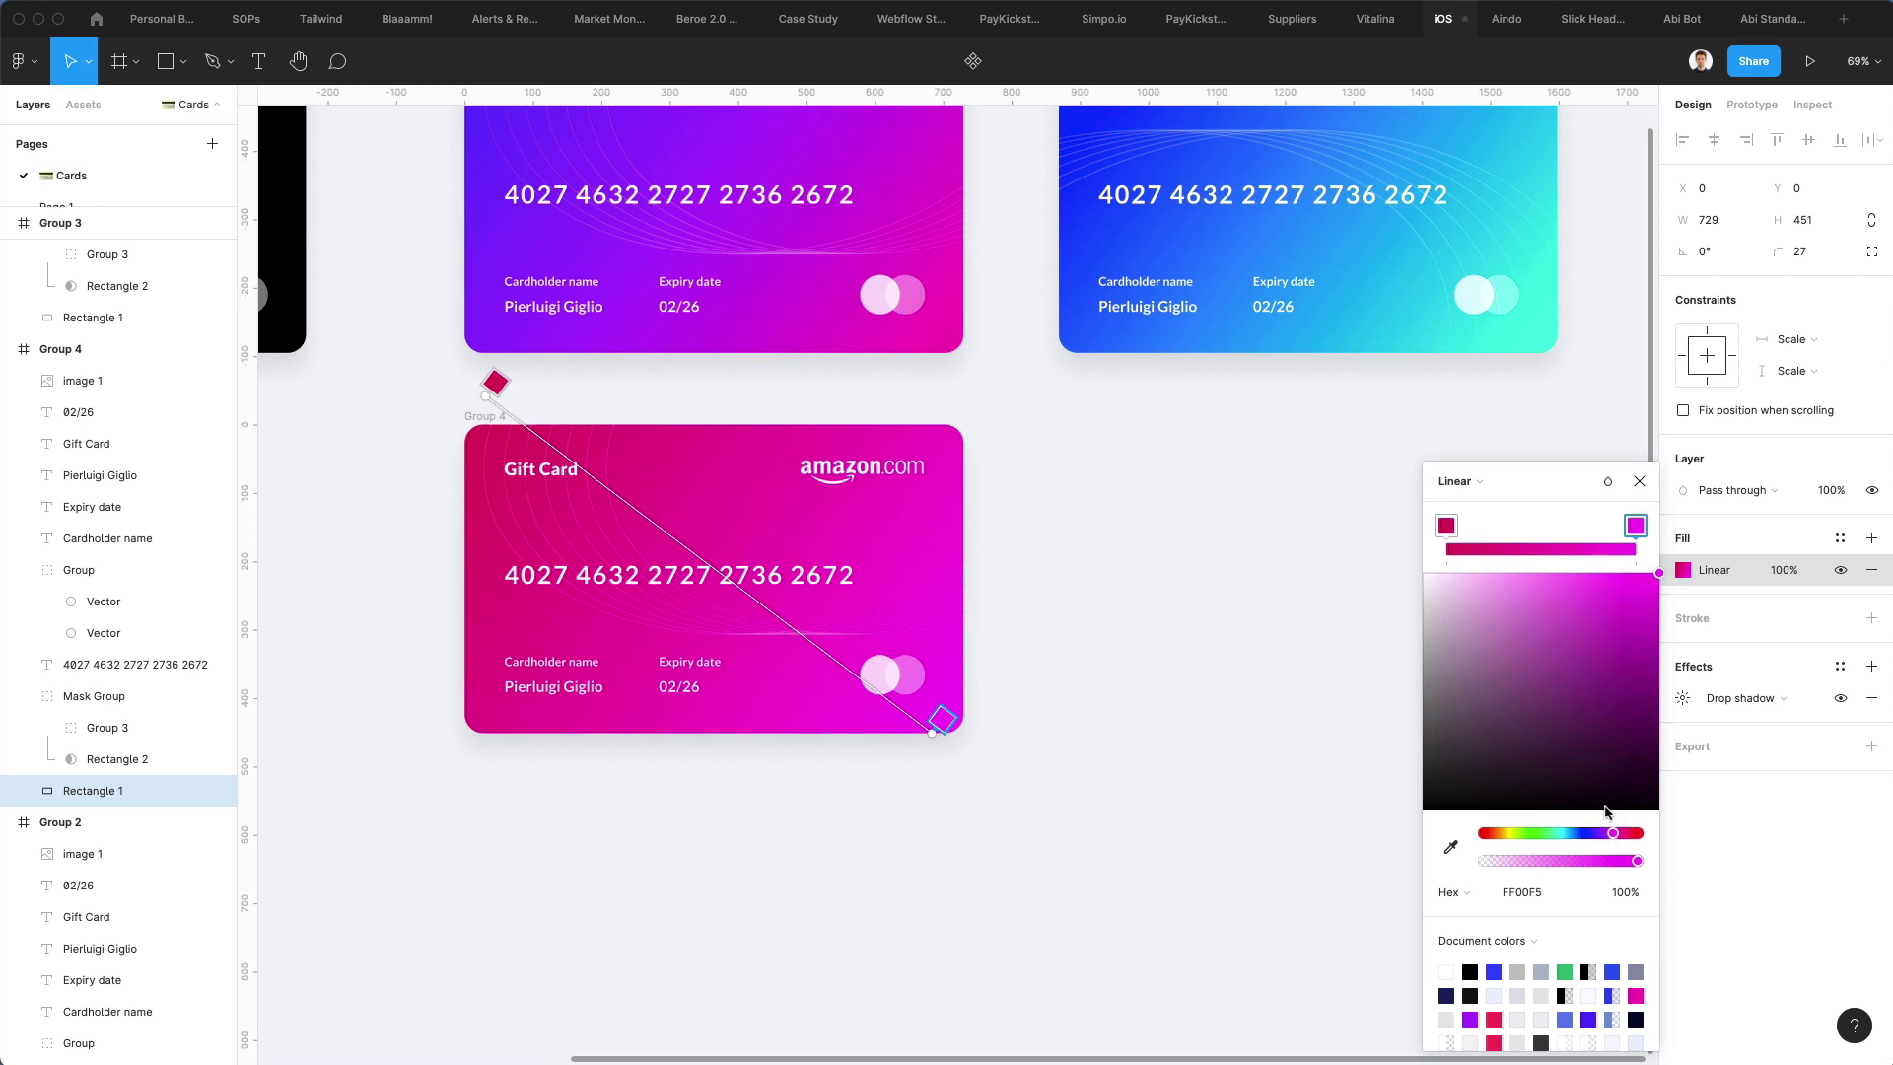
left_click_drag(1649, 582, 1671, 589)
Enter the magenta card's pattern group and reveal its line vectors in the layers
left_click(1159, 600)
left_click(1150, 604)
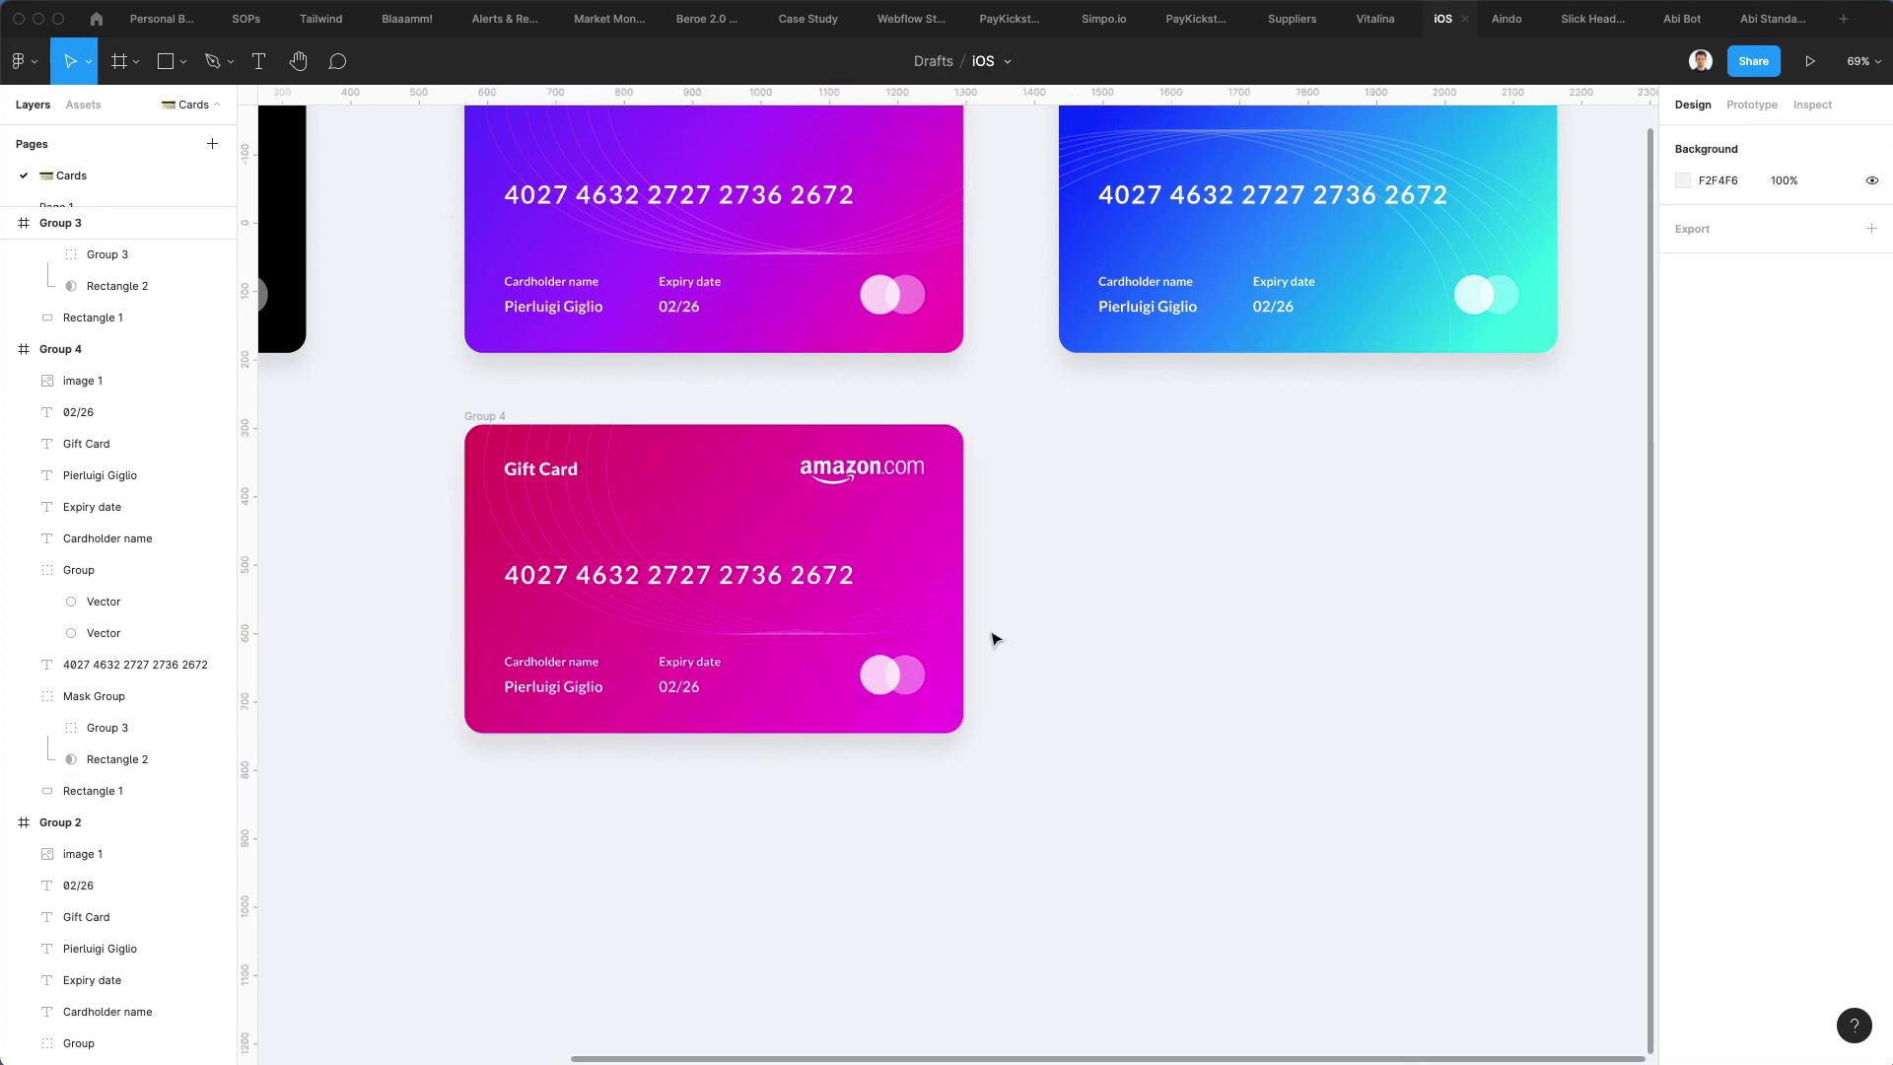
scroll(994, 639, "up", 2)
left_click(658, 740)
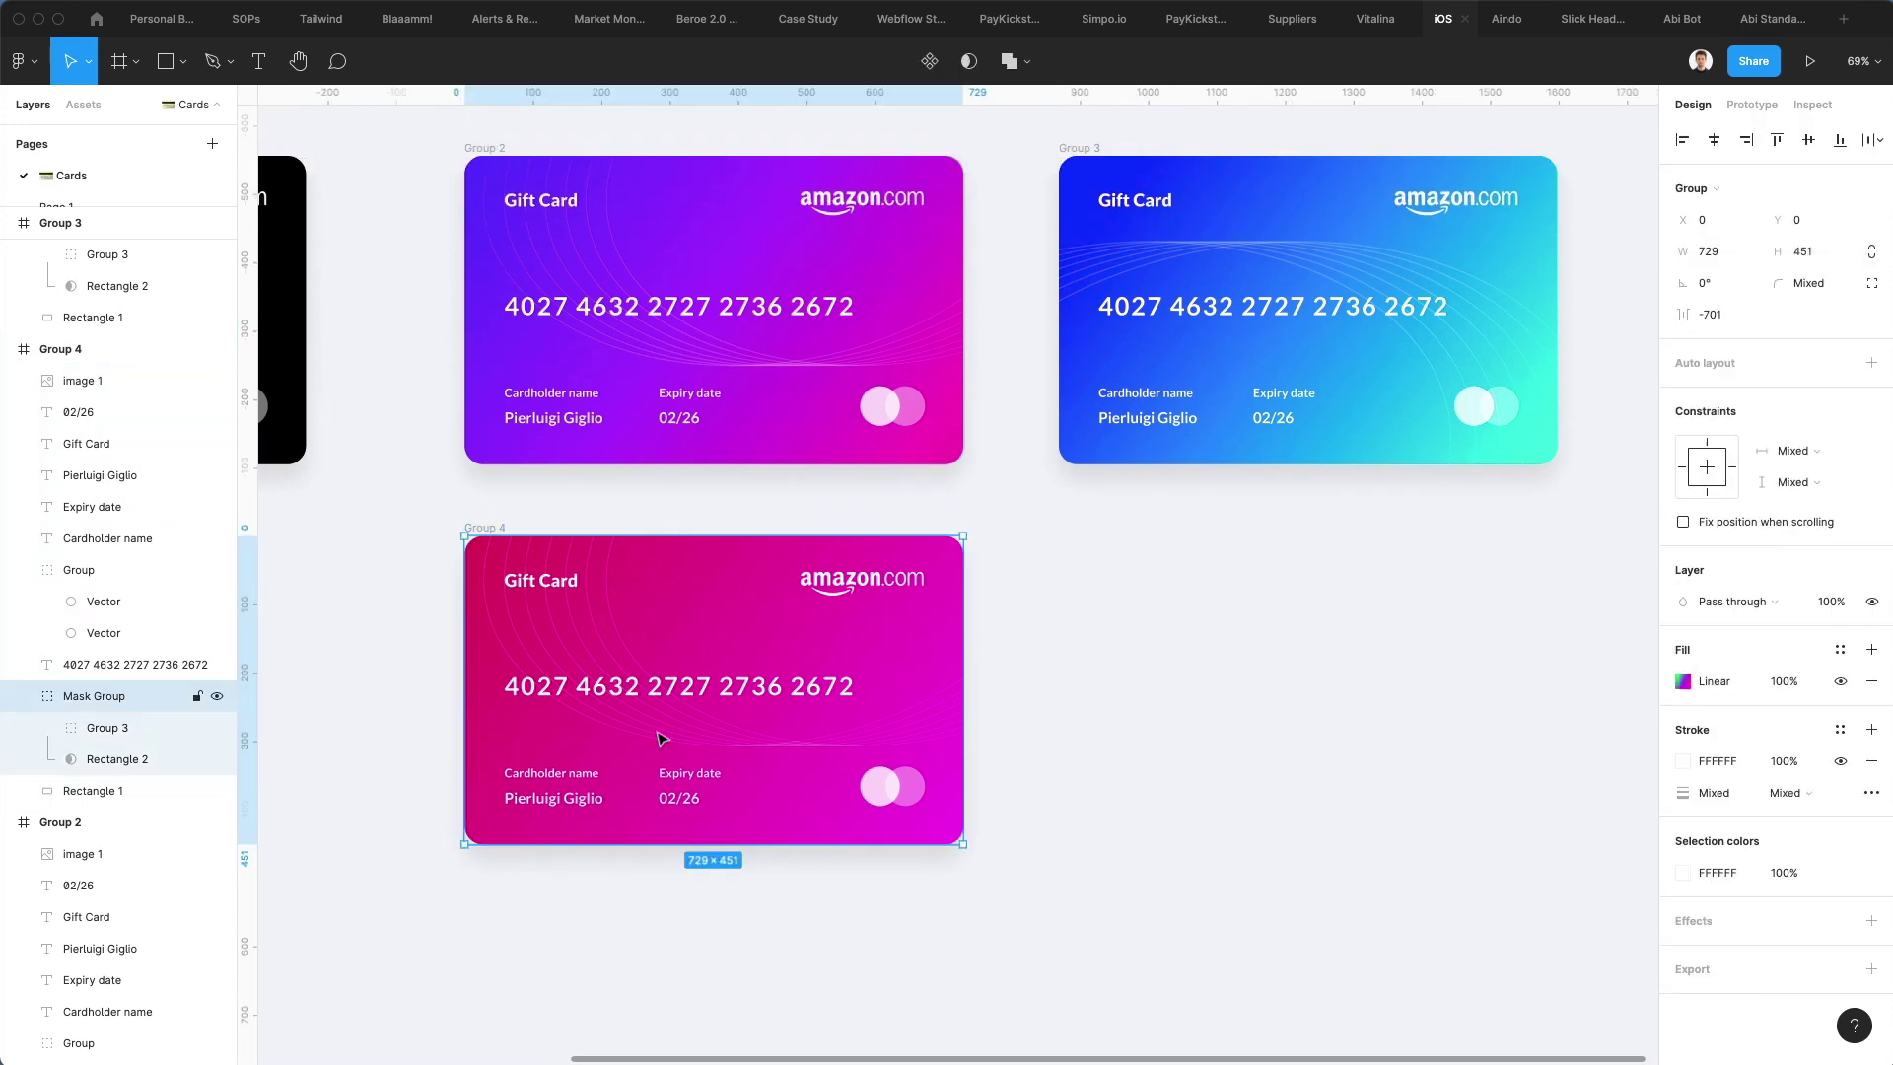
double_click(738, 733)
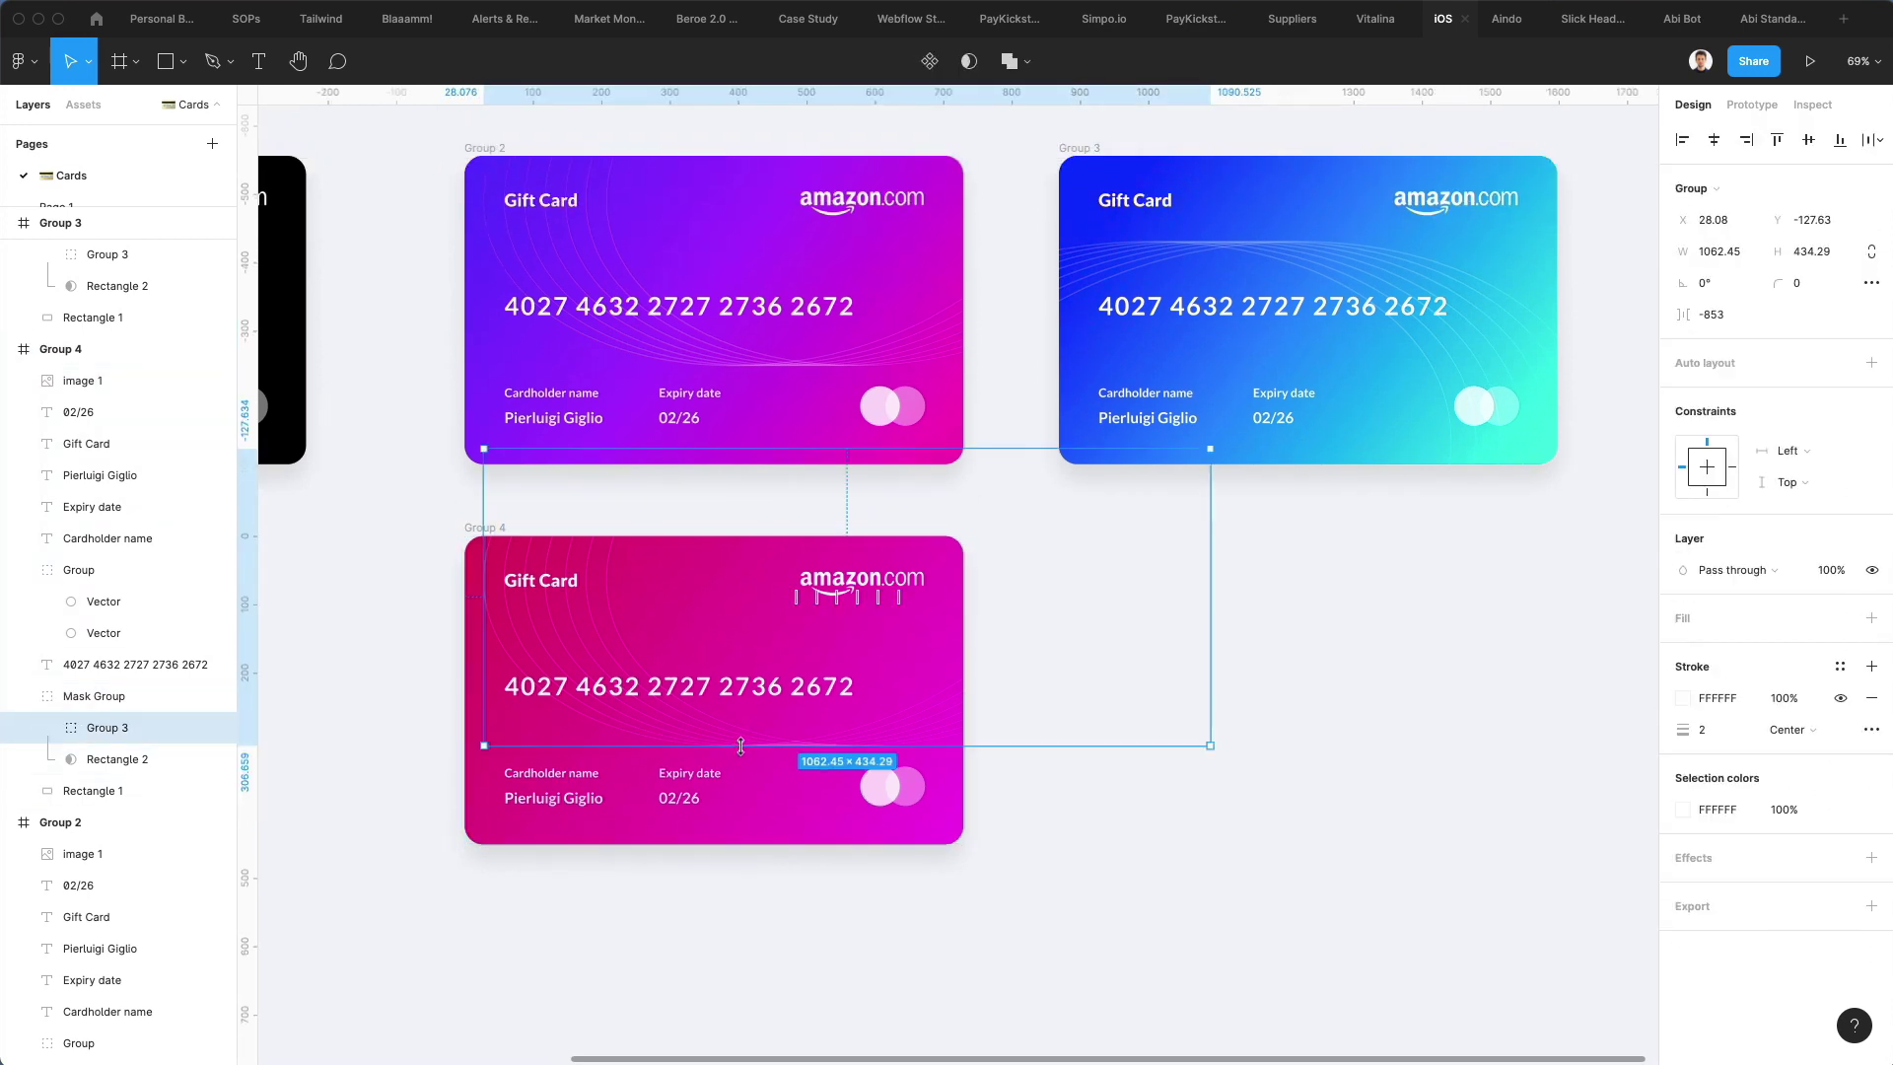
left_click(49, 730)
Draw a large circle with no fill and a 2 px white outline
left_click(184, 62)
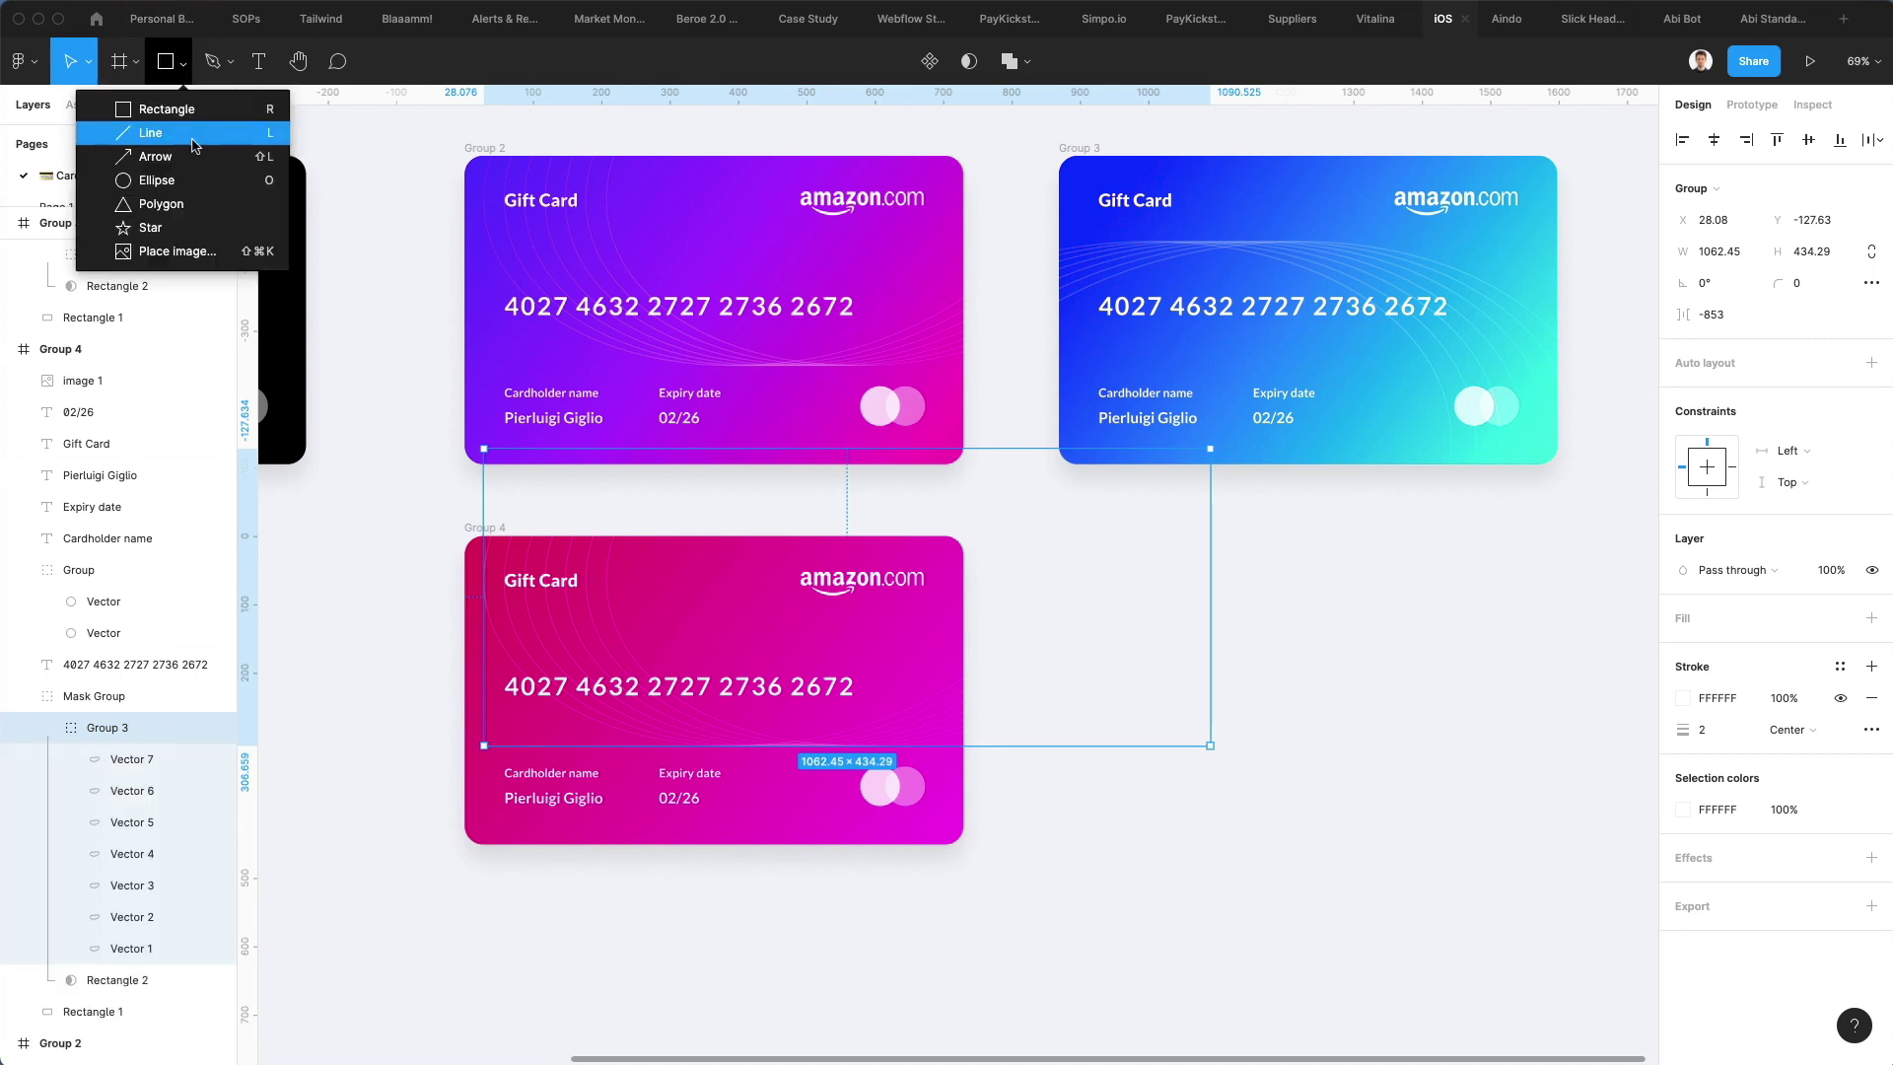
left_click(158, 179)
left_click_drag(715, 629, 914, 836)
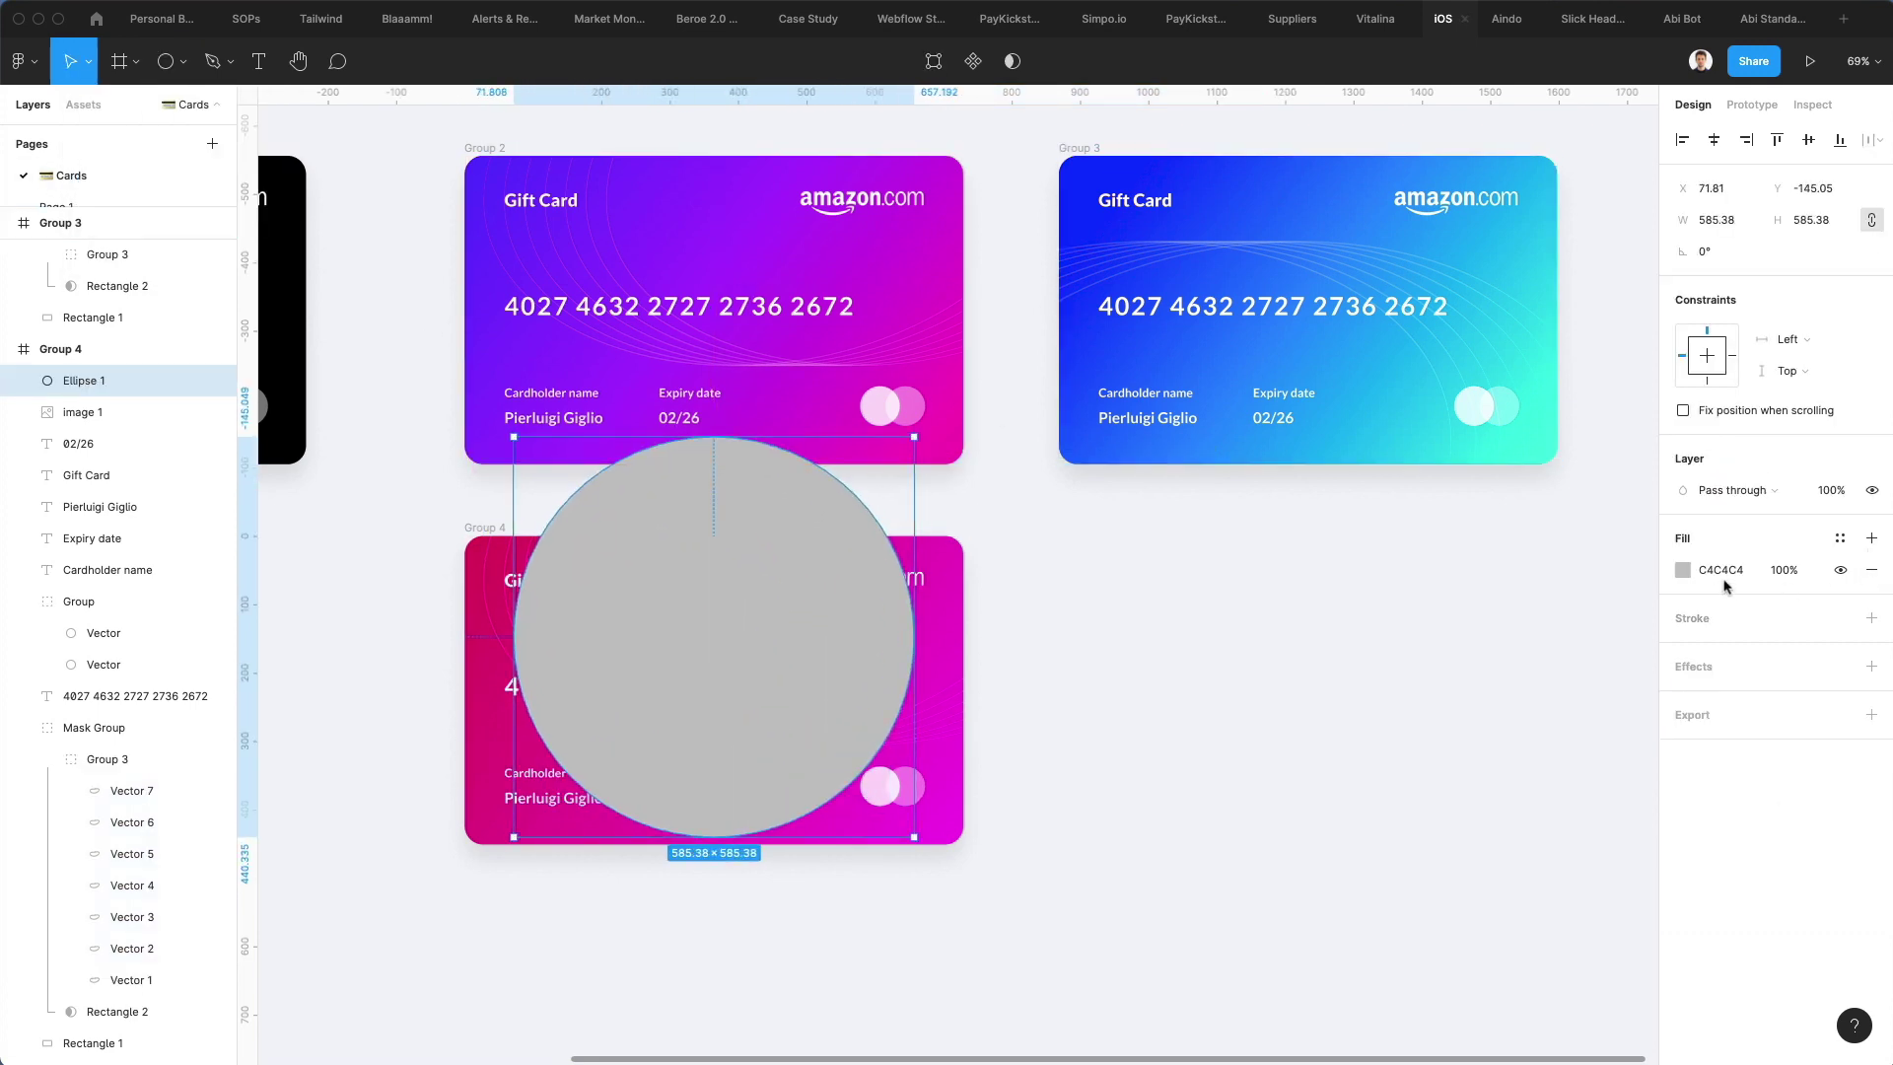
left_click(1691, 618)
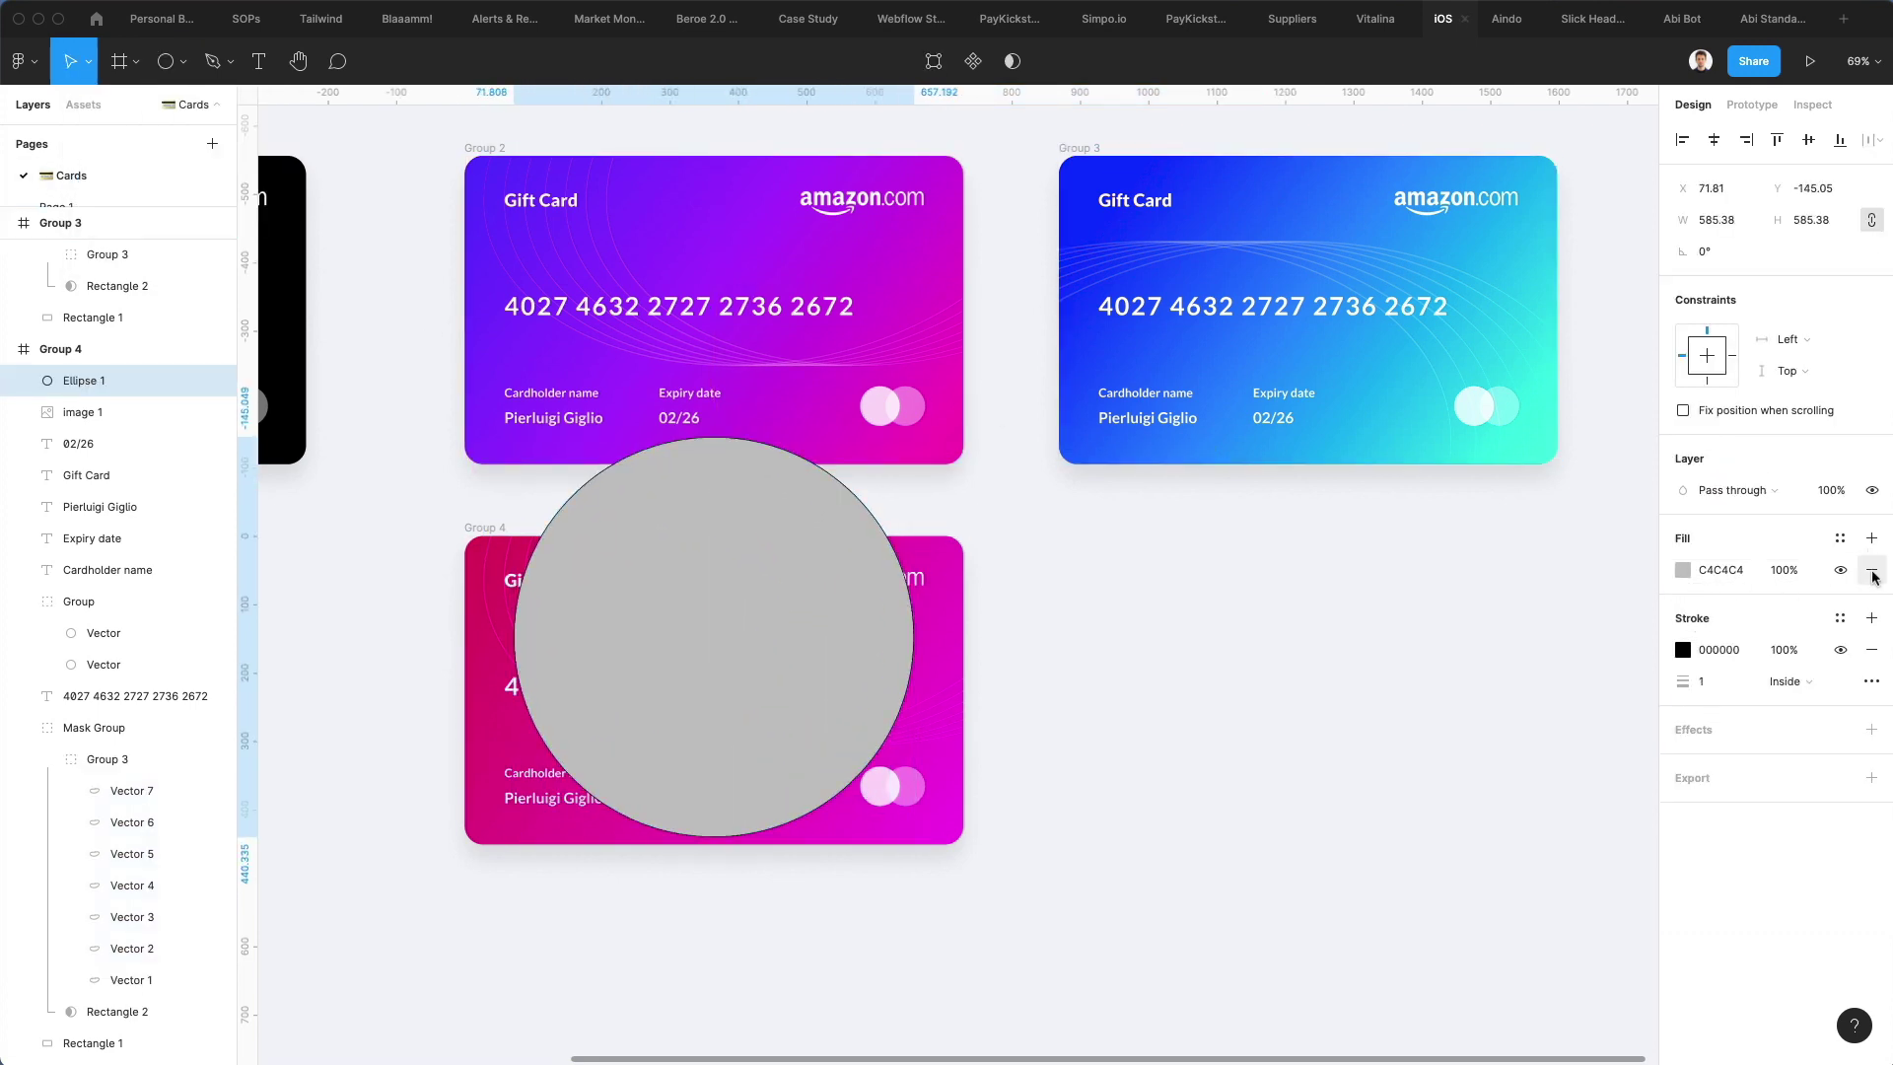
left_click(1871, 570)
left_click(1683, 618)
left_click(1424, 574)
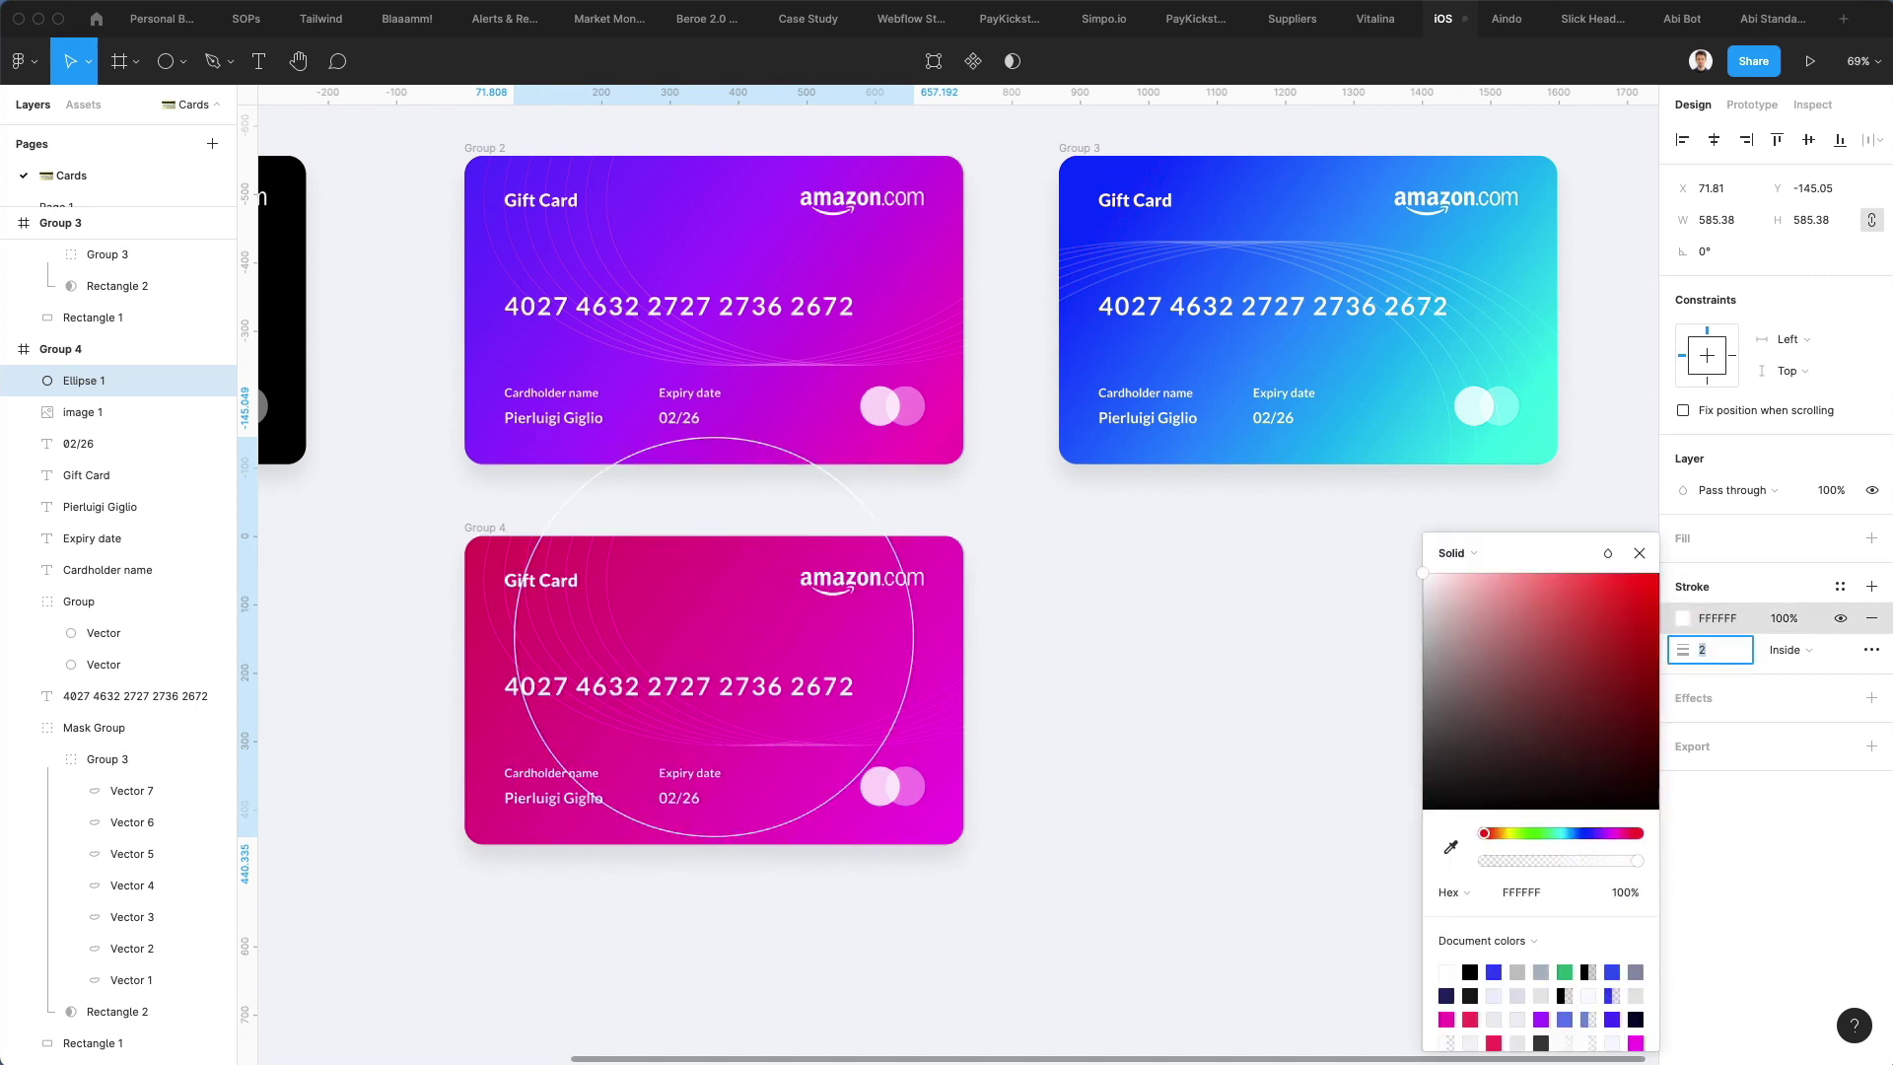
type("2")
key("Return")
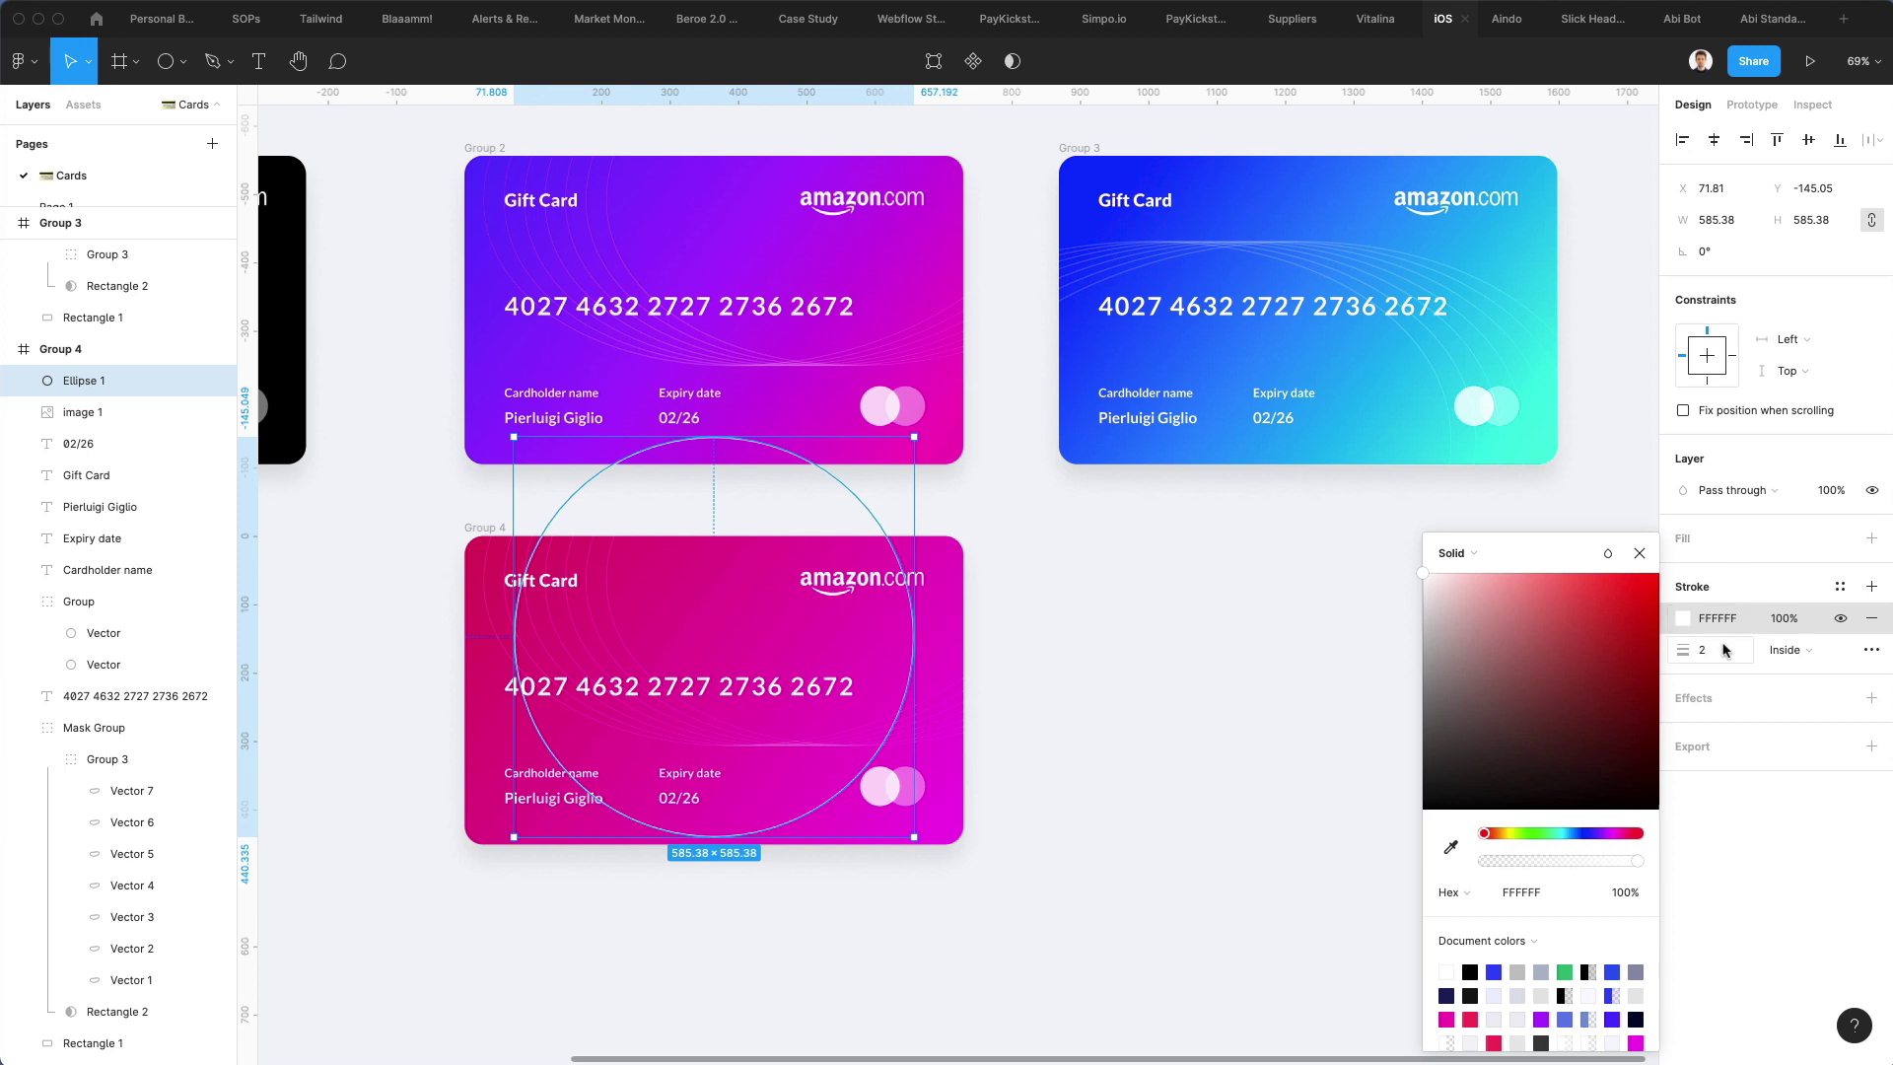
Lower the circle's opacity, ending at 30%
left_click(1819, 490)
type("70")
key("Return")
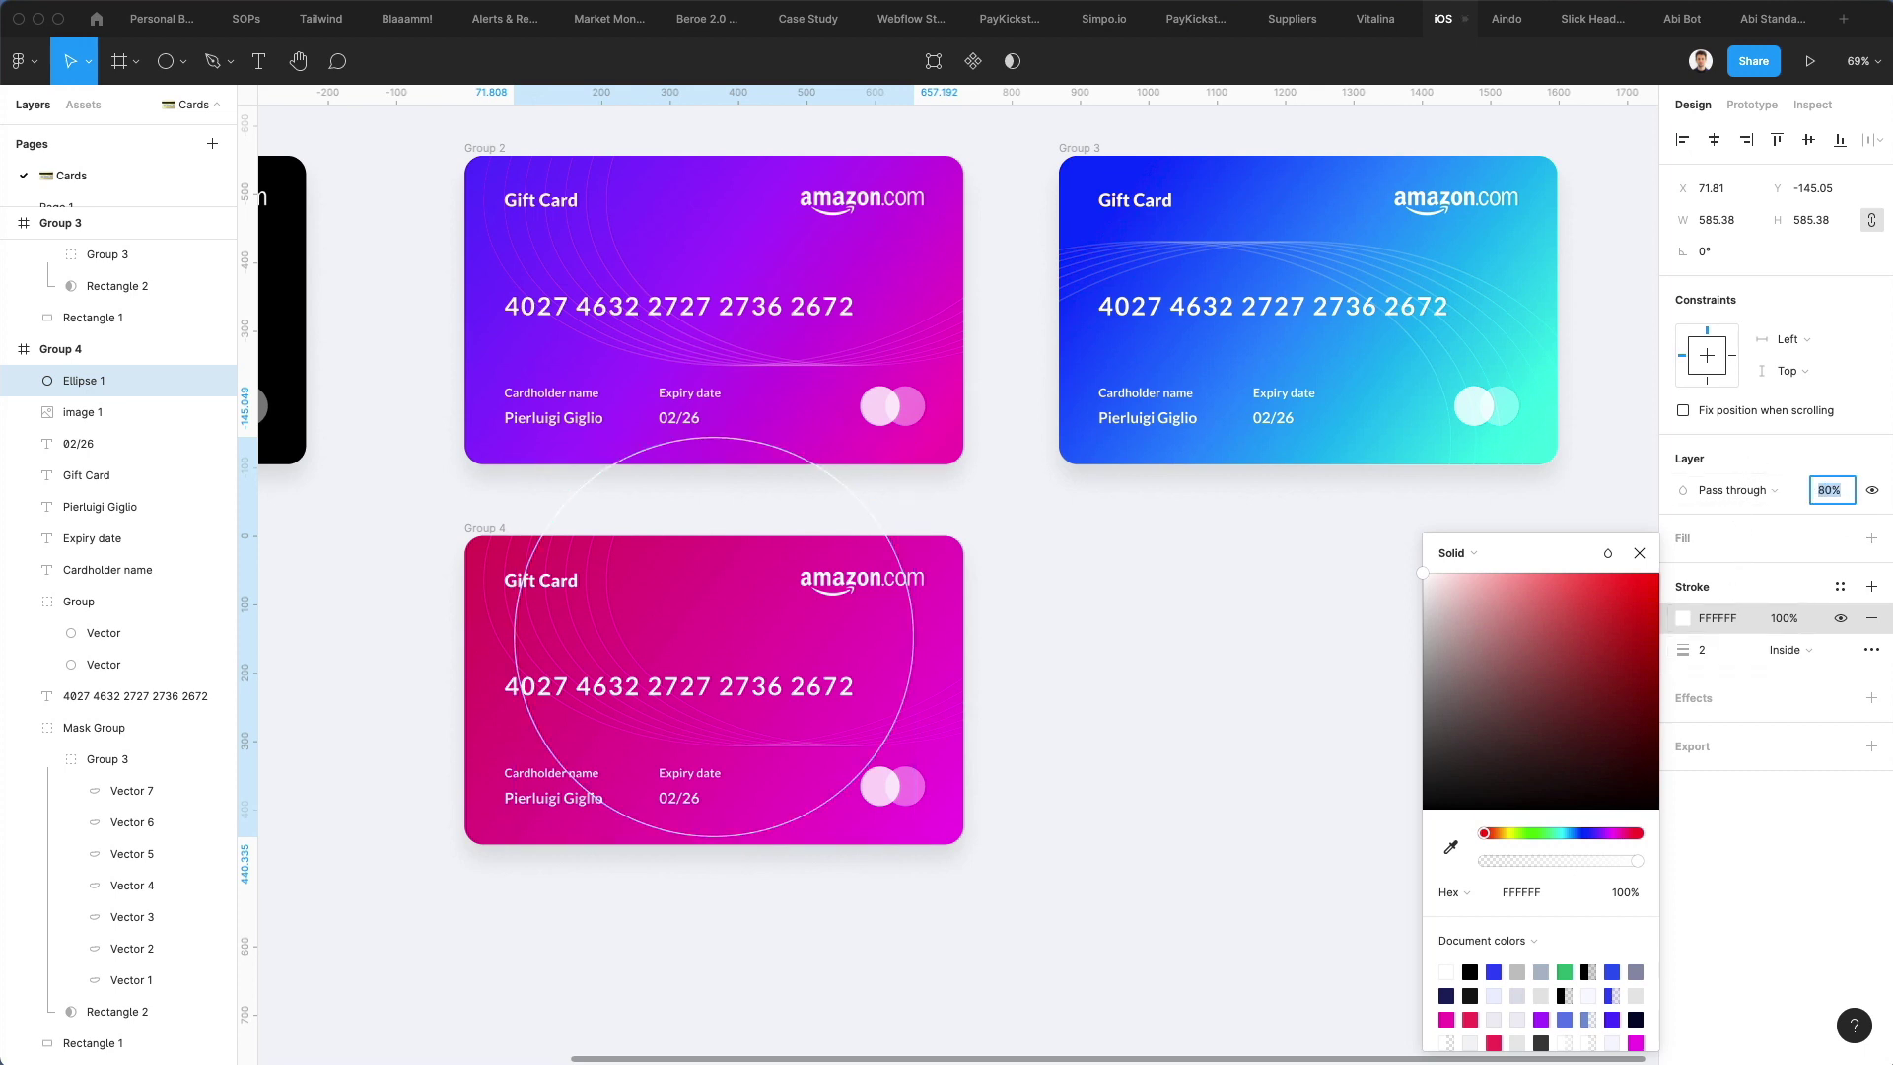
key("shift+Down")
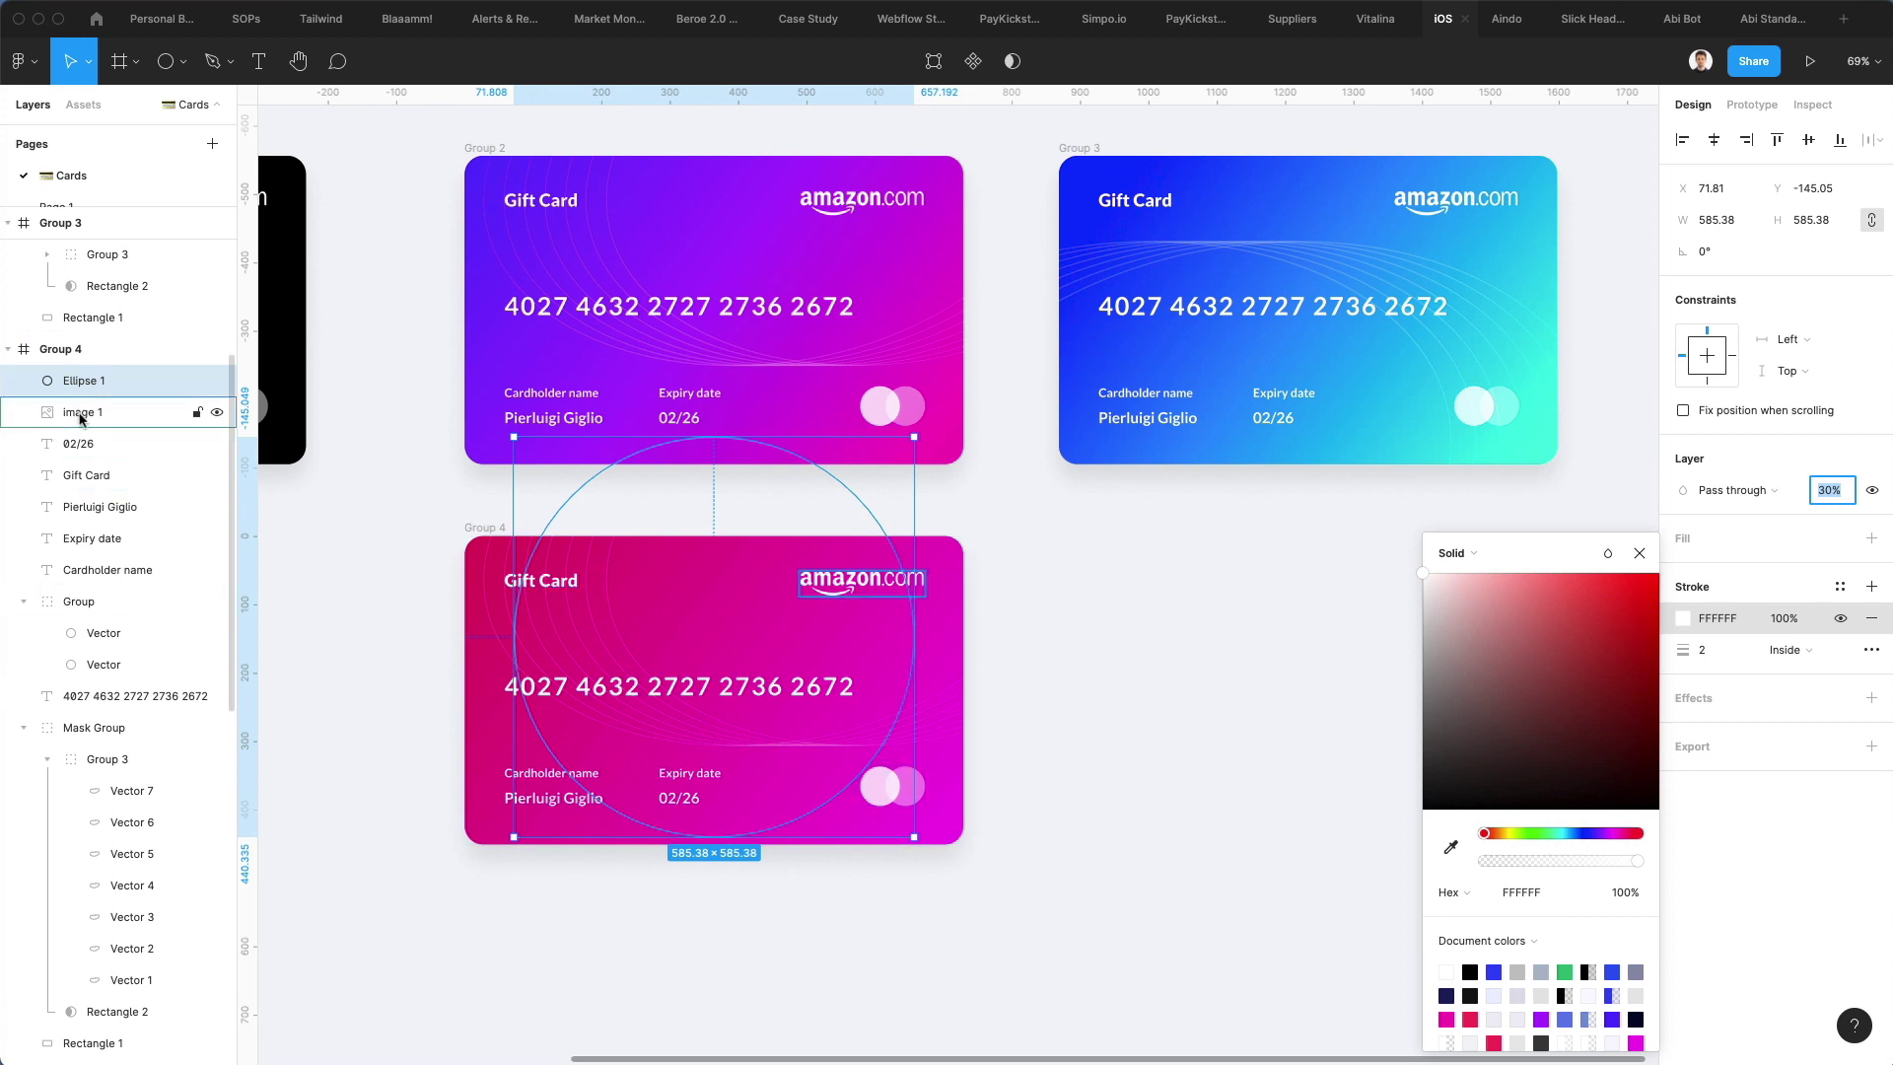
Move Ellipse 1 into the pattern group and delete the old Vector 1–7 lines
left_click(112, 767)
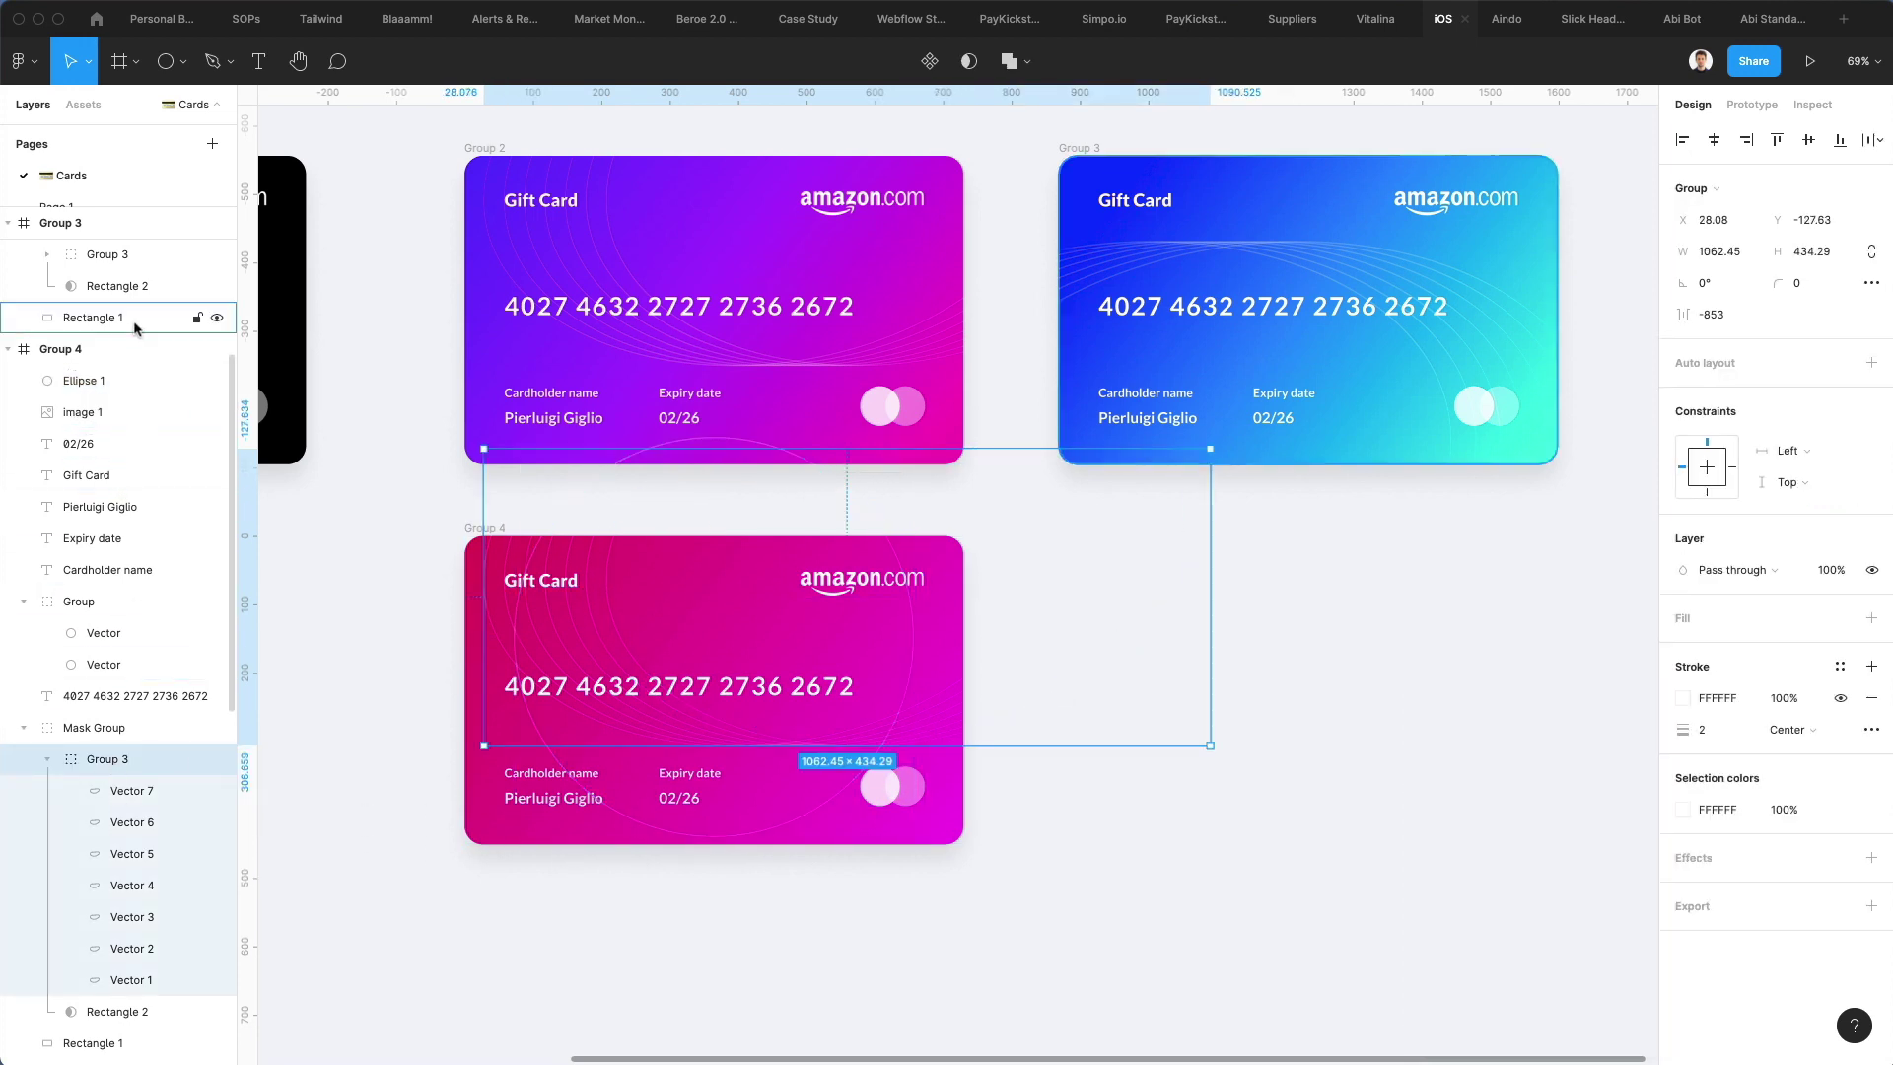
left_click_drag(108, 380, 117, 791)
left_click(136, 790)
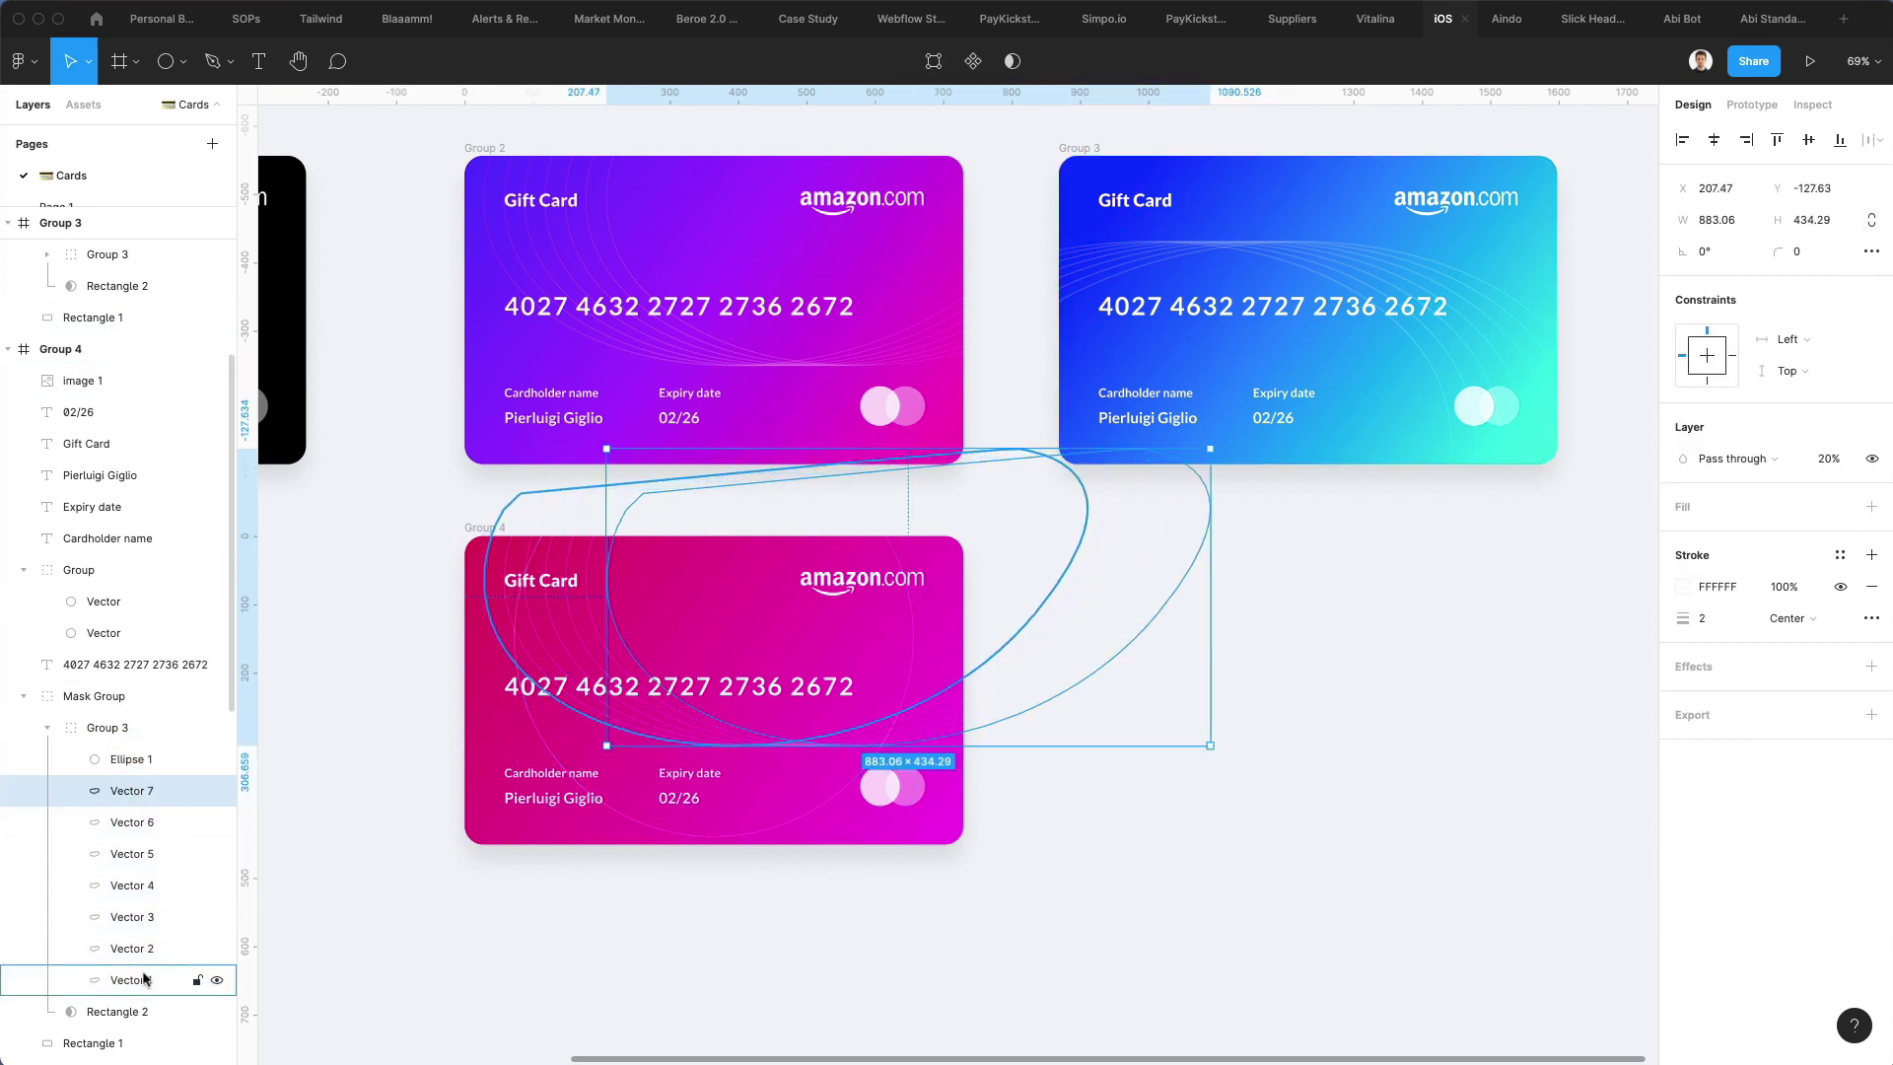
left_click(143, 980, "shift")
key("Delete")
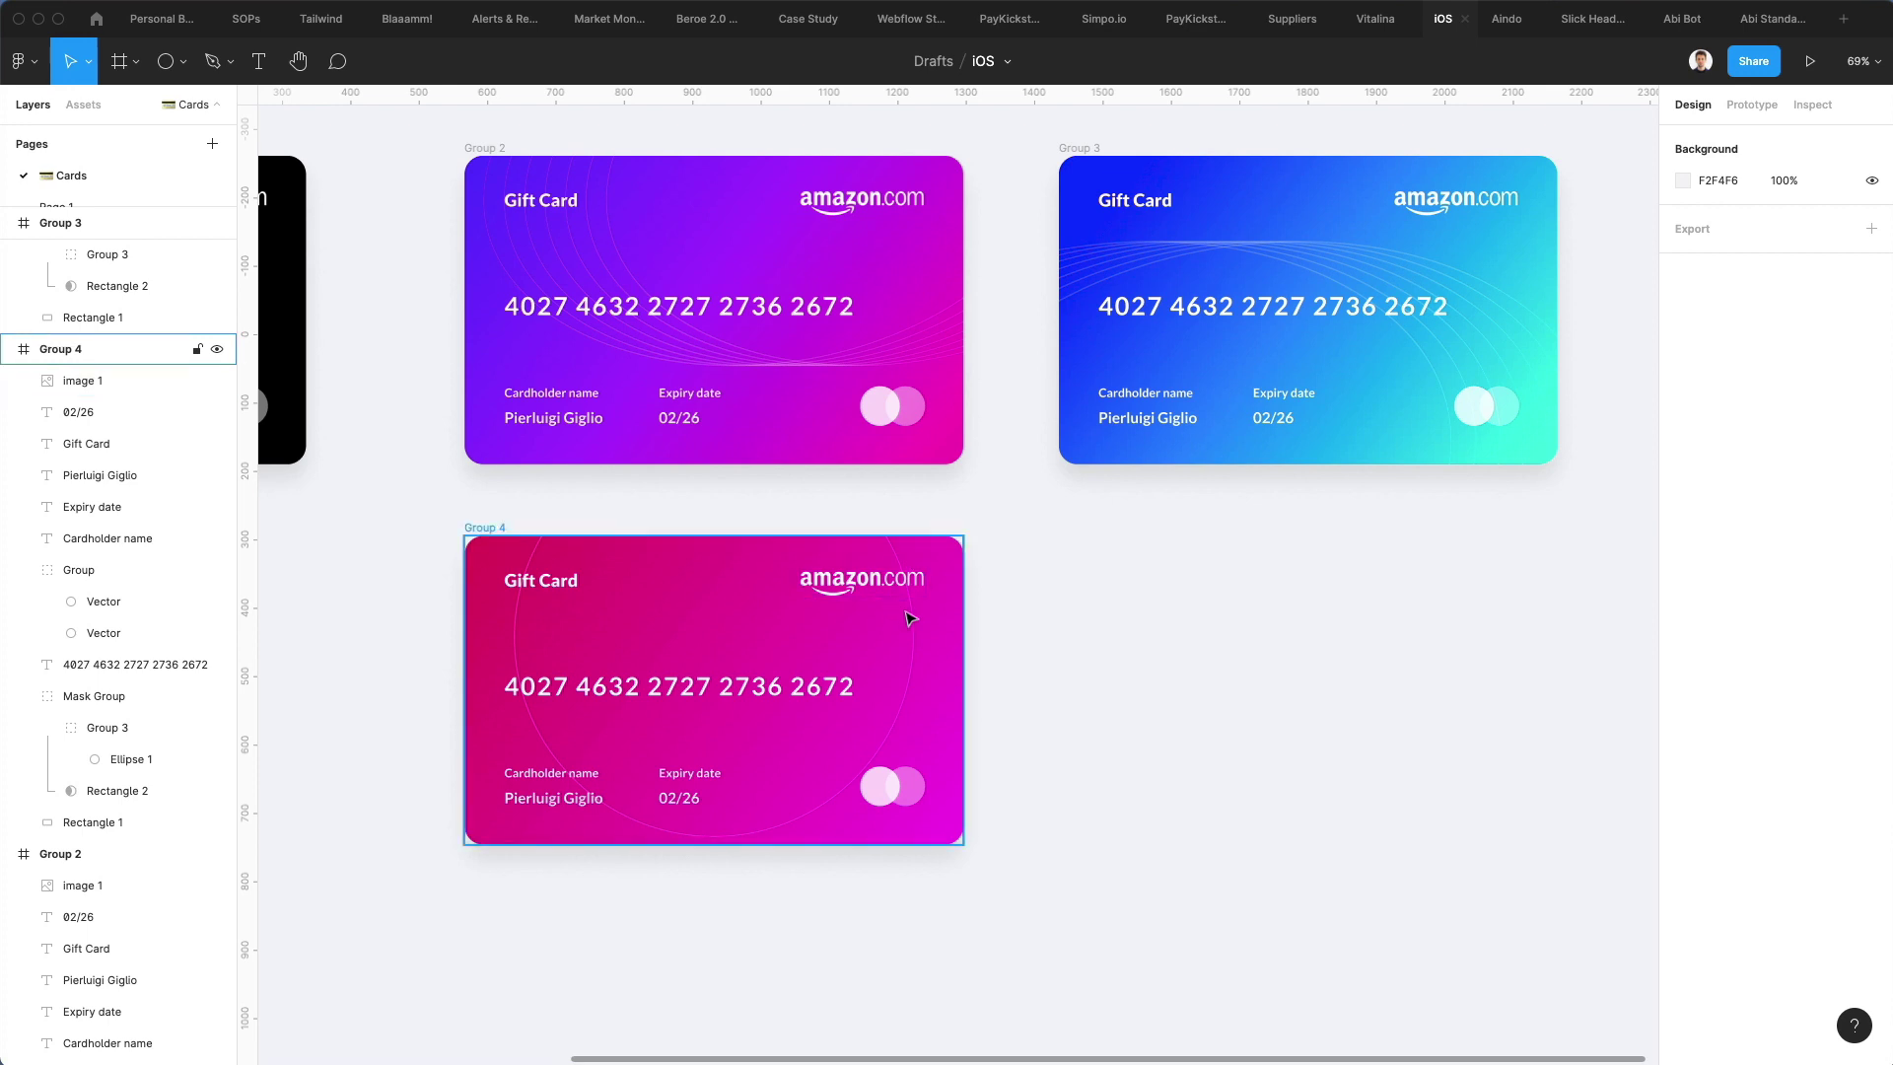
Move the circle group lower and duplicate it into a stack of five slightly offset copies
double_click(911, 618)
double_click(909, 612)
left_click_drag(908, 611, 752, 495)
mouse_move(746, 577)
left_mouse_down()
mouse_move(755, 617)
mouse_move(747, 600)
left_mouse_up()
key("ctrl+d")
key("ctrl+d")
key("ctrl+d")
key("ctrl+d")
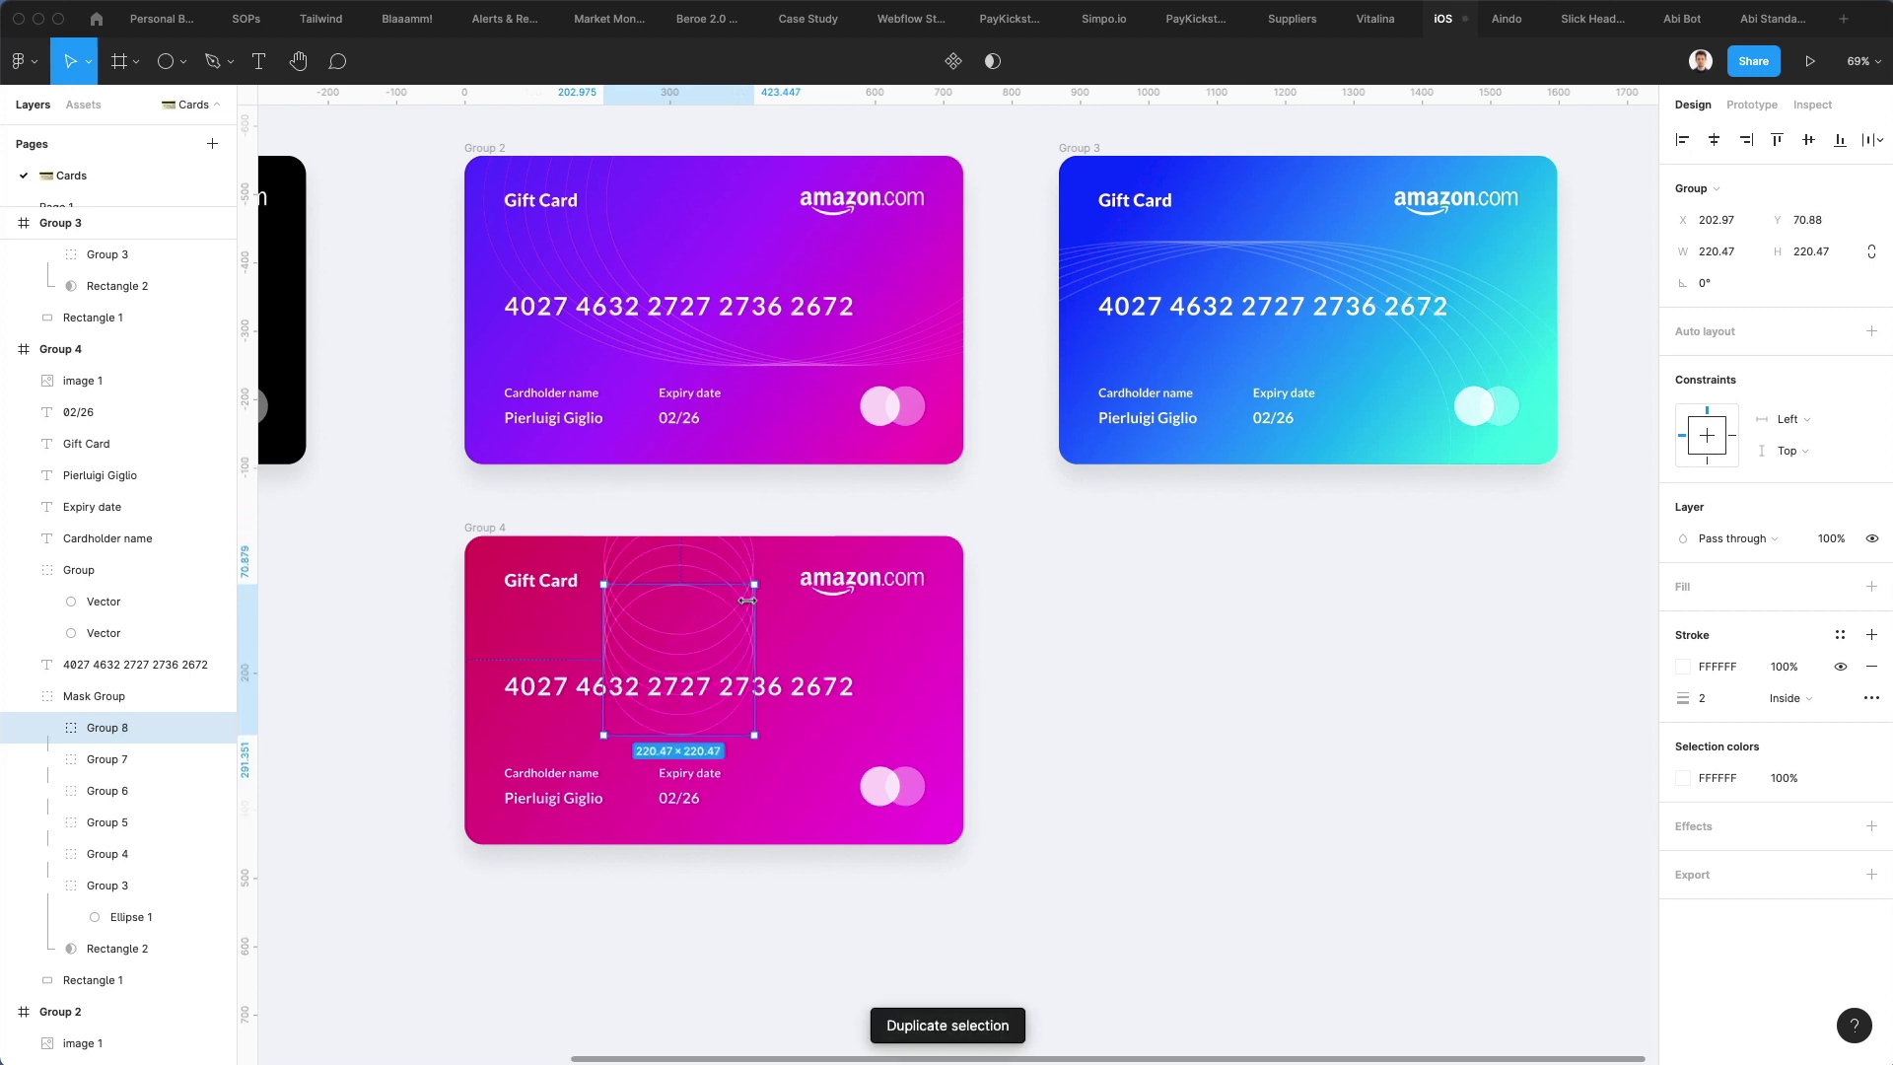
key("ctrl+z")
key("ctrl+z")
key("ctrl+z")
key("ctrl+z")
key("ctrl+z")
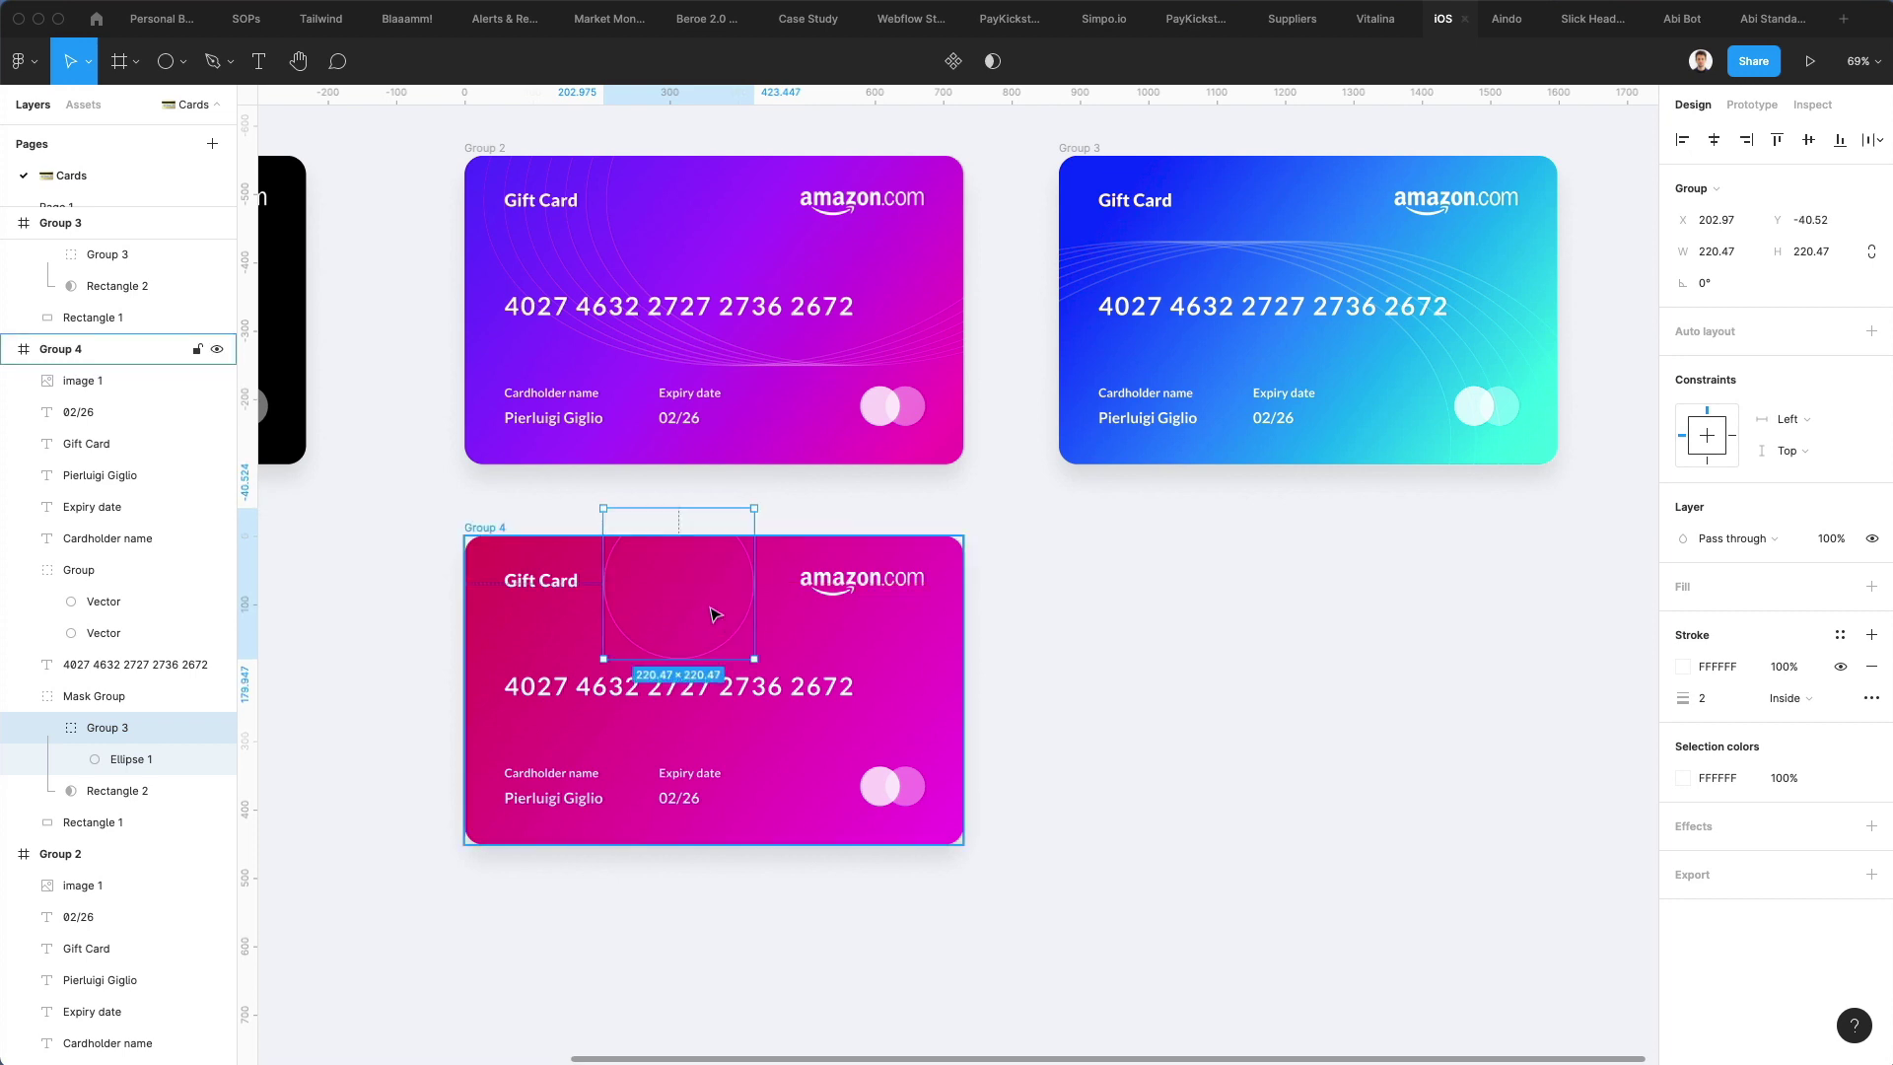
key("alt")
left_click_drag(716, 590, 717, 602)
key("ctrl+d")
key("ctrl+d")
key("ctrl+d")
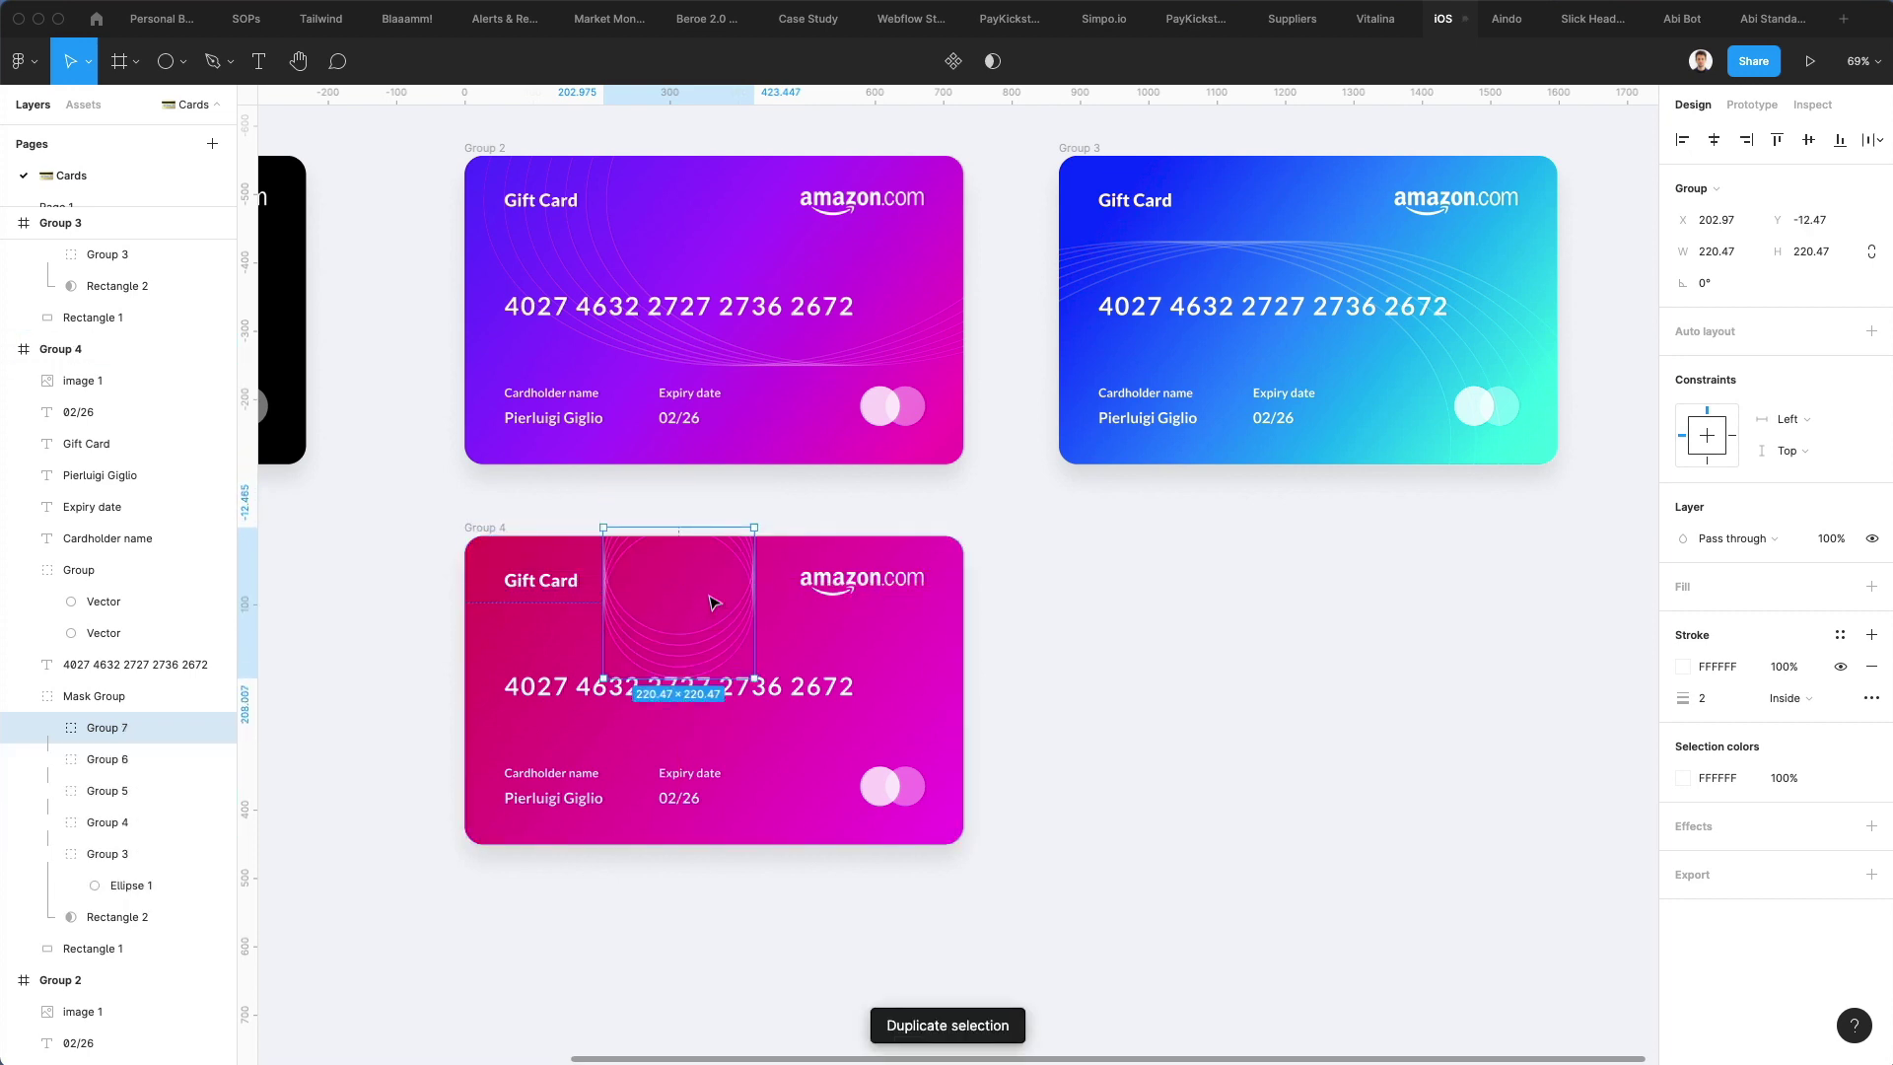
Scale Groups 3–7 to 729 × 208.64 across the card's lower half
left_click(109, 853, "shift")
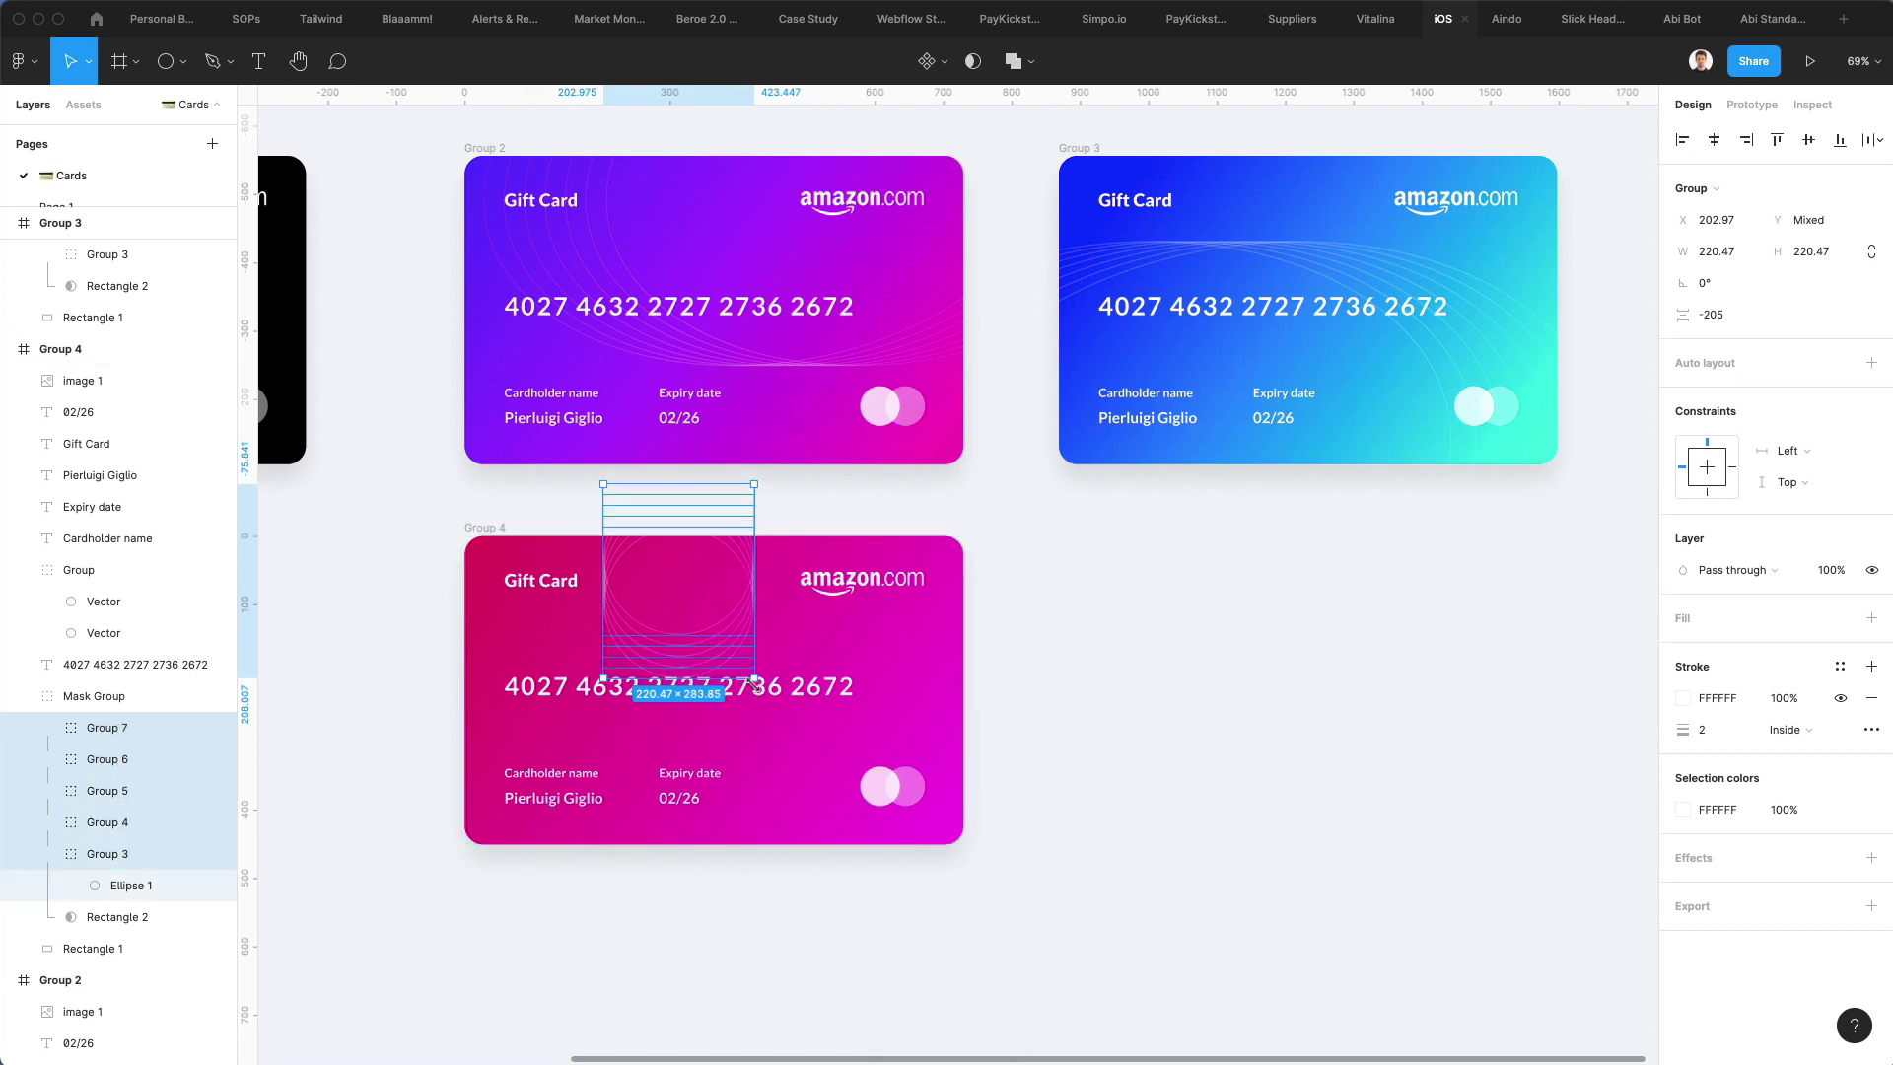
left_click_drag(754, 678, 1018, 921)
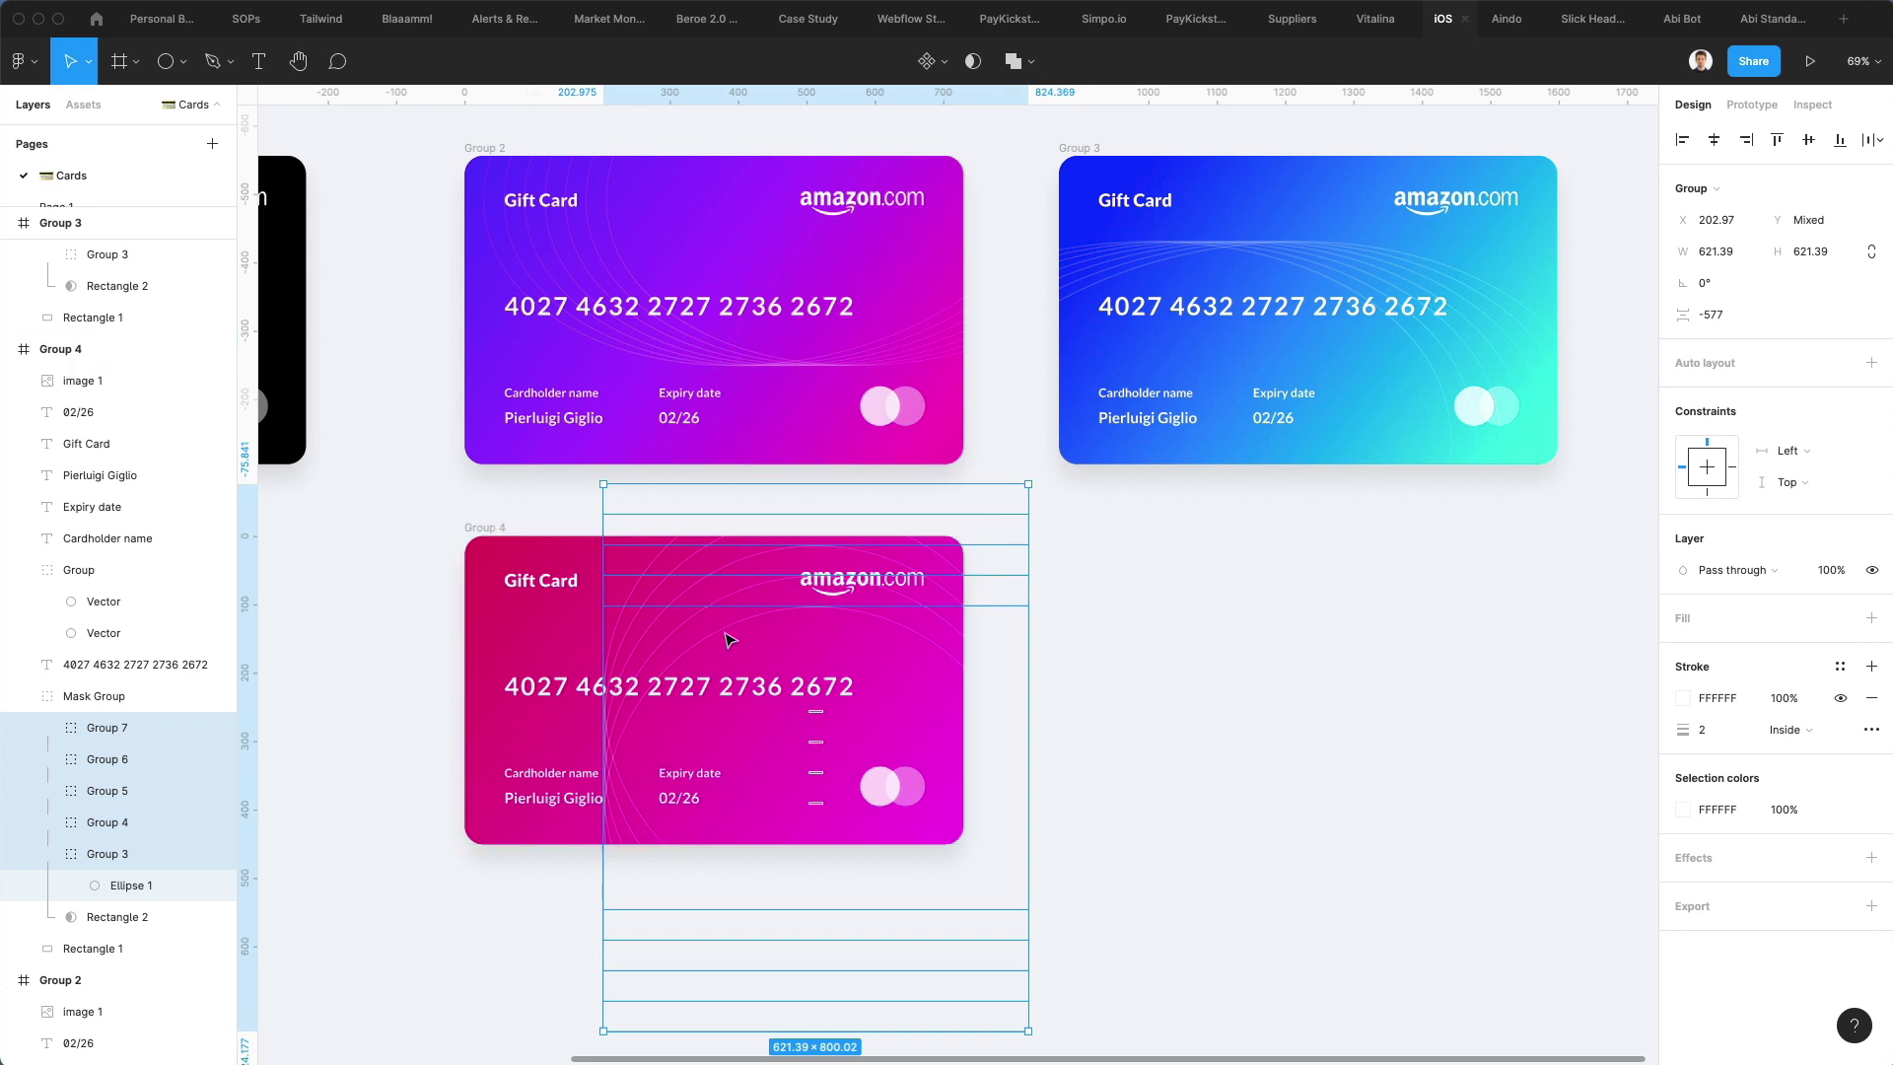
left_click_drag(730, 634, 533, 854)
left_click_drag(837, 818, 962, 812)
left_click_drag(414, 917, 461, 899)
left_click_drag(676, 725, 727, 714)
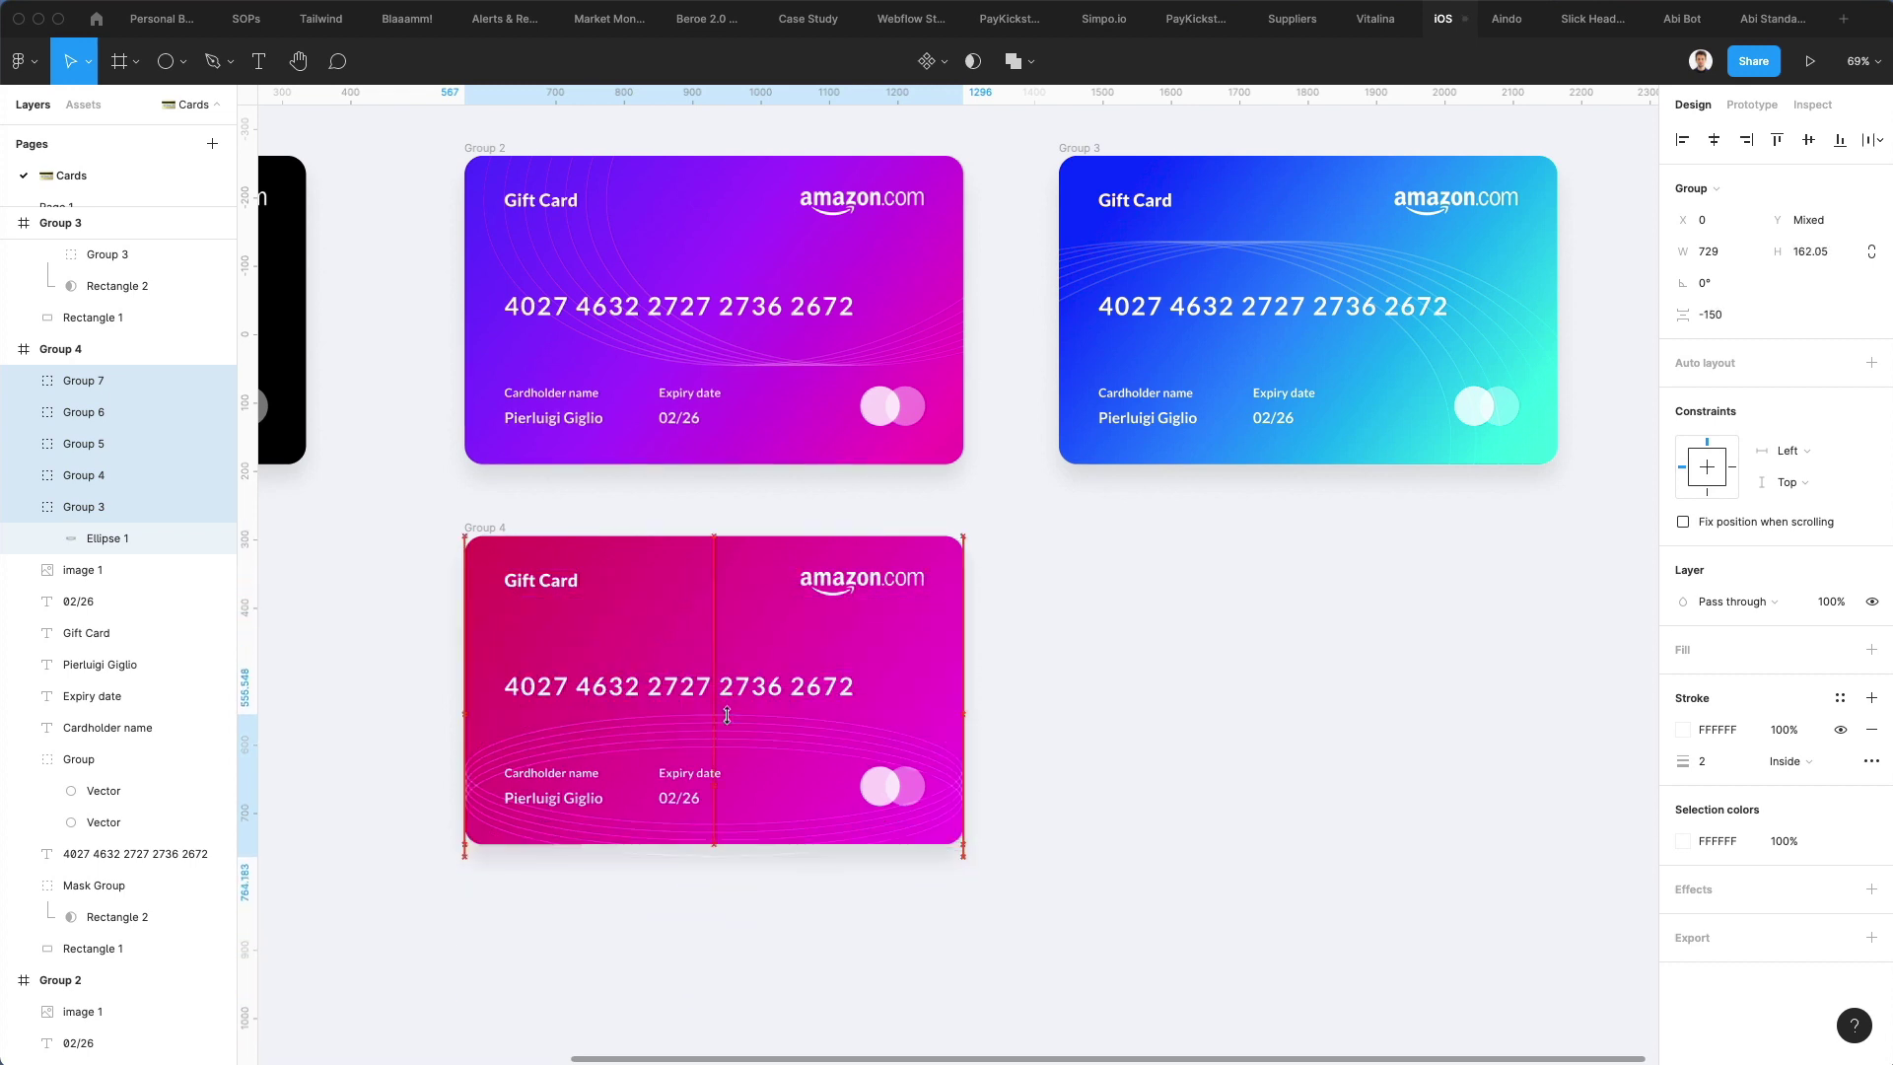
key("Down")
key("Down")
key("Down")
key("Down")
key("Down")
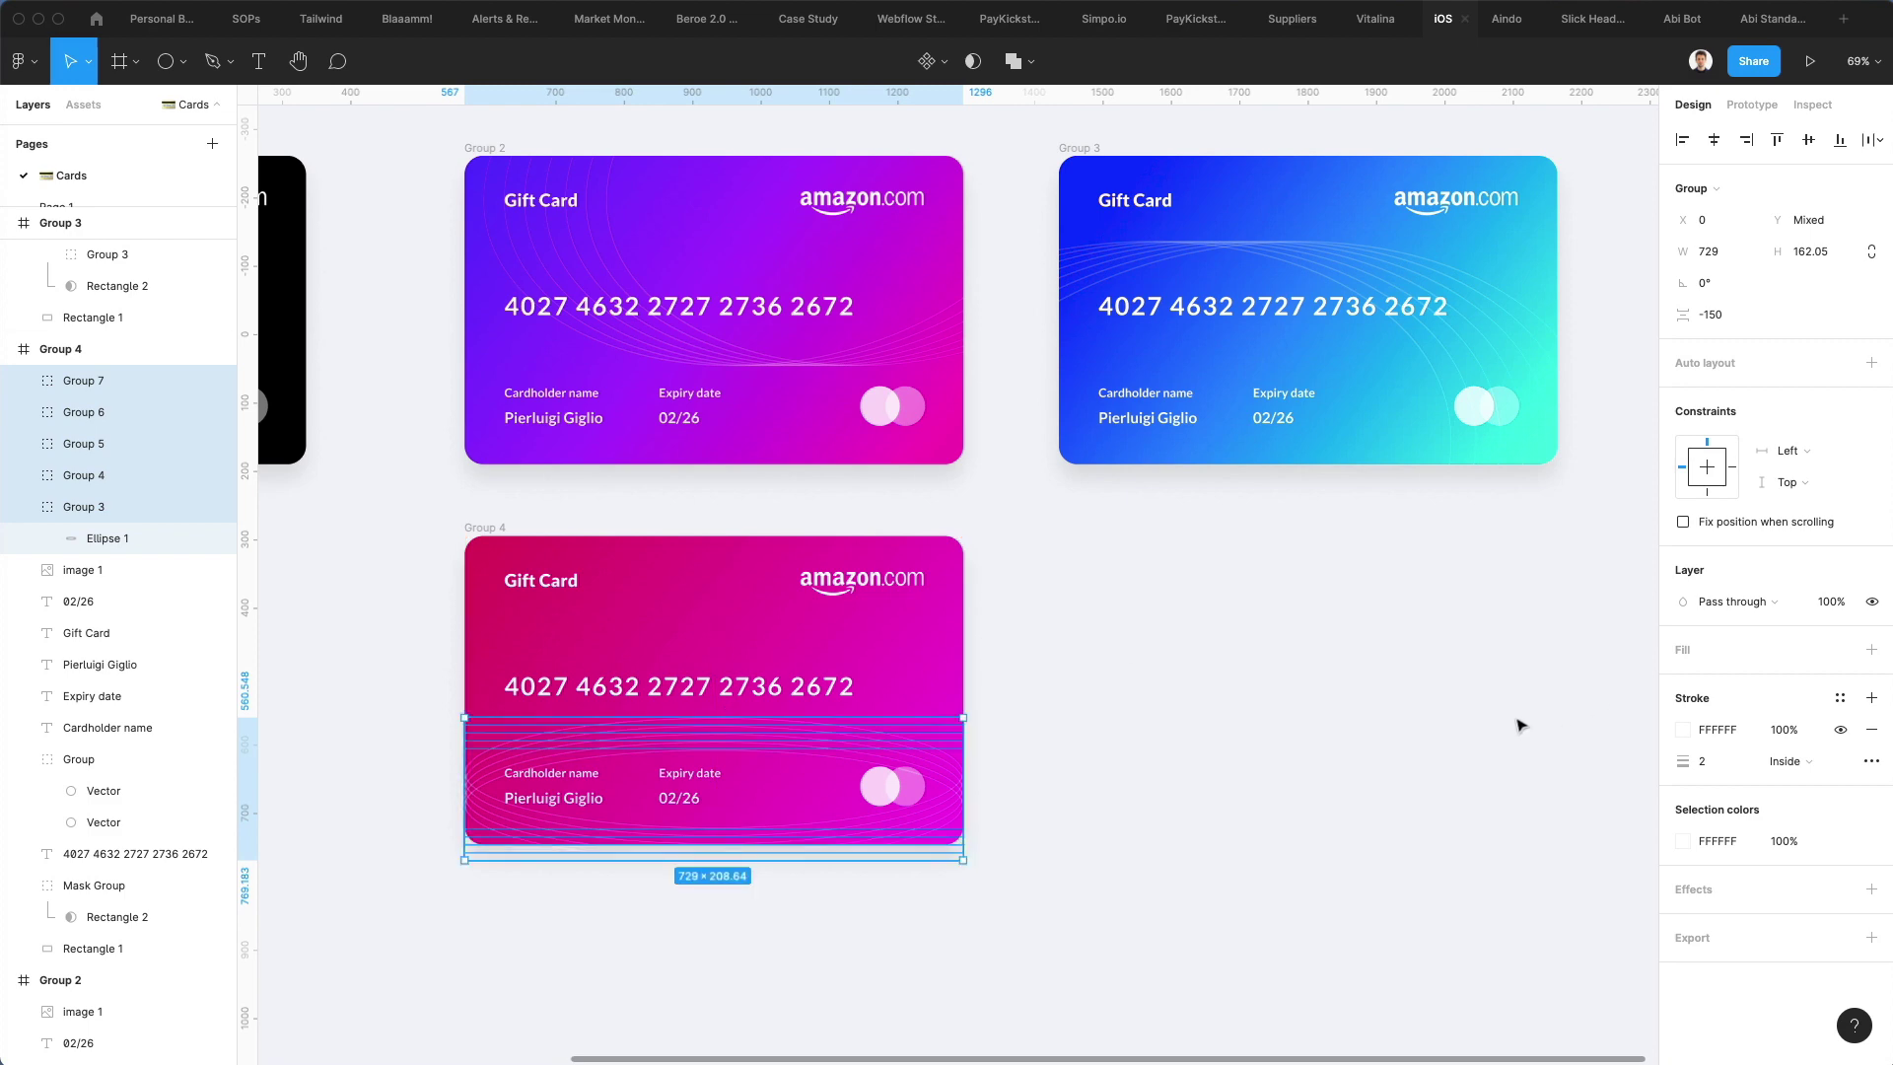
Duplicate the blue-cyan card below the original
left_click(1134, 710)
scroll(1027, 706, "down", 5)
scroll(1027, 706, "up", 2)
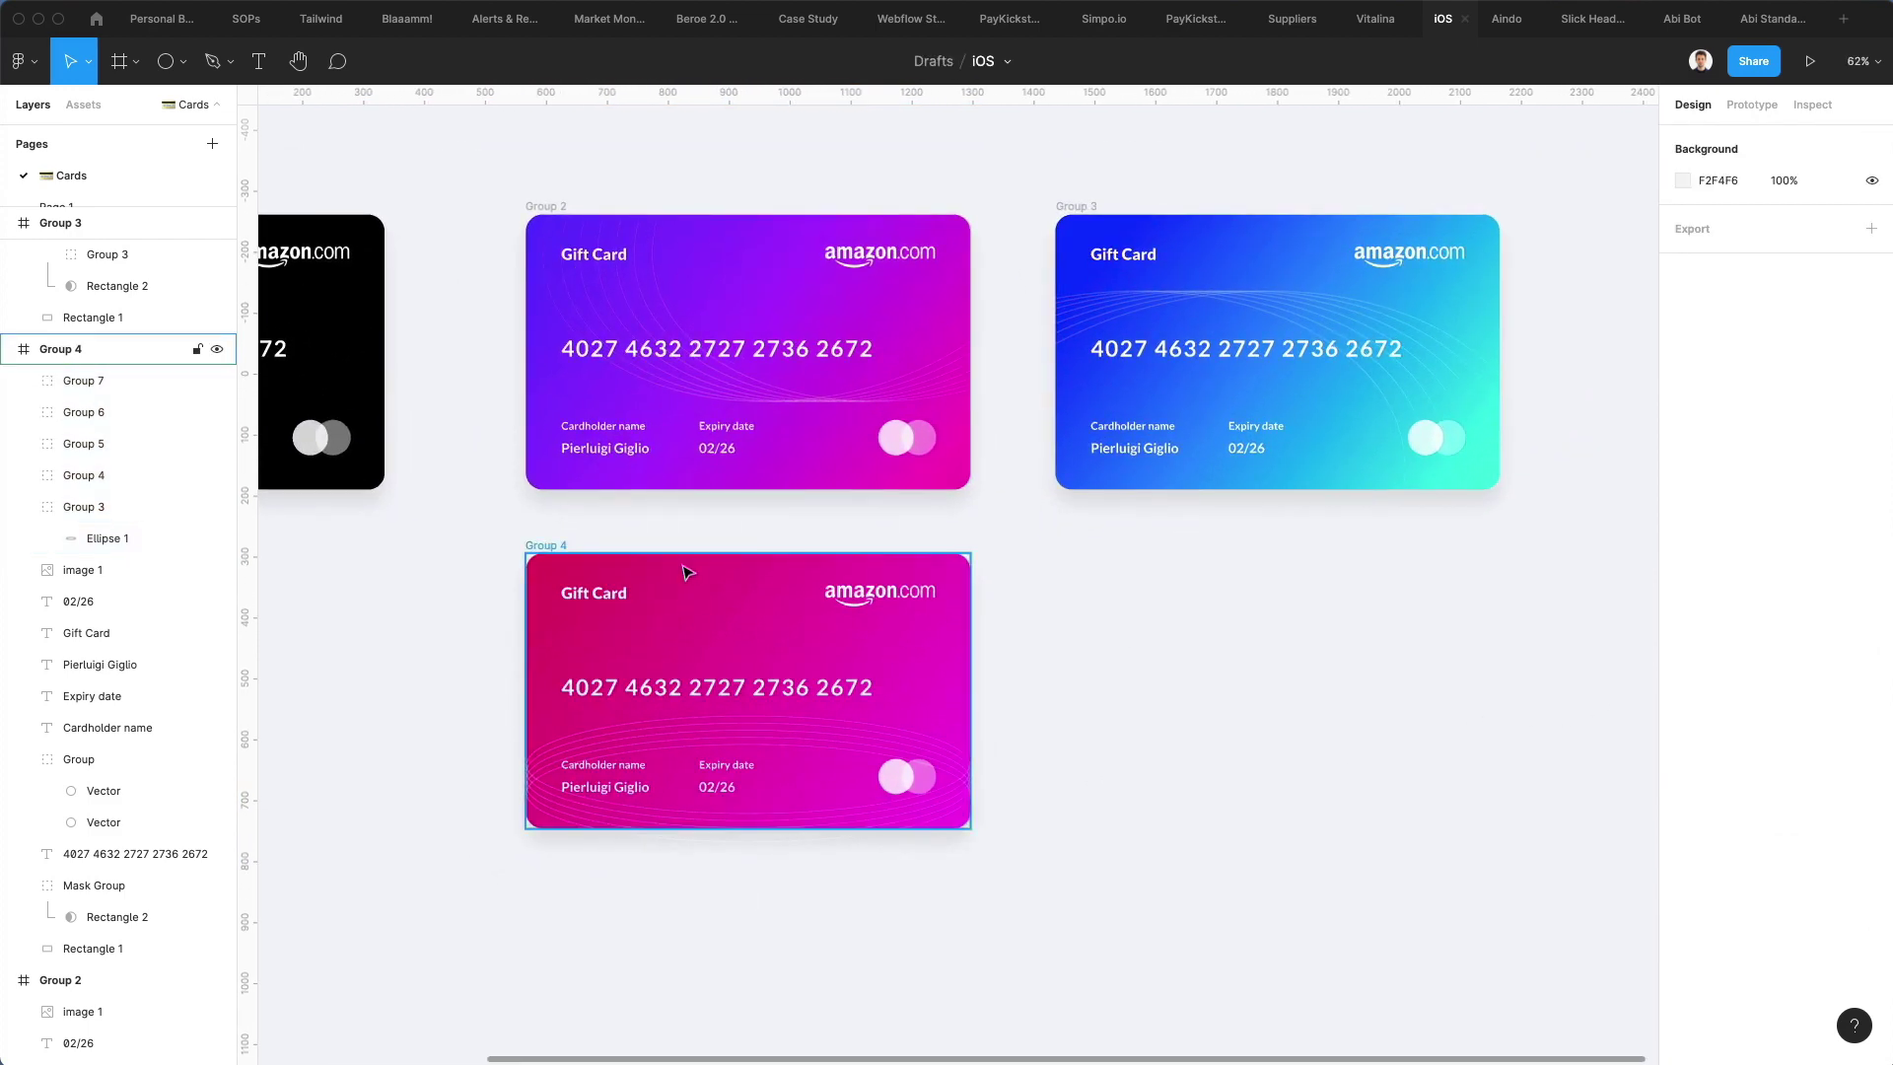
left_click_drag(1016, 190, 1457, 499)
left_click_drag(1229, 253, 1205, 570)
Turn the first gradient colour of the copy's selected shape green
scroll(1252, 591, "right", 4)
left_click(1458, 595)
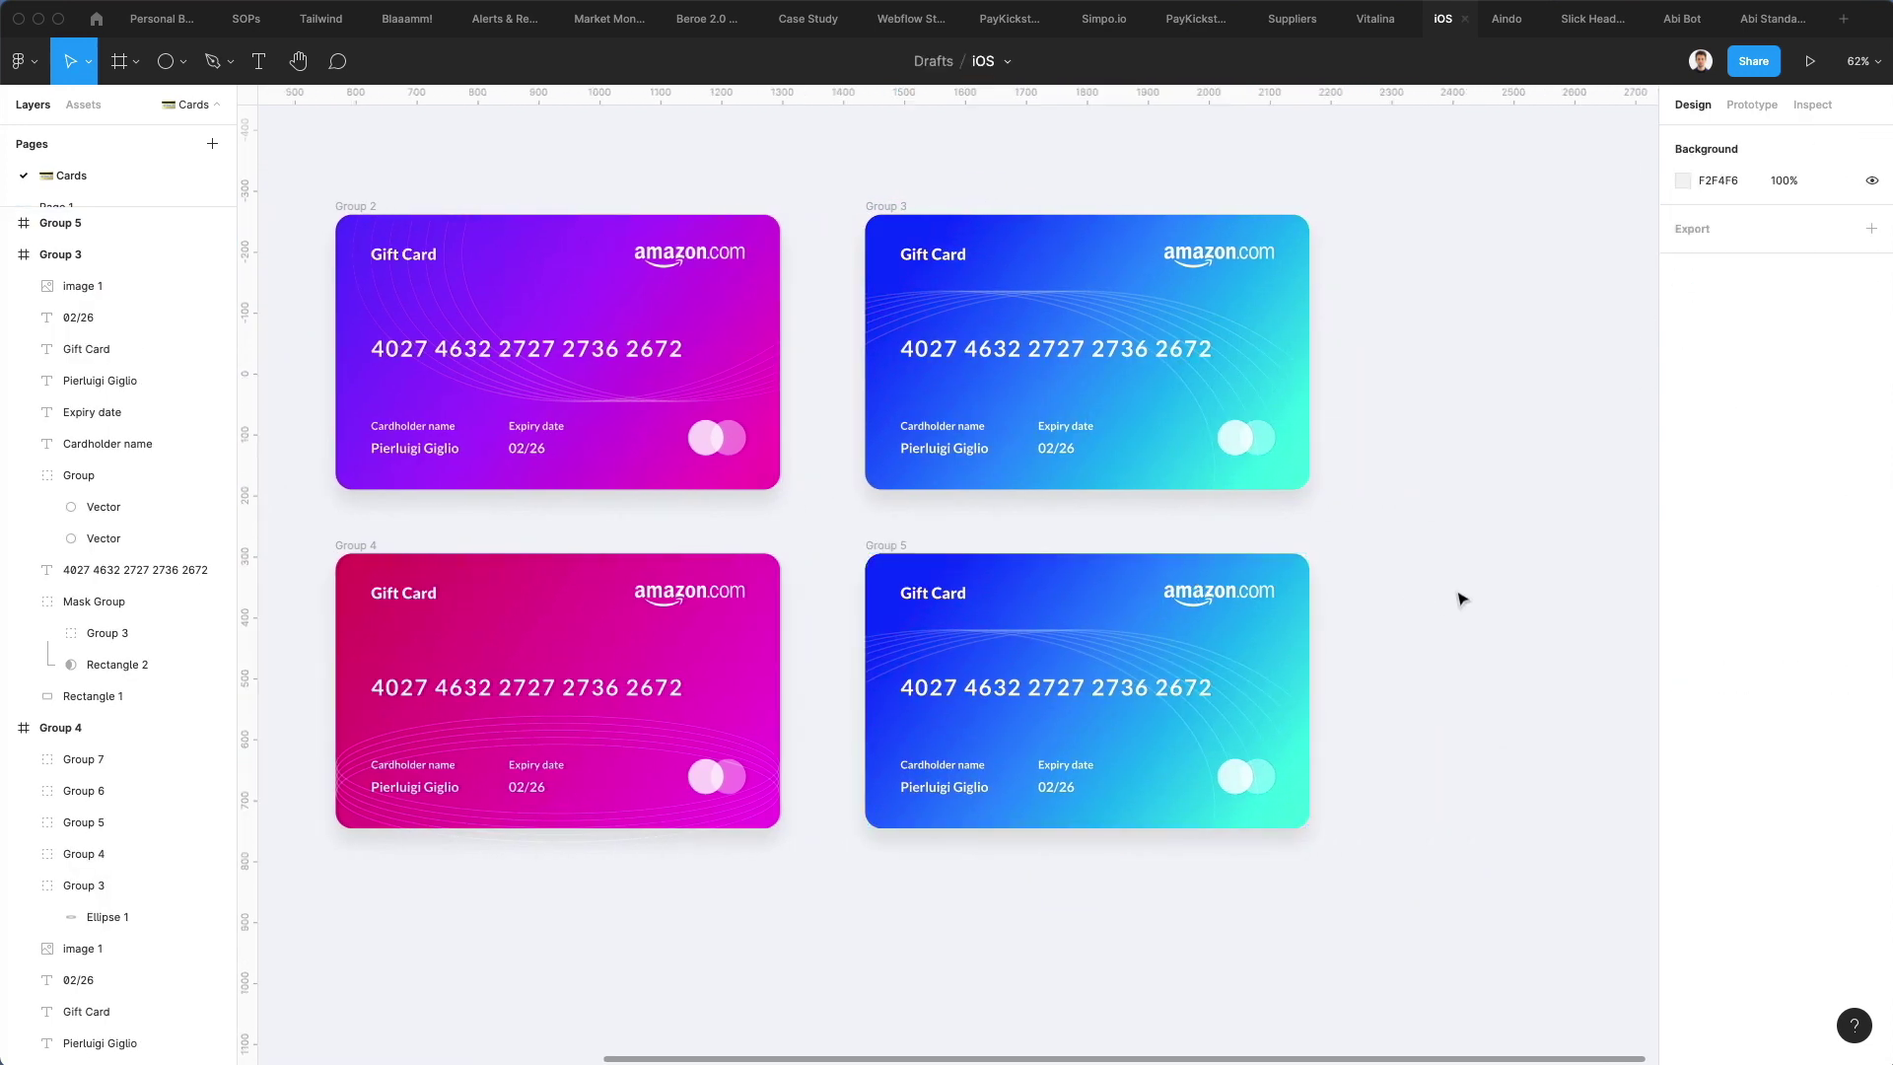
left_click(1028, 596, "super")
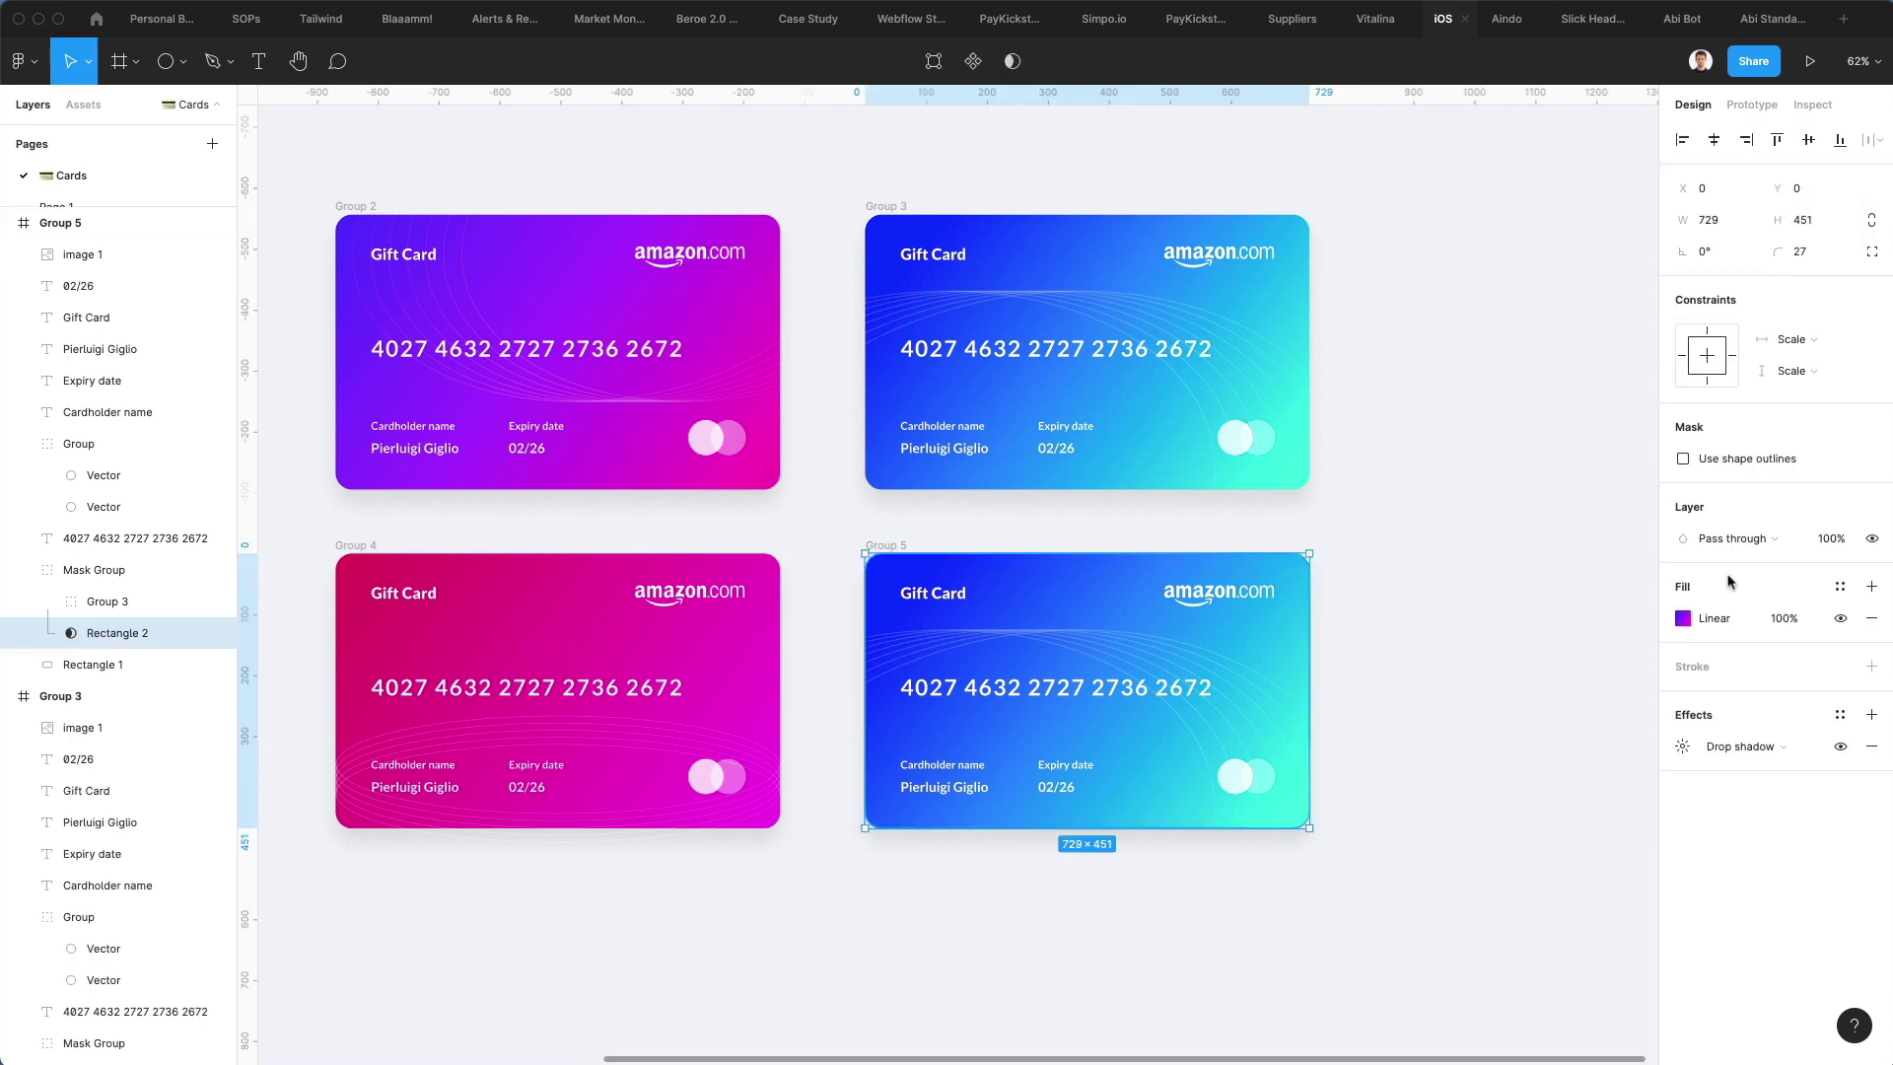
left_click(1683, 618)
left_click_drag(1557, 836, 1540, 836)
key("Escape")
Set the background's first stop to darker green and paste that green into the middle stop
left_click(890, 622)
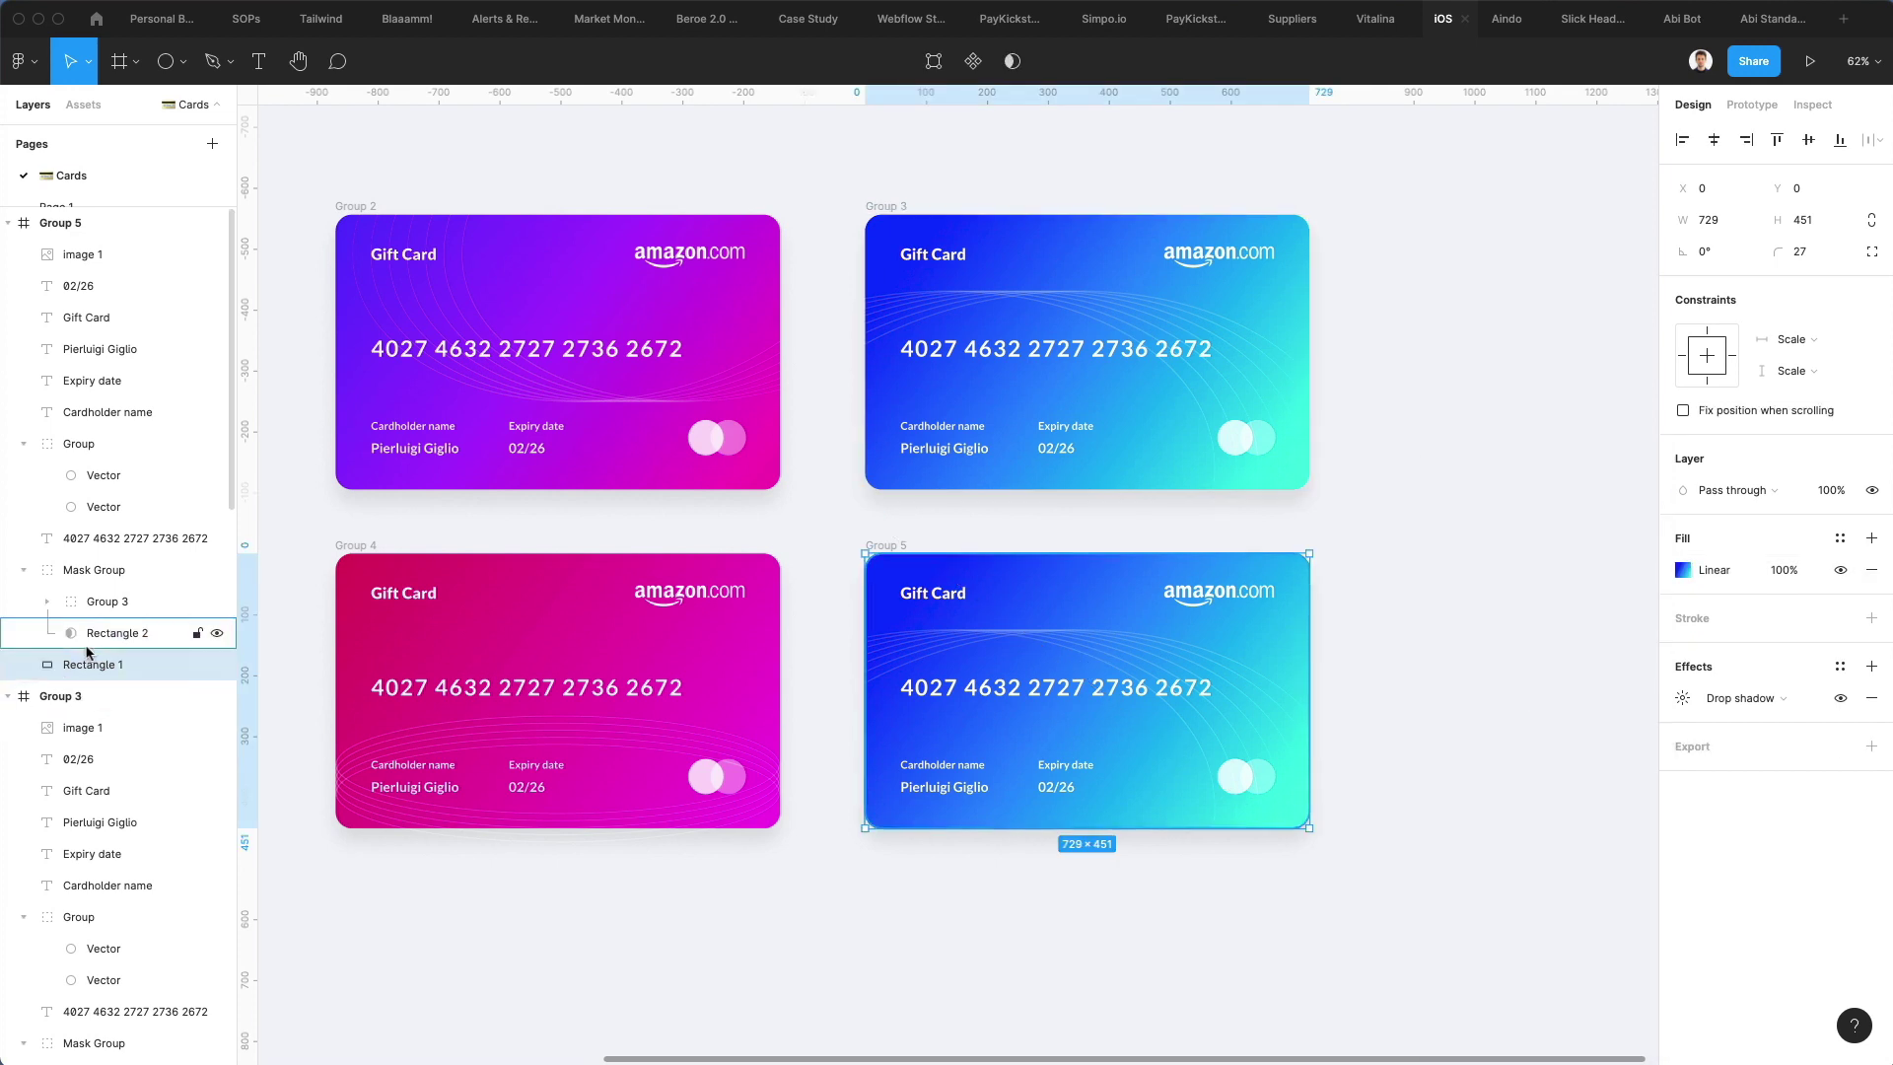
left_click(1682, 572)
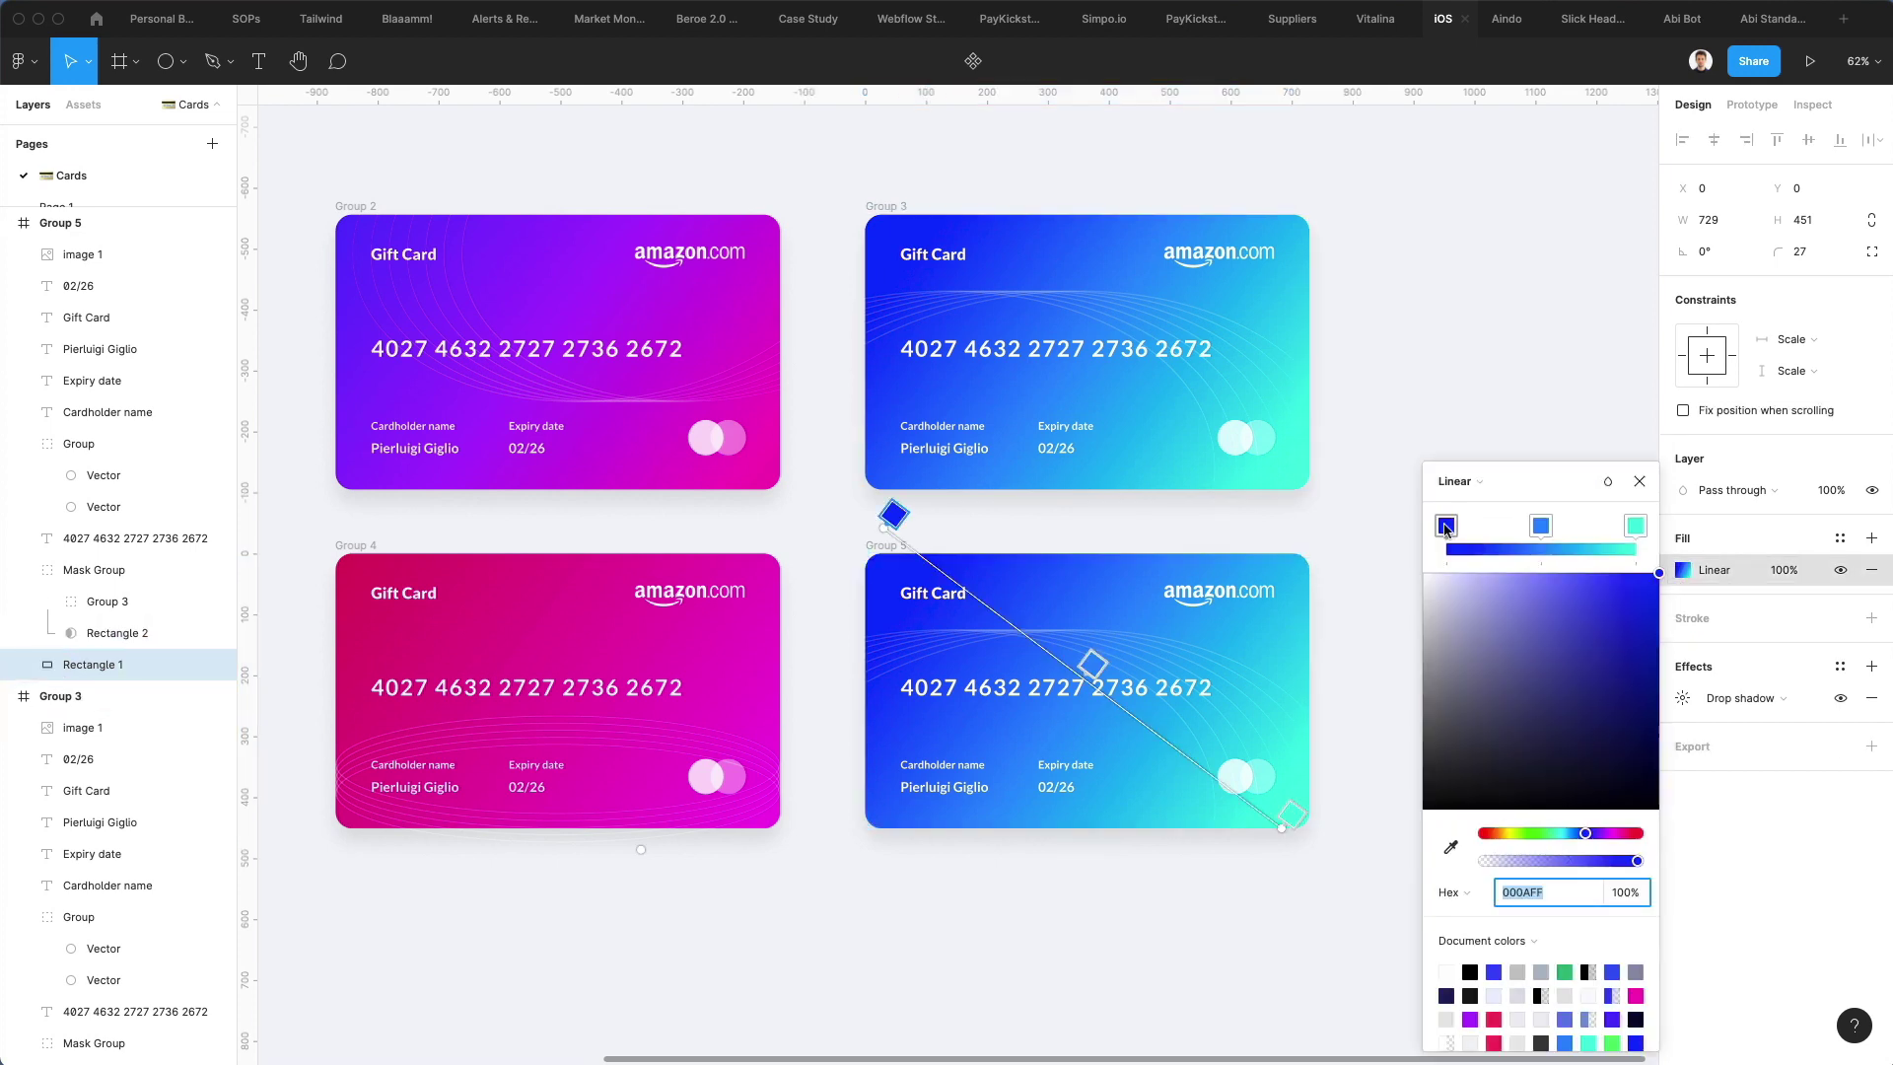
left_click_drag(1584, 833, 1538, 831)
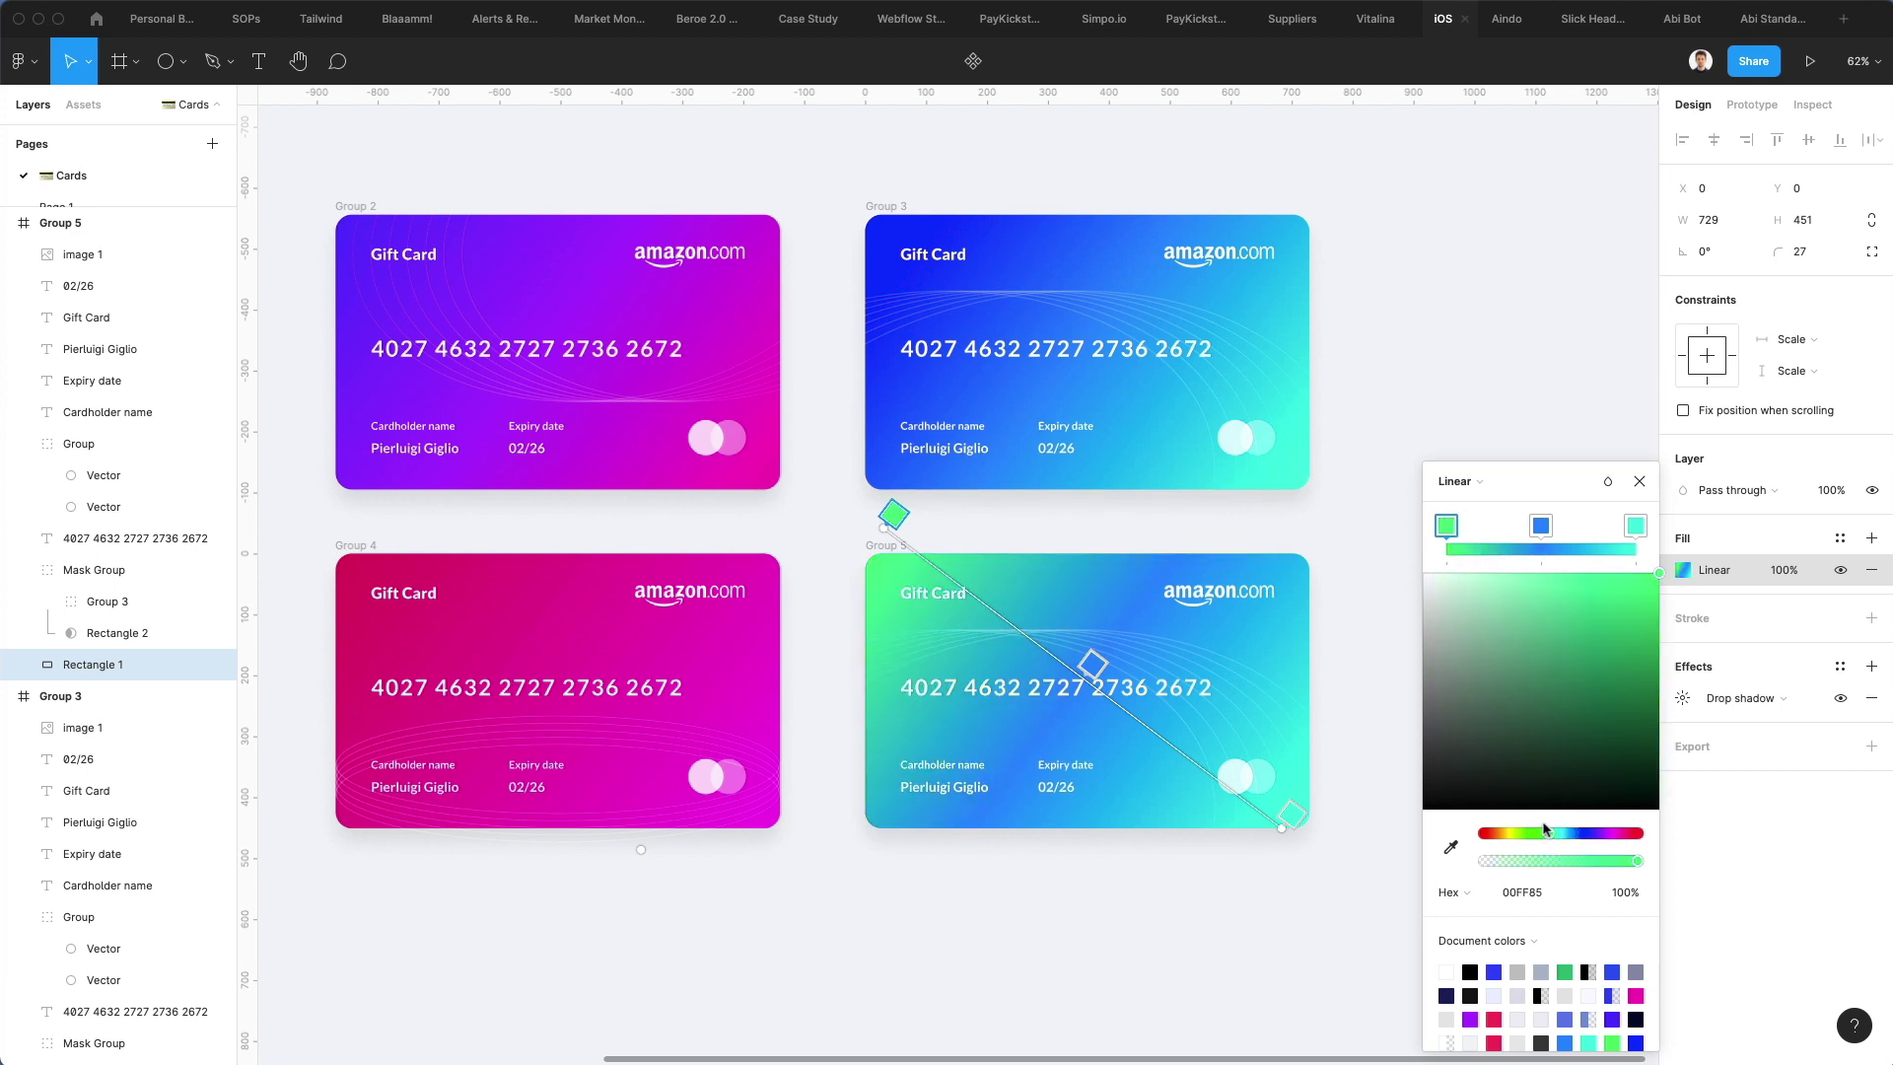
left_click_drag(1651, 589, 1692, 608)
left_click_drag(1502, 892, 1518, 892)
key("super+a")
key("super+c")
left_click(1541, 527)
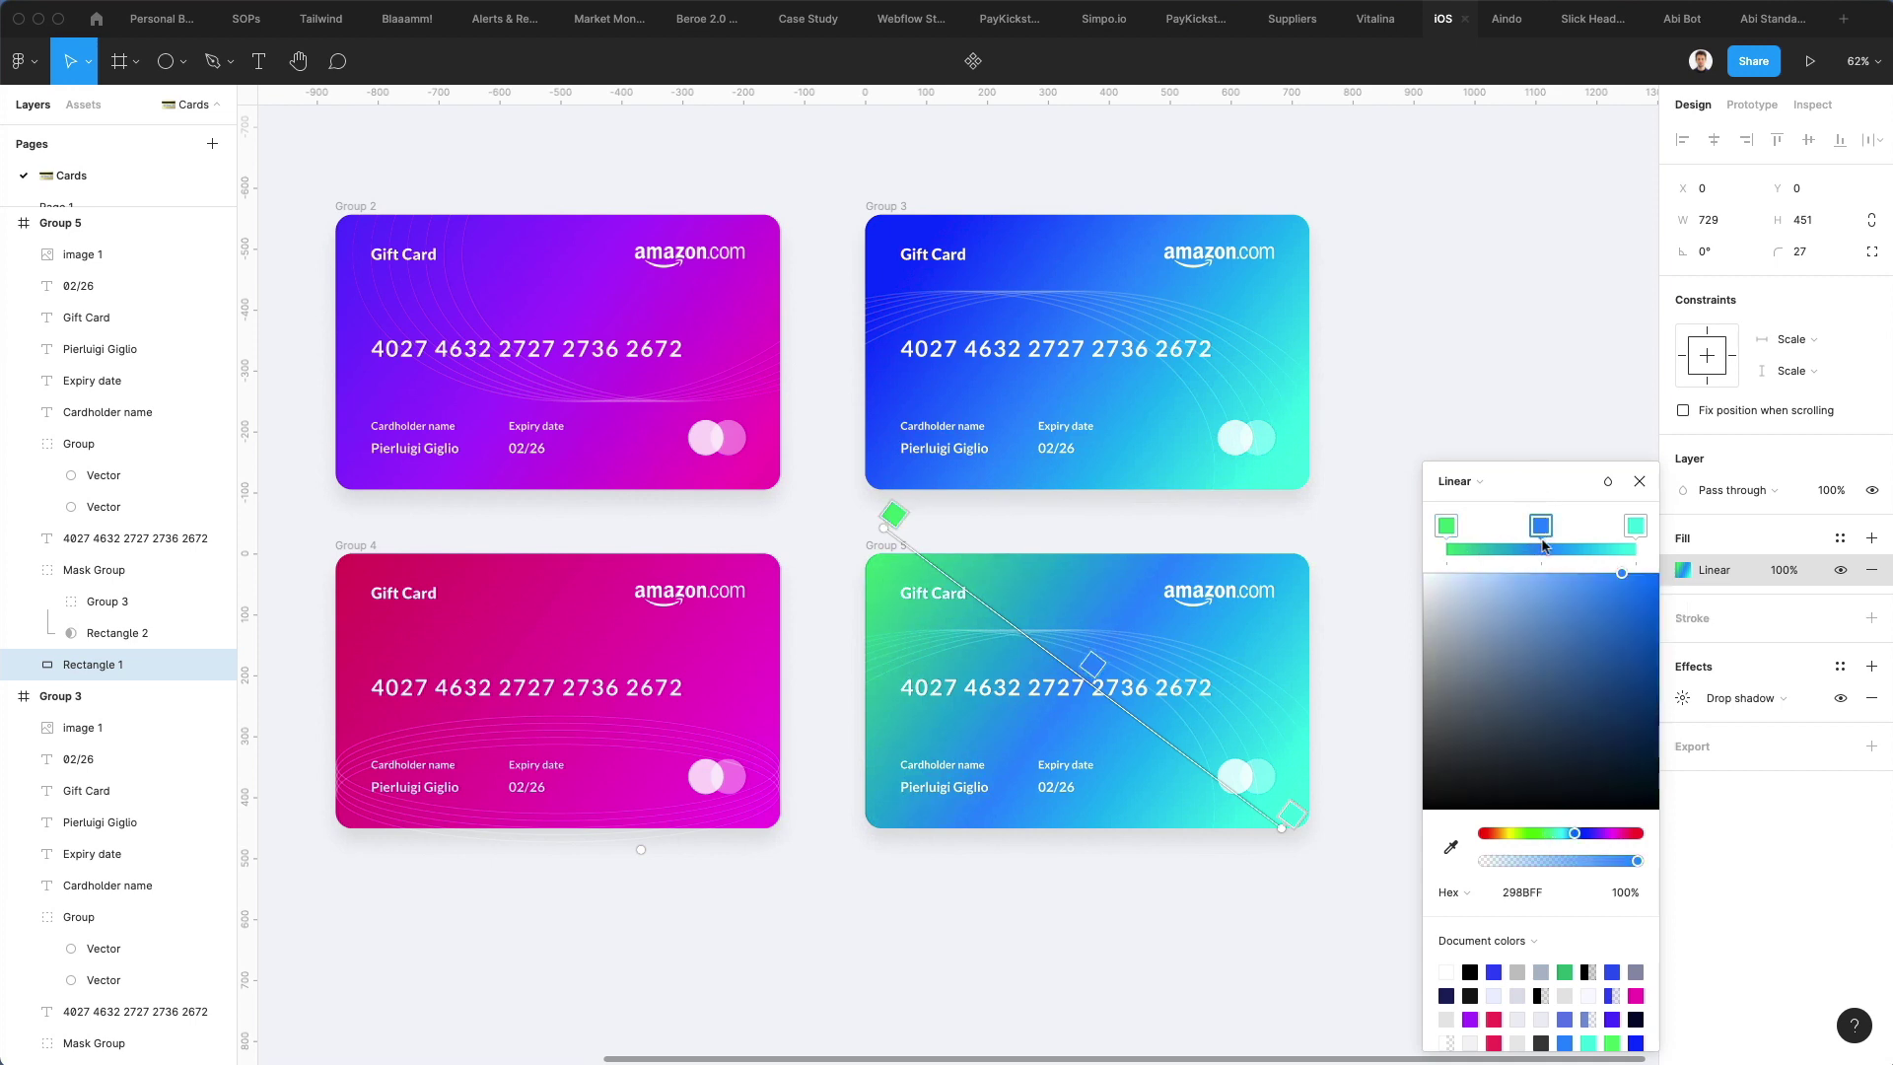
left_click(1523, 892)
key("super+v")
key("Return")
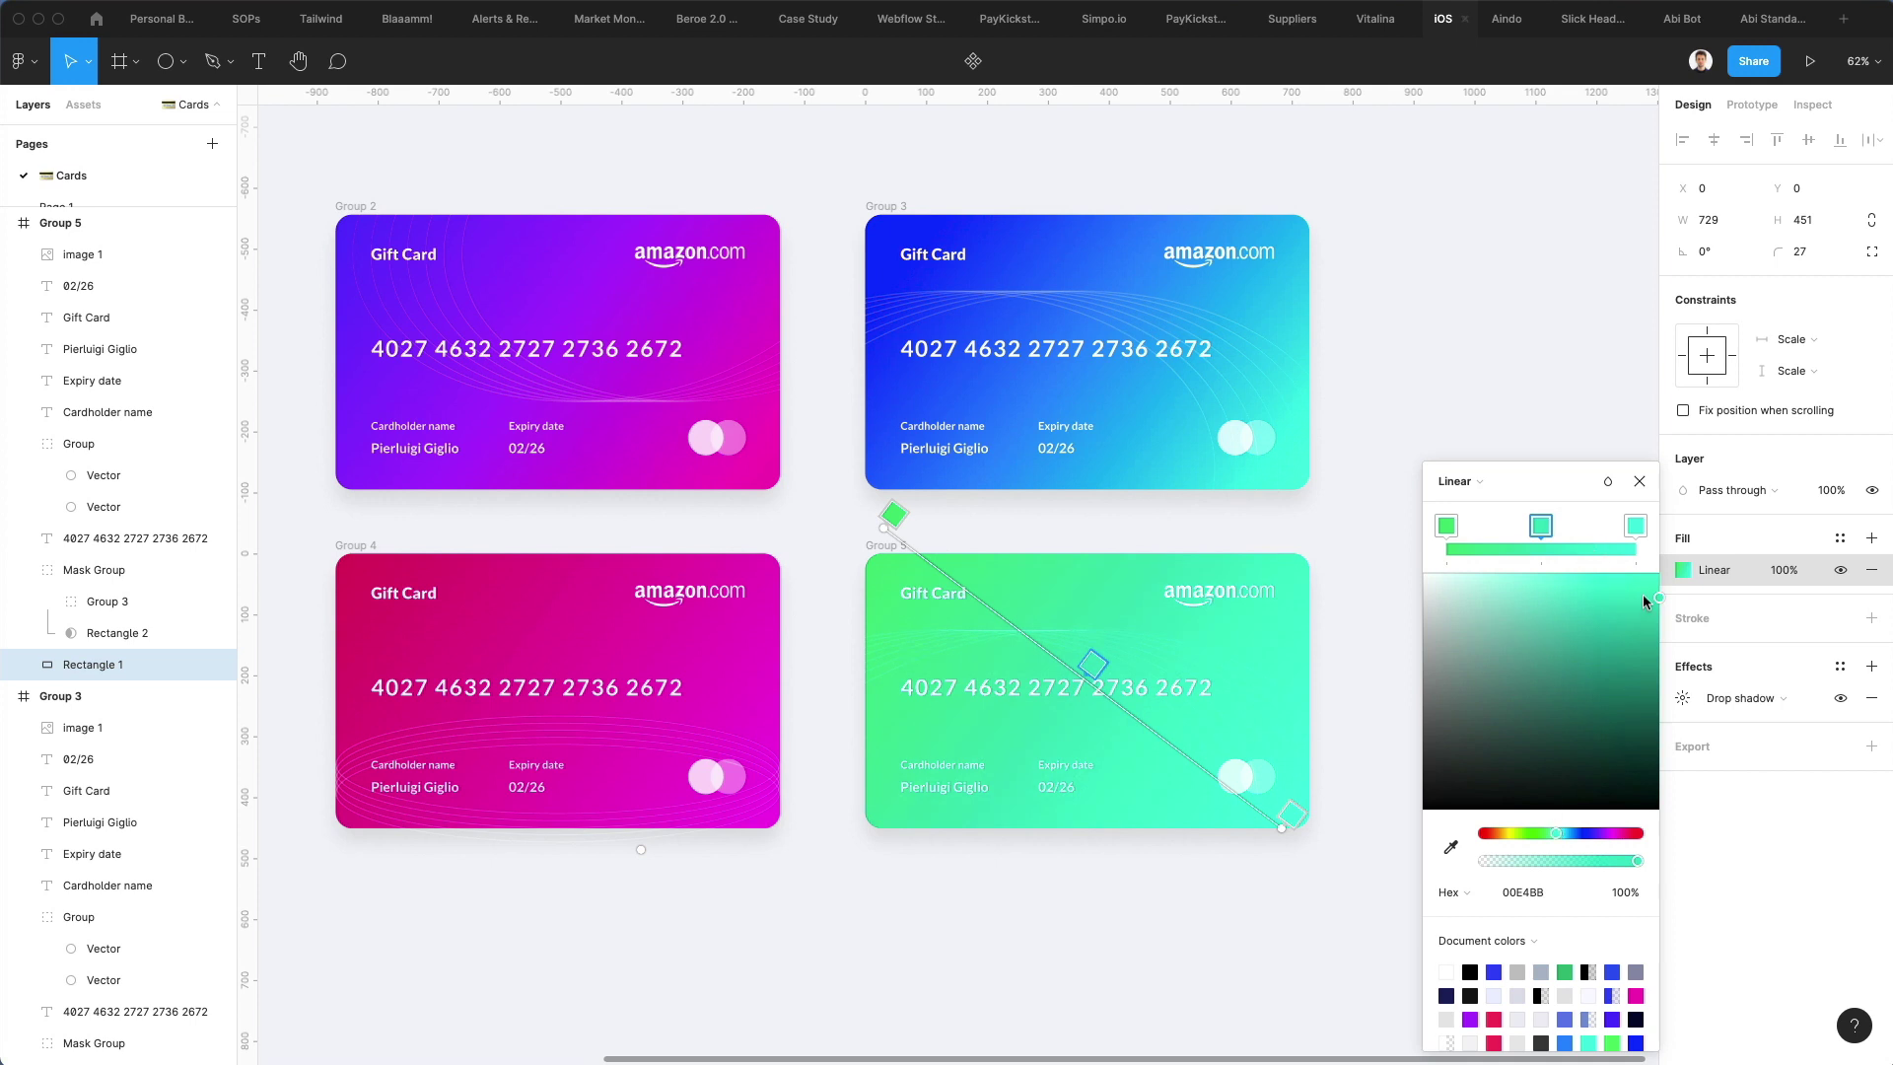
Soften the middle stop to teal and make the end stop cyan-blue 00BAE2
mouse_move(1642, 593)
left_mouse_down()
mouse_move(1530, 631)
mouse_move(1644, 625)
left_mouse_up()
left_click(1635, 525)
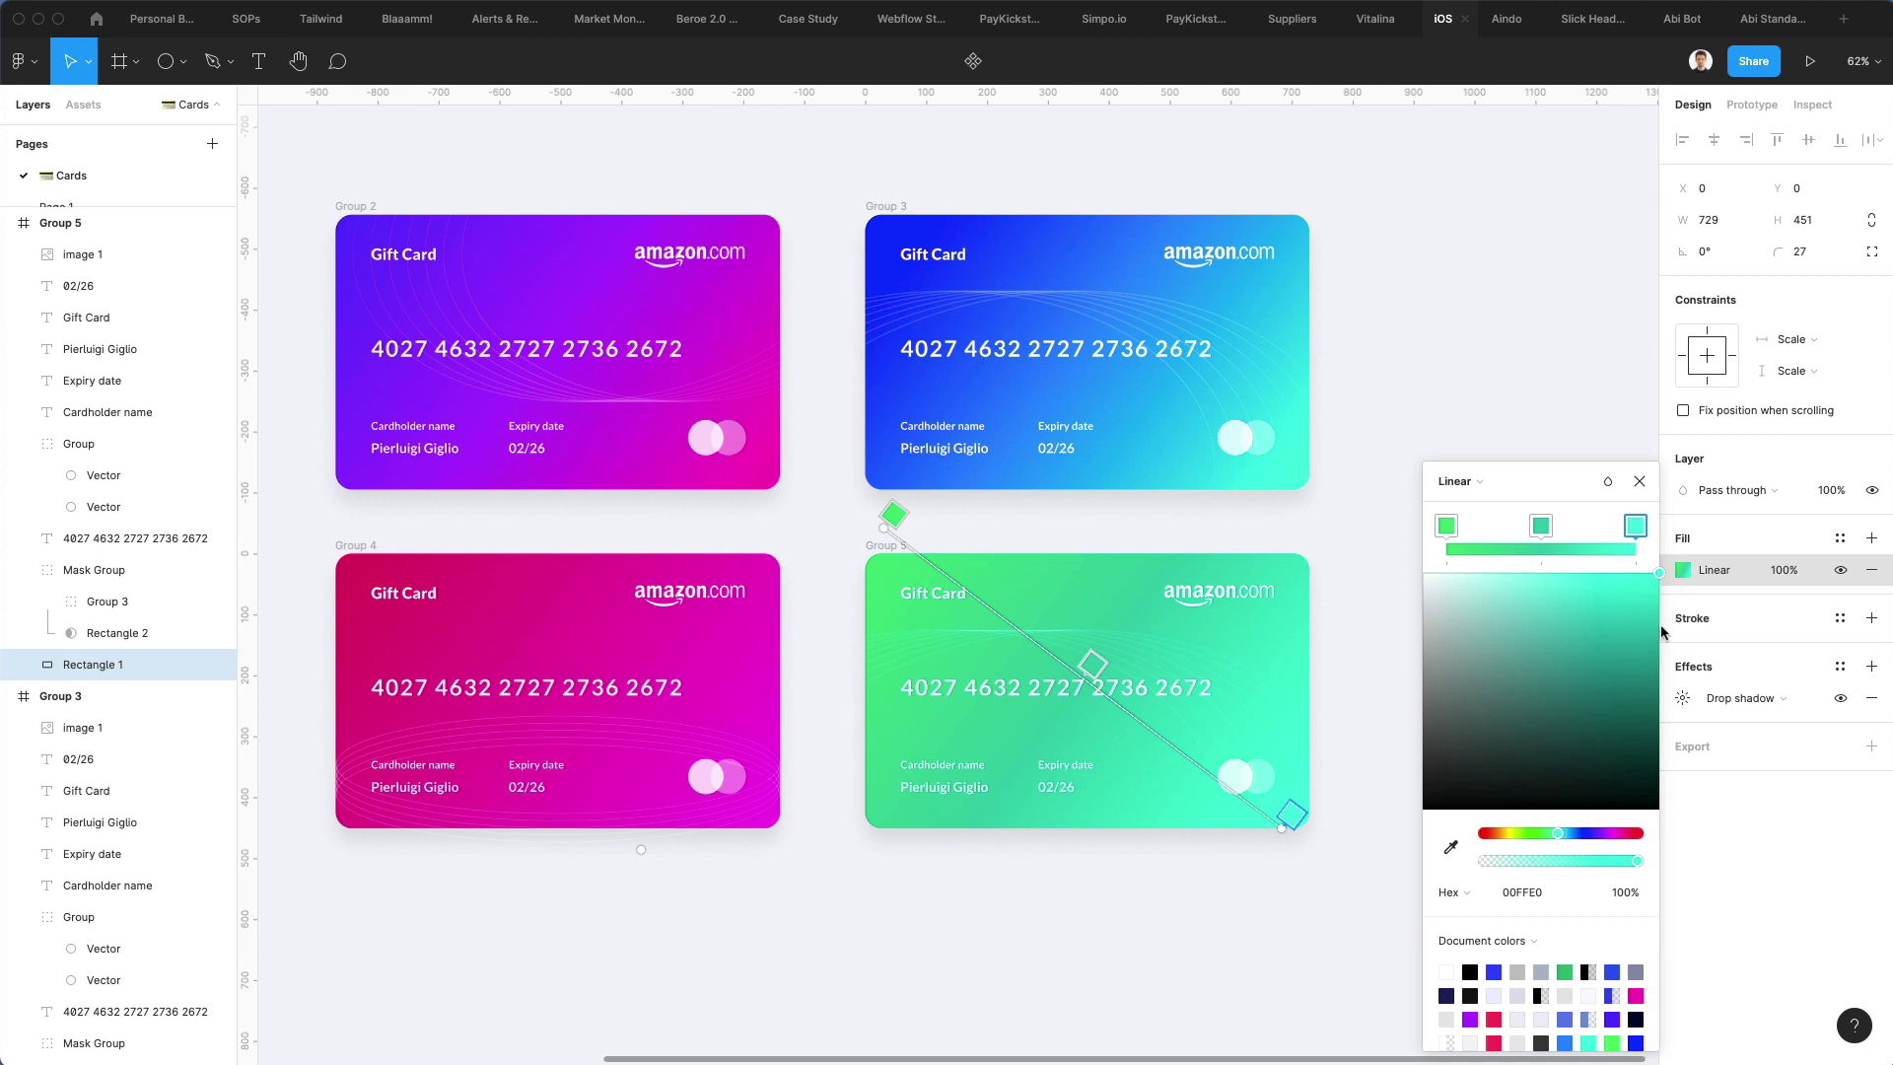
left_click_drag(1652, 591, 1727, 627)
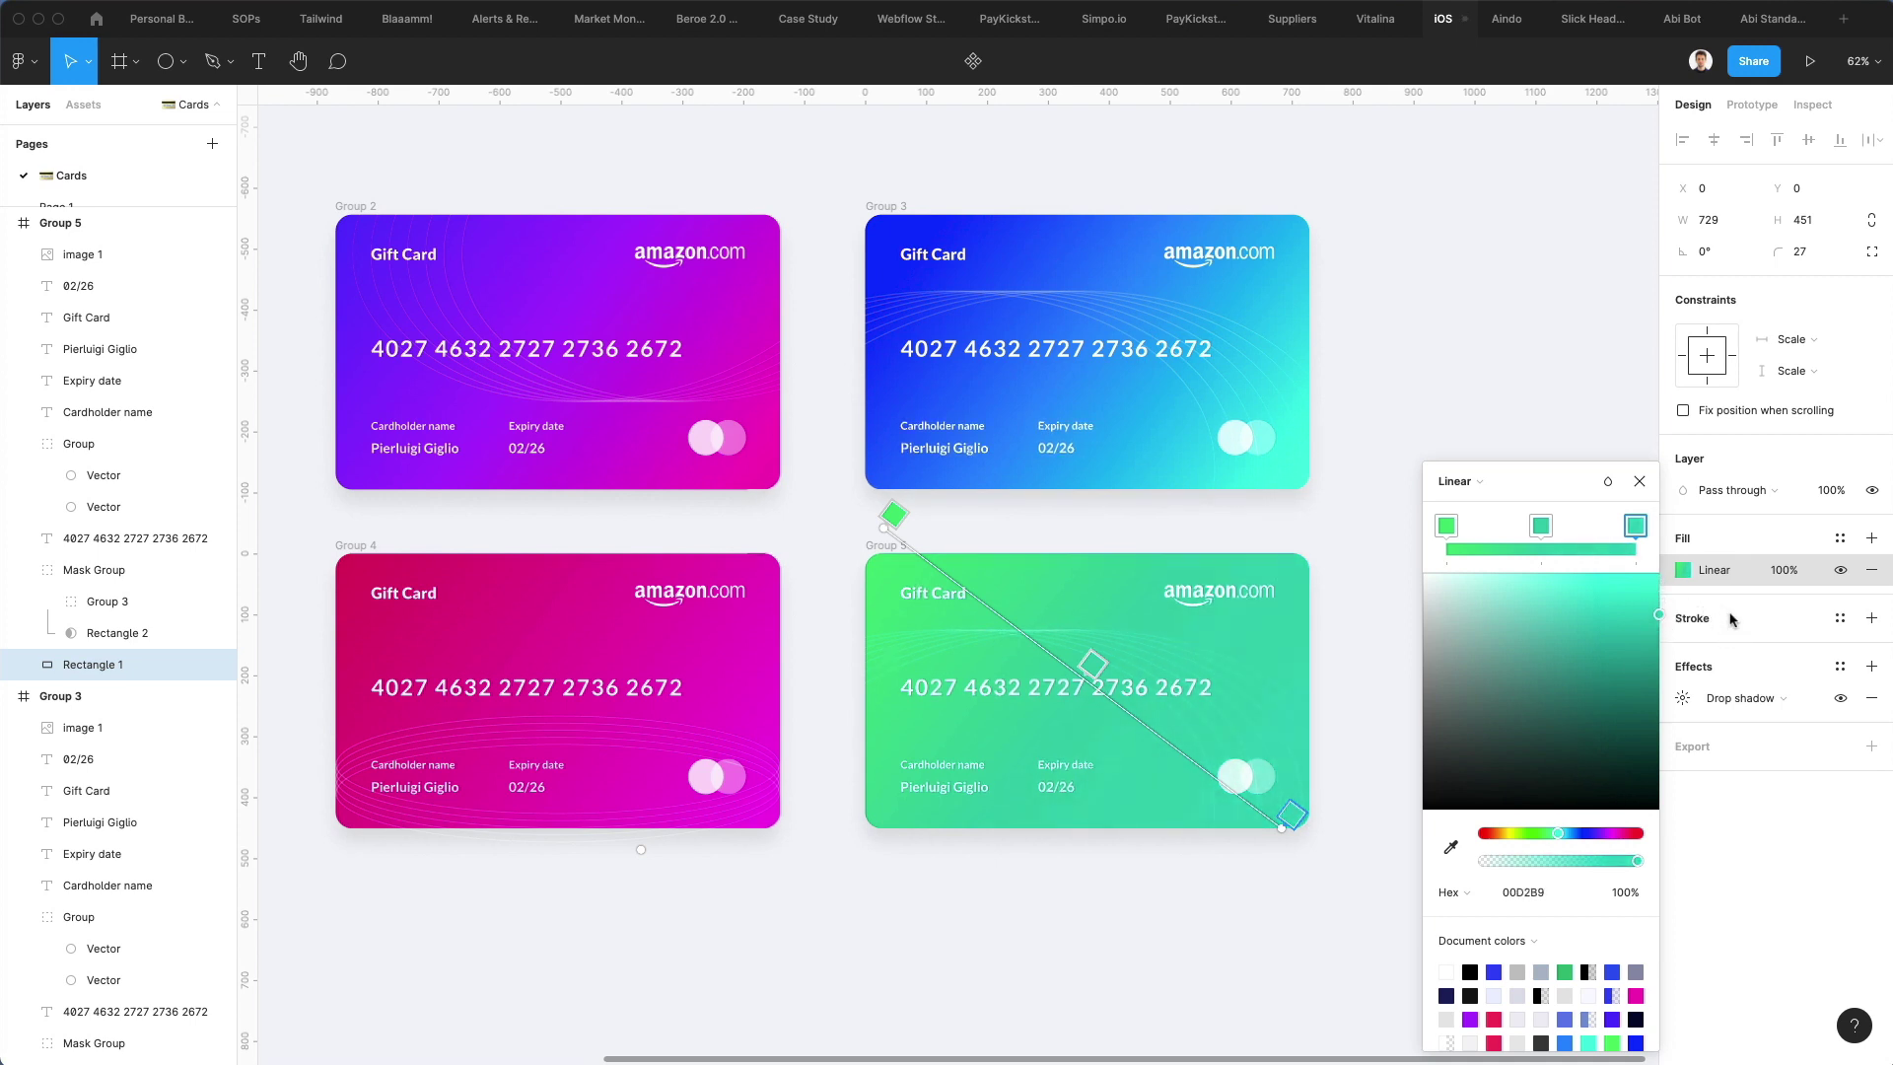
left_click_drag(1555, 833, 1558, 830)
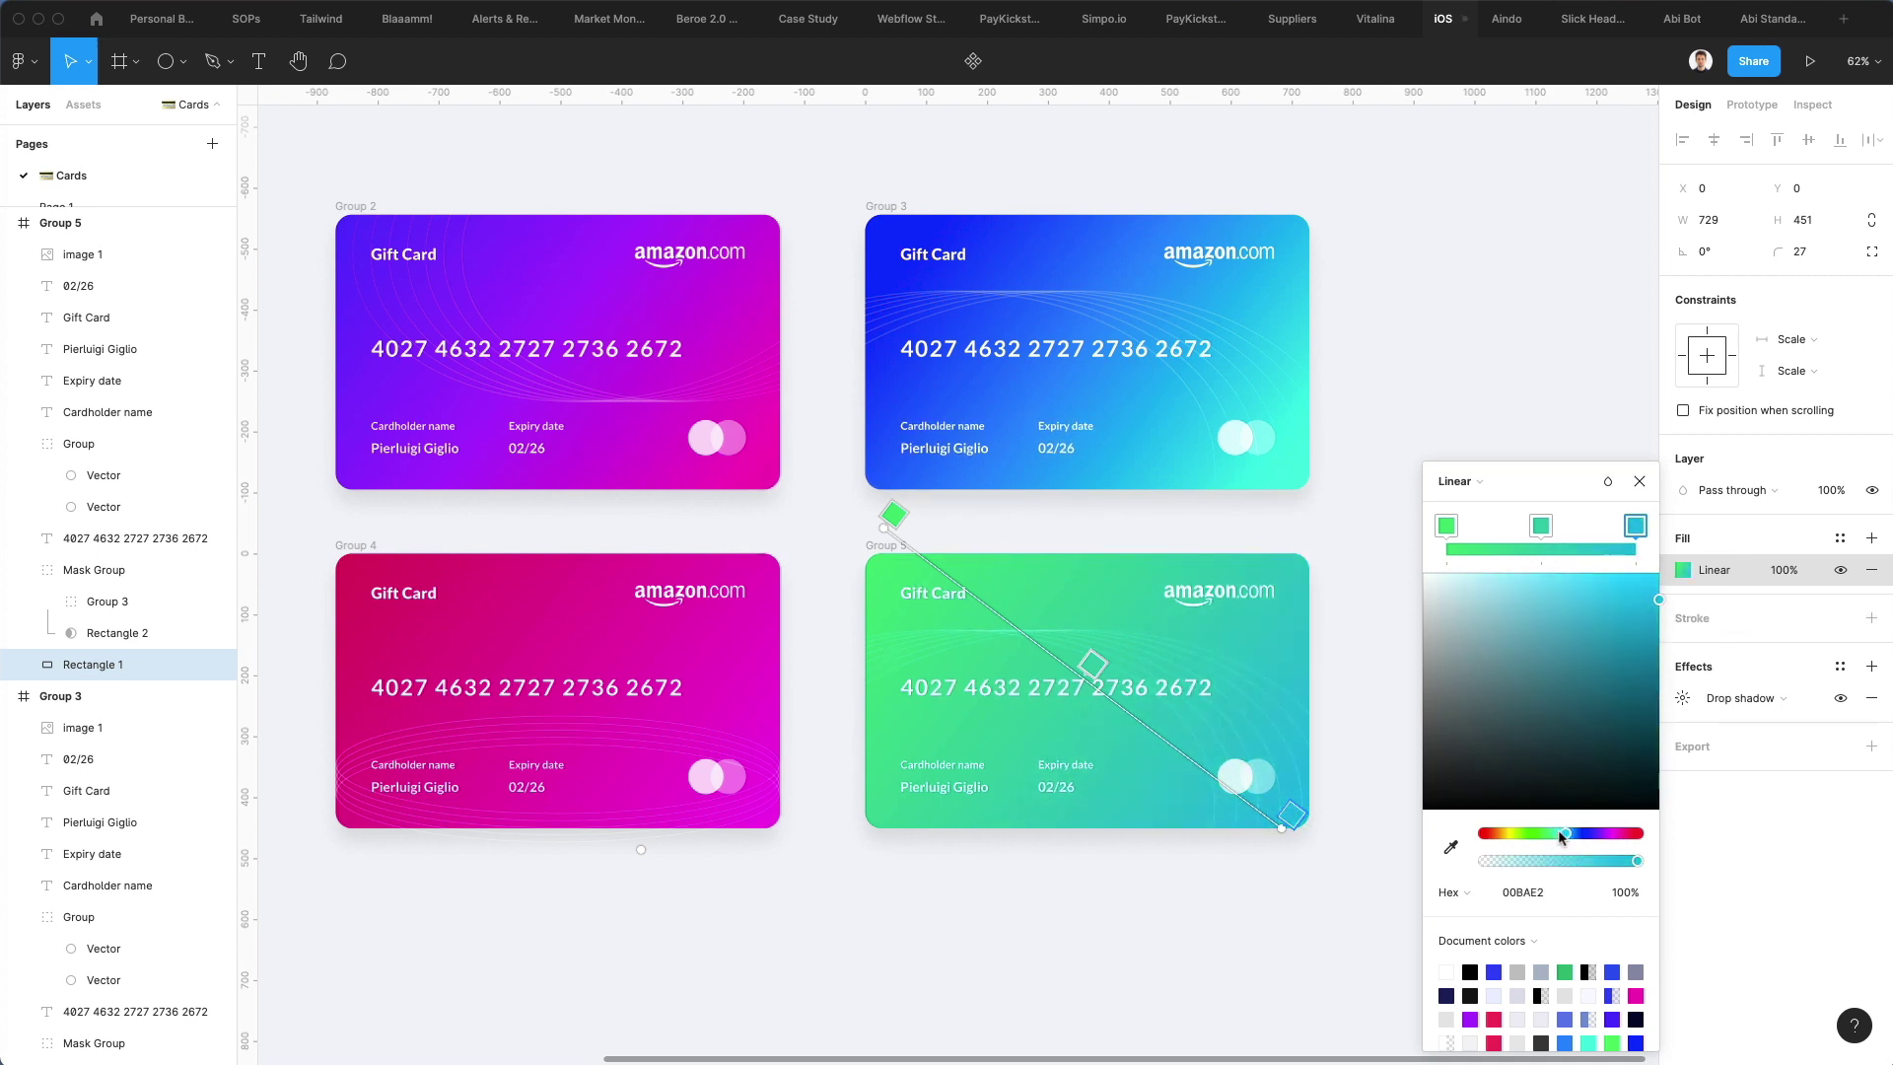
left_click(1247, 894)
left_click(1091, 895)
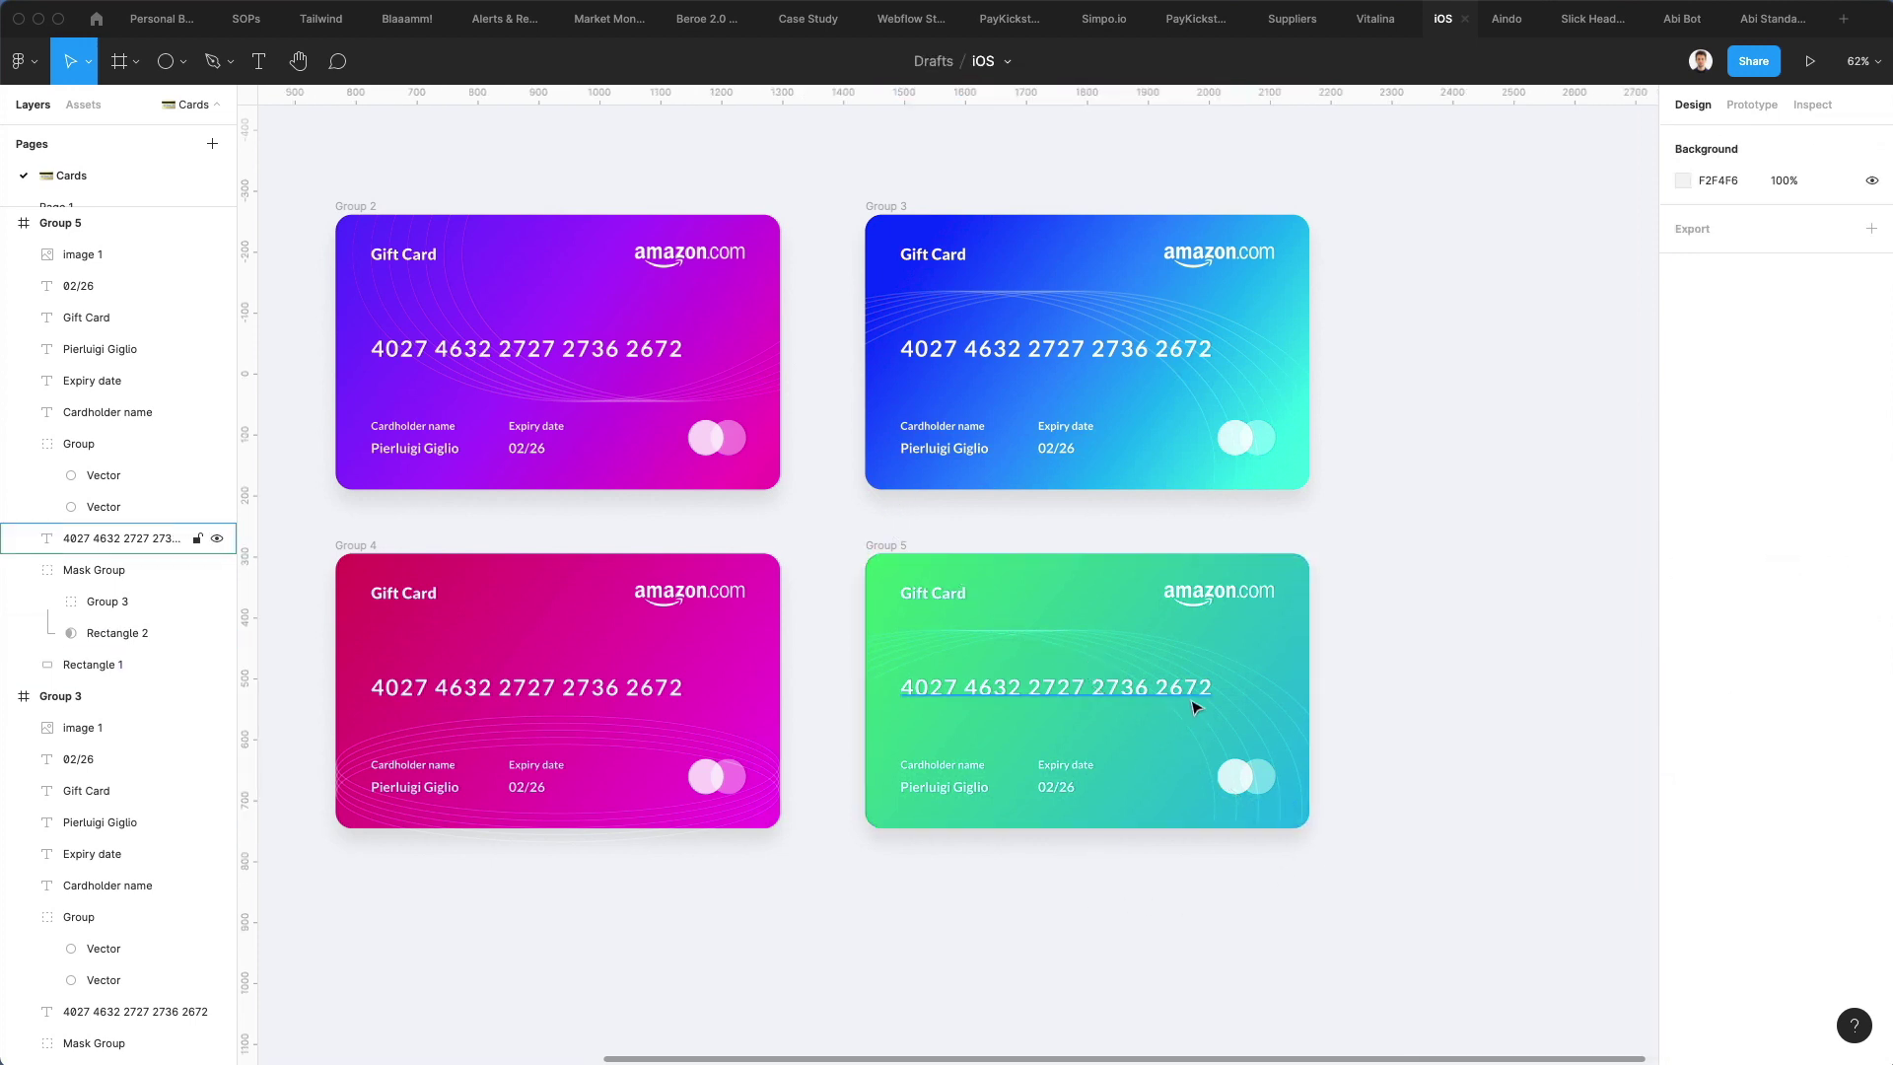
Drill into the green card's mask group and select its line pattern group
left_click(1216, 739)
double_click(1216, 737)
double_click(1223, 731)
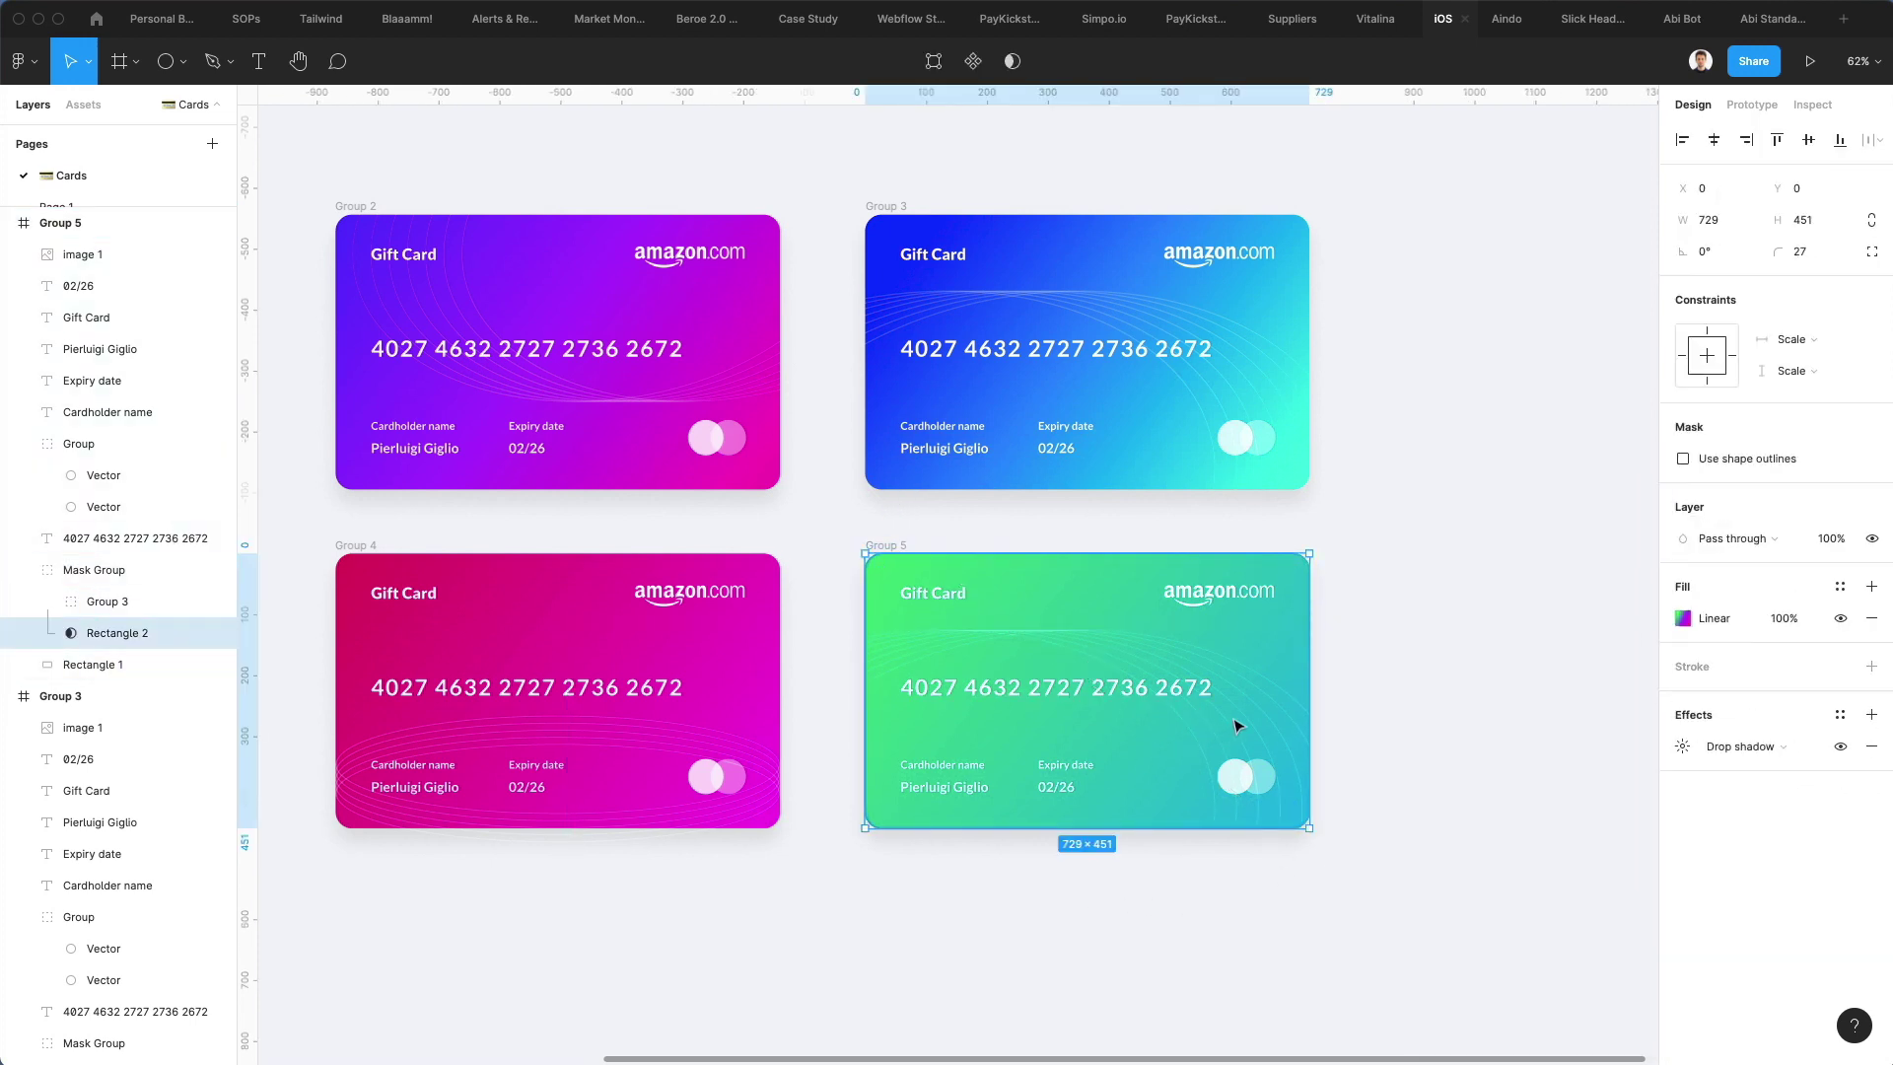
double_click(1234, 695)
key("Escape")
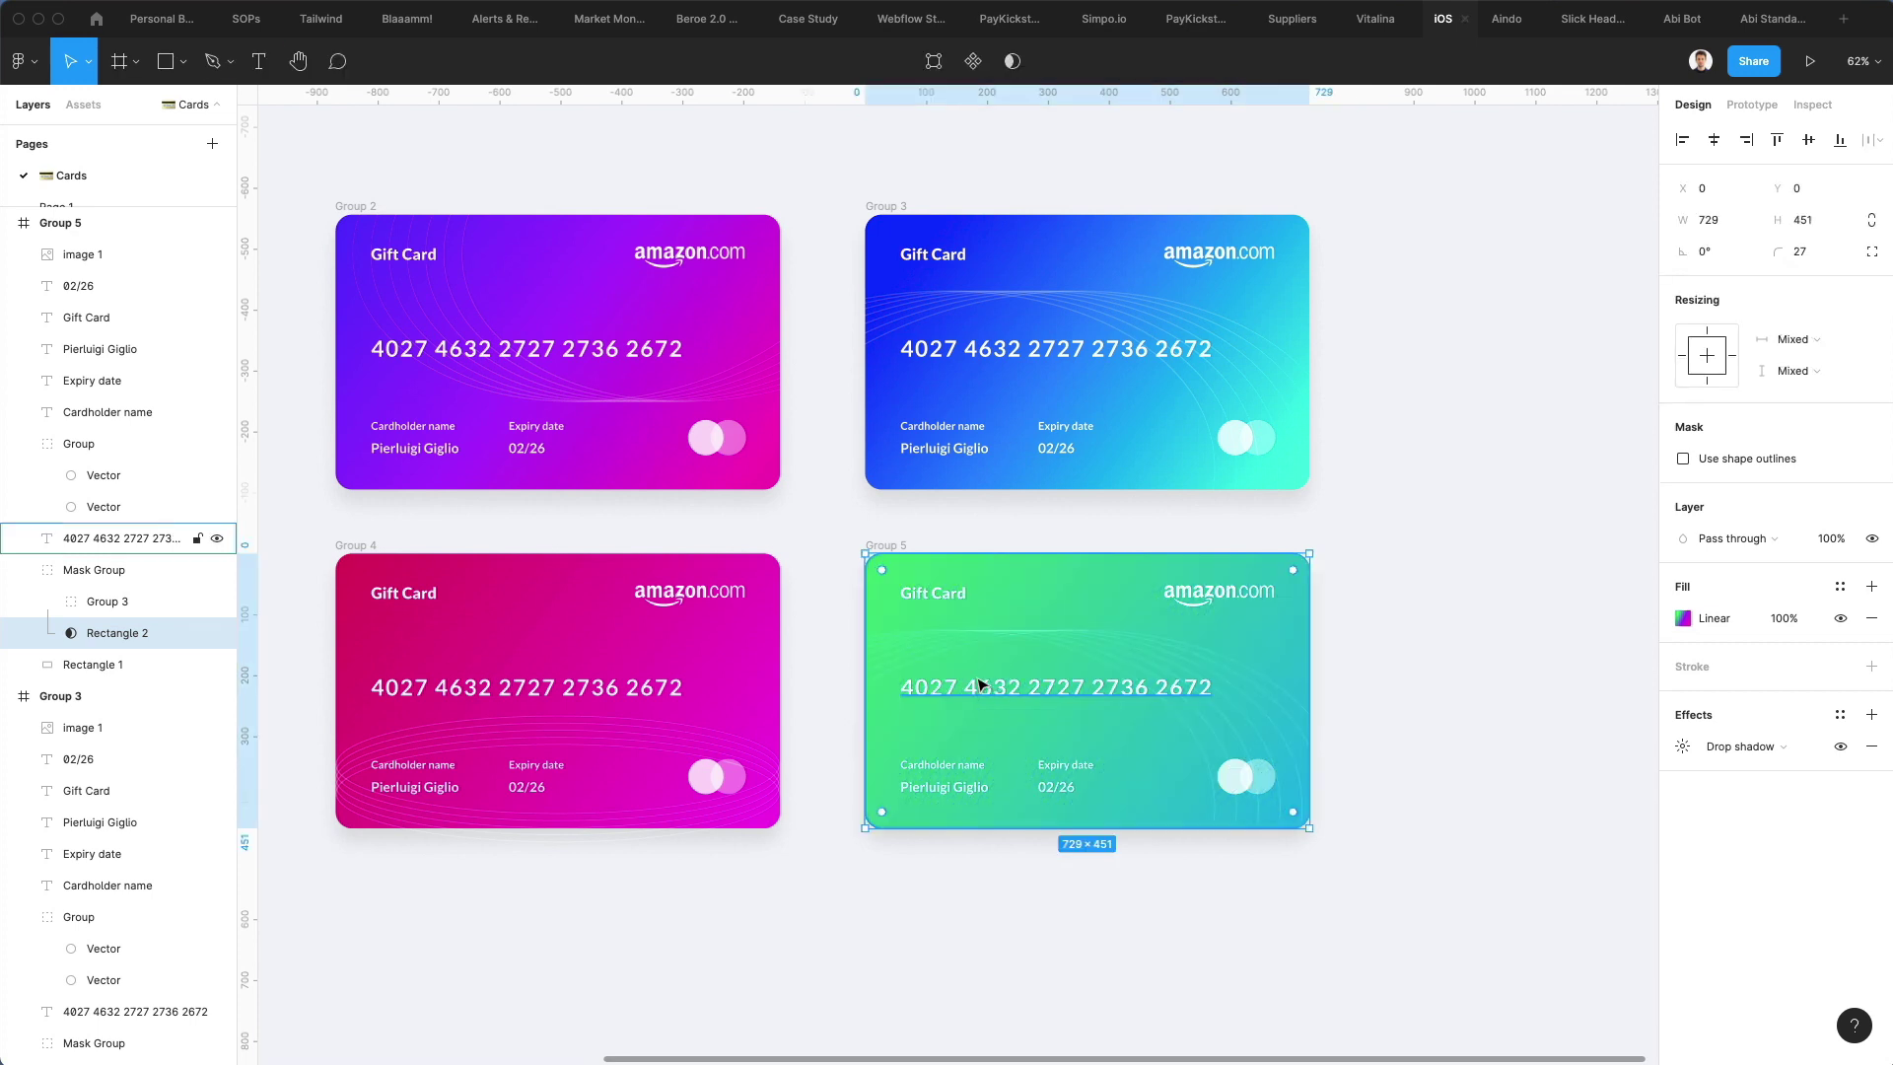
left_click(107, 601)
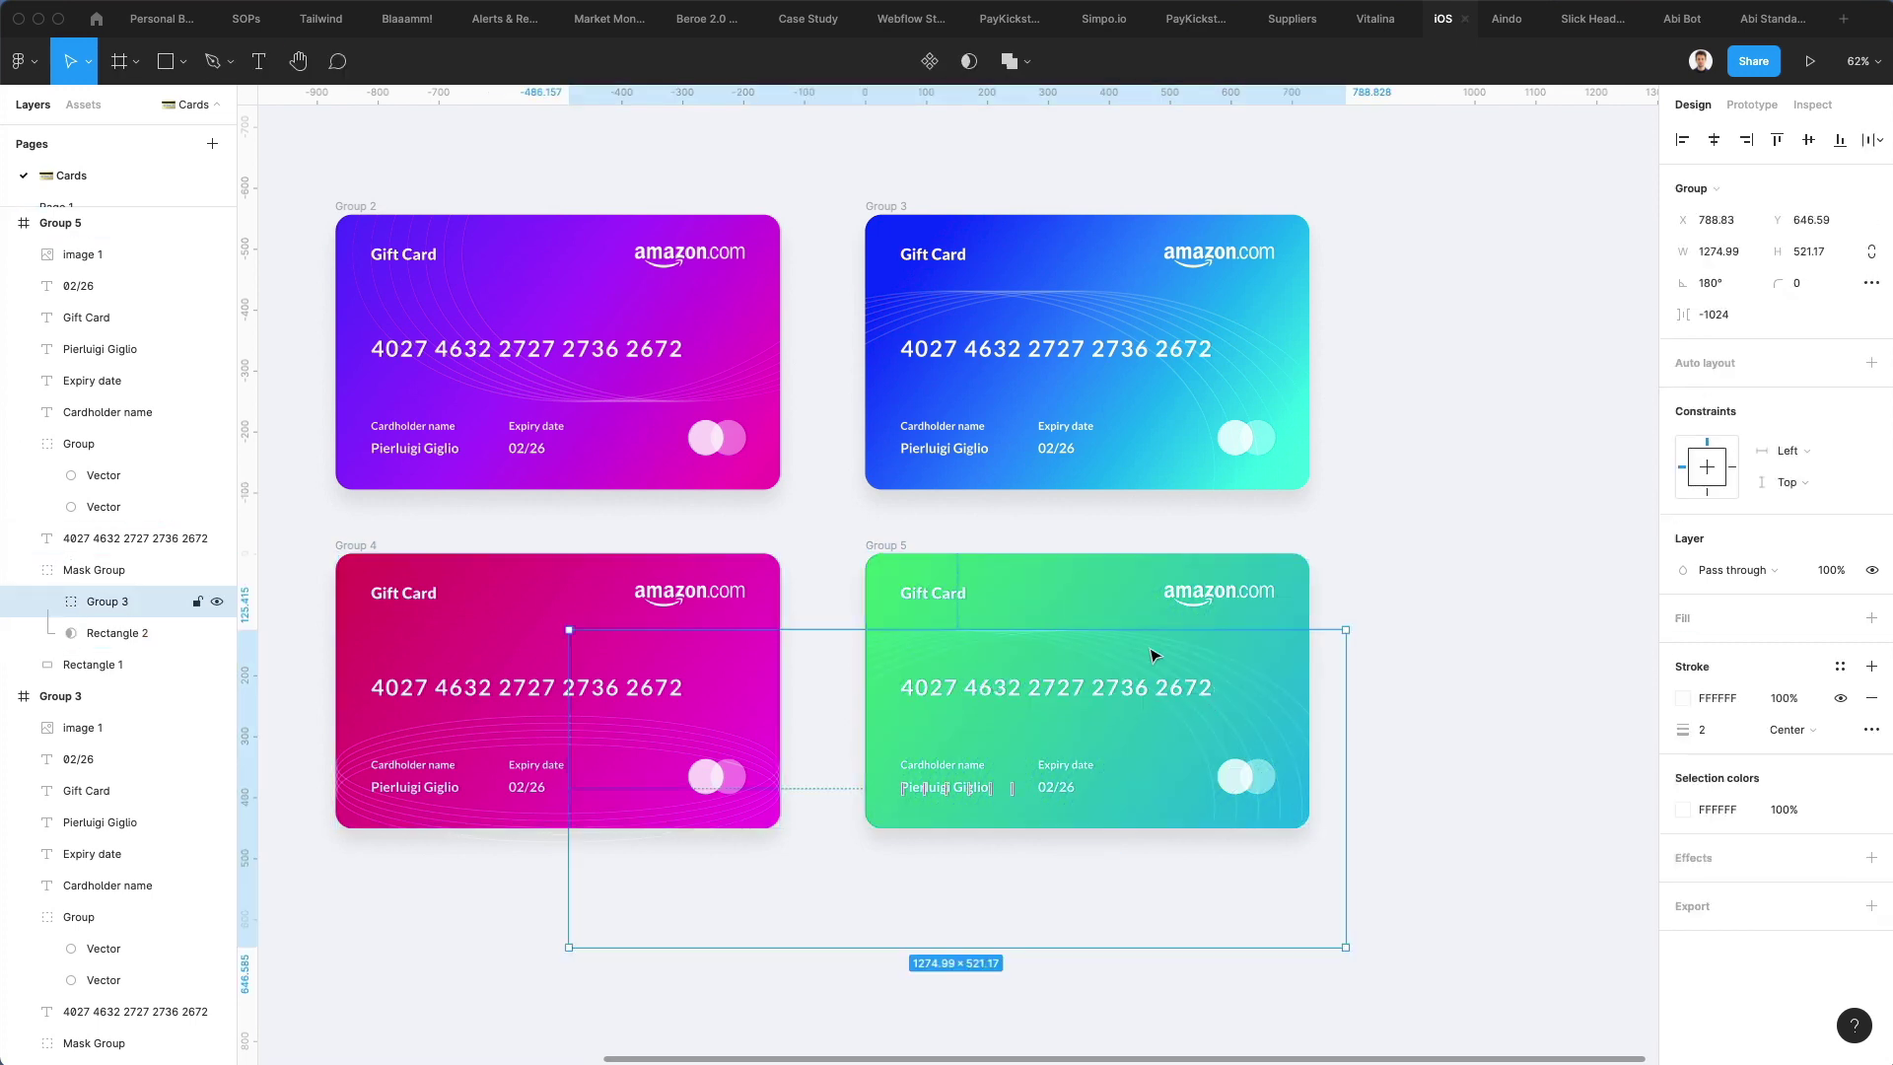
Reposition and resize the line pattern over the green card, nudging it slightly right
left_click_drag(1154, 655, 1218, 708)
left_click_drag(1214, 555, 1178, 478)
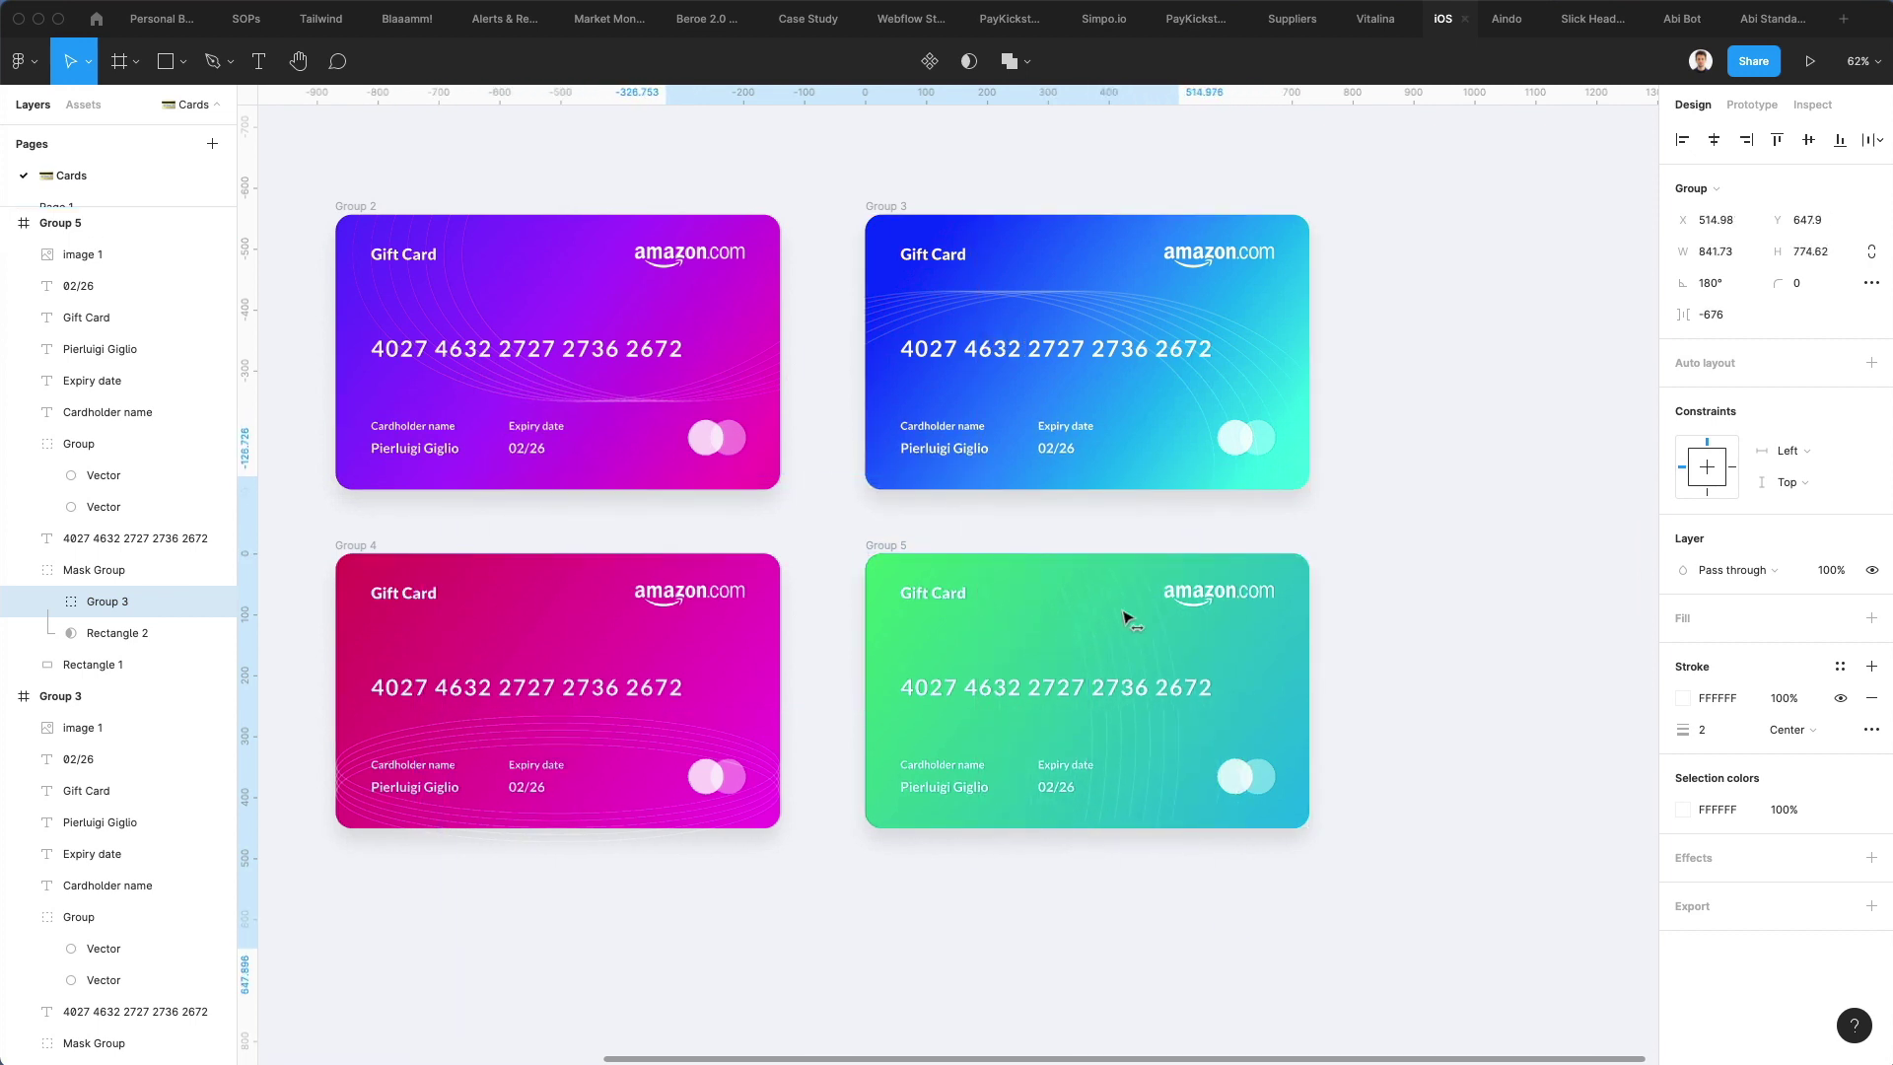
left_click_drag(1125, 617, 1120, 618)
key("Right")
key("Right")
key("Right")
key("Right")
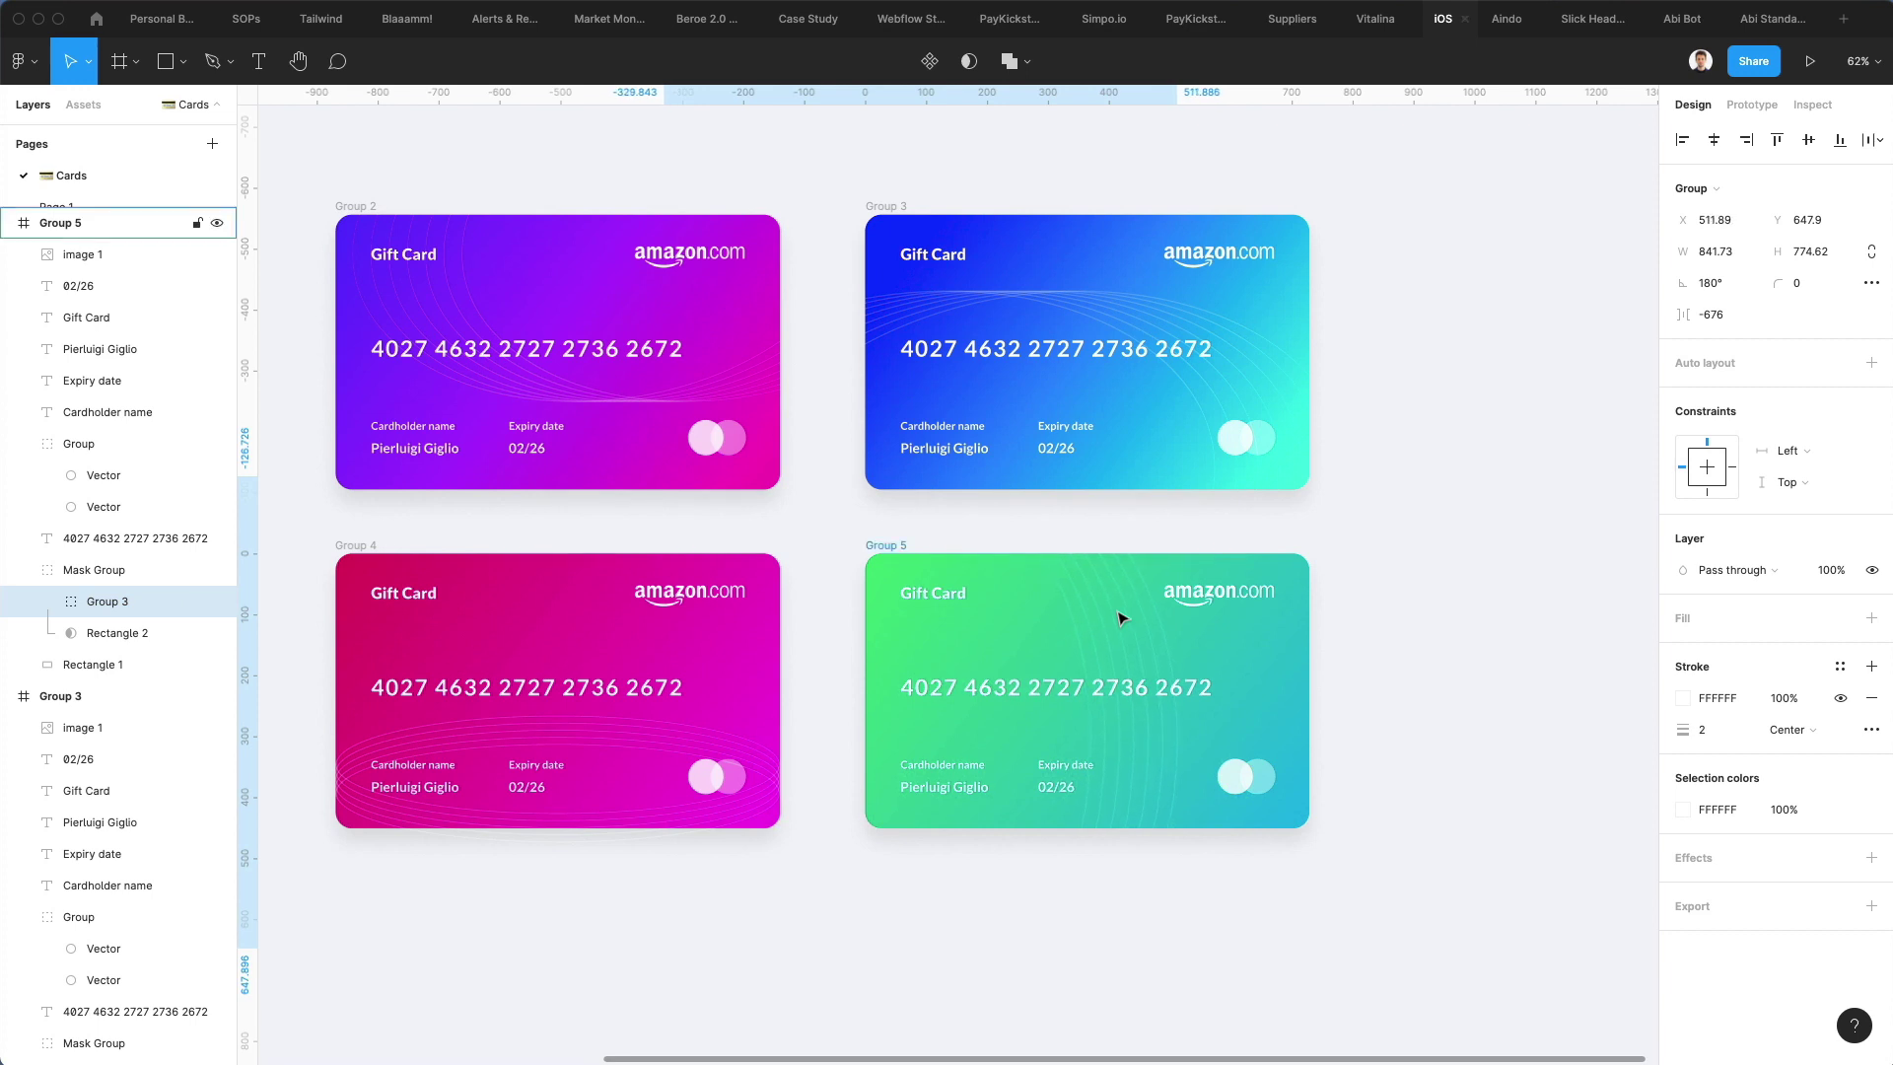
key("Right")
key("Right")
key("Right")
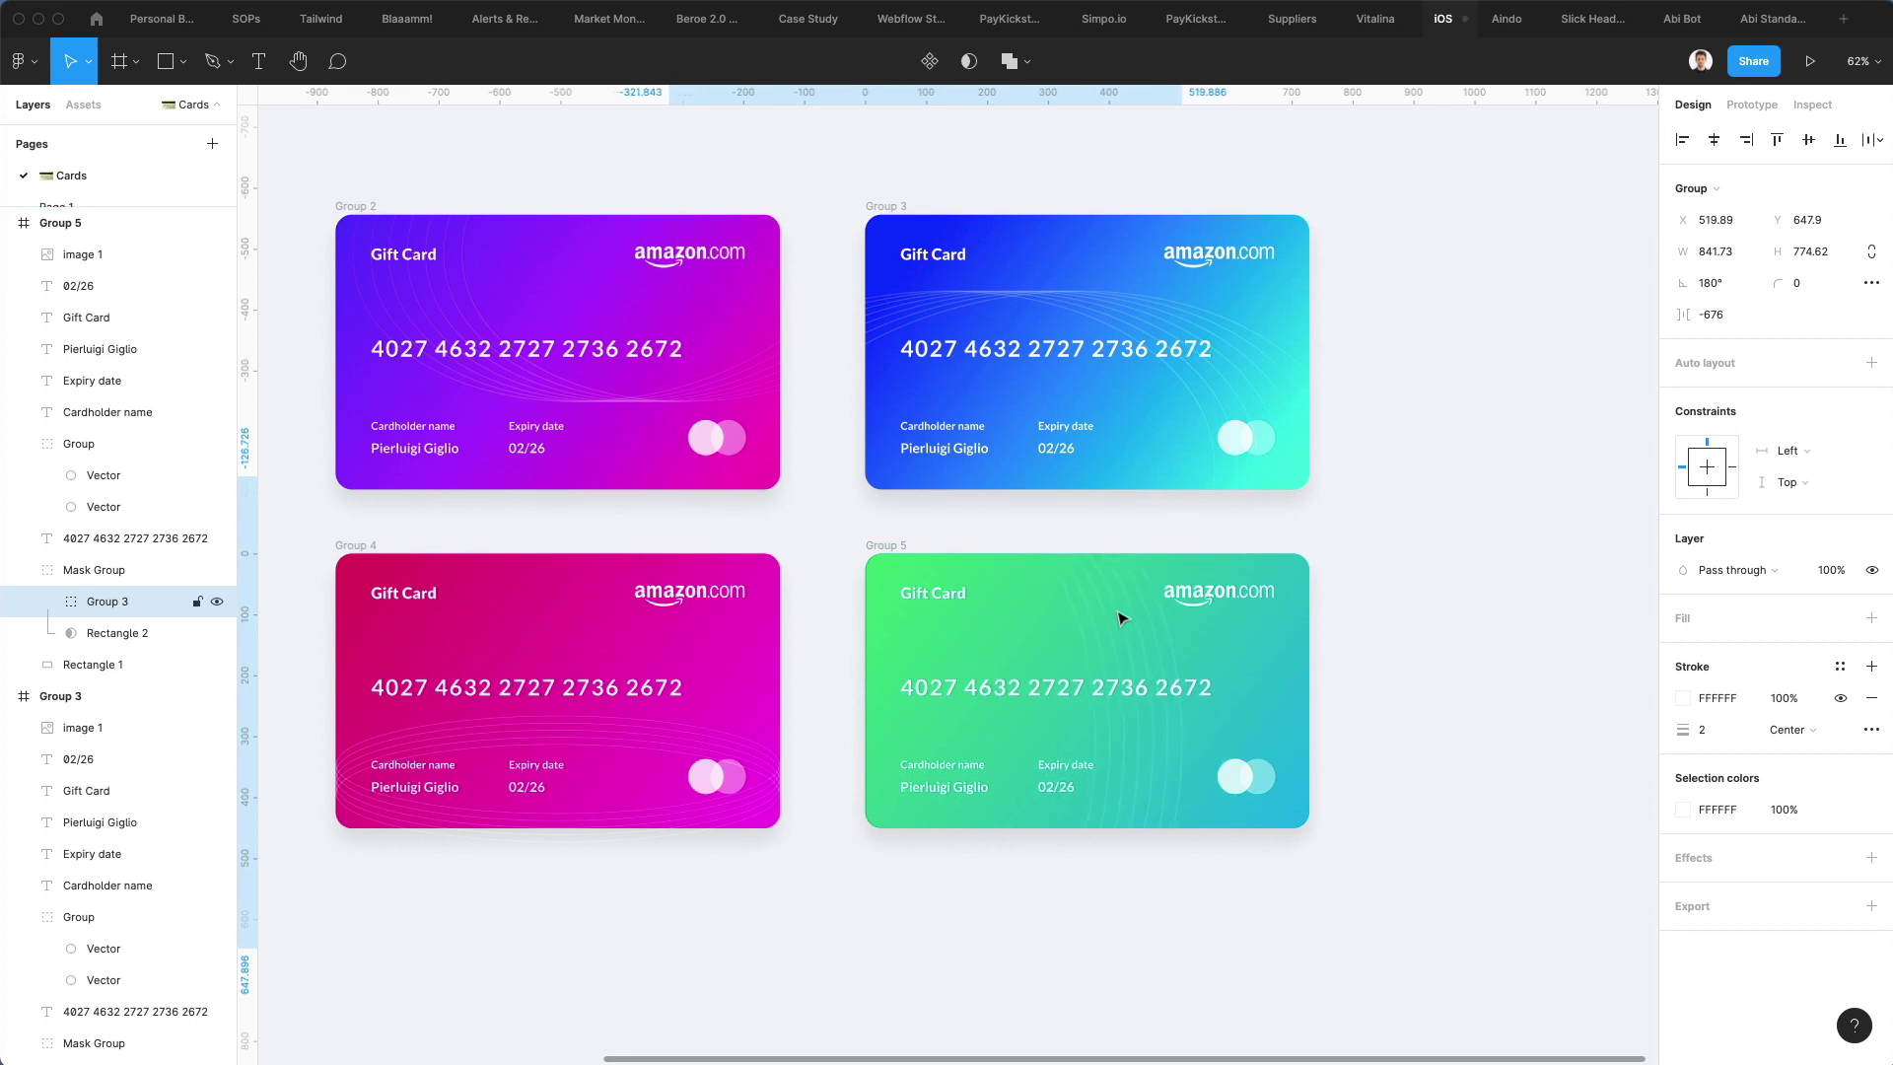
key("Right")
key("Right")
key("Right")
key("alt")
Shift the pattern left, widen it, and move it into Mask Group › Group 3
left_click_drag(1134, 619, 870, 641)
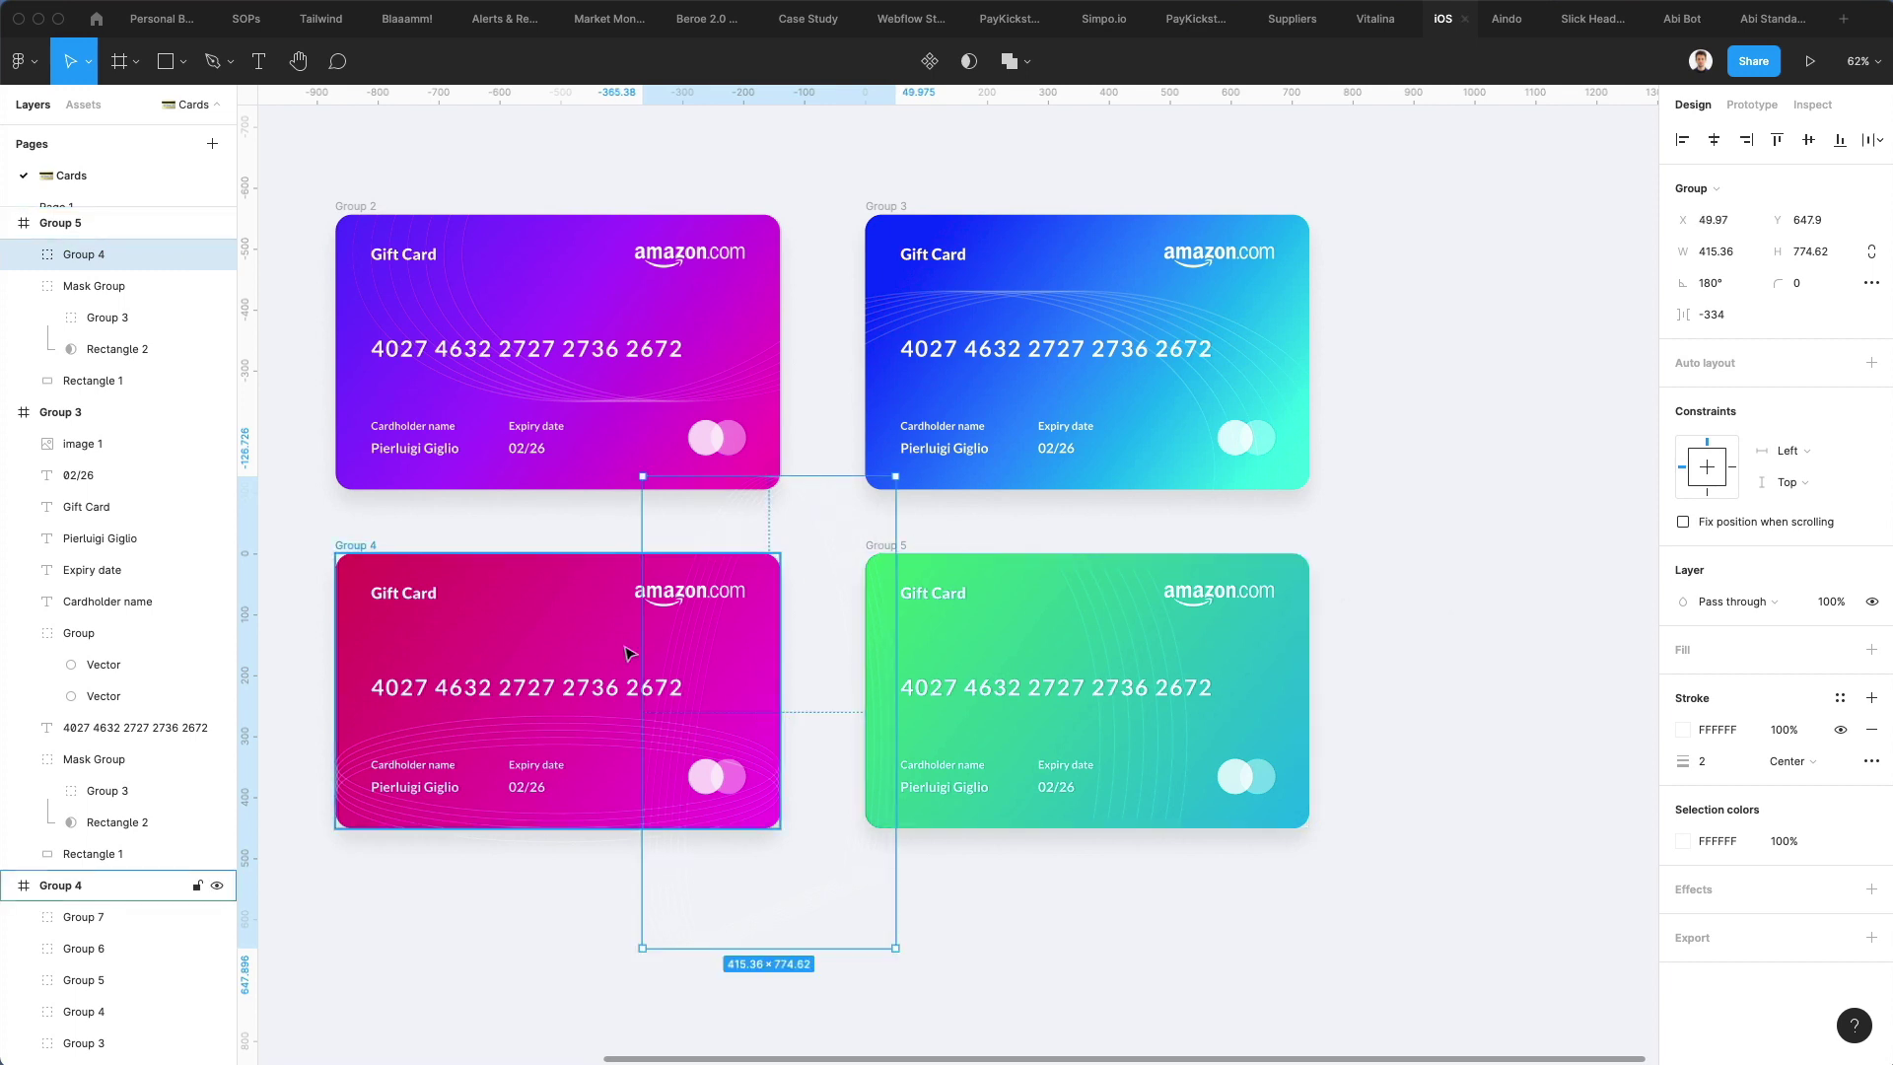
left_click_drag(642, 646, 539, 643)
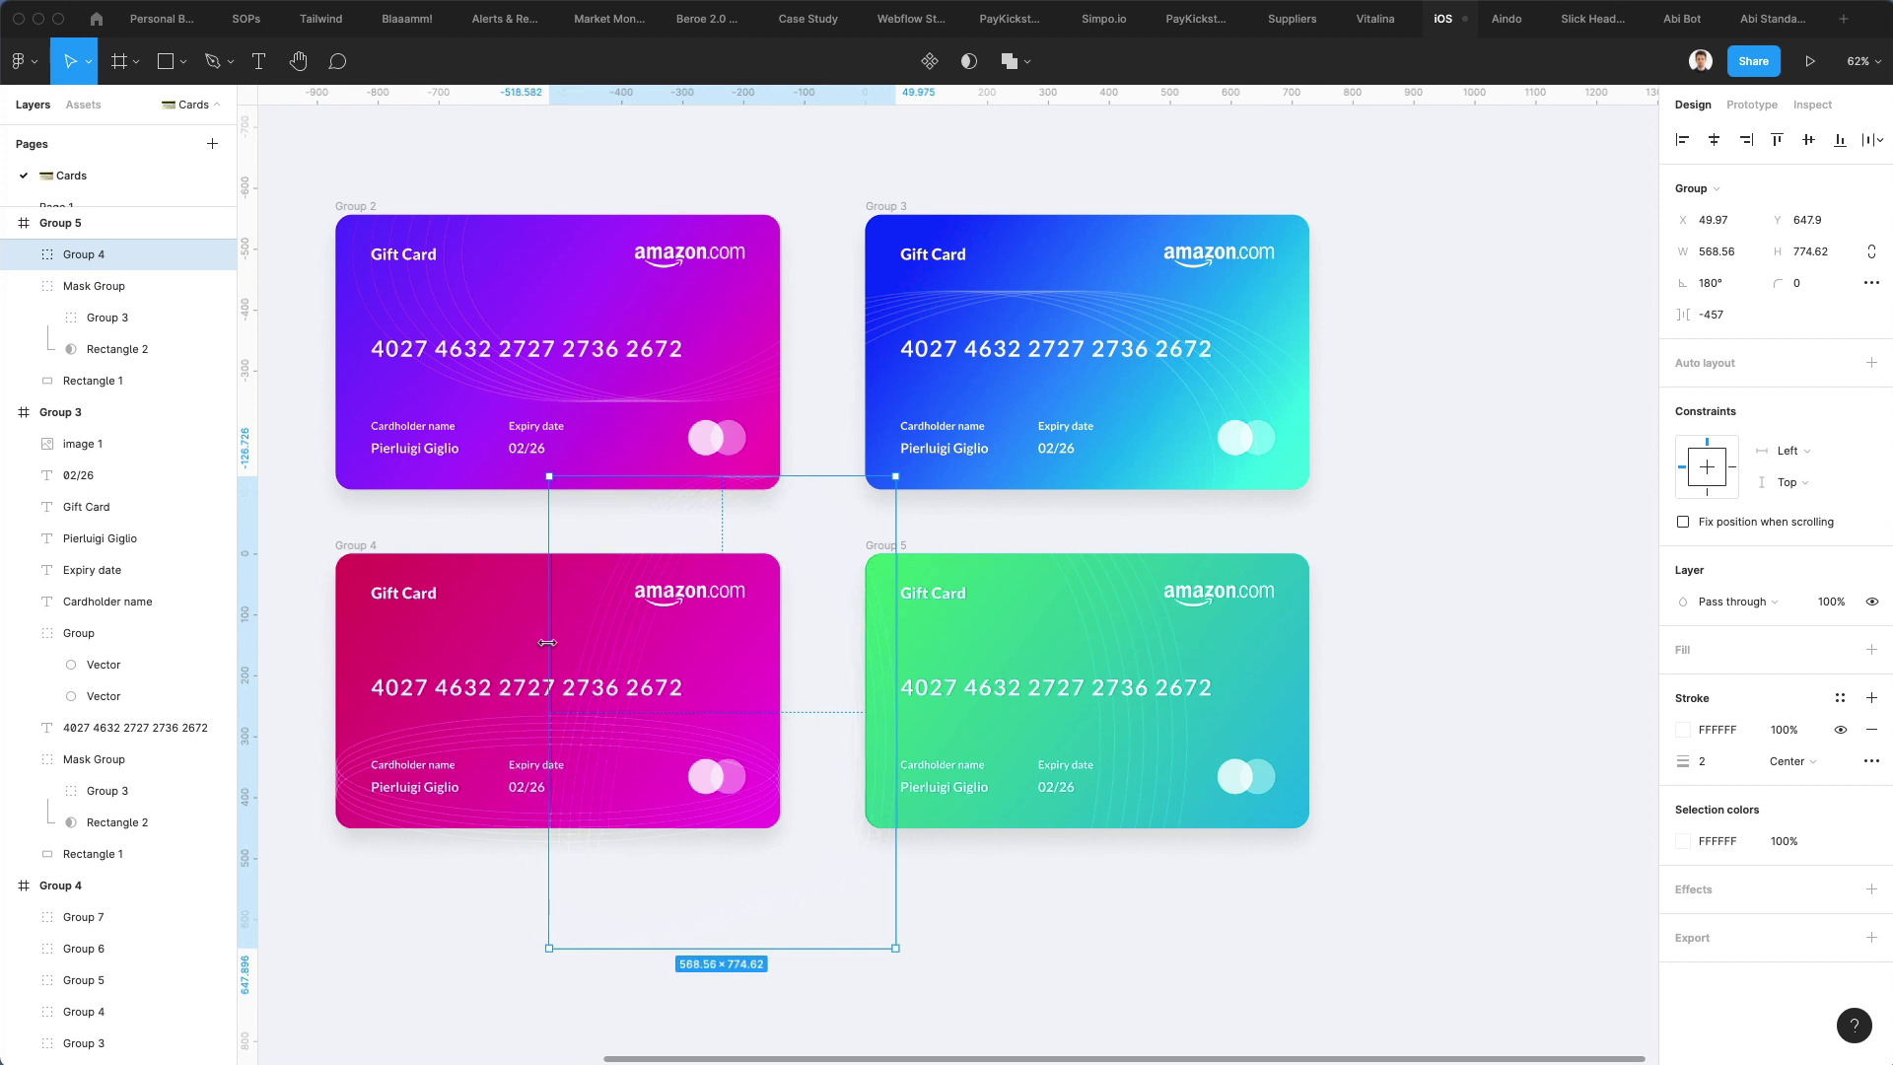
left_click(1578, 669)
left_click(622, 627)
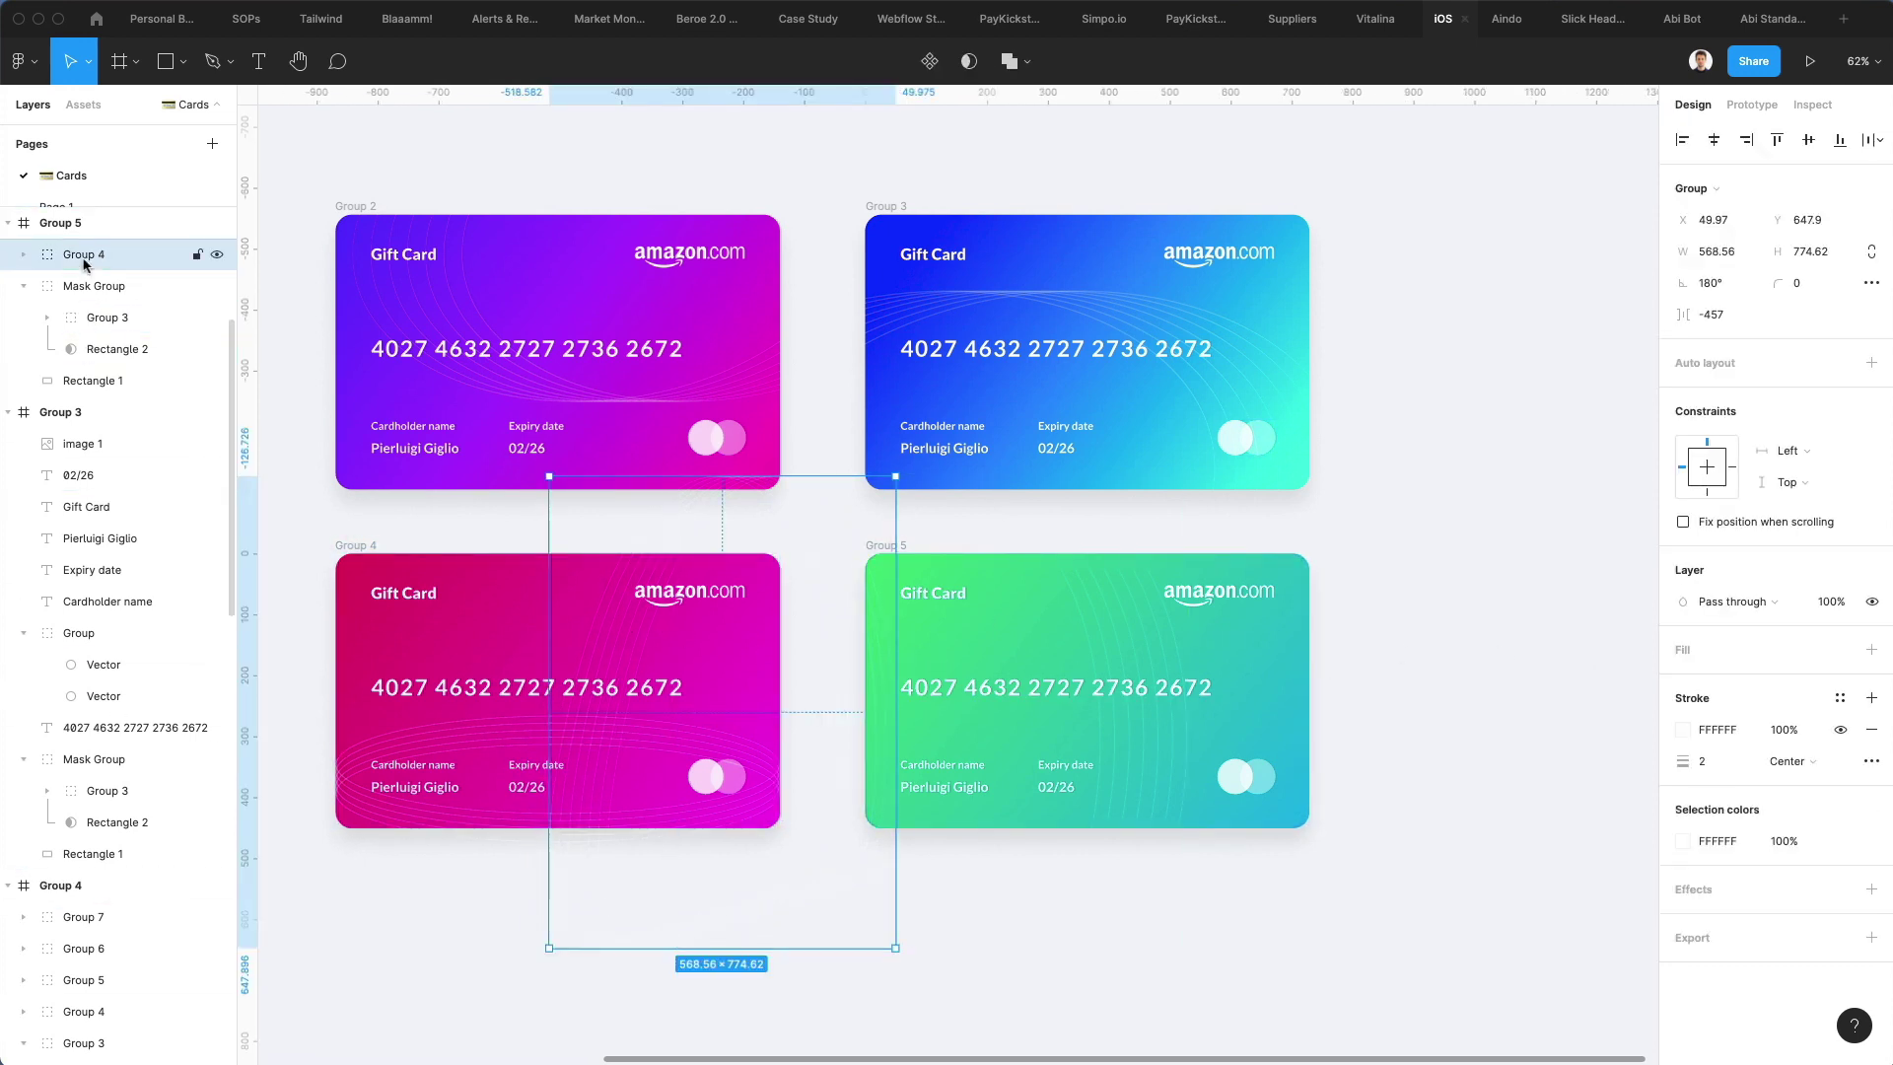
left_click_drag(84, 258, 95, 328)
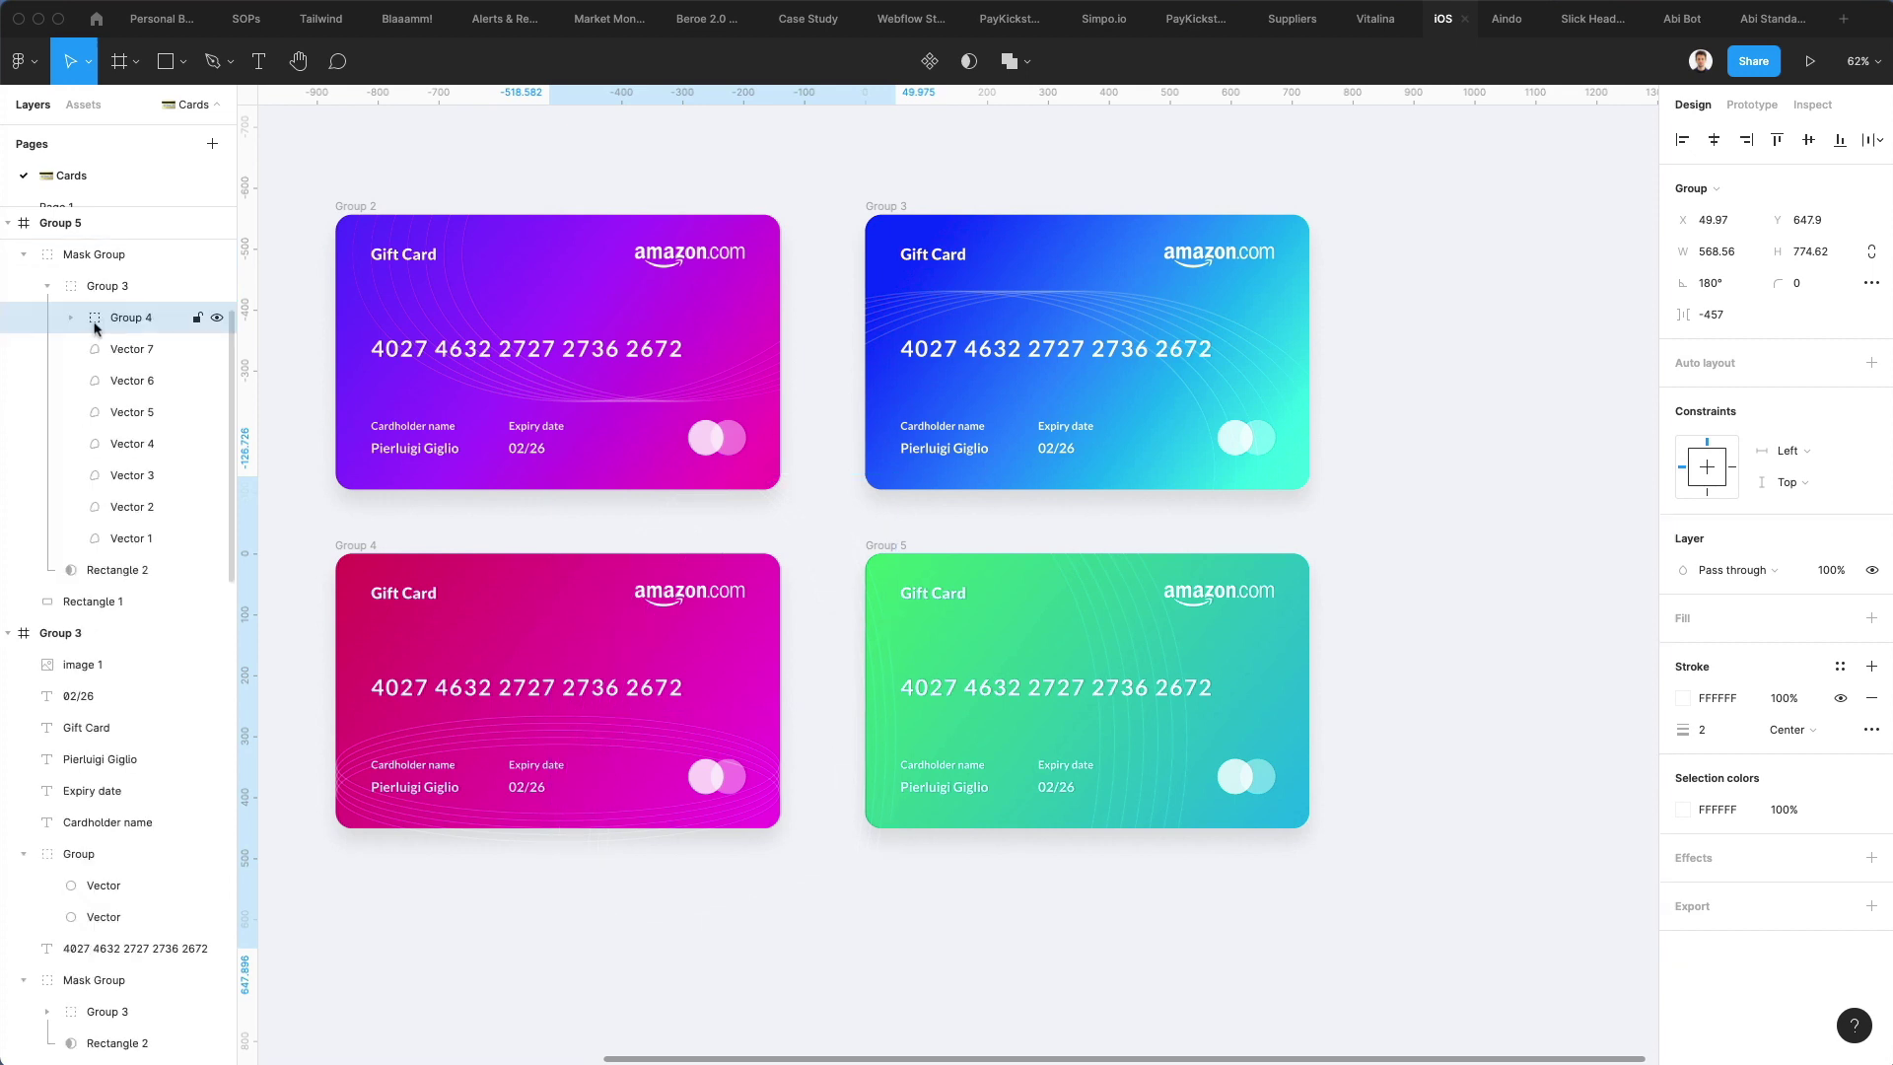
left_click(1388, 592)
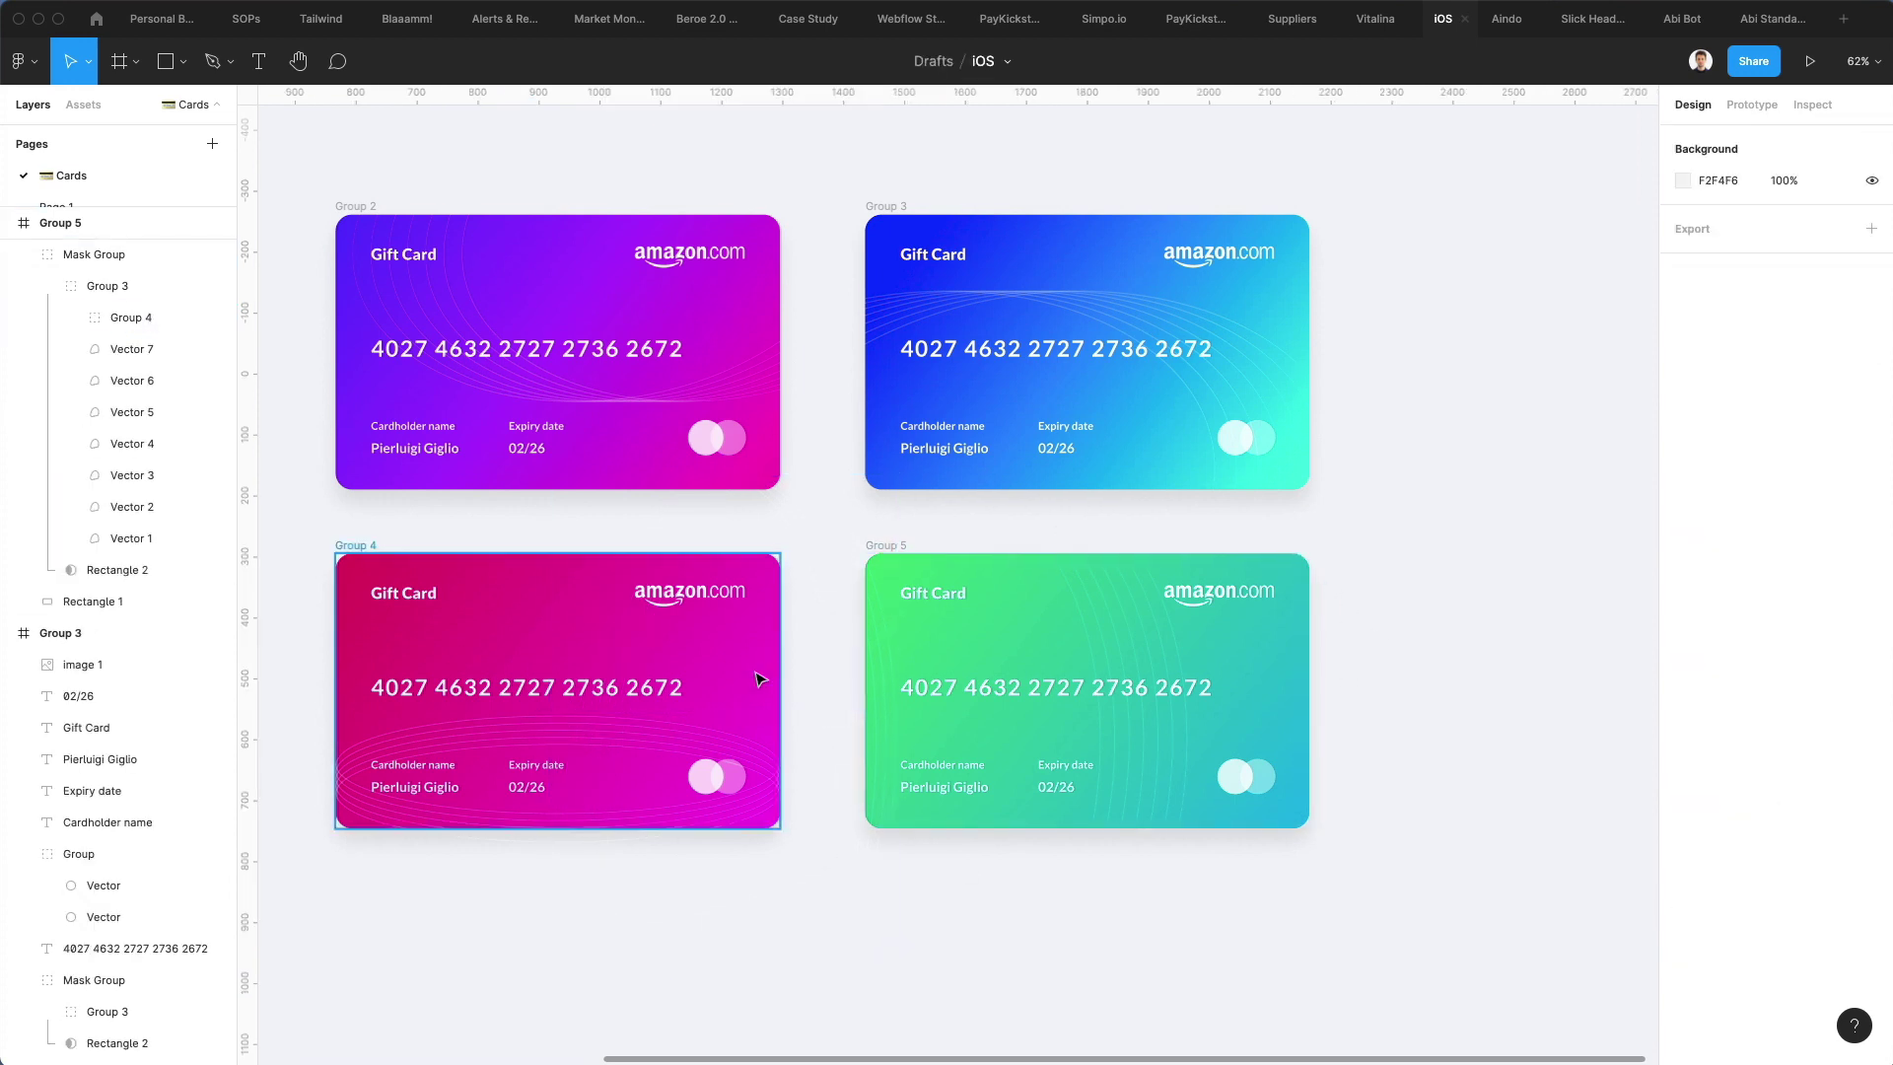
left_click(564, 814)
left_click(98, 684)
left_click(79, 558)
left_click(83, 685, "shift")
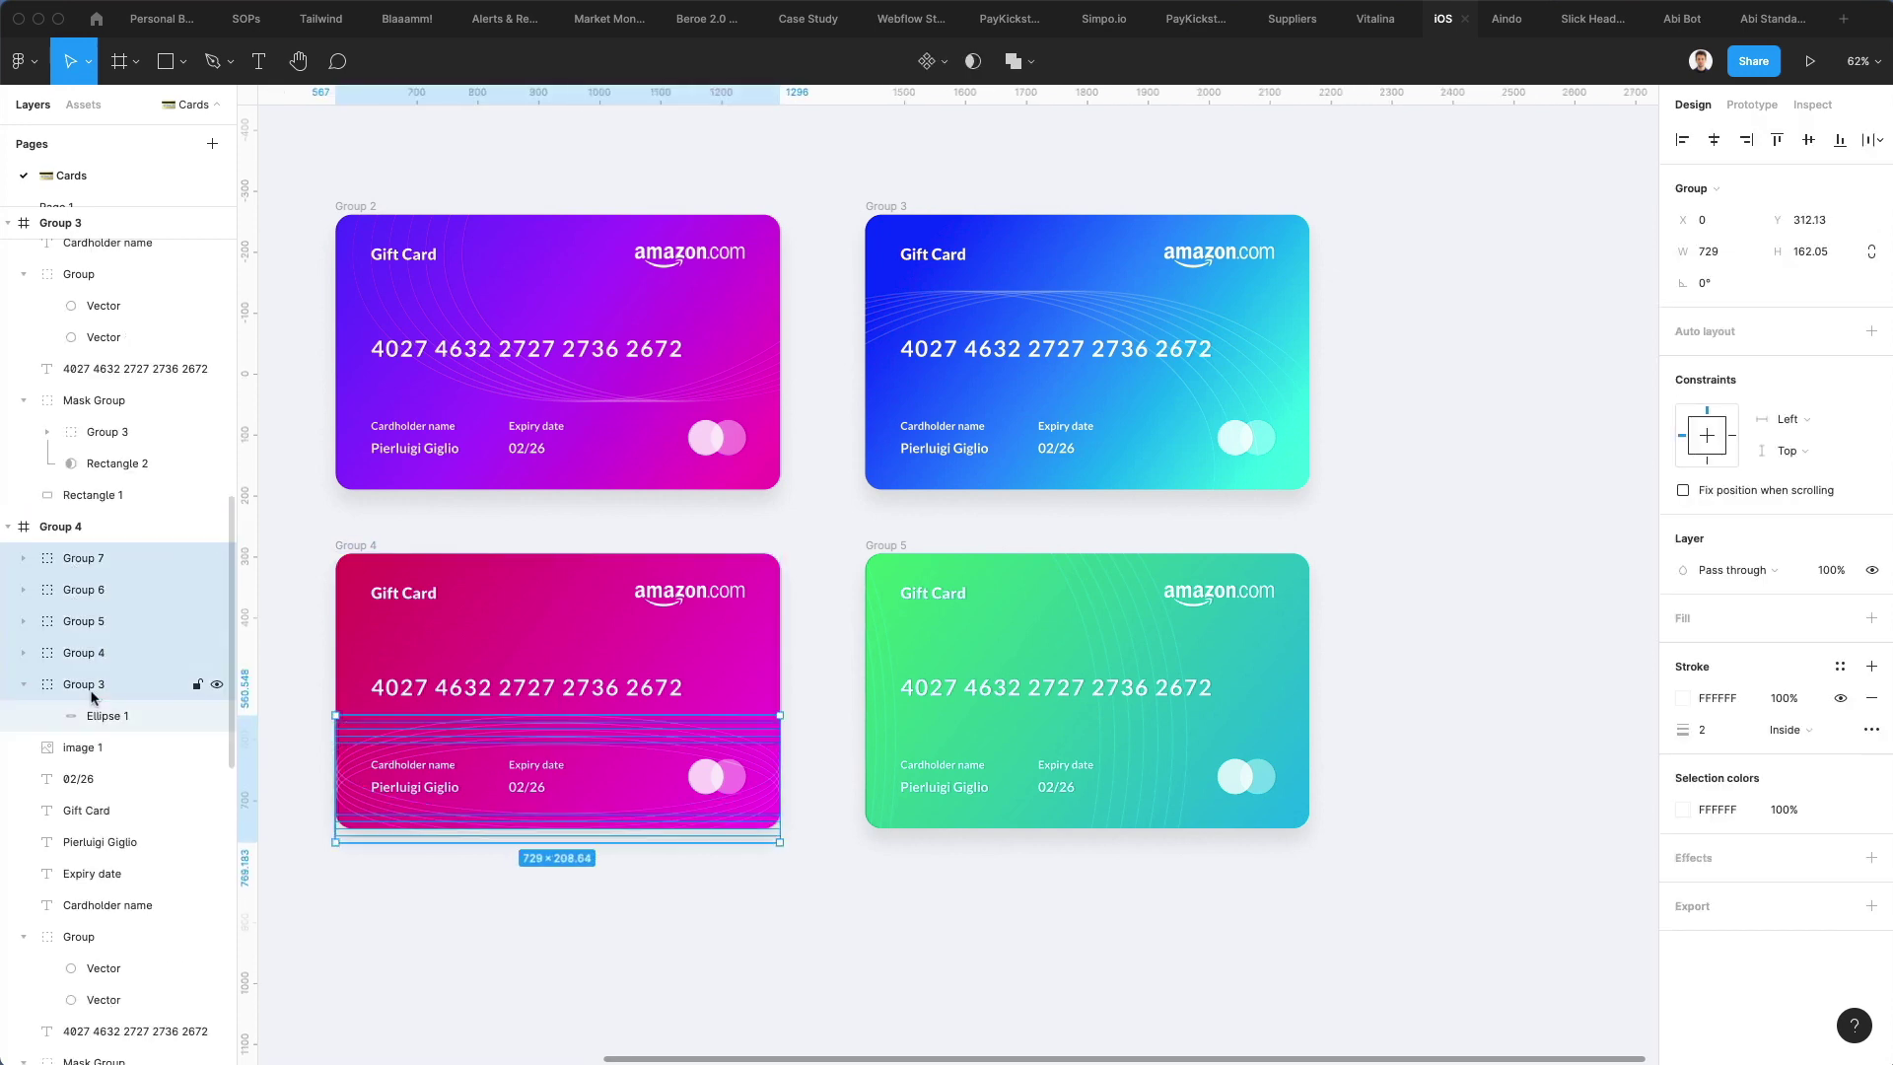
left_click_drag(609, 839, 611, 898)
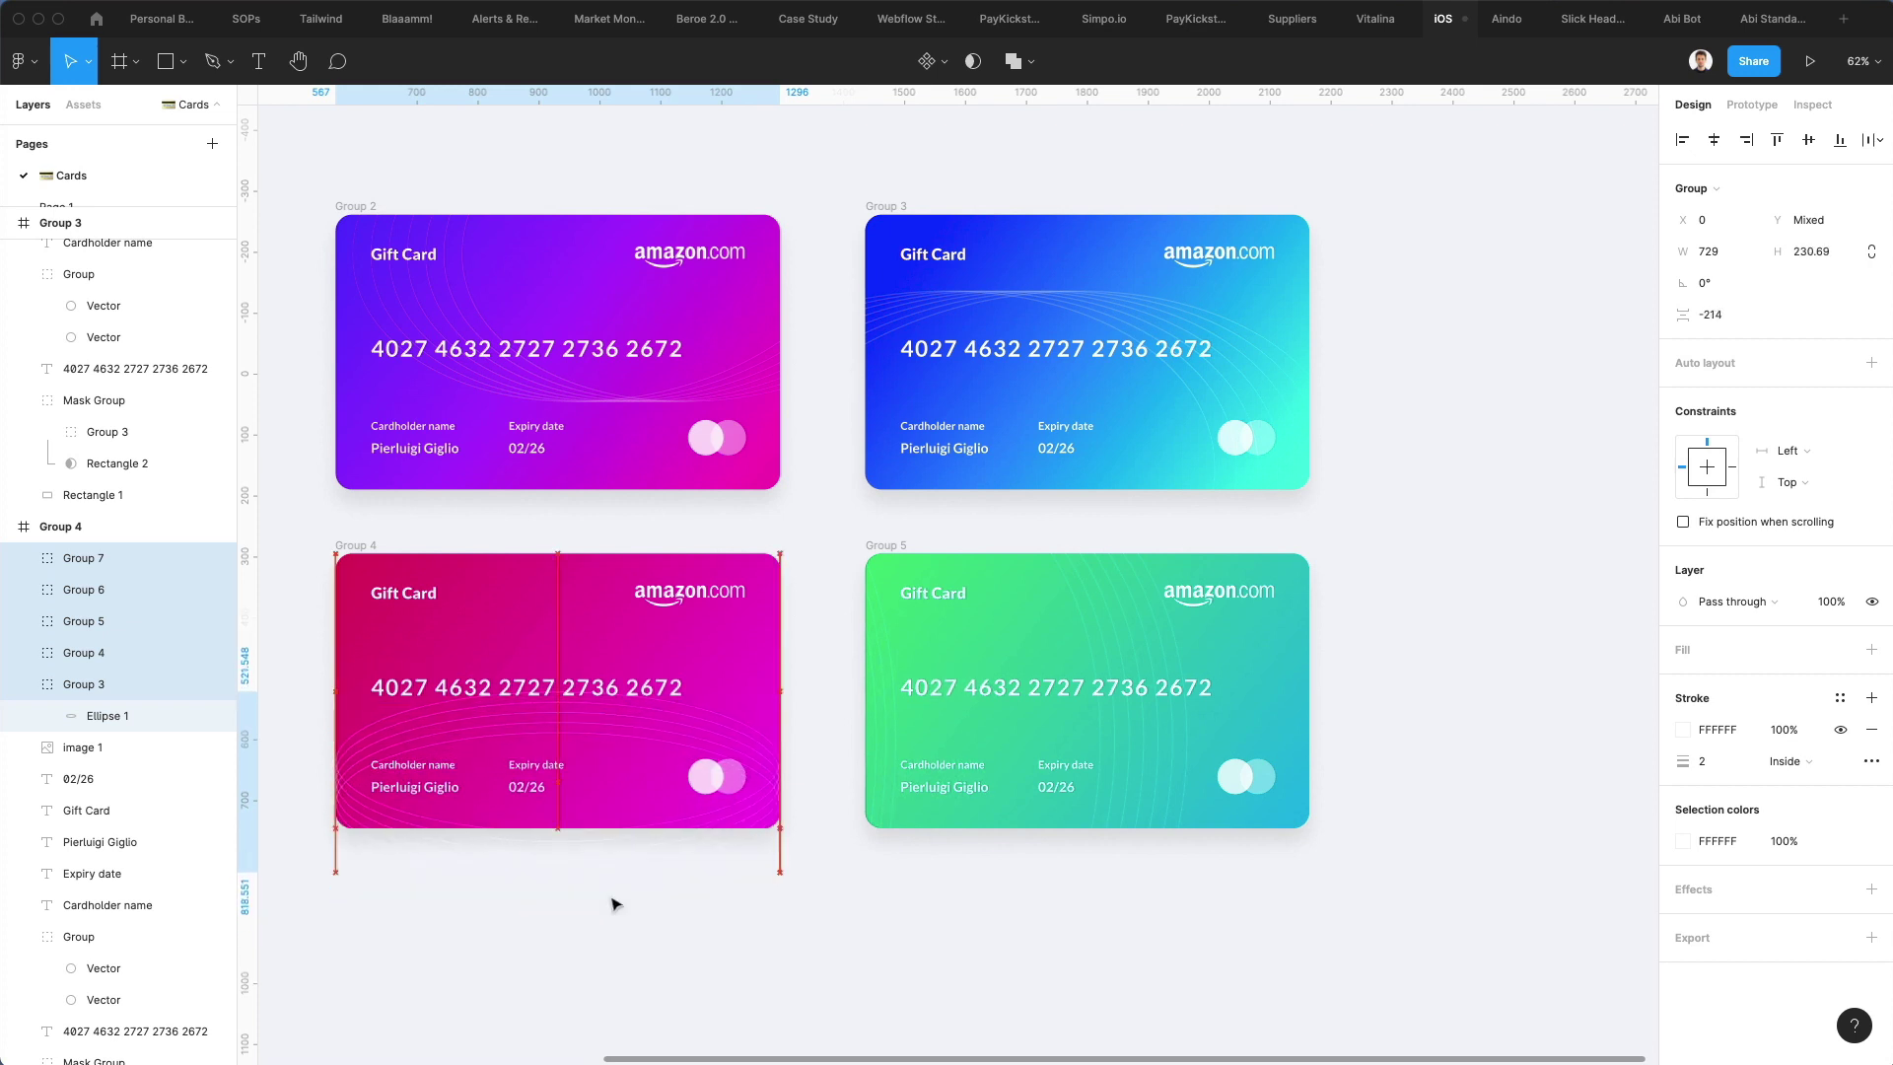
mouse_move(621, 865)
left_mouse_down()
mouse_move(613, 983)
mouse_move(587, 854)
mouse_move(584, 872)
left_mouse_up()
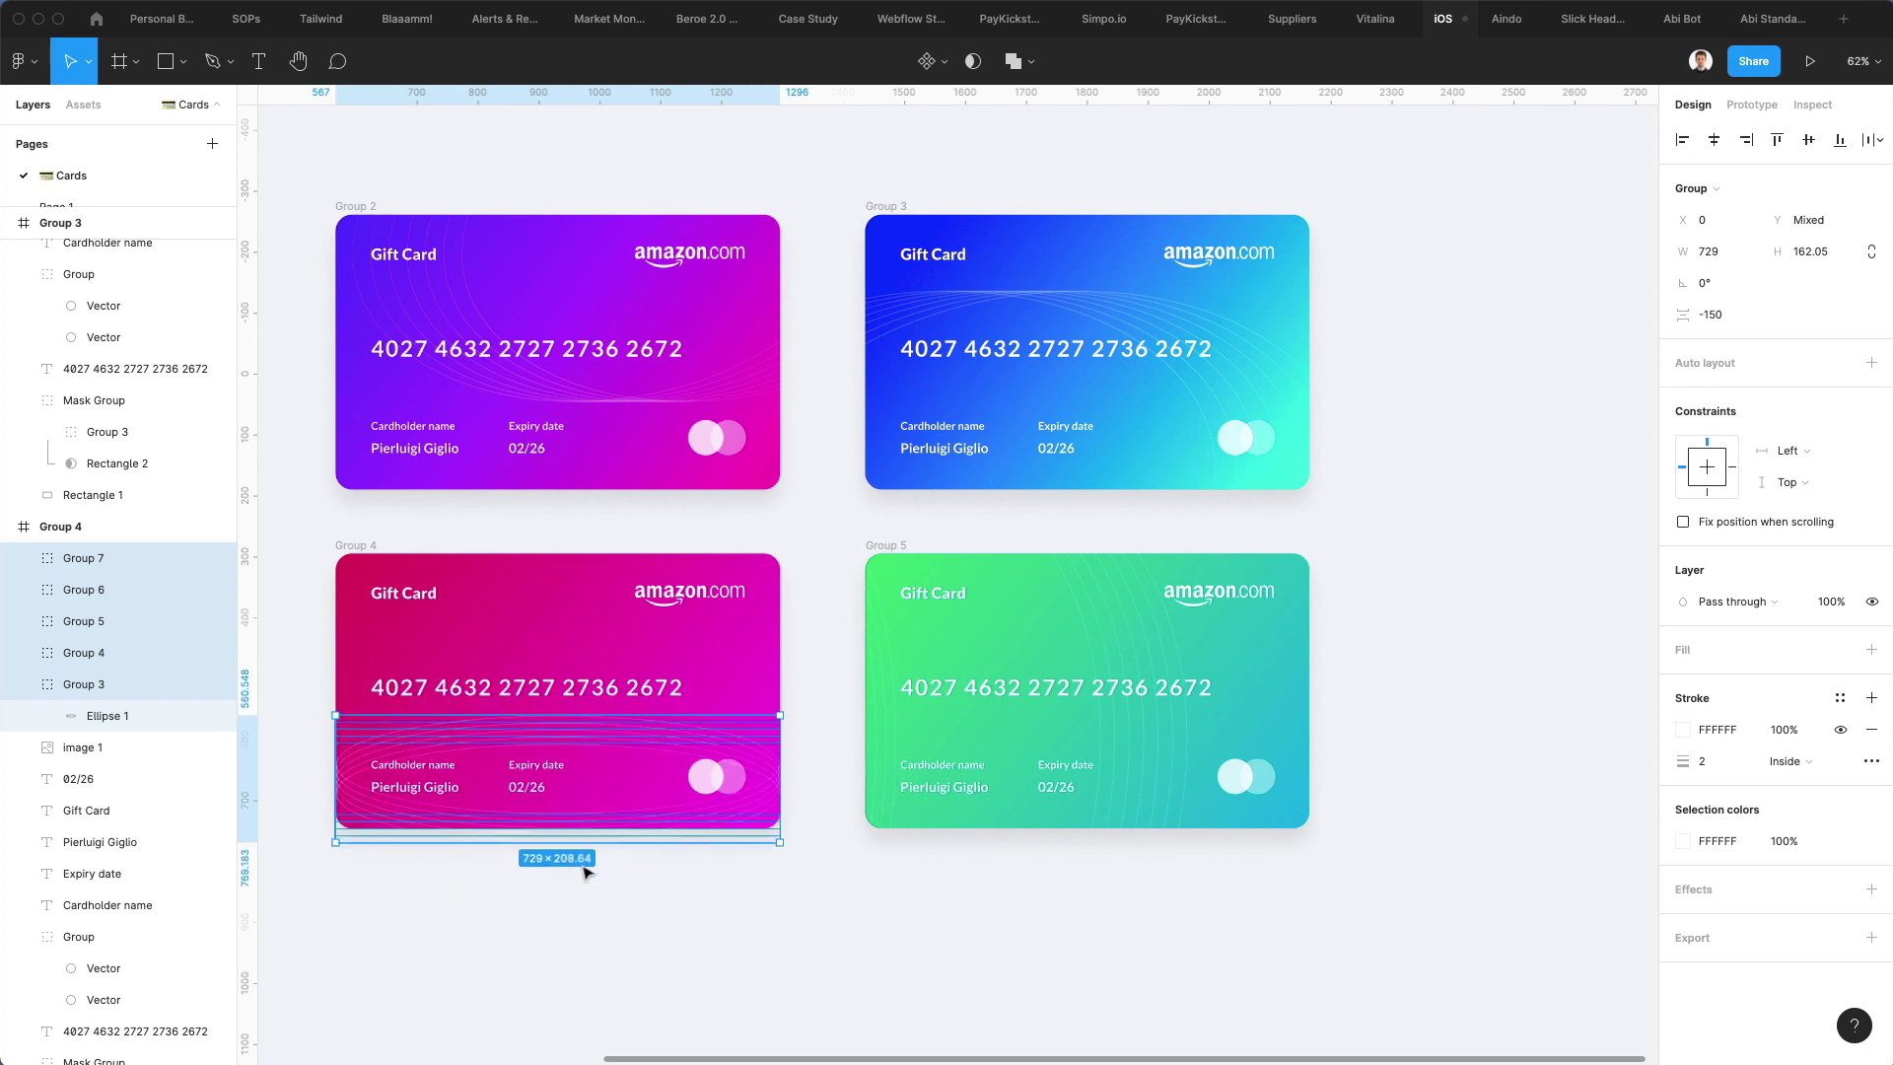
left_click(712, 894)
scroll(713, 895, "up", 2)
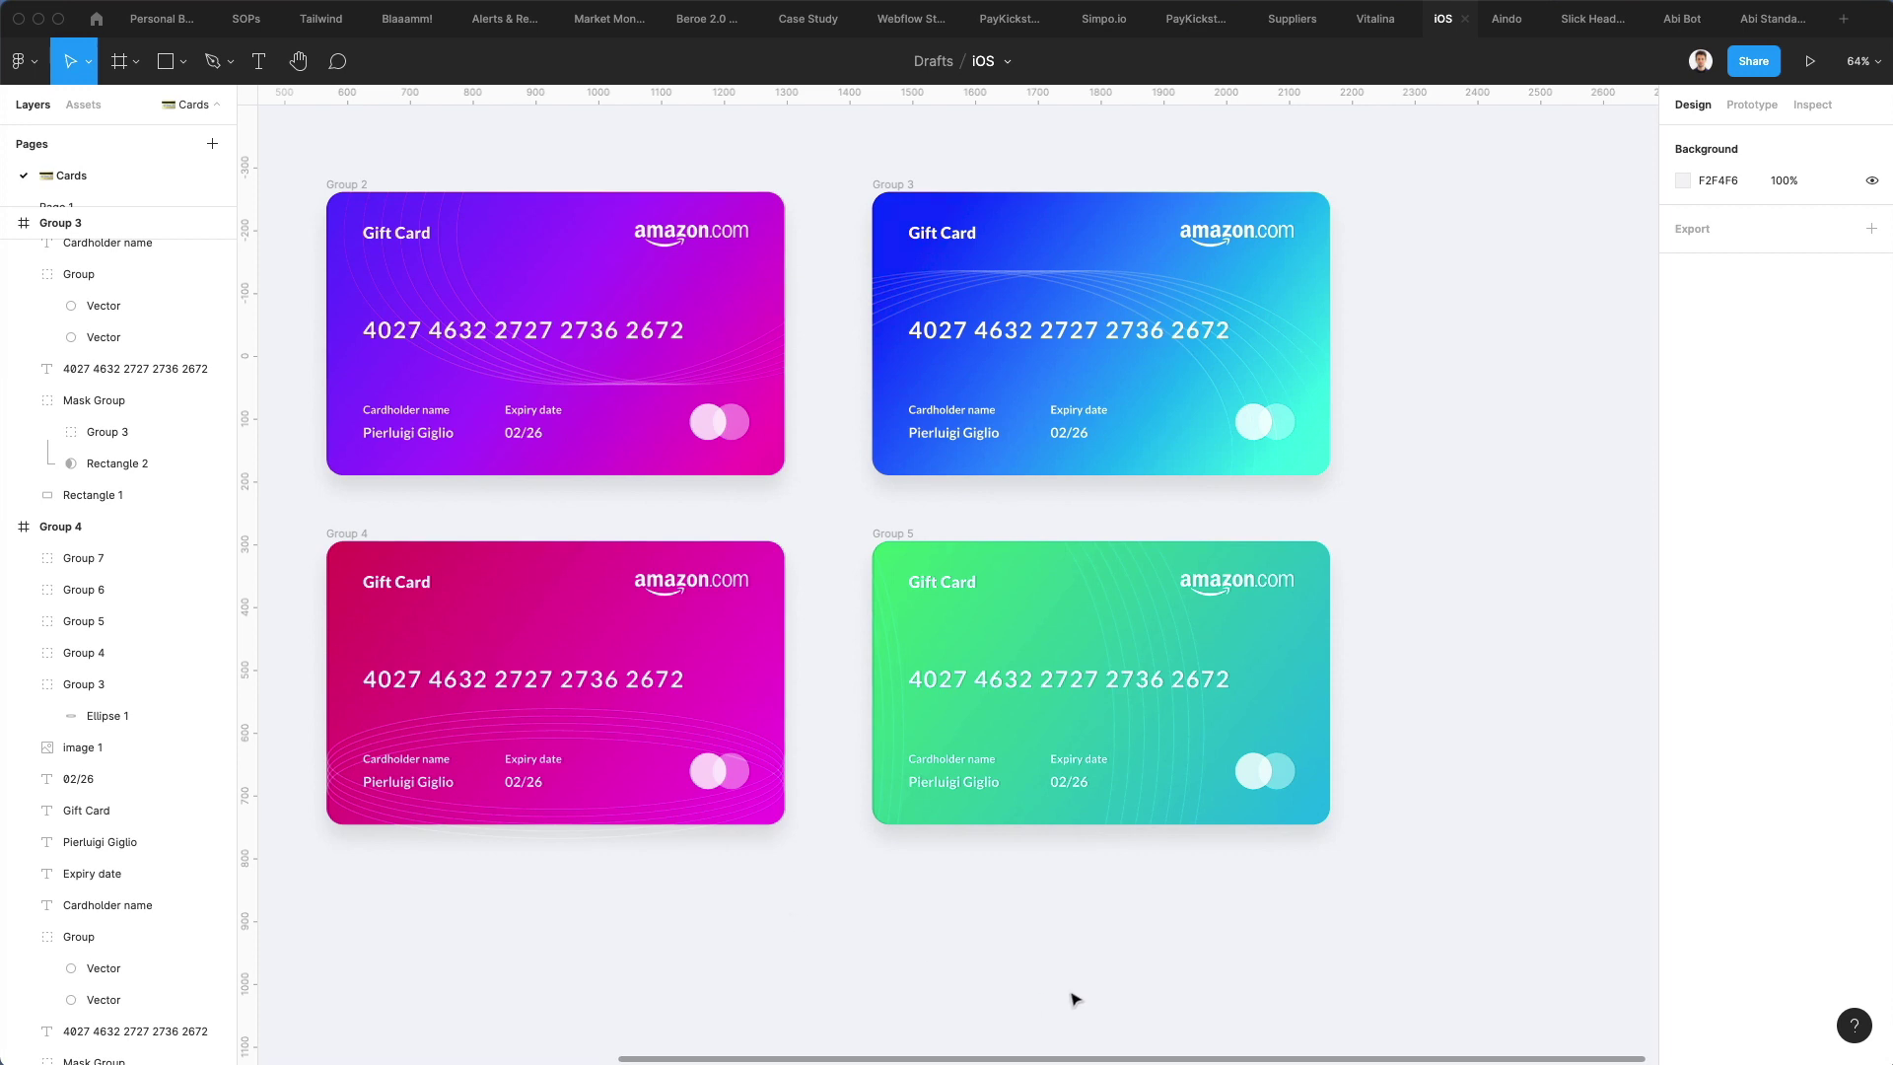
Rename the top-left and top-right card frames to '1' and '2', then start renaming the bottom-left frame
scroll(1057, 932, "up", 1)
scroll(1057, 932, "left", 2)
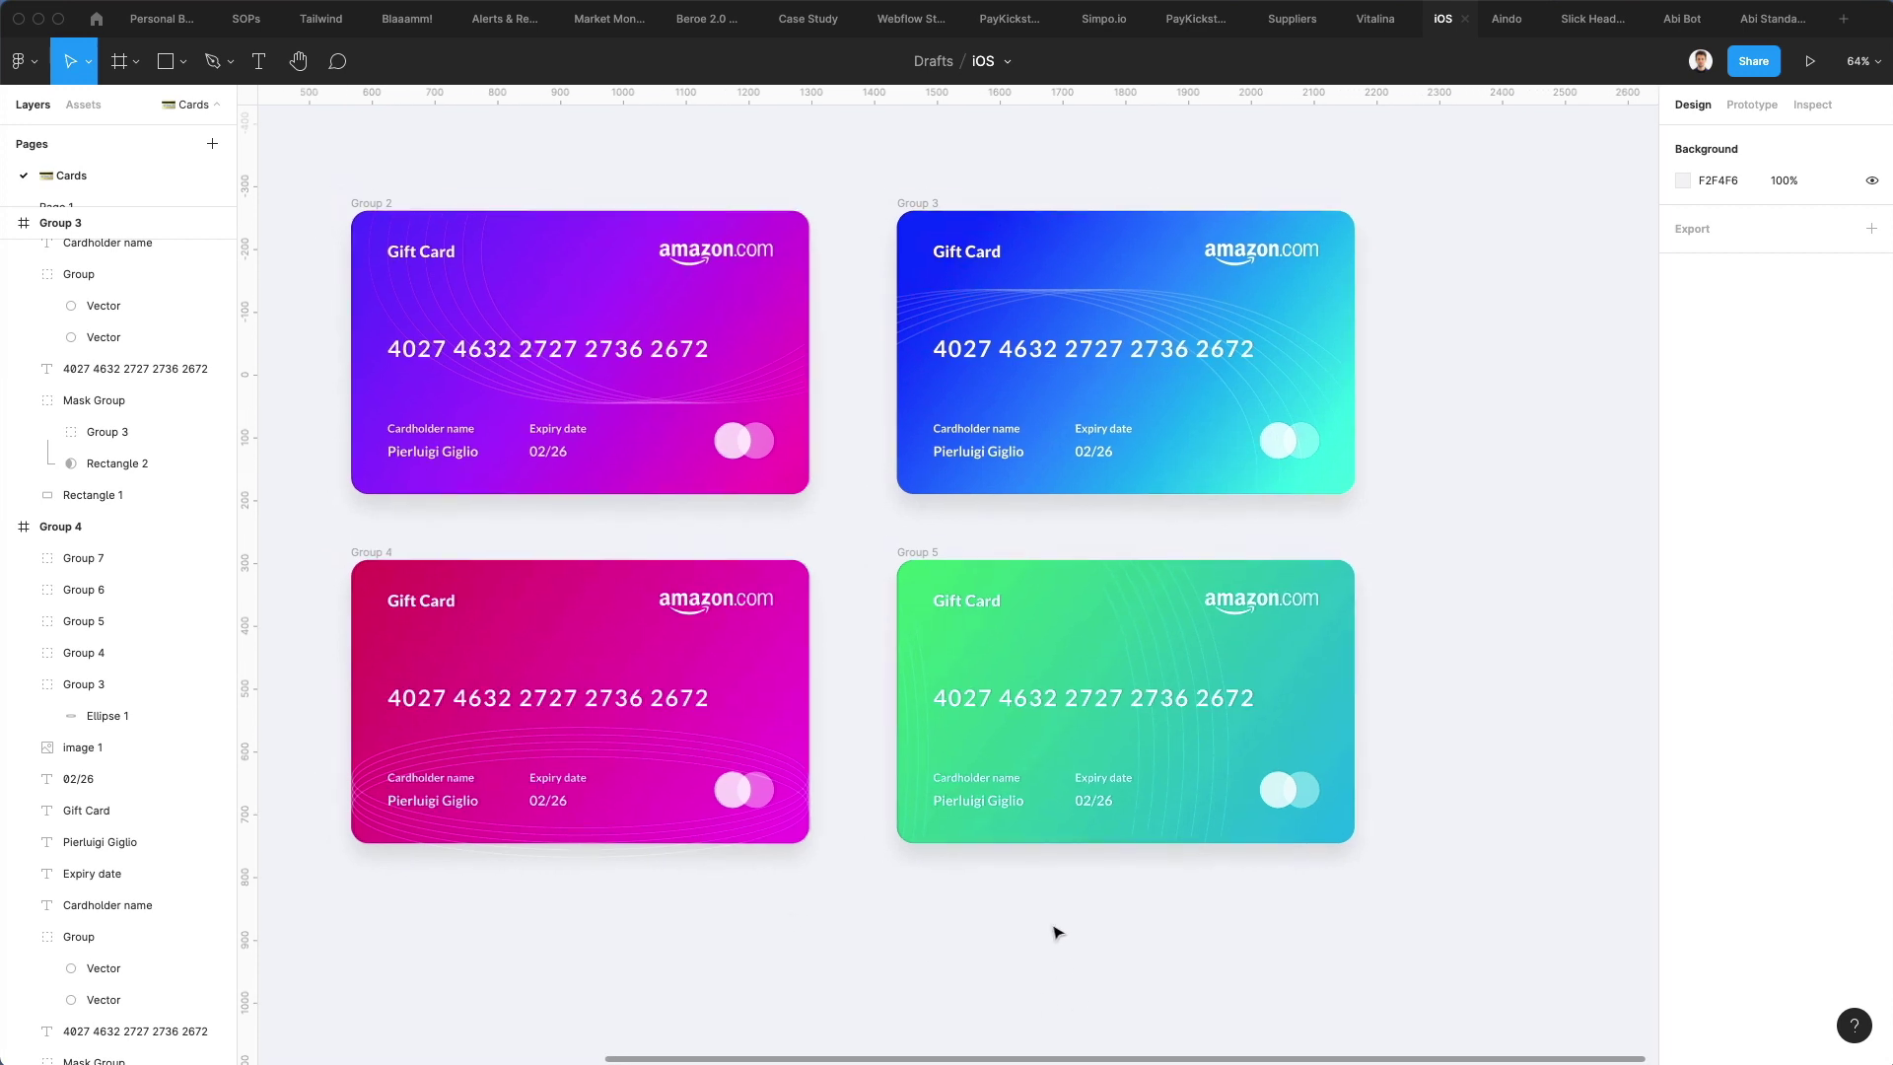
left_click(362, 218)
key("super+r")
type("1")
key("Return")
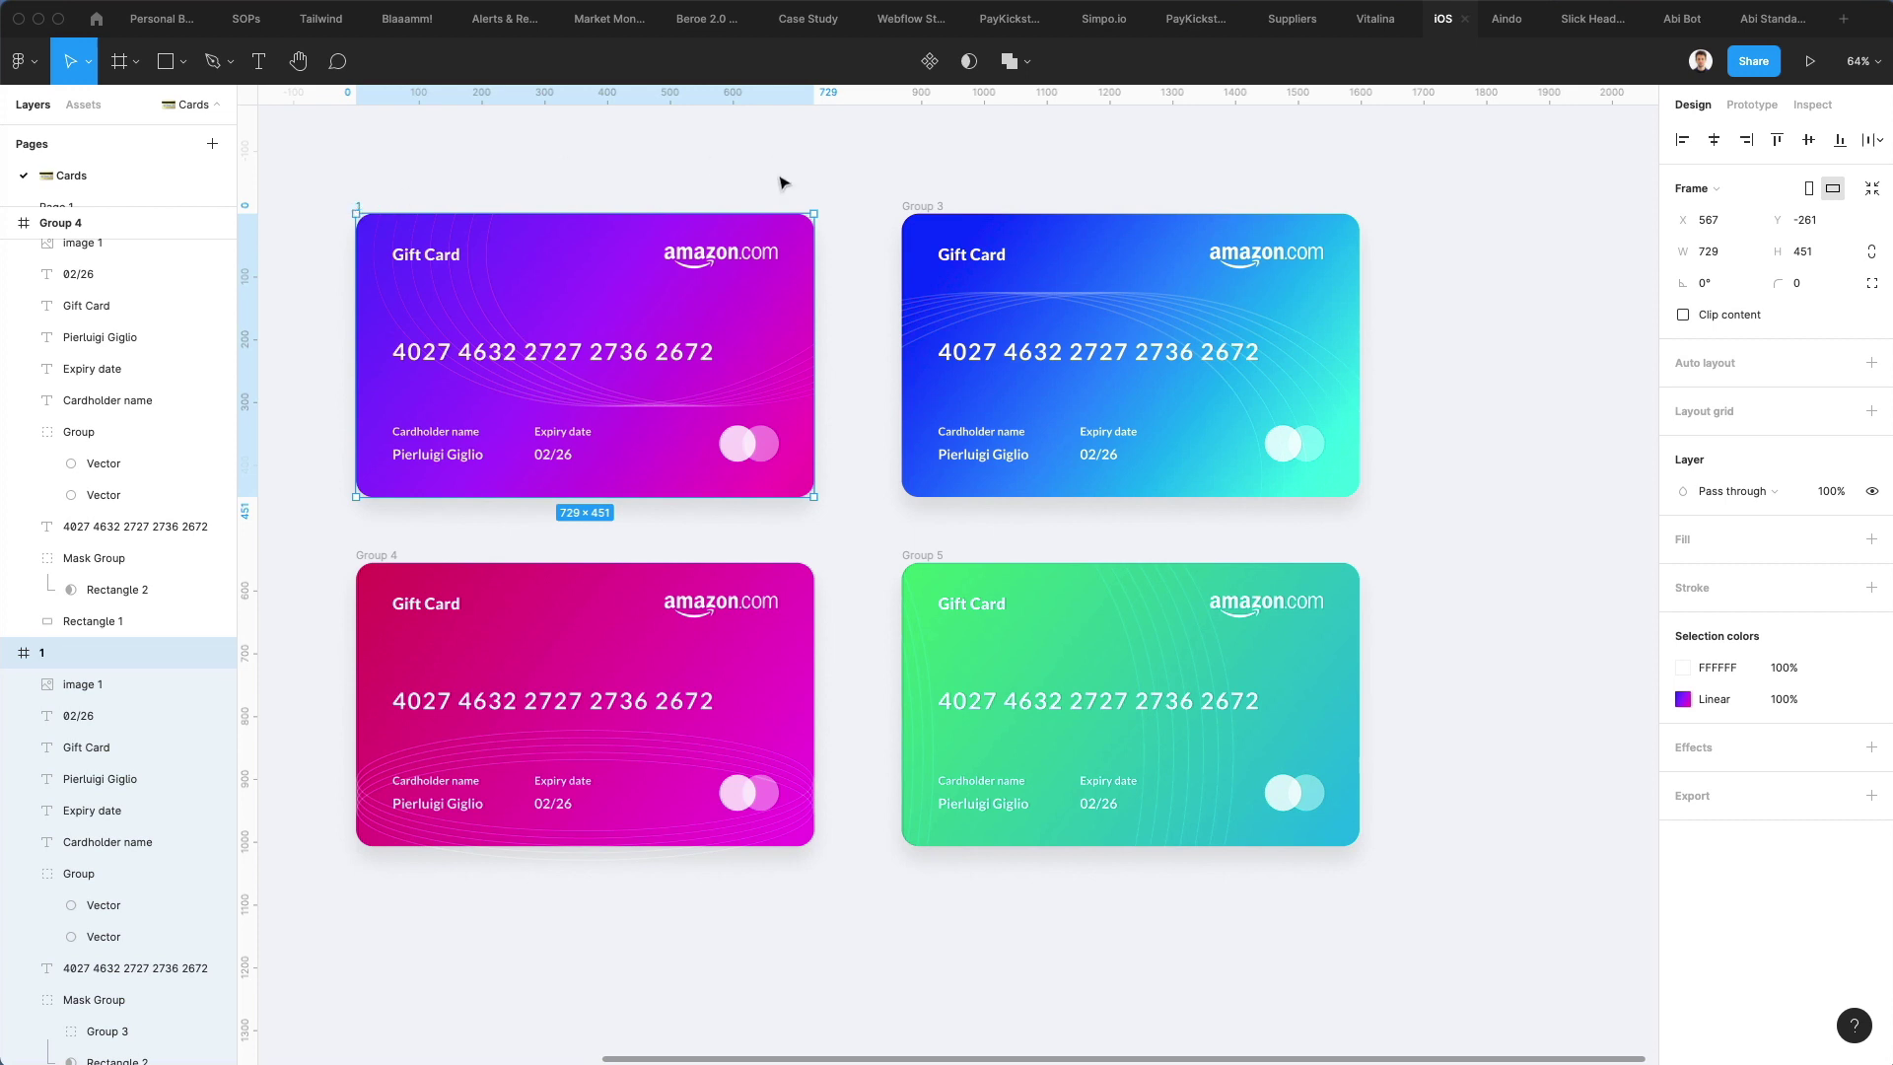
left_click(906, 217)
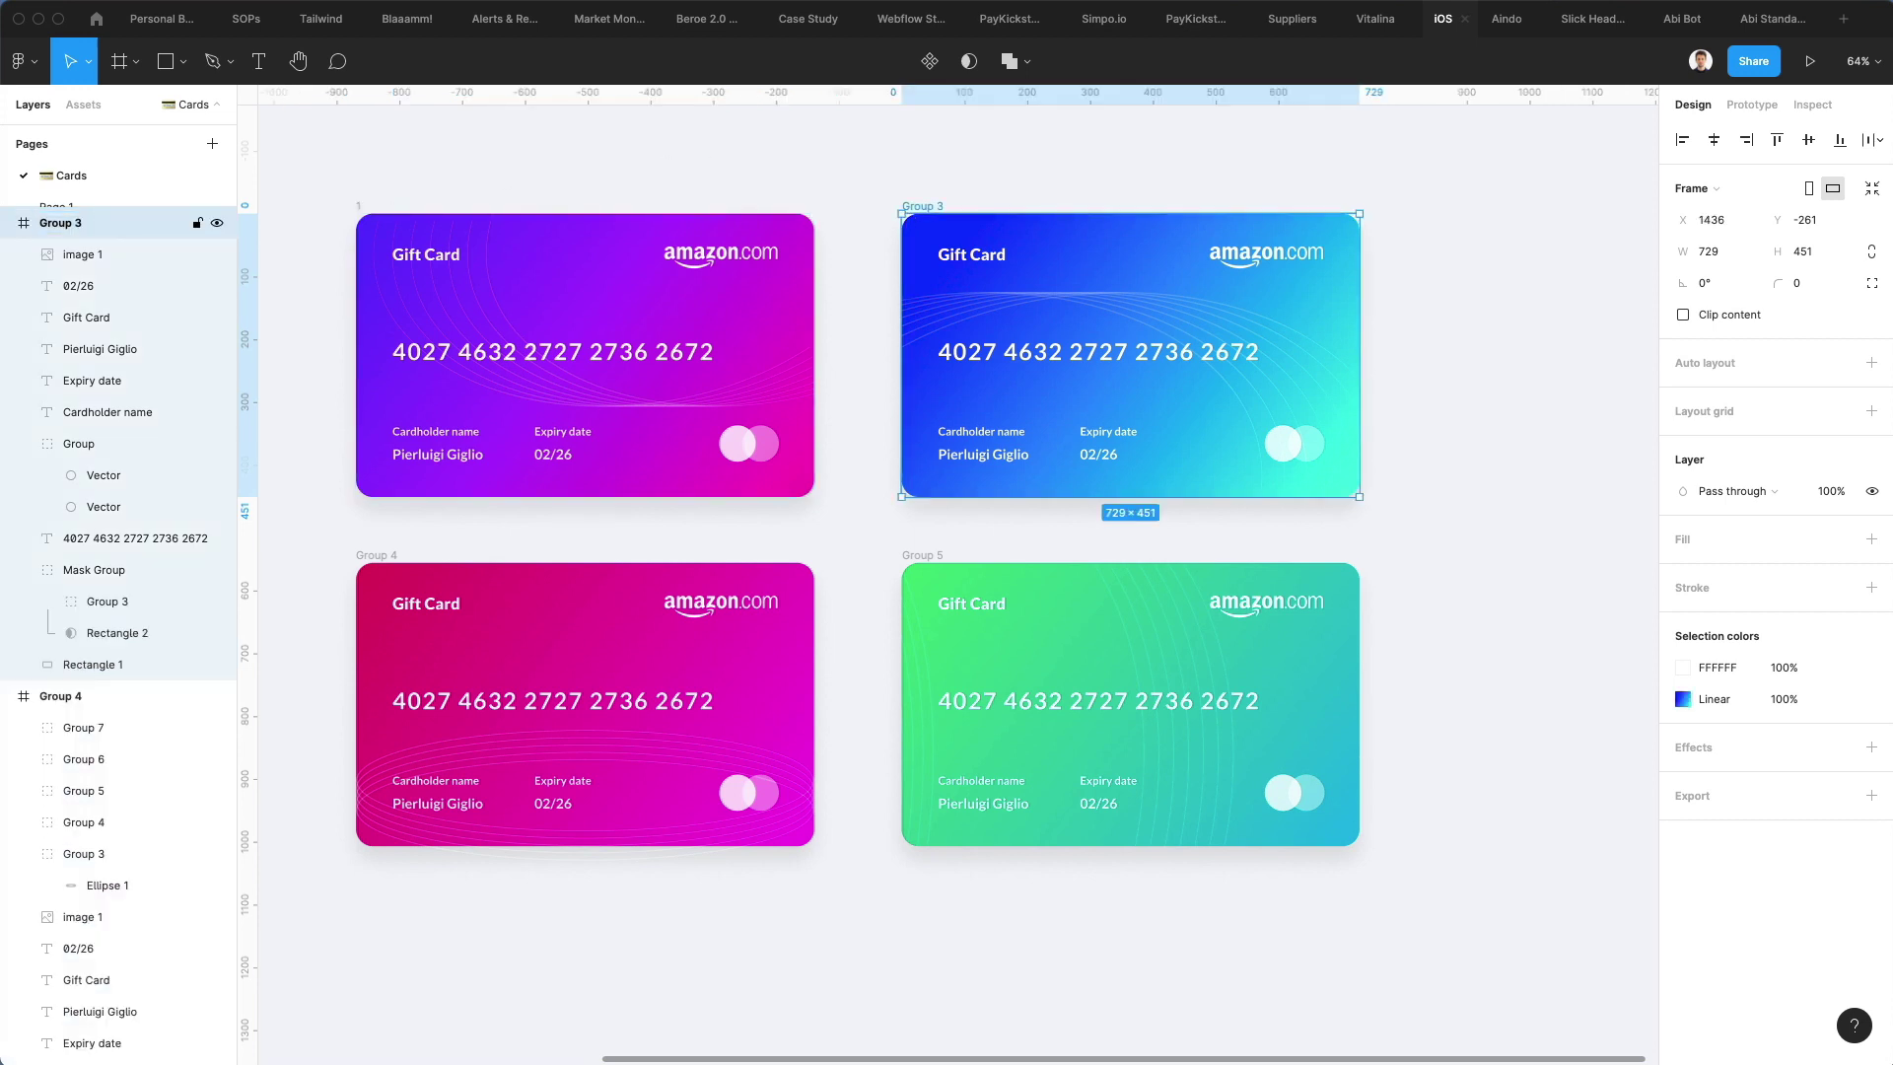
key("super+r")
type("2")
key("Return")
left_click(385, 555)
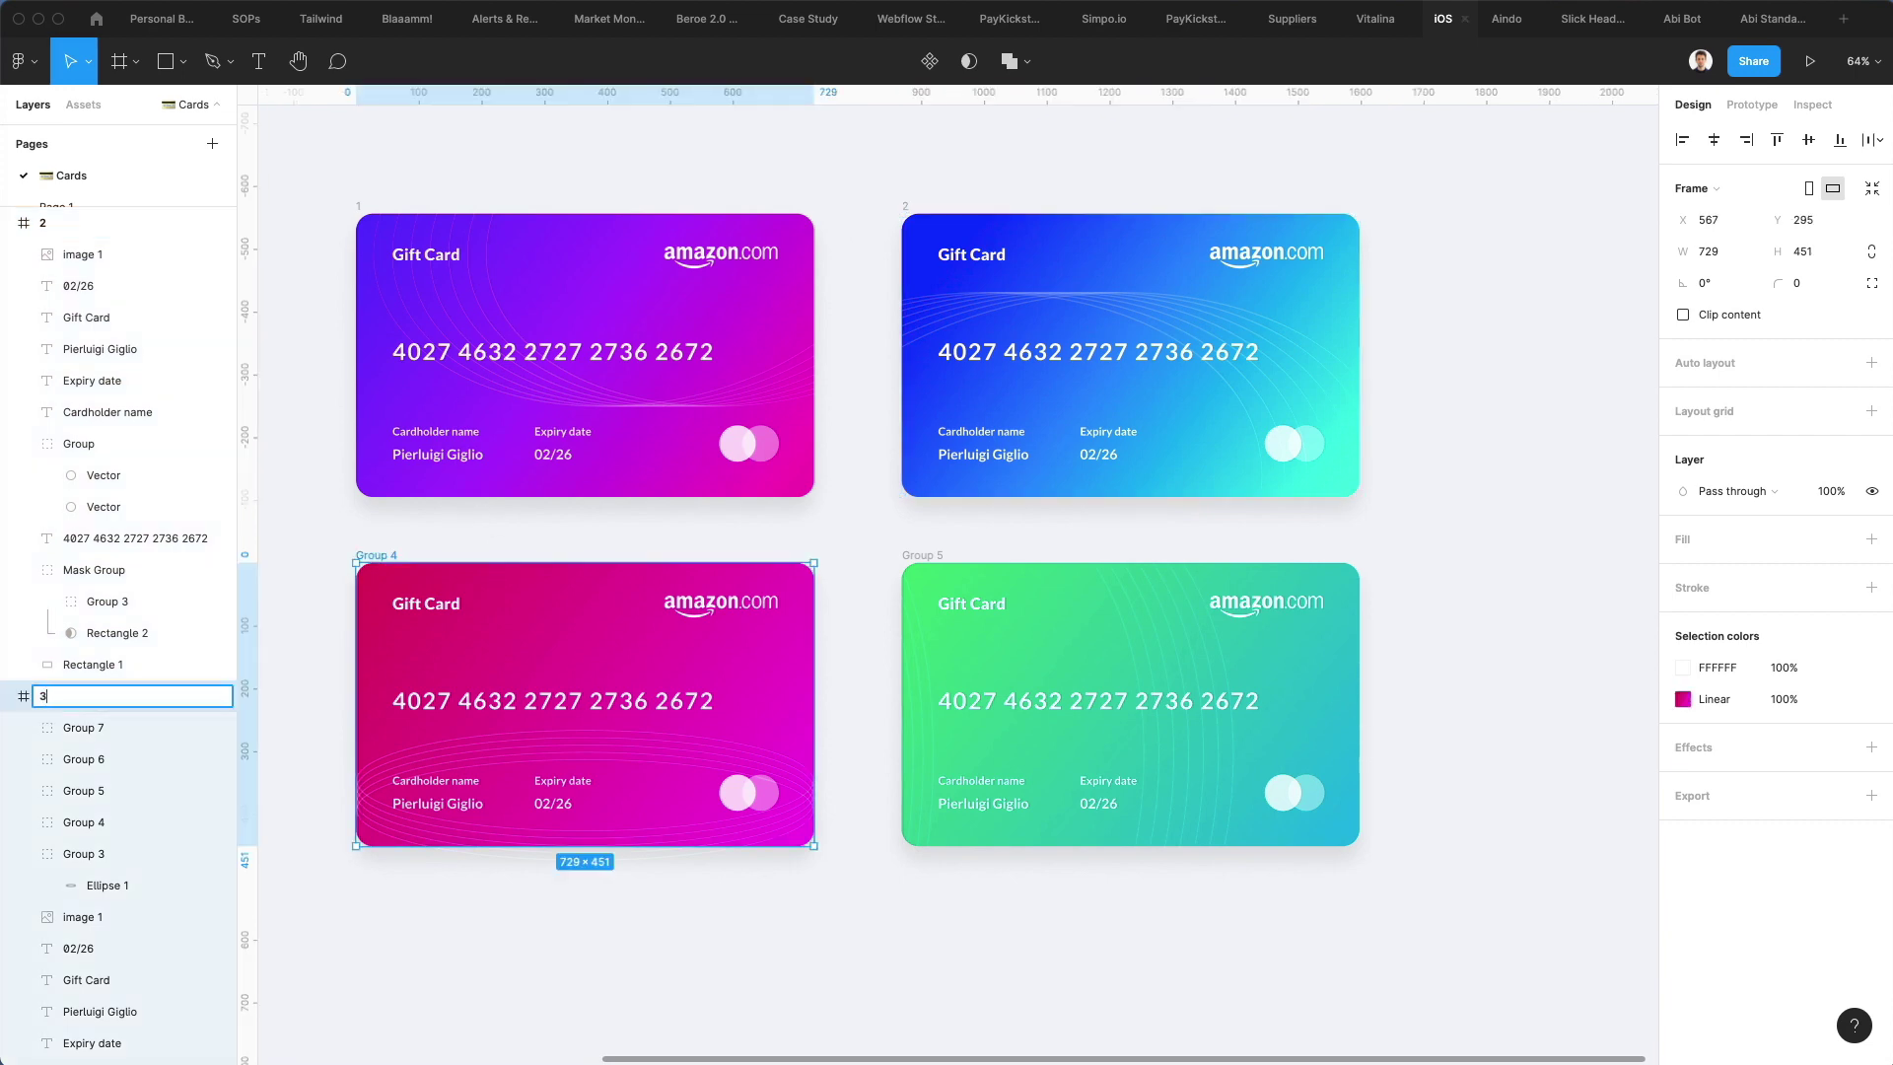